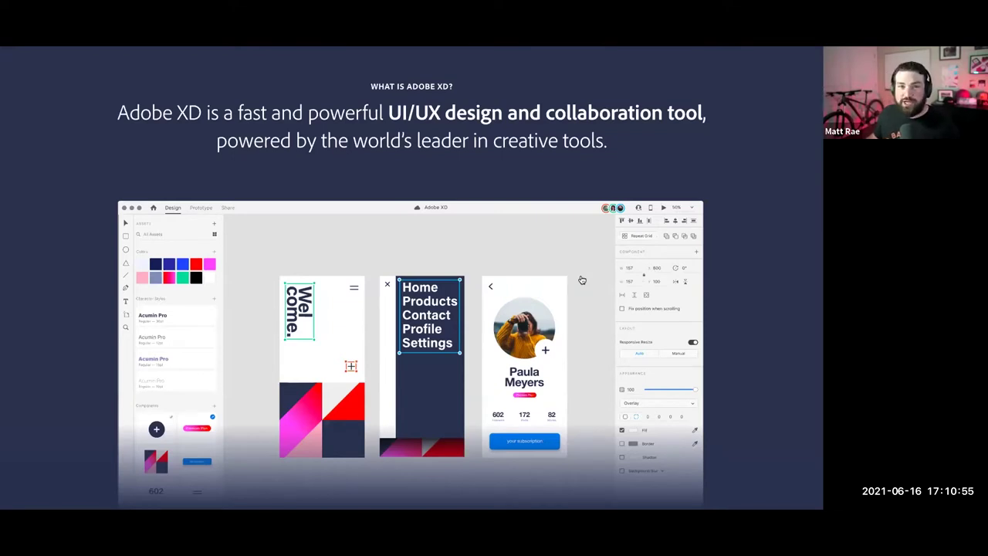
Step: Advance the running preview to the Learn Adobe XD slide, and close the preview
key("Right")
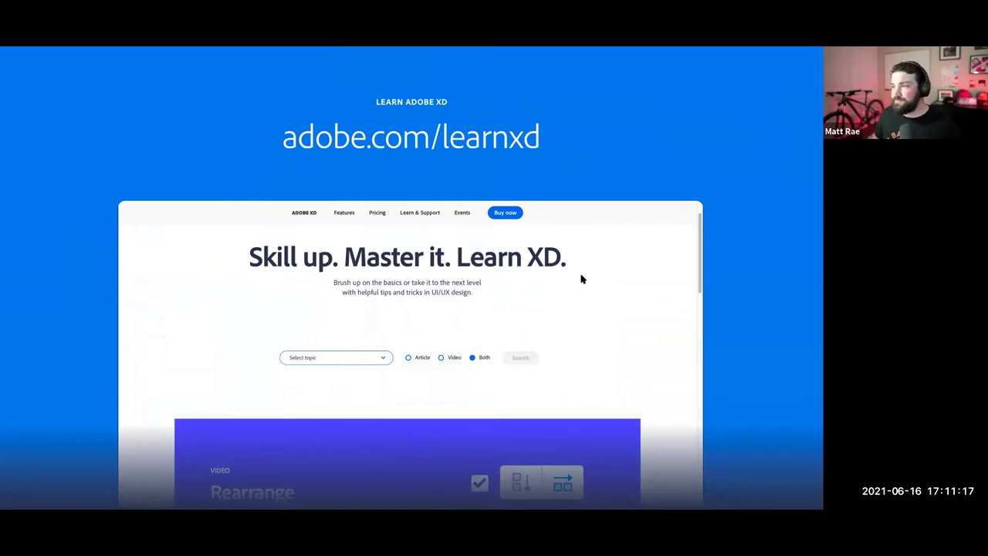
key("Escape")
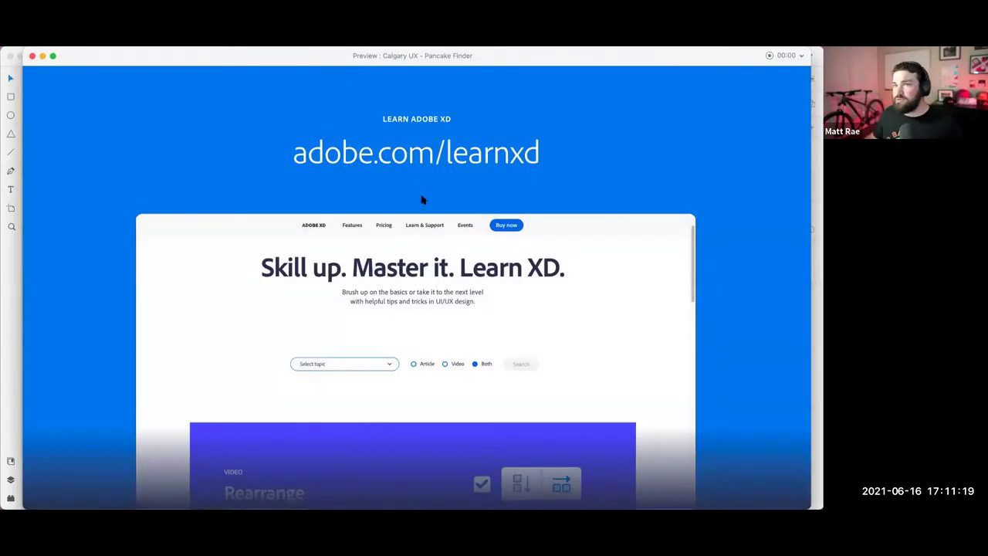
left_click(31, 55)
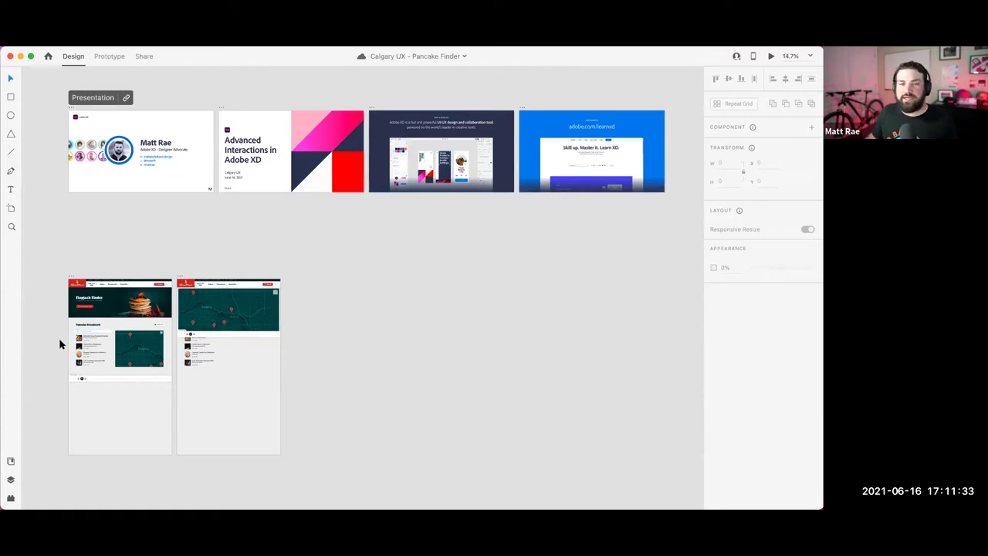
Step: Ungroup the scrolling list of breakfast events beneath the search field on the Home Screen artboard and delete it
key("z")
left_click_drag(61, 271, 285, 394)
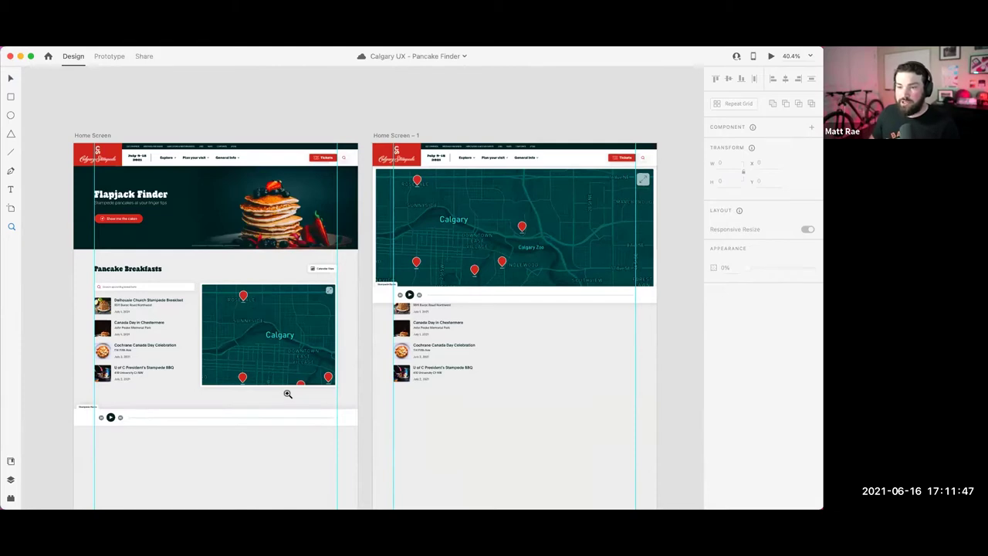
left_click_drag(68, 140, 352, 416)
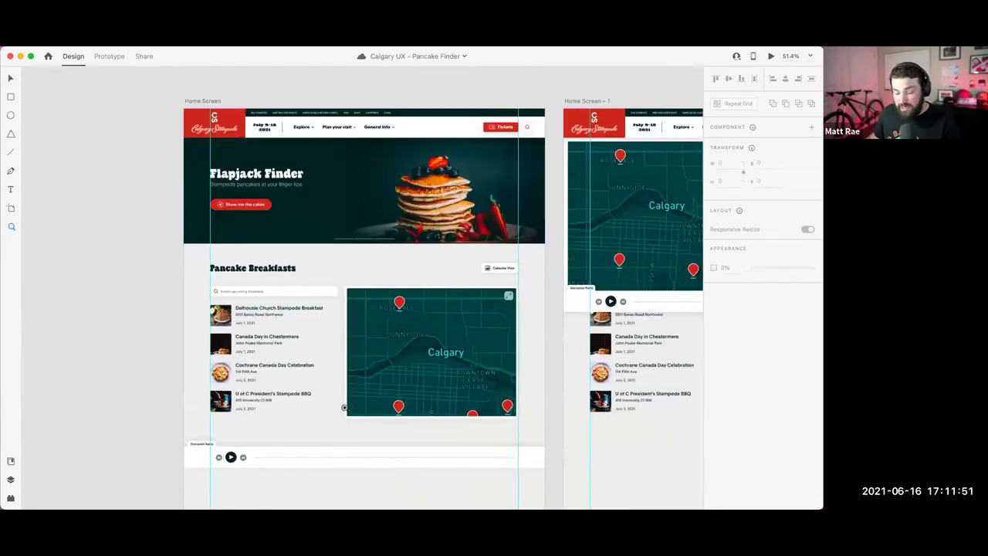
left_click(344, 294)
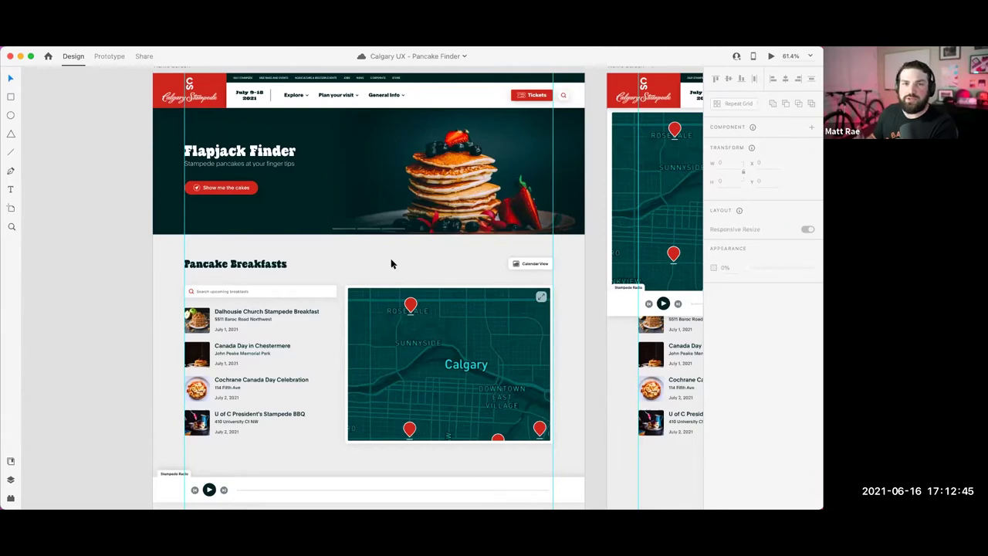
left_click(268, 317)
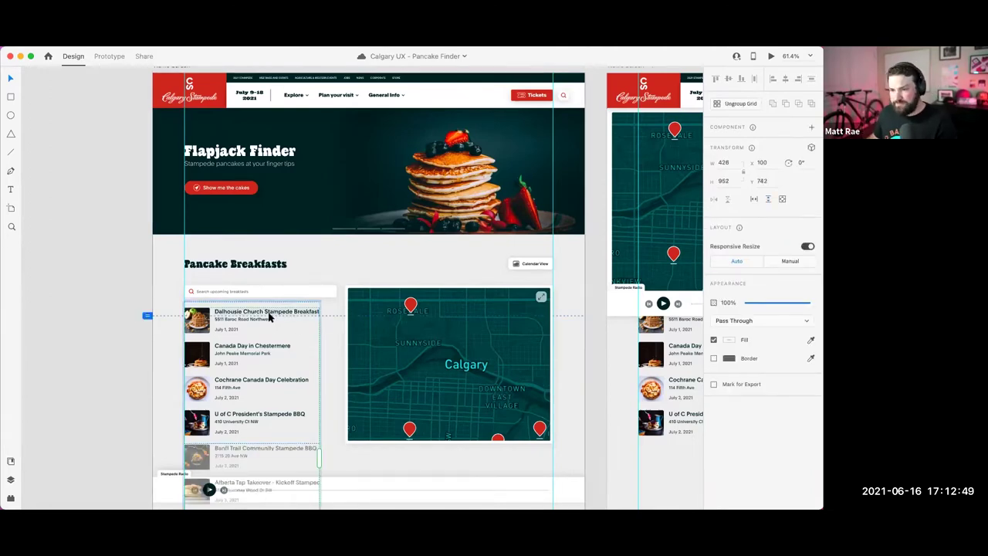
scroll(159, 326, "down", 2)
left_click(159, 326)
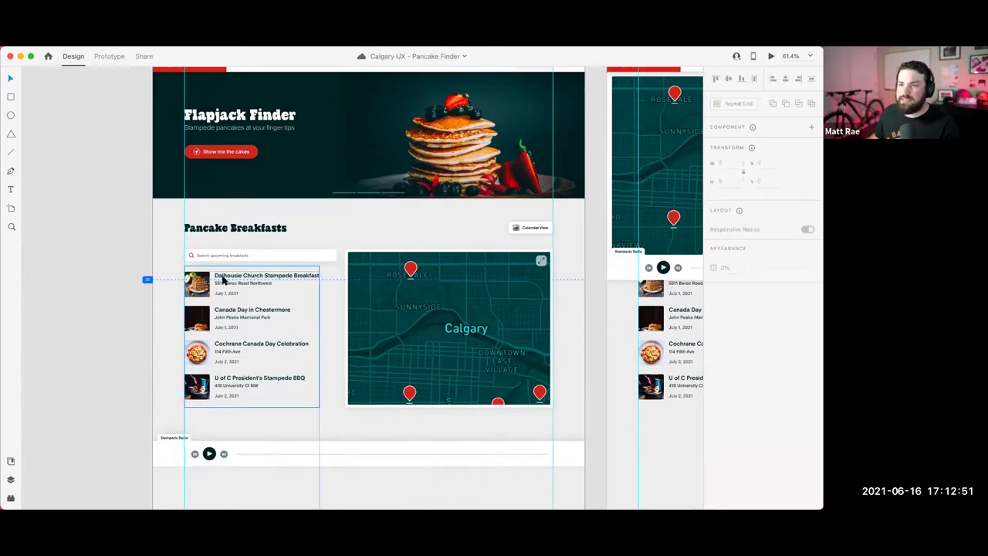
left_click(211, 305)
key("super+z")
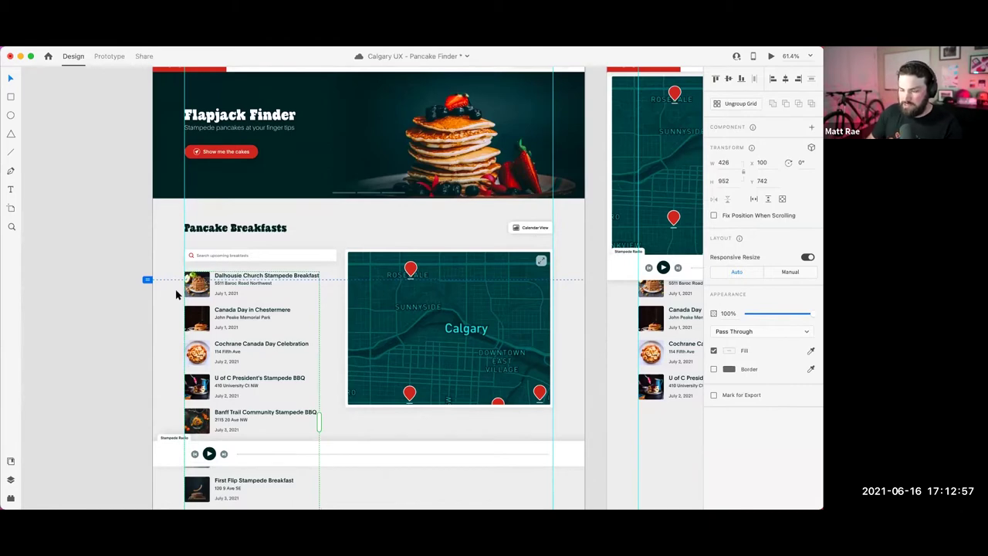
key("Delete")
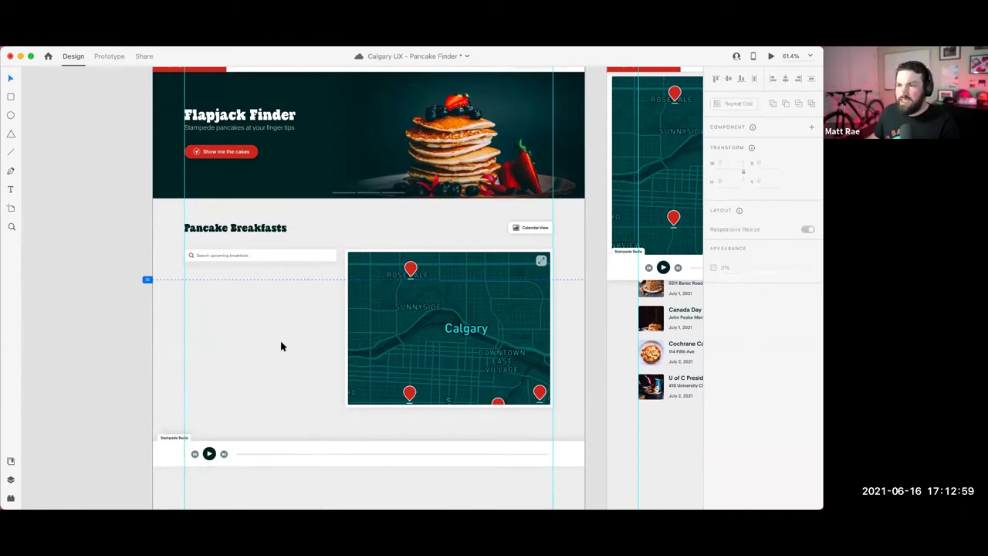
Step: Examine the Stampede Radio player component and the Flapjack Finder hero image on the Home Screen artboard
scroll(276, 341, "down", 2)
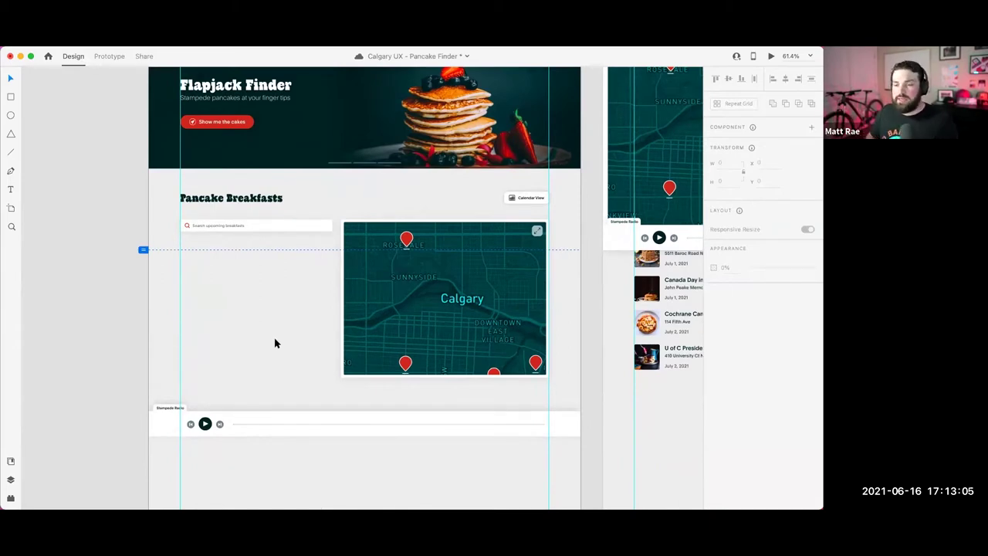
left_click(162, 432)
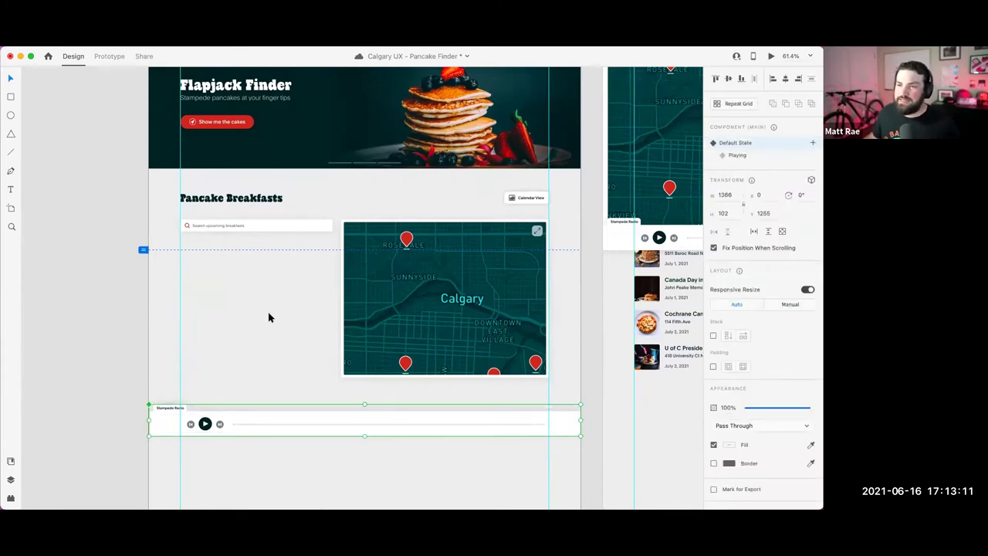
scroll(268, 317, "up", 5)
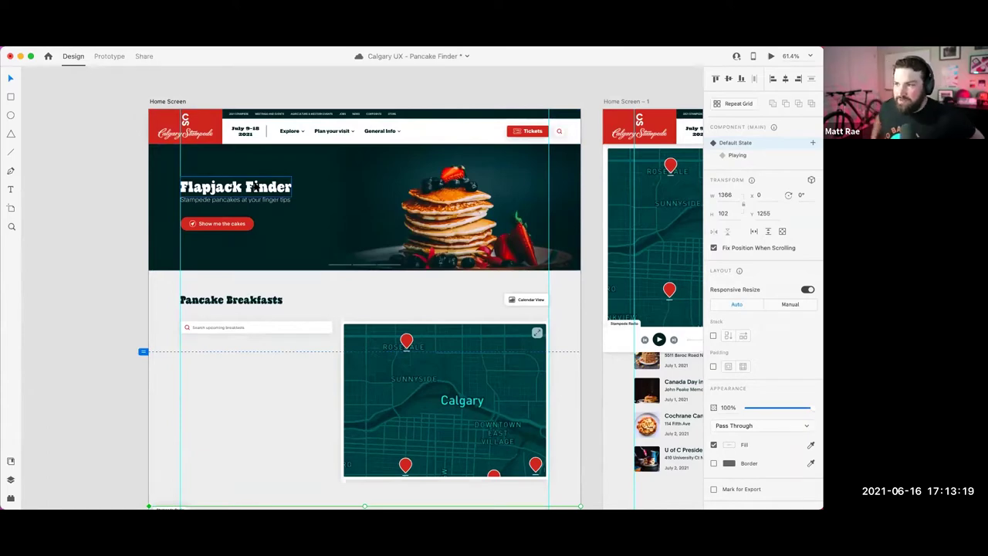
left_click(449, 207)
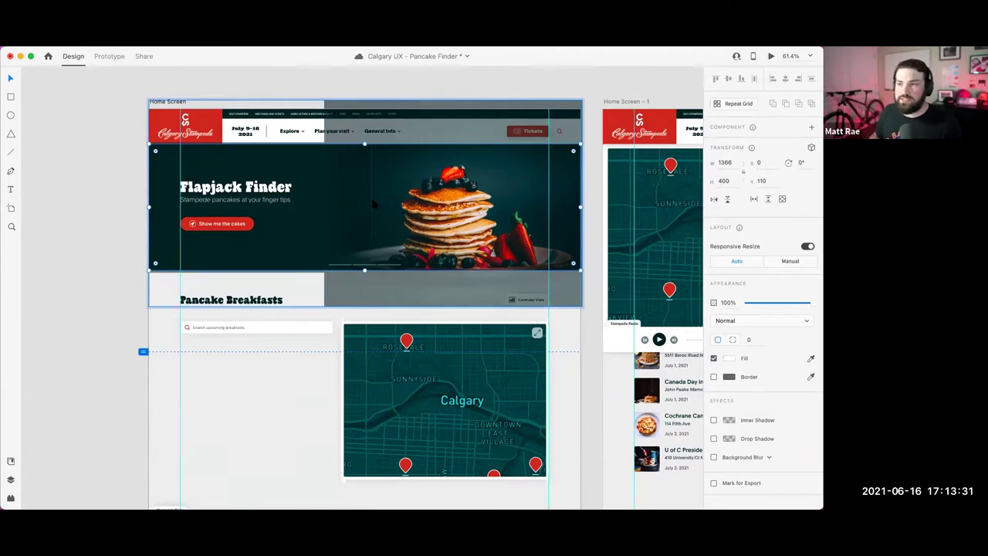
left_click(115, 173)
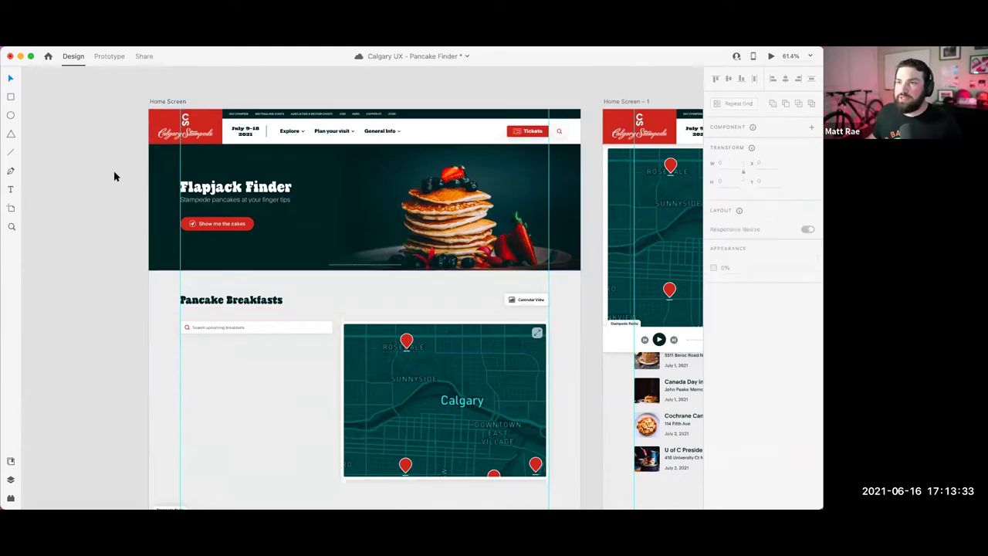
Step: Examine the Explore item in the header navigation and its default and hover component states
left_click(291, 130)
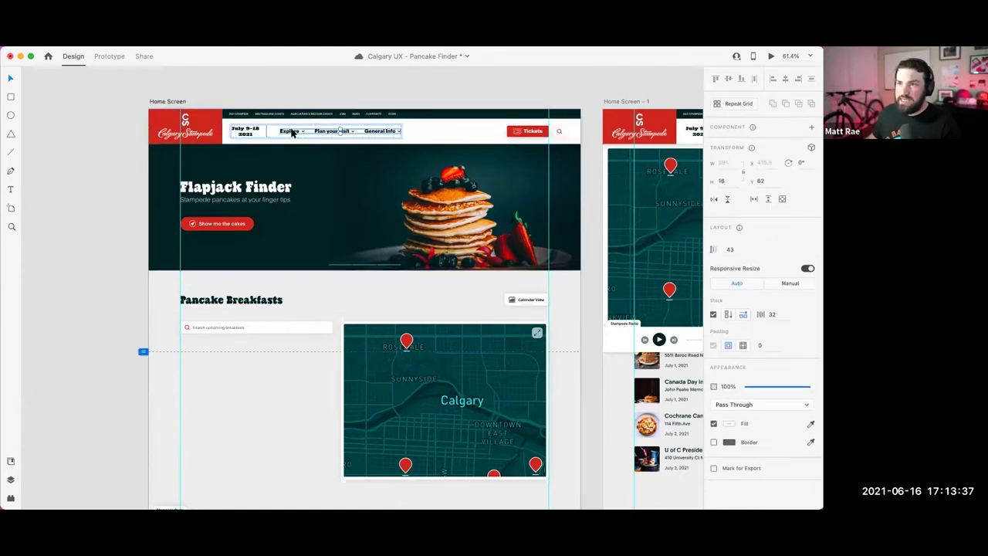
double_click(292, 131)
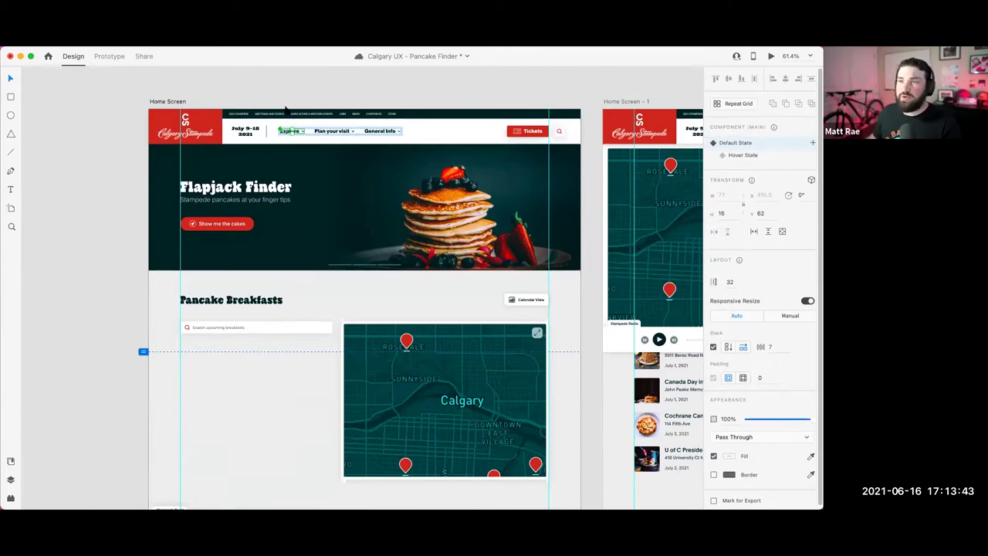
scroll(244, 97, "up", 5)
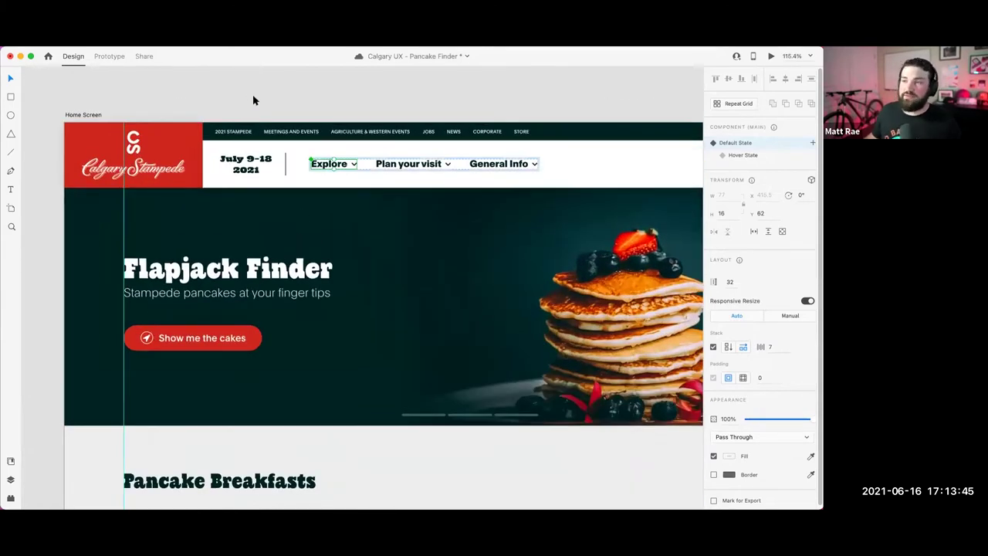
left_click(390, 162)
left_click(338, 166)
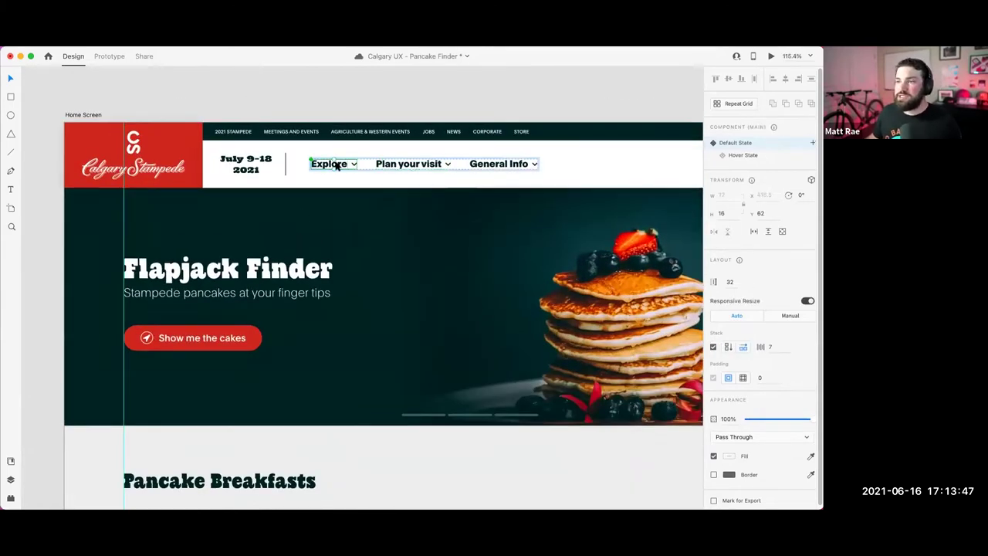
left_click(758, 145)
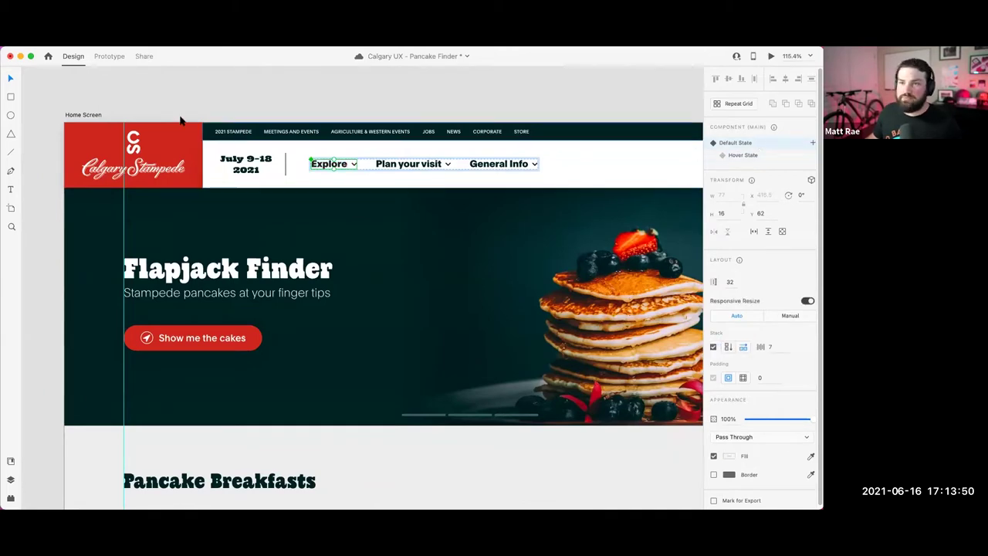
Step: Preview the Home Screen artboard and save the document
left_click(91, 115)
left_click(770, 55)
left_click_drag(369, 108, 376, 76)
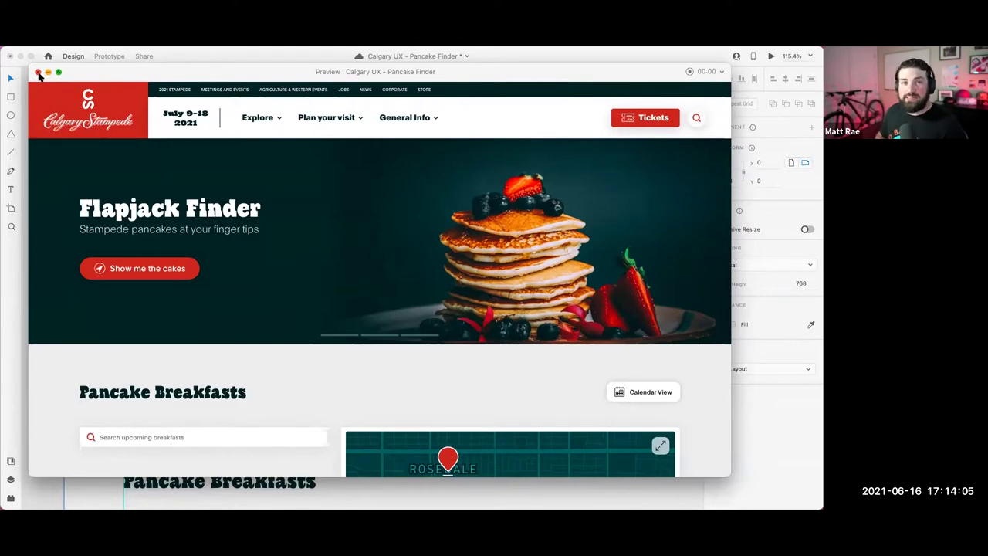
key("super+s")
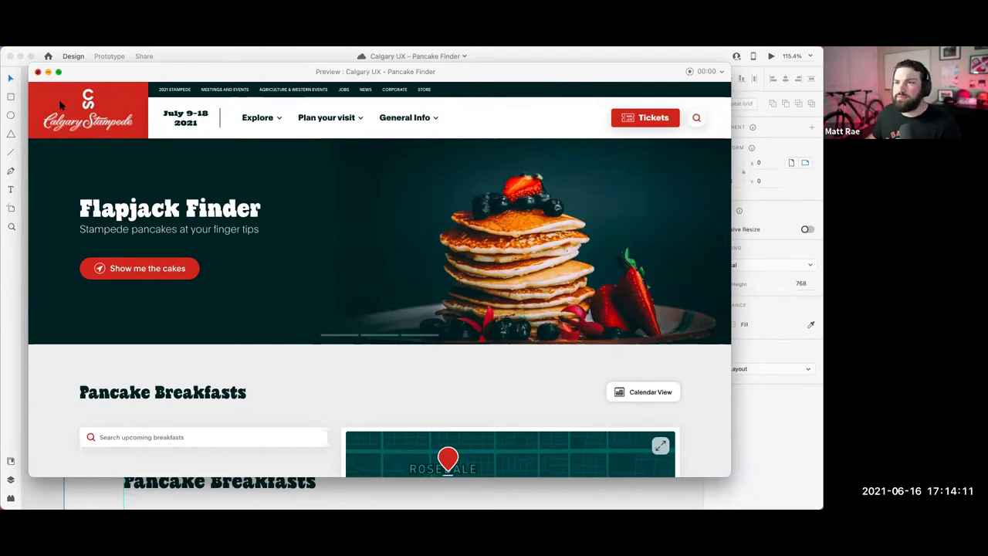
left_click(37, 72)
Step: Preview the Home Screen and test how the "Show me the cakes" button scrolls the page
scroll(368, 257, "down", 2)
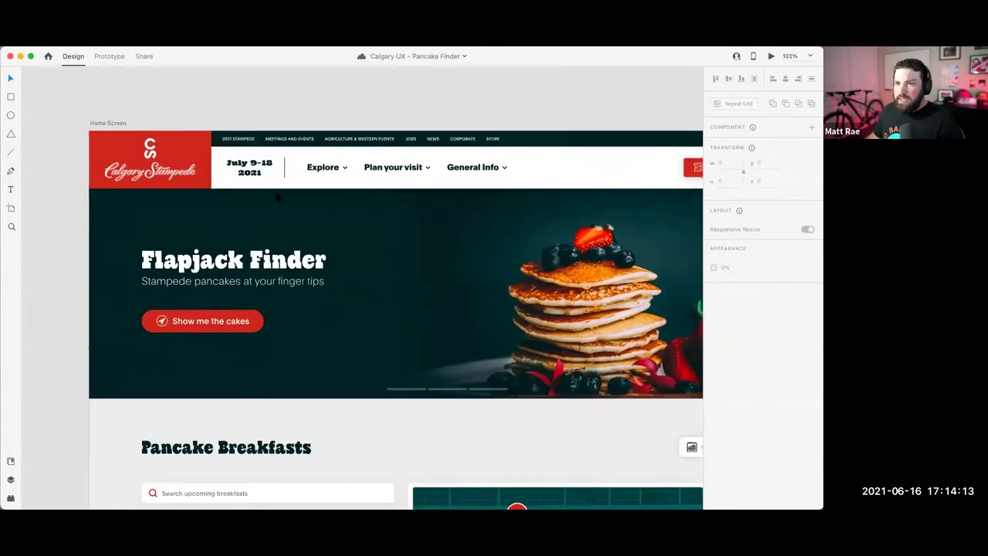
scroll(368, 257, "down", 3)
scroll(309, 232, "down", 2)
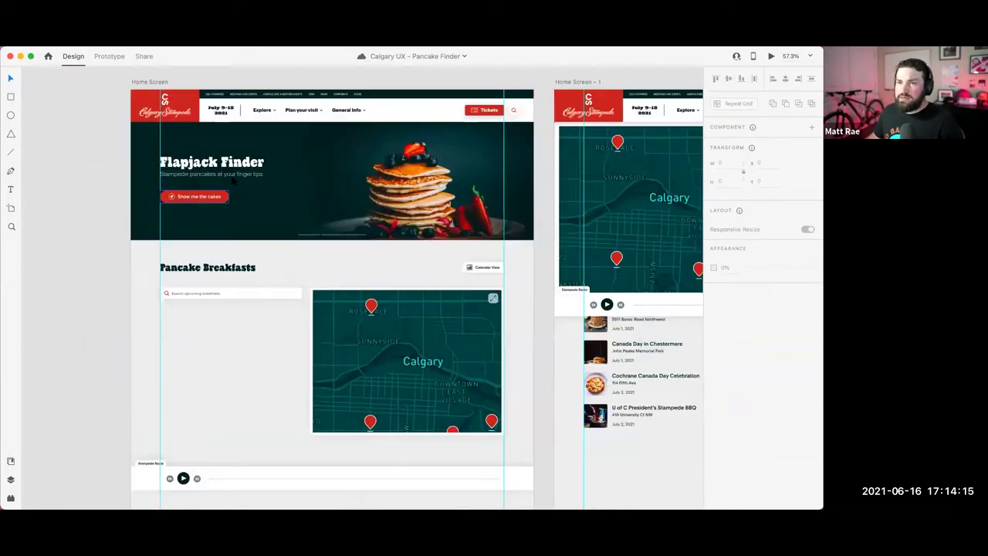
left_click(197, 196)
scroll(214, 162, "up", 3)
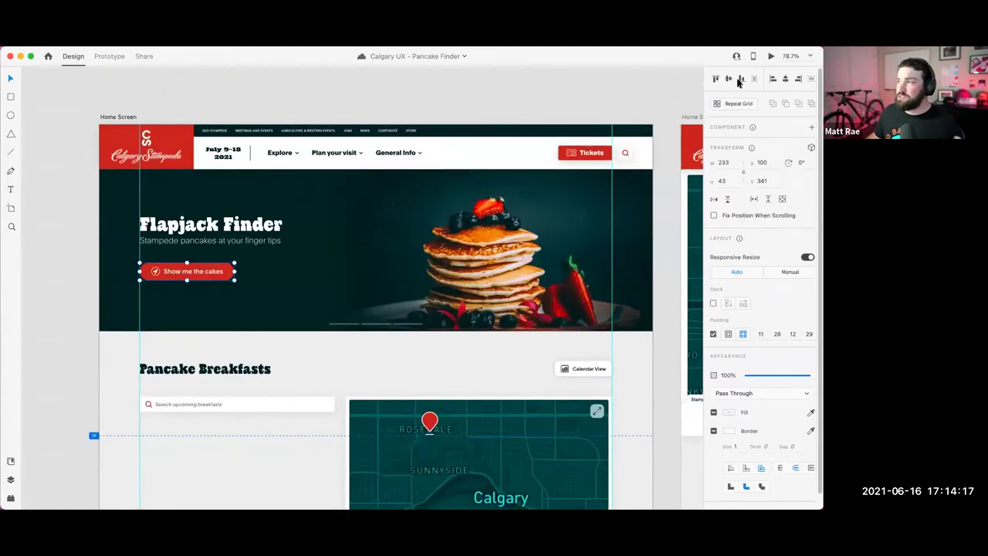
left_click(772, 56)
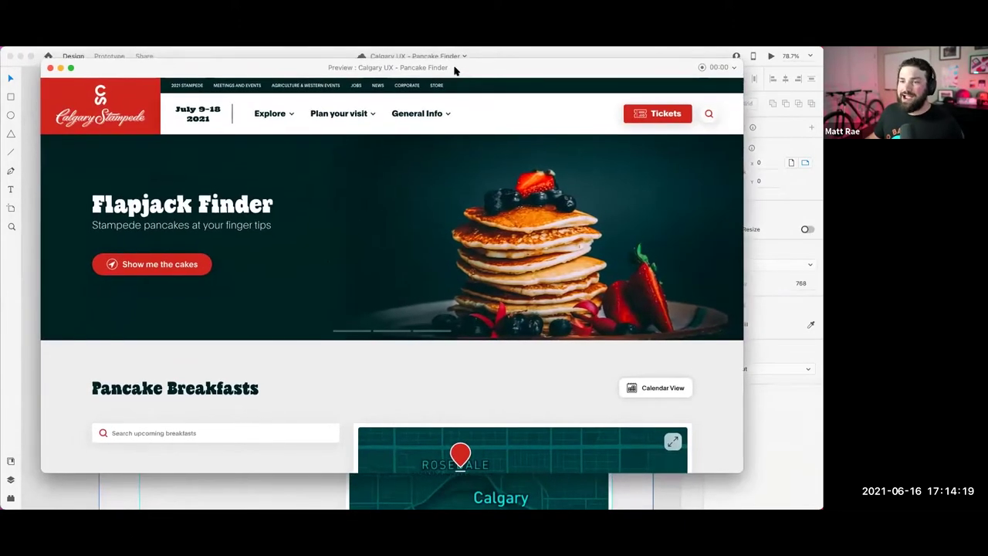
left_click_drag(460, 80, 461, 75)
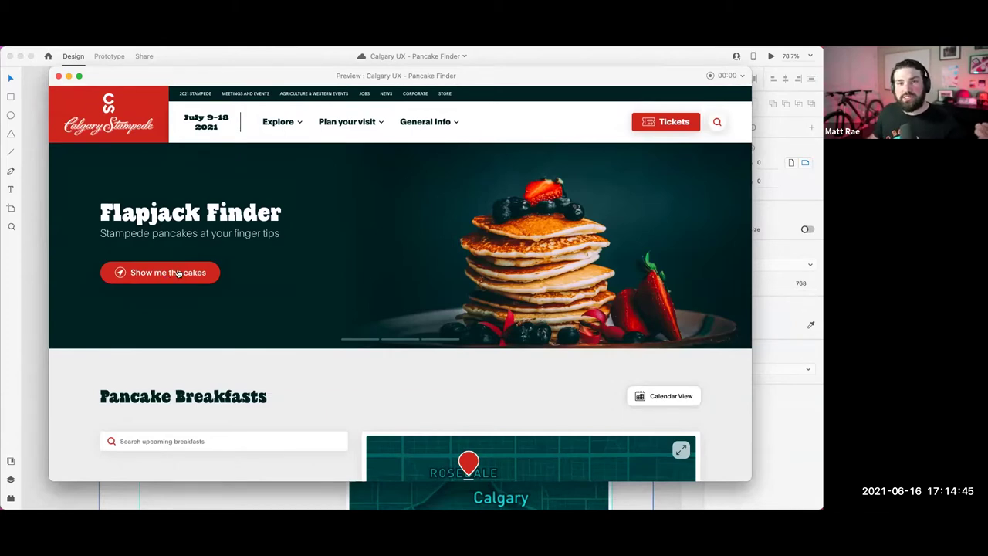
left_click(178, 273)
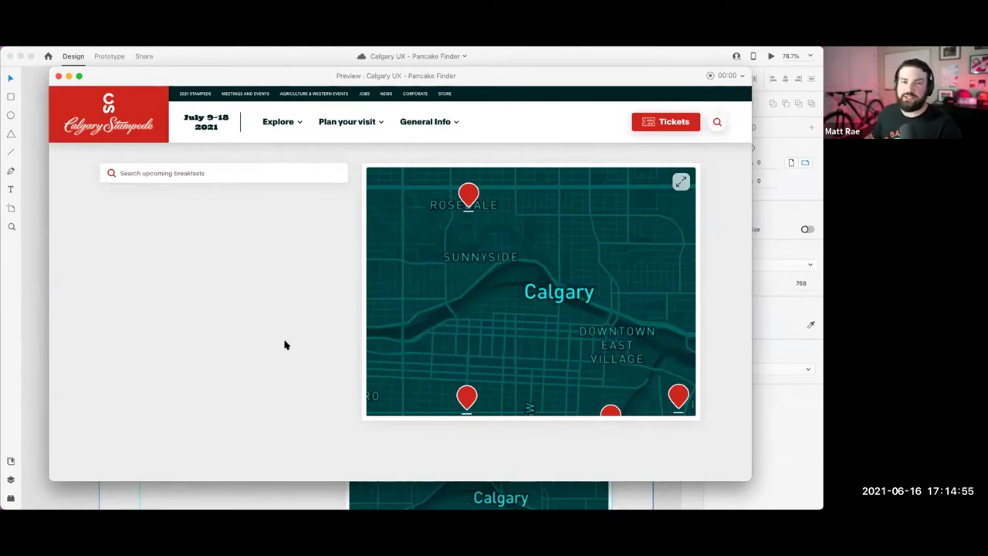
scroll(284, 340, "up", 10)
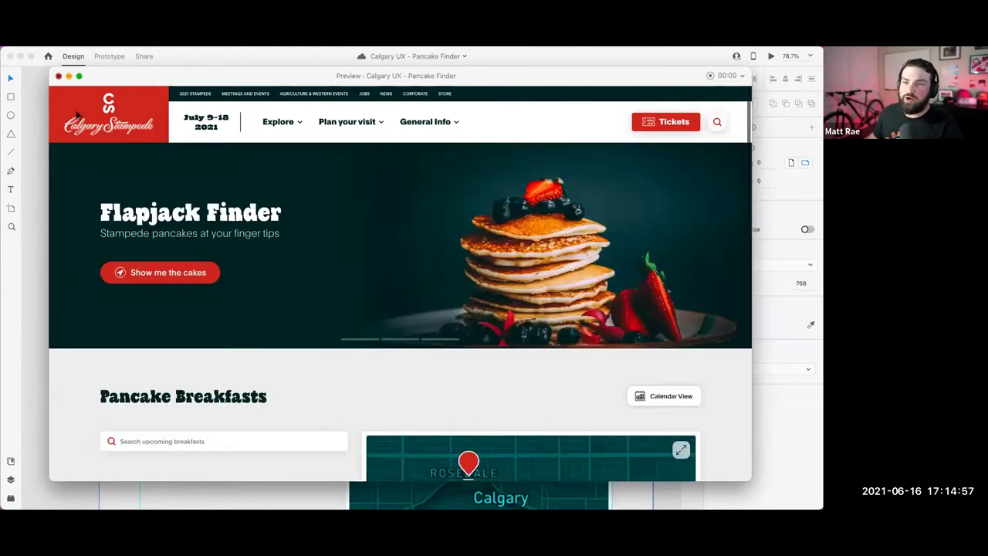
key("super+w")
Step: Examine the prototype interaction linking the "Show me the cakes" button to the Pancake Breakfasts section
left_click(210, 276)
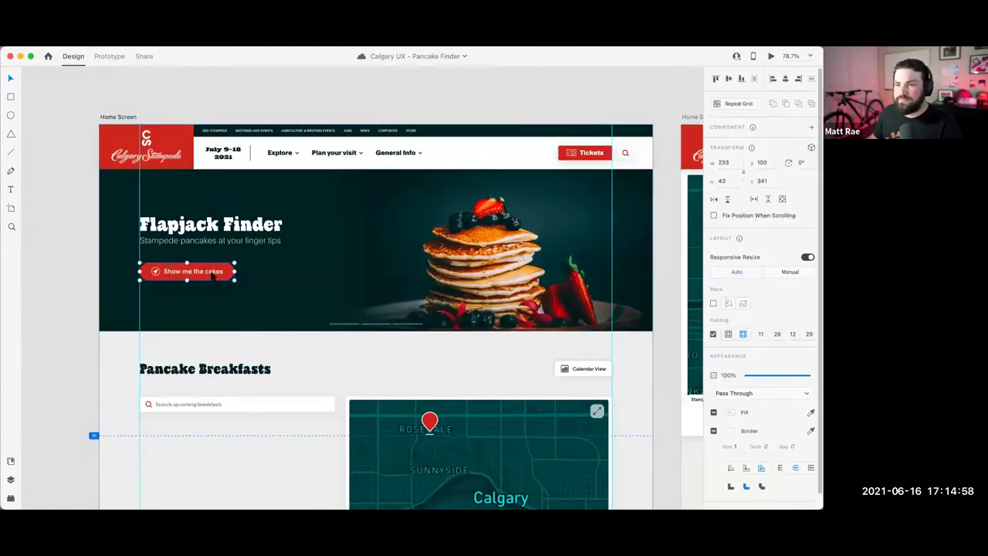
left_click(114, 57)
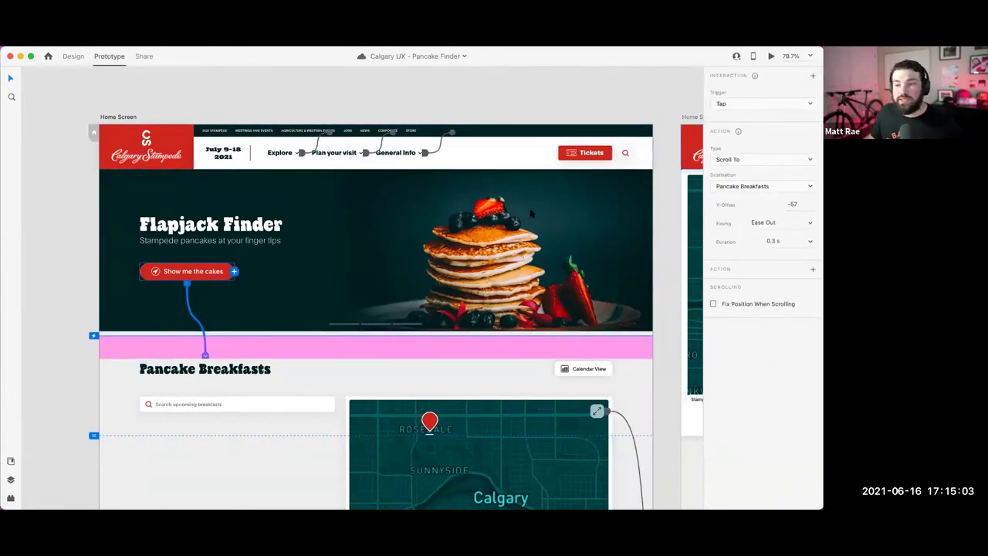
scroll(185, 209, "down", 2)
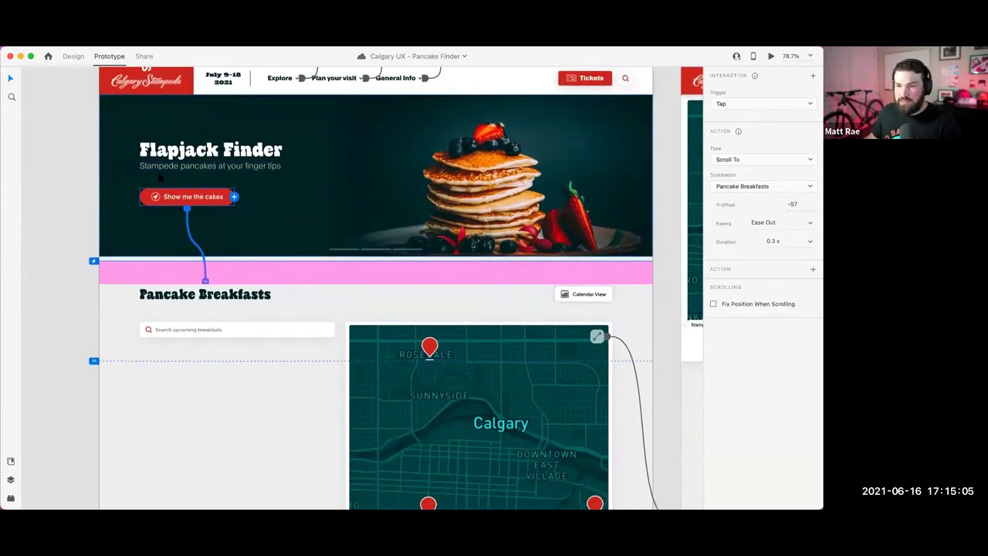
scroll(185, 210, "up", 6)
scroll(389, 241, "left", 4)
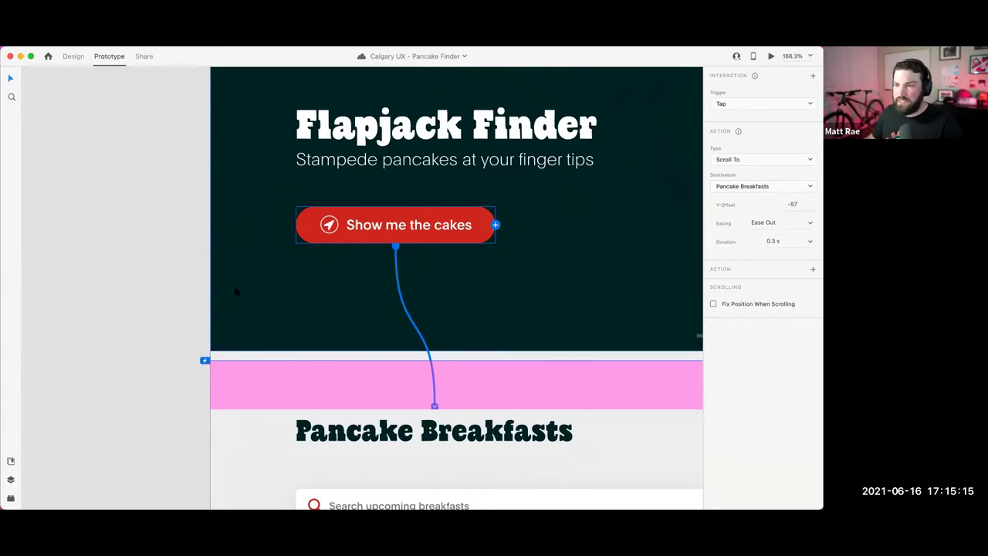
Step: Examine the page header's prototype settings, including its fixed position when scrolling and the navigation interactions
scroll(236, 287, "down", 5)
scroll(258, 185, "left", 2)
scroll(258, 185, "up", 1)
left_click(256, 183)
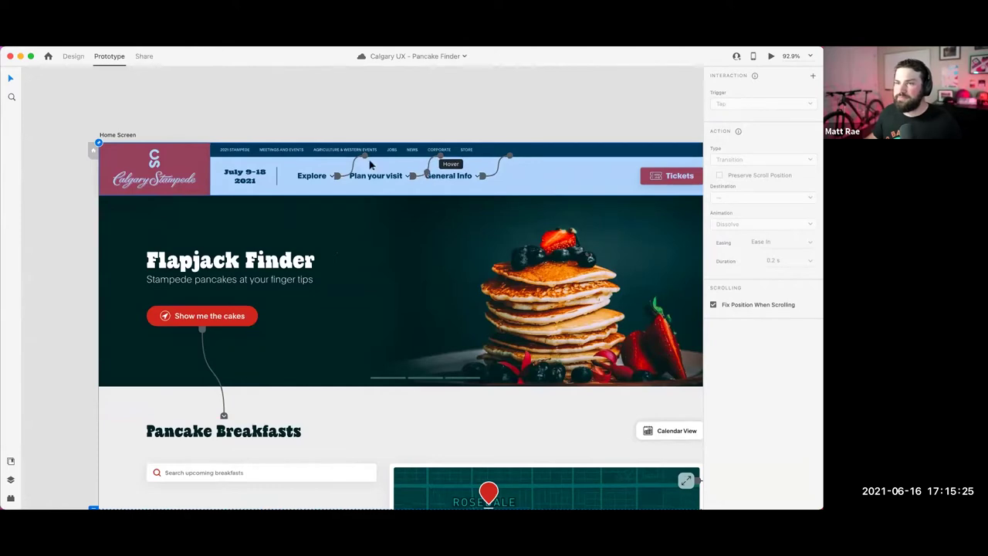
scroll(324, 201, "right", 2)
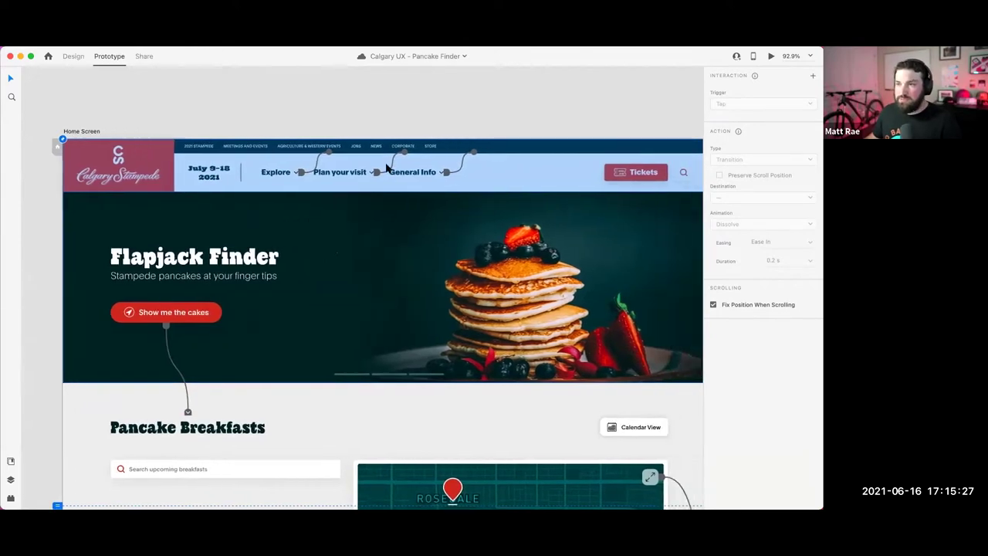
Step: Preview the Home Screen and scroll the page to check the fixed header, closing the preview when done
left_click(771, 55)
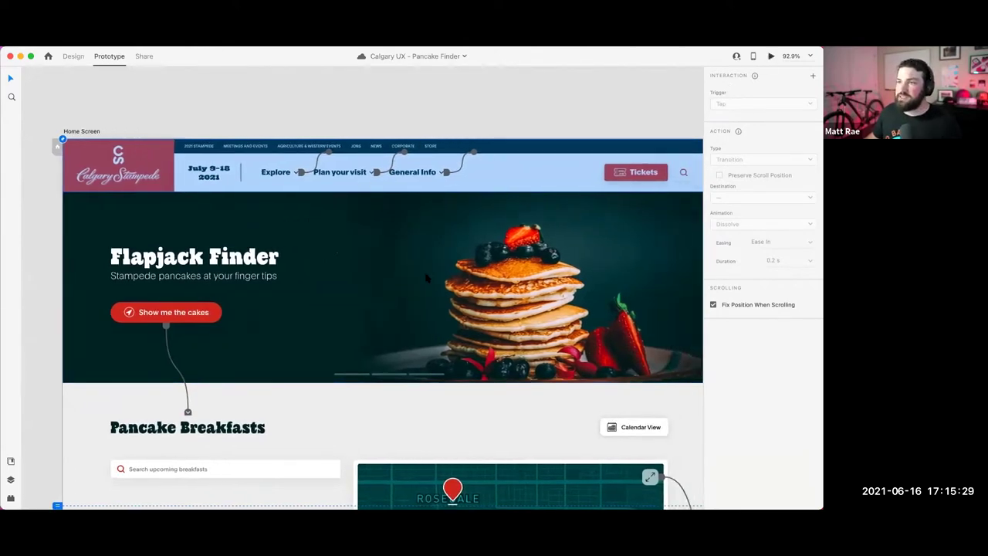
scroll(426, 278, "down", 3)
scroll(425, 276, "up", 1)
scroll(425, 276, "down", 5)
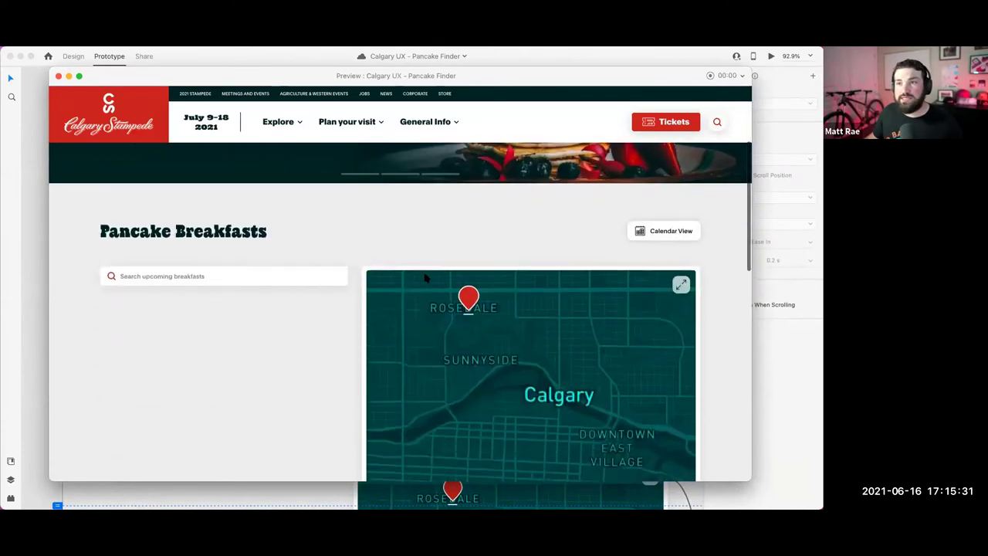
scroll(348, 224, "up", 5)
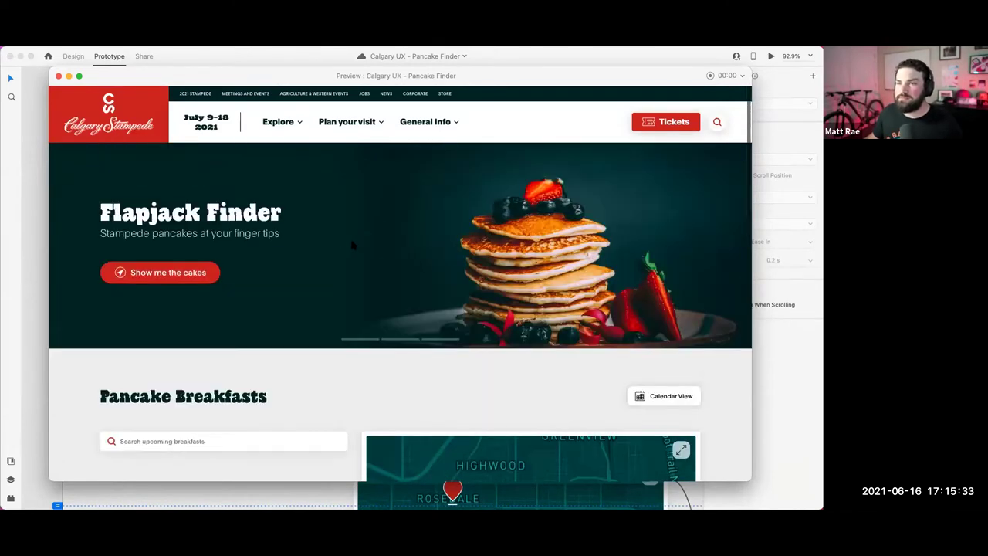
scroll(274, 218, "down", 2)
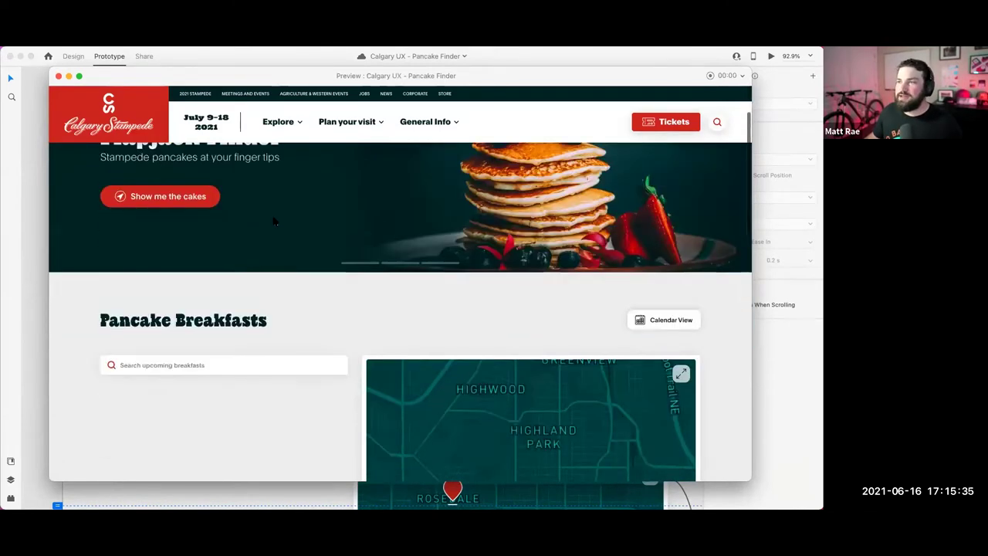
scroll(273, 220, "up", 2)
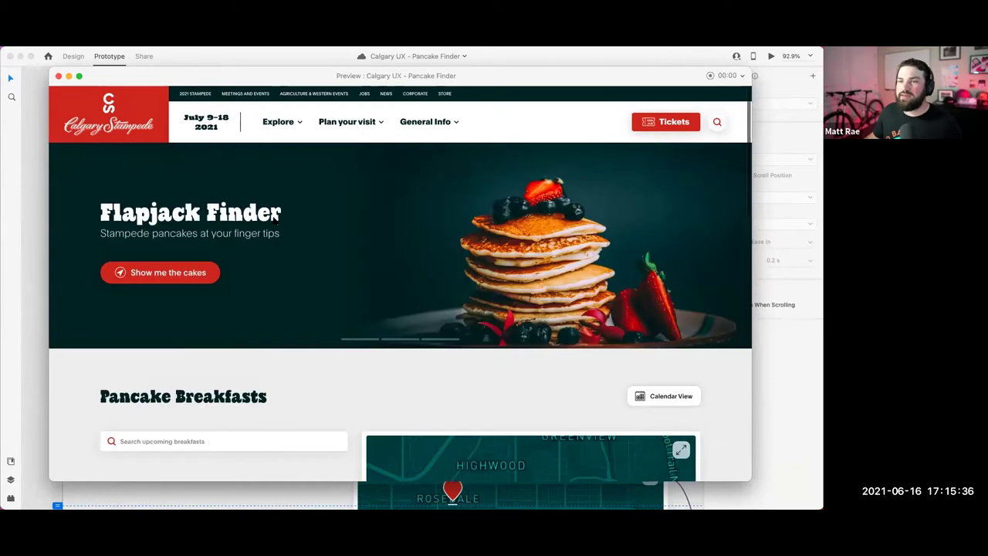
left_click(58, 76)
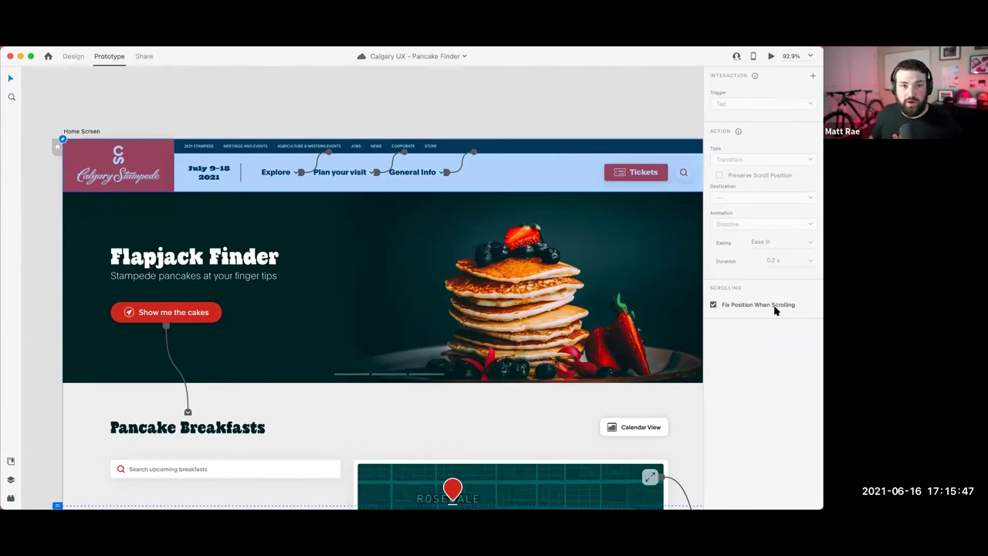
Step: Return to Design mode and draw a square about 77 × 77 beneath the breakfast search field on the Home Screen
left_click(418, 112)
scroll(339, 314, "down", 3)
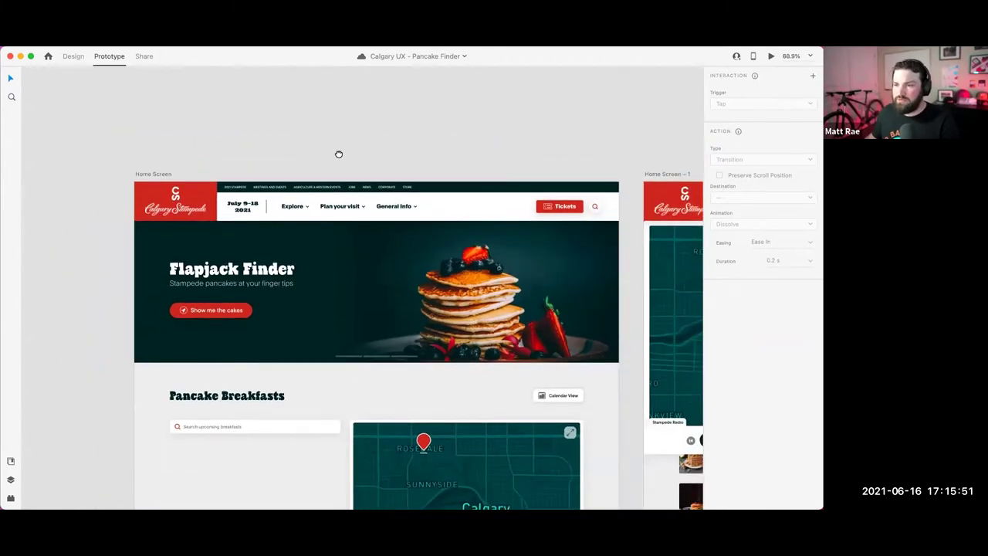
scroll(337, 152, "down", 3)
scroll(214, 290, "up", 3)
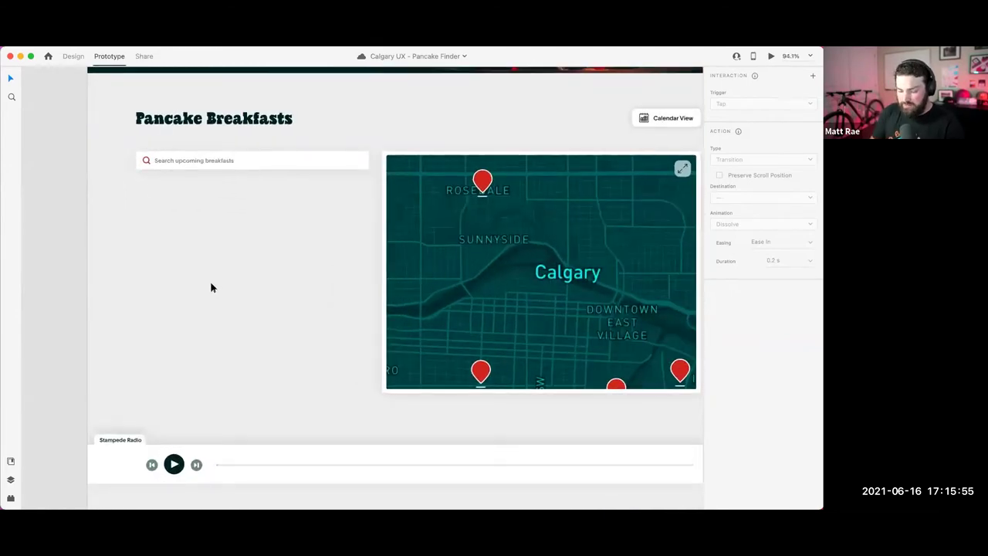
left_click(371, 102)
left_click(74, 57)
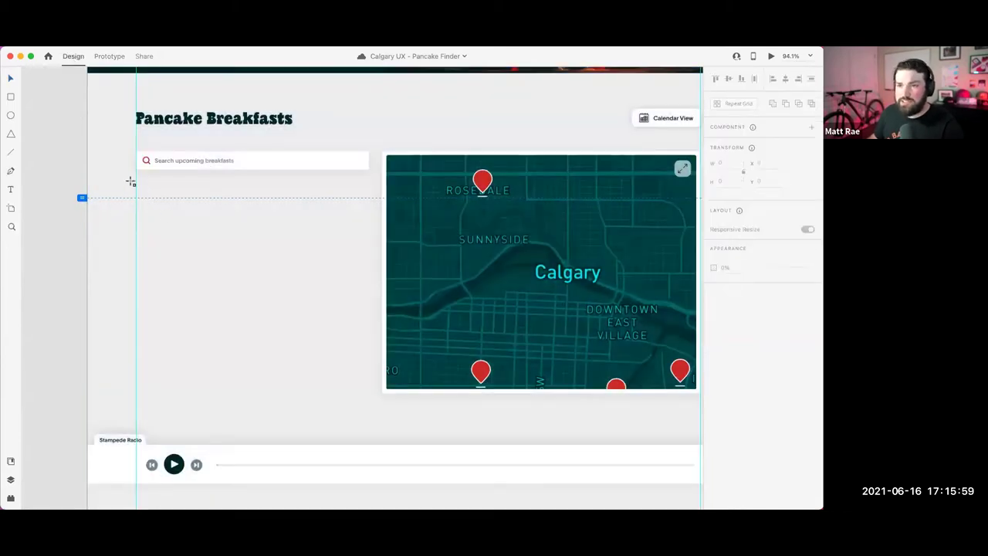
key("r")
left_click_drag(141, 196, 174, 230)
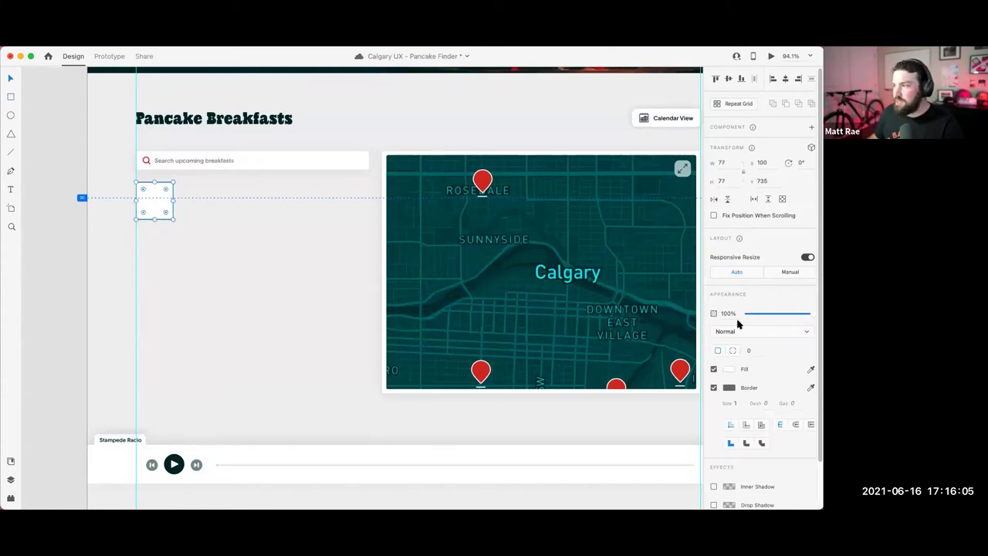
Step: Round the square's corners to a radius of 10
left_click(749, 351)
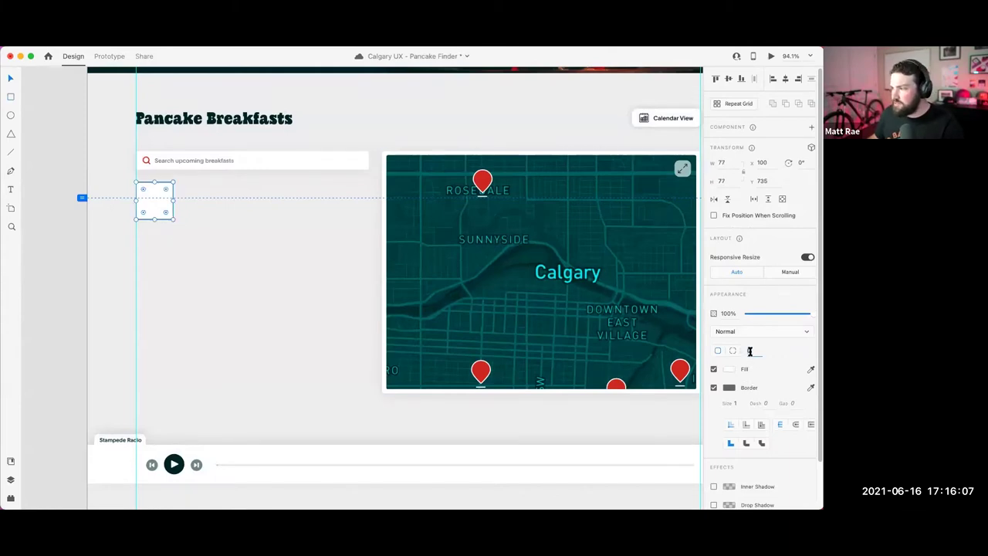
type("4")
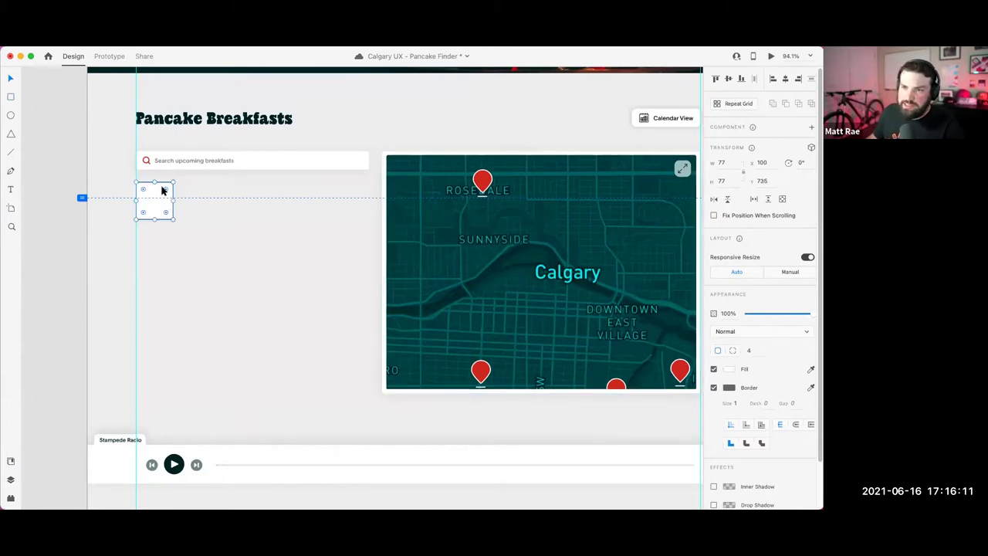
left_click_drag(169, 190, 173, 207)
Step: Set the square's border and fill to dark teal tones sampled from the map
left_click(810, 387)
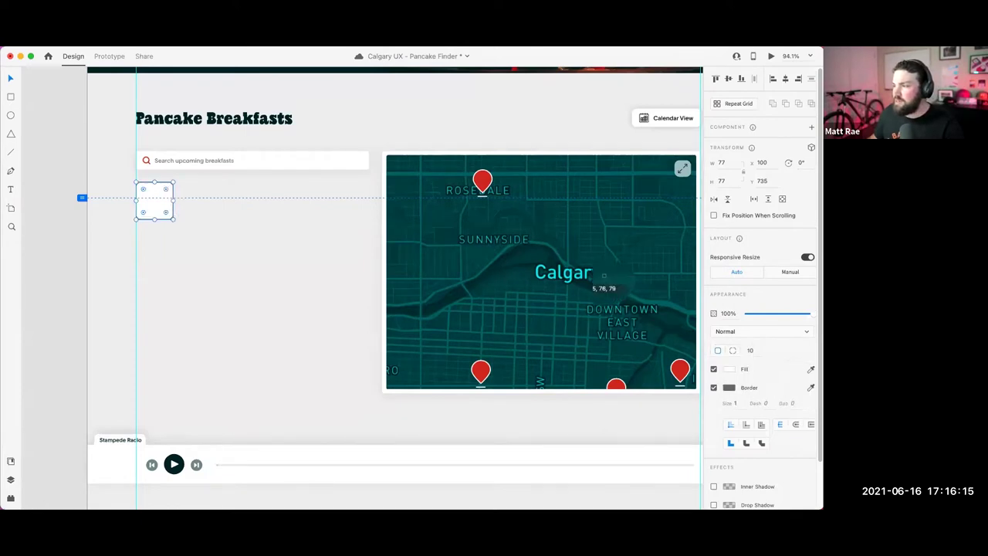
left_click(579, 237)
left_click(810, 369)
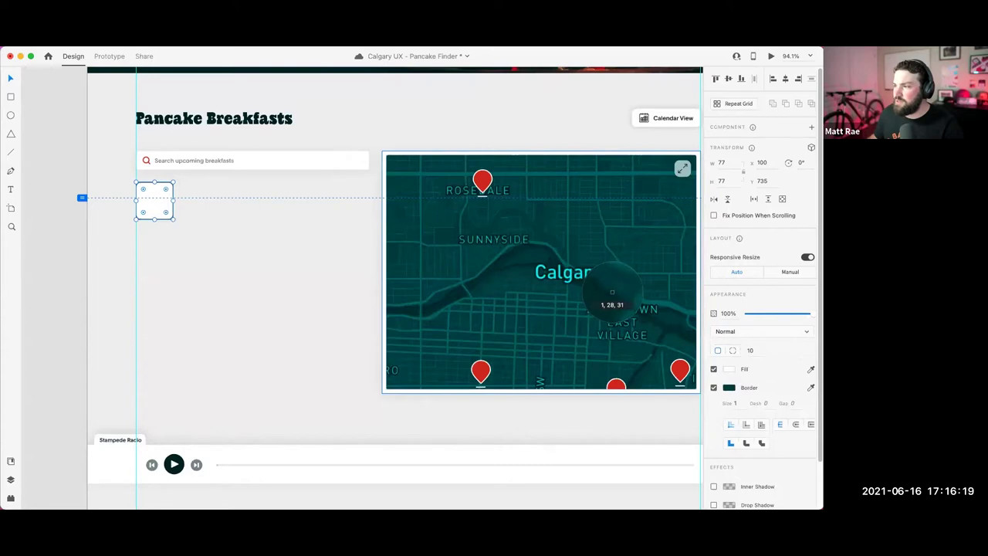
left_click(612, 292)
left_click(226, 228)
left_click(161, 202)
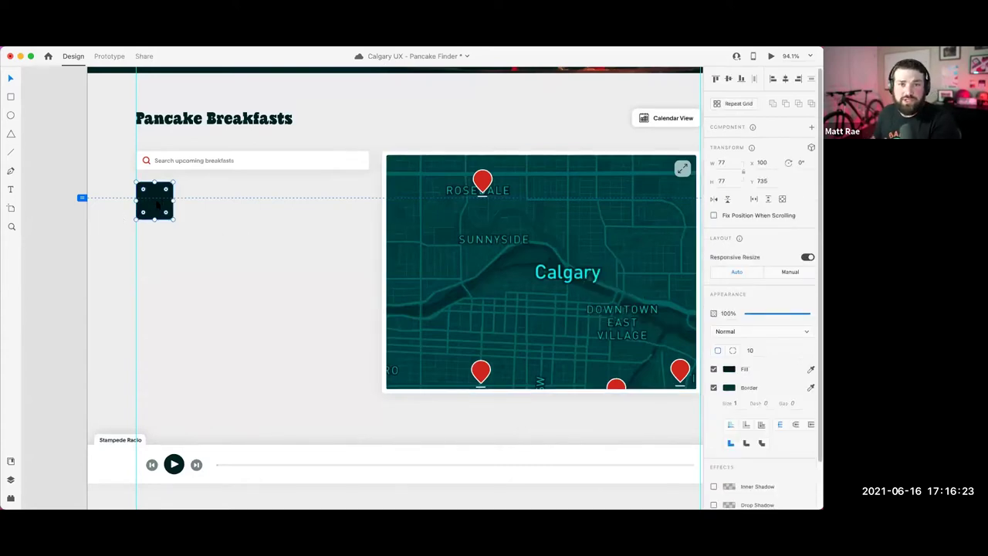
Step: Add the text "Breakfast Name" beside the dark square and enlarge it to size 23
left_click(183, 191)
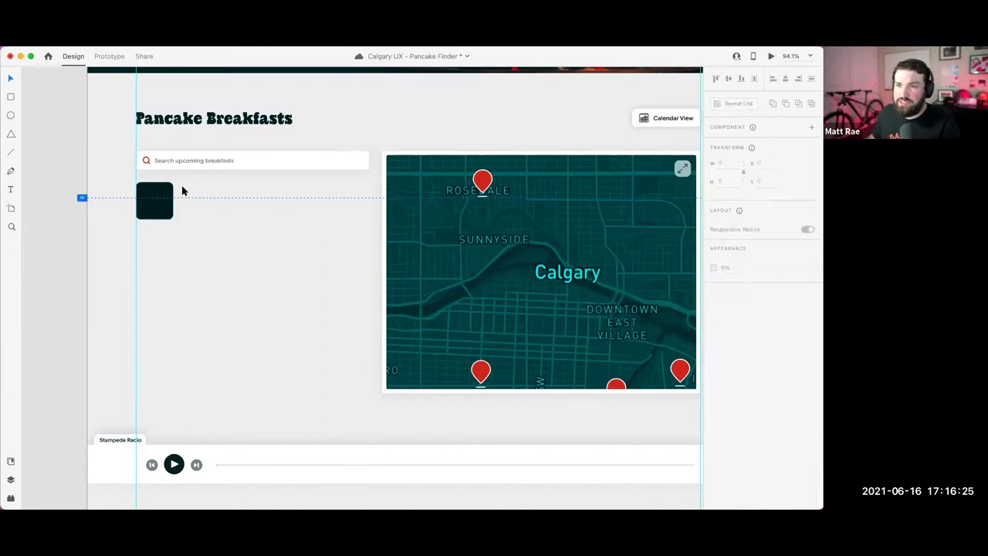
key("t")
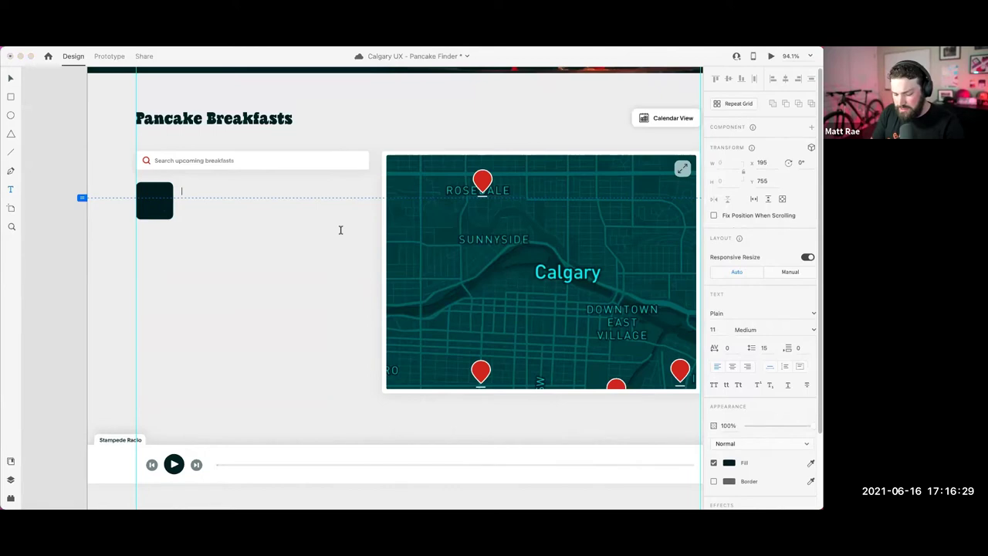
type("Breakfast")
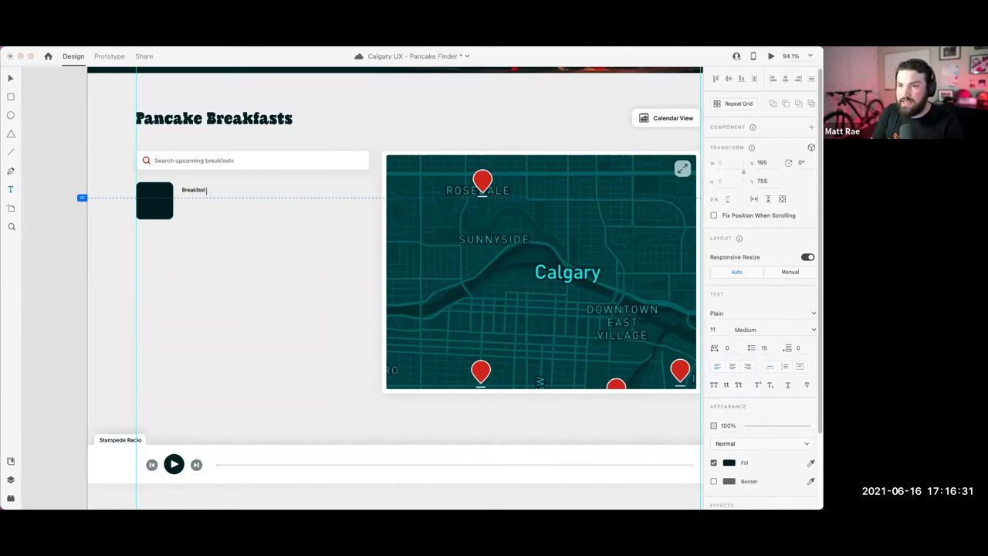
type(" Name")
key("Escape")
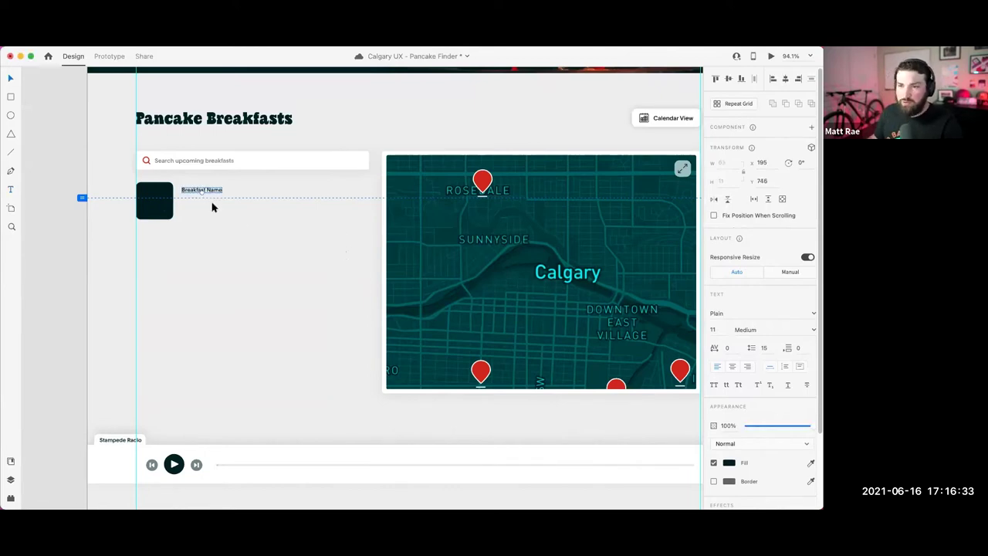
left_click_drag(201, 195, 245, 204)
Step: Create a "Location" text line under the breakfast name and reduce its font size to 15
double_click(244, 202)
type("Location")
key("Escape")
key("super+shift+comma")
key("super+shift+comma")
key("super+shift+comma")
key("super+shift+comma")
key("super+shift+comma")
key("super+shift+comma")
key("super+shift+comma")
key("super+shift+comma")
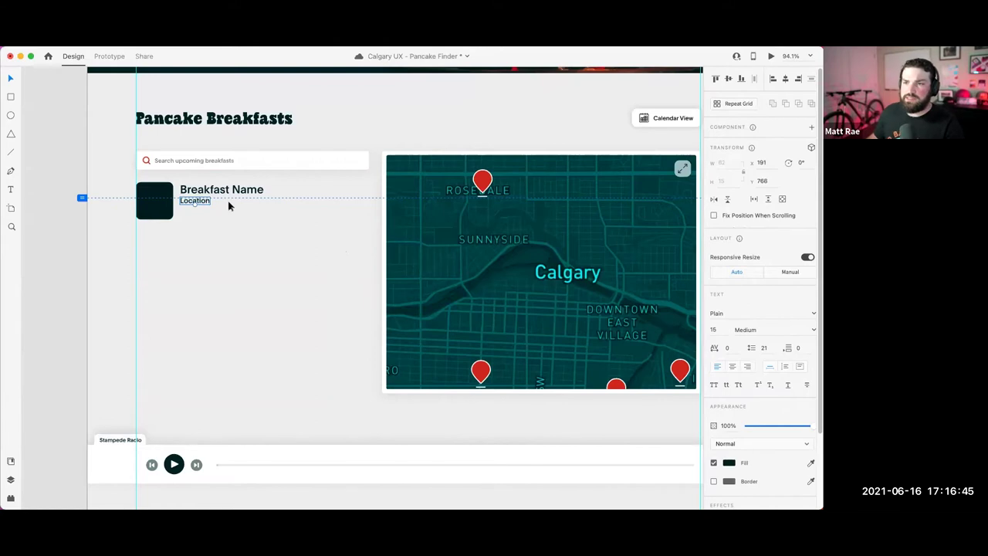
Step: Nudge the Location text 1 px to the right and 3 px up
key("Right")
key("Up")
key("Up")
key("Up")
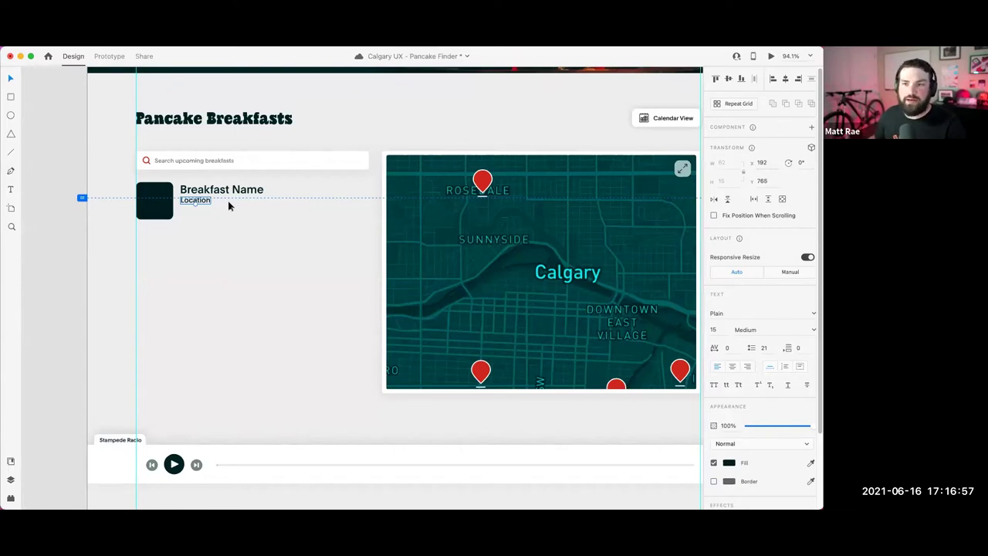
Step: Duplicate the Location text 30 px below itself and change the copy to "Date"
key("super+d")
key("shift+Down")
key("shift+Down")
key("shift+Down")
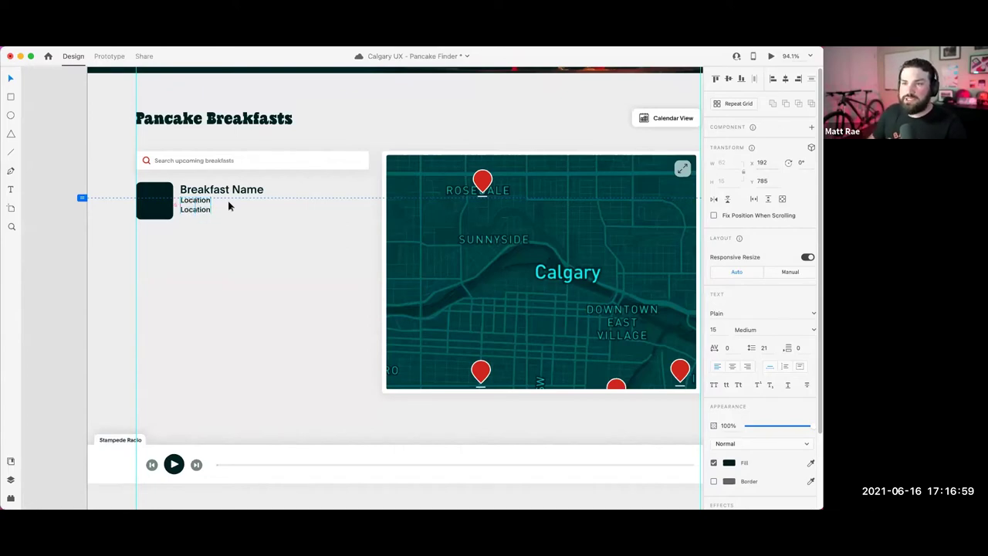
double_click(197, 214)
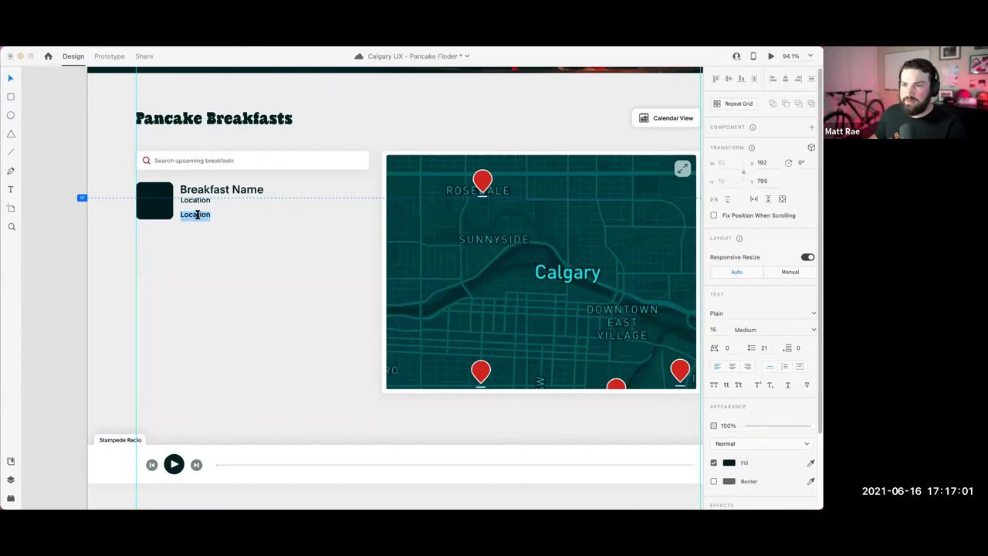
type("Date")
key("Escape")
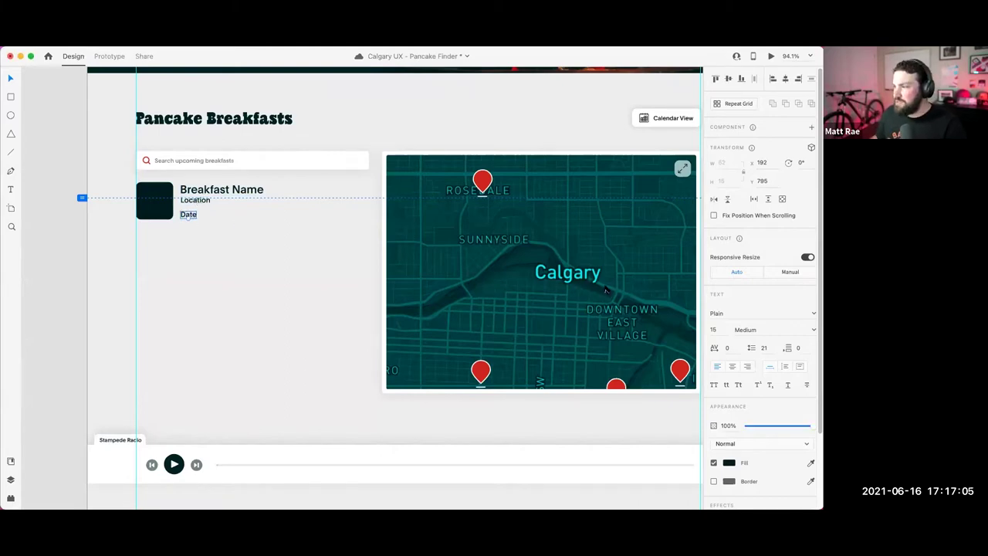
Step: Set the Date text's font weight to Thin
left_click(812, 330)
left_click(749, 357)
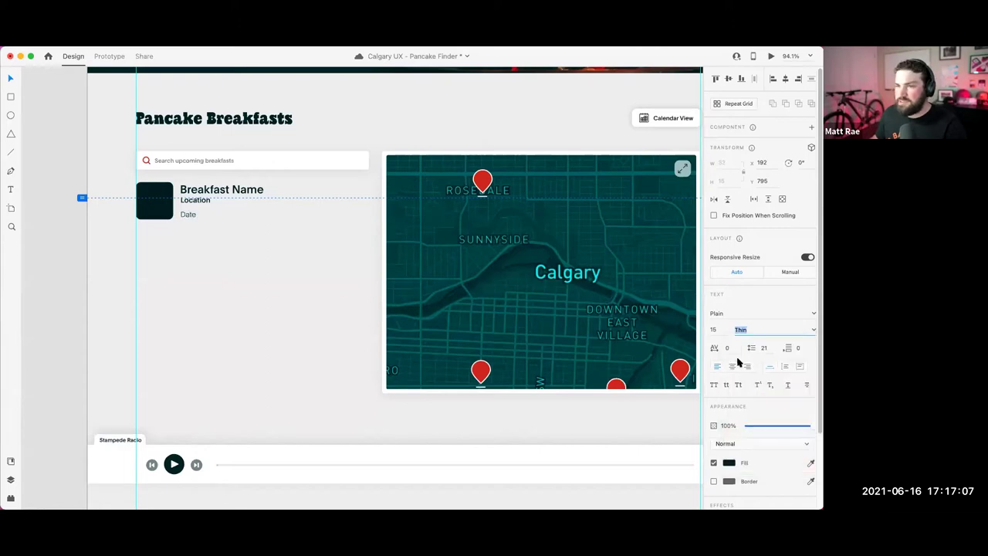
left_click(234, 255)
Step: Group the dark square with the Breakfast Name, Location and Date texts
left_click(194, 215)
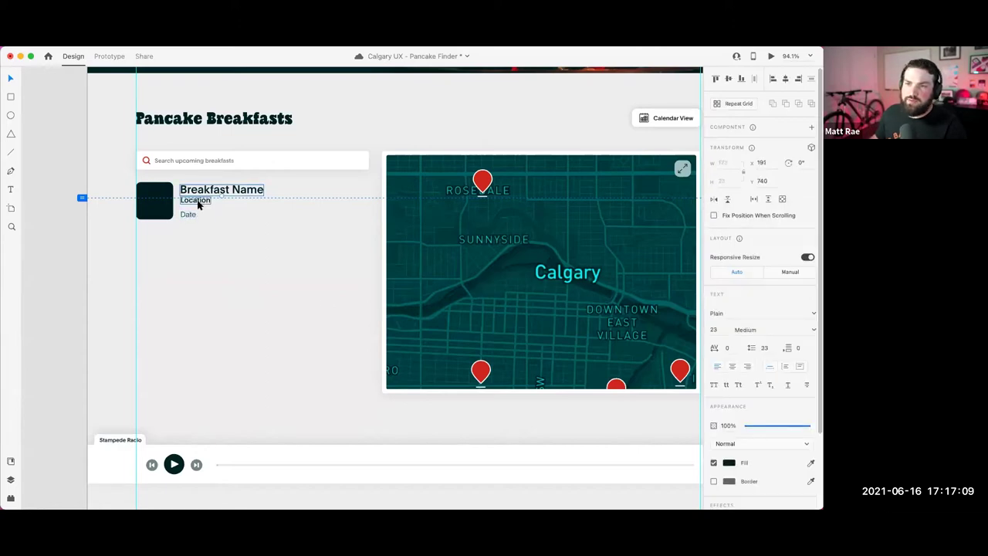
left_click(194, 199, "shift")
left_click(202, 189, "shift")
left_click(160, 196, "shift")
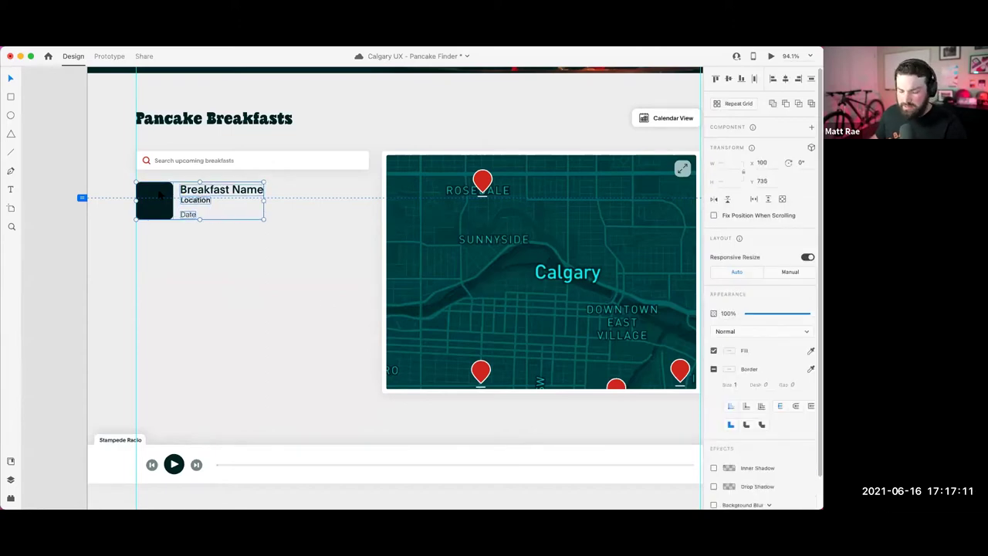
key("super+g")
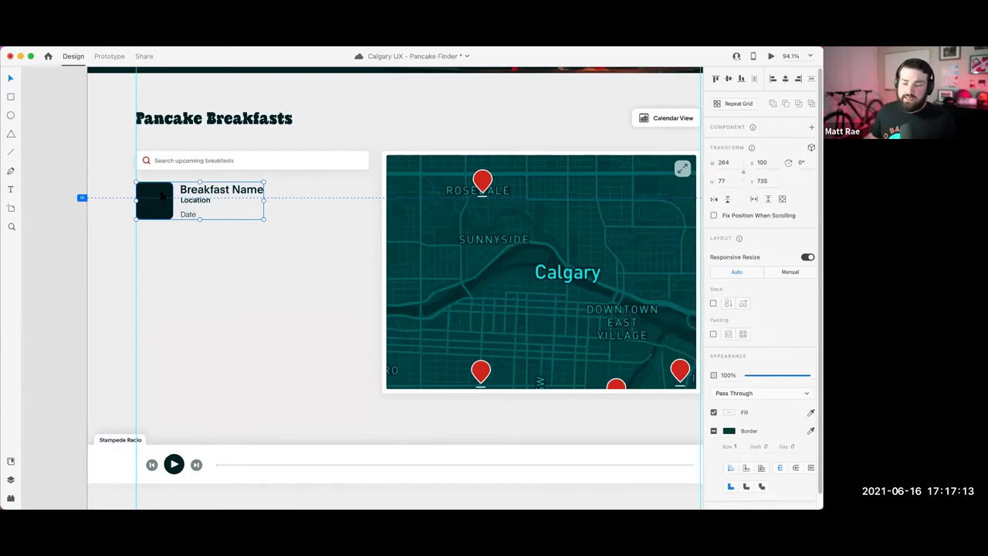
Step: Stack two duplicates of the breakfast group below the original and delete both copies
left_click_drag(164, 207, 164, 245)
key("super+d")
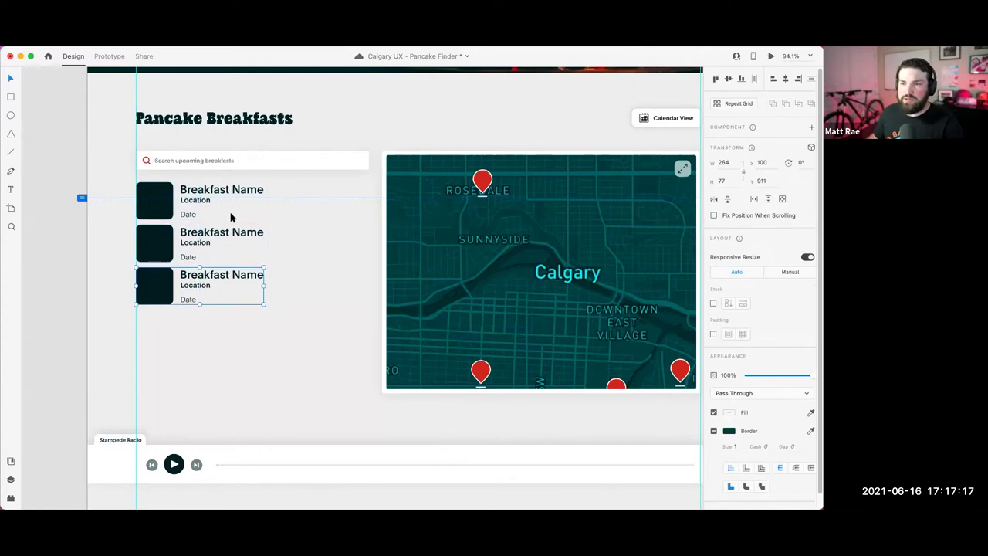
left_click(238, 233, "shift")
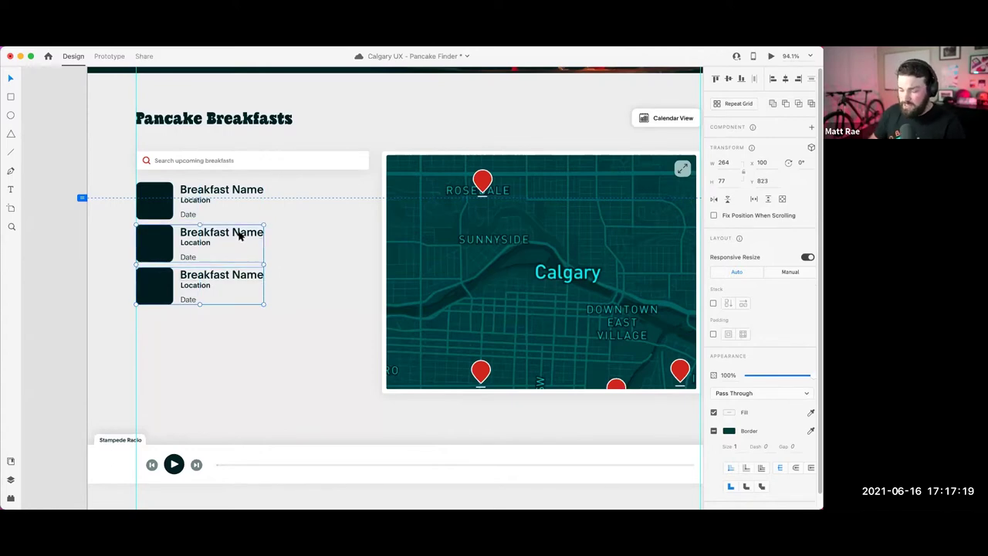
key("Delete")
Step: Move the Stampede Radio player bar down to the bottom edge of the Home Screen artboard
left_click(253, 194)
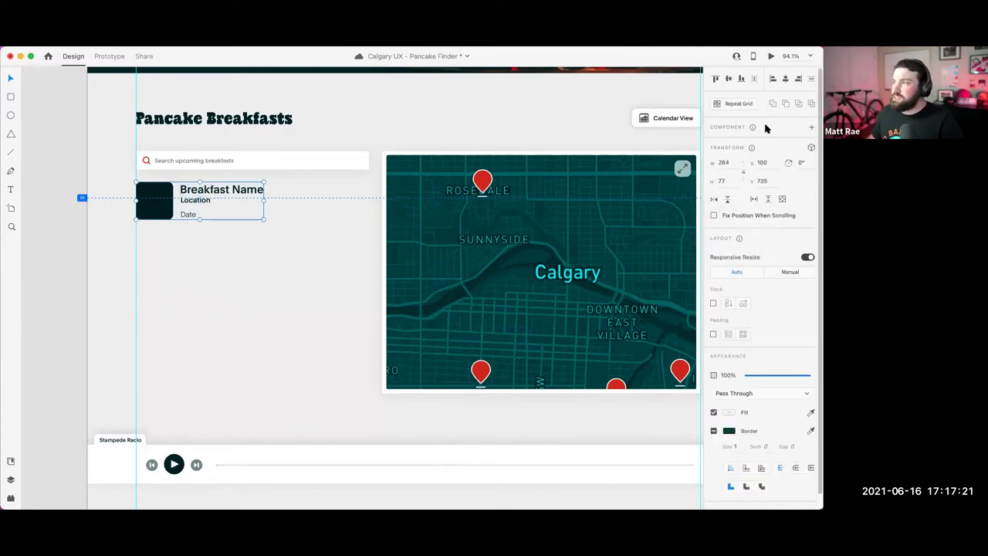
scroll(366, 293, "down", 5)
scroll(348, 293, "down", 5)
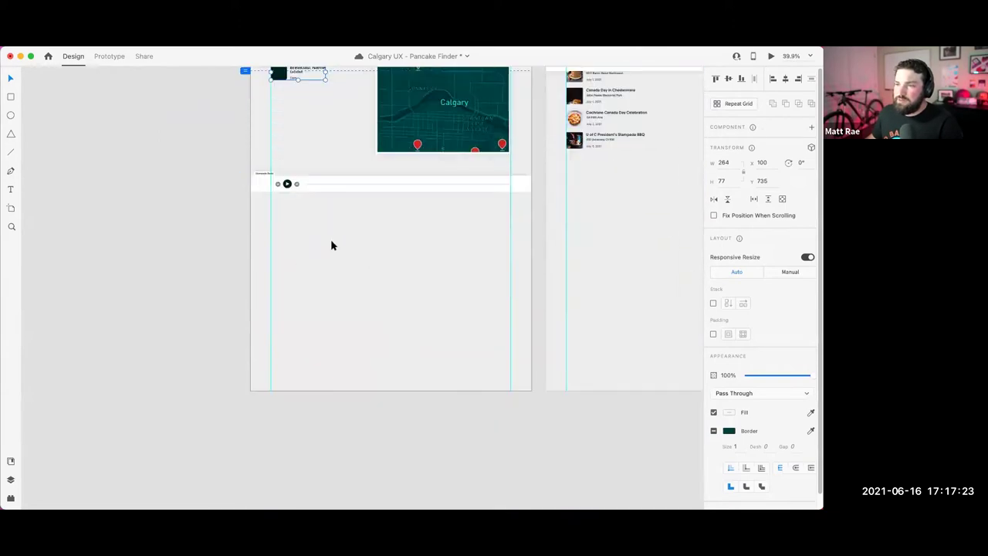
left_click_drag(373, 192, 378, 388)
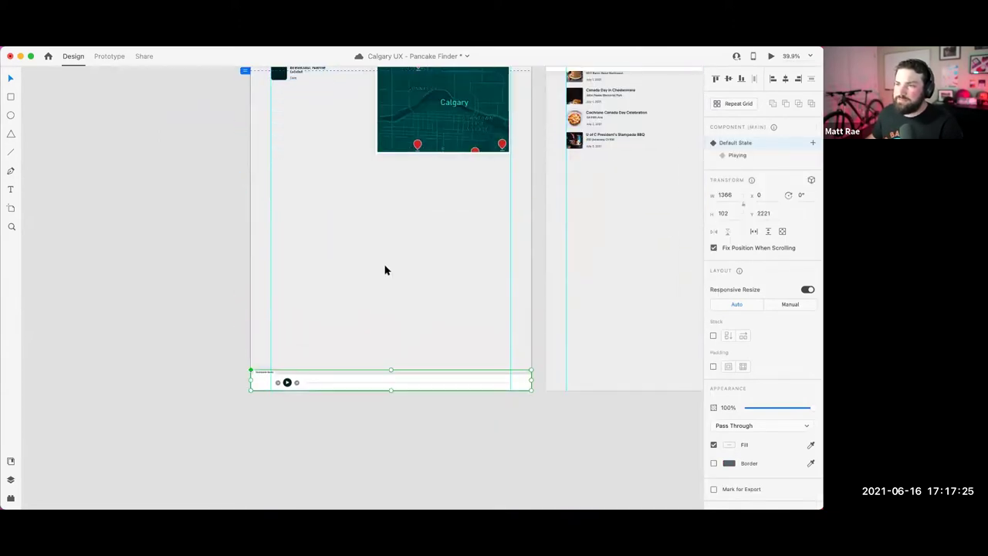
Step: Convert the breakfast item group under the search field into a Repeat Grid
scroll(386, 268, "up", 3)
scroll(348, 254, "up", 2)
scroll(317, 255, "up", 5)
left_click(321, 255)
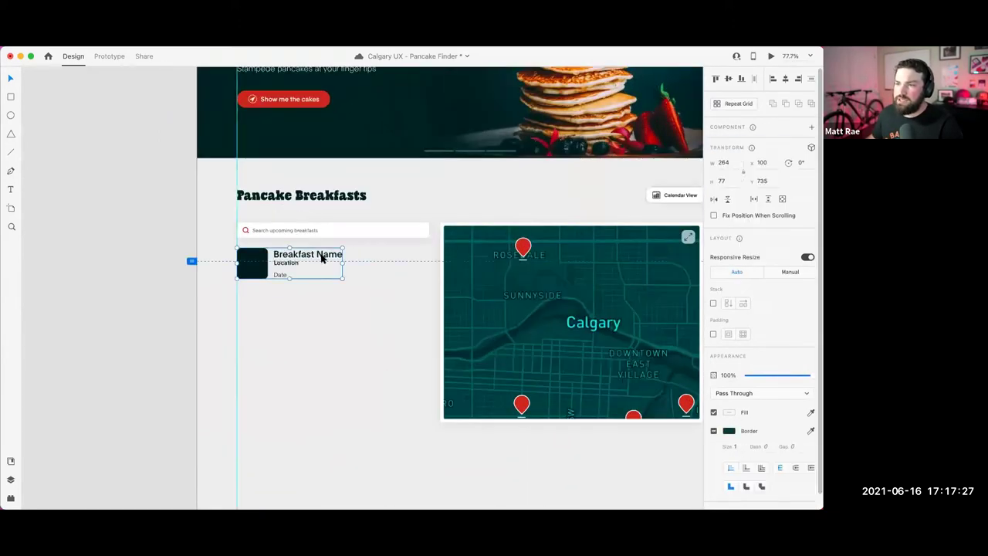
left_click(738, 105)
scroll(294, 318, "down", 3)
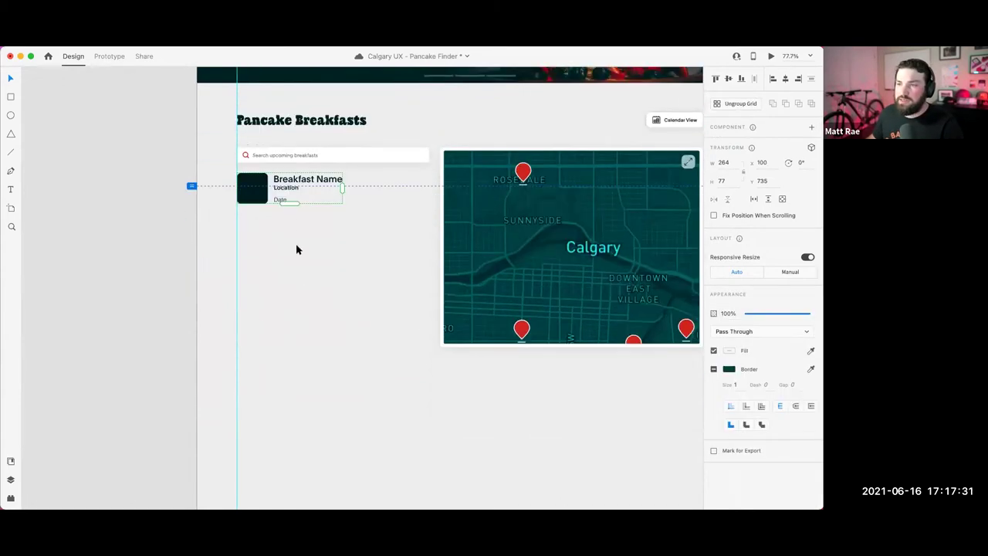
Step: Extend the breakfast Repeat Grid to eight rows and two columns, and widen the gap between the columns
left_click_drag(289, 202, 288, 476)
left_click_drag(345, 316, 463, 318)
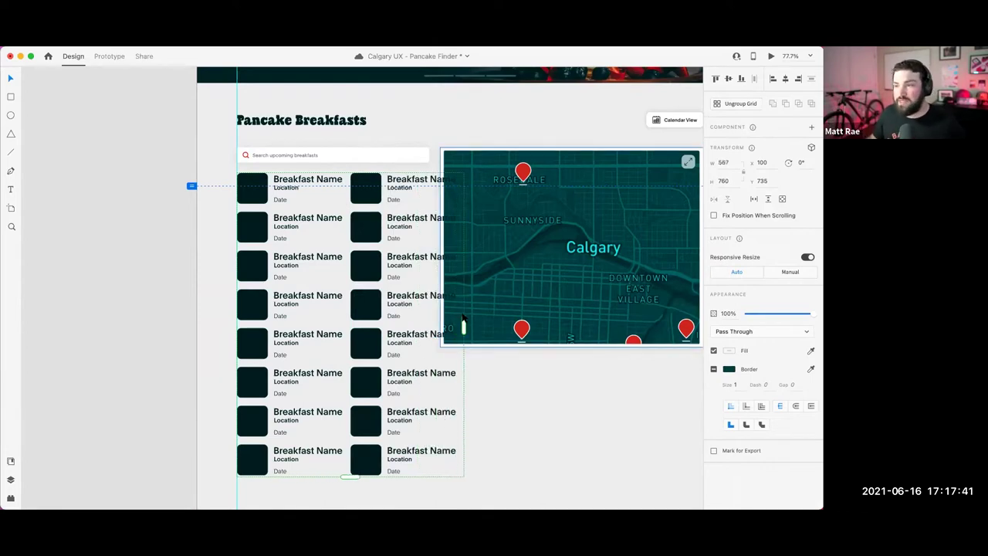
left_click_drag(354, 301, 388, 301)
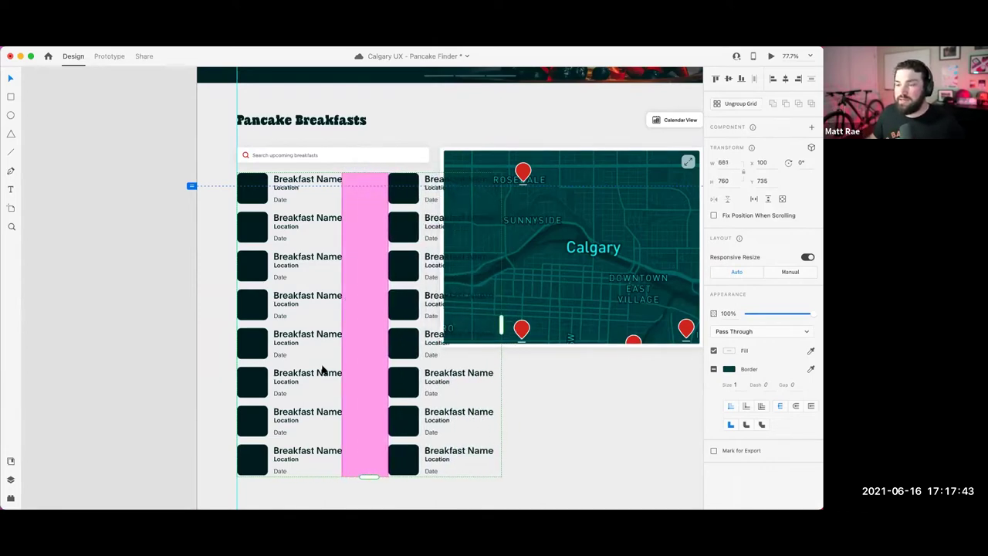
Step: Set the Repeat Grid's row spacing to 24 and shrink it back to a single column about 316 wide
left_click_drag(285, 402, 286, 409)
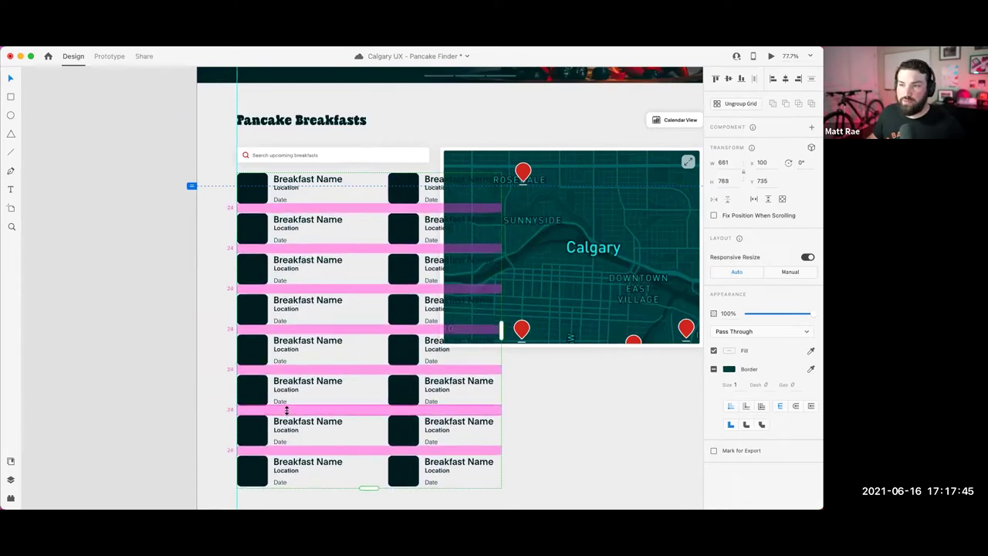
left_click_drag(502, 326, 362, 324)
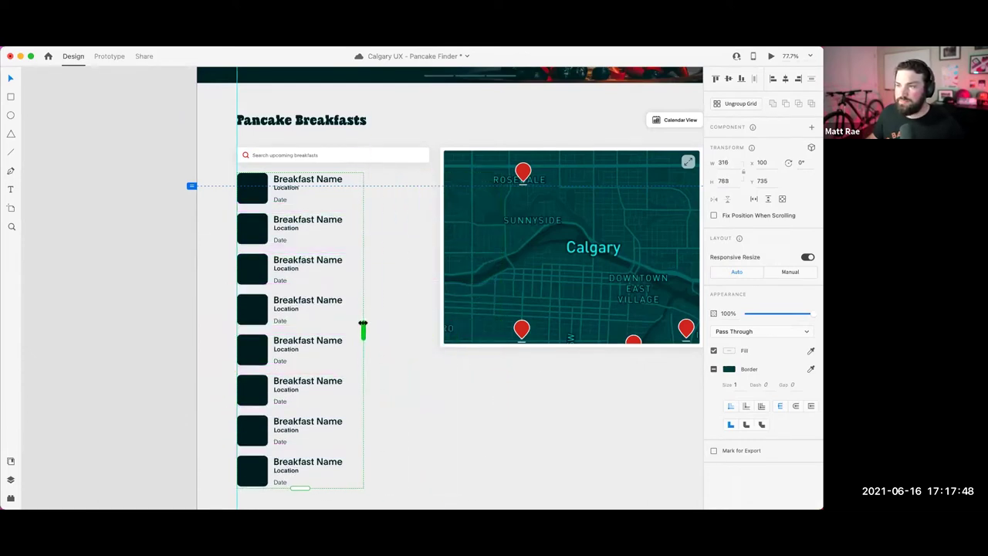
left_click(476, 411)
scroll(549, 375, "right", 3)
scroll(549, 375, "down", 1)
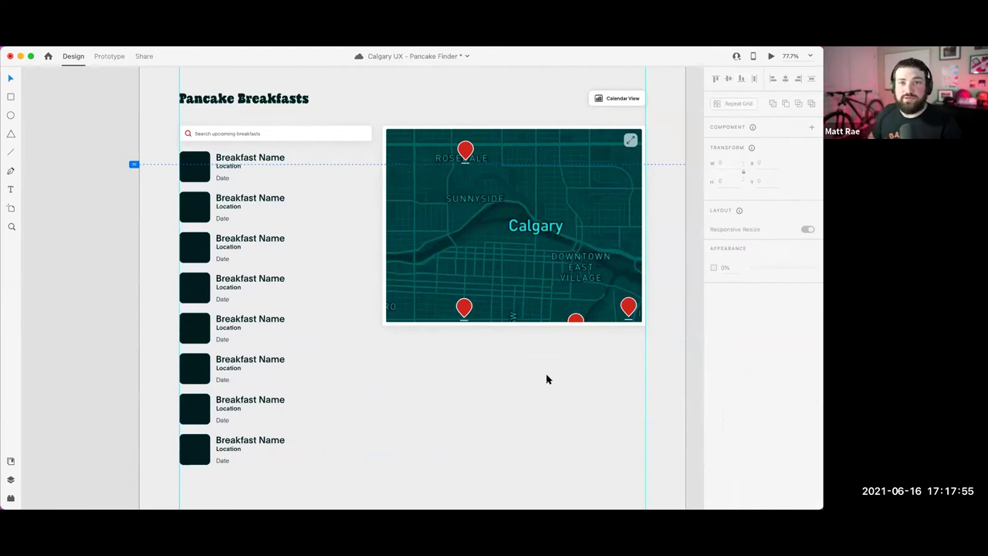
Step: Switch to Finder and open the Calgary UX - Pancake Finder folder inside Training Assets
key("super+space")
type("fin")
key("Return")
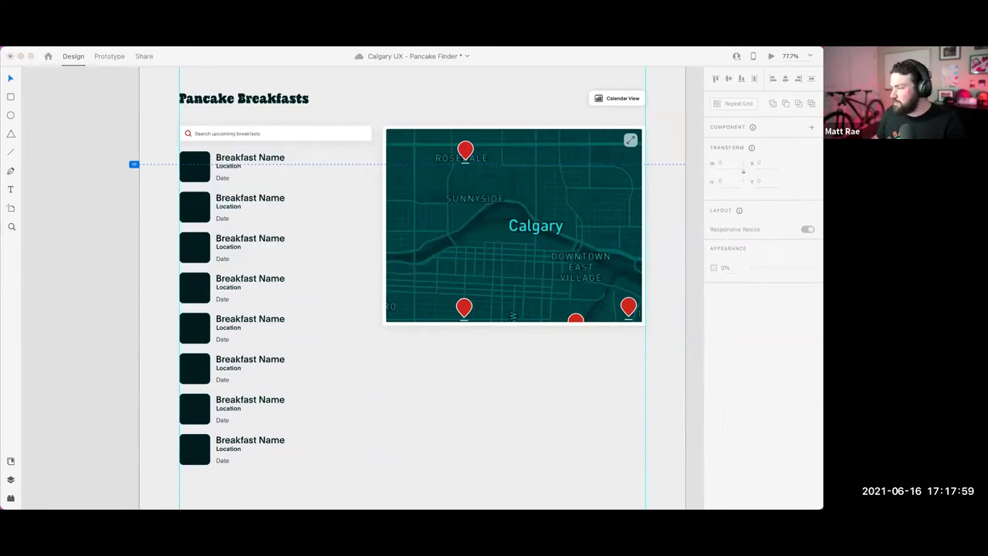
left_click_drag(494, 346, 390, 250)
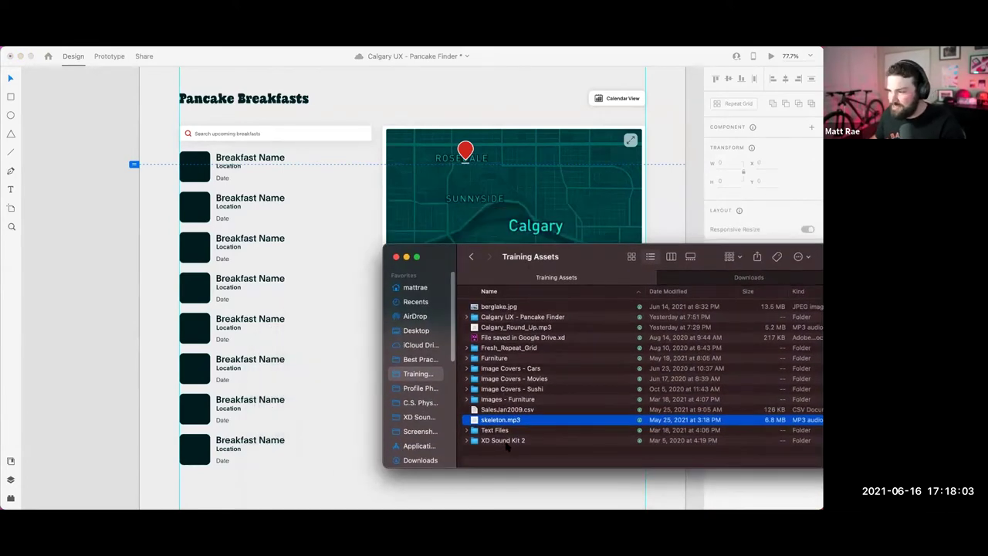
double_click(501, 317)
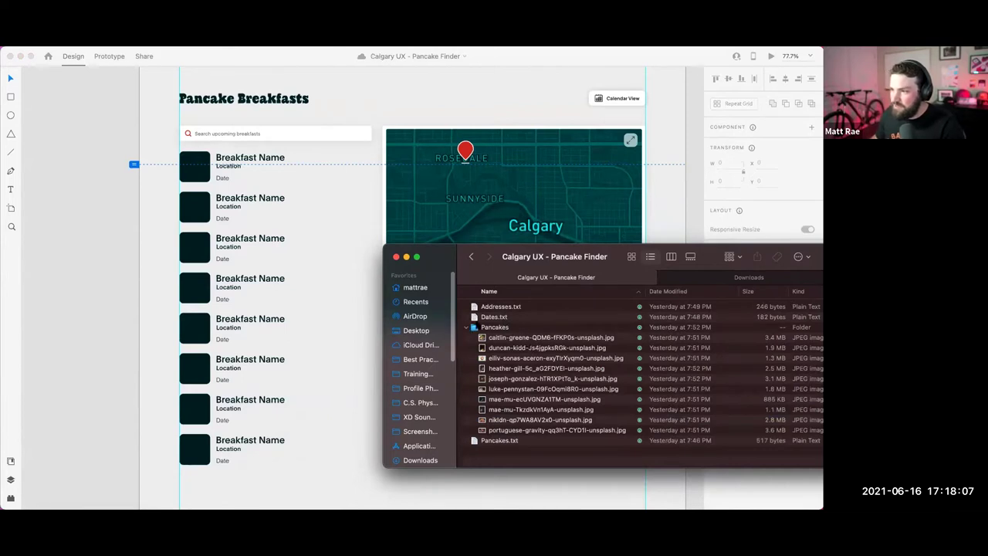
Step: Preview Pancakes.txt and use the file to fill the Breakfast Name texts in the Repeat Grid
left_click(507, 441)
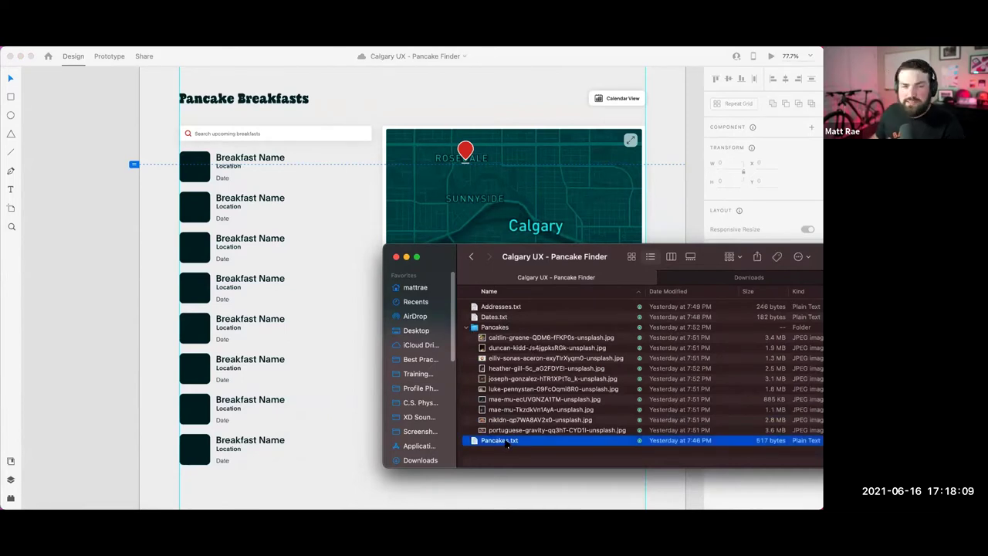
key("space")
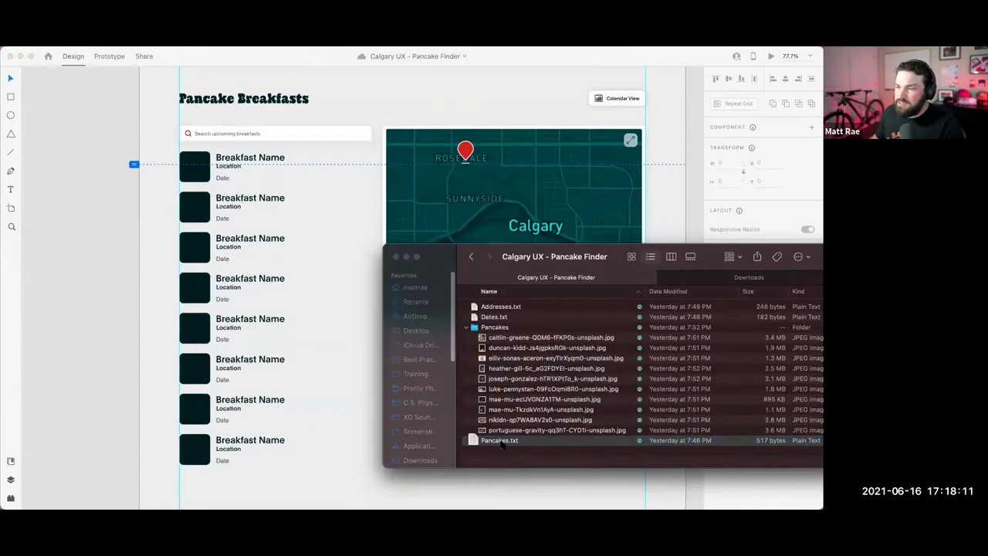
left_click(501, 442)
key("space")
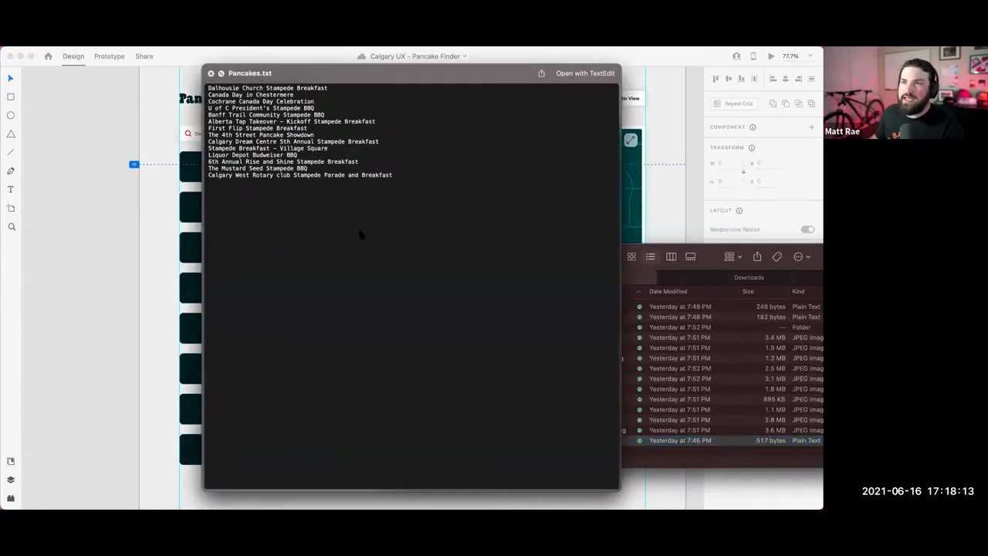
left_click(488, 446)
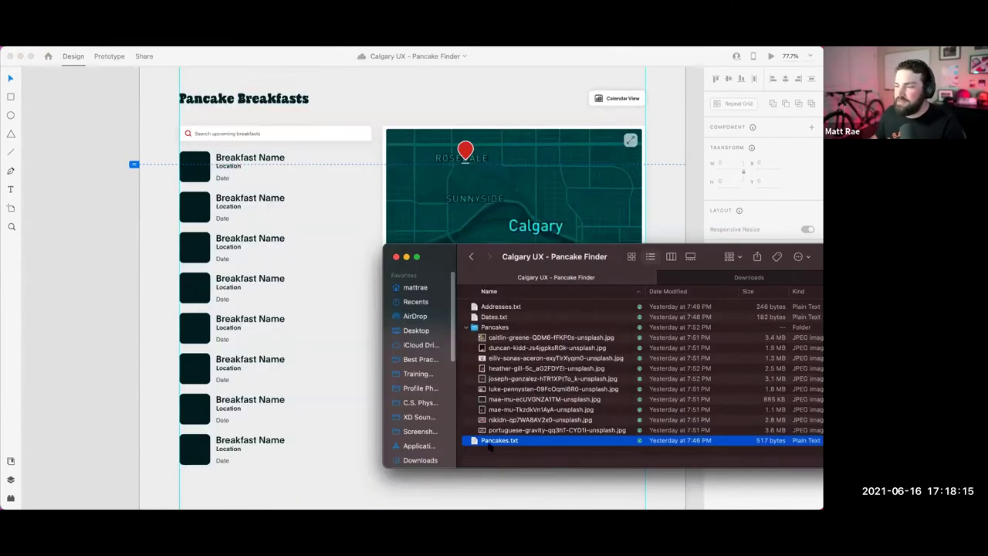
left_click_drag(498, 442, 263, 160)
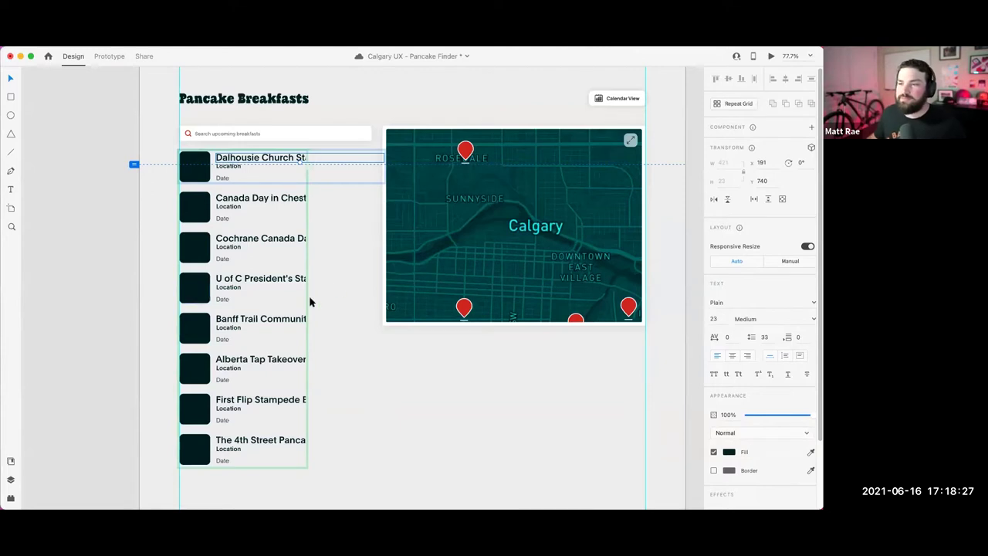
Step: Widen the single-column Repeat Grid to about 481 so it lines up with the search field's edge
key("Escape")
left_click_drag(305, 308, 372, 290)
left_click_drag(506, 309, 372, 306)
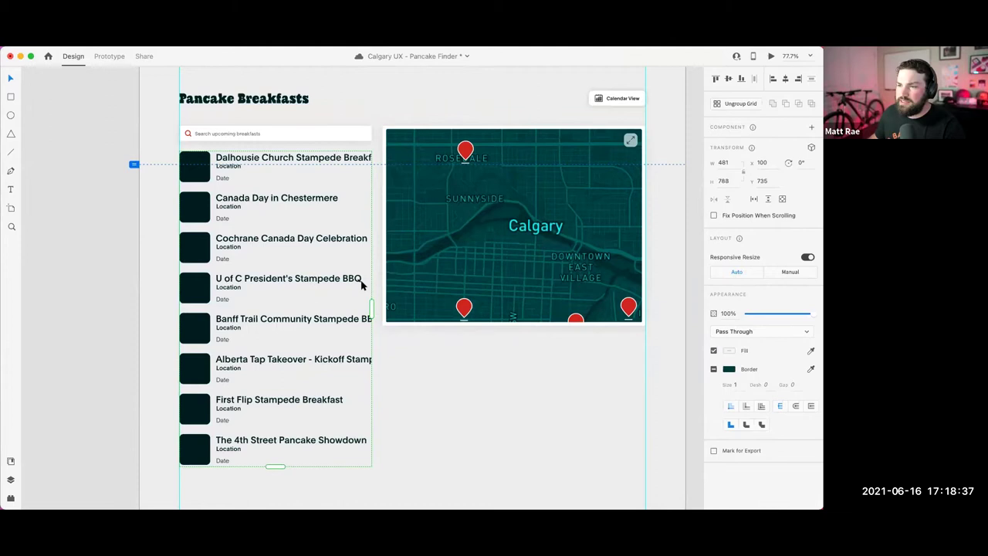
Step: Set the font size of the breakfast name texts in the grid to 18
double_click(286, 160)
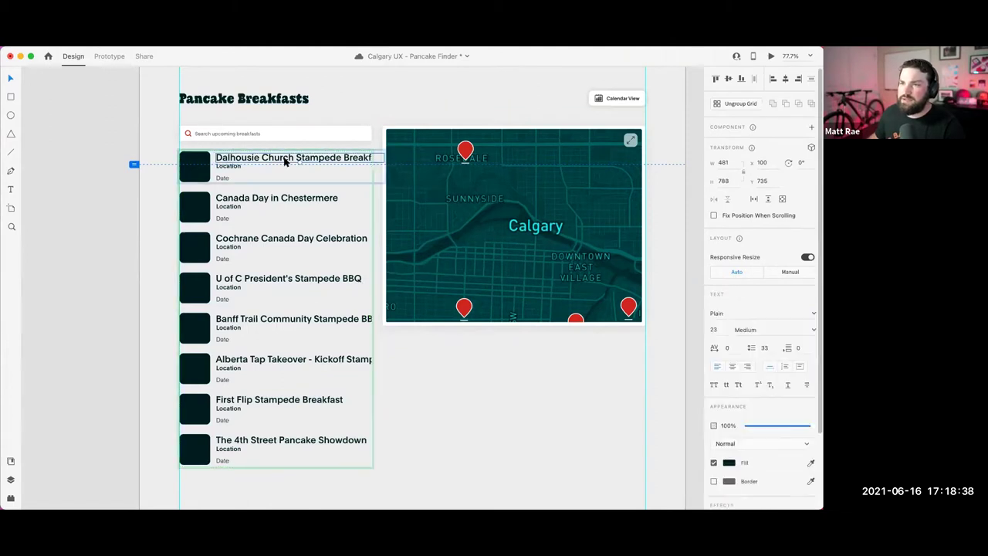
left_click(713, 318)
type("18")
key("Return")
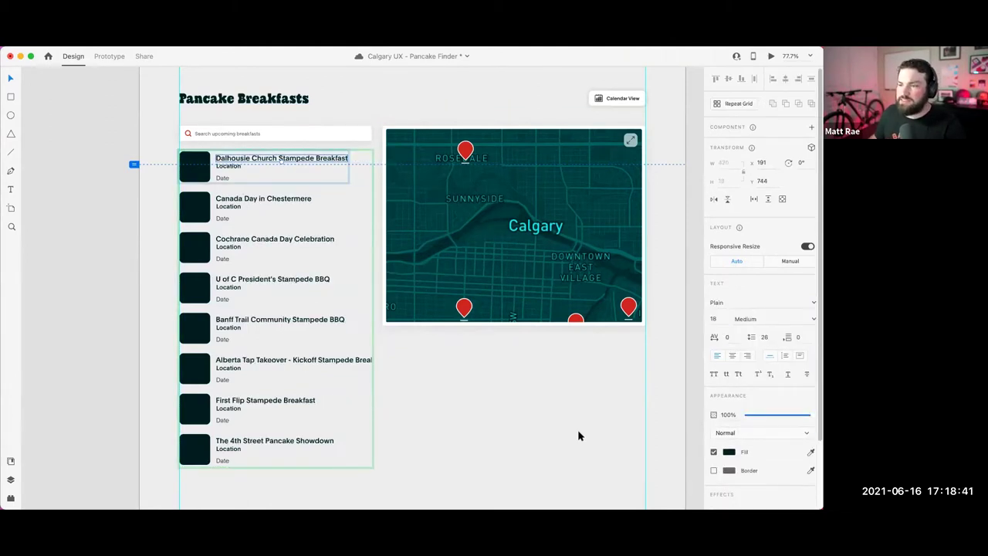
Step: Shorten the sixth breakfast's name to "Alberta Tap Takeover - Kickoff Stampede"
left_click(341, 360)
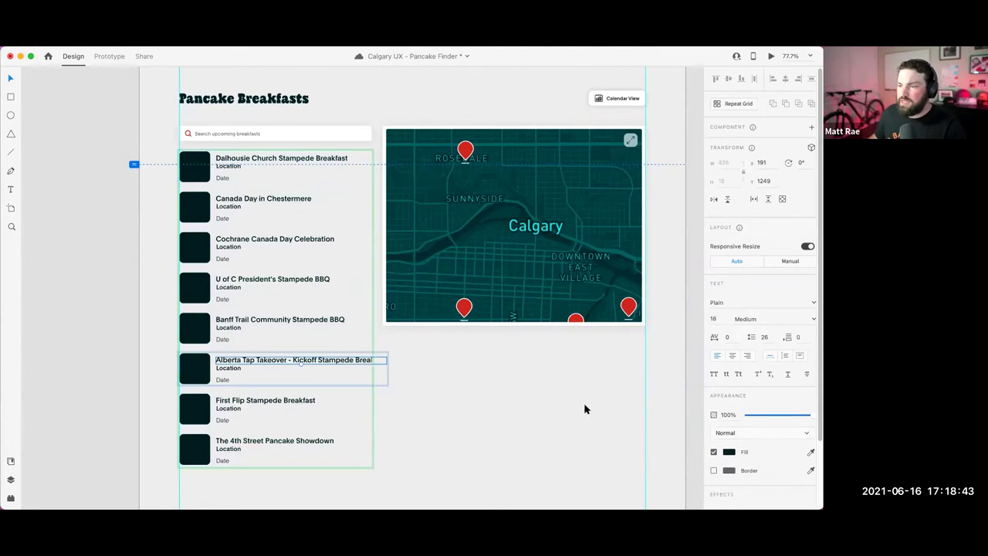
double_click(342, 360)
left_click_drag(355, 360, 445, 369)
key("BackSpace")
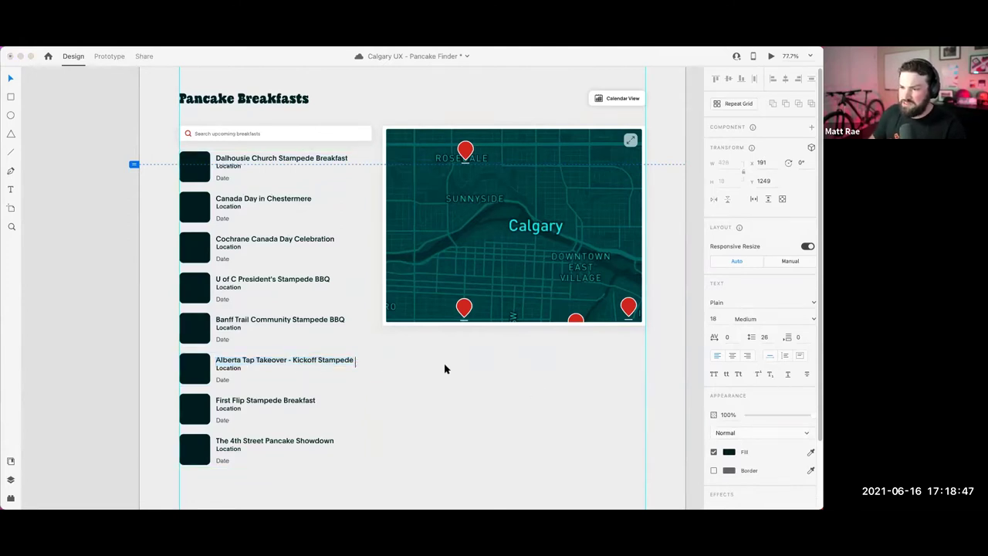
key("Escape")
left_click(315, 360)
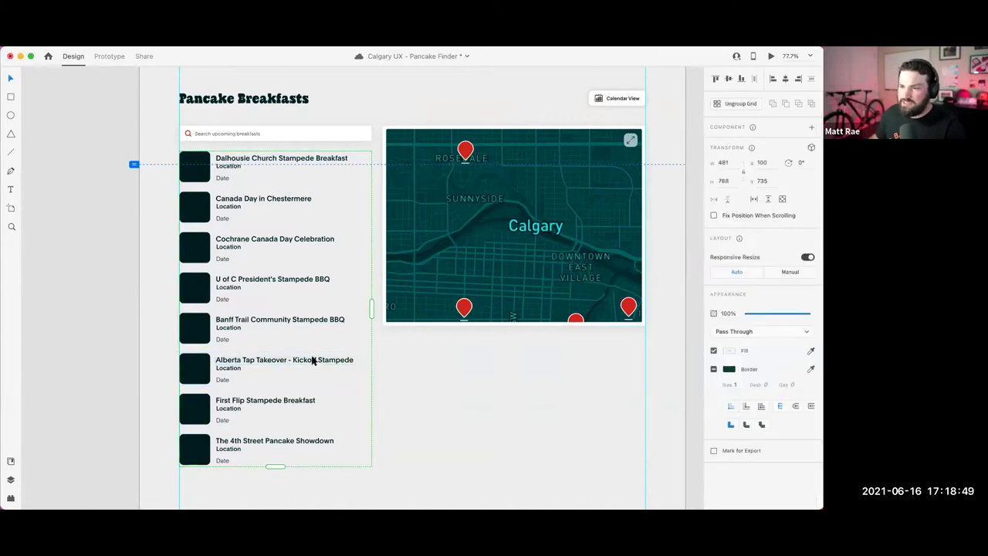
left_click(458, 380)
left_click(349, 366)
left_click(413, 371)
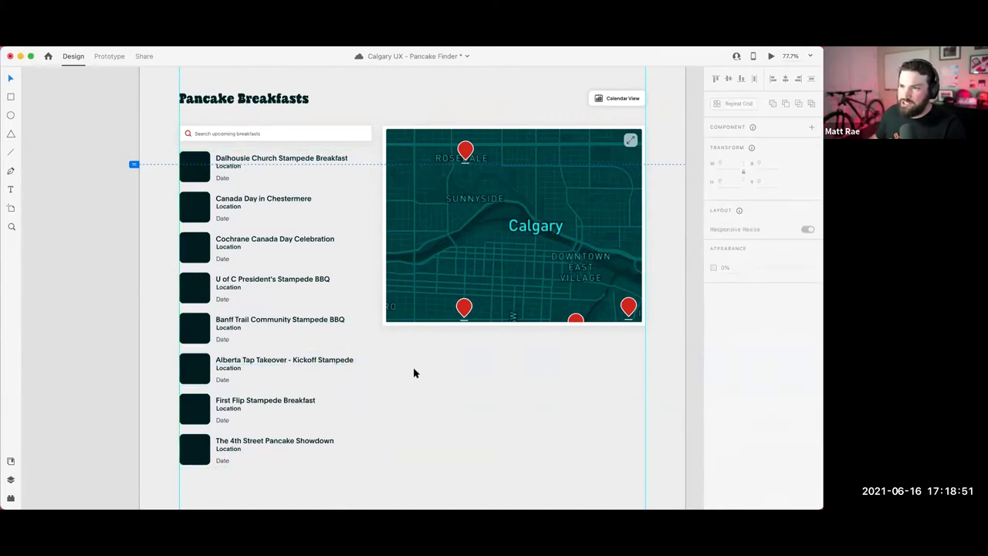
Step: Fill the grid's Location texts from Addresses.txt and its Date texts from Dates.txt
left_click(341, 363)
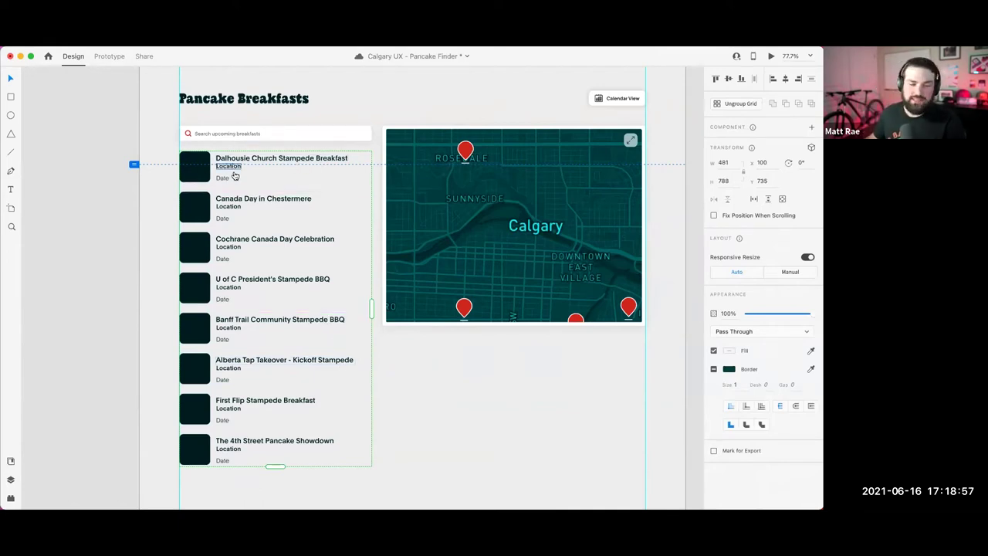
key("super+Tab")
left_click(498, 317)
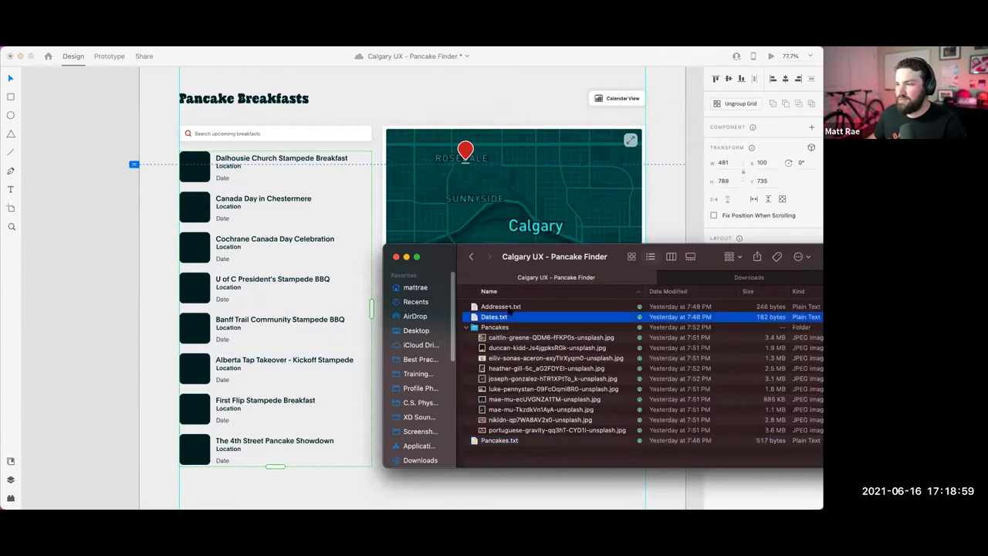
left_click(511, 307)
left_click_drag(511, 307, 246, 168)
left_click_drag(502, 317, 225, 179)
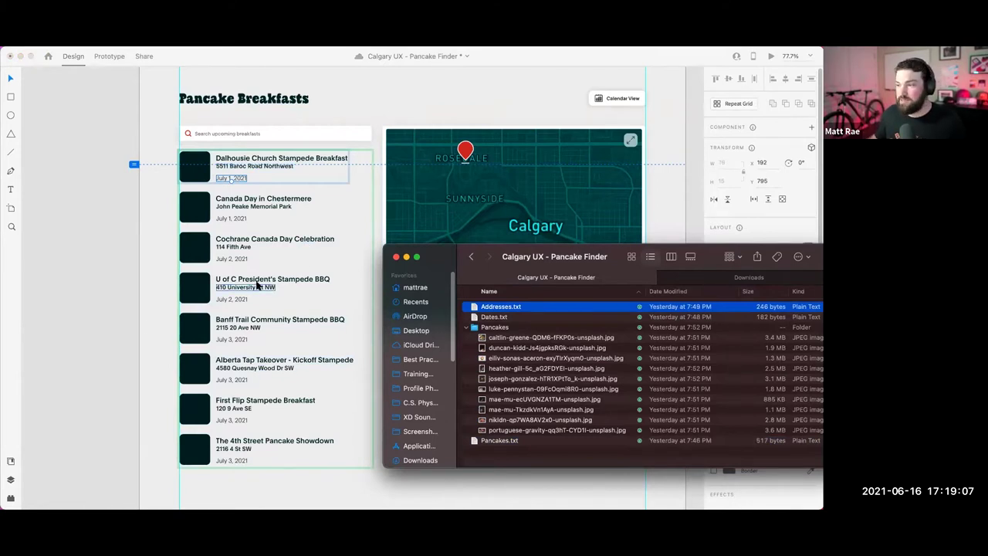
Step: Fill the dark squares in the Repeat Grid with all the JPEG images from the Pancakes folder
left_click(498, 338)
left_click(527, 429, "shift")
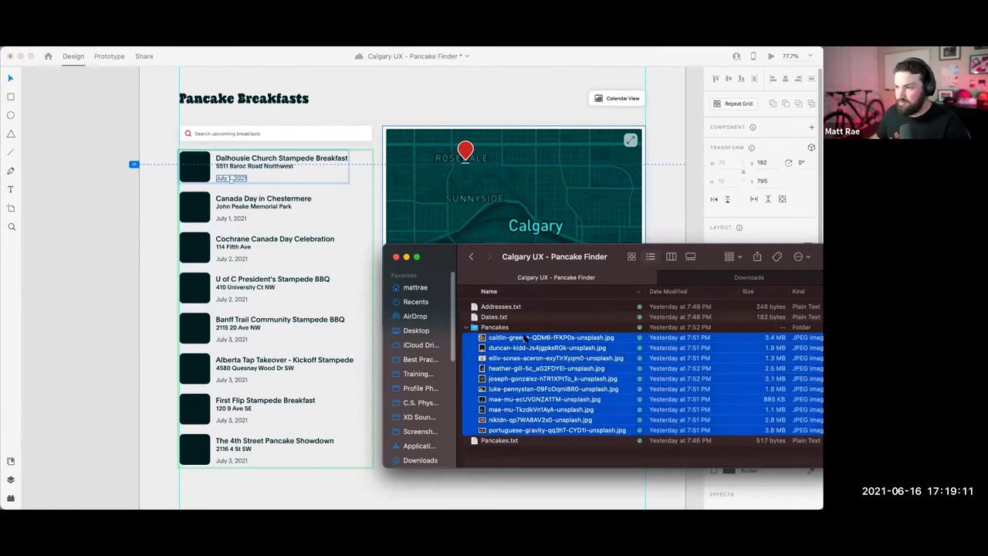
left_click_drag(525, 339, 197, 176)
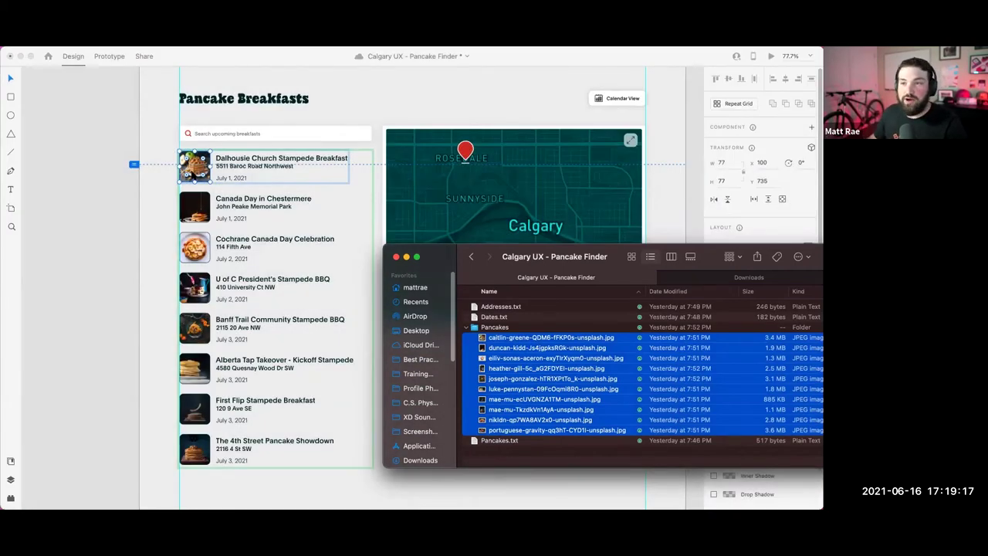
left_click(156, 258)
left_click(155, 266)
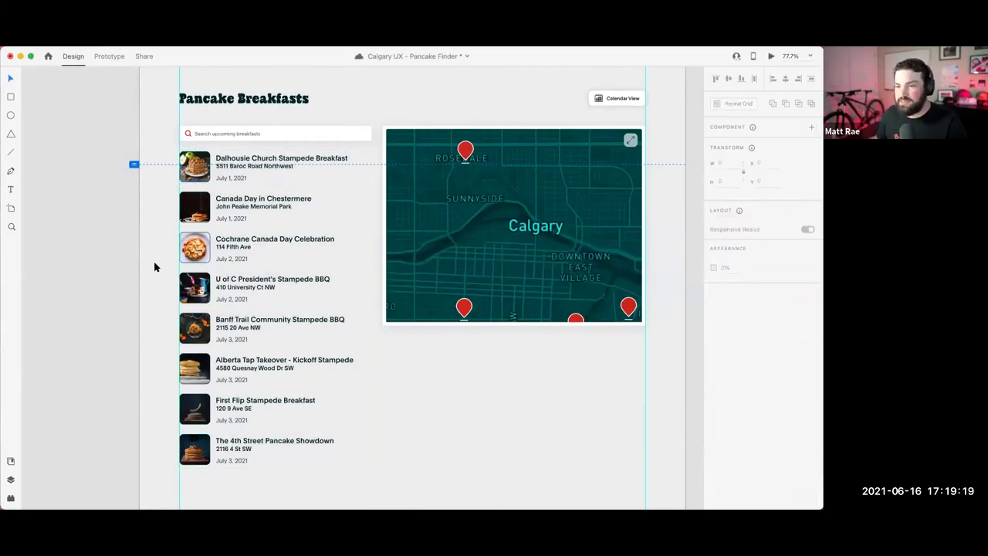
Step: Add a drop shadow to the breakfast thumbnails with a Y offset of 4 and a blur of 20
left_click(198, 169)
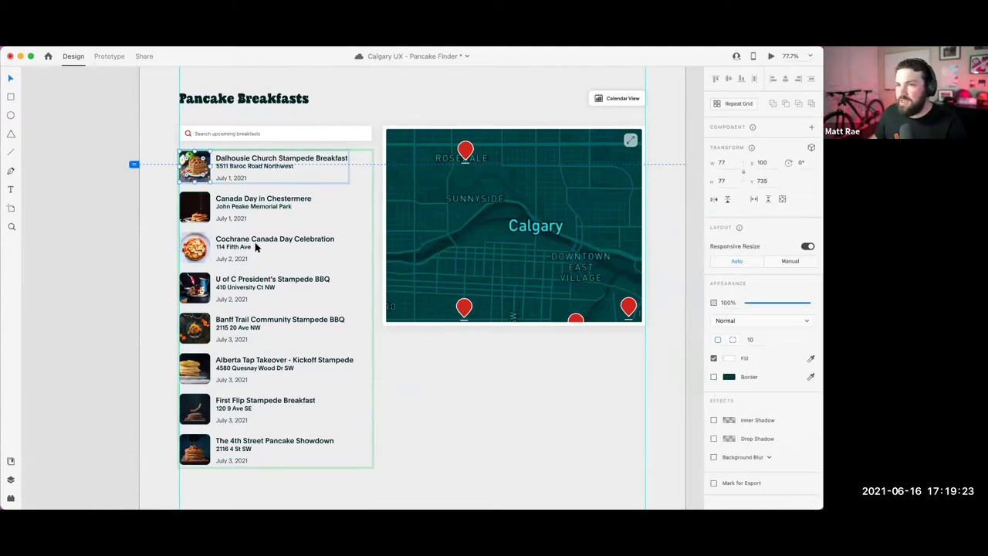
left_click(713, 438)
left_click(714, 438)
type("4")
key("Tab")
type("20")
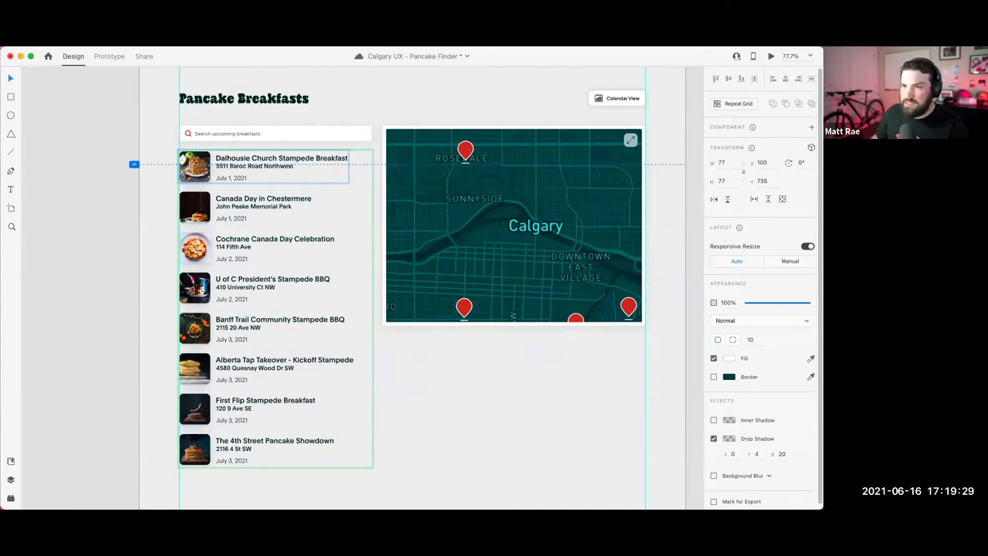
key("Escape")
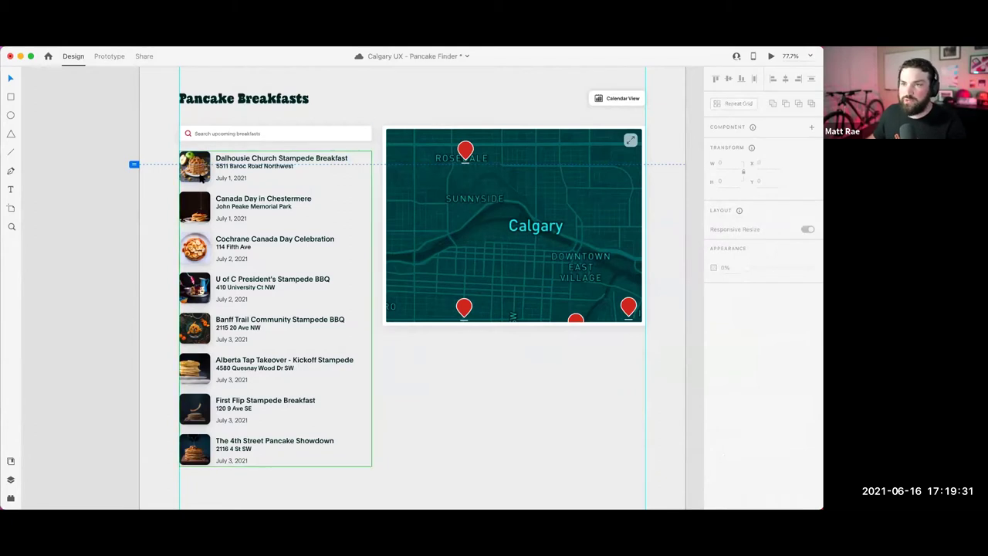
left_click(199, 174)
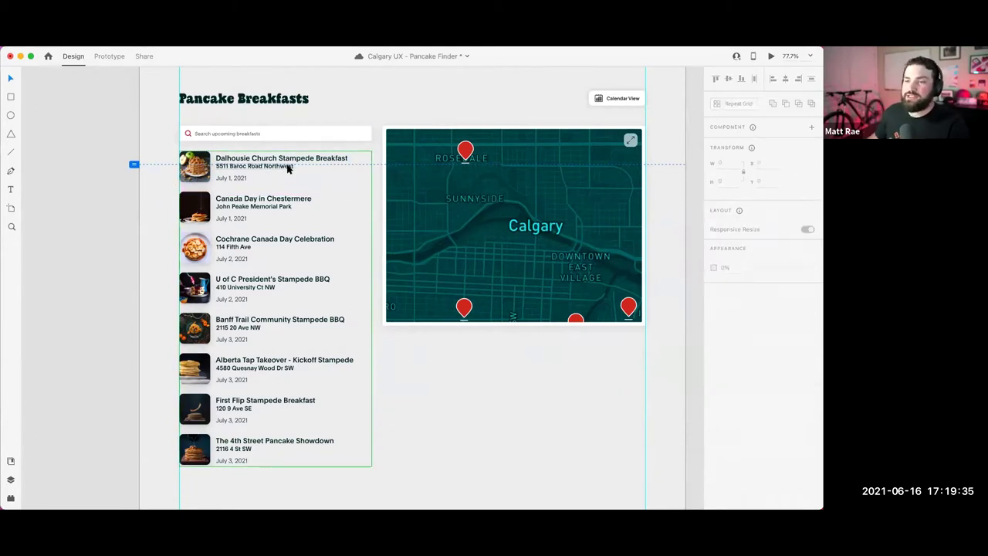
Step: Preview the prototype and check how the finished breakfast list scrolls beneath the fixed header
scroll(459, 297, "up", 2)
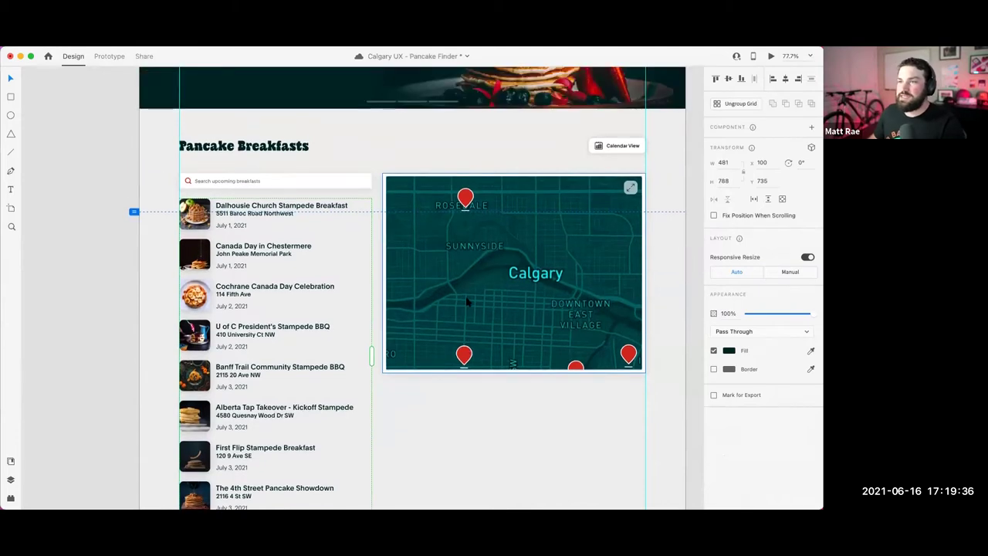
left_click(770, 57)
scroll(66, 349, "down", 5)
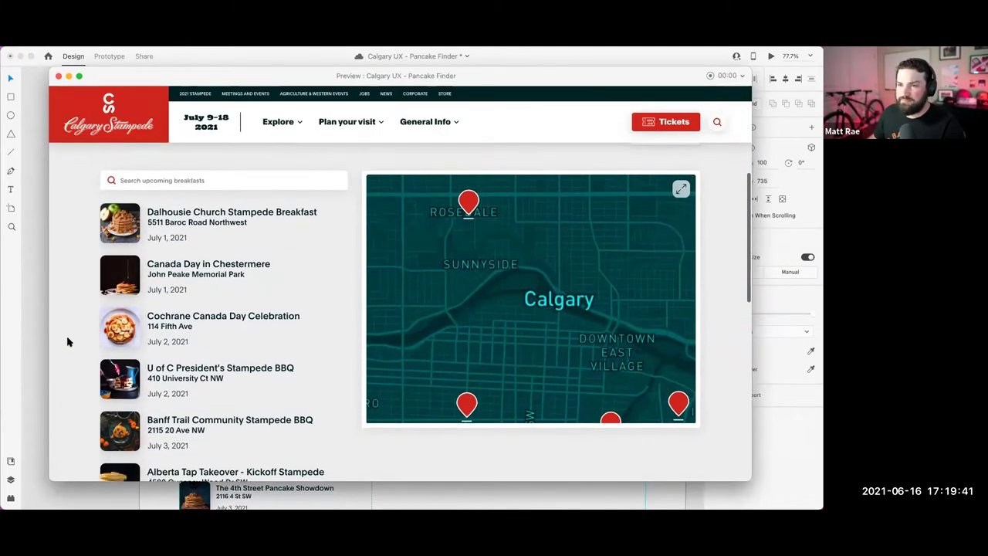
scroll(157, 332, "down", 3)
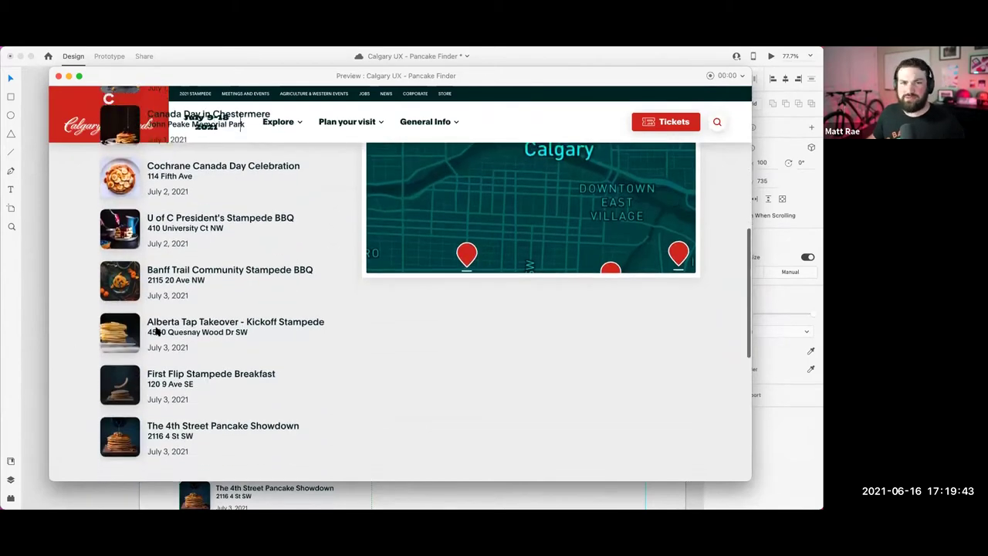
scroll(157, 332, "down", 4)
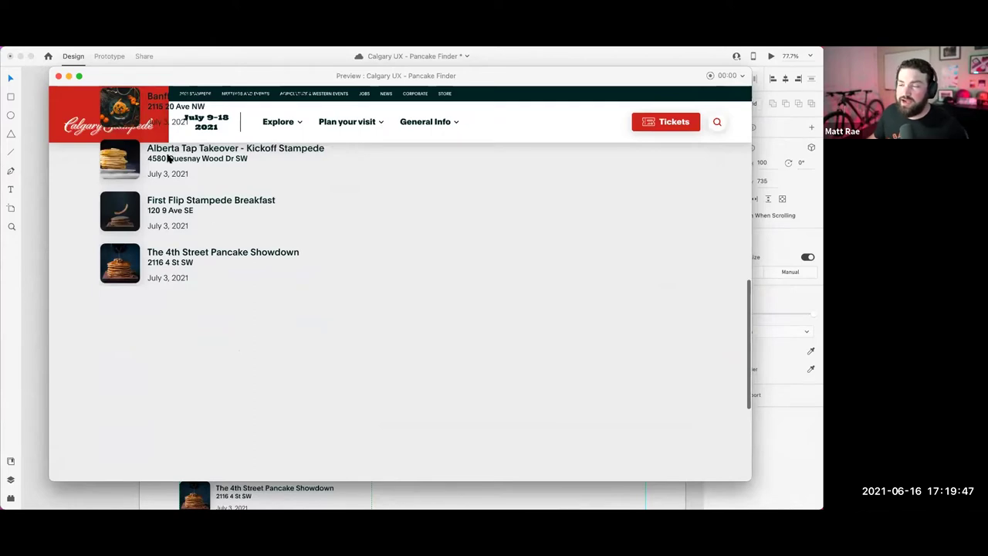
scroll(225, 227, "up", 2)
scroll(225, 226, "up", 4)
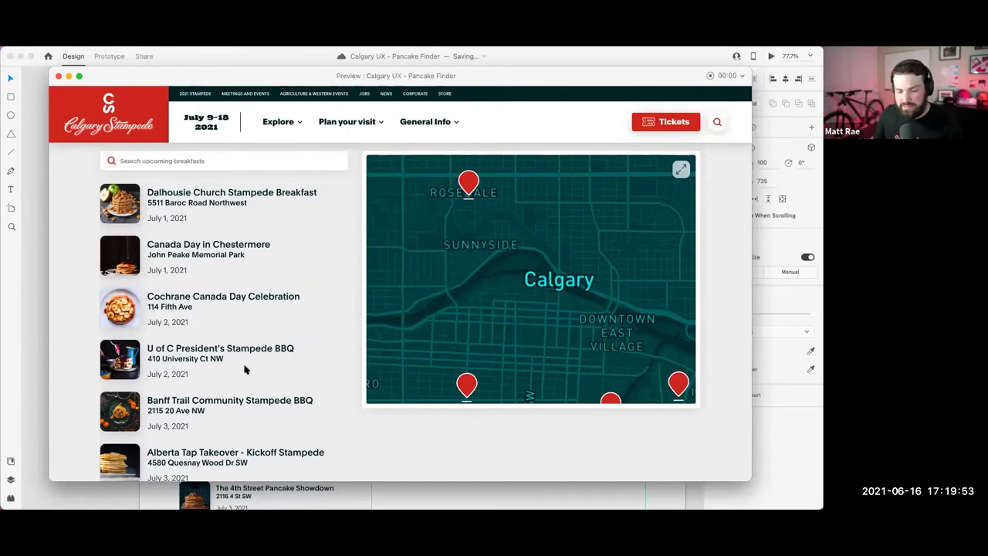
Step: Make the breakfast Repeat Grid a vertical scroll group with a viewport about 448 high, spanning from below the search field to the map's bottom edge
key("super+w")
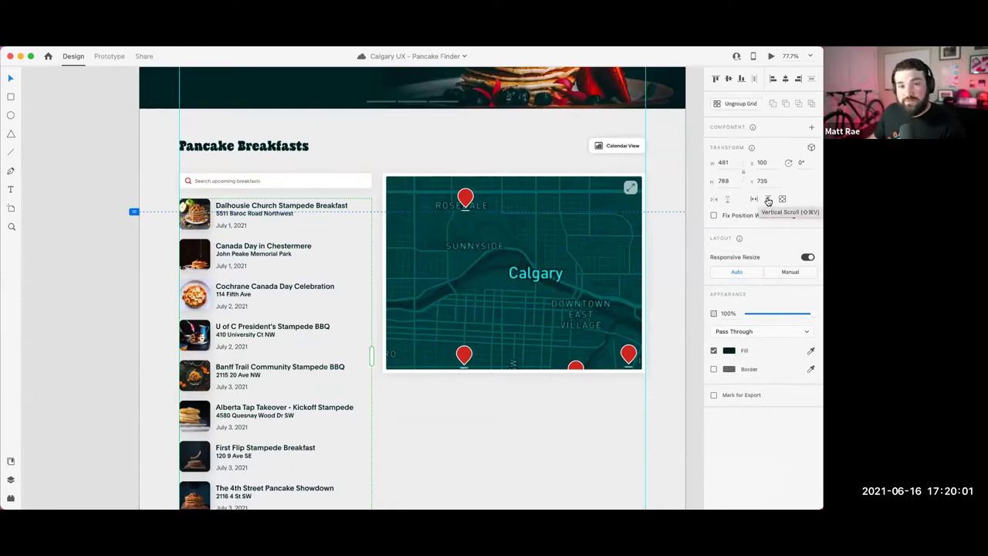
left_click(767, 201)
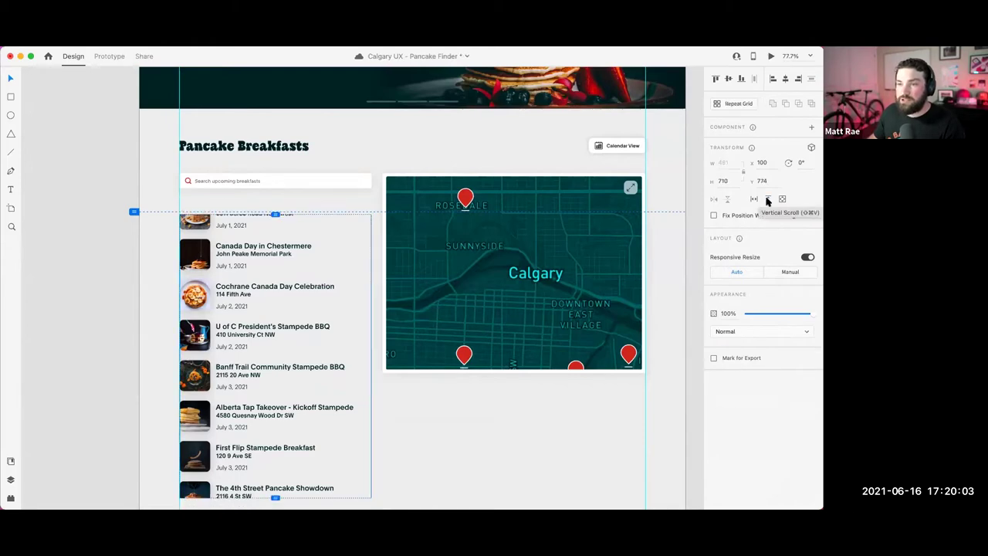
left_click_drag(276, 213, 276, 194)
scroll(305, 297, "down", 1)
left_click_drag(274, 477, 301, 350)
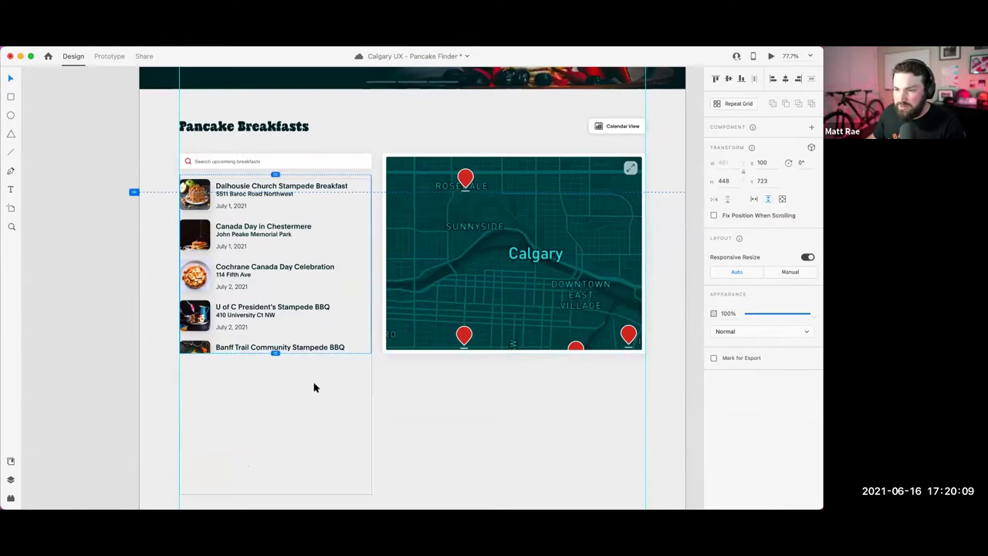
left_click(337, 386)
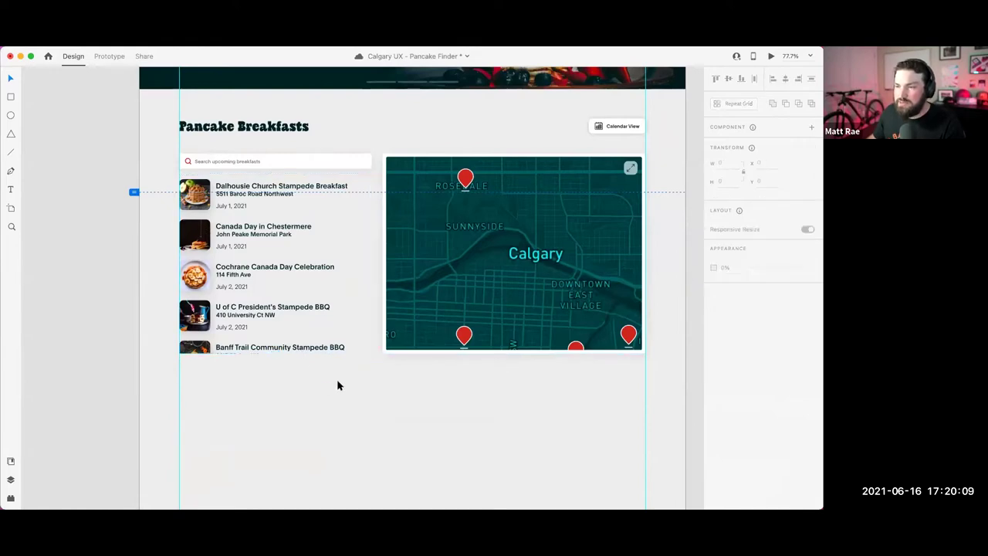
Step: Preview the prototype to check how the breakfast list scrolls inside its viewport, and save the document
left_click(771, 57)
scroll(72, 383, "down", 5)
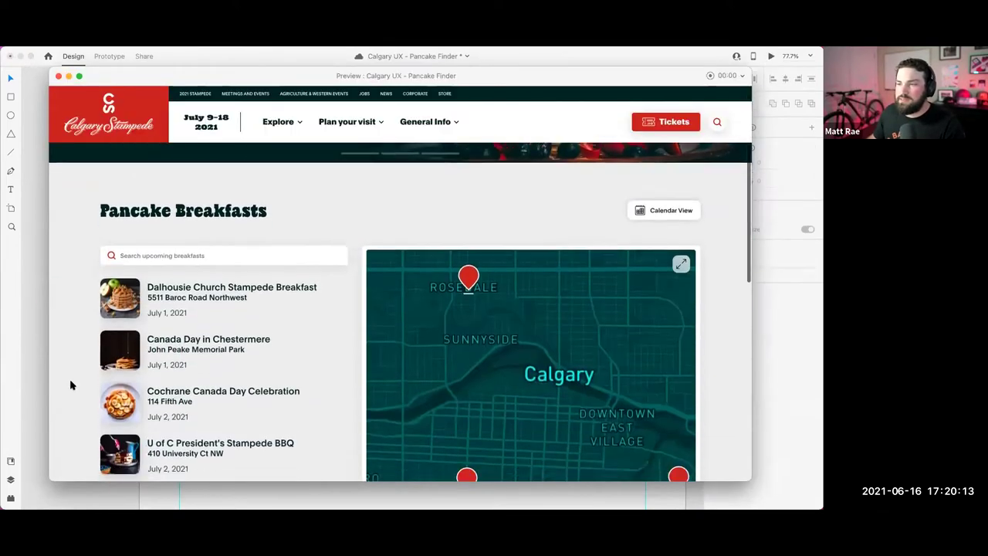
scroll(70, 384, "up", 5)
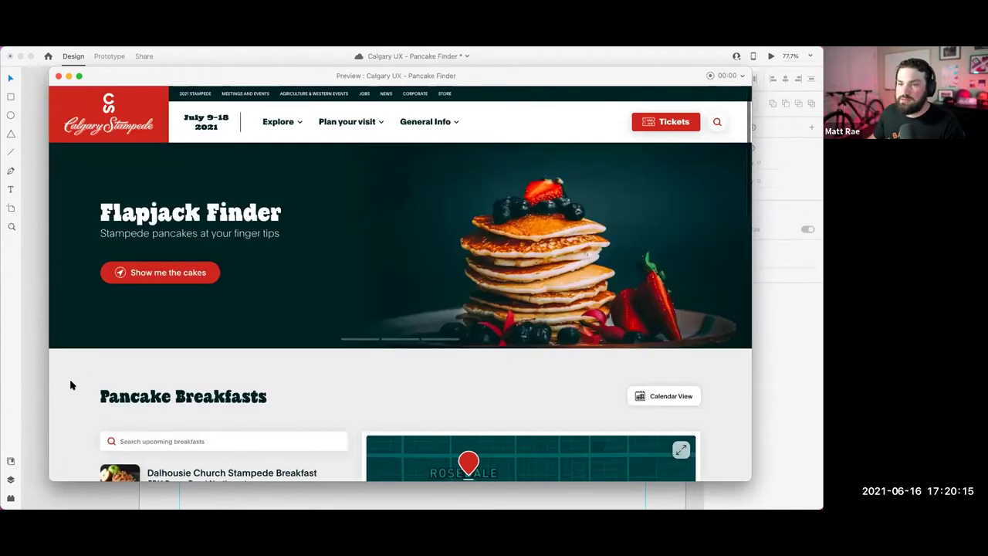
scroll(171, 284, "down", 5)
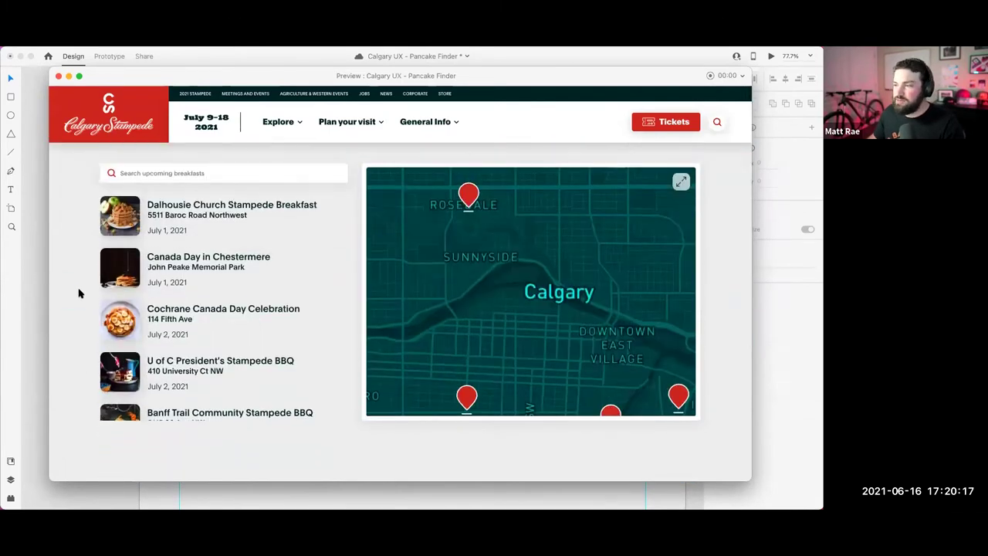
scroll(203, 349, "down", 2)
scroll(203, 351, "up", 4)
scroll(203, 351, "up", 1)
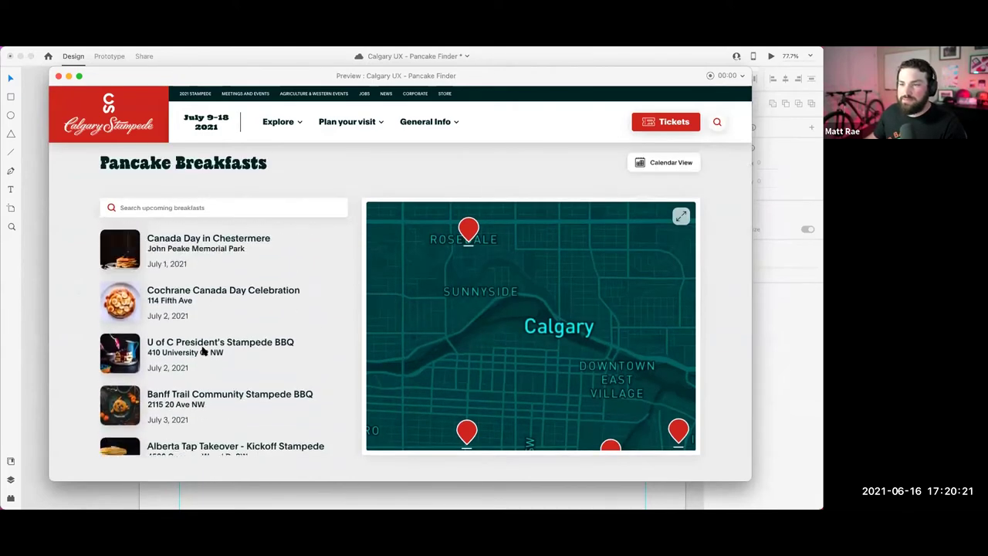
scroll(203, 351, "down", 2)
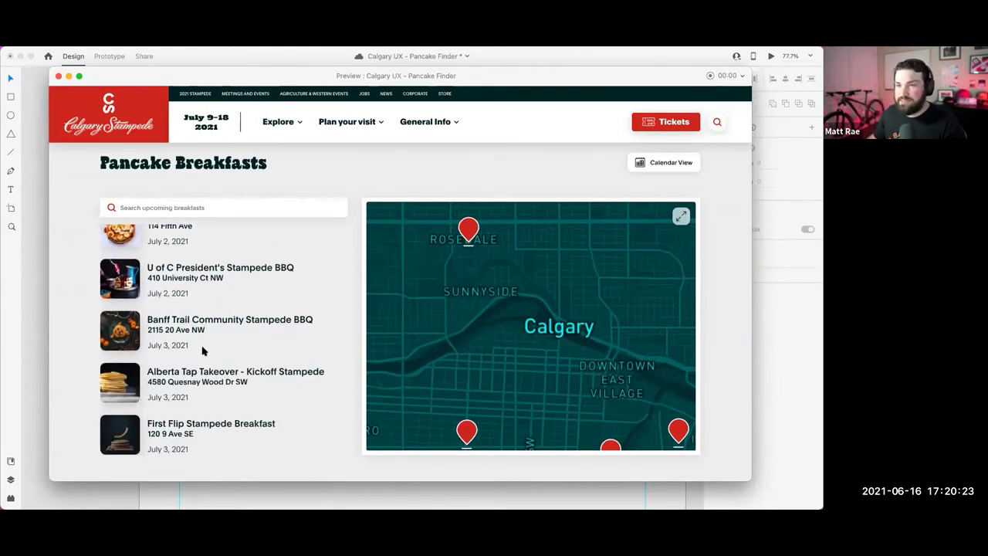
key("super+s")
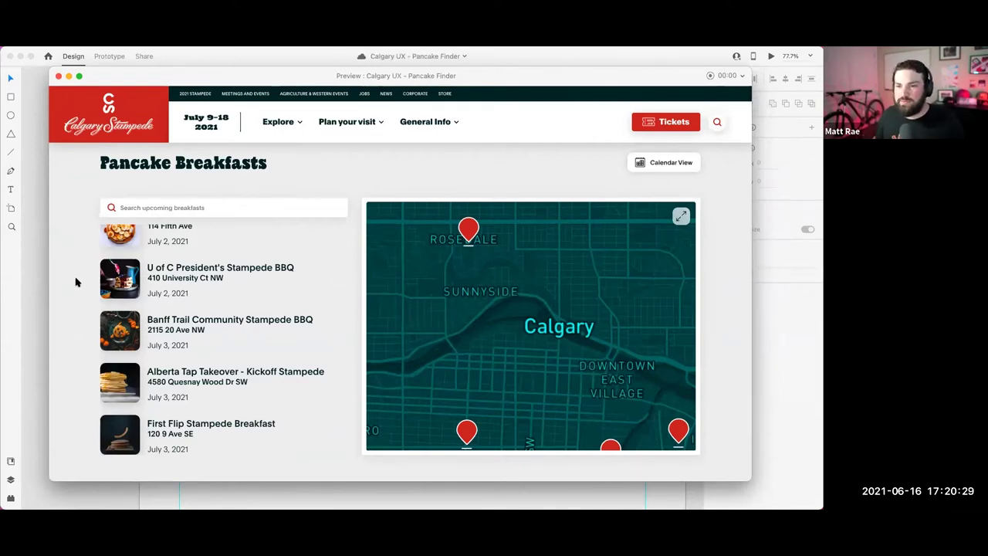
scroll(232, 297, "up", 2)
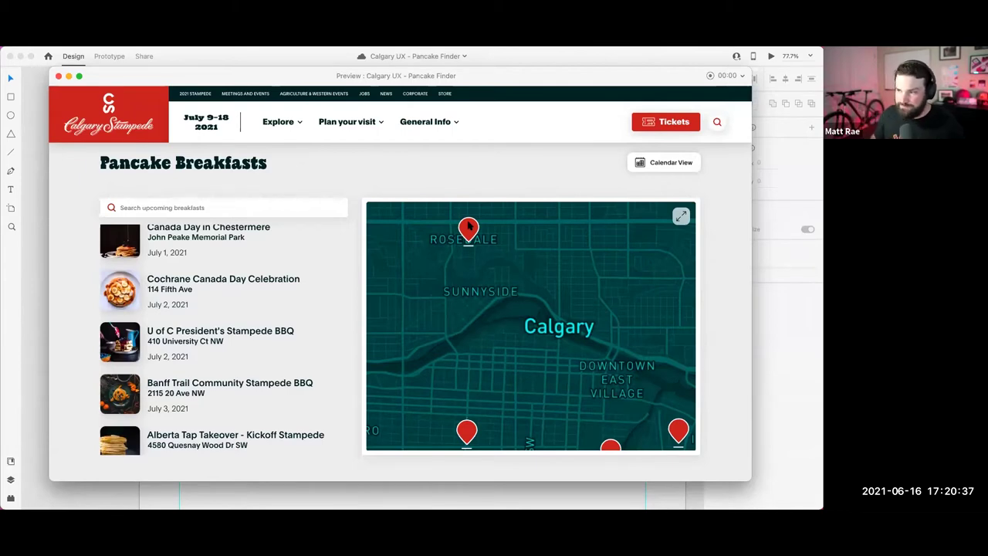
left_click(59, 76)
Step: Preview the prototype again and check how the Calgary map scrolls horizontally and vertically inside its frame
scroll(498, 401, "right", 3)
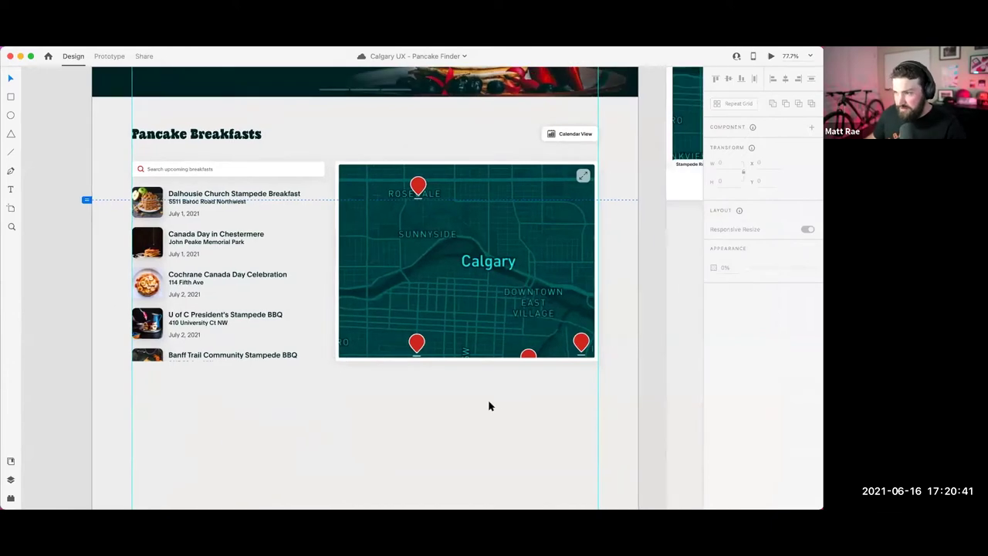
left_click(451, 291)
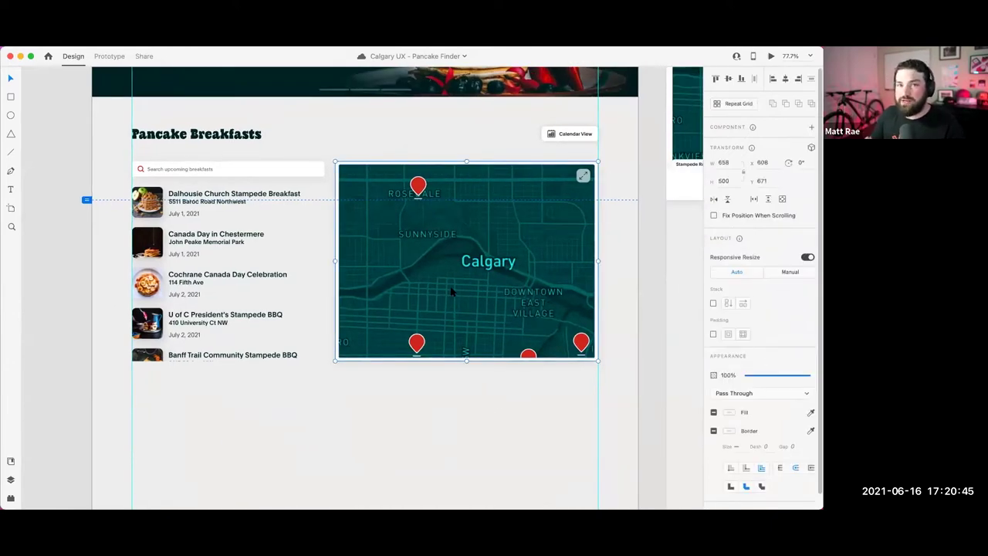
left_click(770, 56)
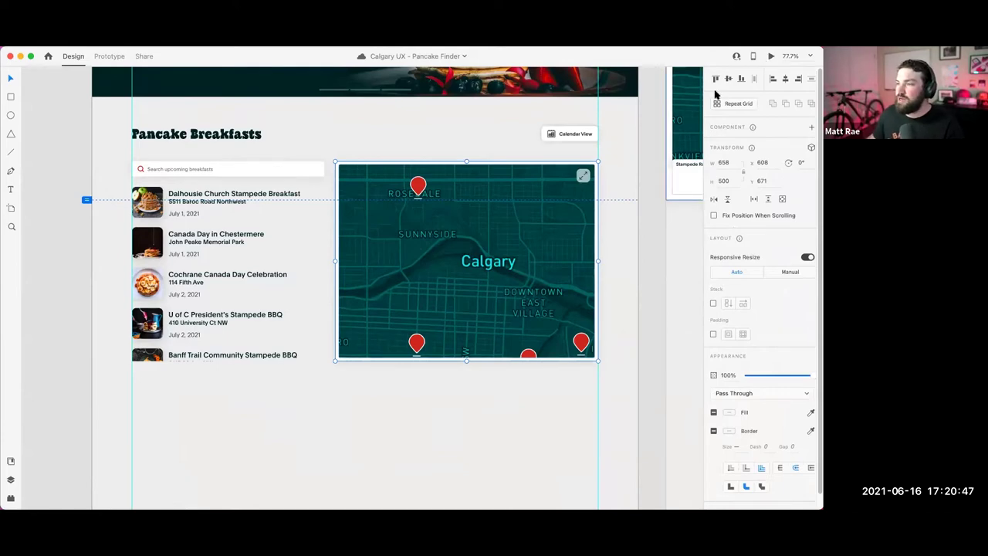
scroll(714, 372, "down", 5)
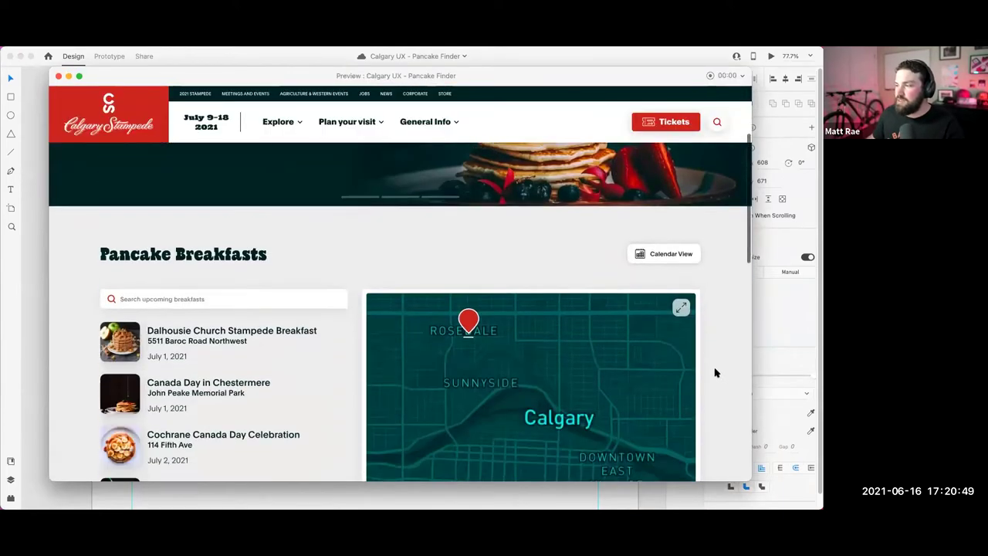
scroll(188, 308, "down", 5)
scroll(188, 309, "up", 3)
scroll(573, 321, "down", 2)
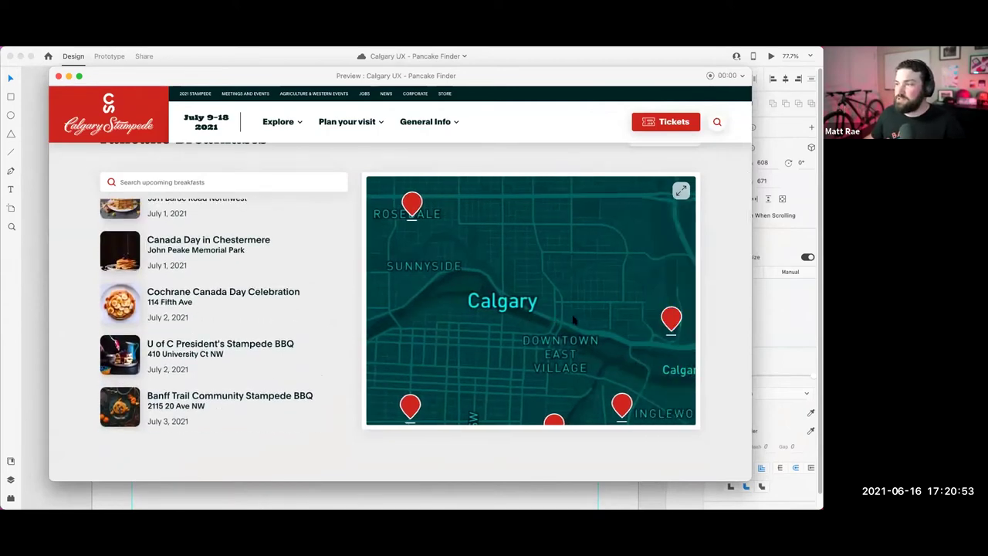
scroll(572, 320, "down", 2)
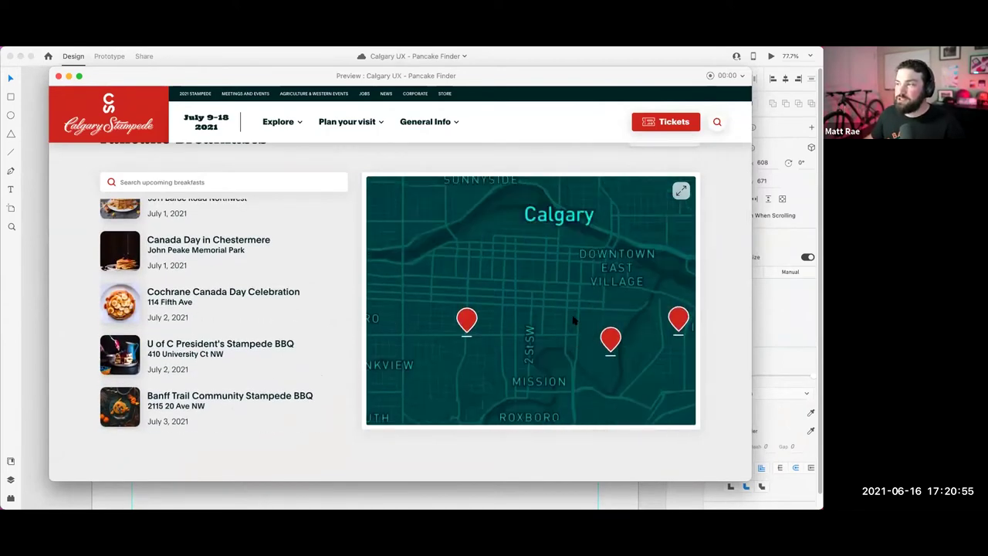
scroll(572, 320, "up", 5)
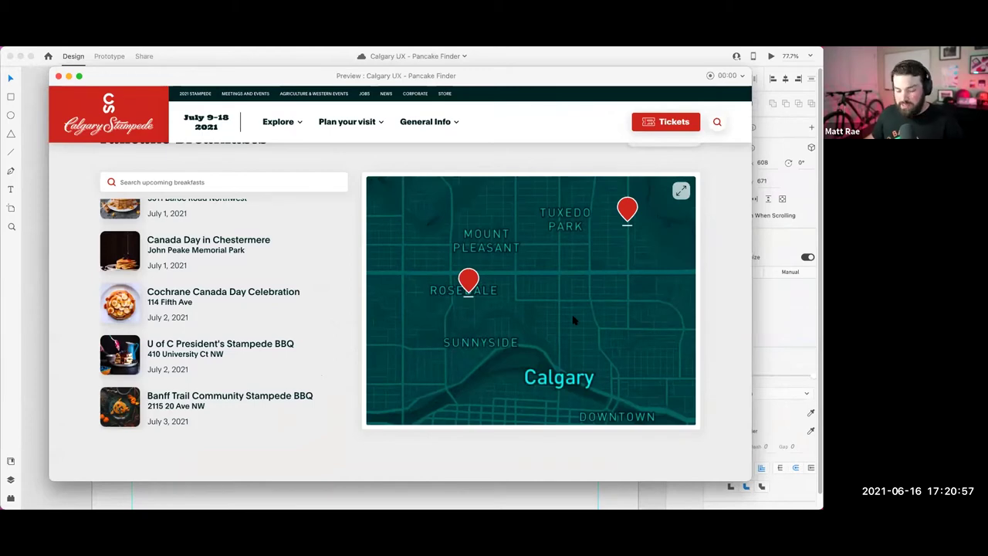
scroll(572, 321, "right", 3)
scroll(572, 320, "left", 4)
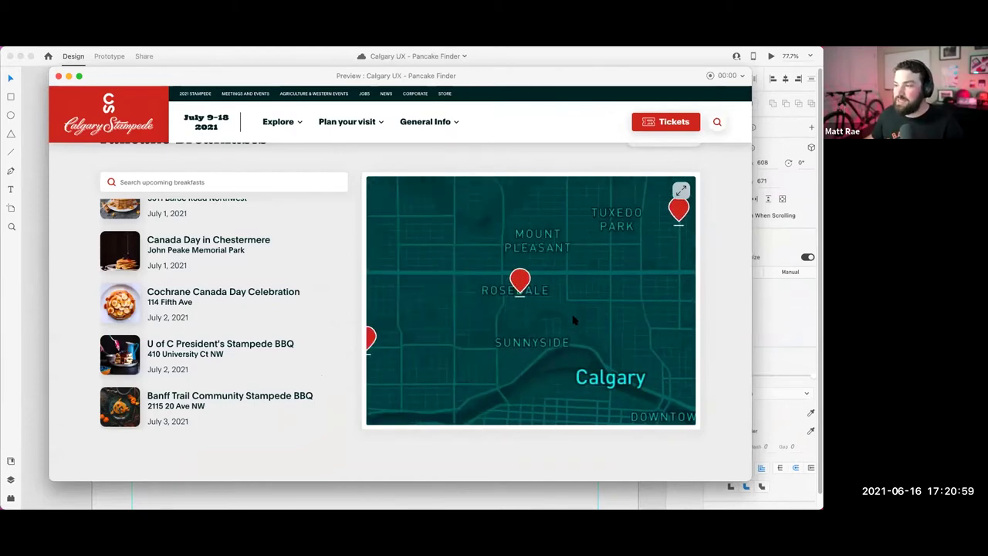
scroll(572, 321, "down", 4)
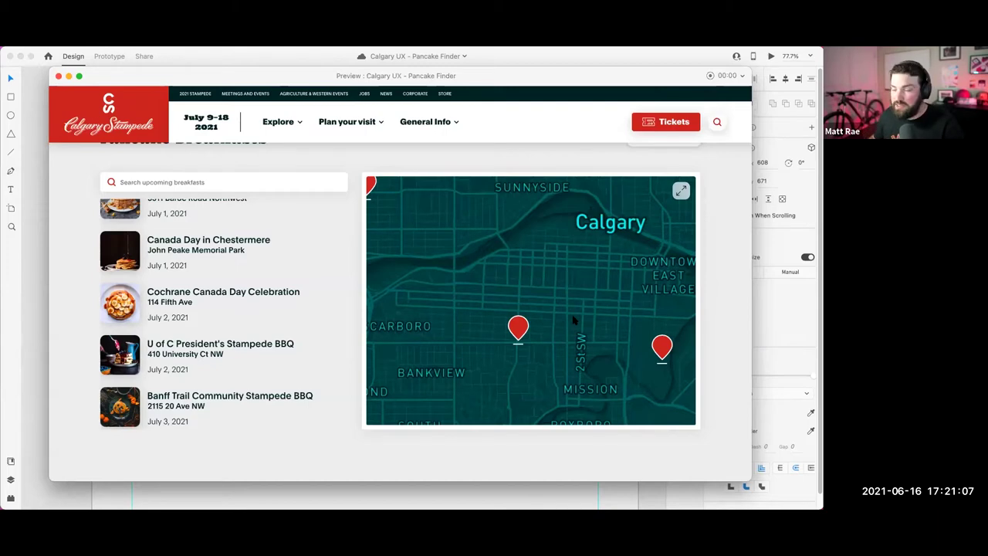
left_click(59, 76)
Step: Move the map element off the Home Screen artboard onto empty pasteboard, at about X -2813 and Y 588
scroll(484, 271, "down", 5)
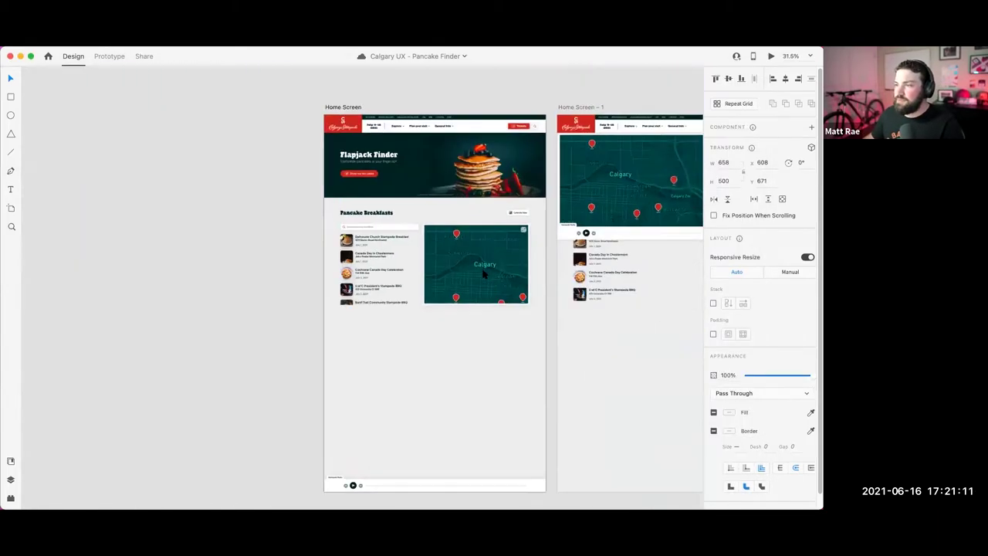
left_click_drag(489, 268, 142, 206)
scroll(280, 366, "left", 5)
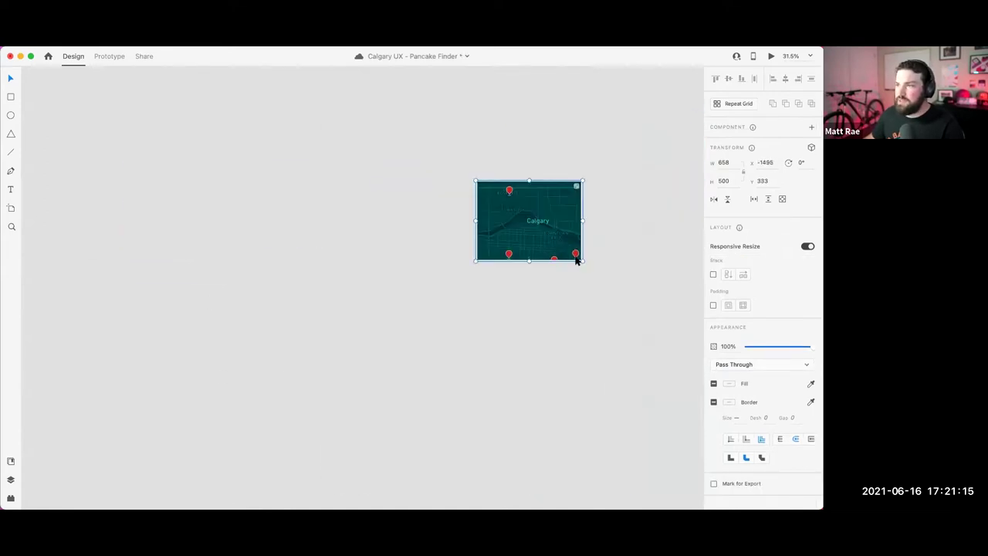
left_click_drag(524, 216, 318, 256)
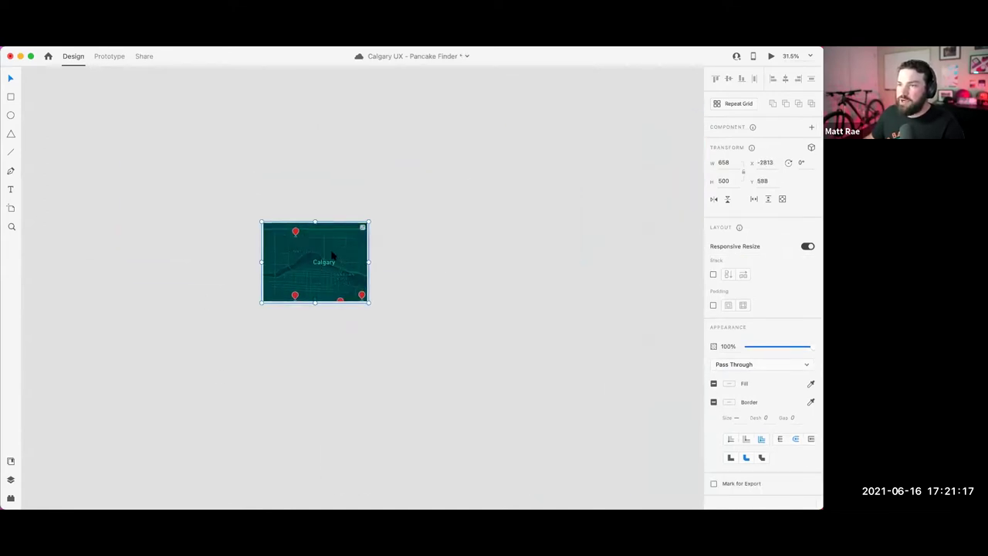
left_click(463, 270)
Step: Examine the map element's layer structure, inspecting the expand-4 icon and Rectangle 12 inside Group 7
left_click(280, 249)
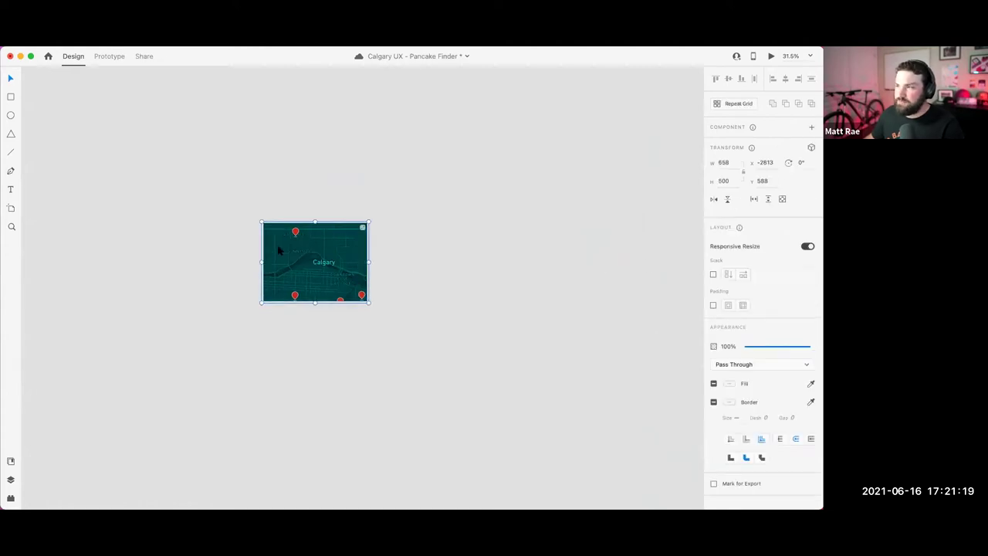
key("super+y")
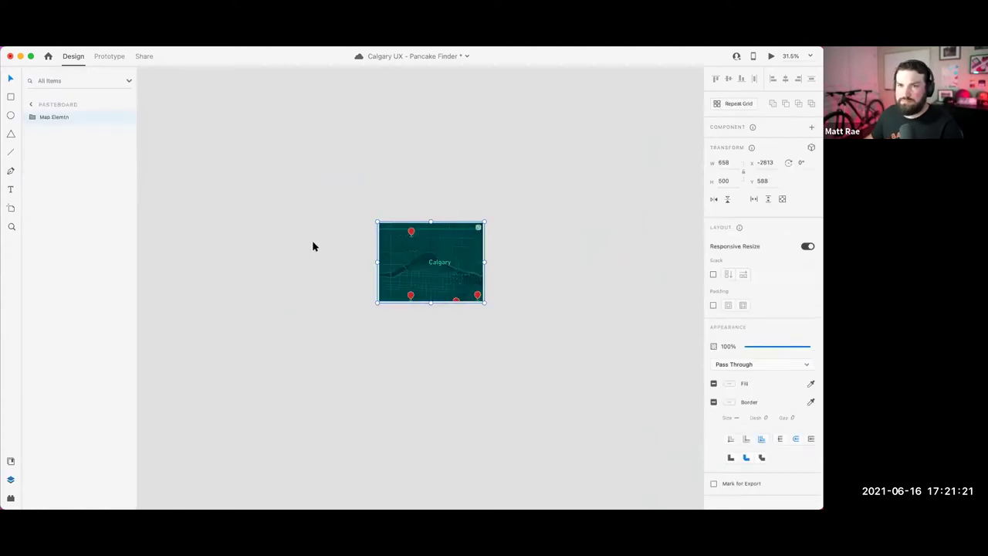
left_click(31, 116)
left_click(44, 130)
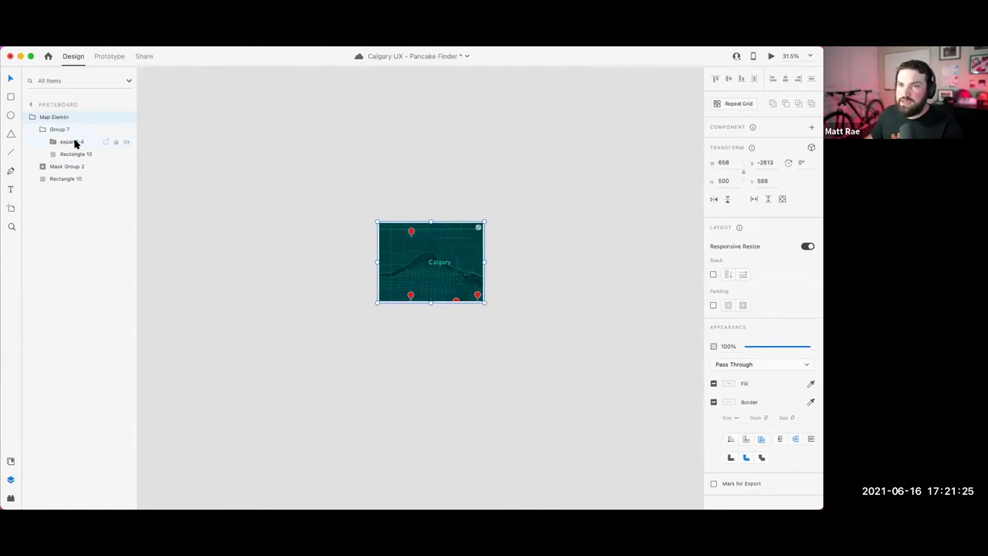
left_click(75, 143)
scroll(485, 222, "up", 5)
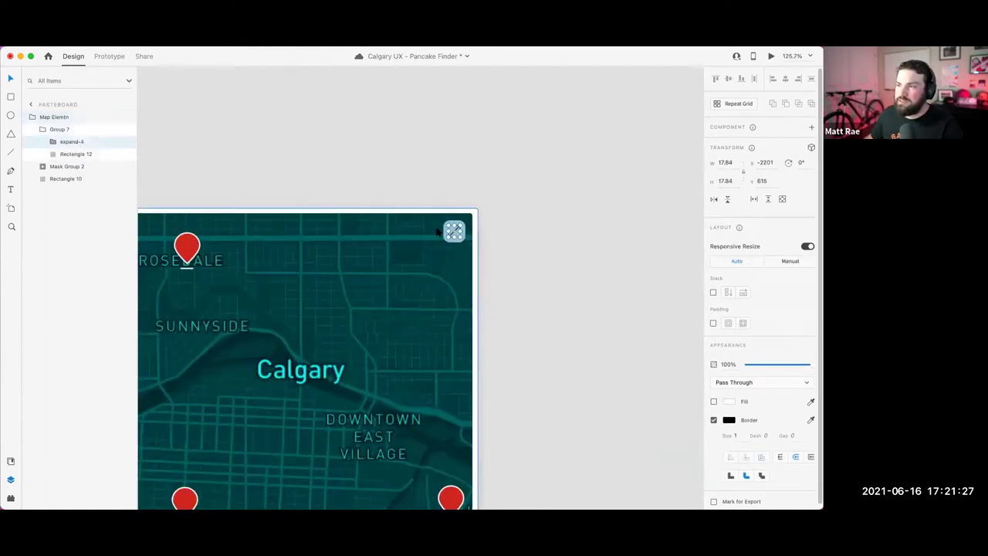
scroll(695, 260, "left", 5)
left_click(77, 153)
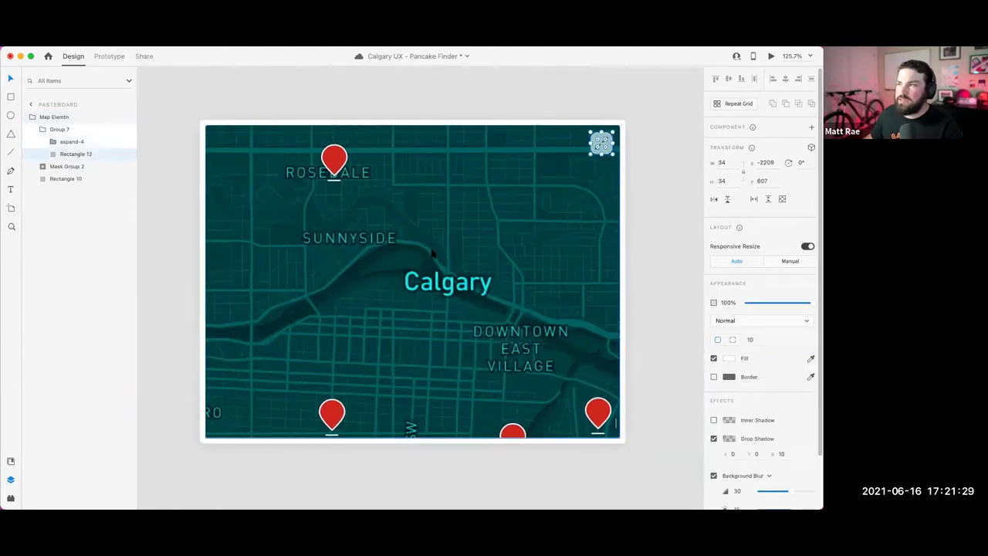
left_click(53, 143)
left_click(42, 130)
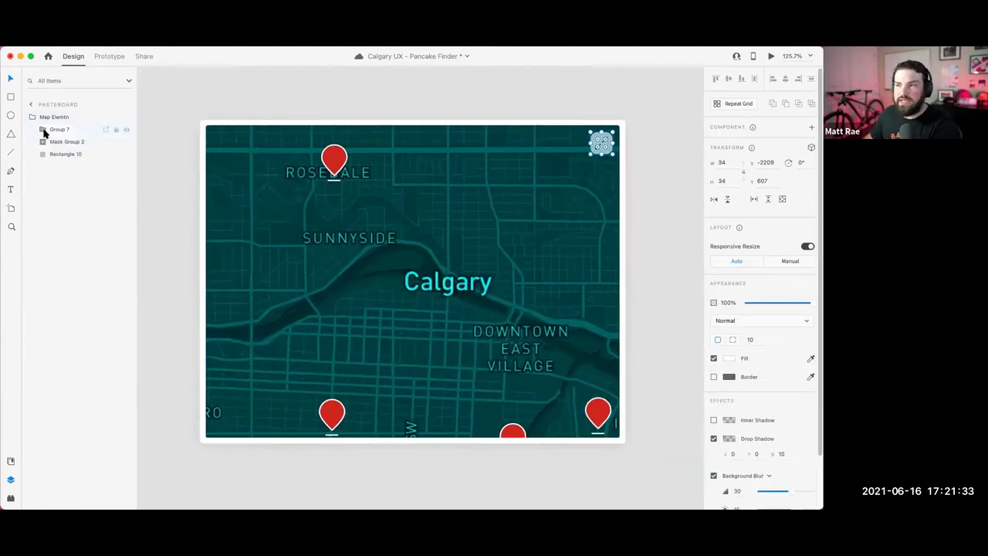
Step: Examine the Map Element mask and Scroll Group 2 inside Mask Group 2, the Rectangle 10 background, and the group's scroll direction setting
left_click(44, 142)
left_click(65, 155)
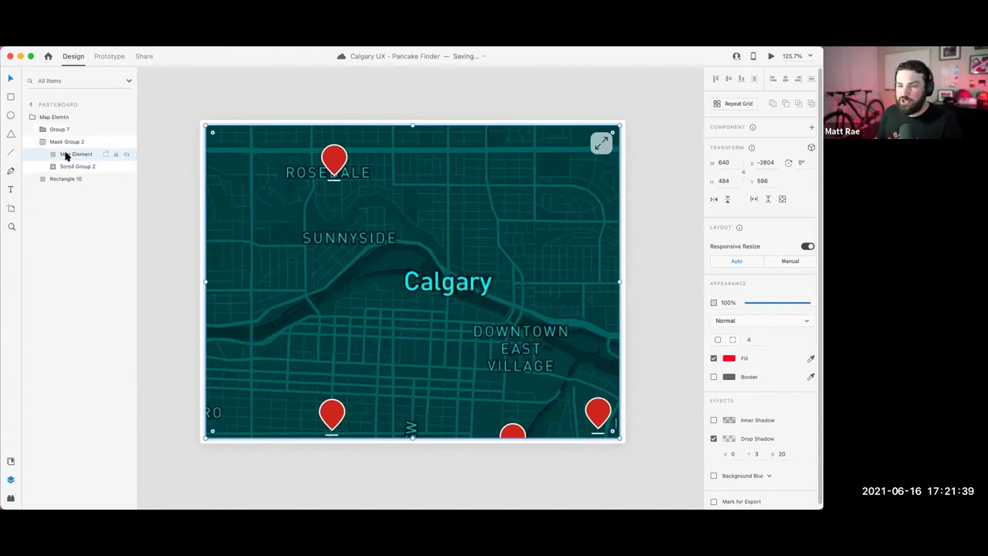
left_click(64, 179)
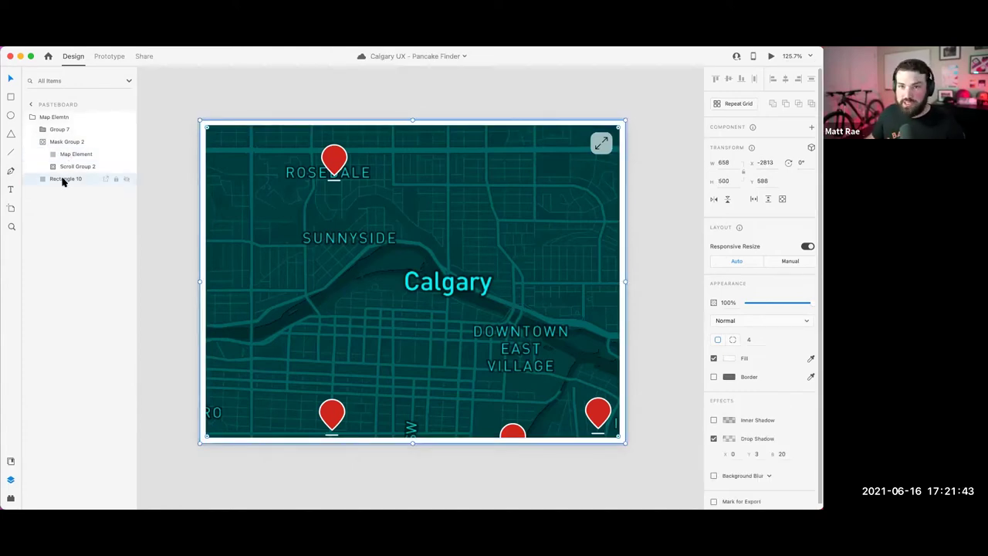
left_click(67, 166)
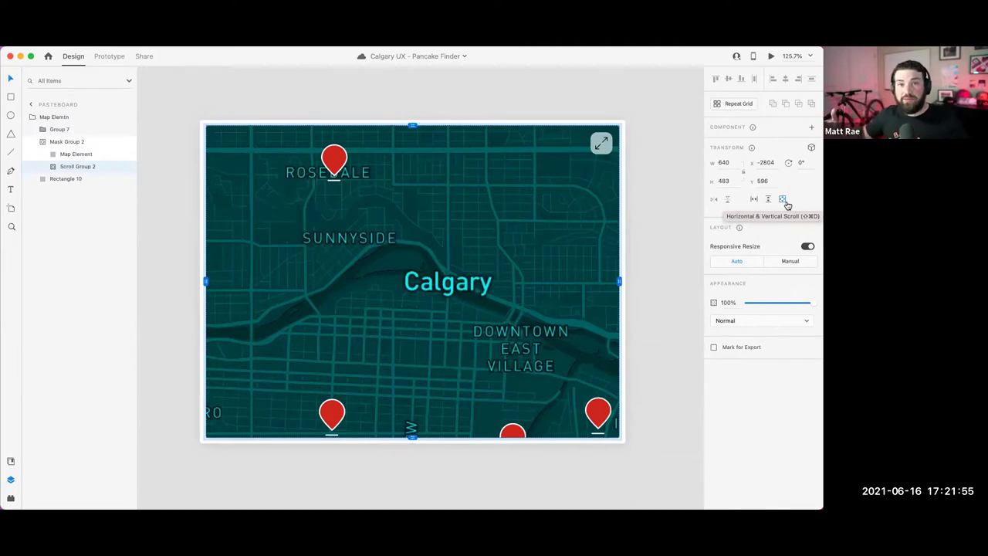
left_click(635, 252)
scroll(640, 254, "right", 3)
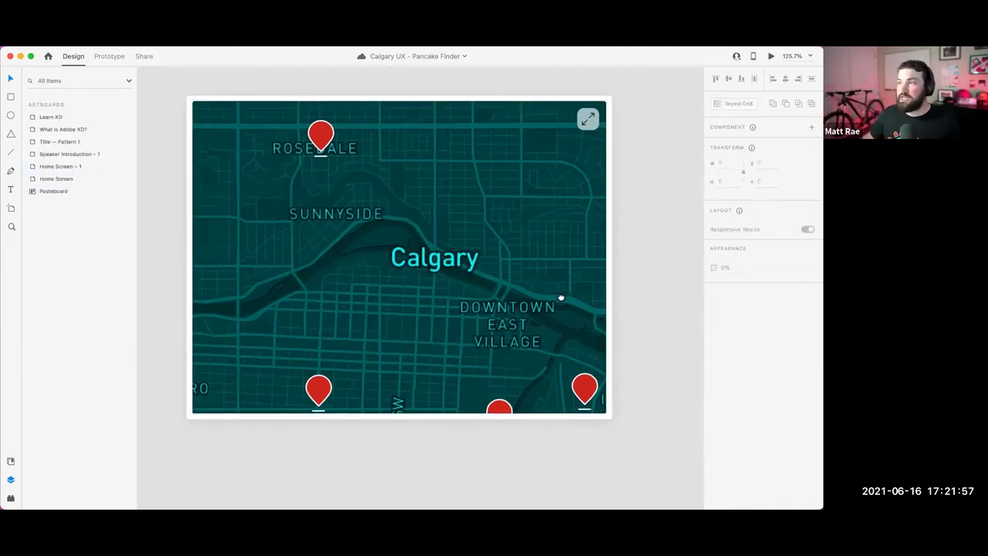
scroll(647, 253, "left", 3)
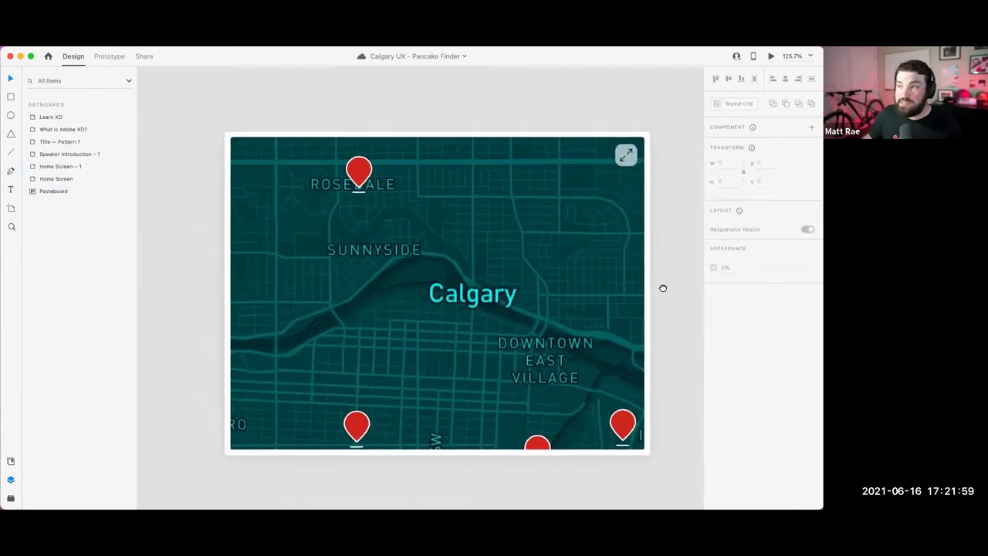
scroll(665, 284, "right", 1)
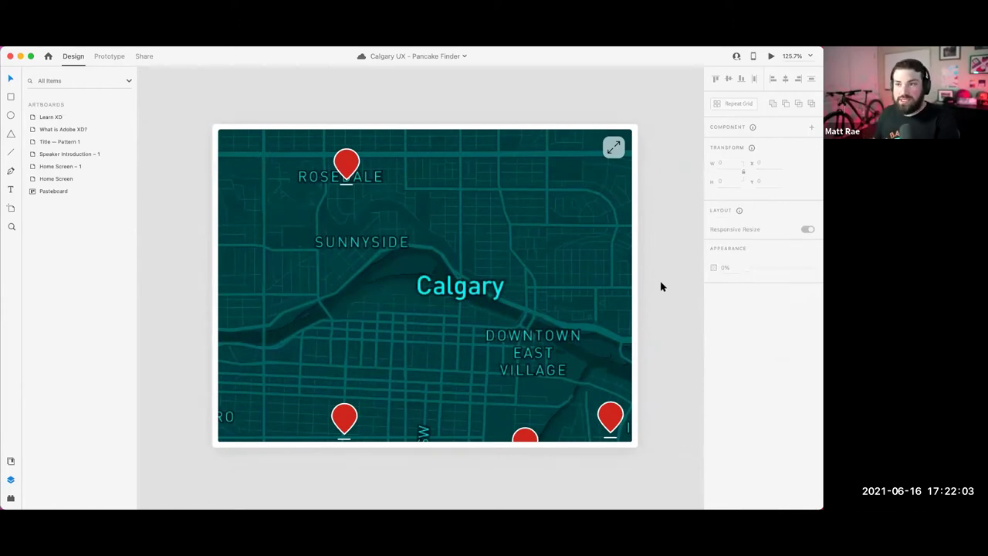
Step: Examine the full-size map held in Group 25 inside Scroll Group 2, including the area beyond the visible frame
scroll(660, 289, "right", 1)
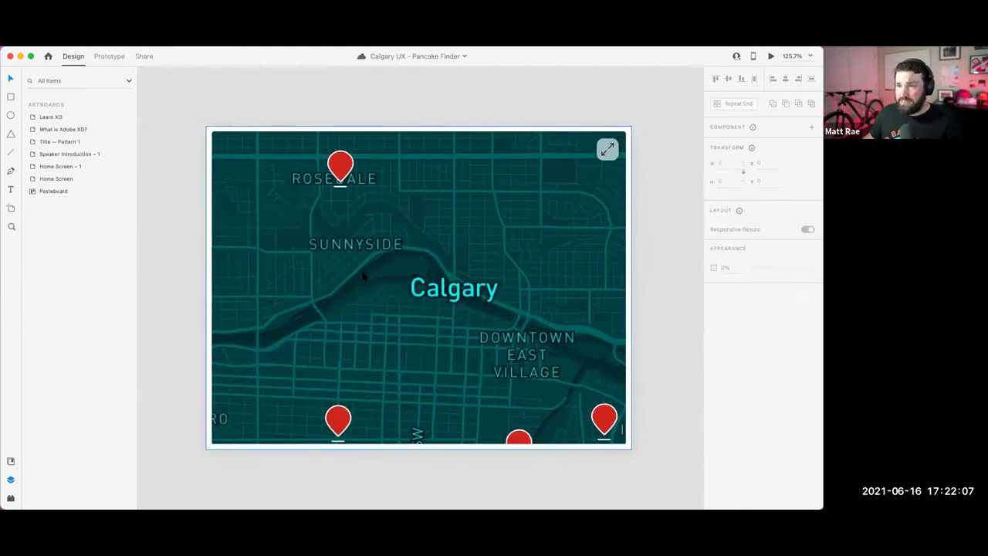
left_click(363, 276)
double_click(364, 276)
double_click(363, 275)
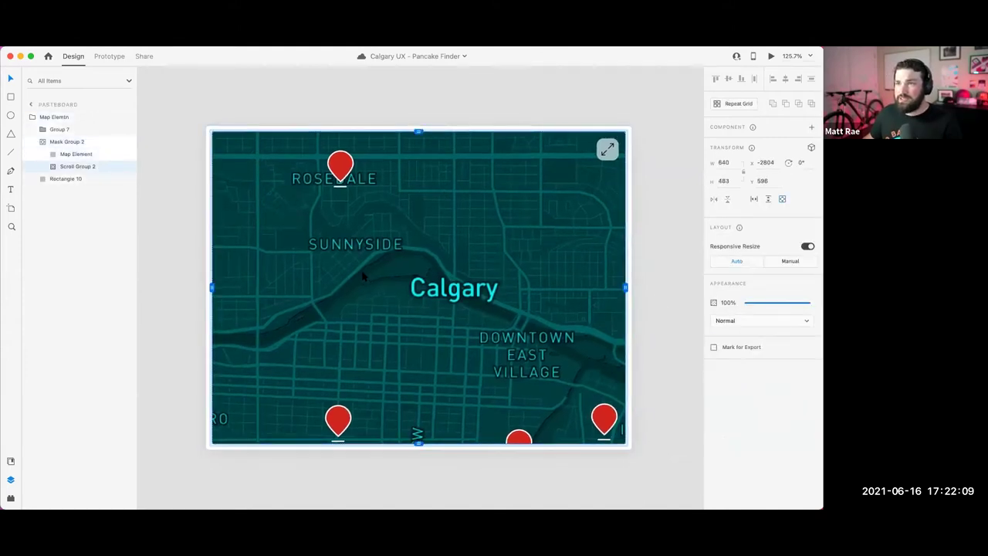
double_click(364, 276)
scroll(364, 276, "down", 10)
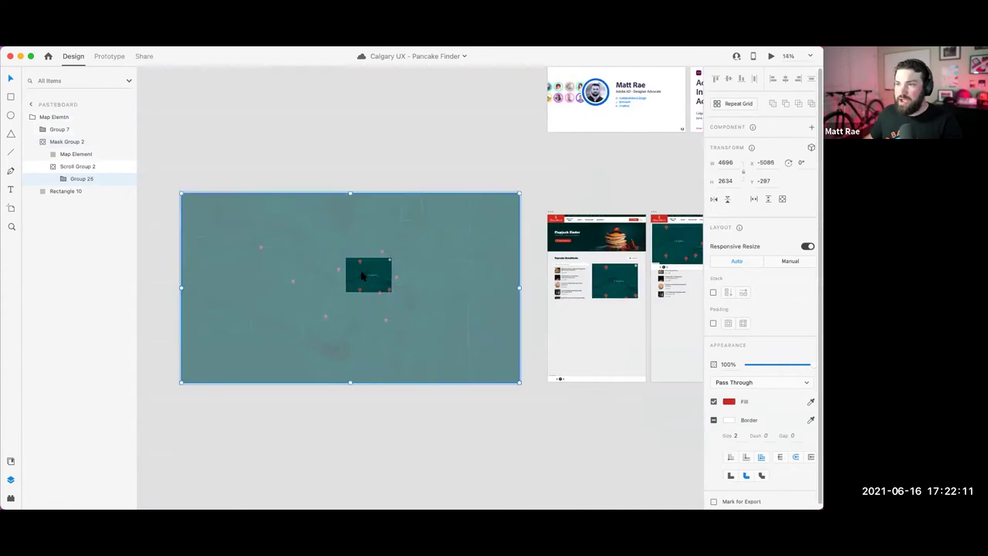
scroll(352, 286, "up", 2)
scroll(365, 409, "left", 2)
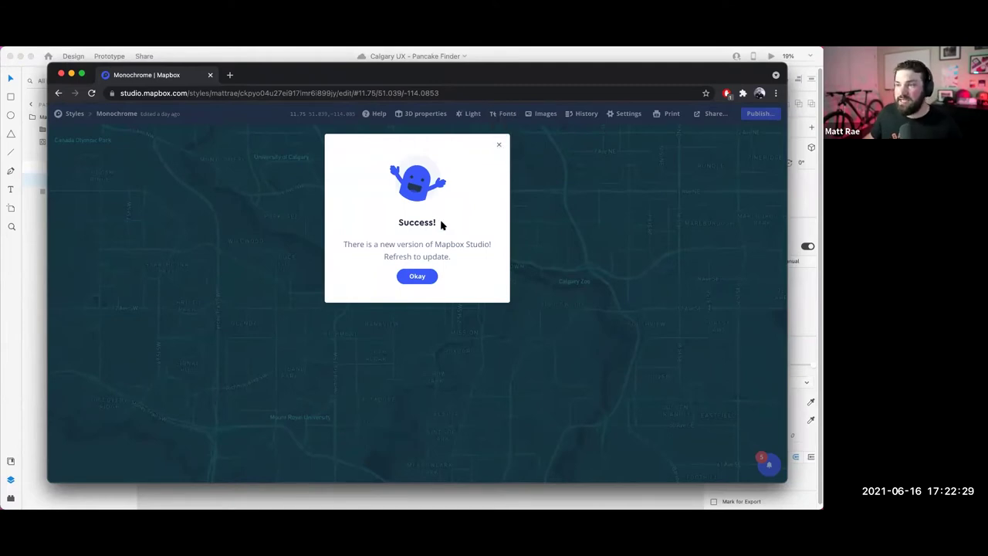
Step: Dismiss the Mapbox Studio update notice, view the Monochrome style's Calgary map, and return to the Adobe XD design
left_click(501, 144)
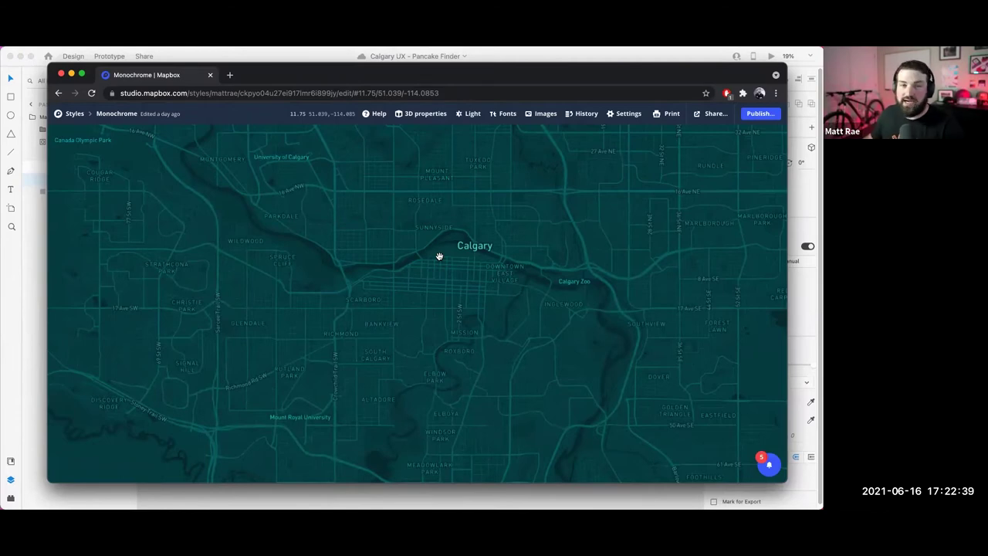
left_click(209, 74)
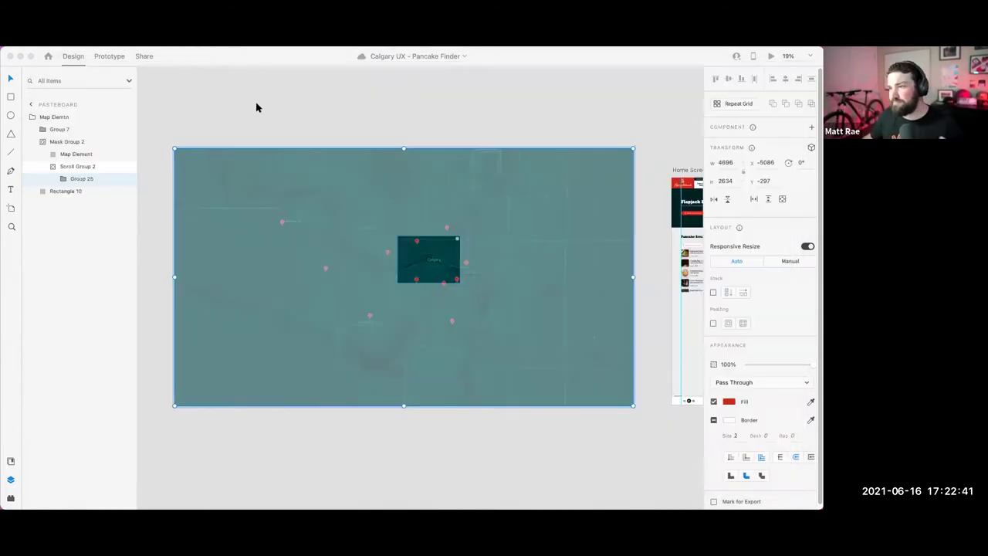
left_click(466, 464)
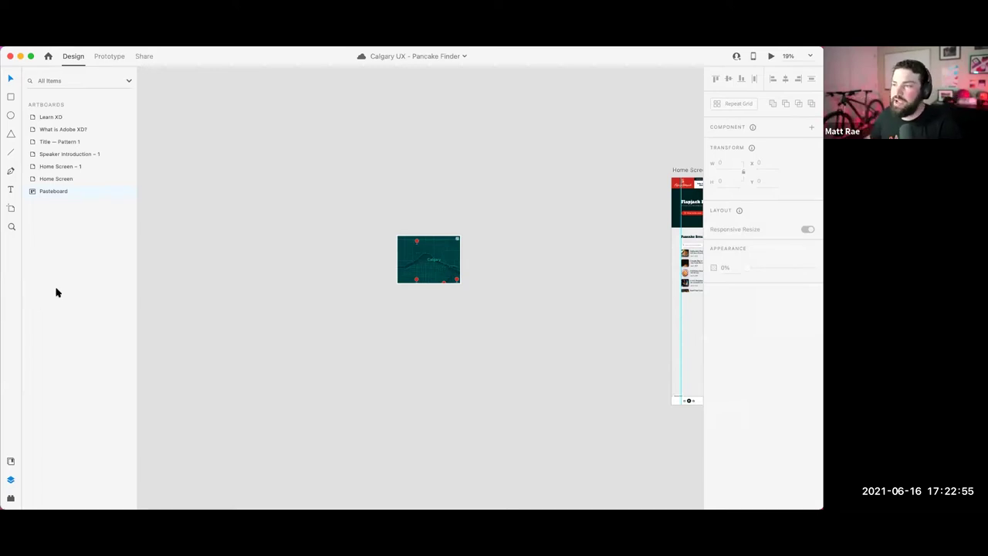
Step: Examine the individual pin-location groups and their placement on the map inside Group 25
left_click(434, 260)
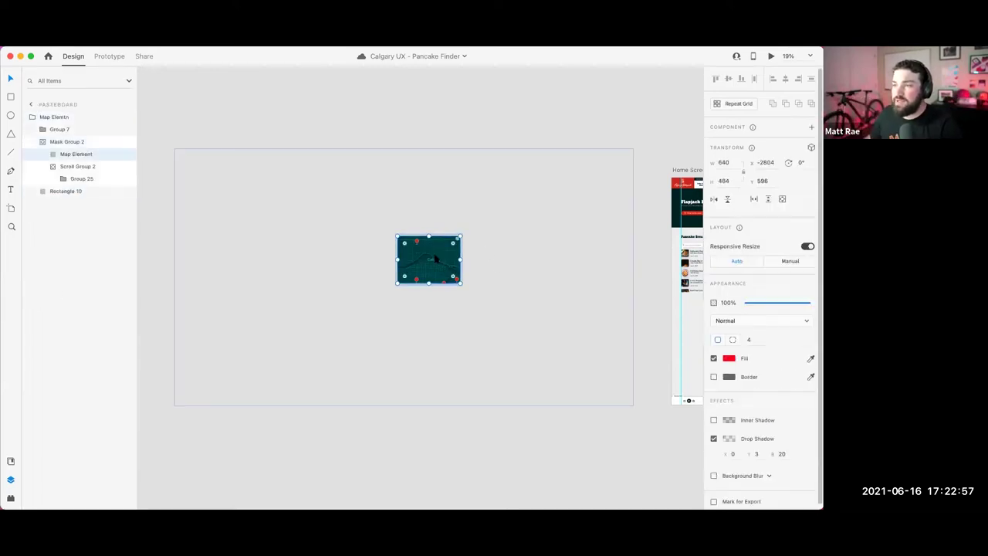
double_click(434, 261)
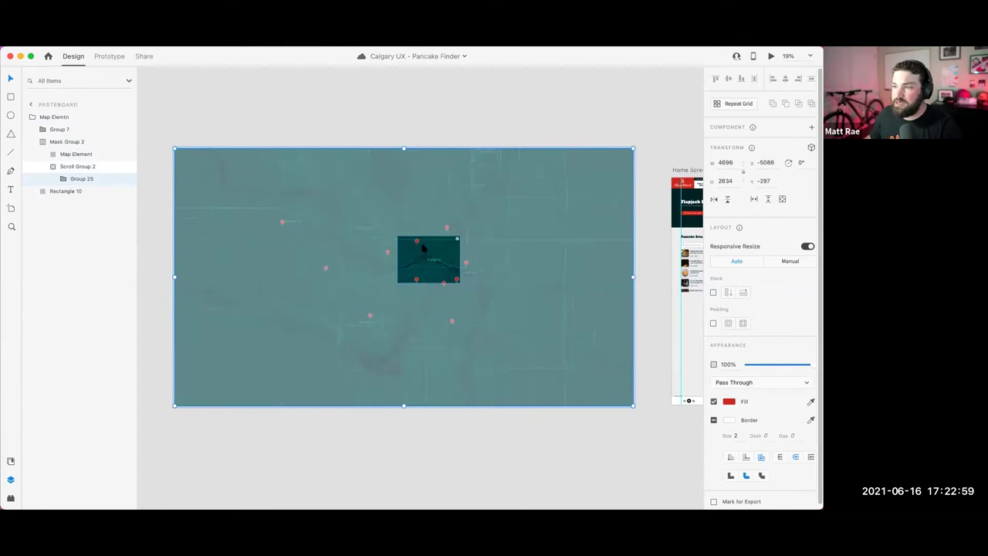
double_click(417, 244)
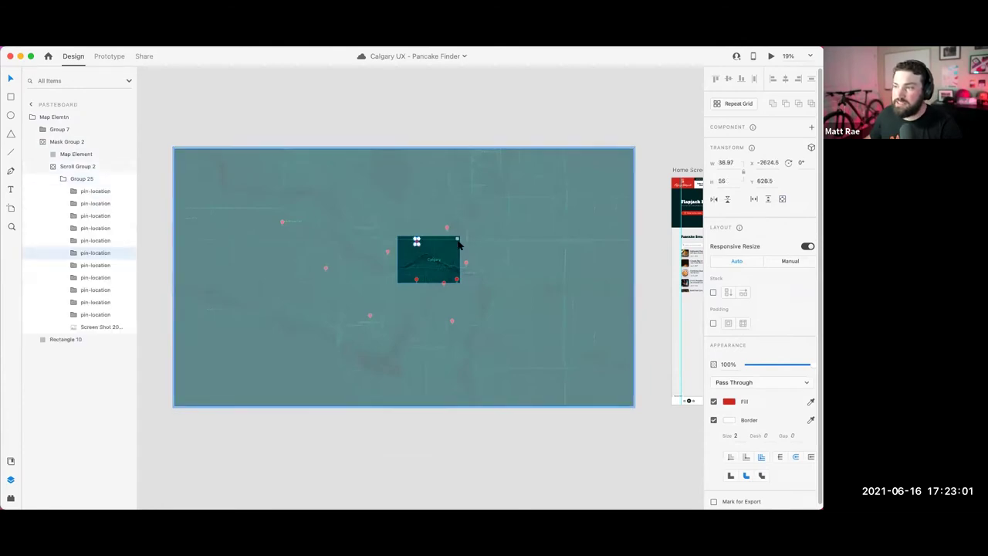
scroll(445, 227, "up", 5)
scroll(429, 302, "down", 2)
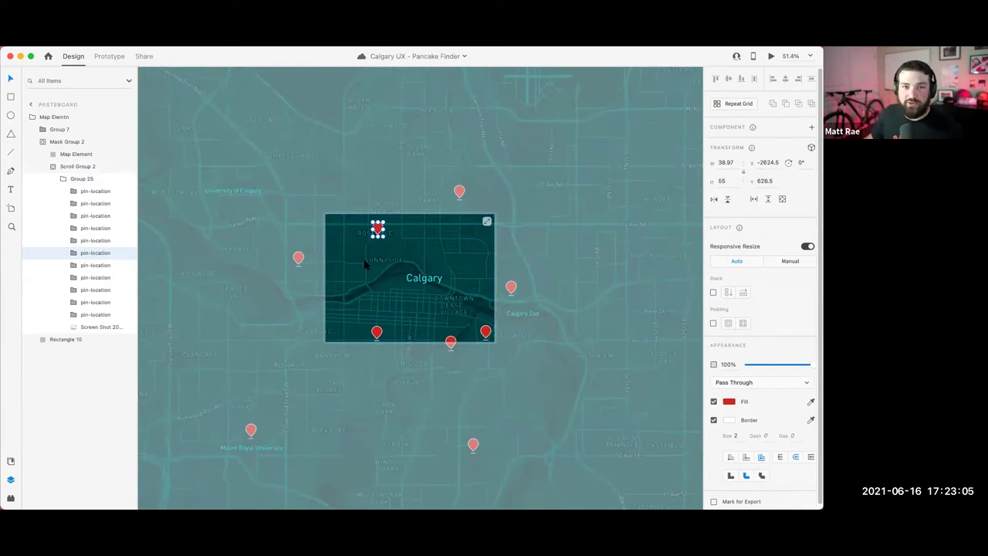
left_click(376, 332)
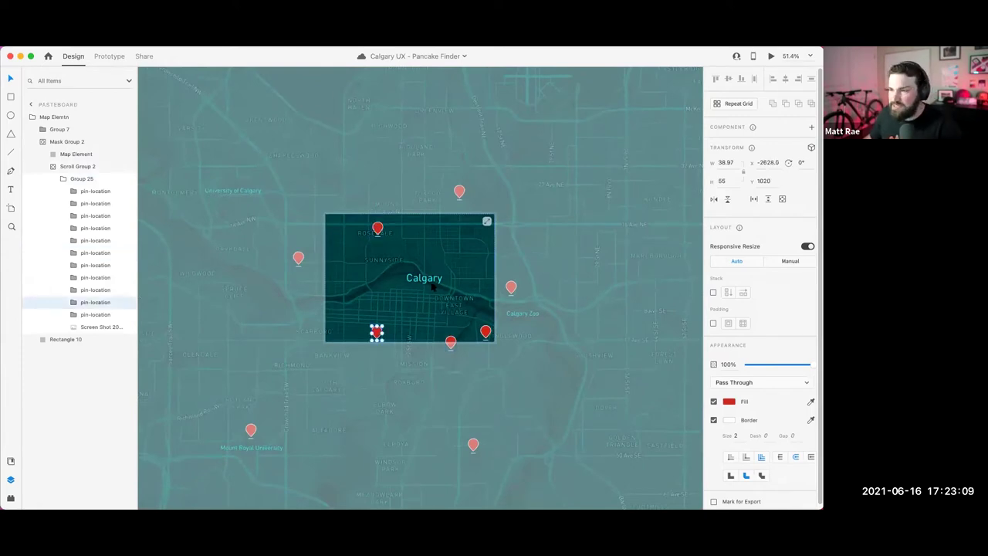
scroll(432, 286, "down", 5)
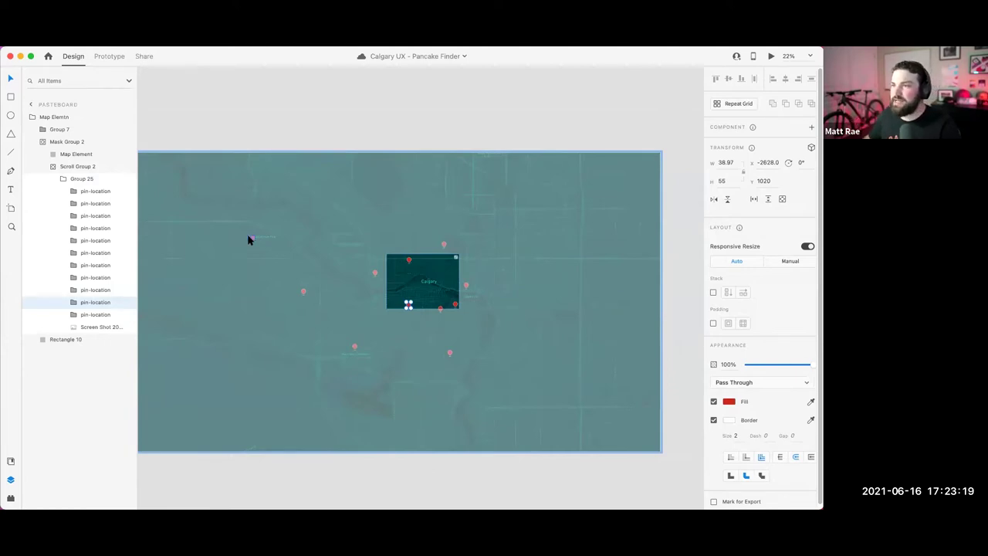
Step: Remove scrolling from Scroll Group 2 so that Group 25 sits directly inside Mask Group 2
left_click(348, 136)
left_click(420, 287)
double_click(420, 287)
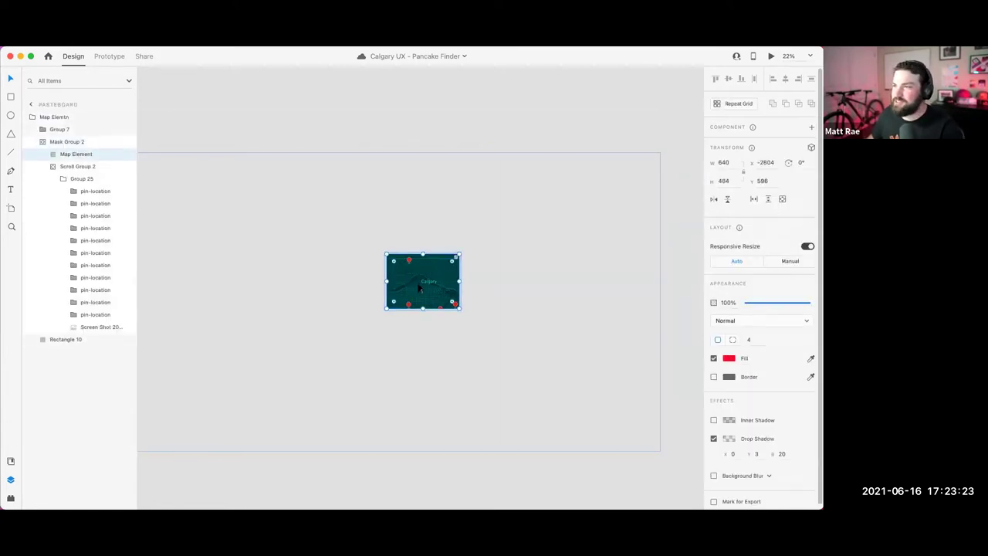
double_click(420, 287)
left_click_drag(425, 135, 492, 113)
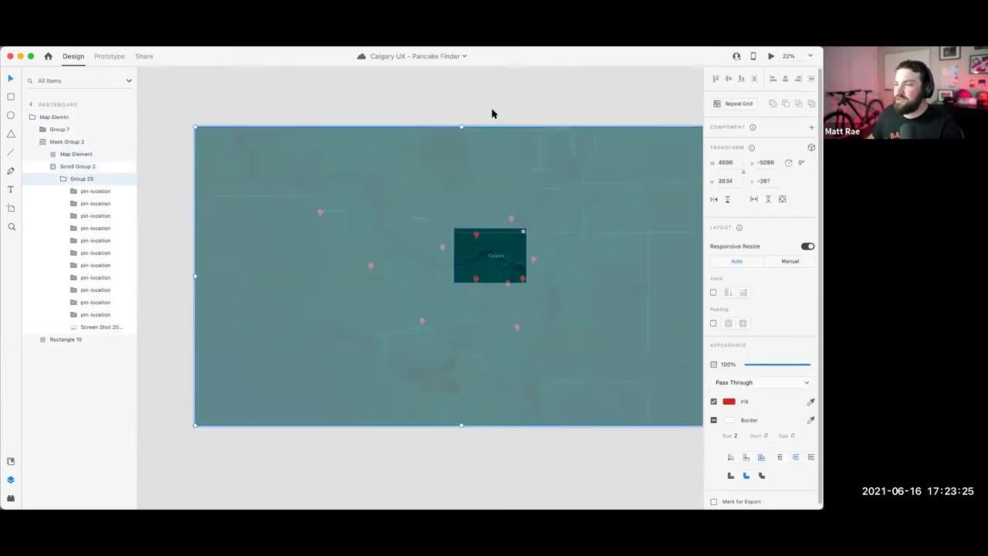
left_click(482, 101)
double_click(490, 251)
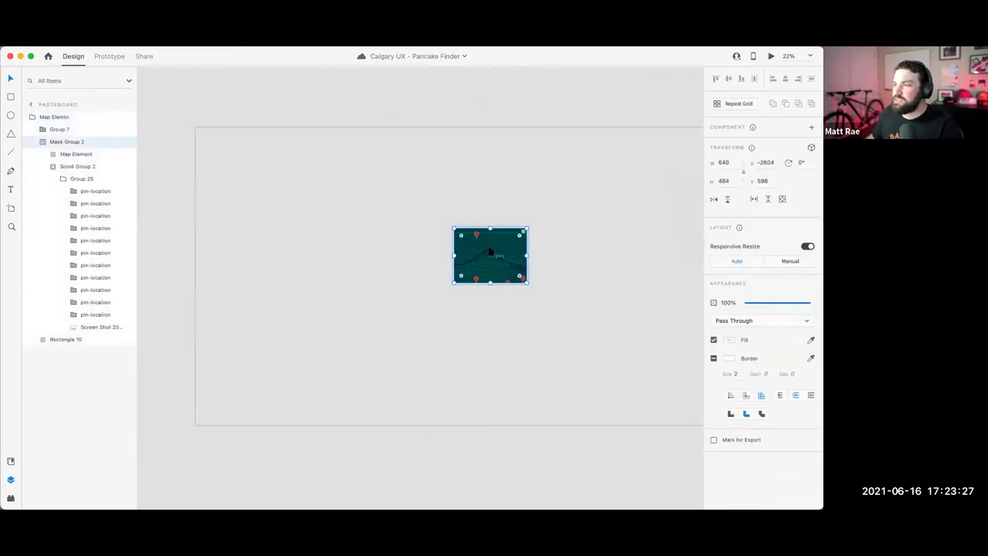
left_click(768, 199)
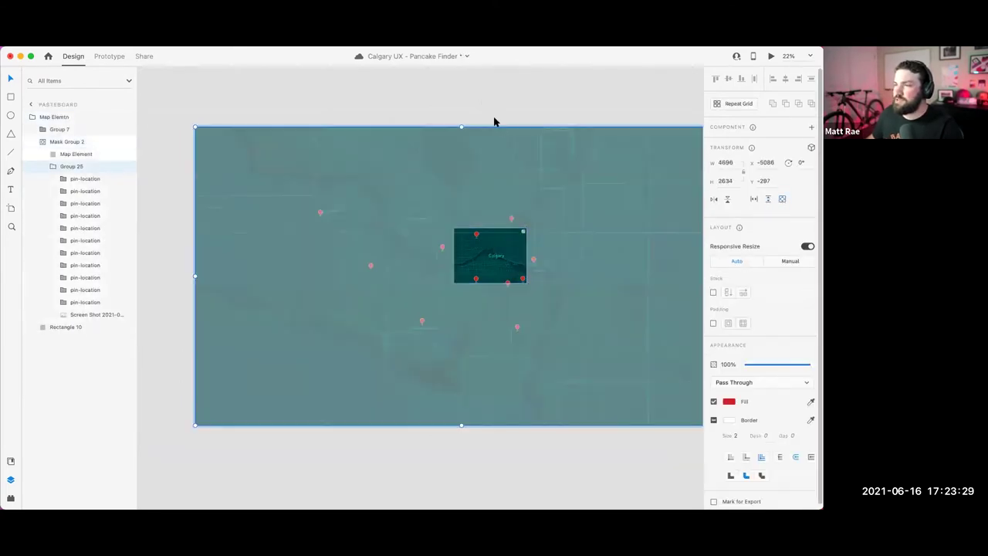
left_click(513, 107)
Step: Inspect the Map Element mask shape inside Mask Group 2 and save the document
left_click(407, 254)
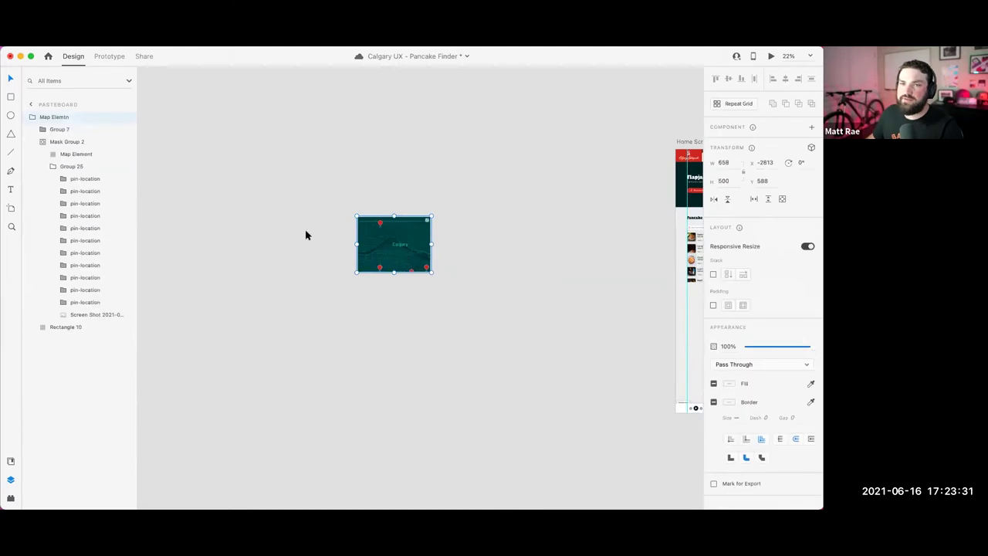
left_click(67, 142)
left_click(76, 153)
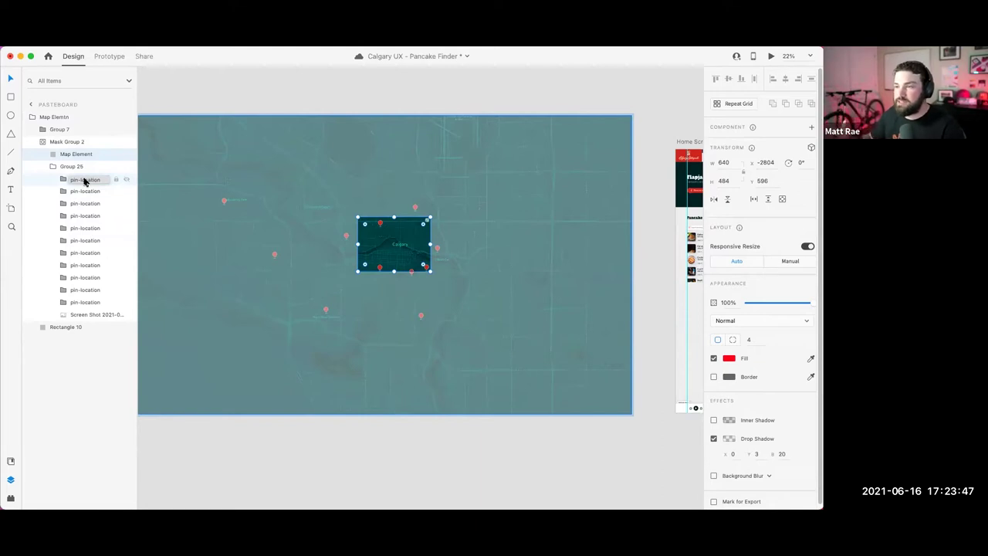
key("super+s")
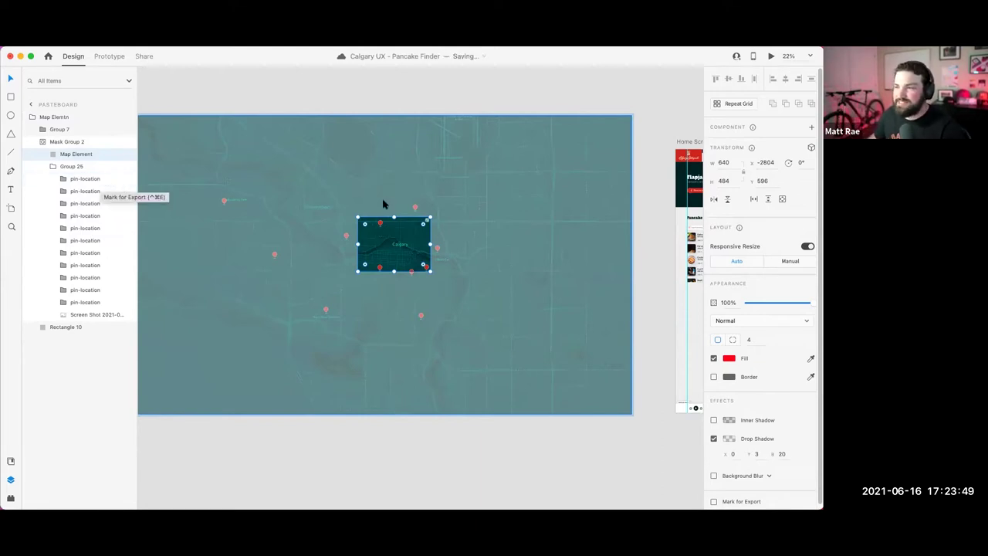
Step: Examine Mask Group 2's contents, comparing the map screenshot layer in Group 25 with the Map Element mask shape
left_click(74, 142)
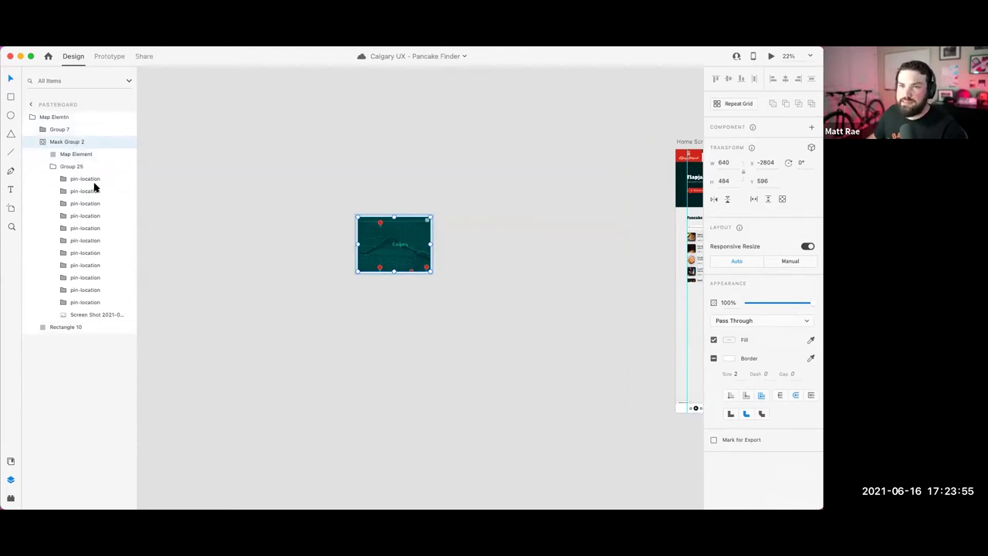
left_click(76, 167)
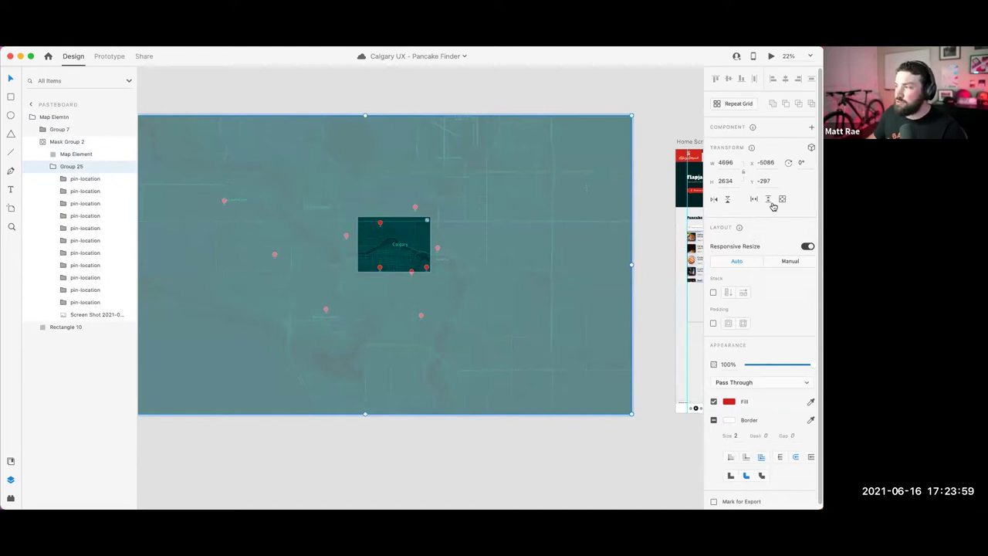
left_click(88, 316)
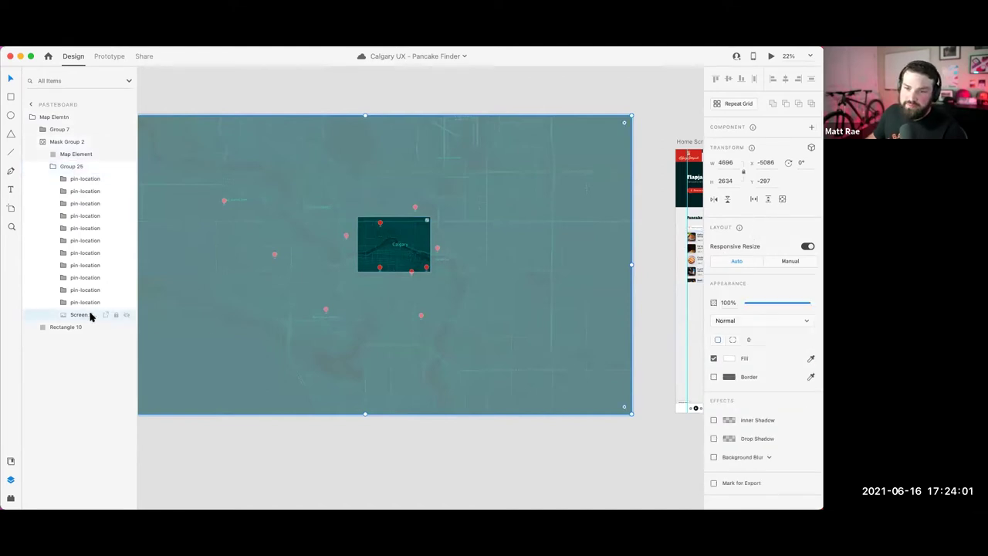
left_click(87, 156)
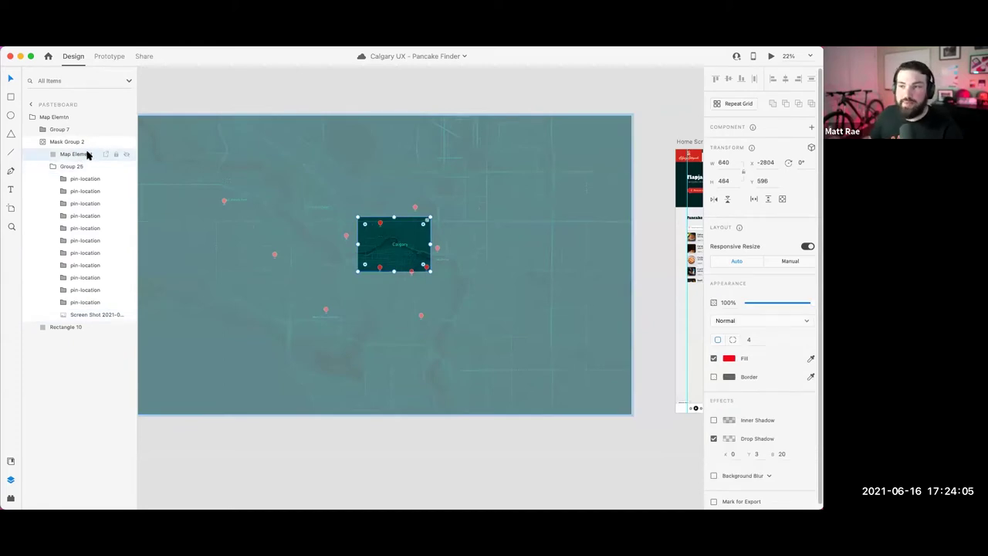
left_click(93, 314)
Step: Make Group 25 scroll horizontally and vertically, and align its viewport's upper-left corner with the mask at X -2804, Y 596
left_click(69, 165)
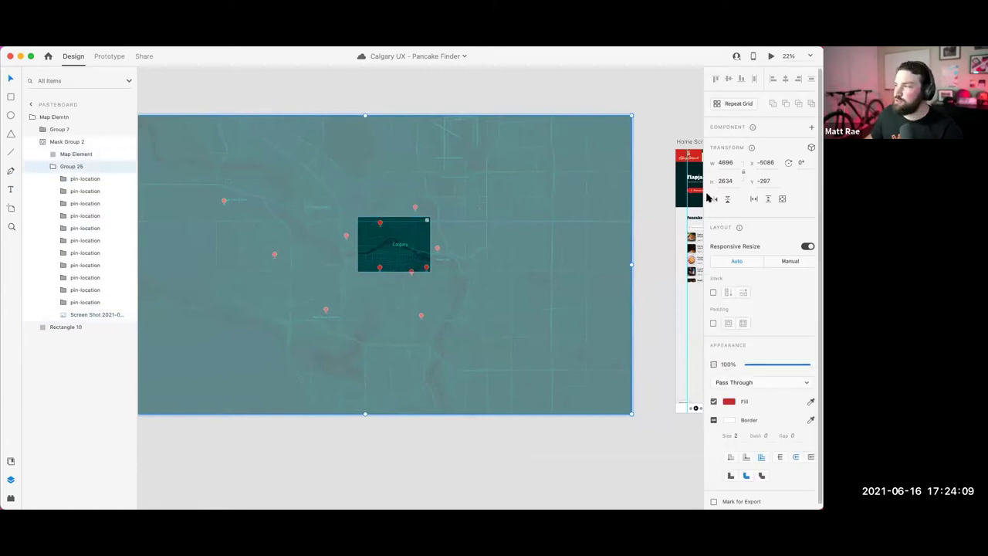
left_click(783, 200)
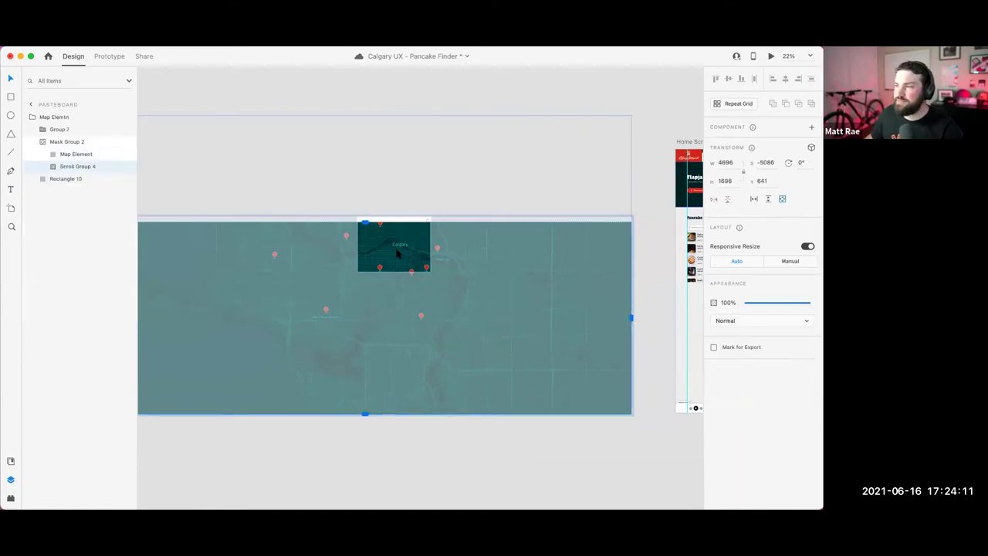
left_click_drag(365, 222, 366, 217)
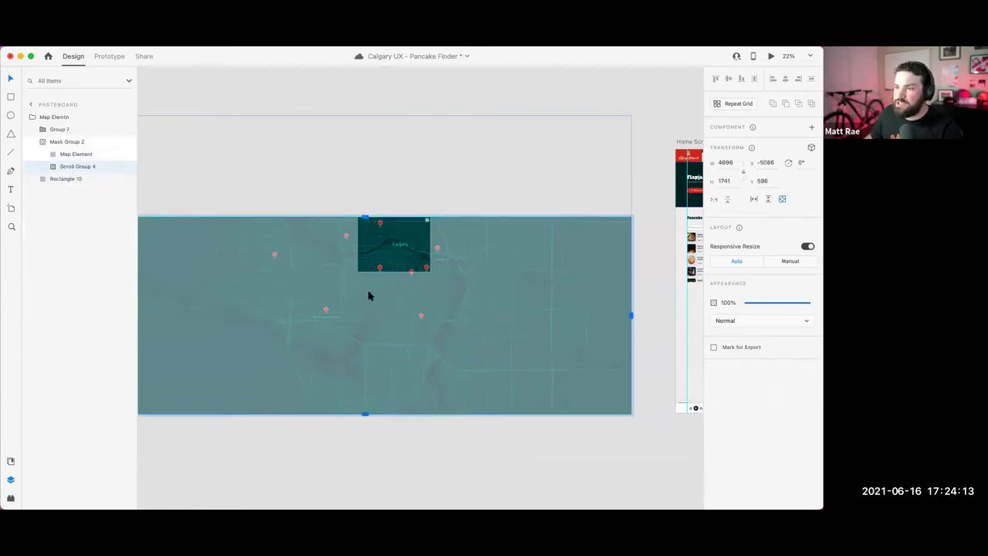
scroll(366, 289, "left", 5)
left_click_drag(221, 318, 480, 284)
Step: Raise the scroll viewport's bottom edge to the mask's lower edge, giving it a height of 484
scroll(532, 295, "down", 5)
scroll(545, 291, "up", 5)
scroll(522, 263, "up", 3)
scroll(551, 278, "down", 1)
scroll(463, 237, "up", 3)
left_click_drag(493, 390, 475, 190)
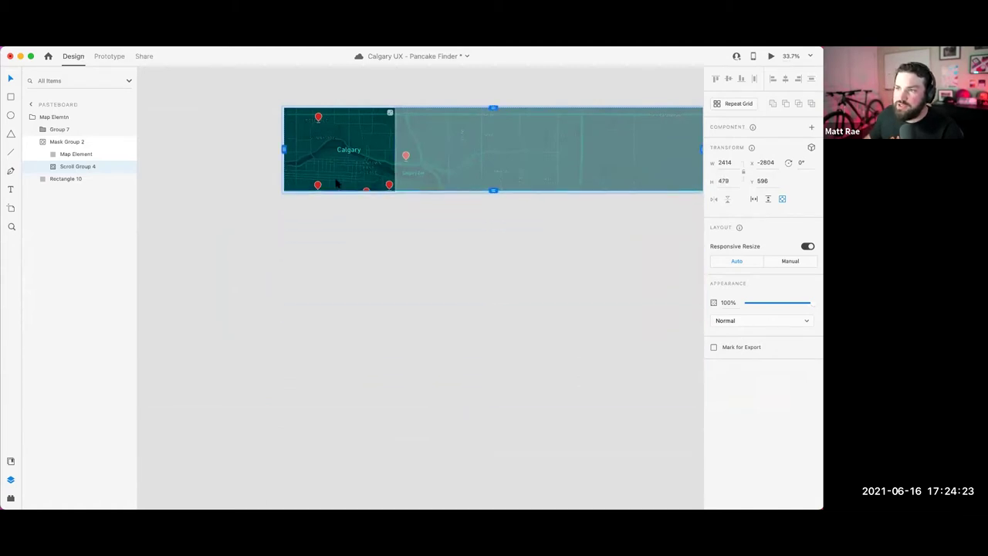
key("super+1")
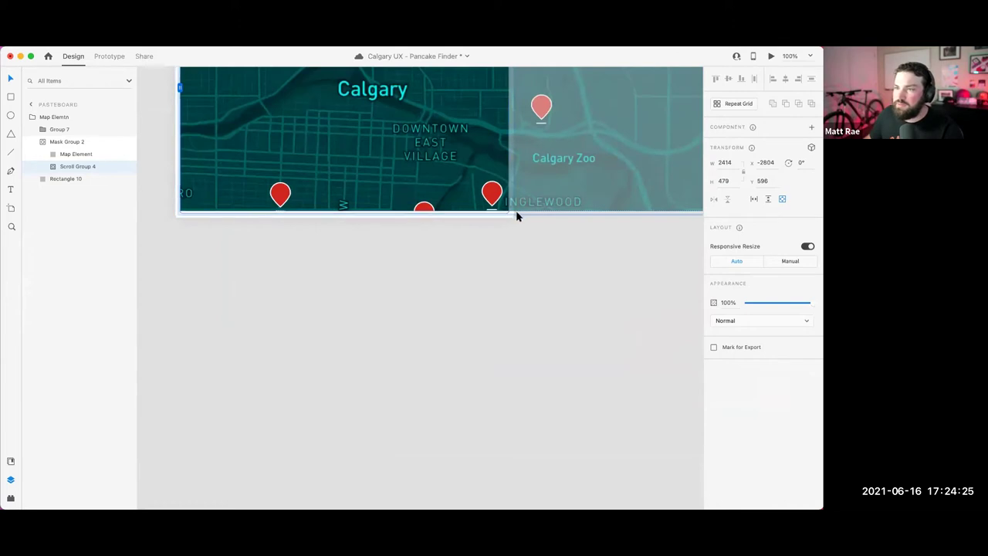
scroll(515, 210, "right", 5)
left_click_drag(641, 196, 640, 197)
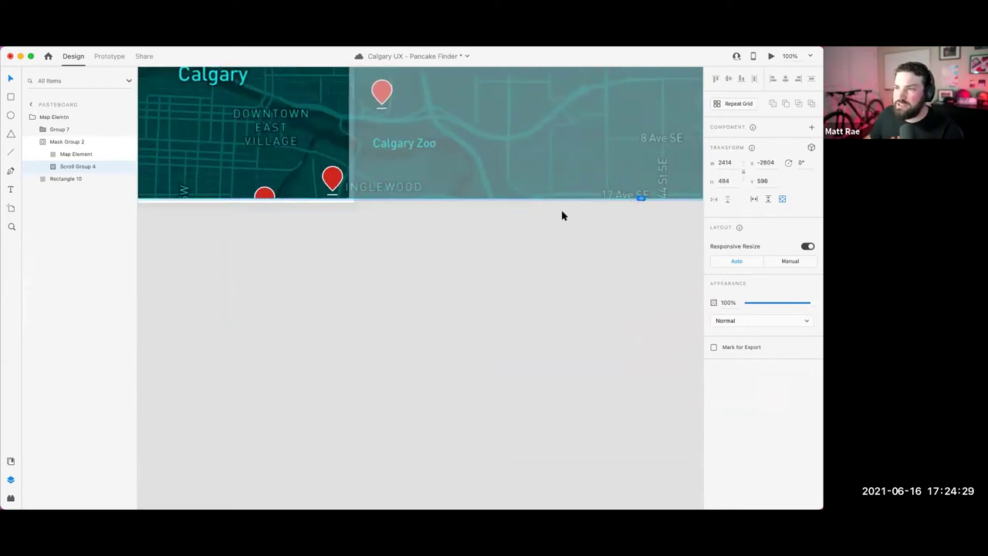
Step: Narrow the scroll viewport from its right edge to a width of 640, matching the map mask, and deselect it
scroll(562, 213, "down", 5)
scroll(445, 307, "right", 5)
scroll(445, 307, "up", 3)
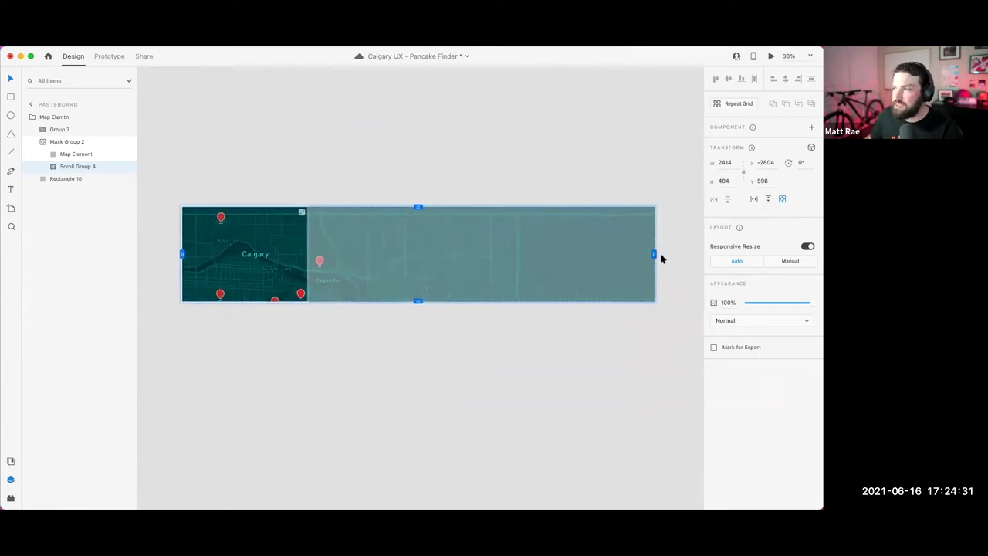
left_click_drag(653, 253, 307, 237)
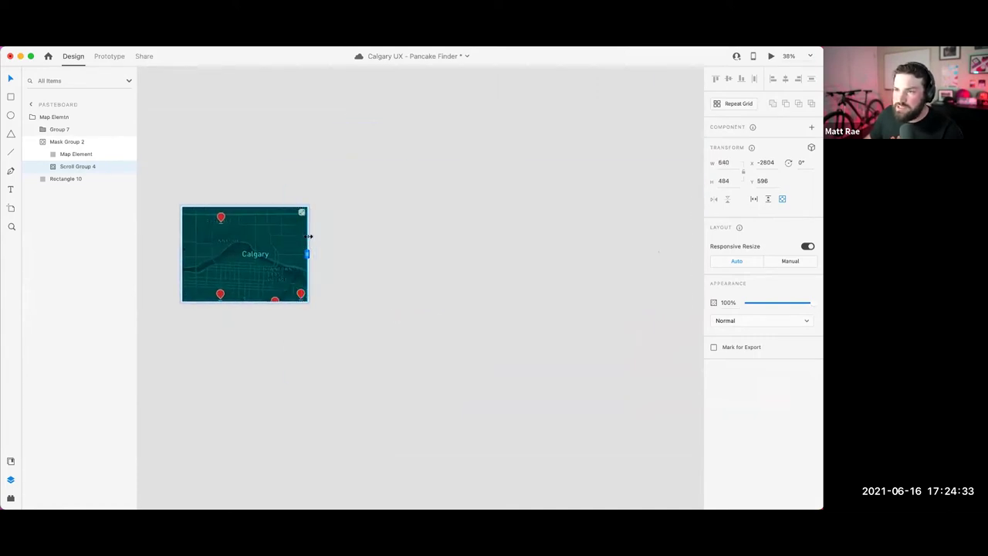
scroll(309, 236, "up", 5)
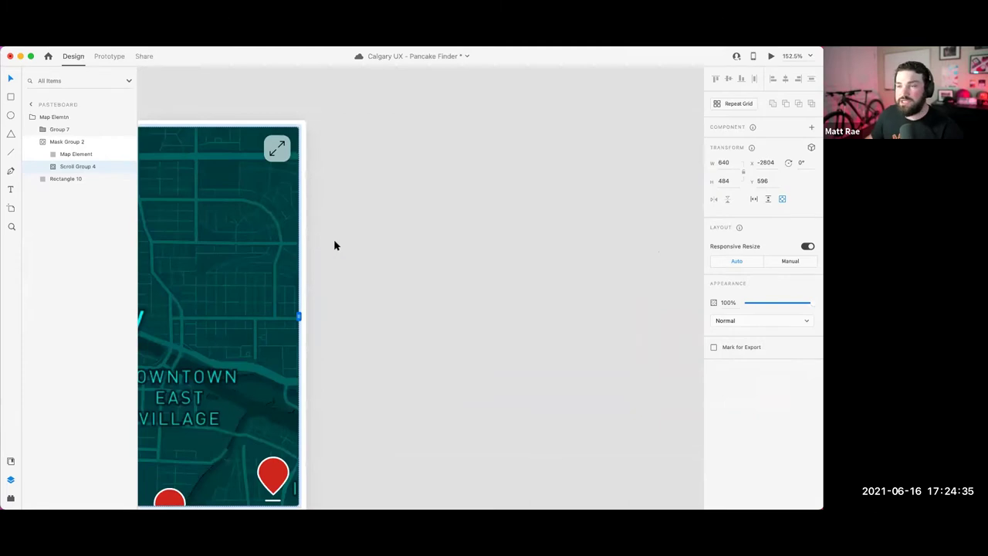
left_click(338, 246)
scroll(606, 332, "left", 3)
scroll(606, 331, "down", 1)
scroll(607, 331, "down", 3)
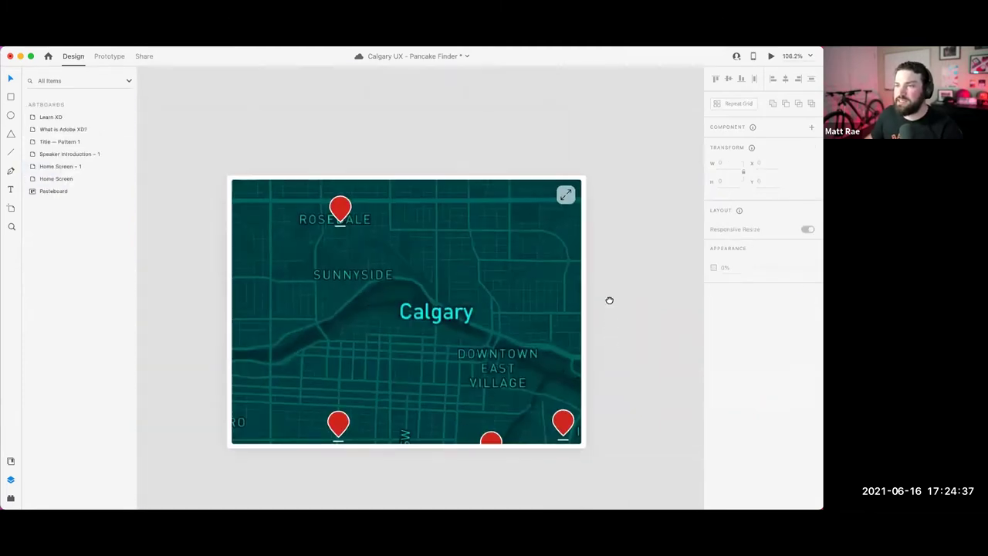
scroll(598, 258, "down", 2)
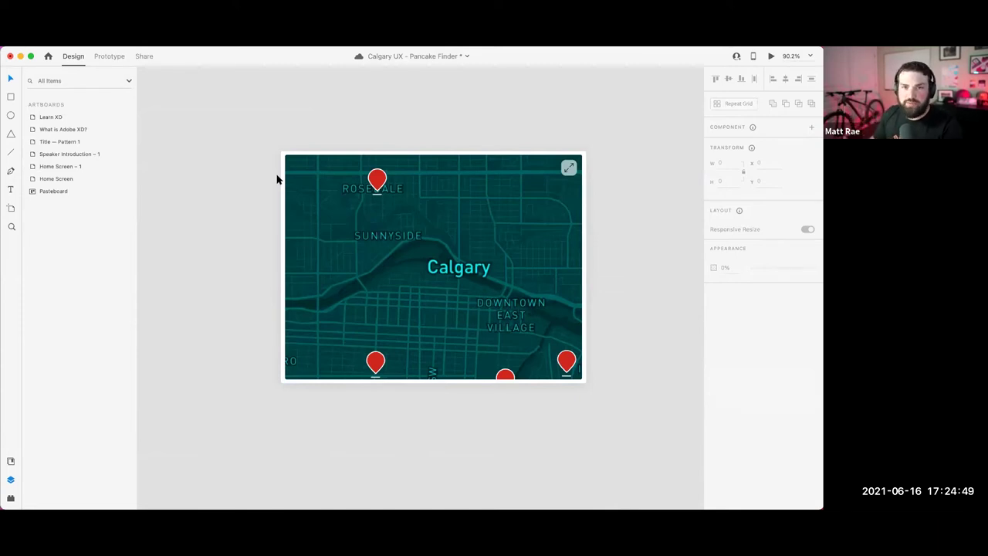
Step: Delete the practice map from the pasteboard
scroll(340, 274, "down", 5)
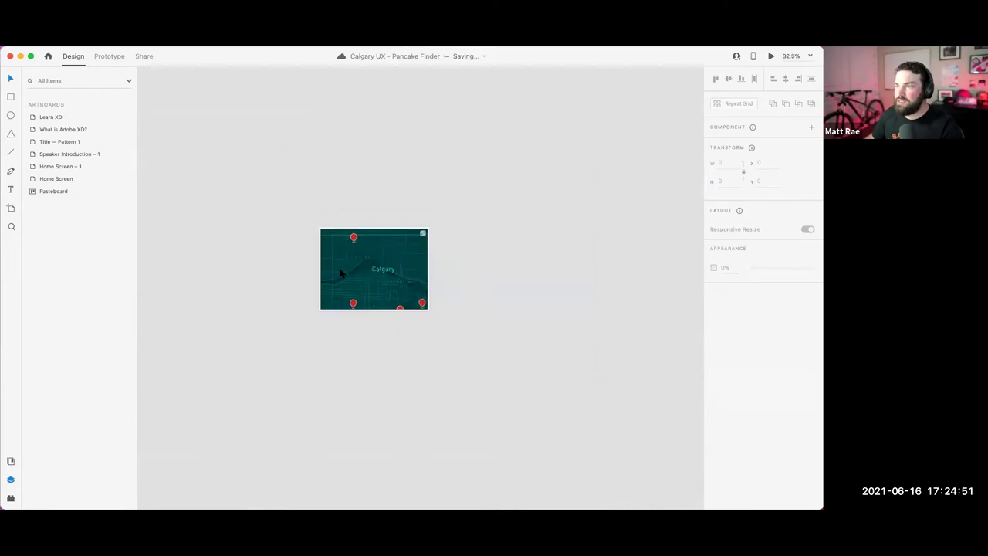
left_click(352, 252)
key("Delete")
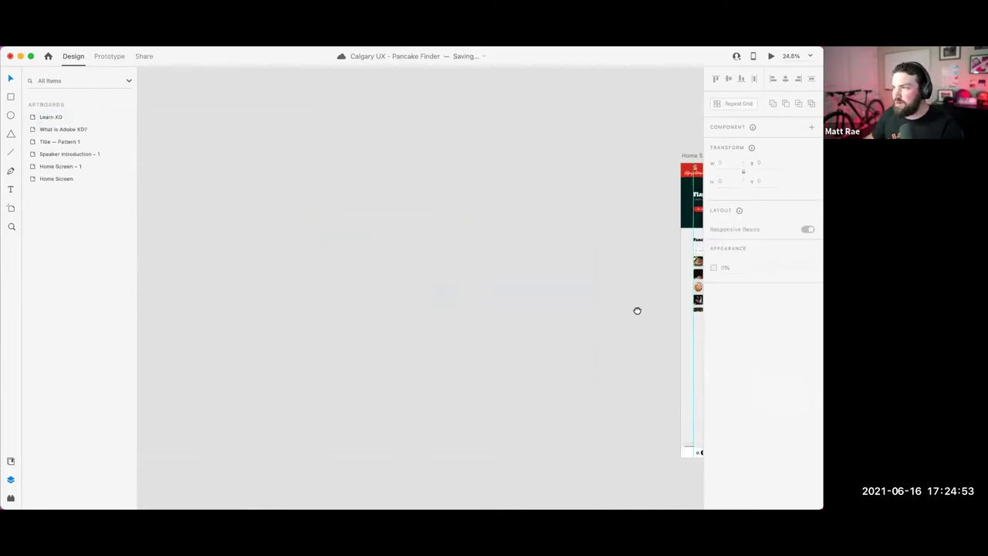
Step: Select the nested Explore menu component in the Home Screen navigation header and duplicate it within its stack
left_click_drag(645, 314, 218, 319)
scroll(309, 316, "up", 5)
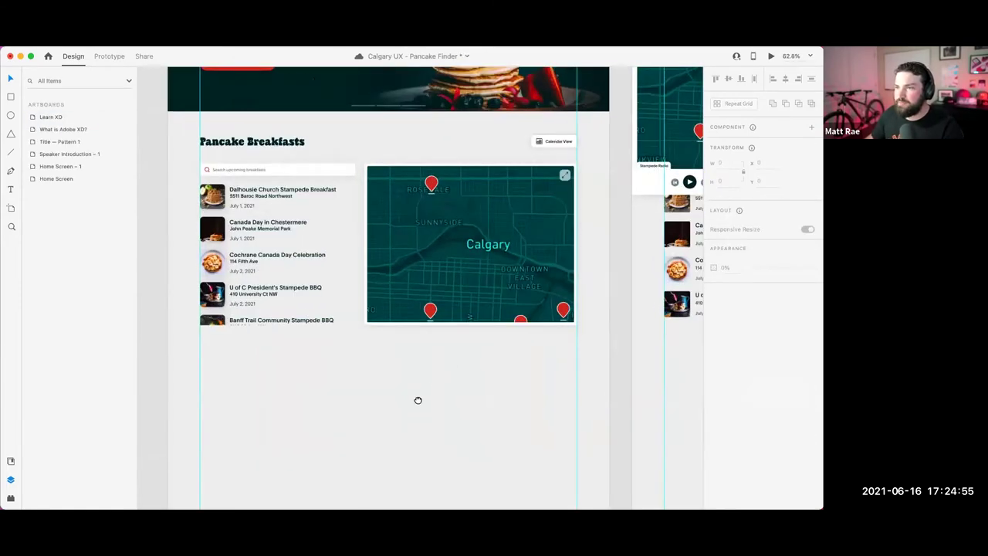
scroll(452, 363, "up", 2)
scroll(456, 454, "up", 2)
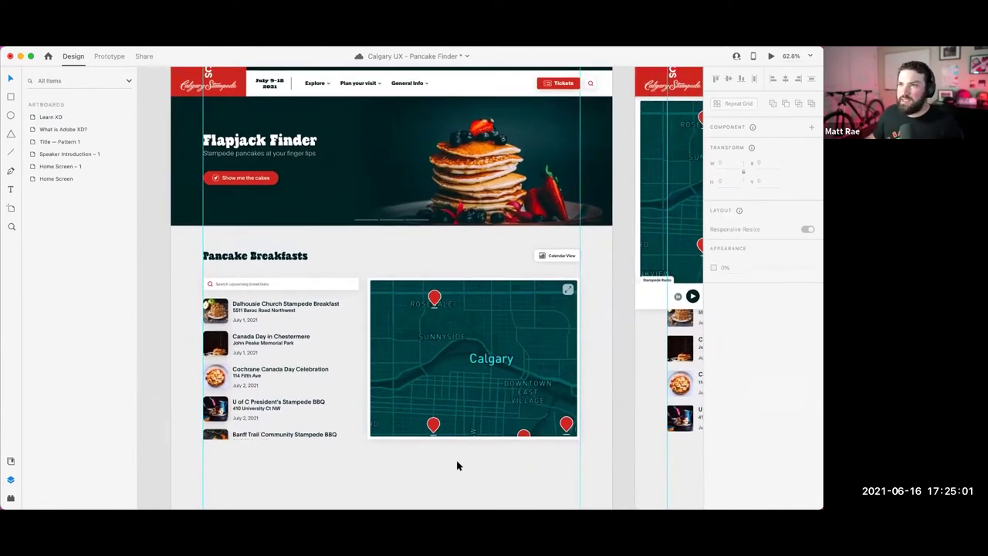
scroll(386, 309, "up", 3)
left_click(314, 154)
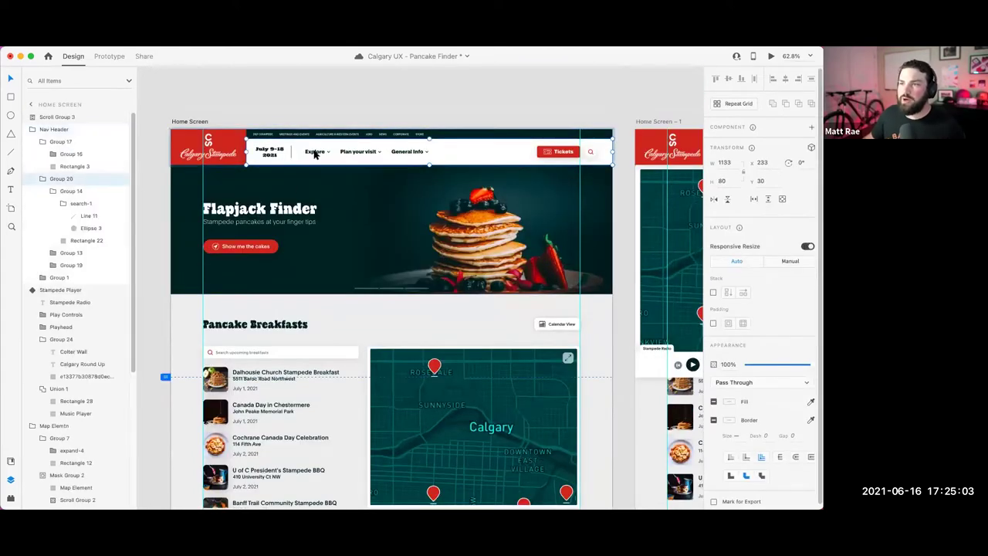
double_click(315, 154)
double_click(315, 154)
double_click(317, 154)
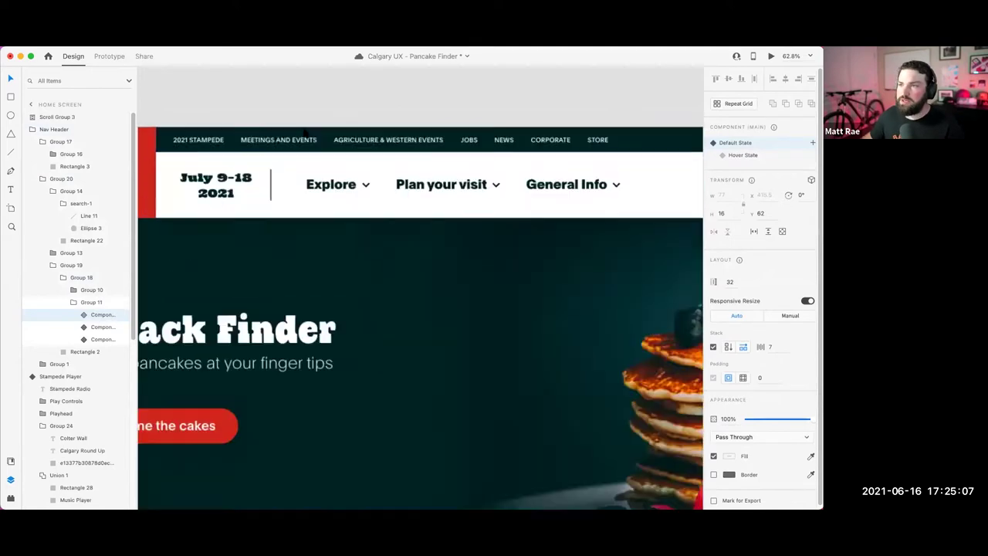
scroll(356, 234, "up", 5)
key("super+d")
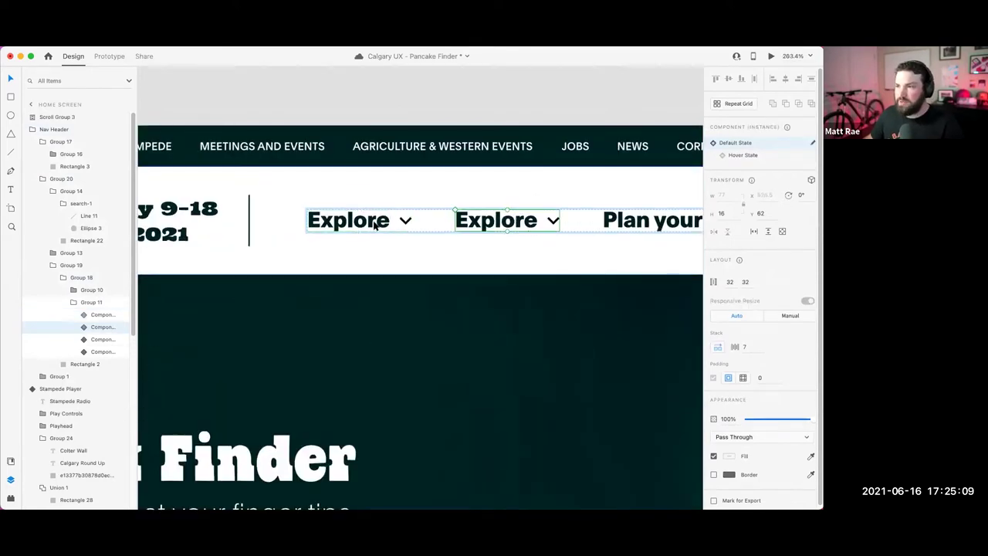
Step: Add two more copies of the Explore menu item to the header's horizontal stack
scroll(509, 239, "down", 2)
scroll(510, 239, "down", 2)
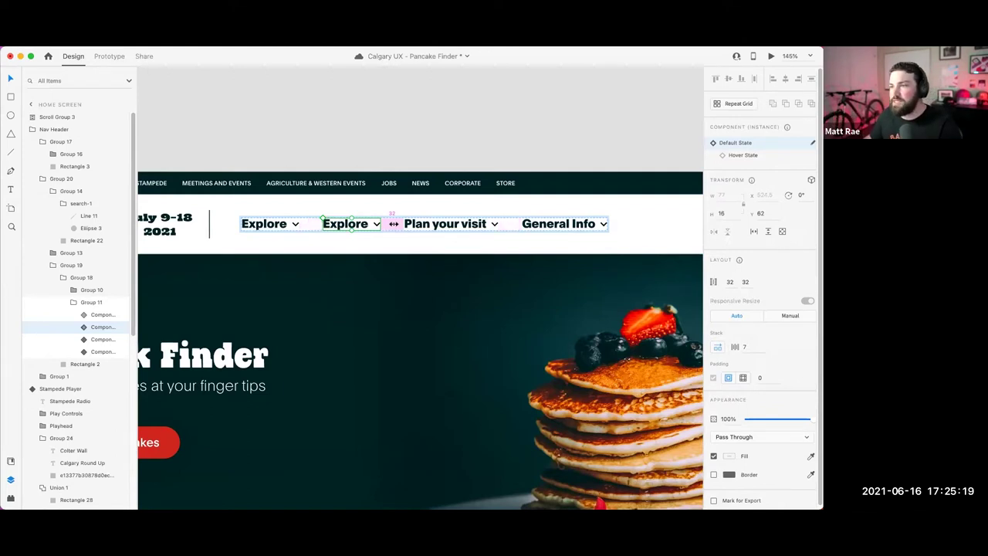
key("super+d")
key("super+d")
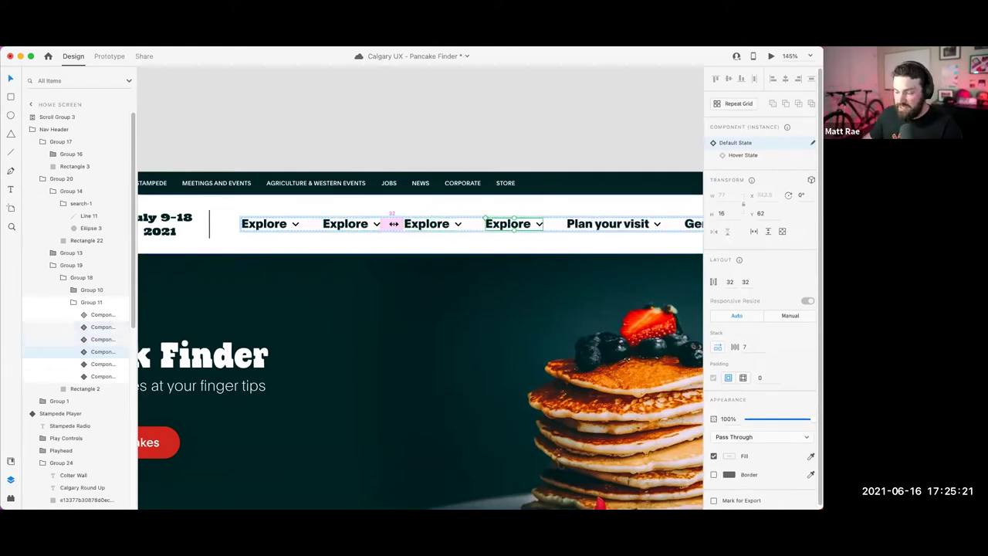
Step: Delete the three duplicated Explore items from the navigation header, keeping the original
key("Delete")
left_click(402, 227)
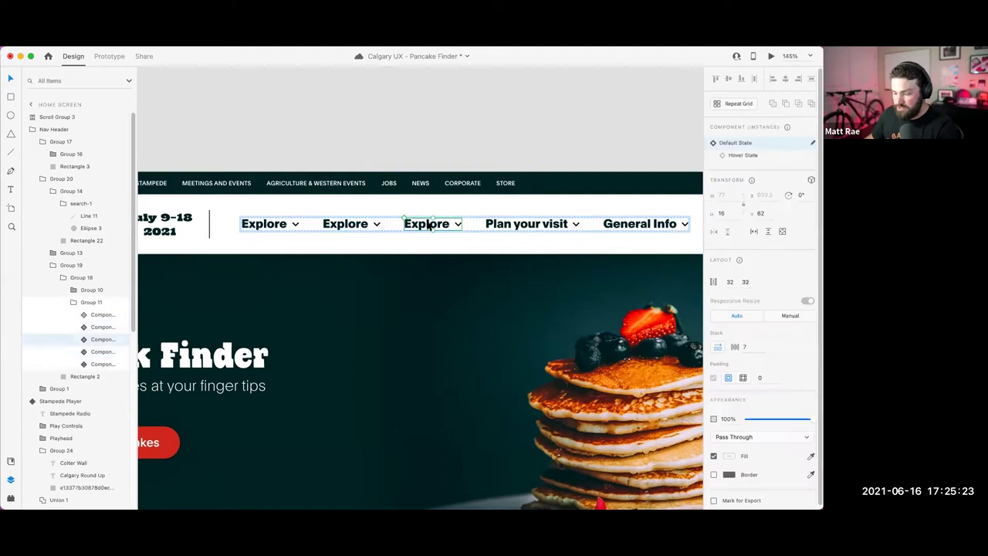
key("Delete")
left_click(354, 229)
key("Delete")
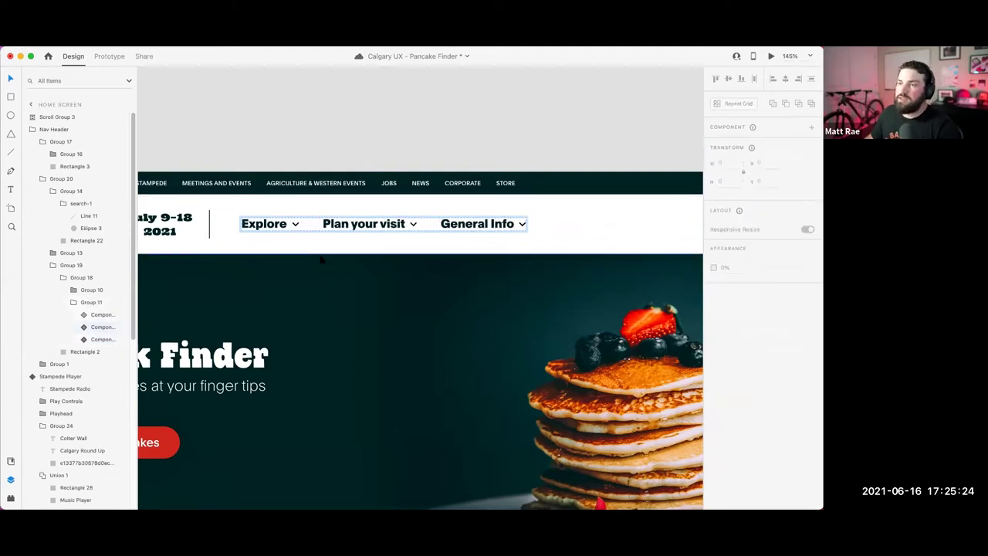
Step: Select the original Explore menu component, save the document and clear the selection
left_click(267, 230)
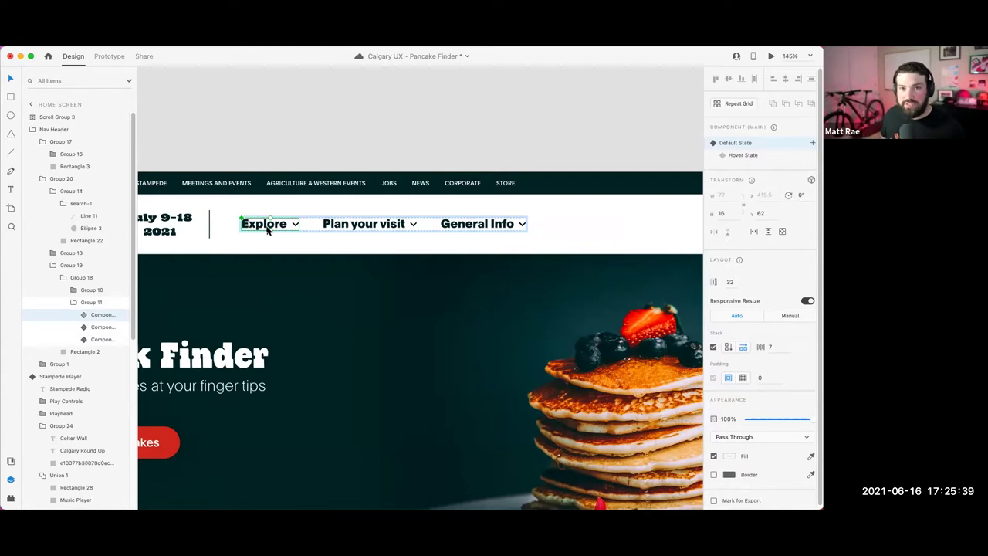
key("super+s")
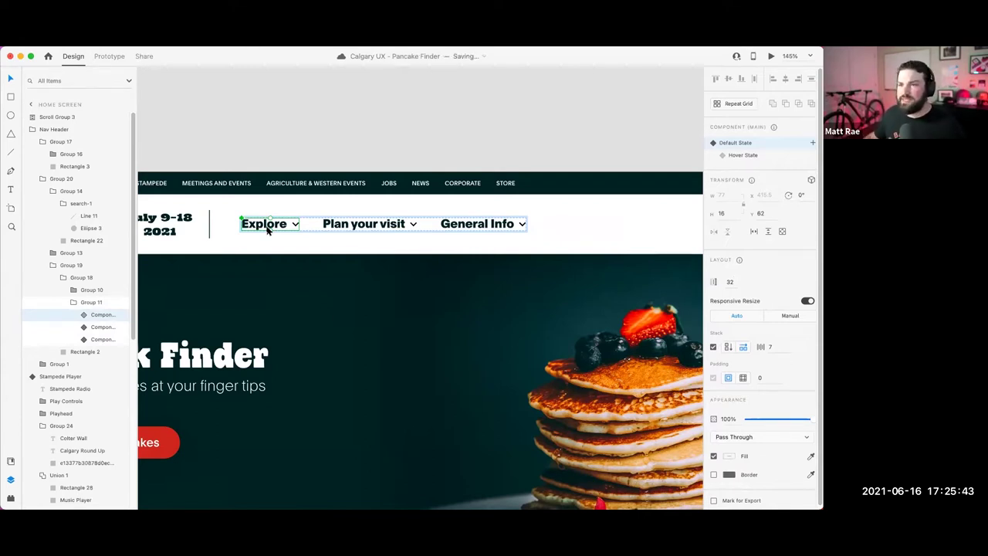
left_click(300, 151)
Step: Group the search bar, the scrolling breakfast list and the map element below the Pancake Breakfasts heading
scroll(302, 133, "down", 5)
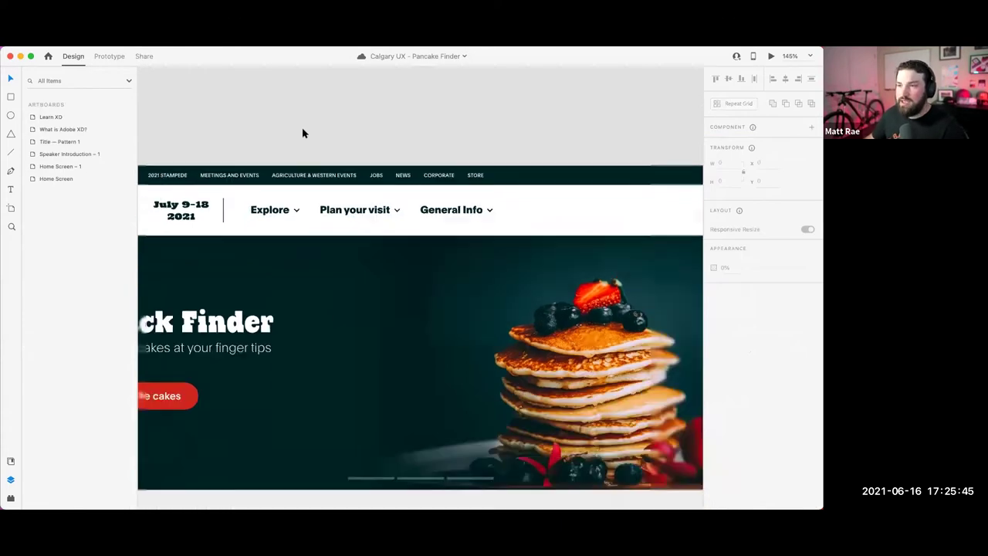
scroll(303, 133, "down", 5)
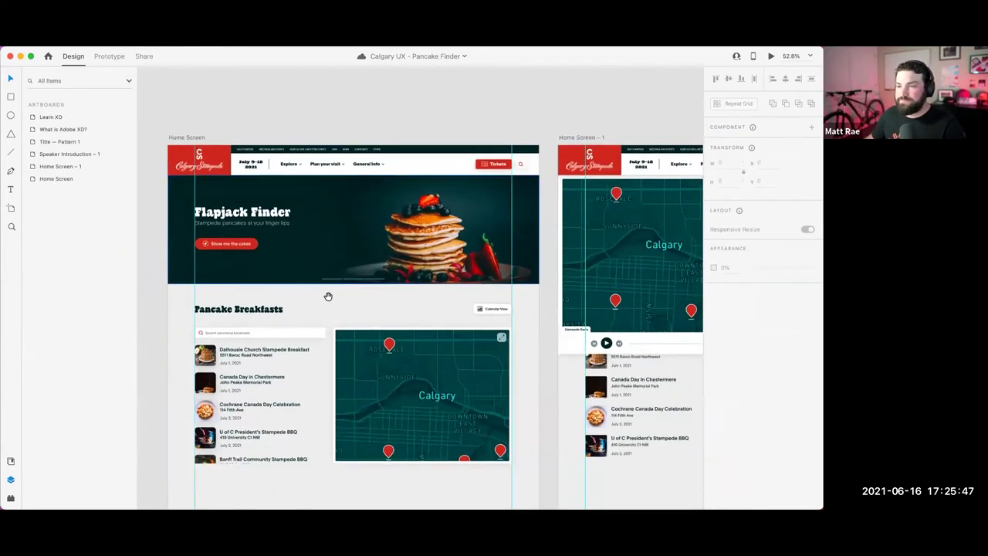
scroll(340, 240, "down", 1)
scroll(339, 240, "down", 2)
scroll(342, 214, "up", 5)
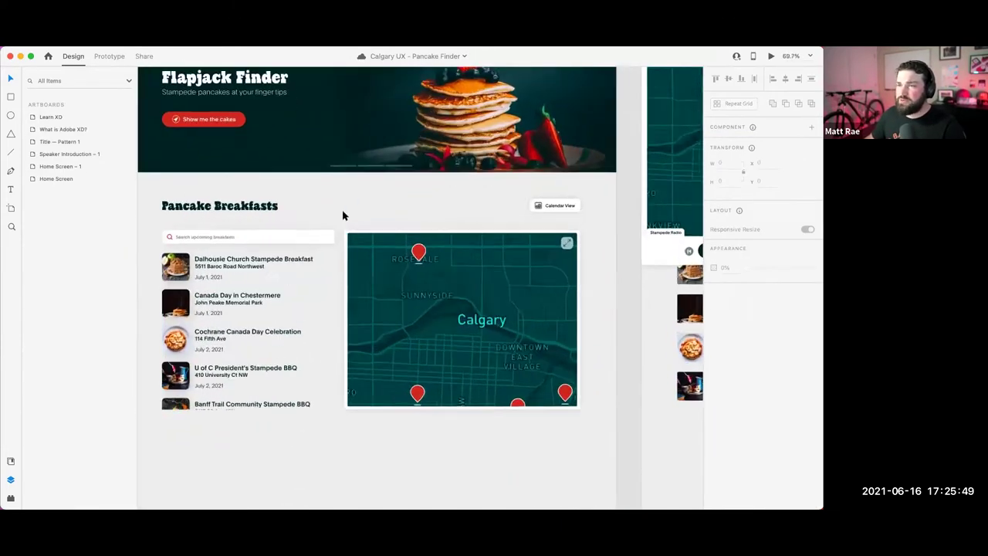
scroll(344, 207, "down", 2)
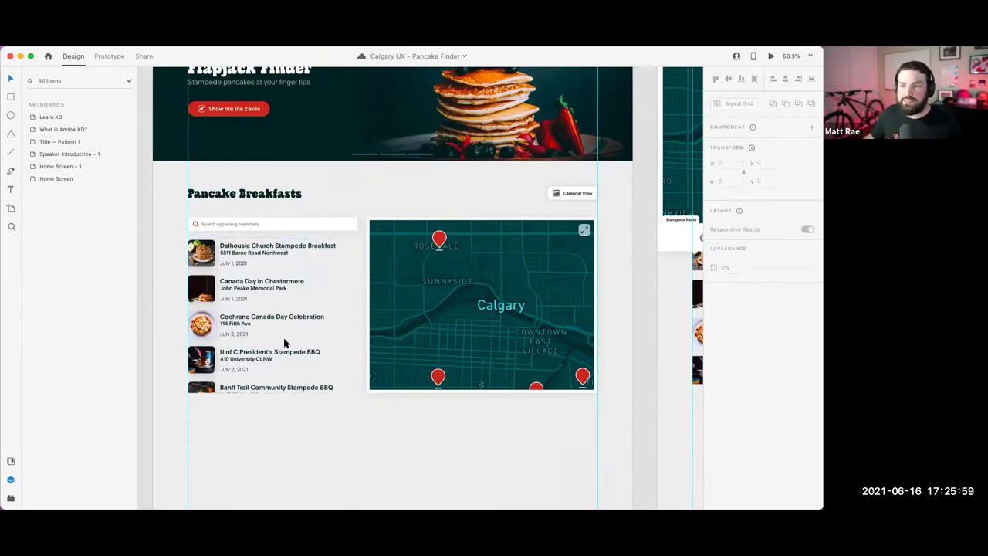
double_click(315, 249)
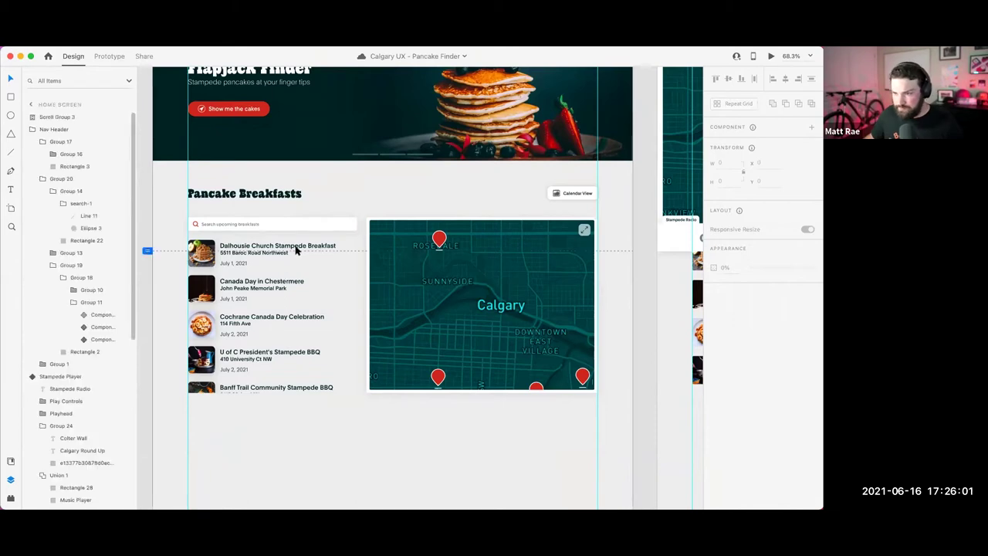
left_click(369, 207)
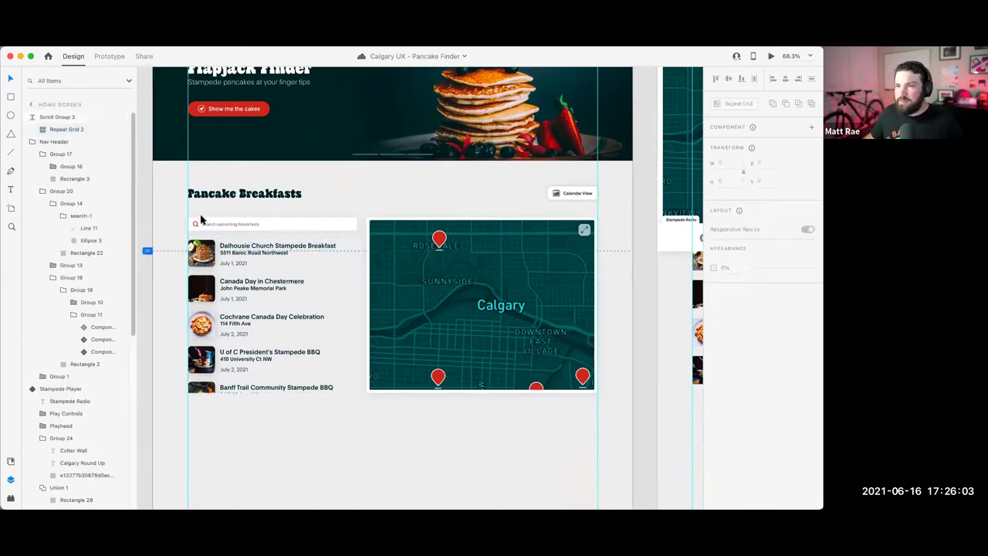
left_click_drag(173, 214, 618, 407)
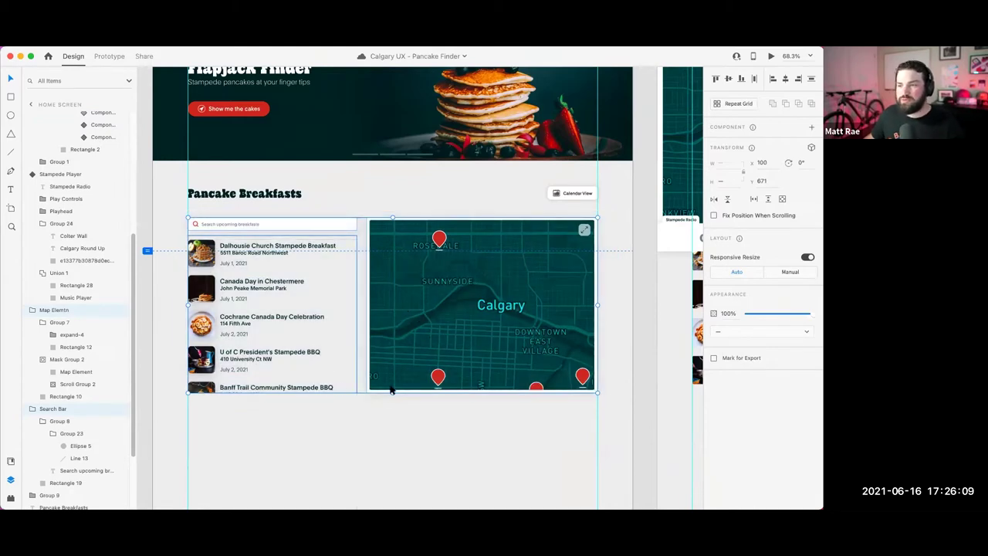
right_click(380, 305)
left_click(407, 352)
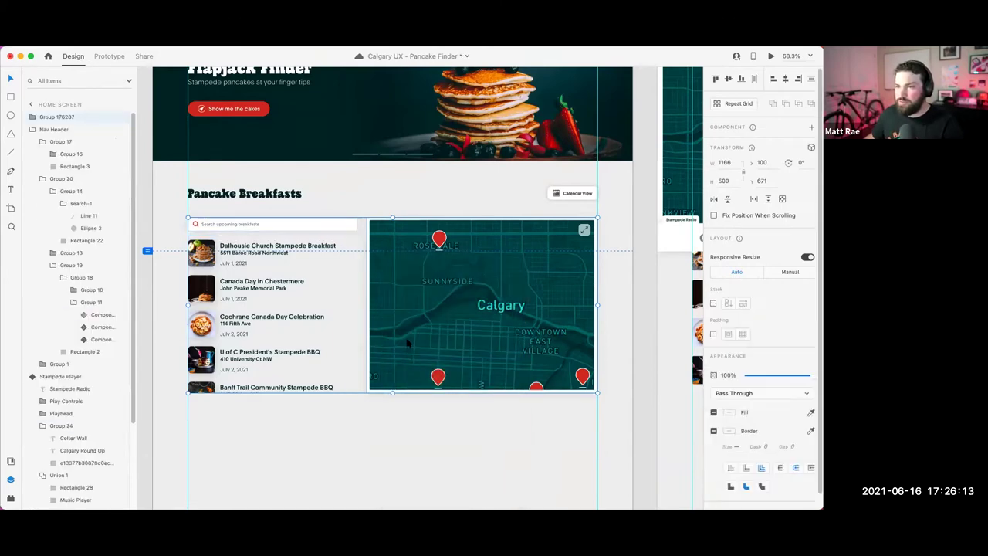
Step: Rename the new group as Map Section
double_click(68, 116)
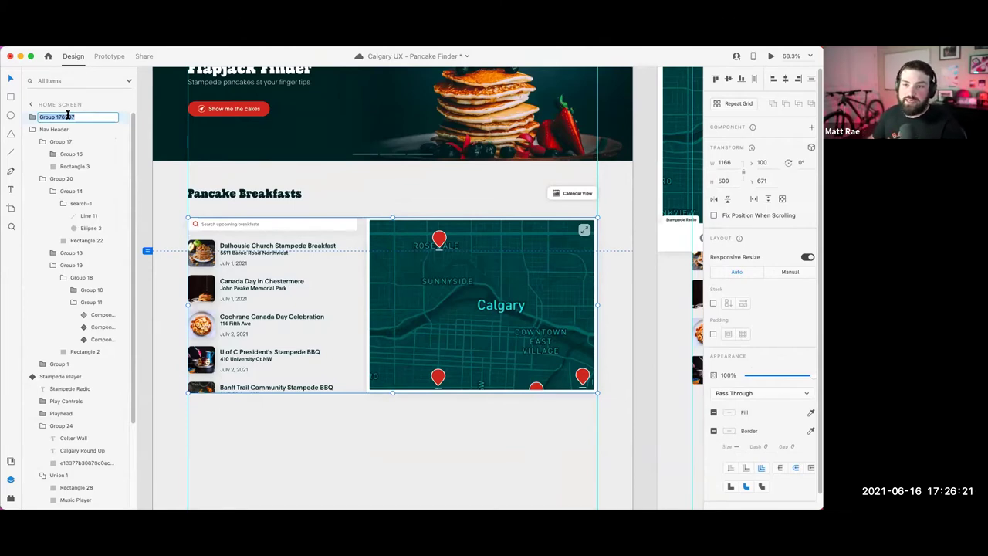
scroll(97, 313, "down", 1)
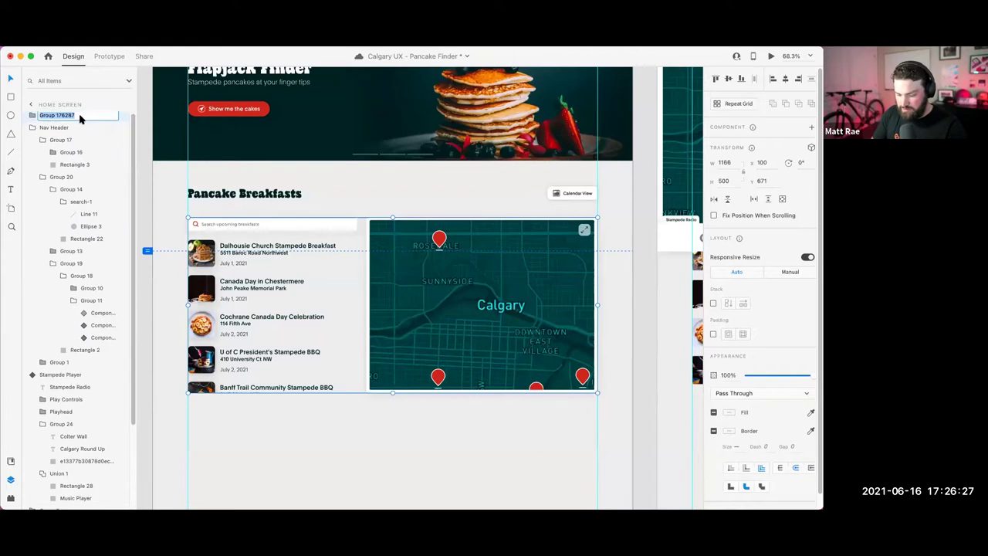
type("Map Section")
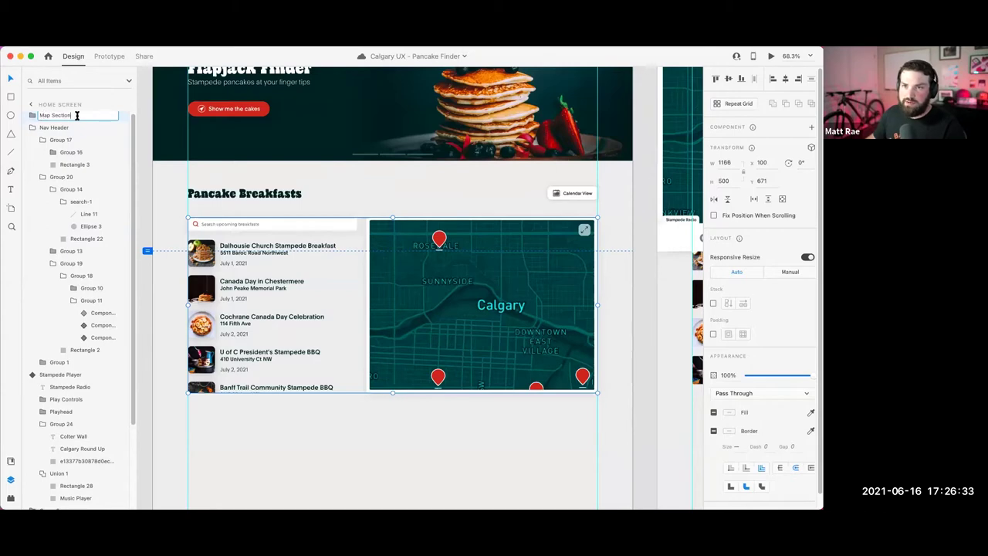
key("Return")
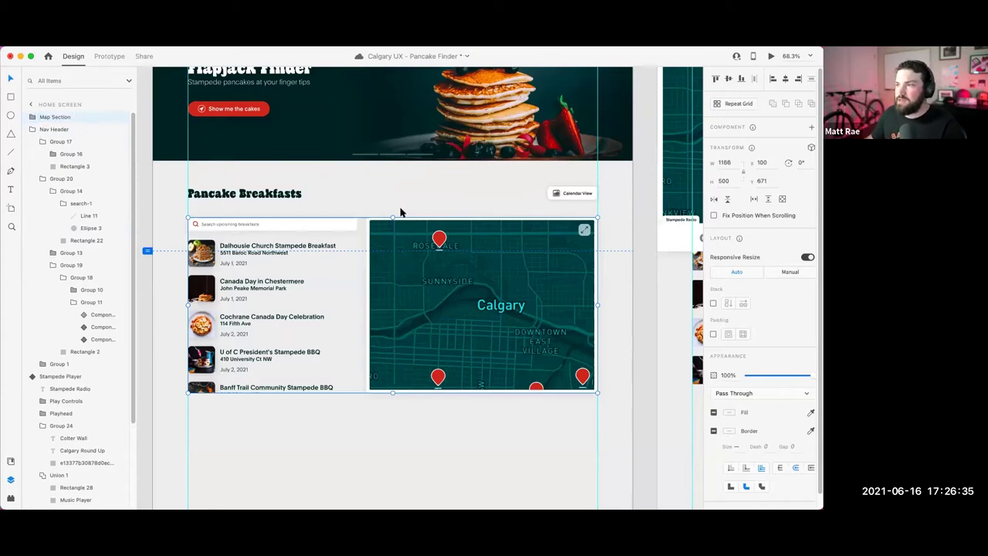
Step: Convert the Map Section group into a main component
scroll(374, 200, "up", 3)
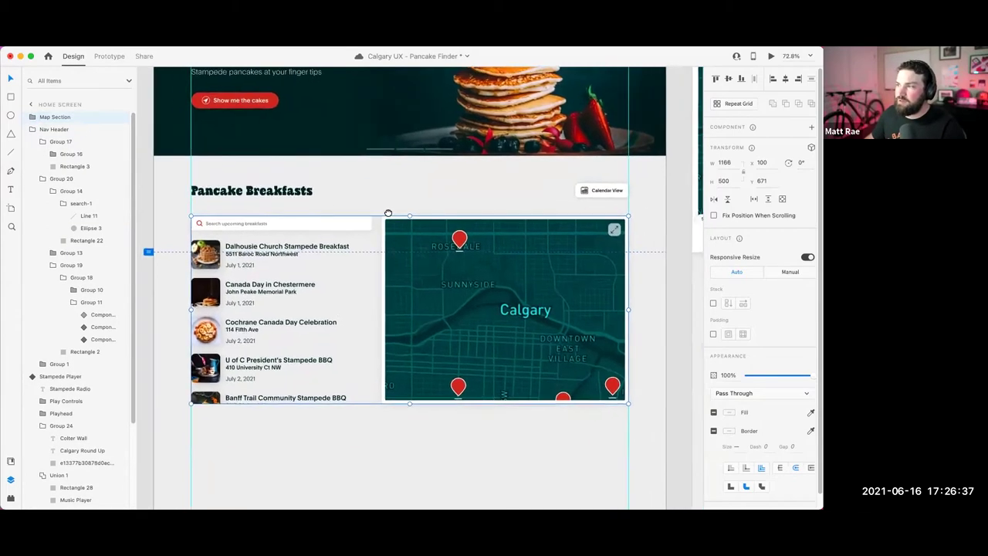
scroll(396, 216, "up", 3)
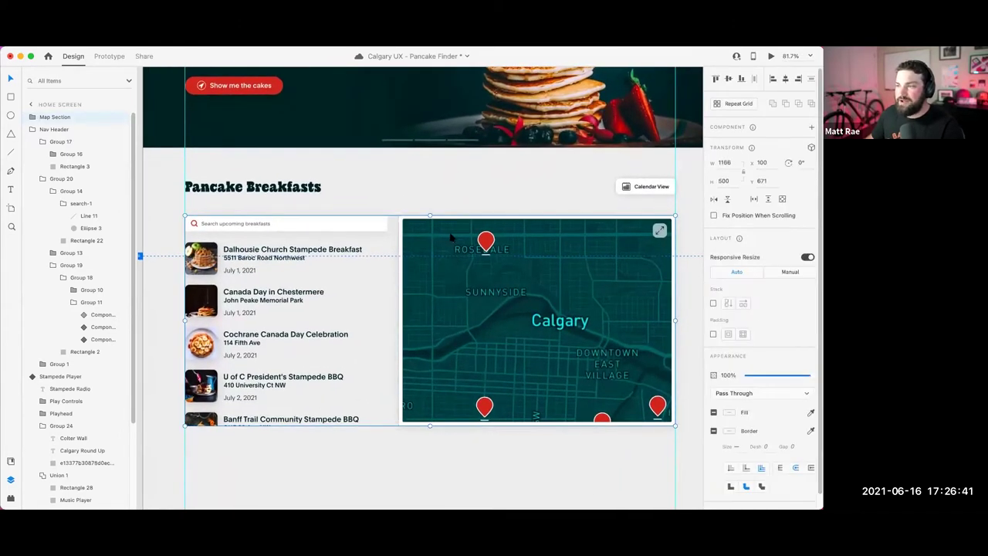
right_click(452, 235)
left_click(497, 365)
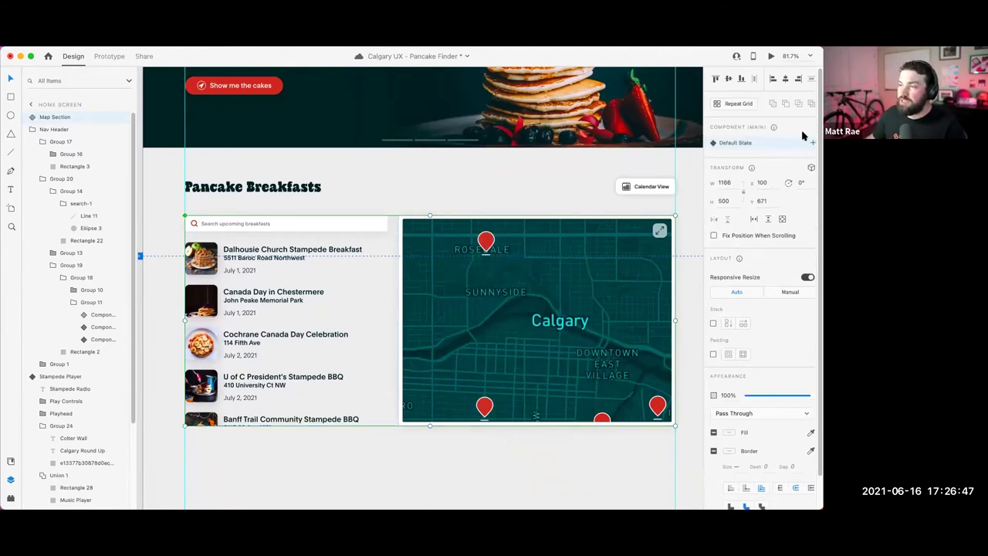
Step: Check for the Map Section component in the document assets, return to the layers and save the document
left_click(10, 461)
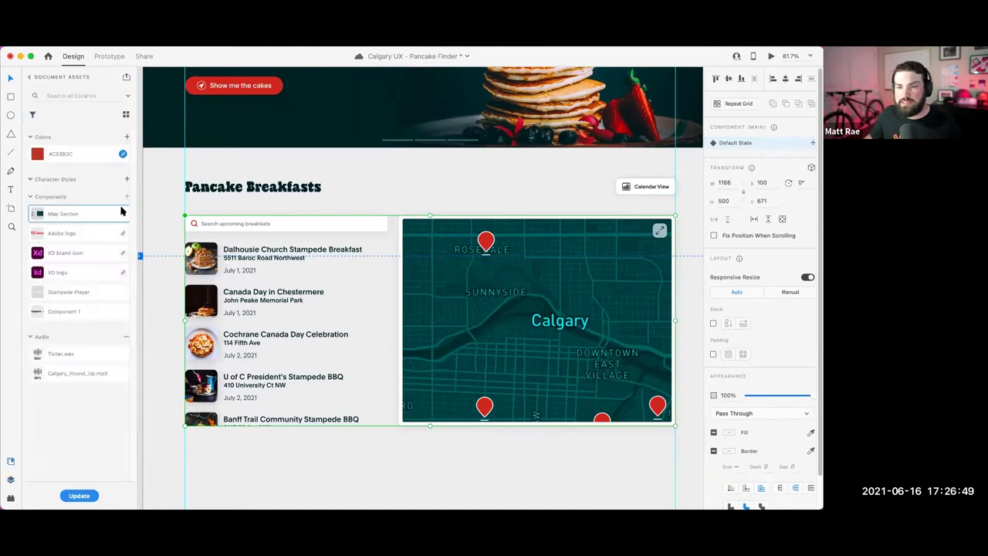
left_click(12, 480)
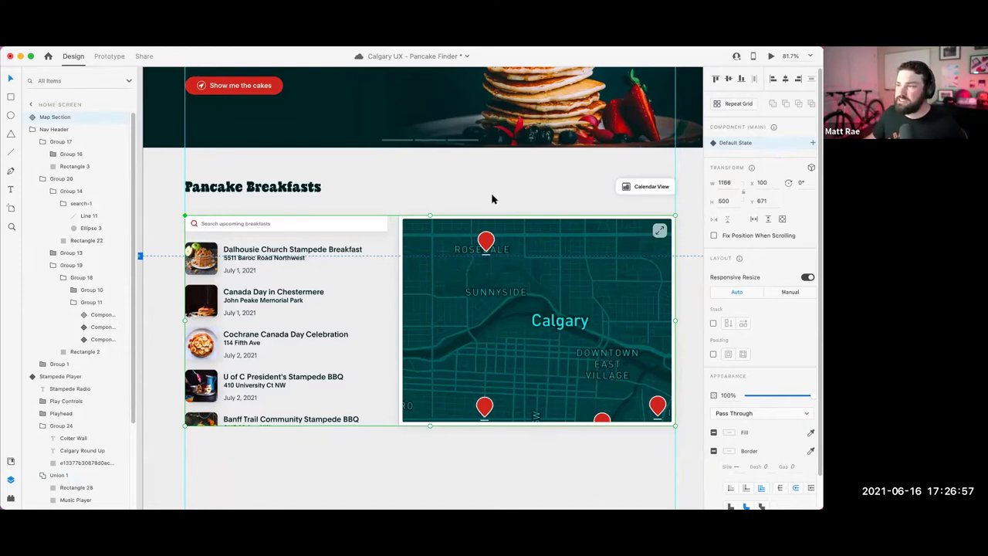
key("super+s")
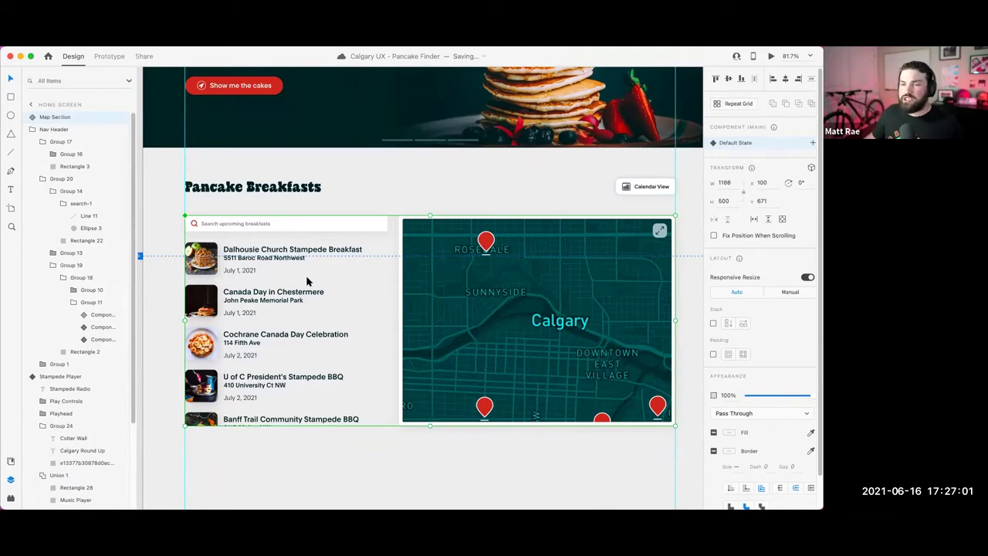
Step: Preview the Home Screen prototype, scroll the page and the Calgary map to test them, and close the preview
left_click(769, 57)
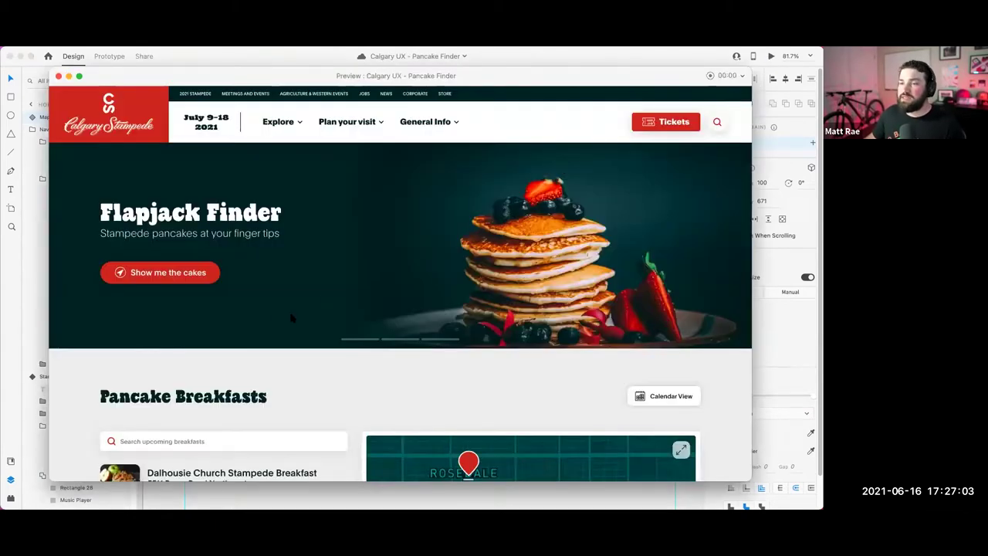
scroll(74, 318, "down", 6)
scroll(221, 300, "down", 3)
scroll(221, 301, "up", 5)
scroll(488, 275, "up", 2)
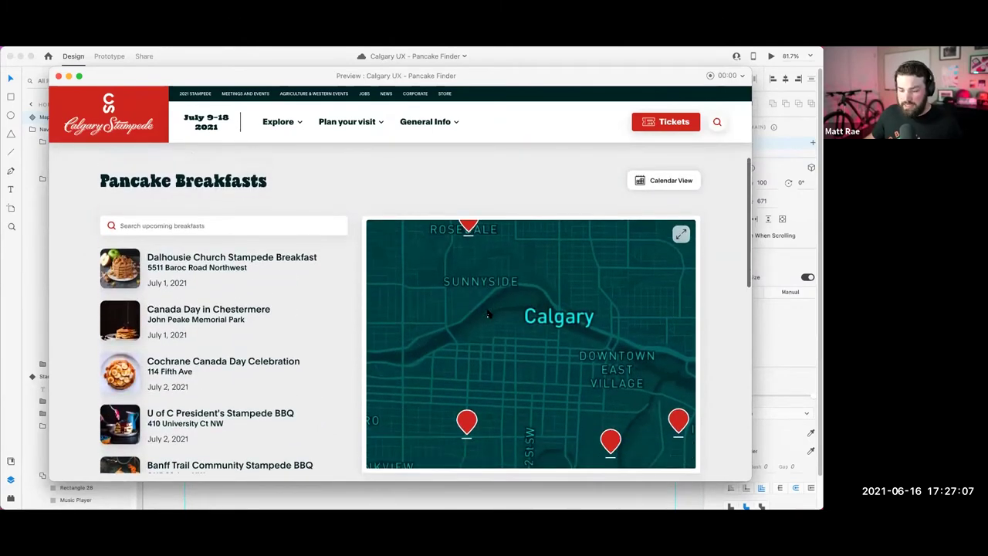
left_click(59, 77)
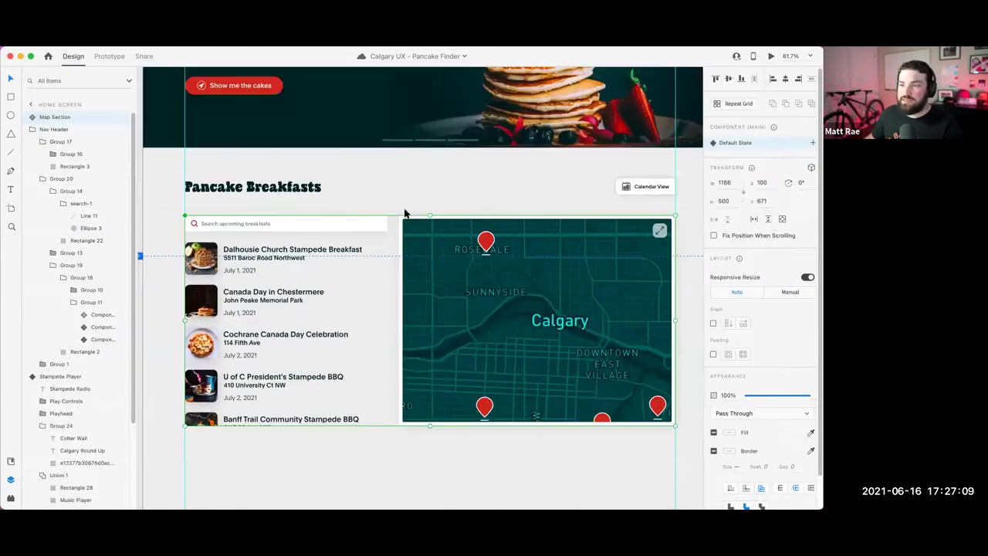
scroll(404, 212, "down", 5)
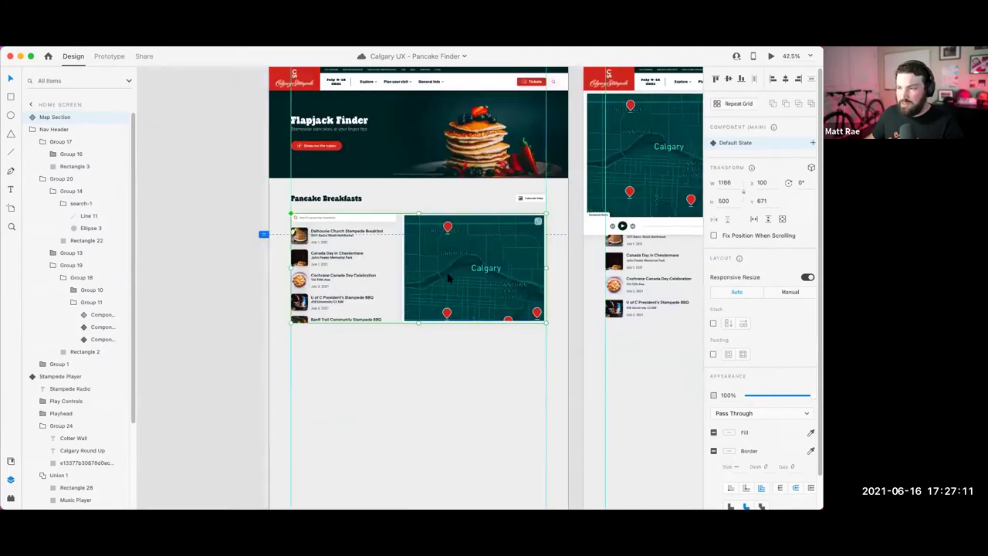
Step: Duplicate the Map Section component and place the copy directly below the original on the Home Screen
key("super+d")
left_click_drag(463, 305, 463, 430)
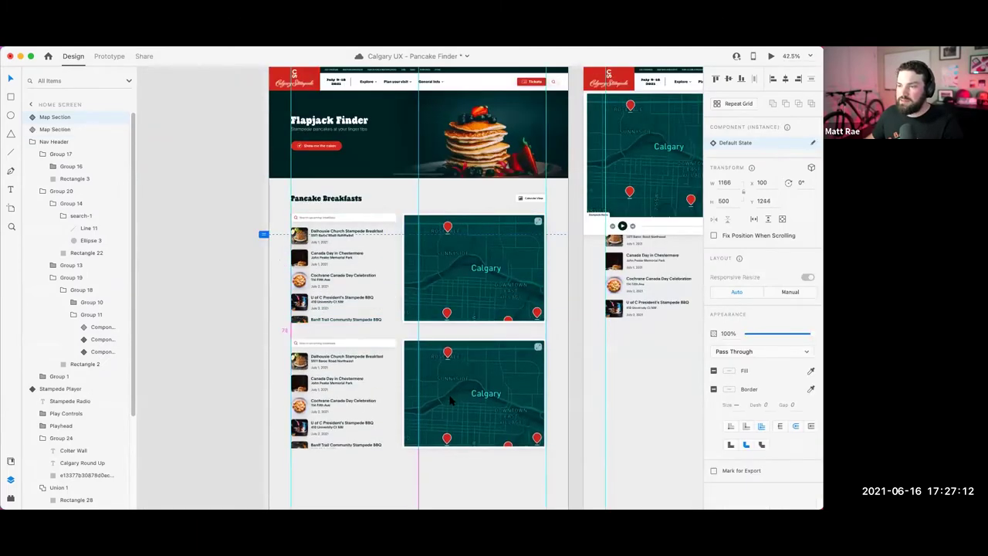
Step: Preview the Home Screen with both map sections, then close the preview and delete the lower copy
left_click(771, 57)
scroll(78, 322, "down", 15)
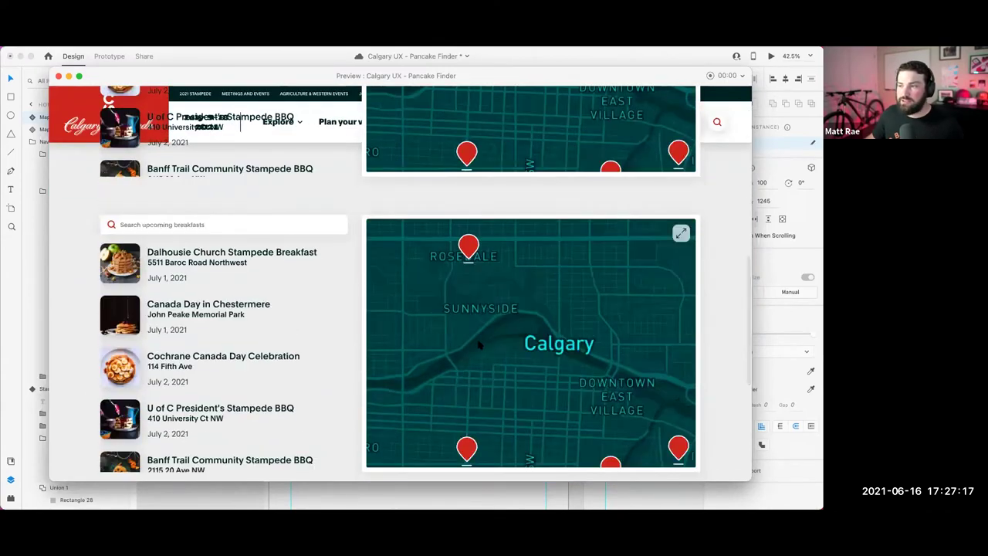
scroll(365, 336, "up", 3)
scroll(716, 373, "down", 2)
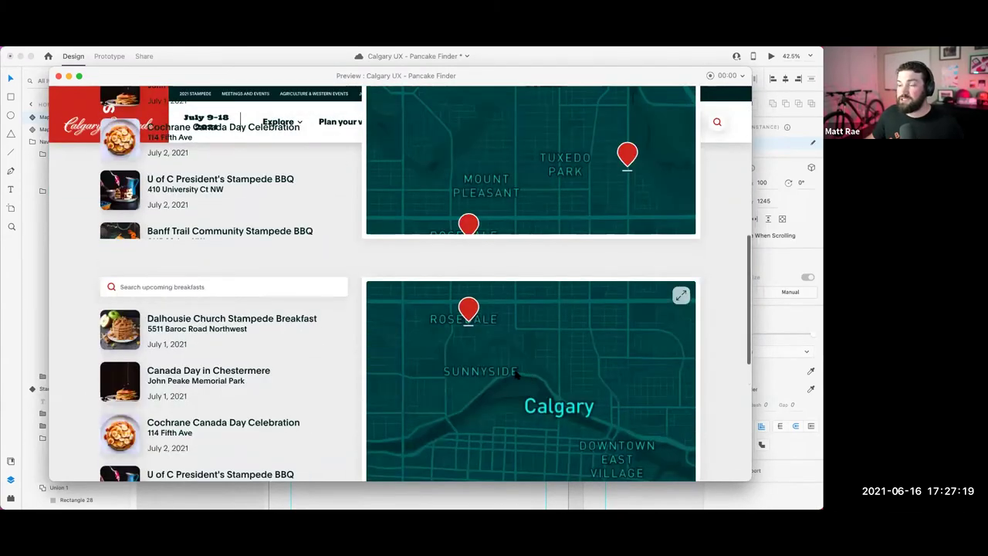
key("super+w")
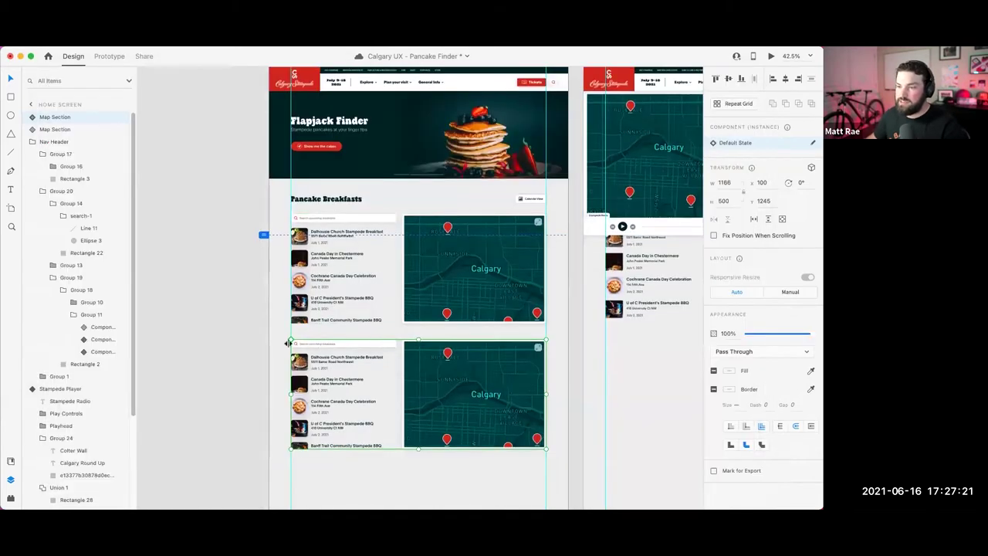
key("Delete")
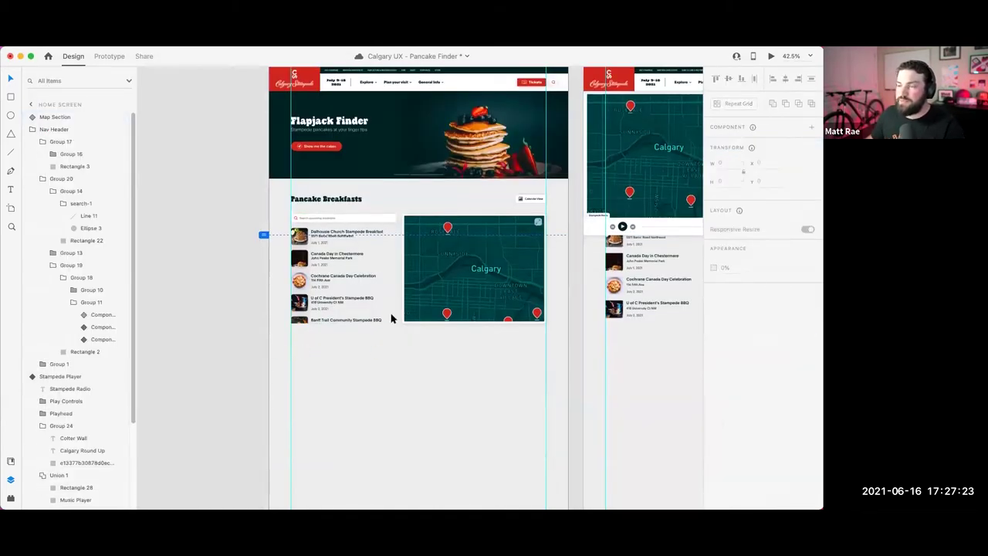
Step: Group the image, title, address and date of the Dalhousie Church Stampede Breakfast entry inside the list's repeat grid
scroll(444, 202, "up", 3)
scroll(444, 183, "down", 1)
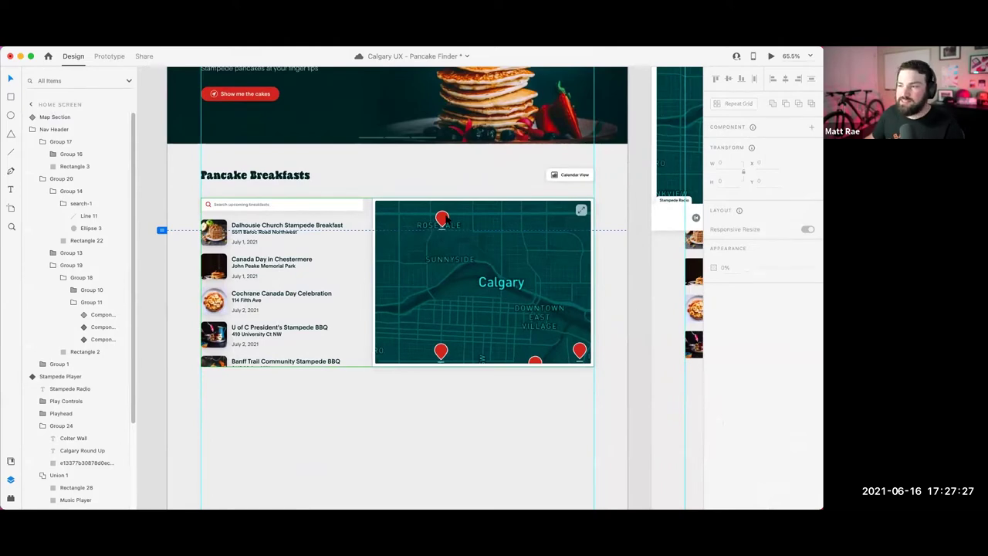
left_click(442, 219)
left_click(445, 184)
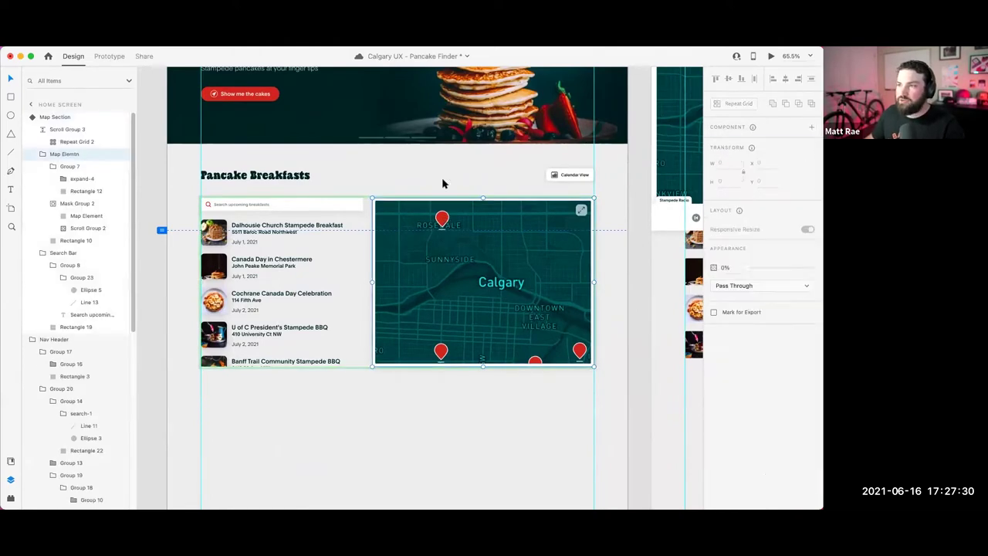
double_click(287, 223)
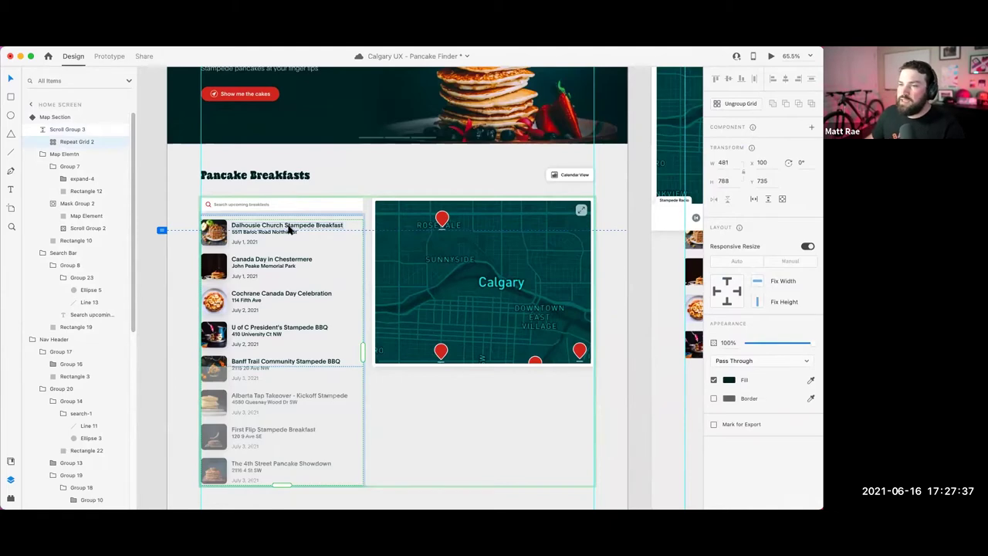
double_click(216, 230)
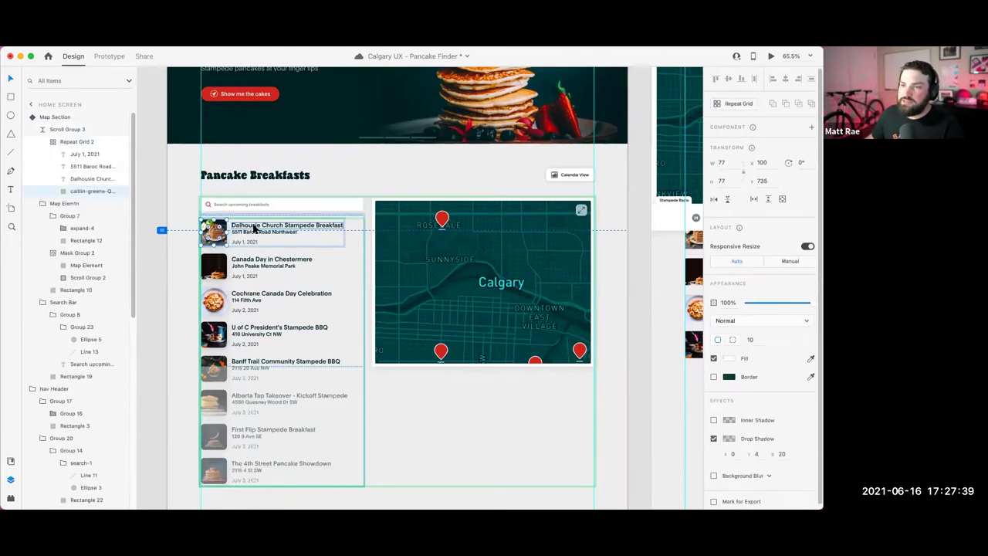
left_click(255, 226)
left_click(253, 233, "shift")
left_click(248, 242, "shift")
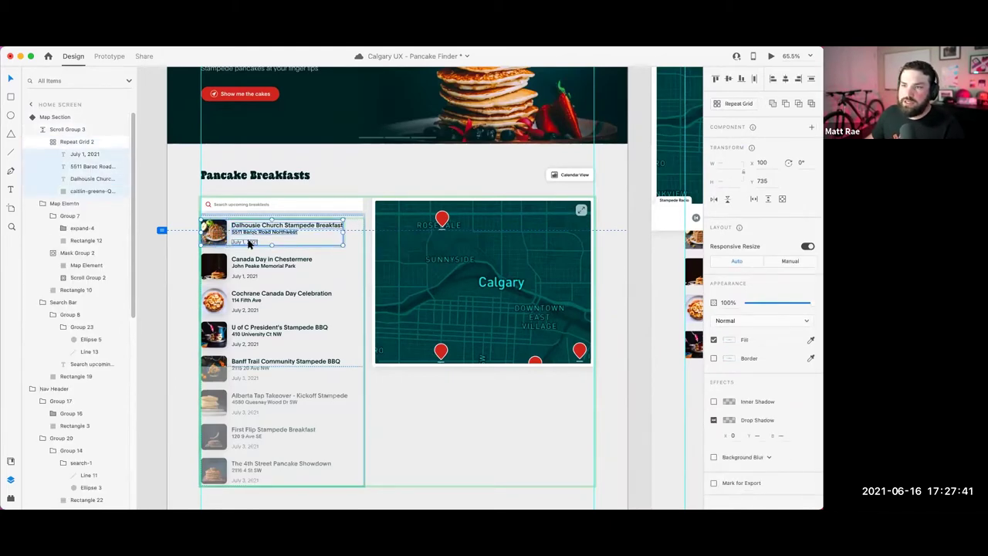
key("super+g")
Step: Rename the new group in the repeat grid as Pancake Row
double_click(80, 154)
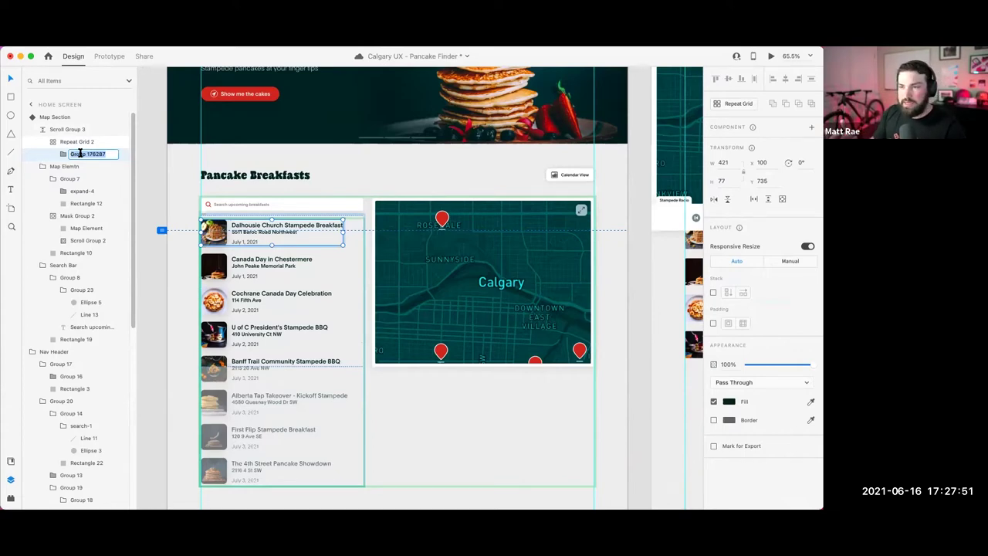
type("Pancake Row")
key("Return")
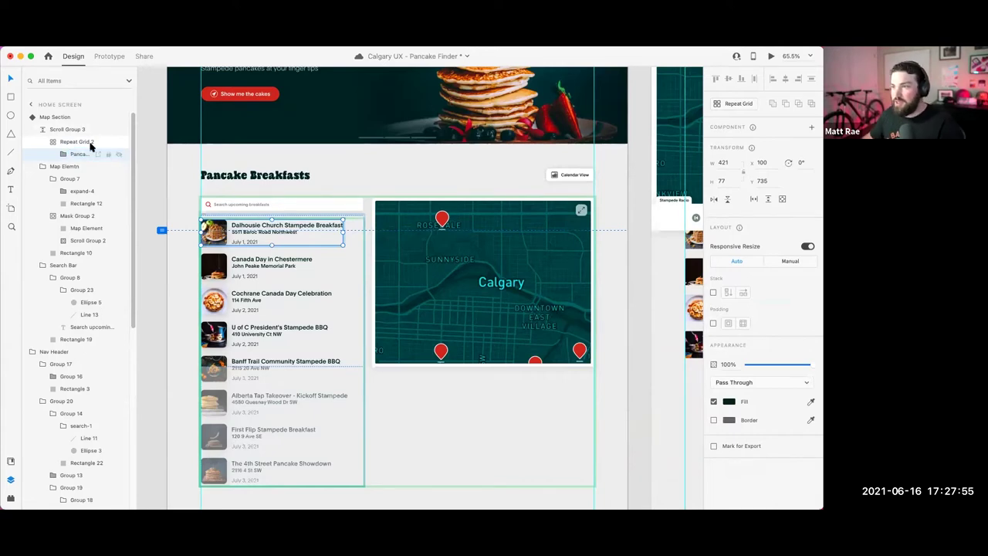
Step: Drill into the map's scroll group to inspect the pin-location group of the Rosedale pin, then deselect it
left_click(442, 221)
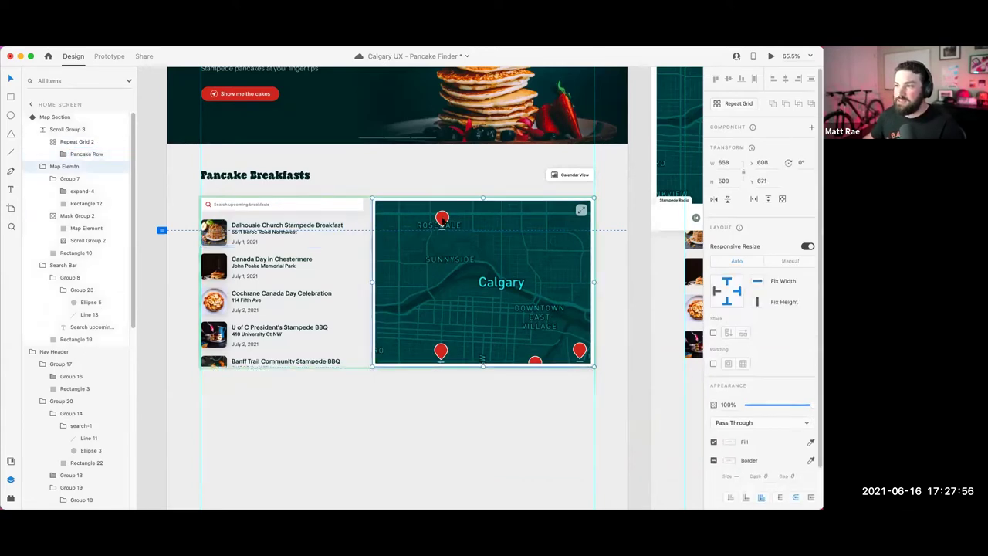
double_click(442, 221)
double_click(441, 220)
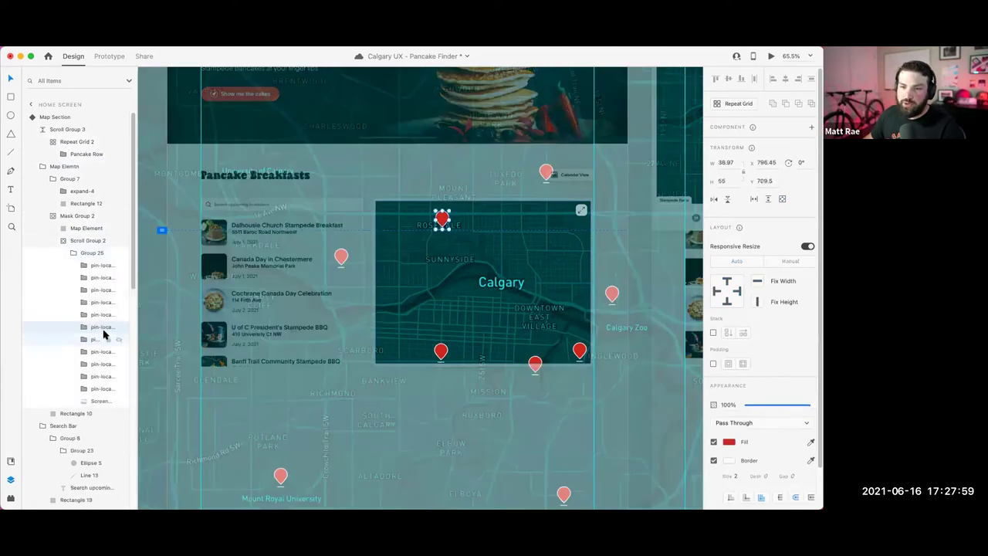
double_click(96, 328)
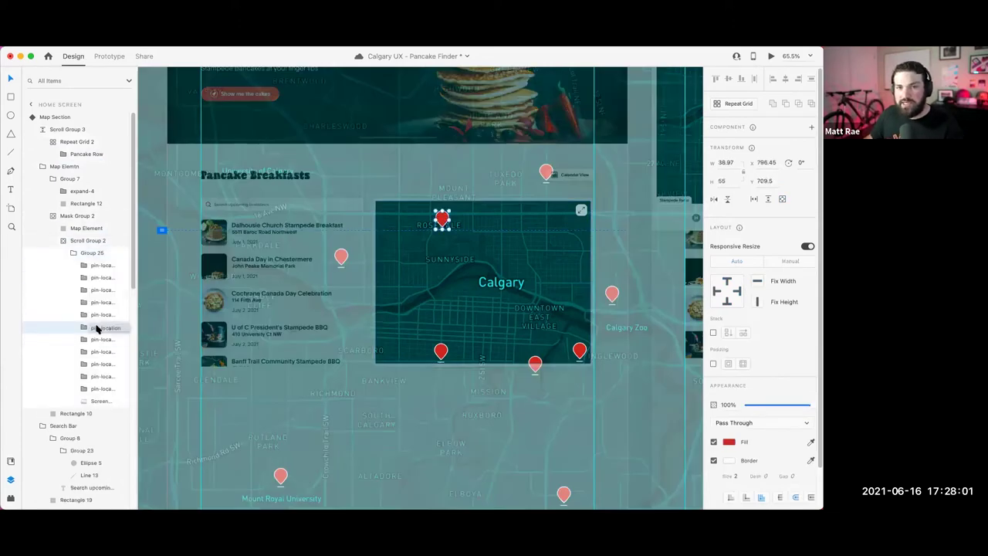
scroll(610, 324, "down", 5)
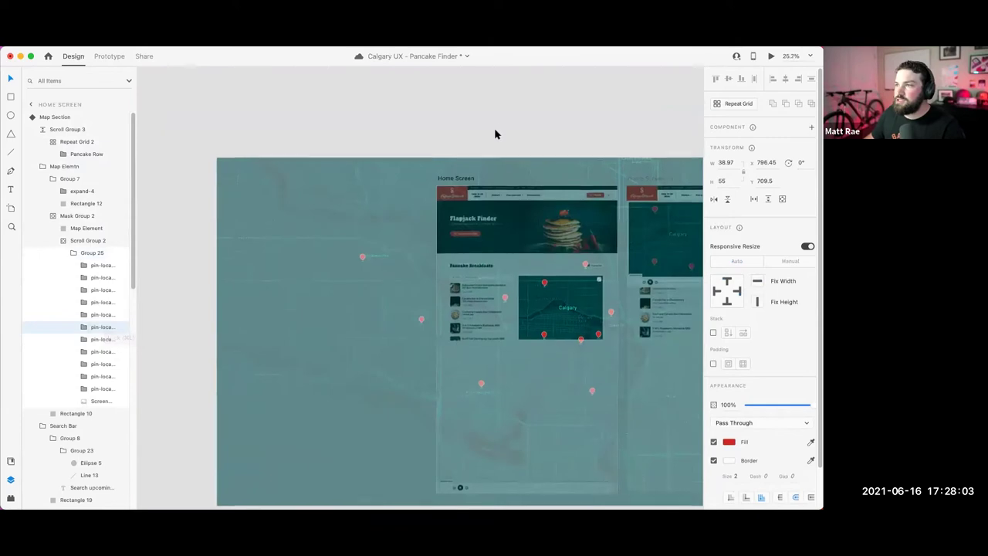
left_click(519, 126)
left_click_drag(545, 141, 353, 104)
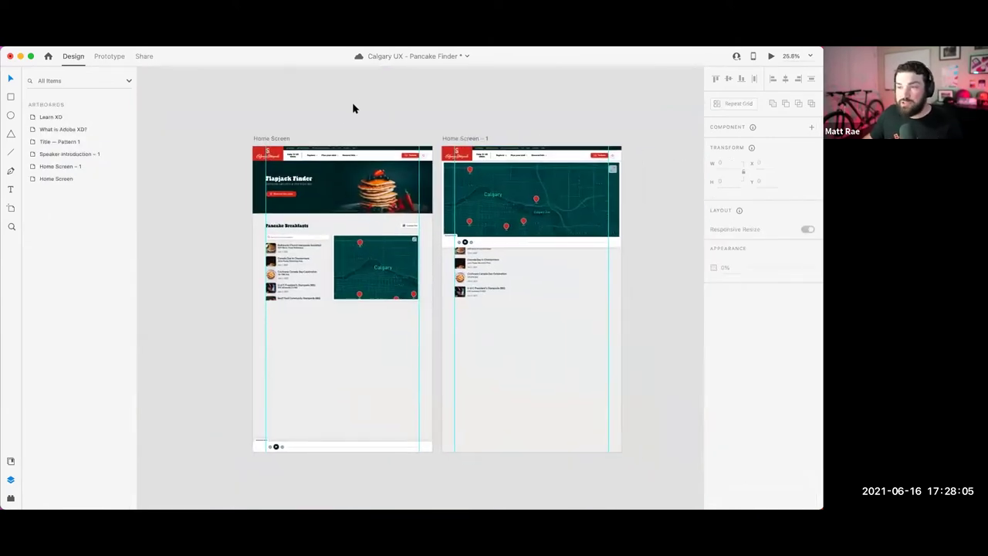
Step: Examine the Pancake Row group in the breakfast list and an off-frame pin inside the map's scroll group
scroll(324, 265, "up", 5)
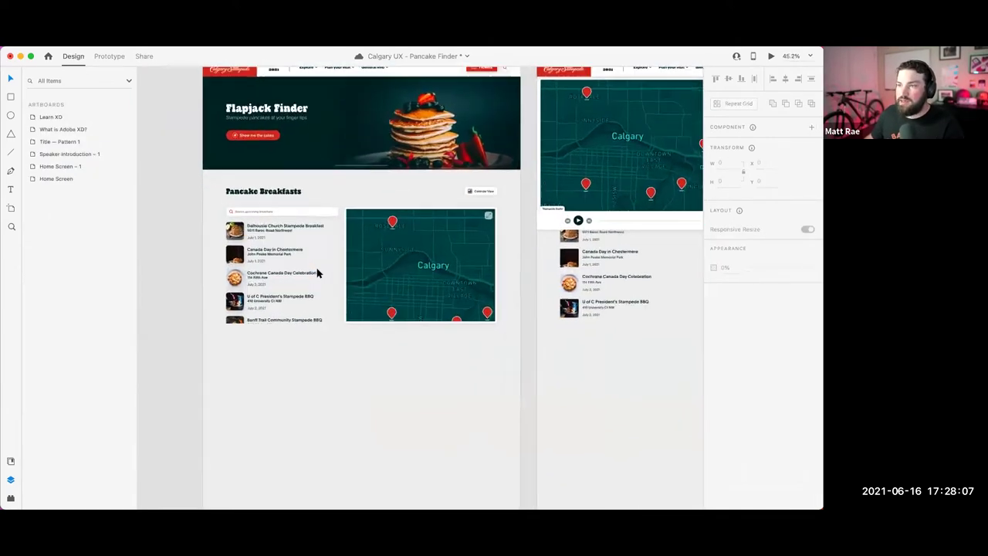
left_click(268, 221)
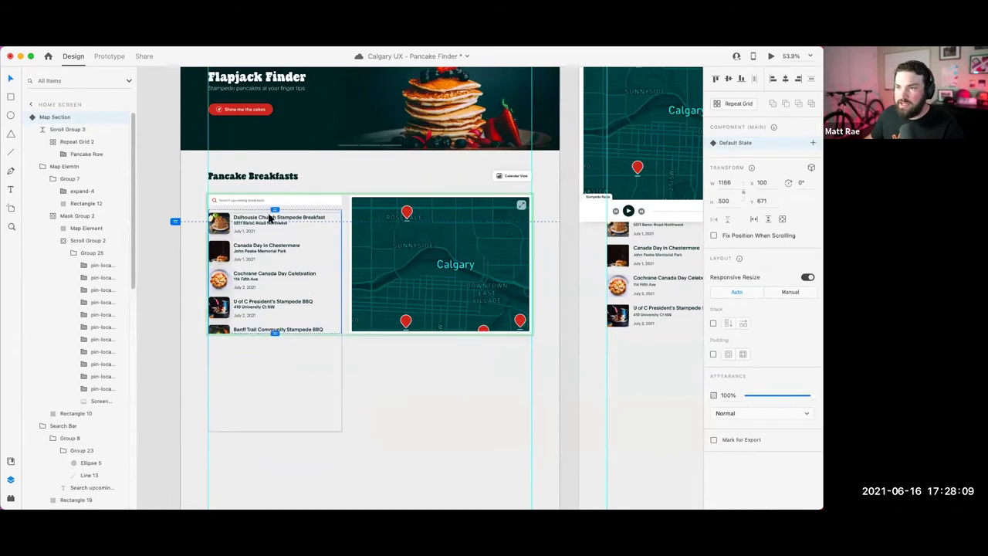
double_click(269, 220)
double_click(269, 219)
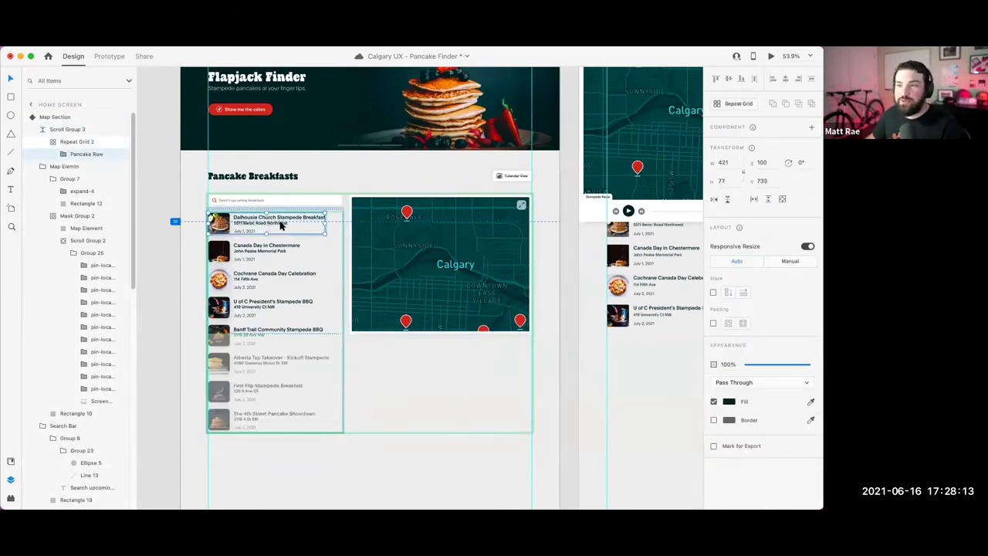
left_click(423, 268)
double_click(423, 268)
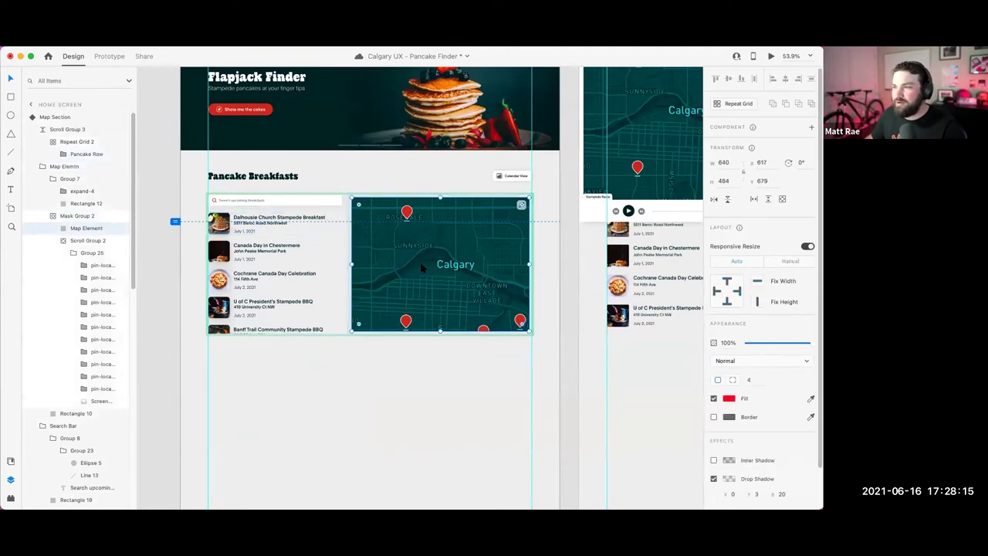
double_click(423, 274)
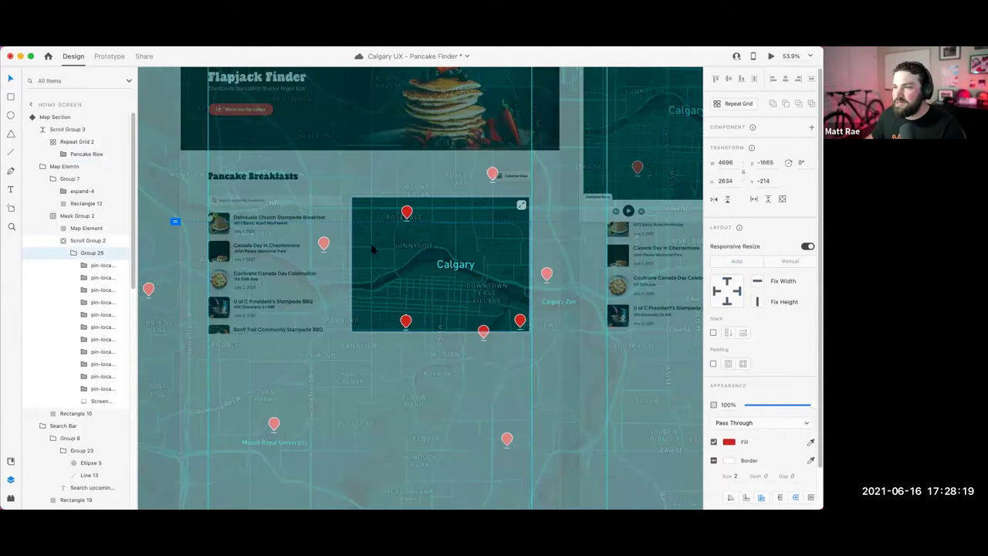
left_click(324, 244)
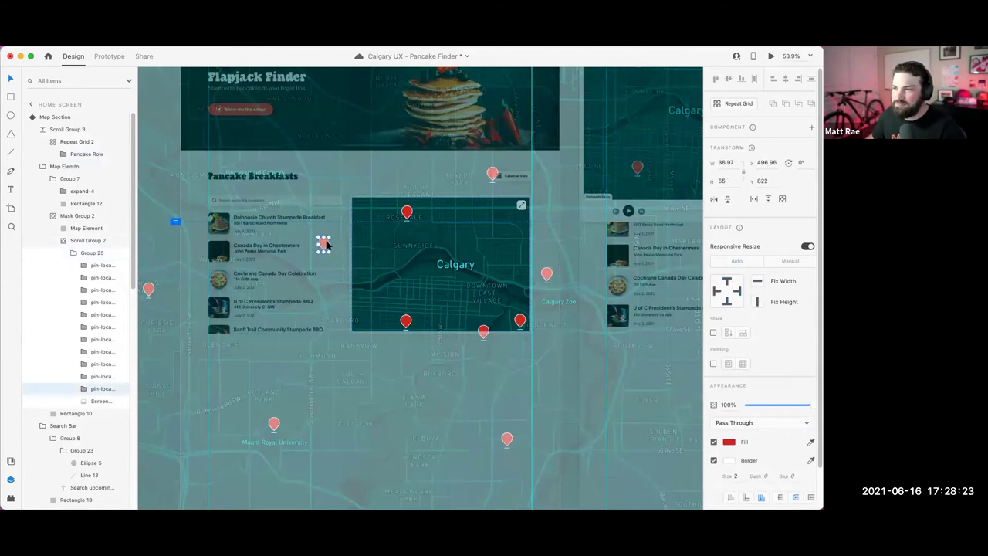
scroll(328, 243, "down", 5)
left_click(362, 99)
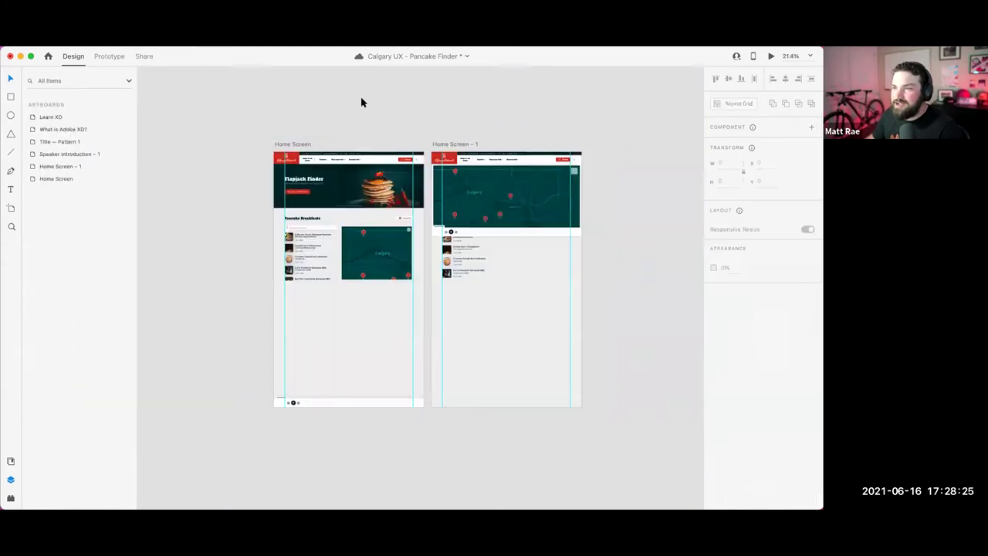
scroll(321, 230, "up", 5)
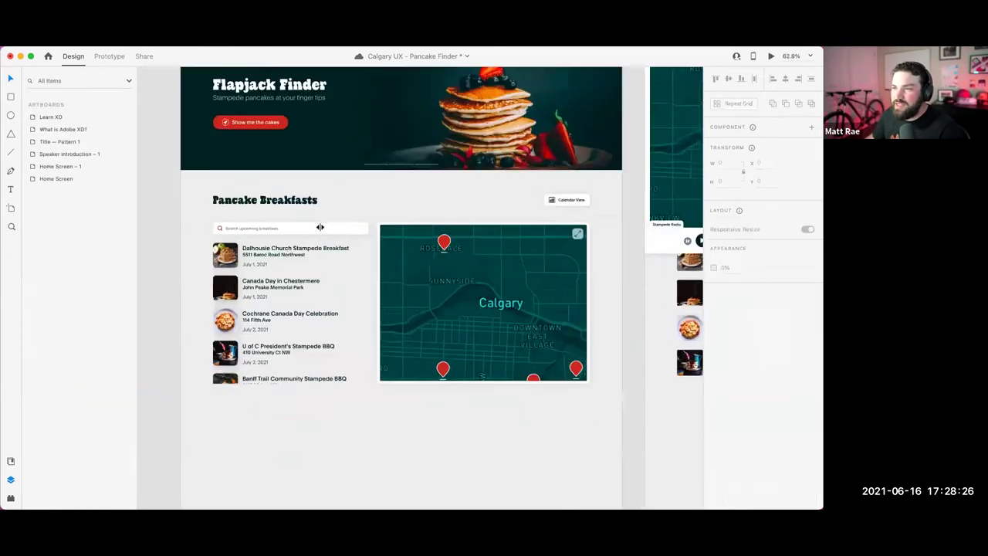
Step: Add a new state named Dalhousie to the Map Section main component
left_click(272, 251)
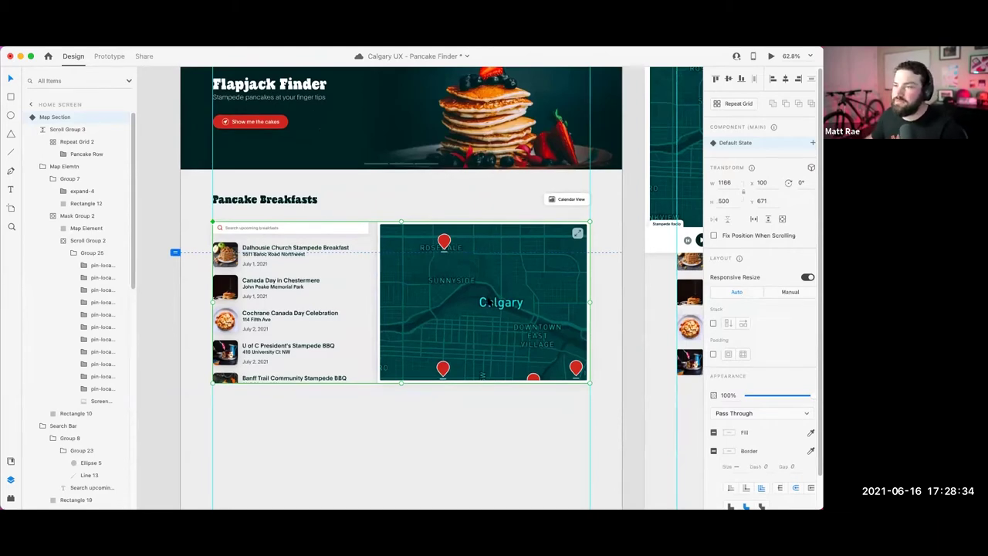
double_click(257, 251)
left_click(333, 223)
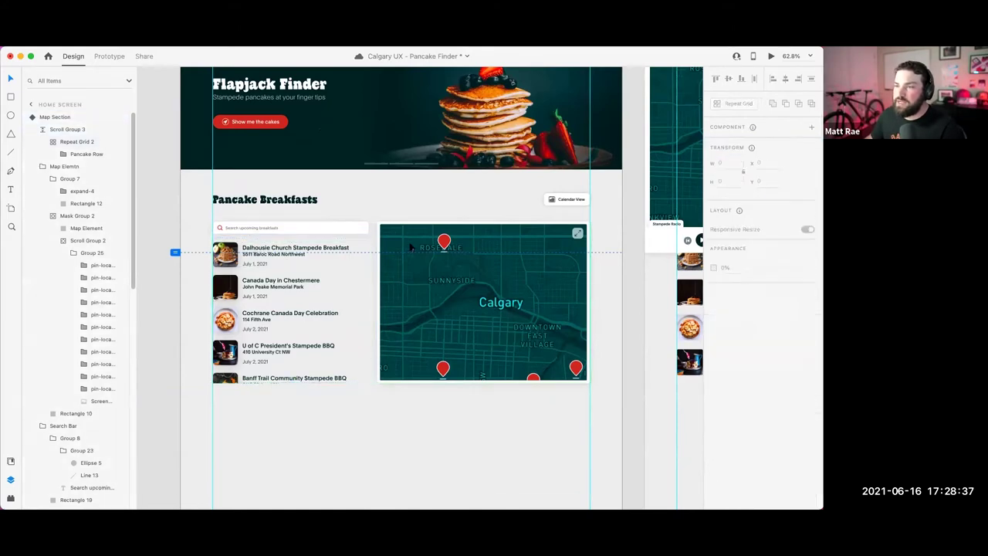
left_click(812, 143)
left_click(763, 149)
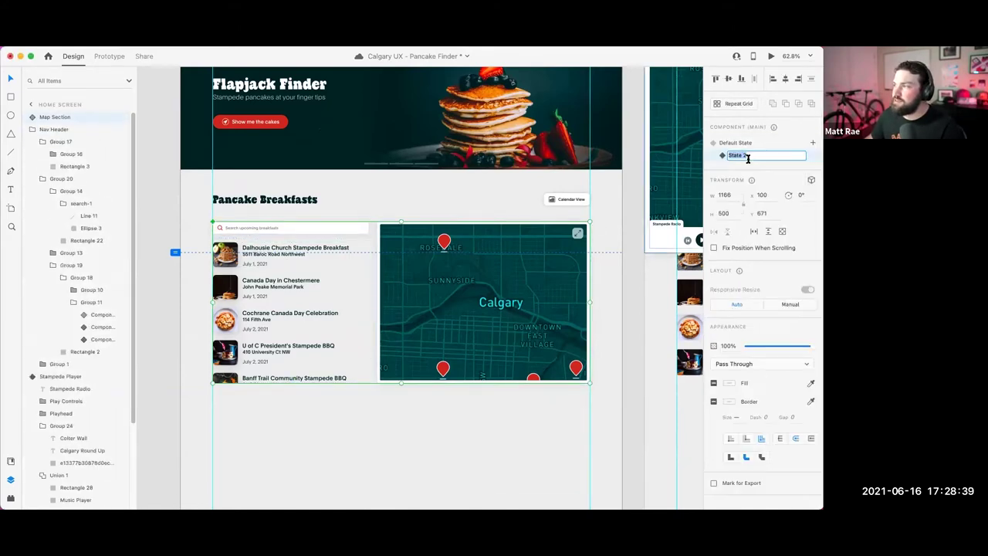
type("Dalhousie")
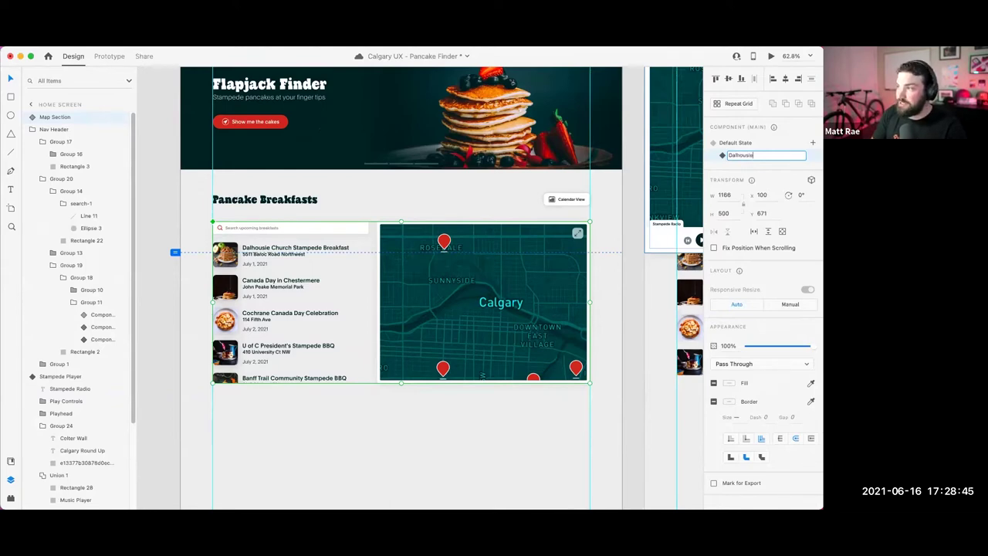
key("Return")
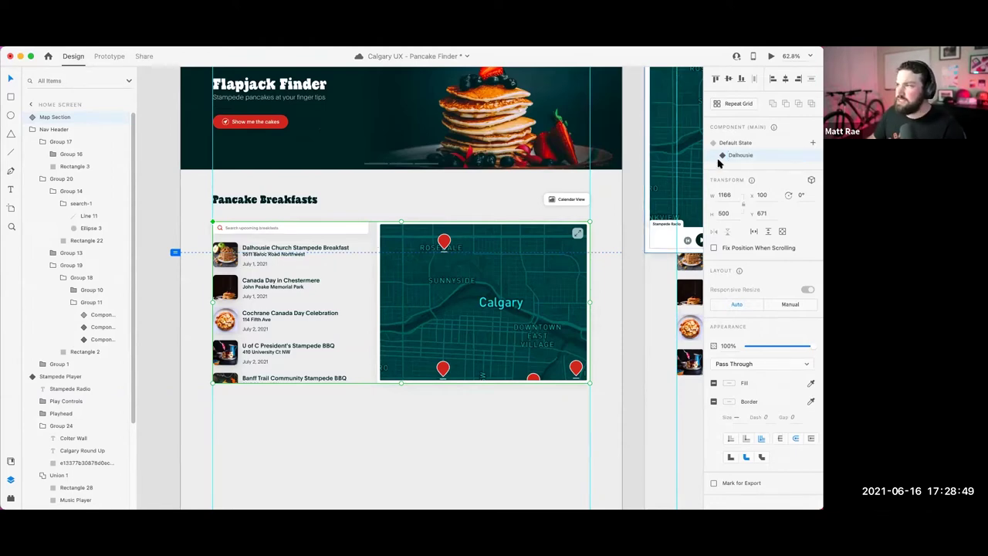
Step: Switch the Map Section between its Default State and Dalhousie state to compare them, ending on the Default State
left_click(745, 145)
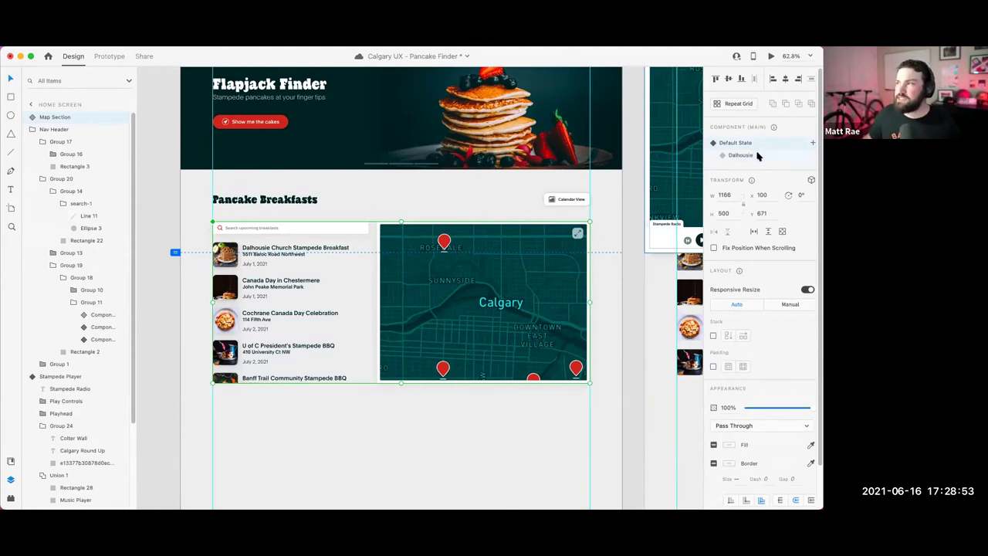
left_click(757, 156)
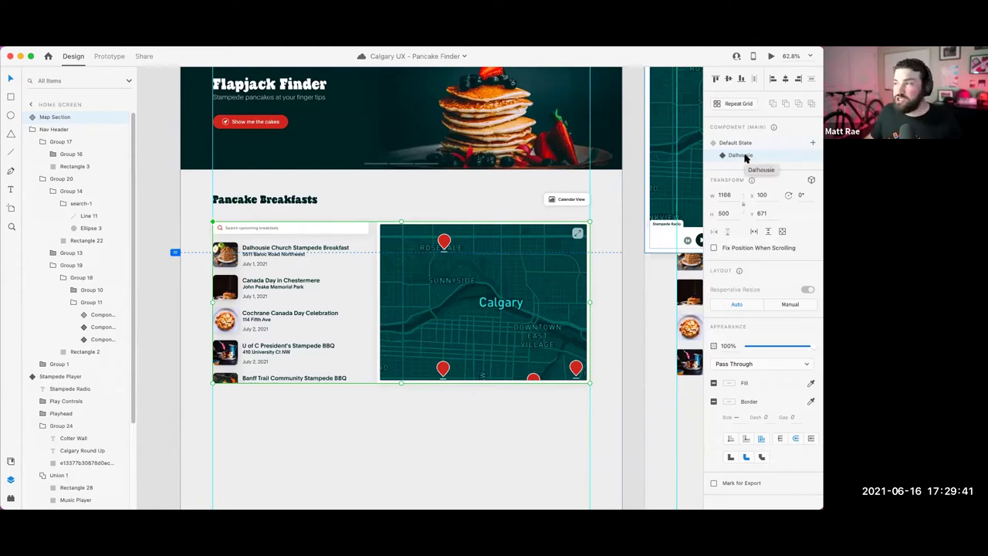
left_click(743, 143)
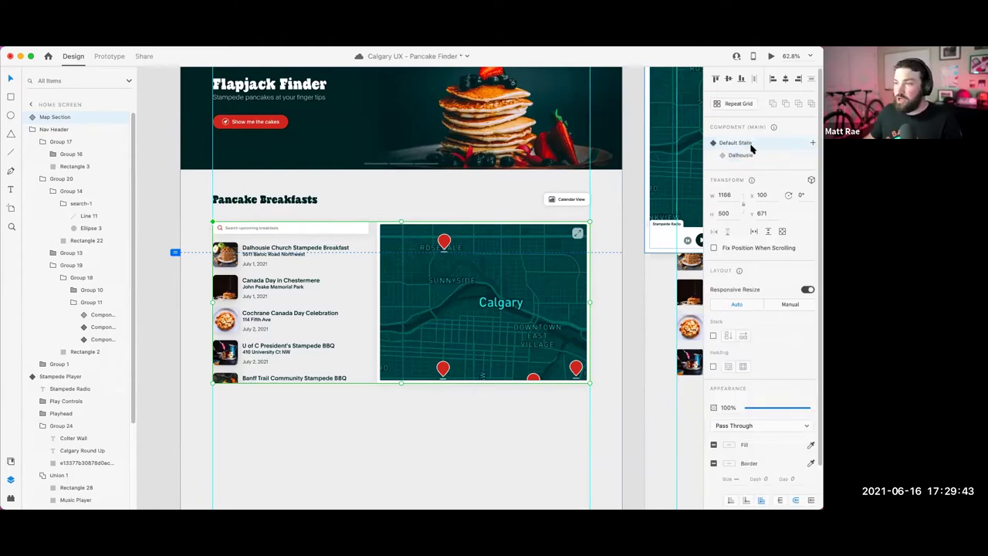
Step: Set the Dalhousie Church Stampede Breakfast title's fill to bright red in the Default State and compare it with the Dalhousie state
double_click(287, 249)
left_click(728, 452)
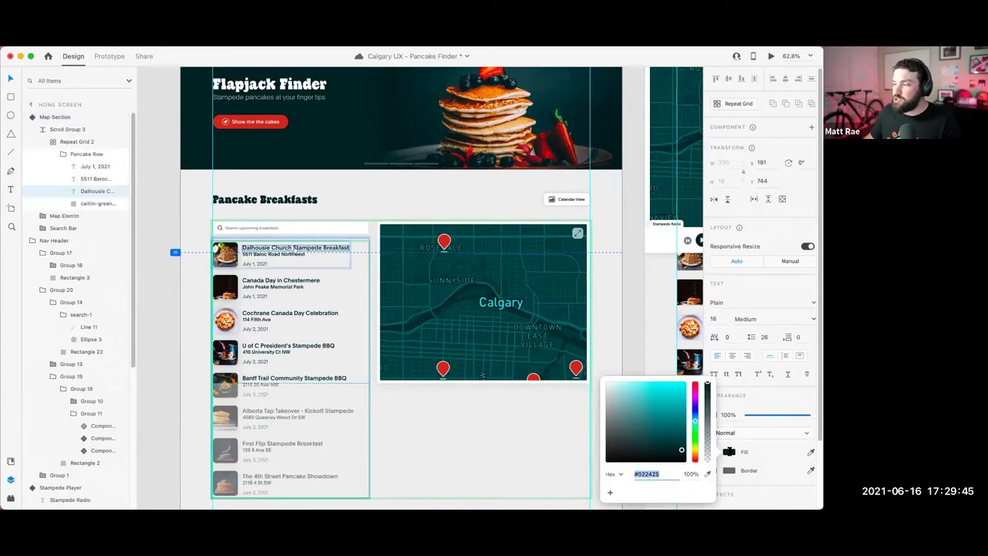
left_click_drag(697, 400, 696, 374)
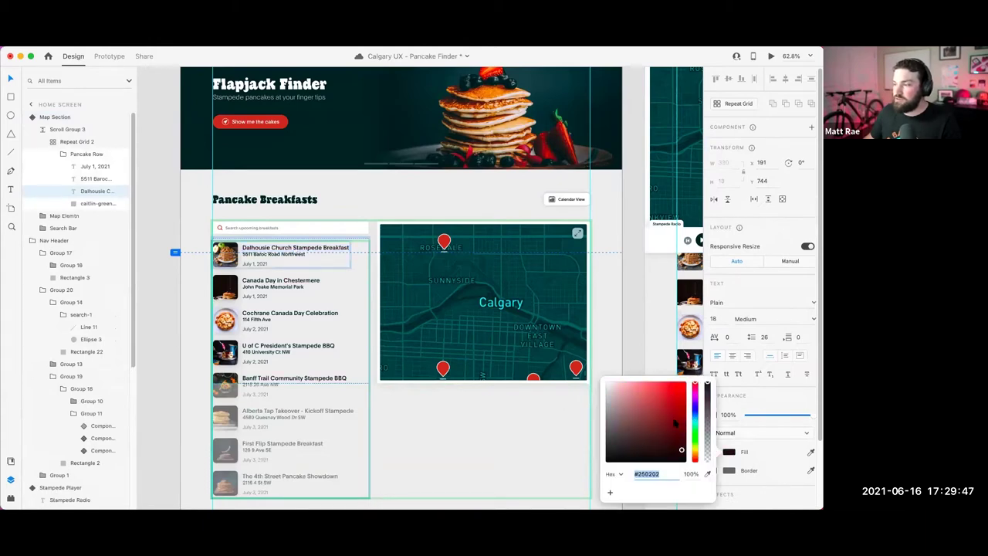
left_click(683, 383)
left_click(519, 431)
key("Escape")
key("Escape")
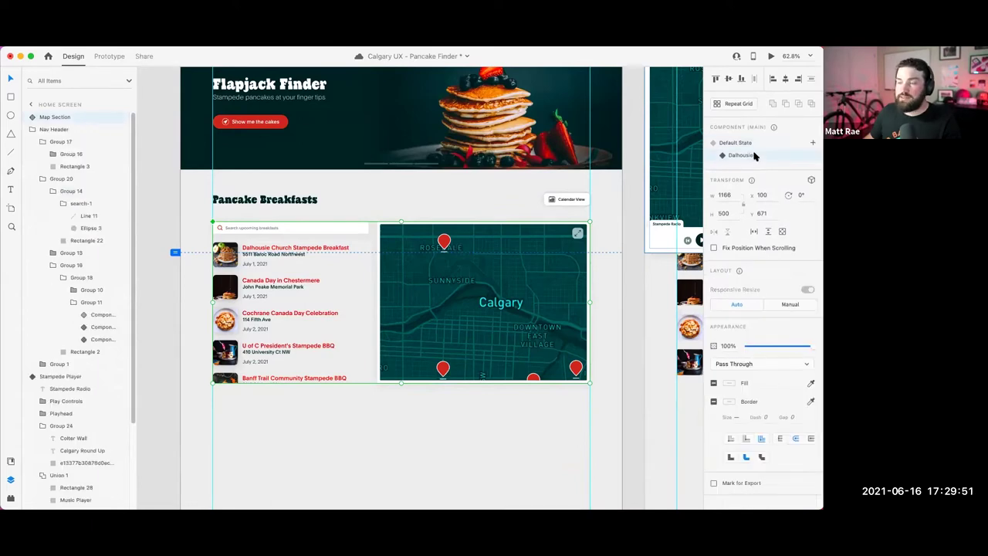
left_click(756, 145)
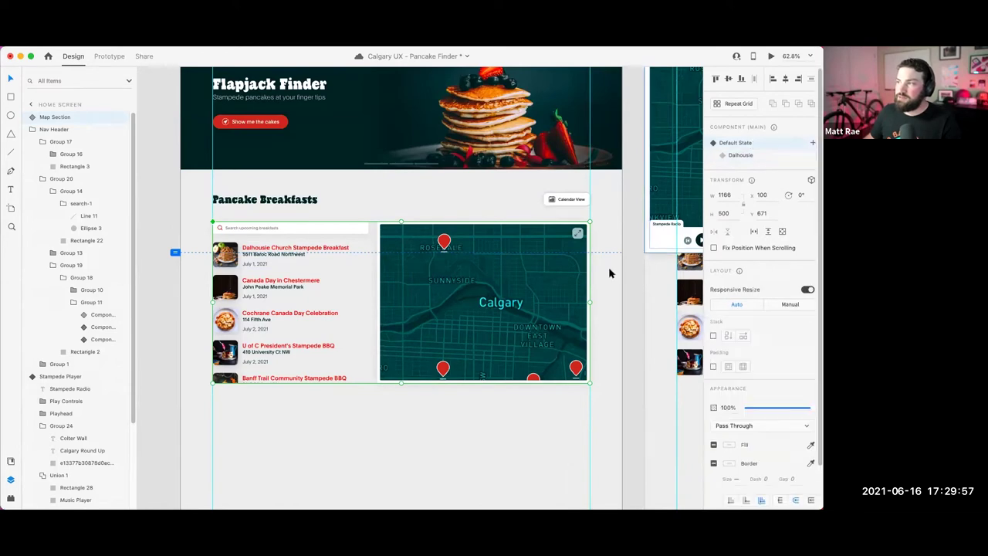
Step: Undo the red title fill and drill through the breakfast list's scroll group and repeat grid to the first Pancake Row
double_click(312, 248)
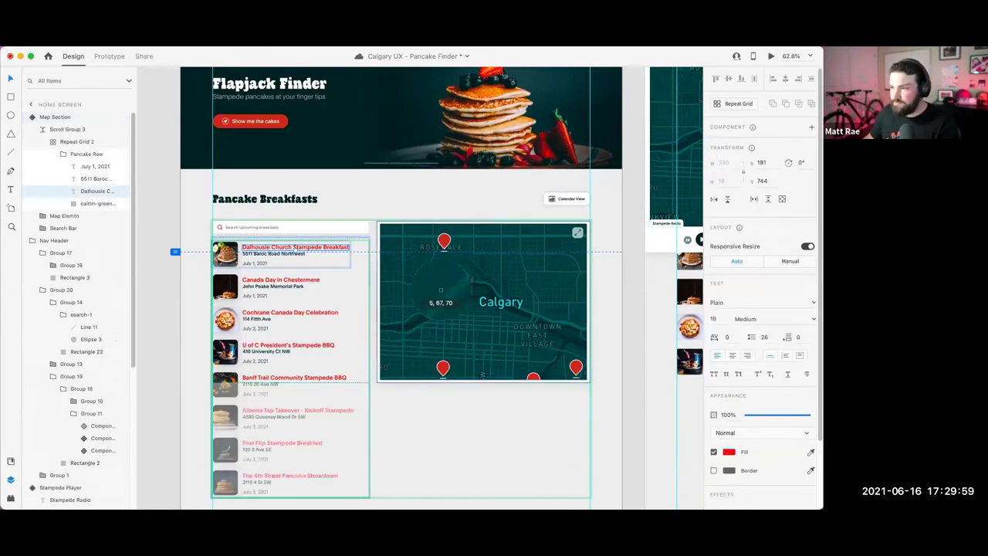
left_click(473, 411)
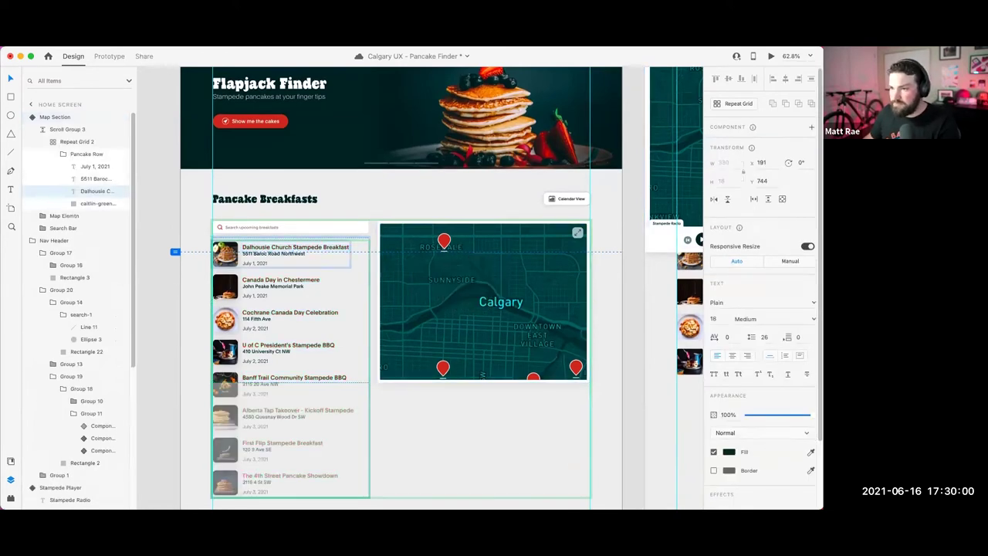
left_click(312, 249)
double_click(314, 248)
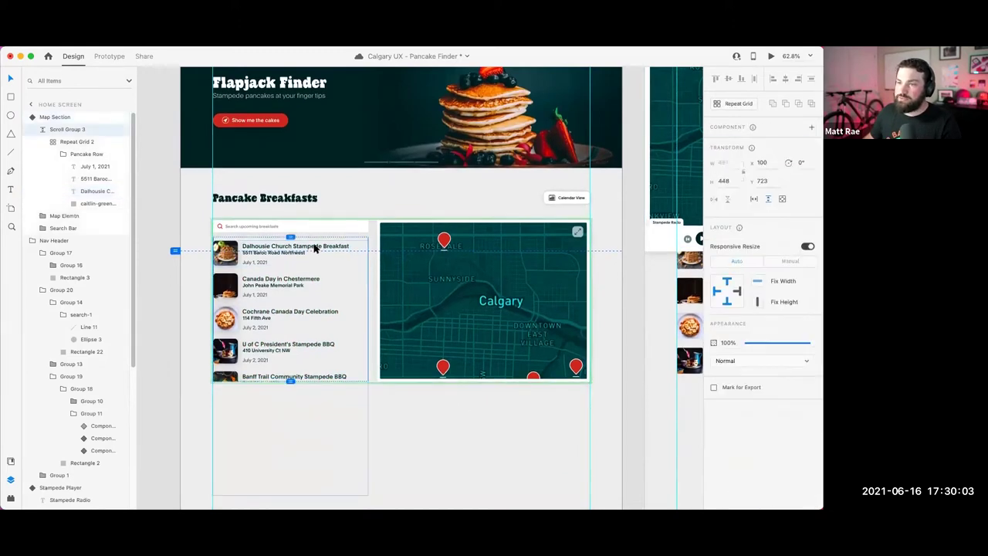
double_click(316, 247)
double_click(317, 247)
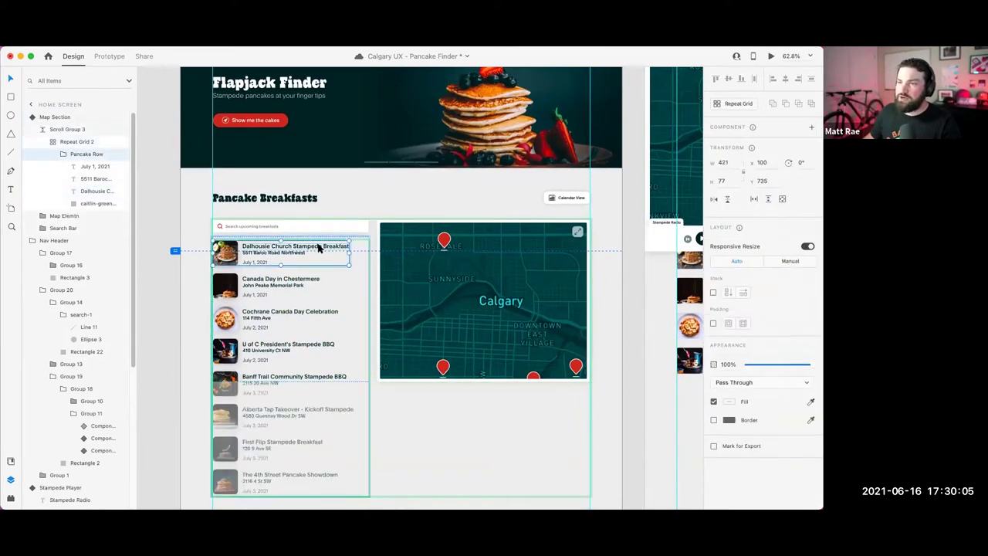
left_click(505, 459)
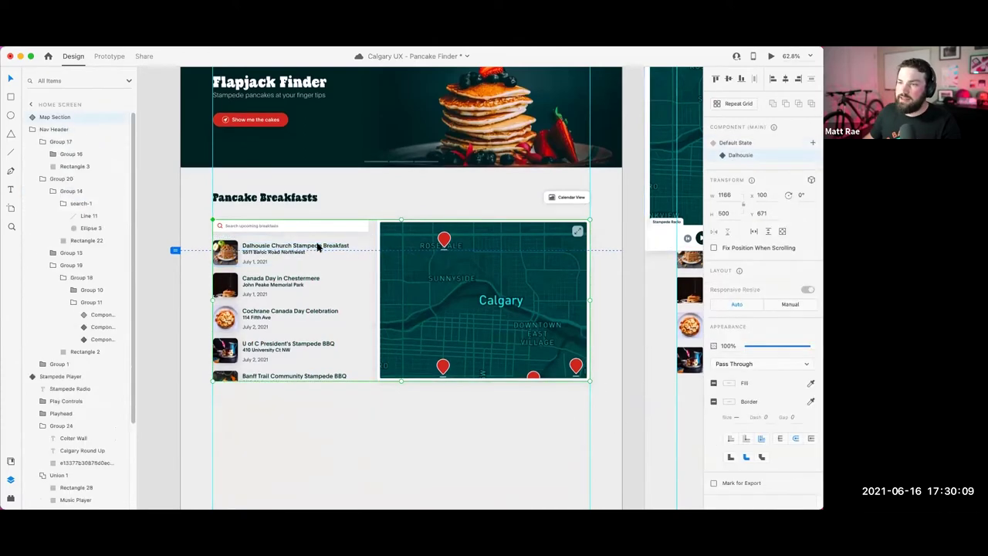
Step: In the Dalhousie state, set the first breakfast title's fill to teal #02A2A2 and compare the two states
left_click(320, 247, "super")
left_click(731, 452)
left_click(685, 413)
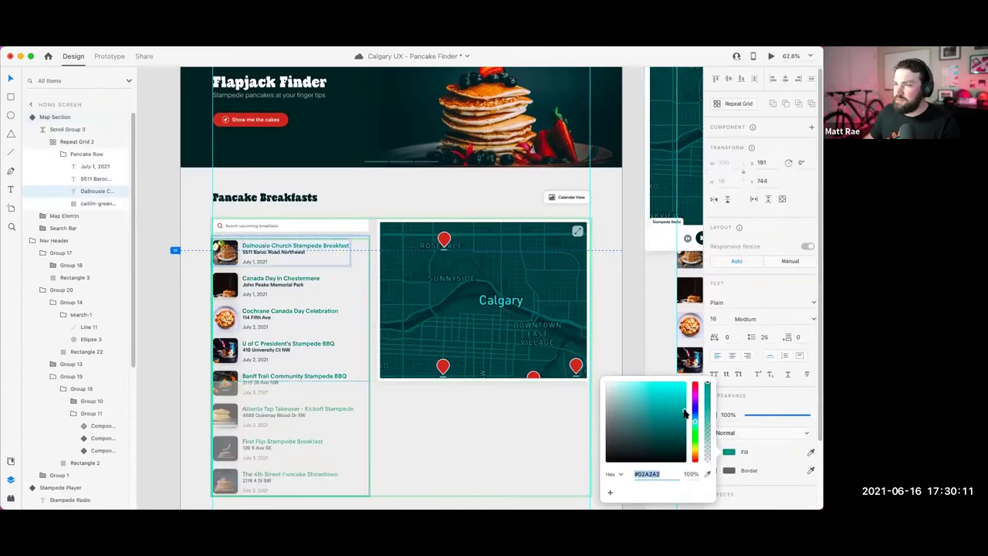
left_click(586, 278)
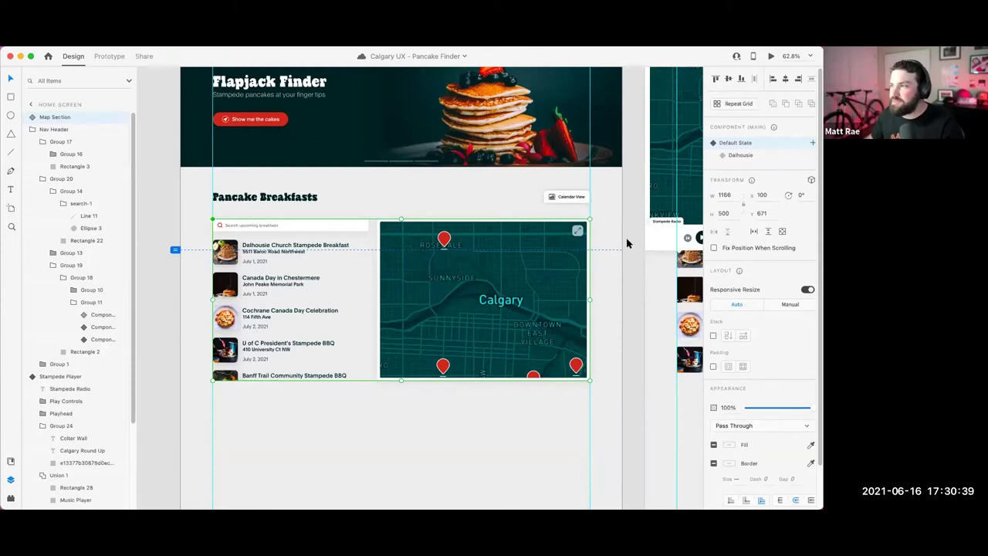
left_click(741, 154)
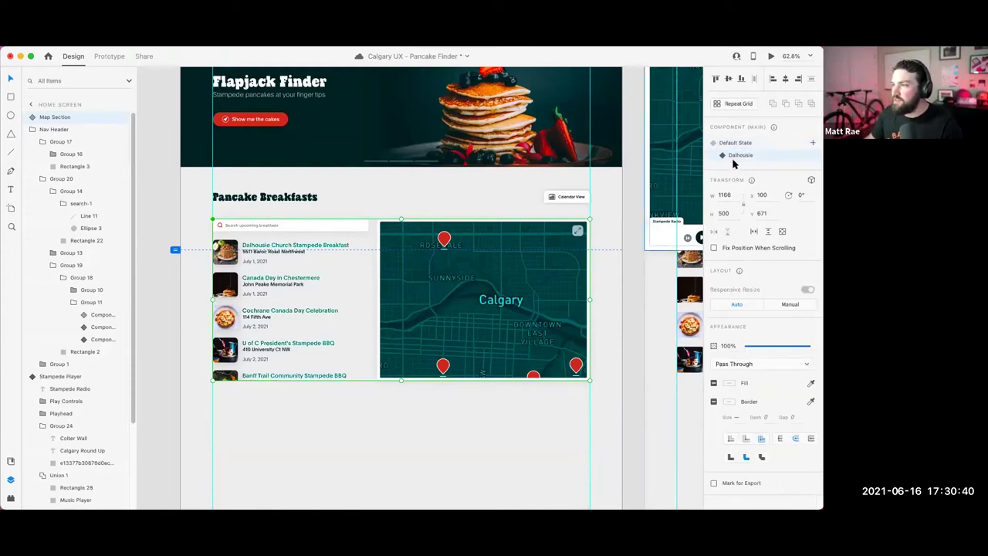
Step: Undo the teal title fill and inspect the repeat grid inside the Dalhousie state's breakfast list
double_click(306, 247)
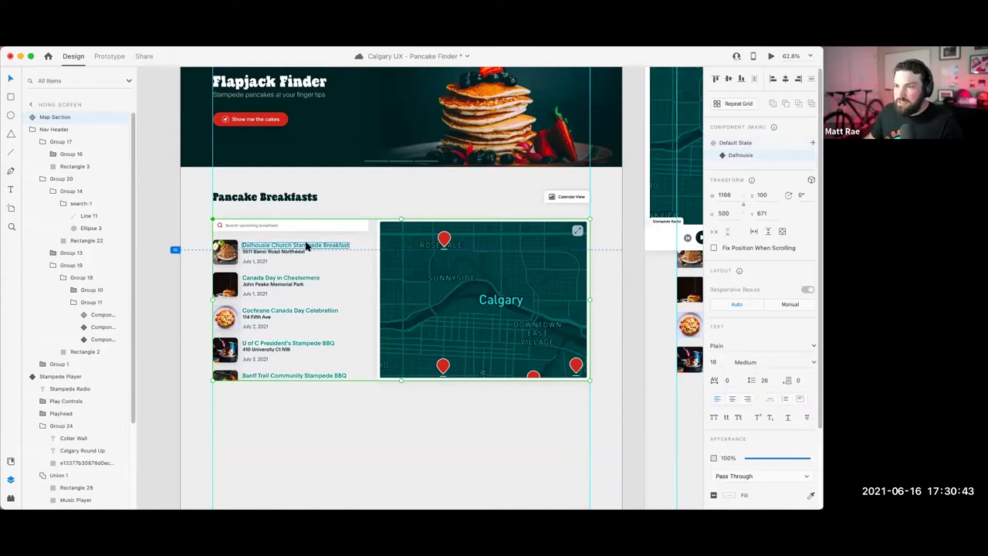
left_click(531, 268)
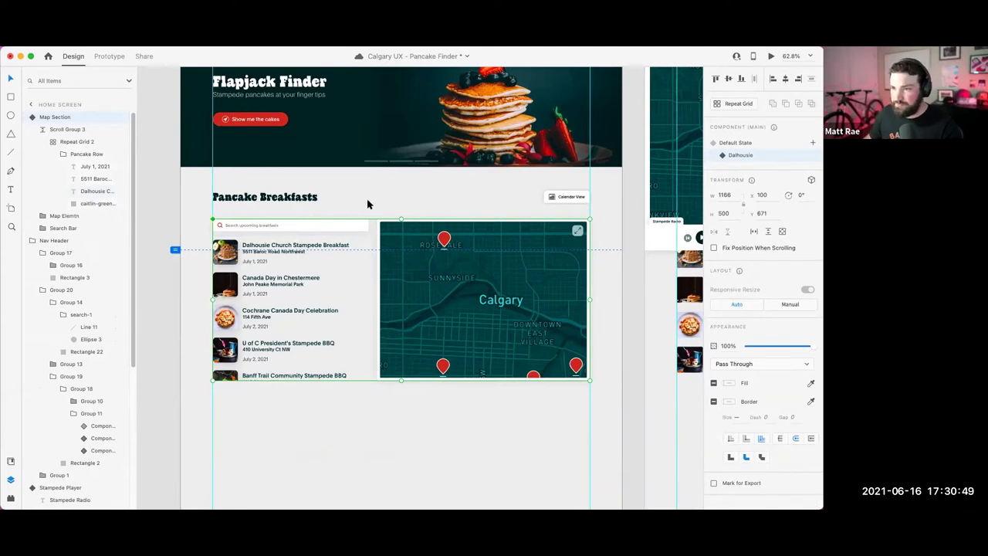
double_click(330, 247)
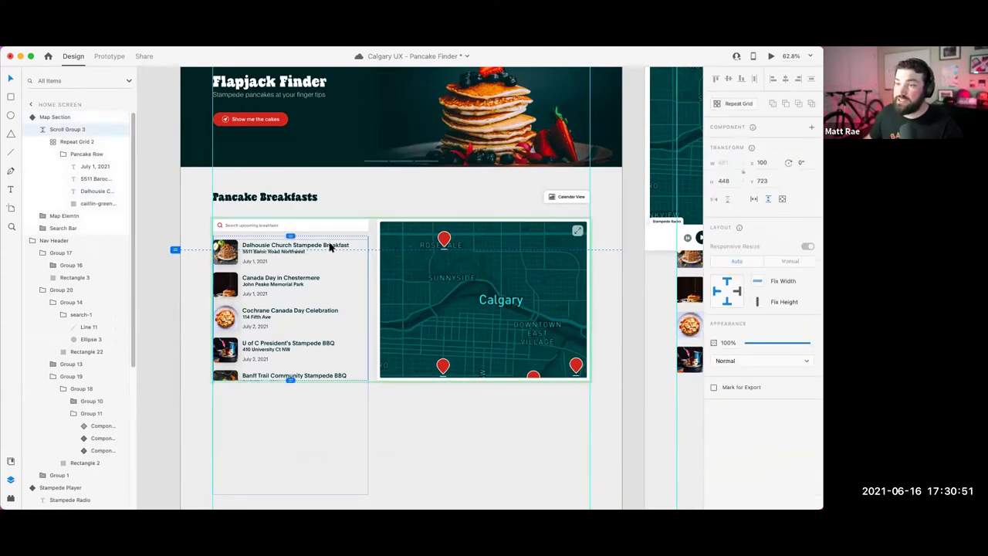
double_click(332, 244)
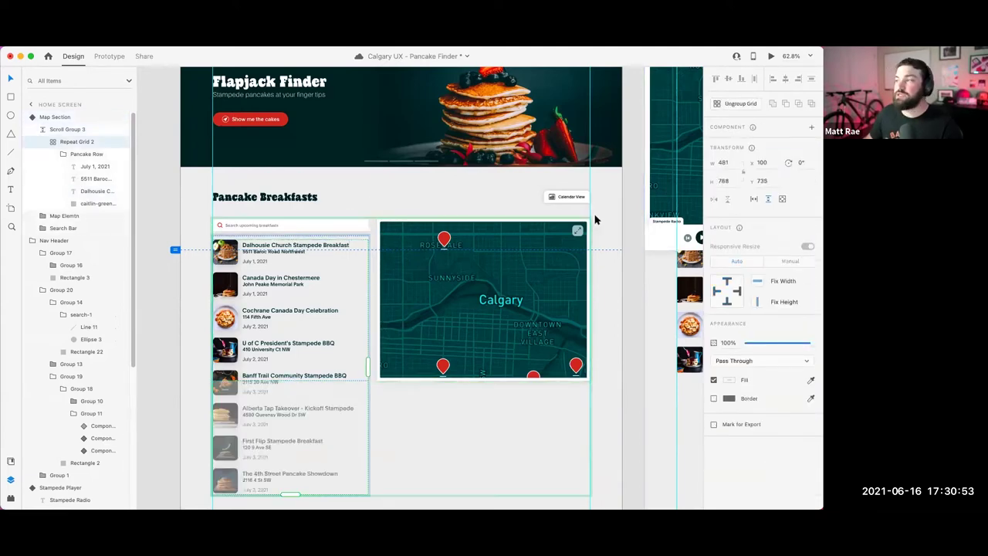
left_click(346, 244)
double_click(347, 245)
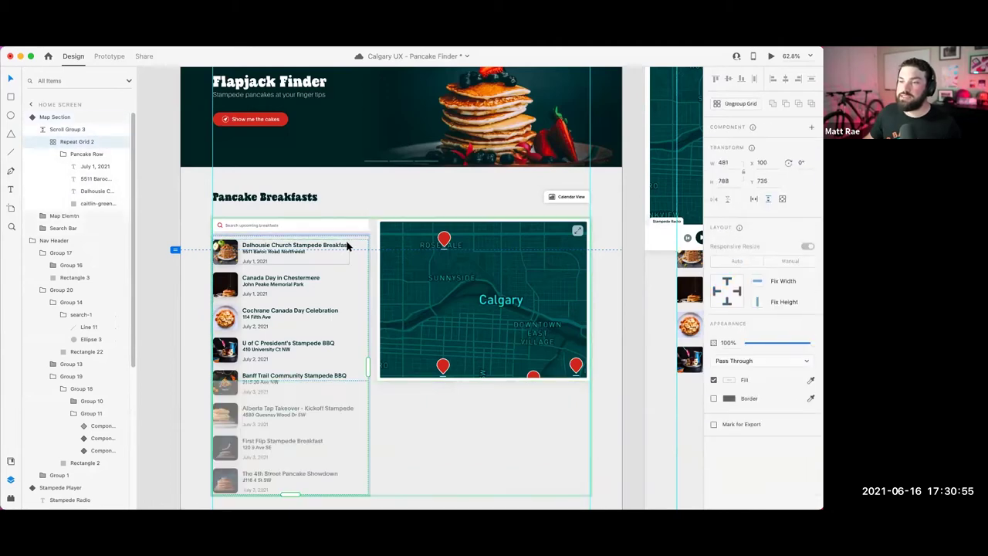
left_click(497, 188)
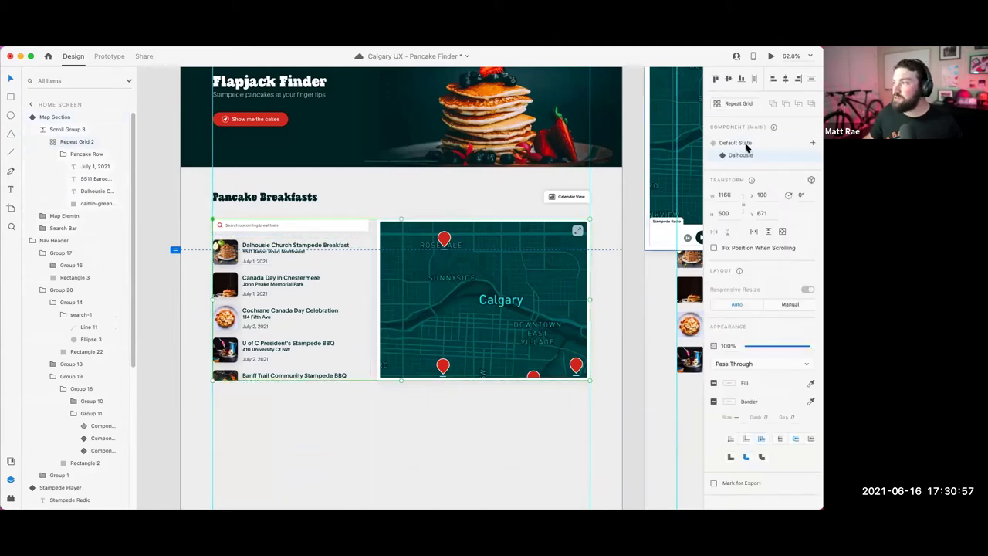
Step: Ungroup the breakfast list's repeat grid in the Default State into separate Pancake Row groups
double_click(287, 246)
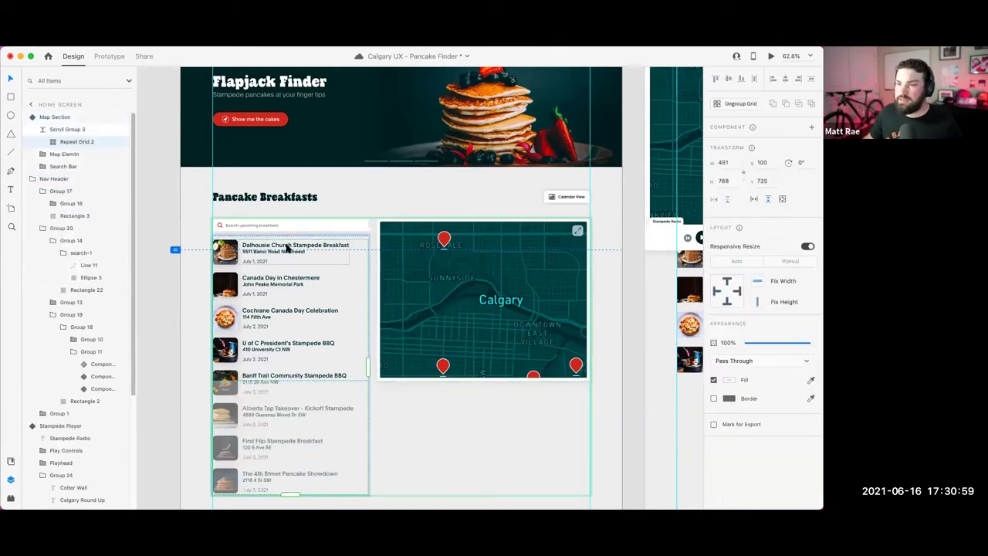
left_click(737, 104)
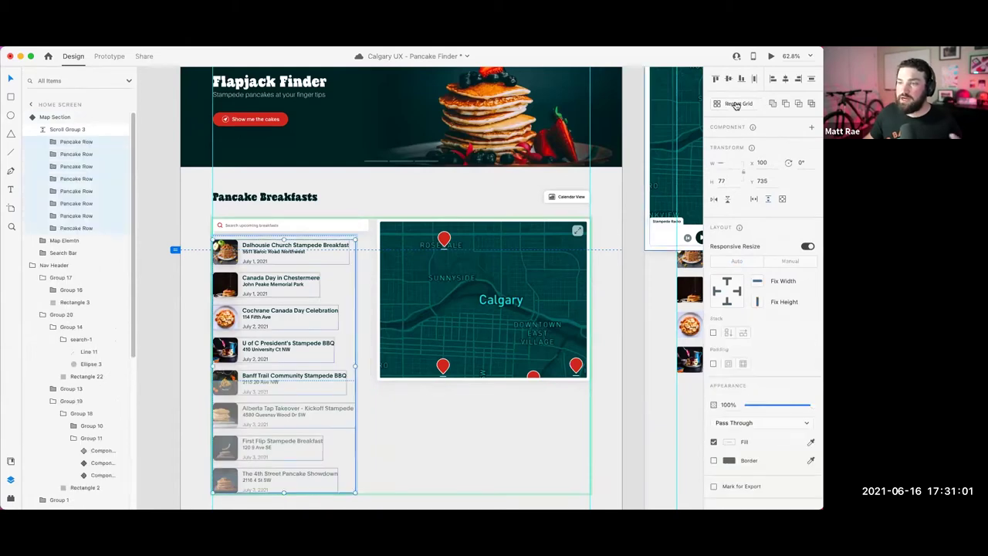
left_click(494, 412)
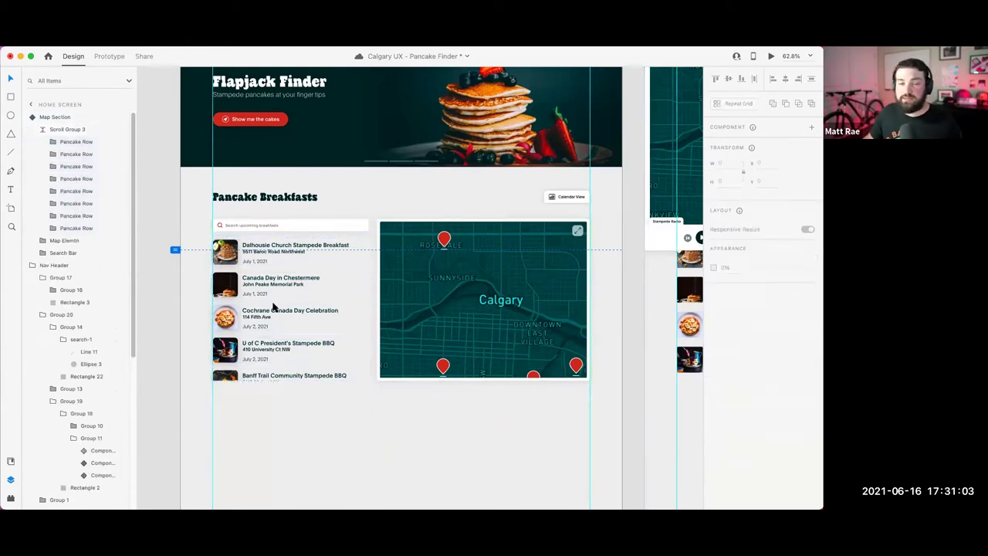
left_click(299, 245)
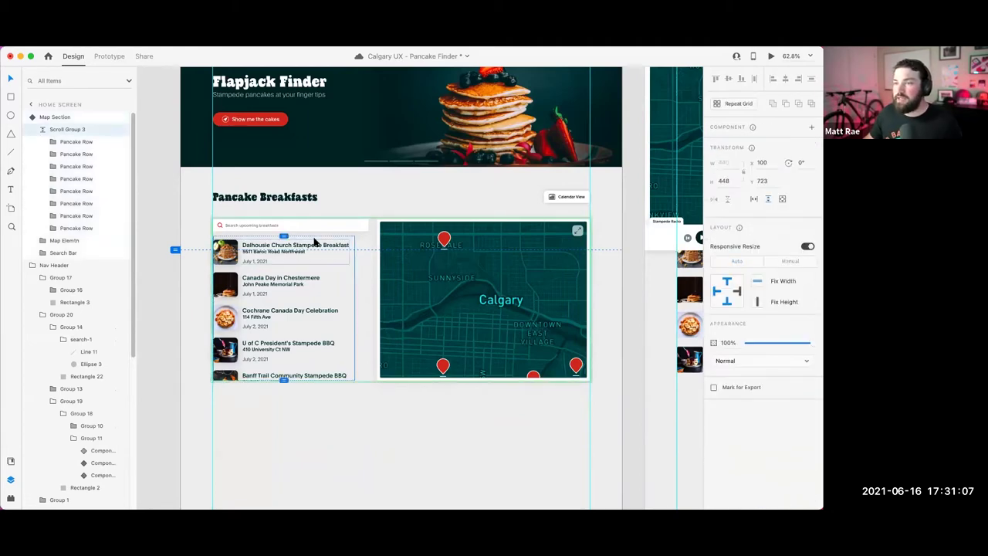
left_click(408, 221)
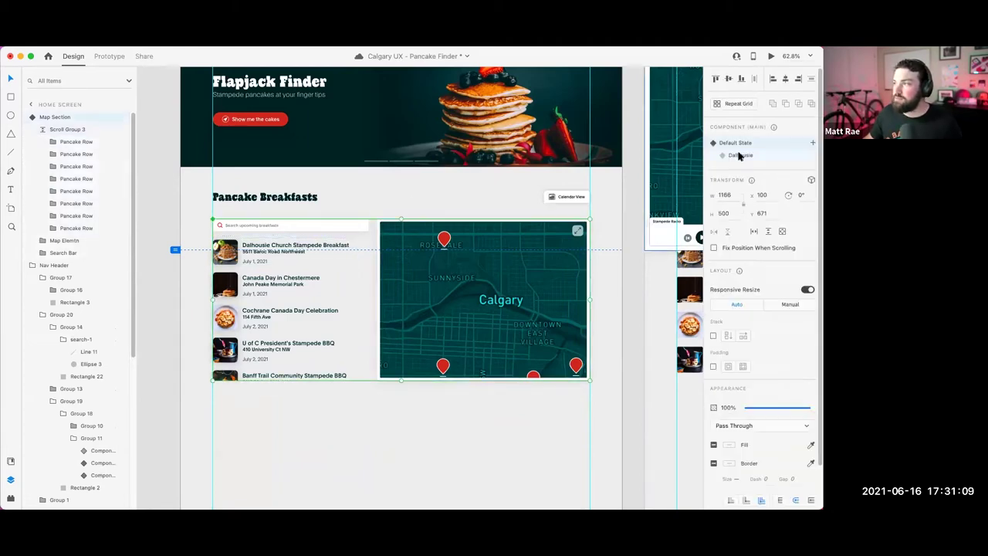
Step: Select the Dalhousie breakfast's Pancake Row in the Dalhousie state, save the document and deselect the row
double_click(316, 247)
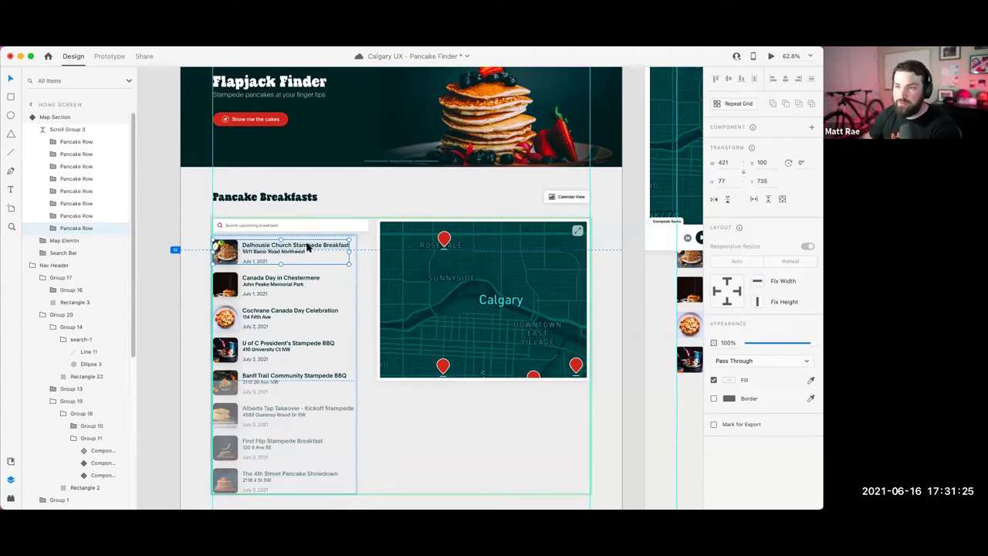
key("super+s")
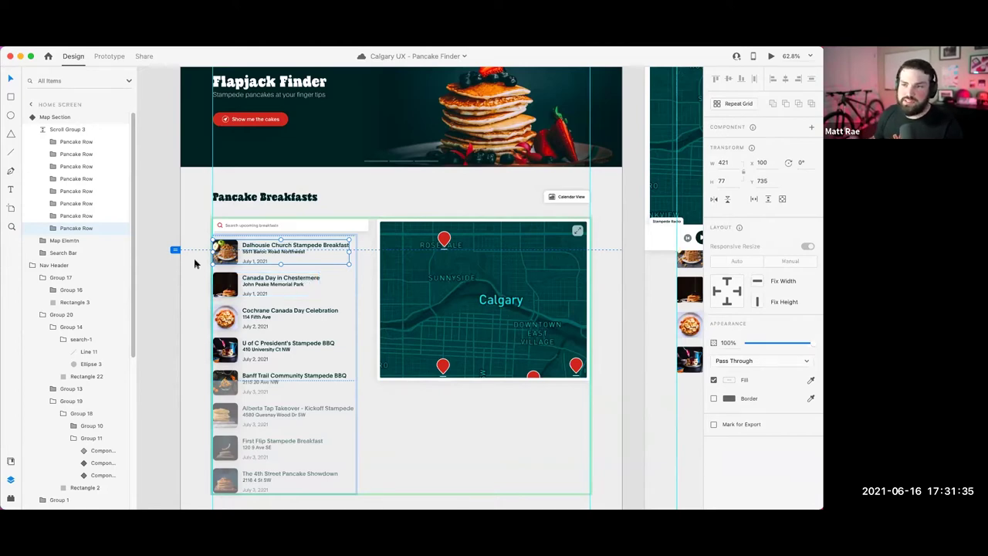
left_click(188, 287)
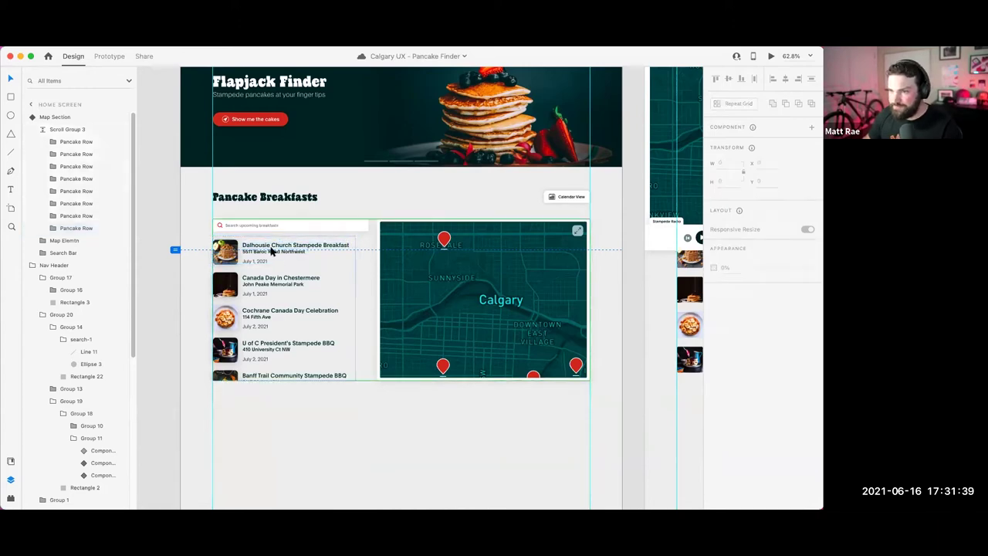
Step: In the Dalhousie state, fill the Dalhousie Church Stampede Breakfast title with the red sampled from the Rosedale map pin
left_click(445, 231)
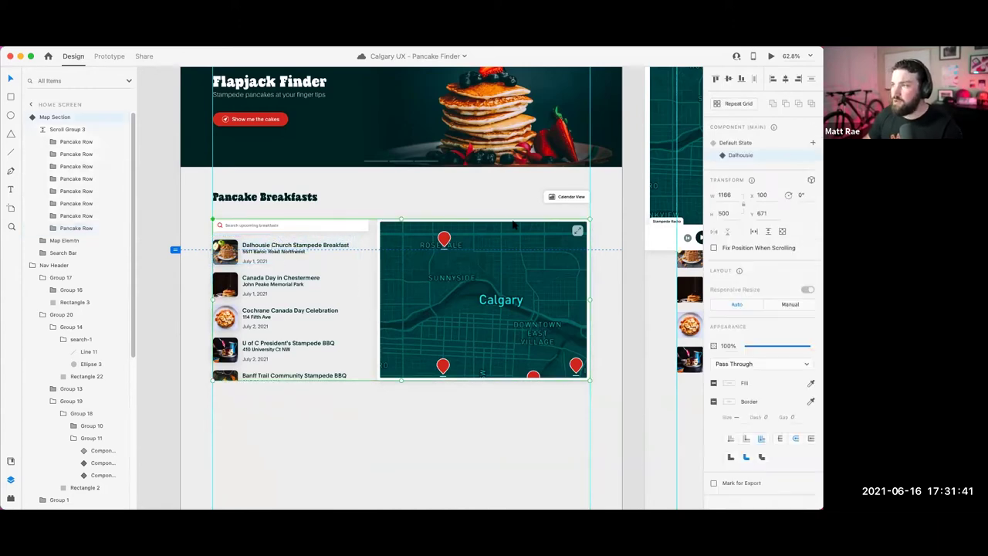
left_click(750, 156)
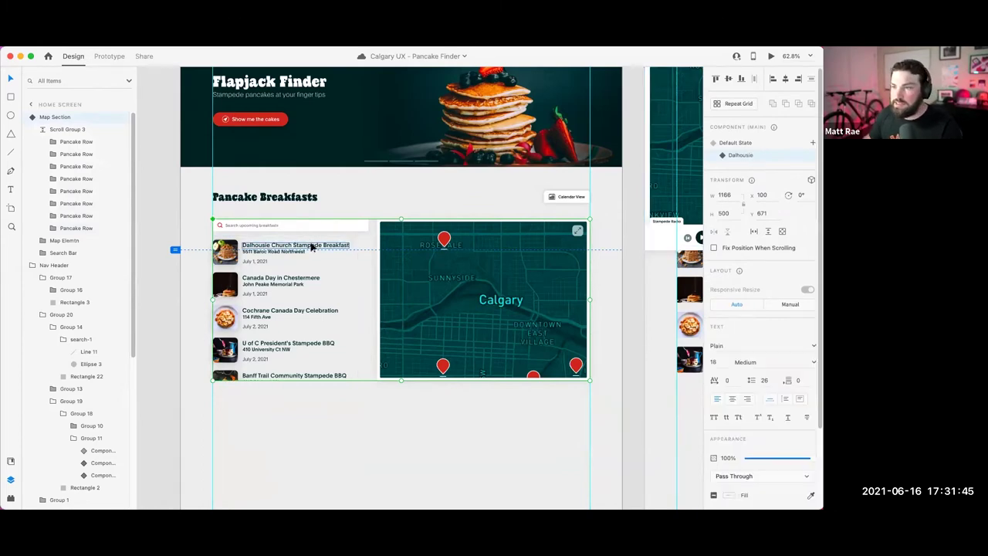
double_click(312, 246)
scroll(312, 247, "up", 2)
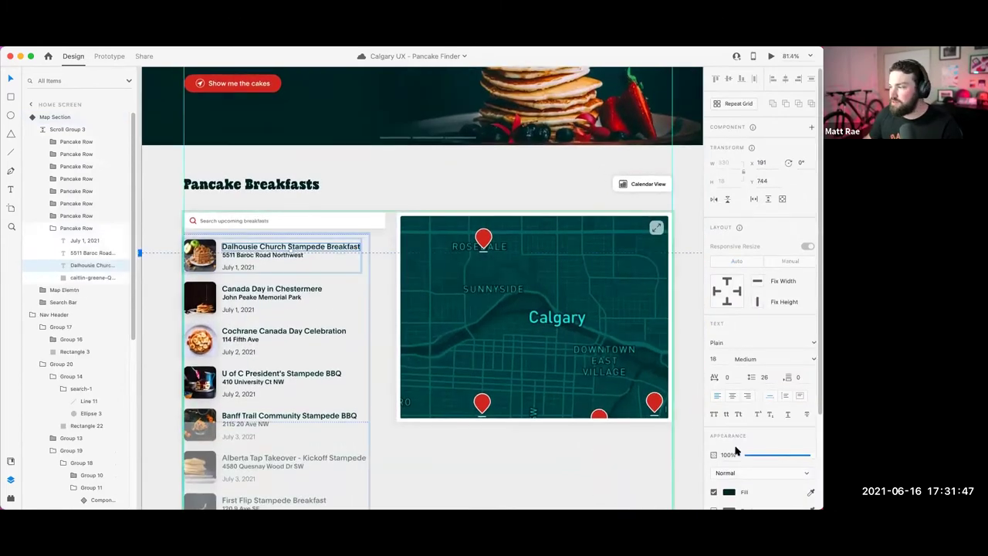
left_click(811, 493)
left_click(483, 239)
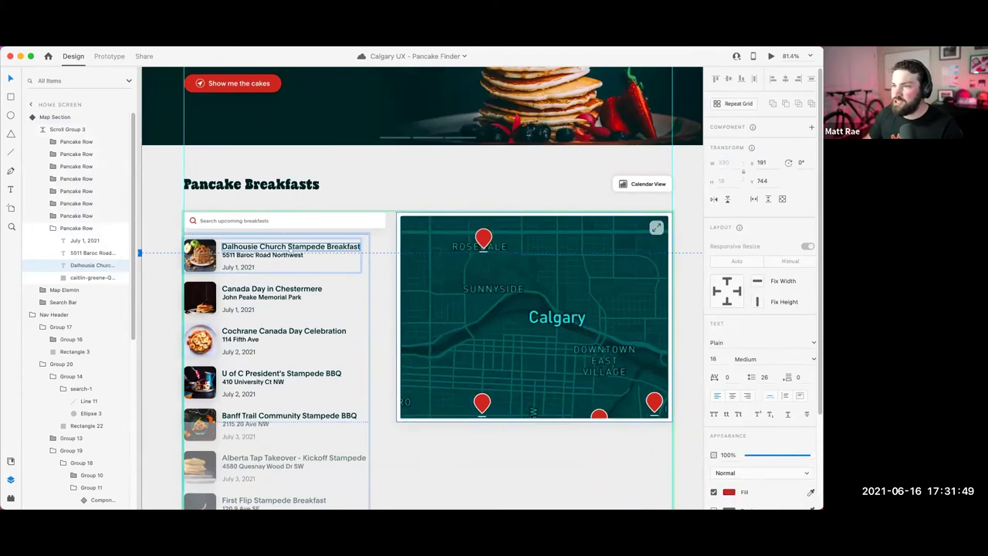
Step: Fill the Dalhousie breakfast's address and date text with the same red sampled from the Rosedale map pin
left_click(296, 254)
left_click(250, 268, "shift")
left_click(811, 493)
left_click(480, 241)
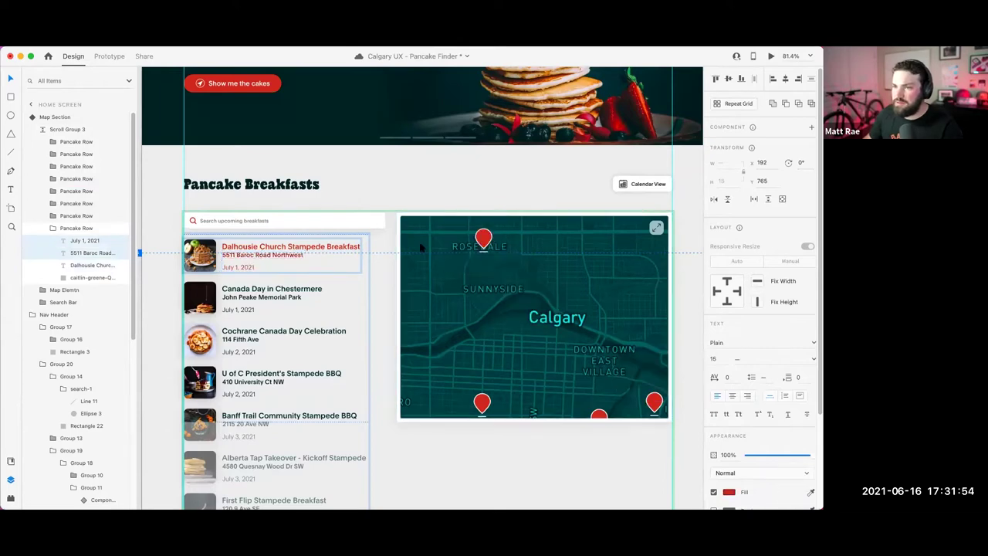
Step: Add a border to the Dalhousie breakfast's thumbnail image, colour it dark red #460404, and deselect the image
left_click(407, 193)
left_click(199, 255)
left_click(713, 417)
left_click(729, 417)
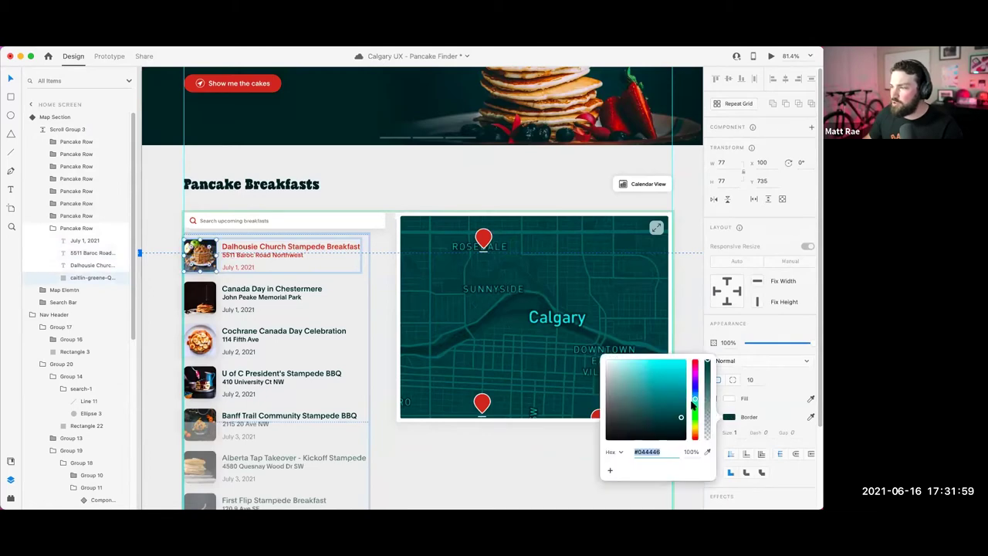
left_click_drag(699, 395, 696, 353)
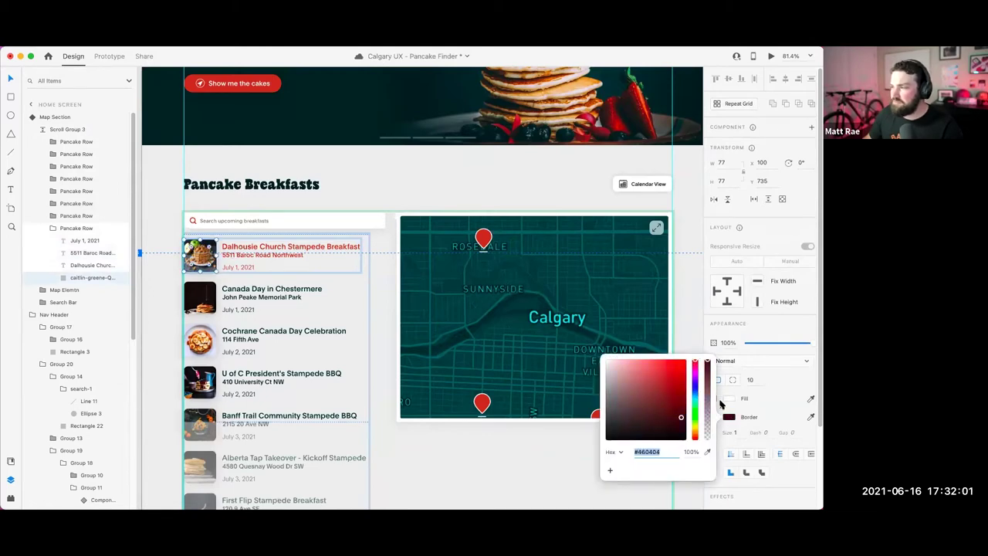
left_click(746, 415)
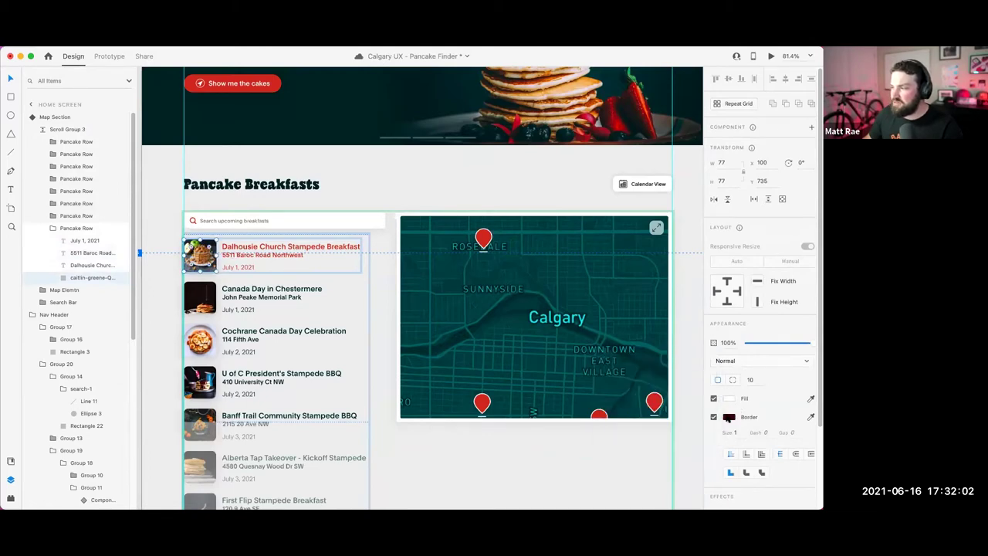
left_click(483, 192)
scroll(456, 287, "down", 2)
scroll(456, 287, "right", 2)
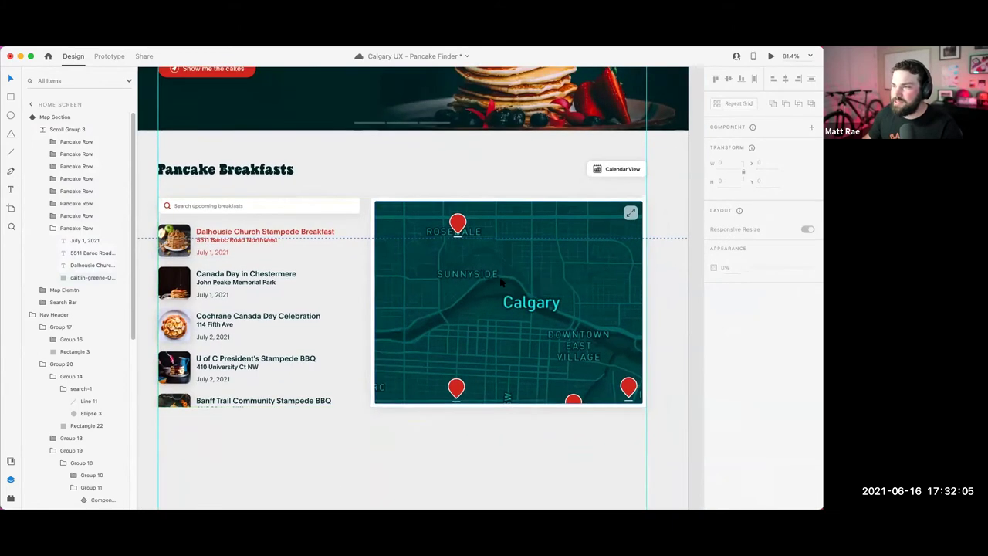
Step: In the Dalhousie state, select the group of map image and pins nested inside the map's Scroll Group 2
left_click(474, 298)
double_click(474, 298)
double_click(474, 298)
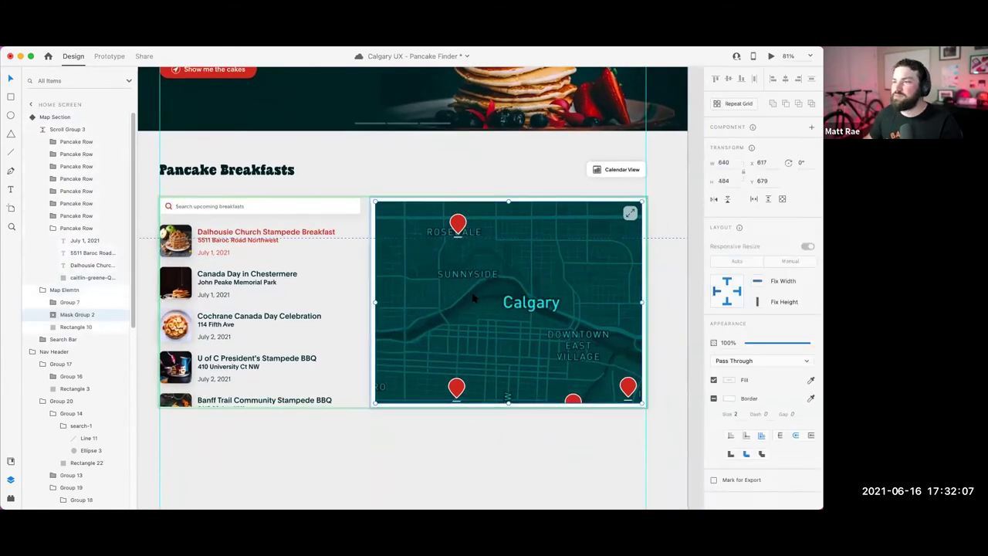
double_click(474, 298)
double_click(474, 298)
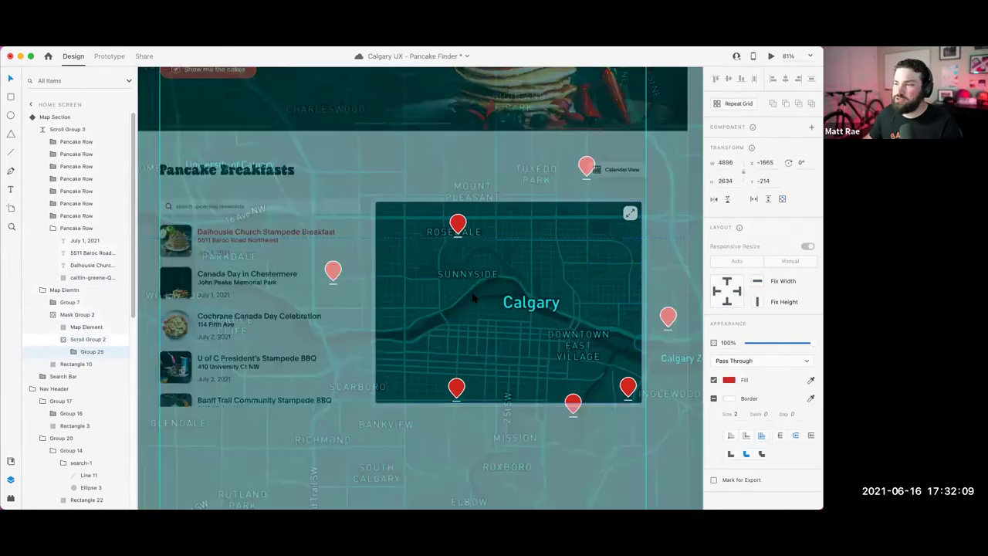
scroll(468, 299, "down", 5)
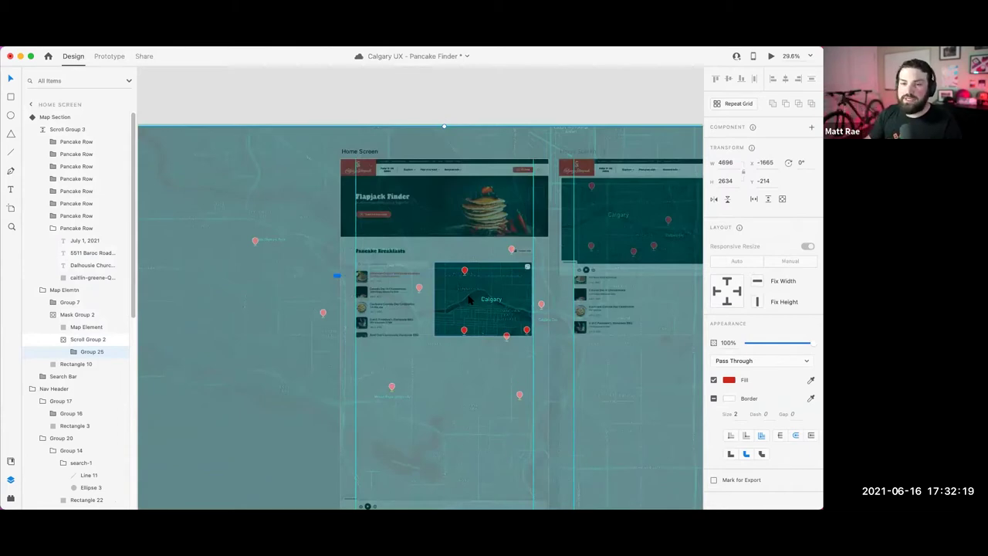
Step: Examine the pin and screenshot layers inside the map's Group 25, and collapse the group again
left_click(67, 352)
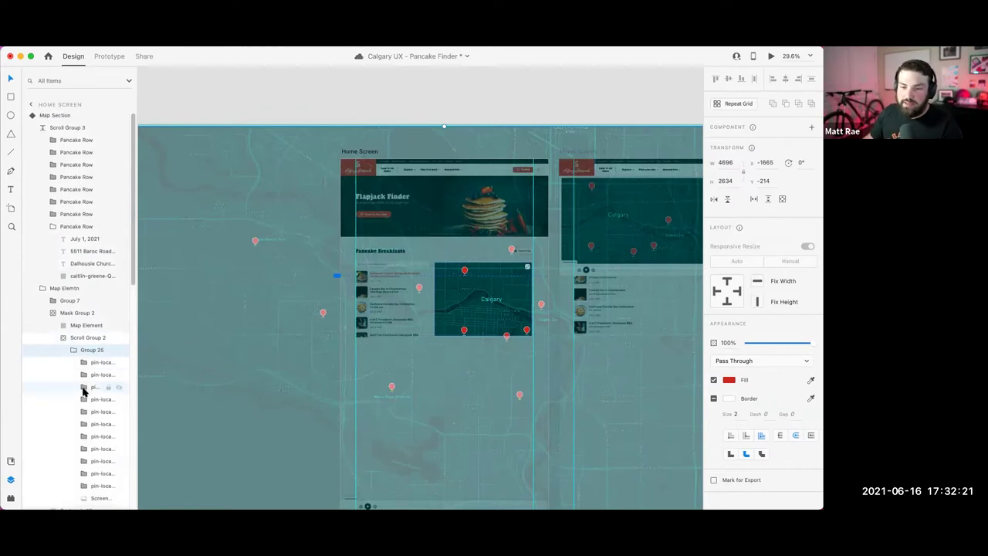
scroll(84, 384, "down", 3)
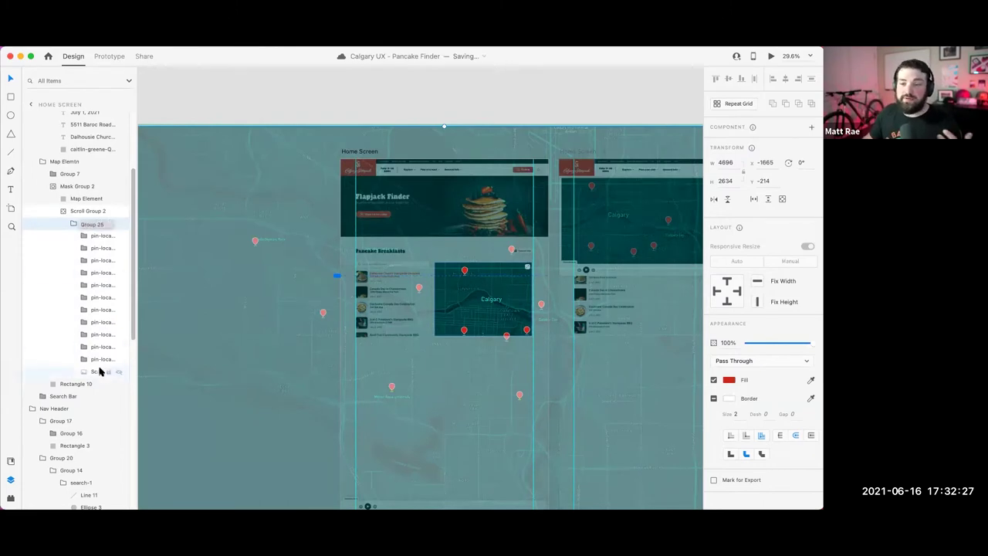
left_click_drag(95, 371, 91, 377)
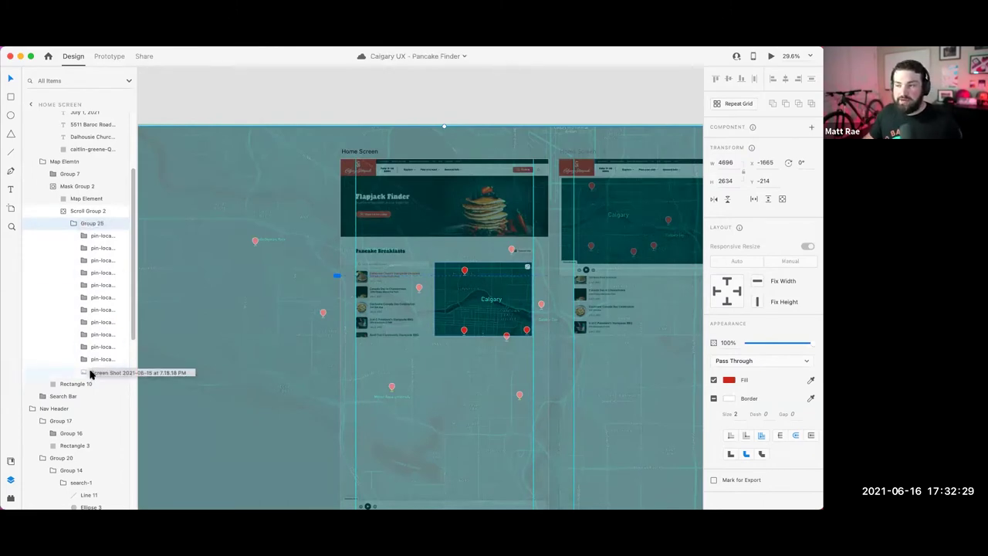
left_click_drag(89, 373, 77, 222)
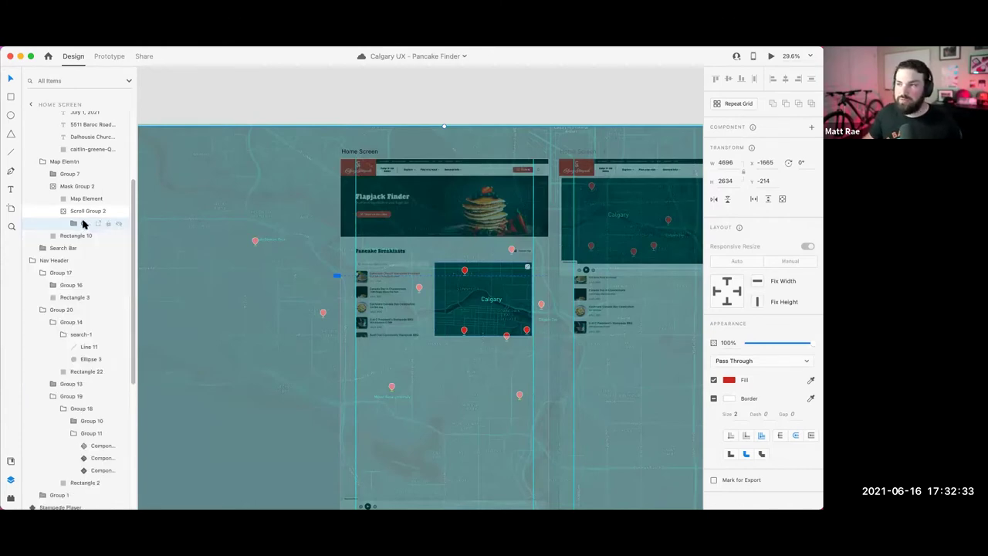
Step: Move the map group to about X -1236, Y -155 so a single pin sits mid-frame, and deselect it
left_click_drag(461, 298, 525, 307)
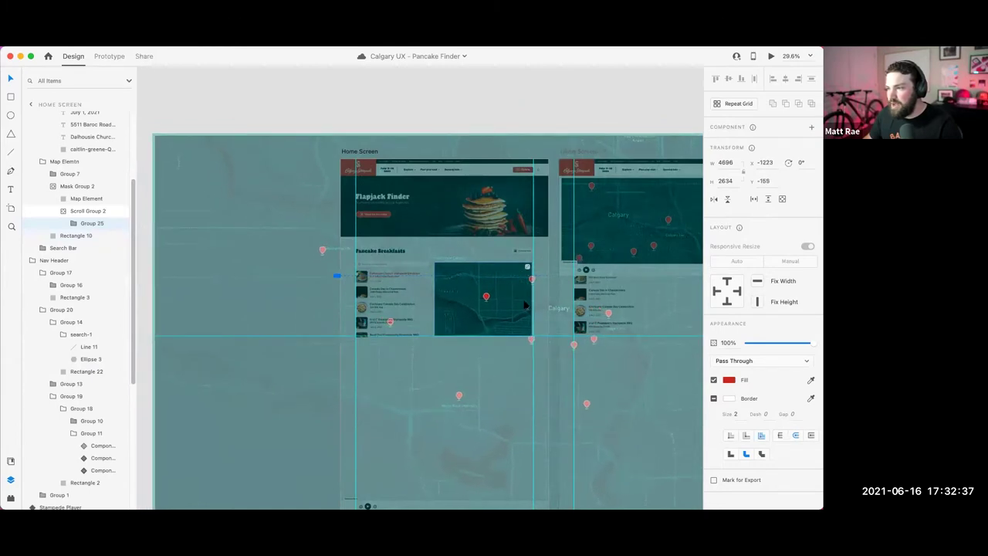
scroll(525, 306, "up", 5)
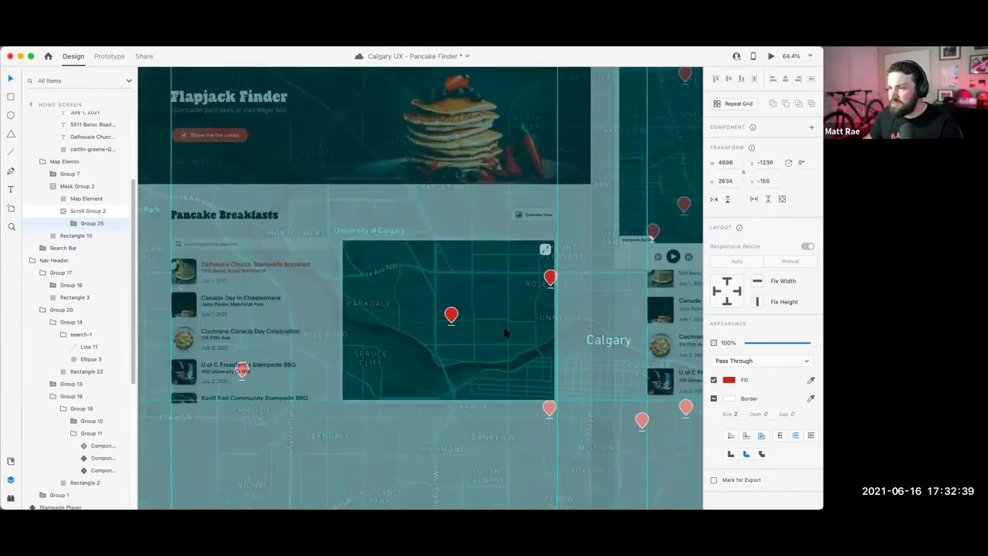
scroll(505, 333, "down", 7)
left_click(500, 190)
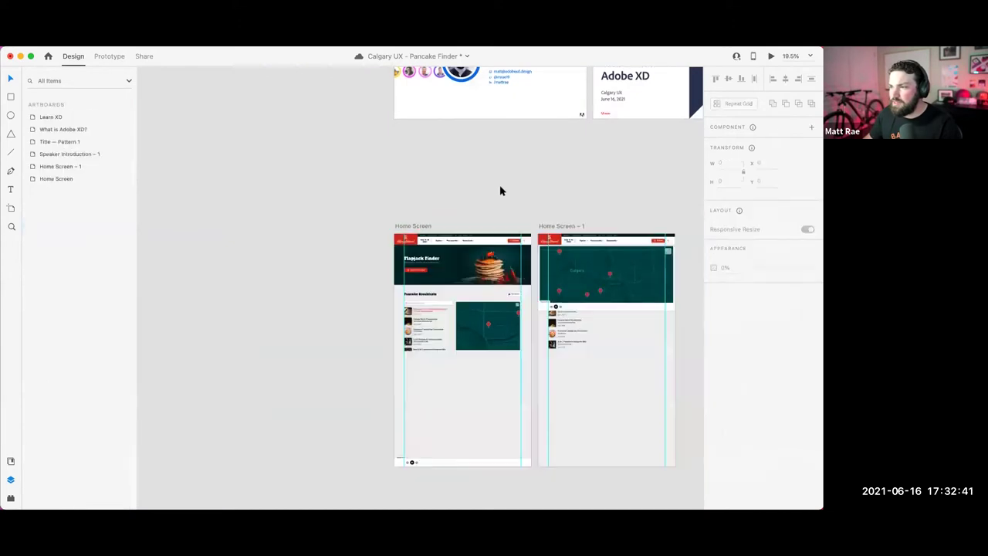
Step: Select the red shape of the pin in the middle of the map, try to stretch it upwards, and undo the change
scroll(468, 374, "up", 5)
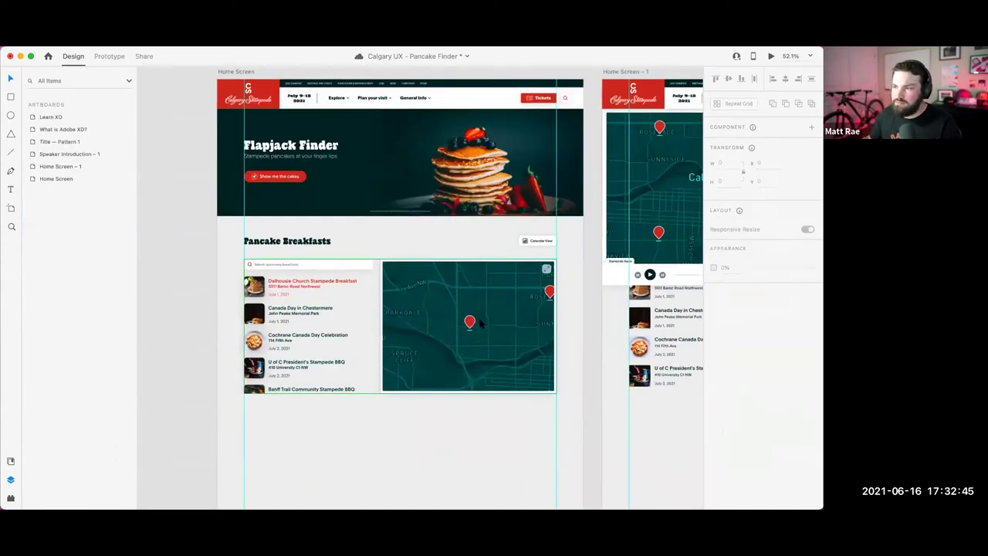
left_click(474, 322)
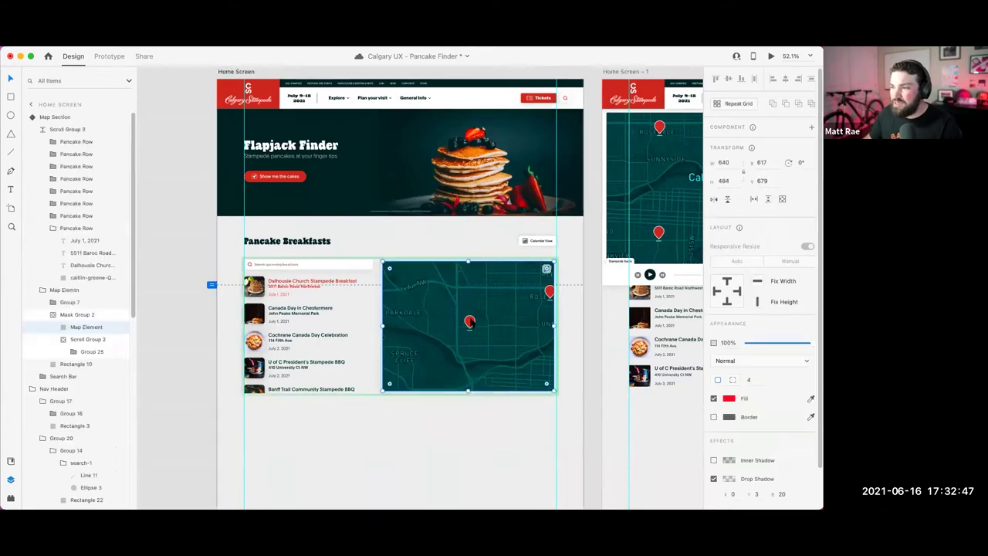
double_click(469, 322)
scroll(469, 323, "up", 5)
scroll(470, 322, "up", 5)
left_click_drag(469, 323, 469, 303)
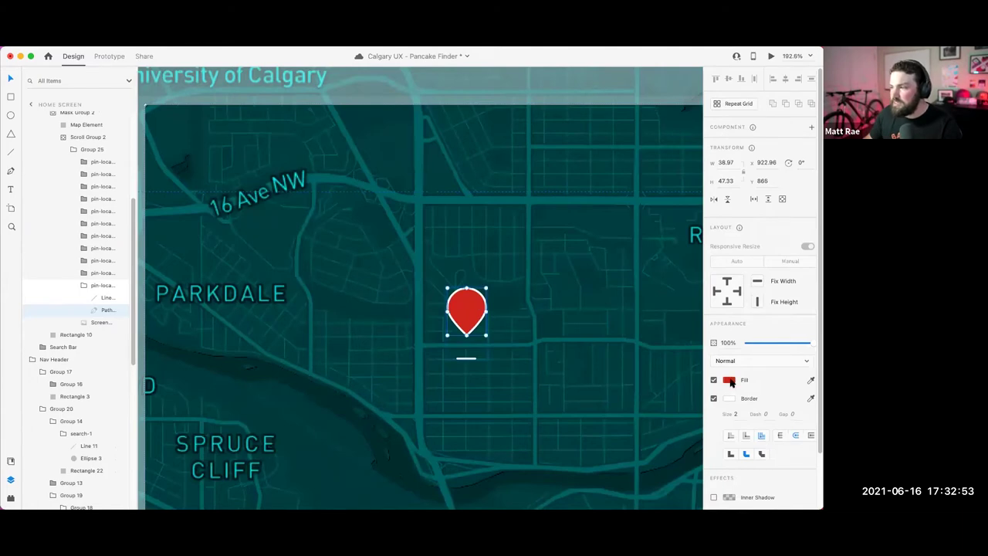
left_click_drag(466, 287, 467, 280)
key("super+z")
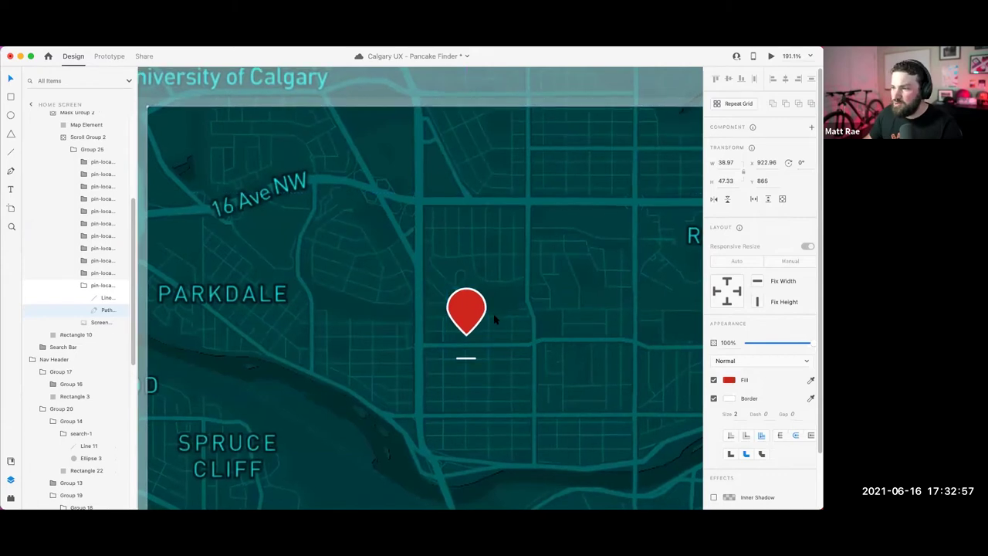
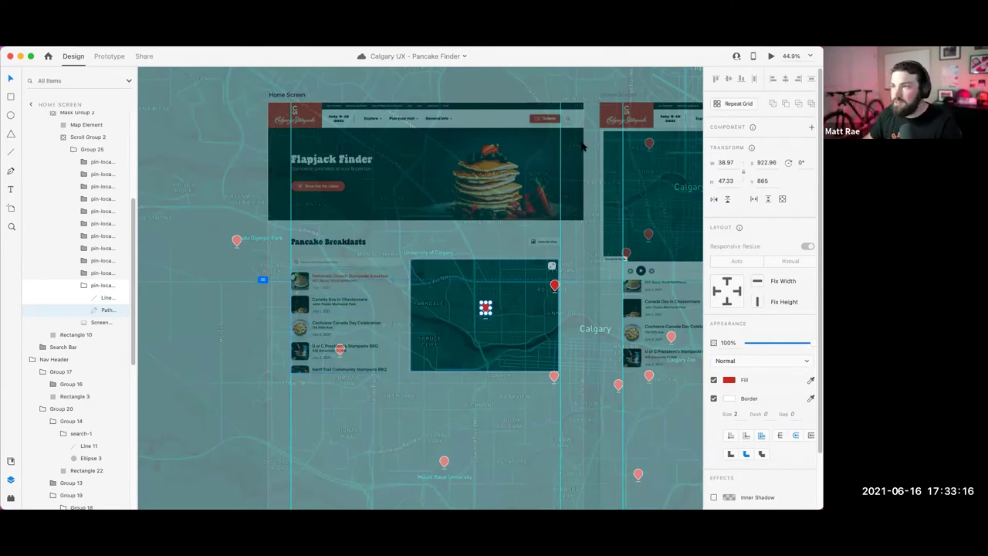
Step: Deselect the pin, select the Map Section component on the Home Screen and switch it to its Default State
scroll(535, 96, "down", 5)
left_click(534, 96)
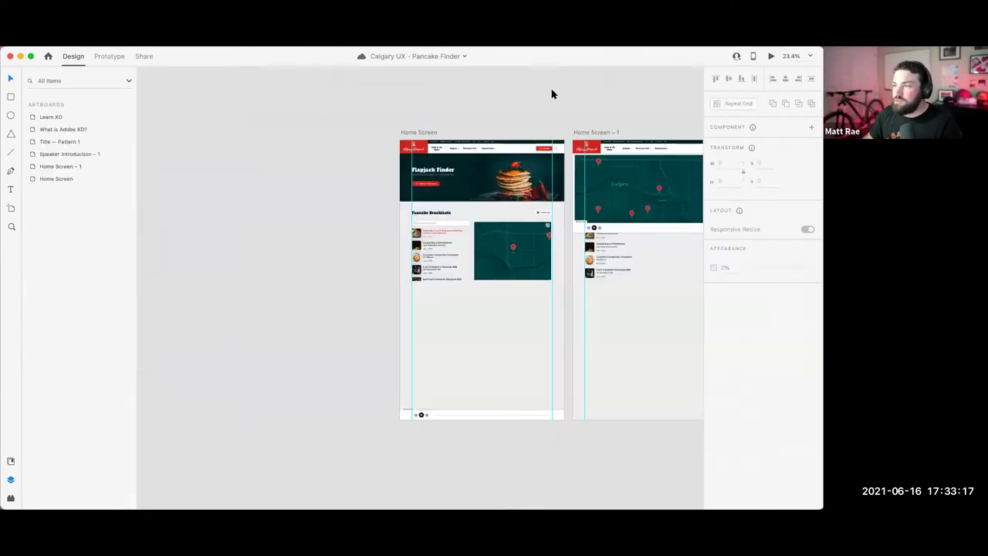
scroll(534, 229, "up", 5)
left_click(534, 228)
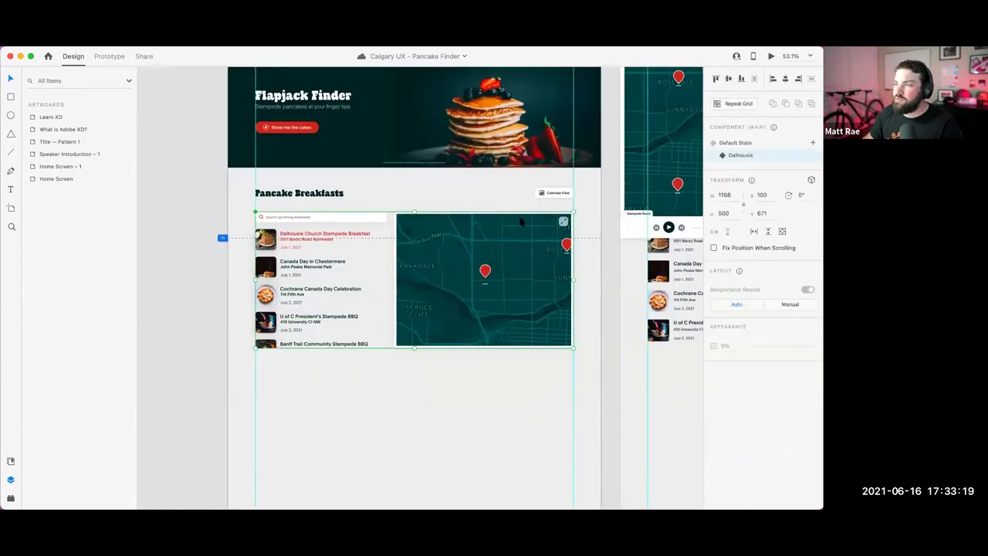
left_click(757, 142)
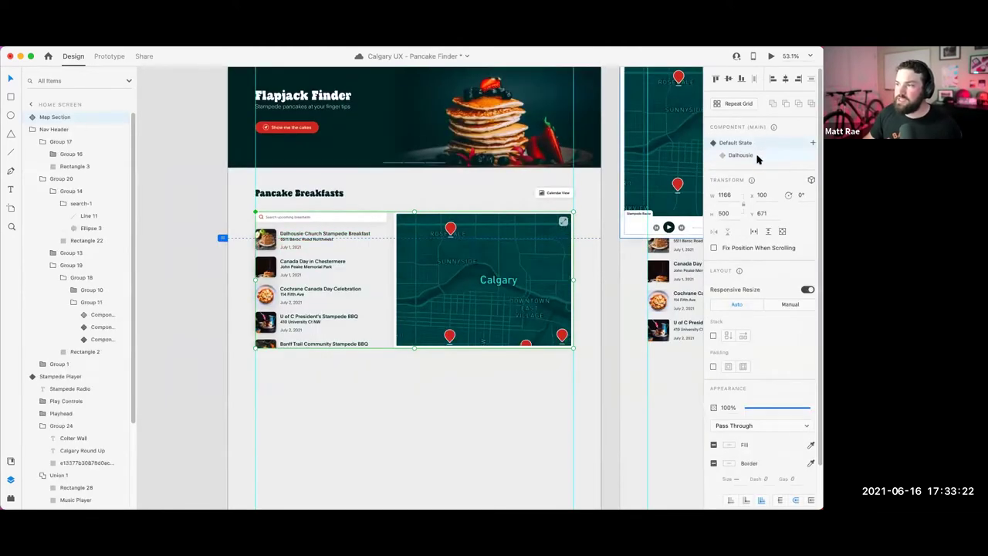
Step: Compare the Map Section component's Dalhousie state with its default state
left_click(752, 156)
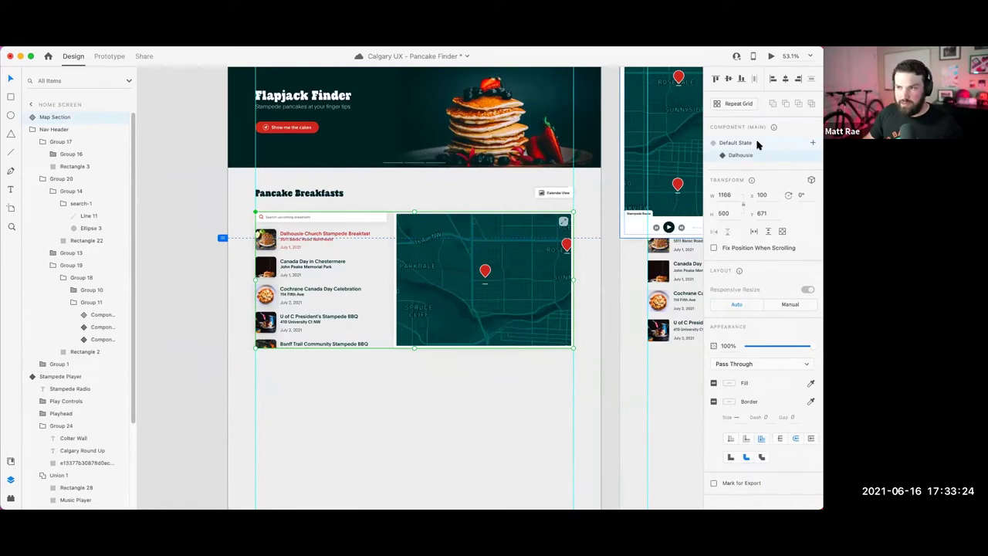
left_click(757, 143)
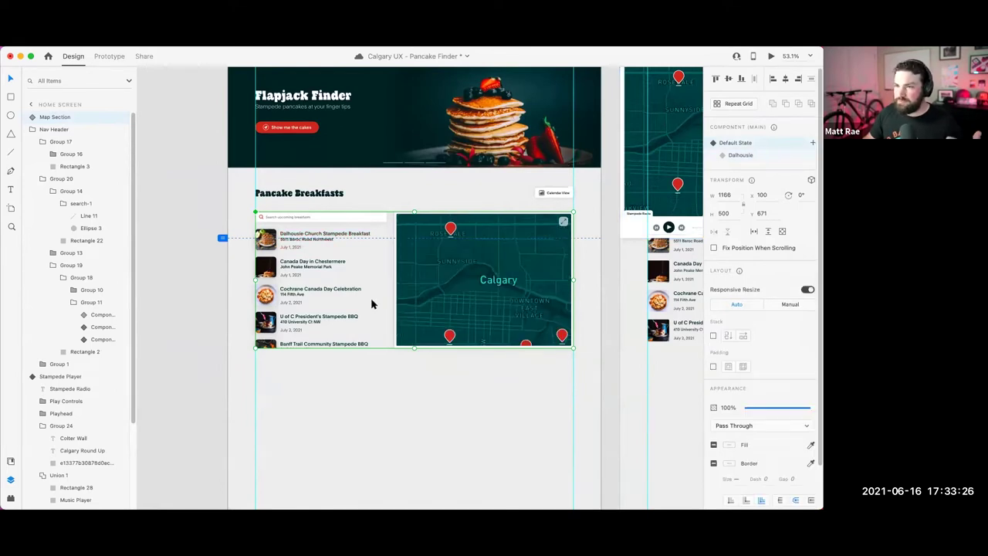
scroll(370, 301, "up", 3)
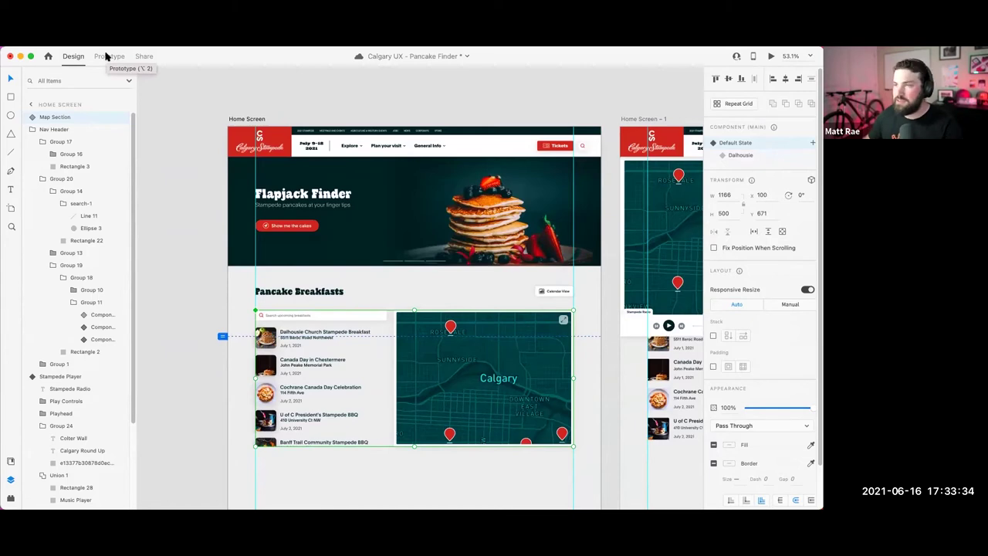
Step: In prototype mode, add an interaction to the Dalhousie Church Stampede Breakfast row inside the default state of Map Section
left_click(108, 56)
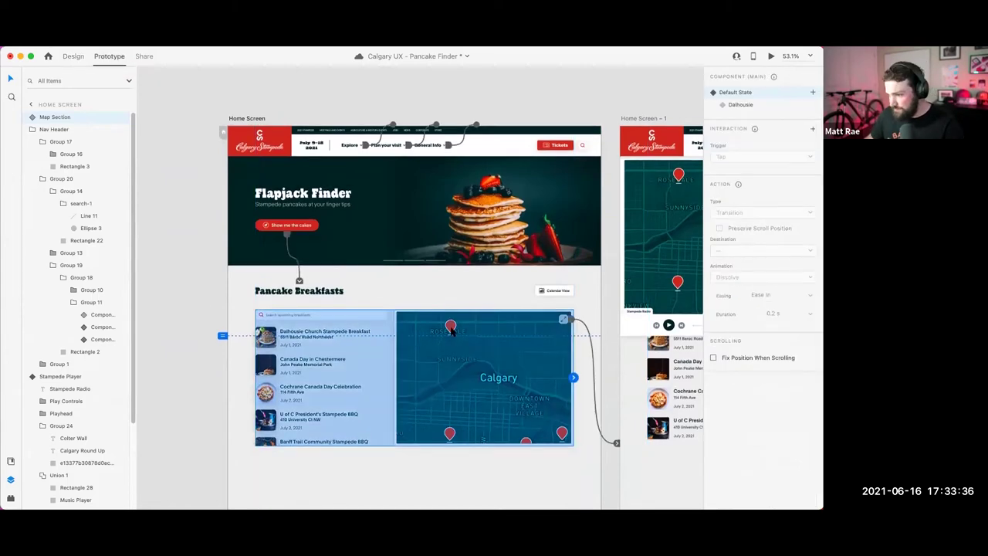
double_click(347, 332)
double_click(346, 332)
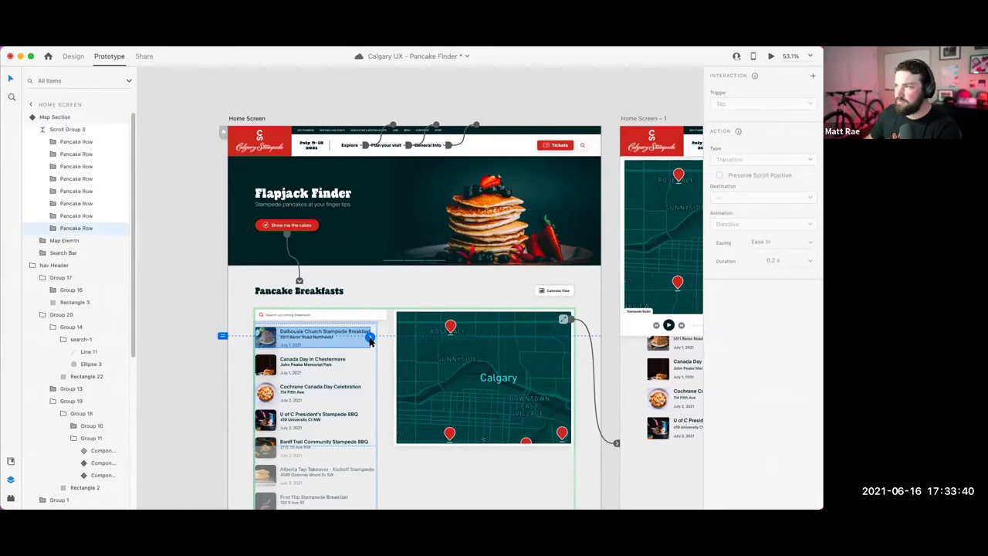
left_click_drag(370, 340, 392, 291)
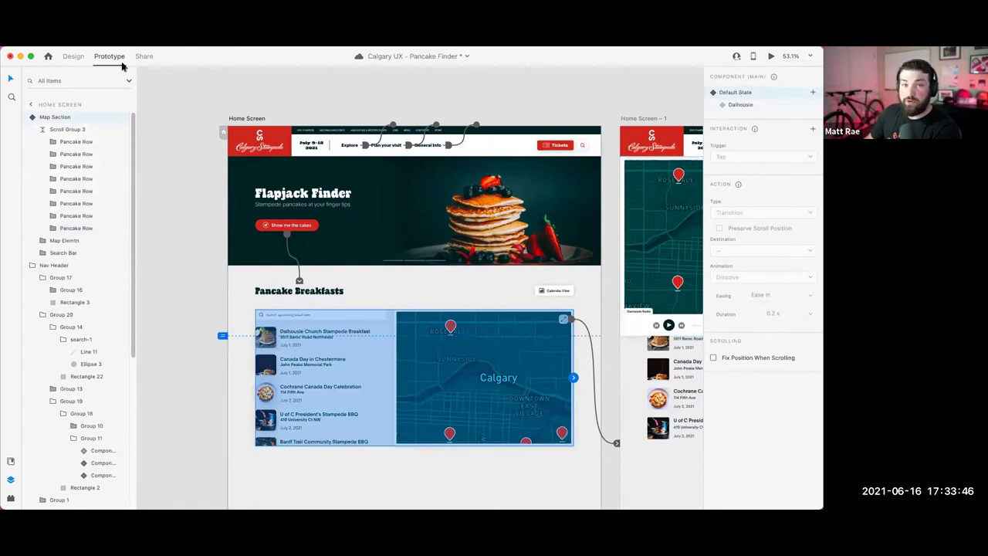
double_click(345, 334)
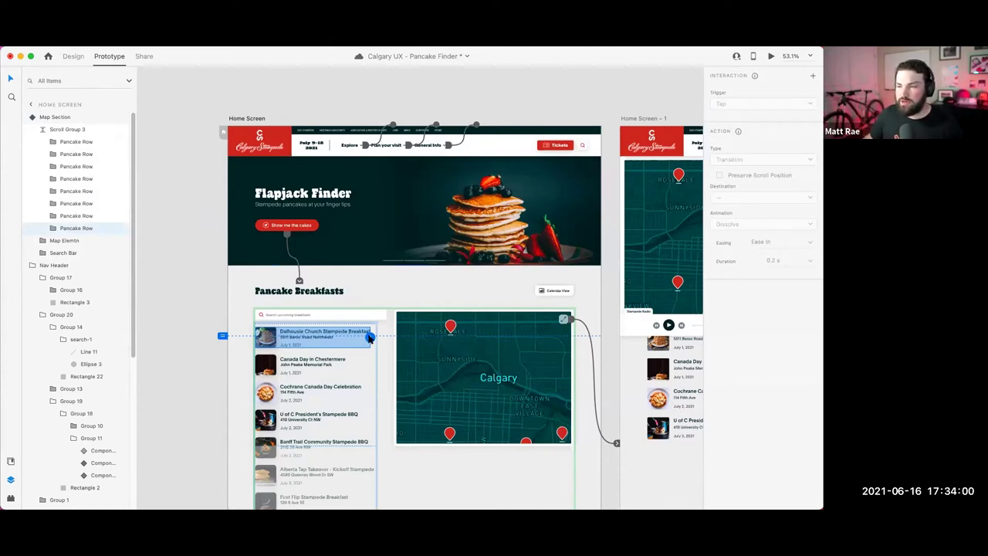
left_click(370, 338)
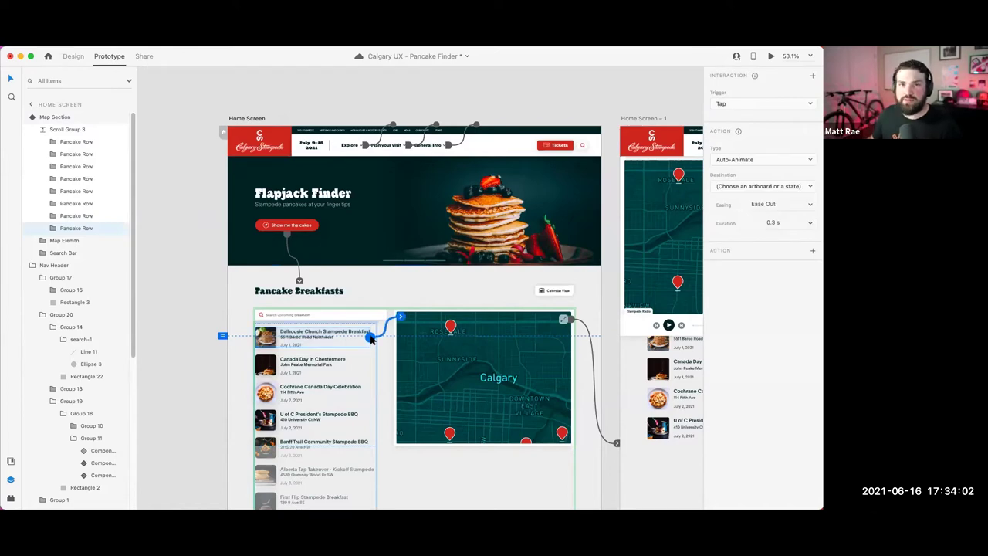
scroll(371, 338, "up", 5)
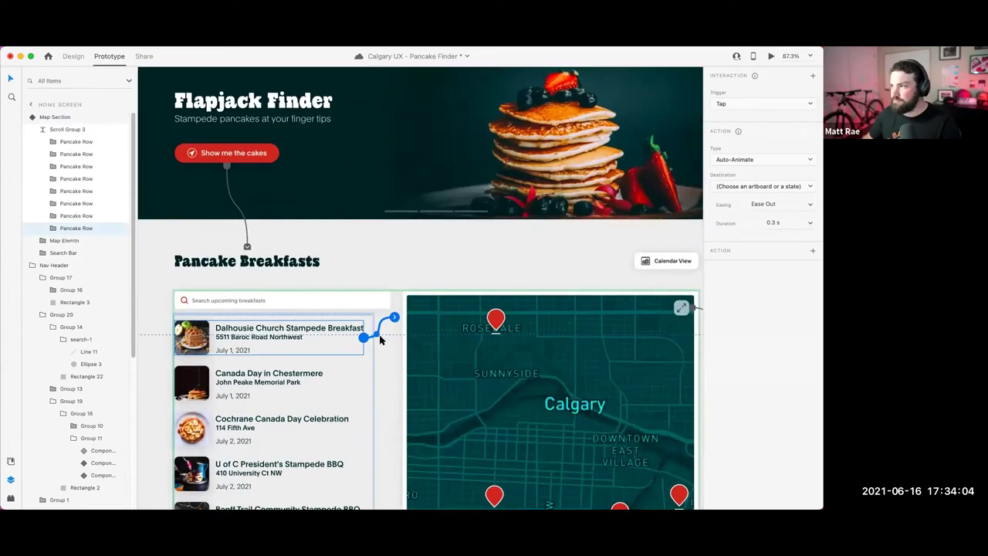
Step: Make the row's tap interaction auto-animate to the Dalhousie state, then deselect it
left_click(759, 160)
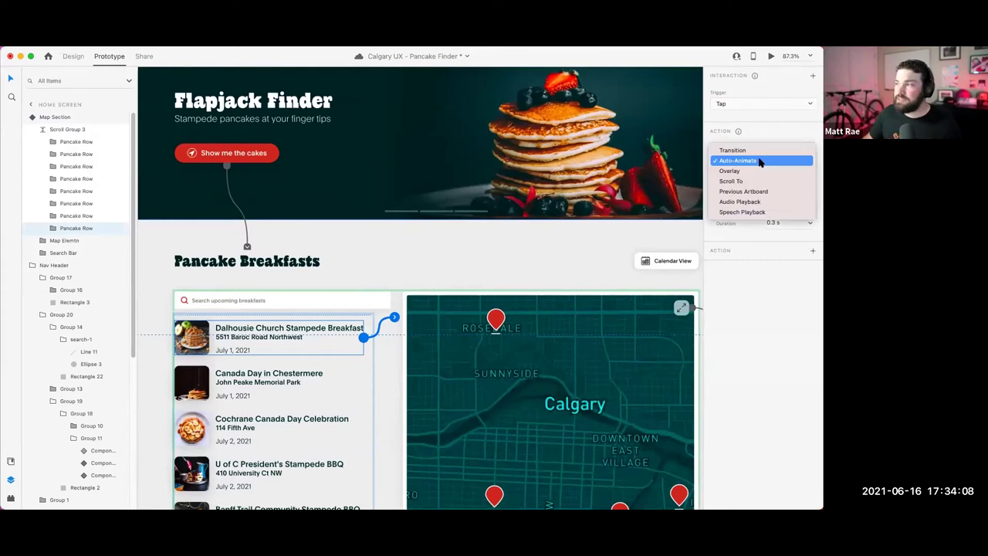
left_click(760, 161)
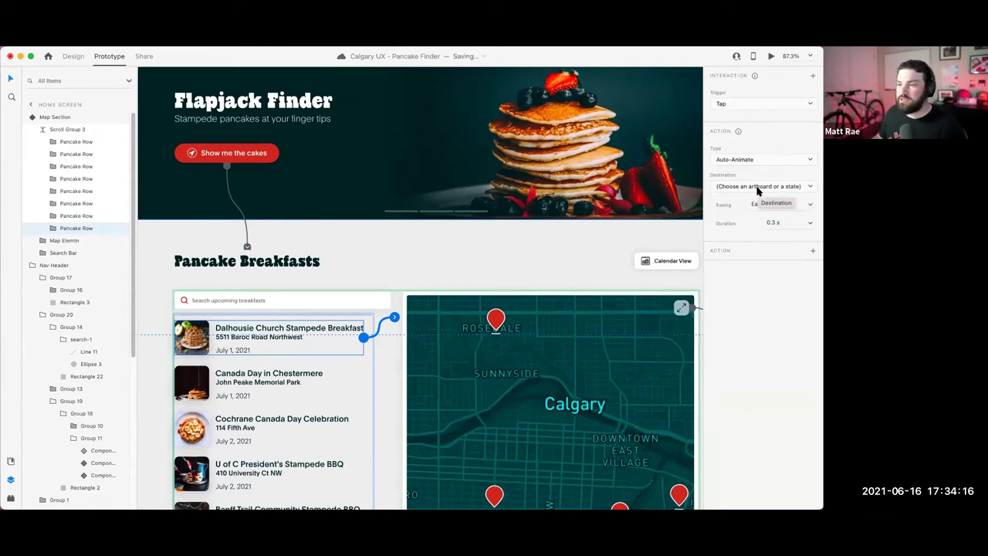
left_click(757, 187)
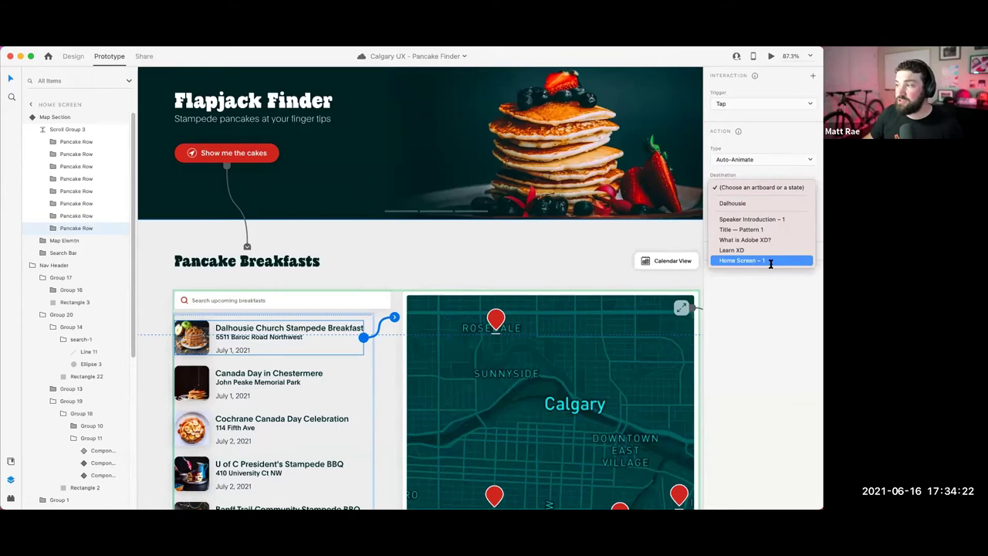
left_click(761, 203)
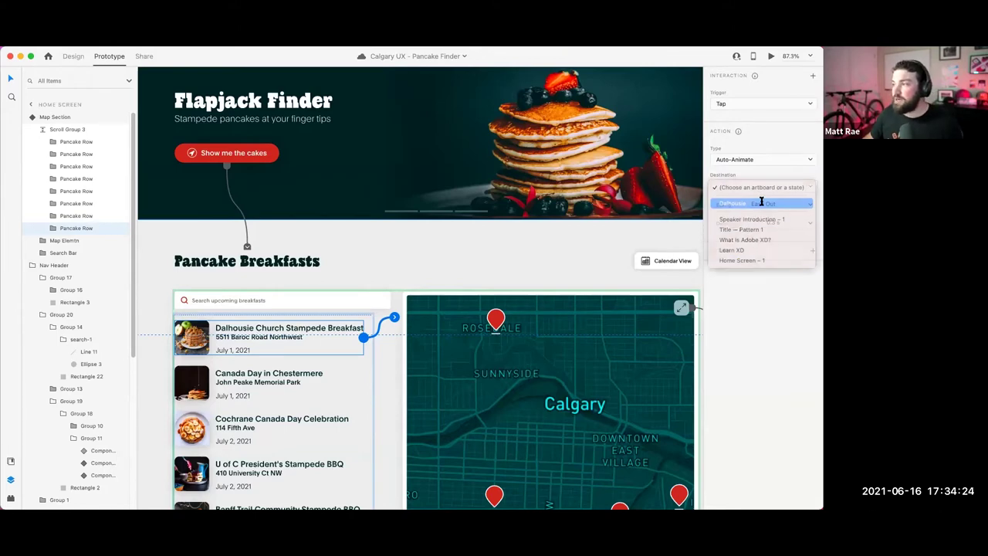
left_click(428, 262)
scroll(436, 266, "down", 3)
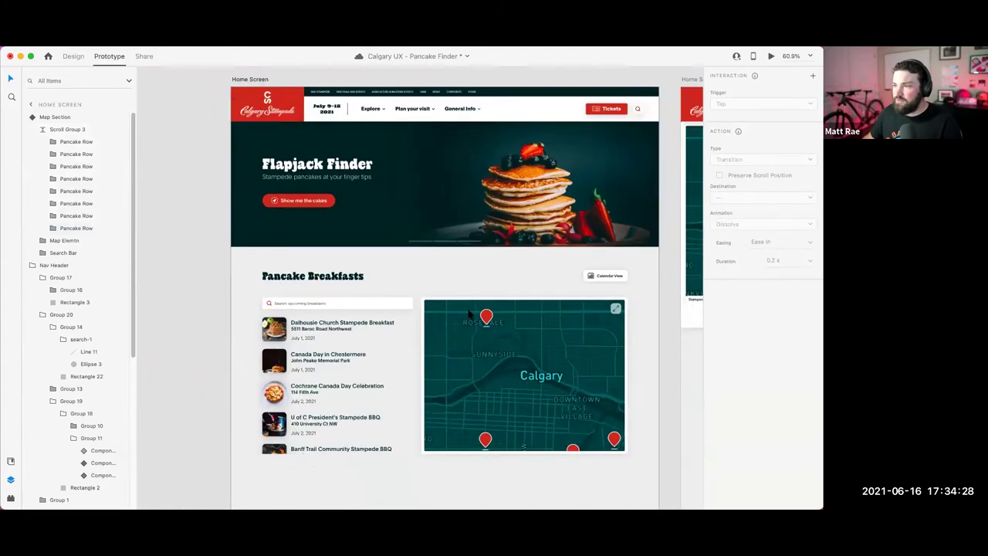
Step: Inspect the prototype wiring in the Map Section's Dalhousie and default states
left_click(740, 105)
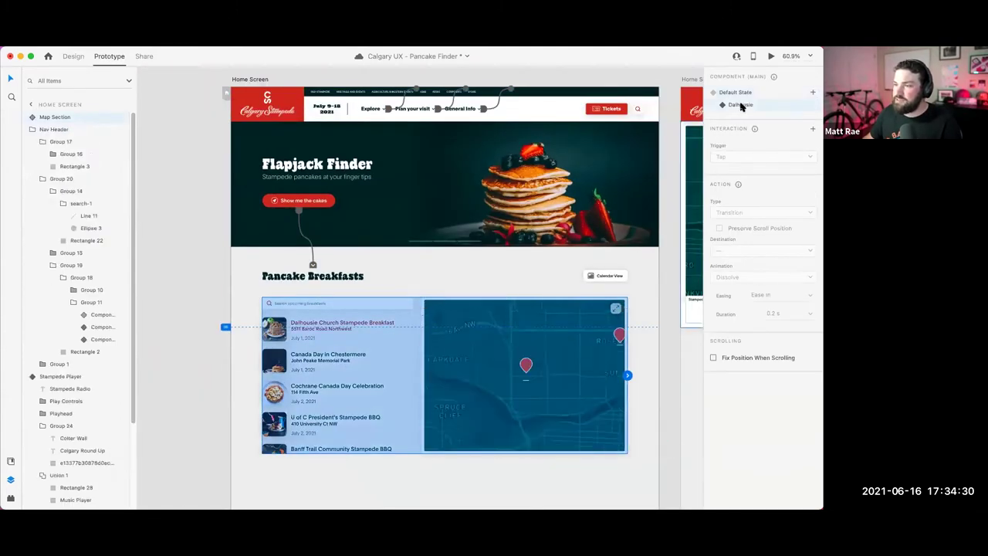
left_click_drag(543, 275, 511, 276)
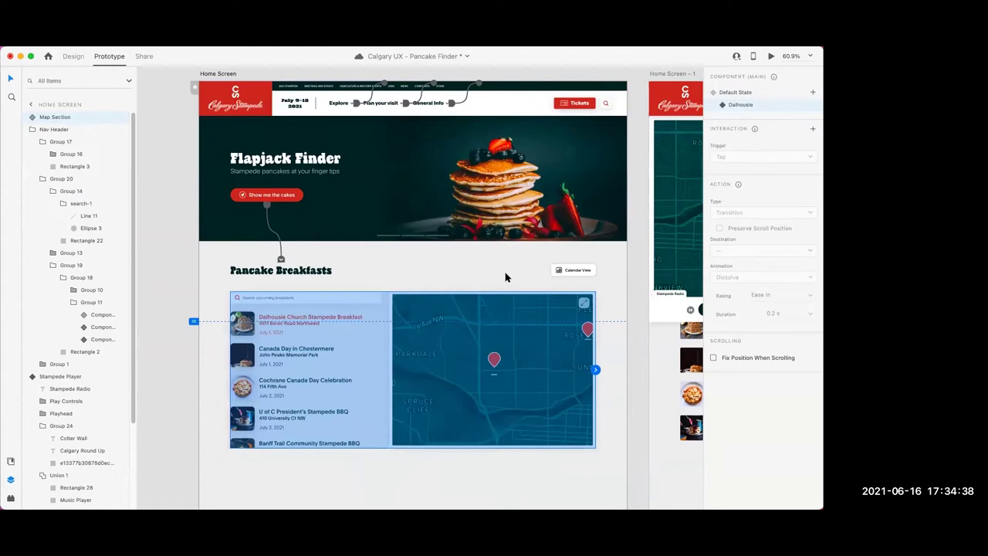
left_click(737, 92)
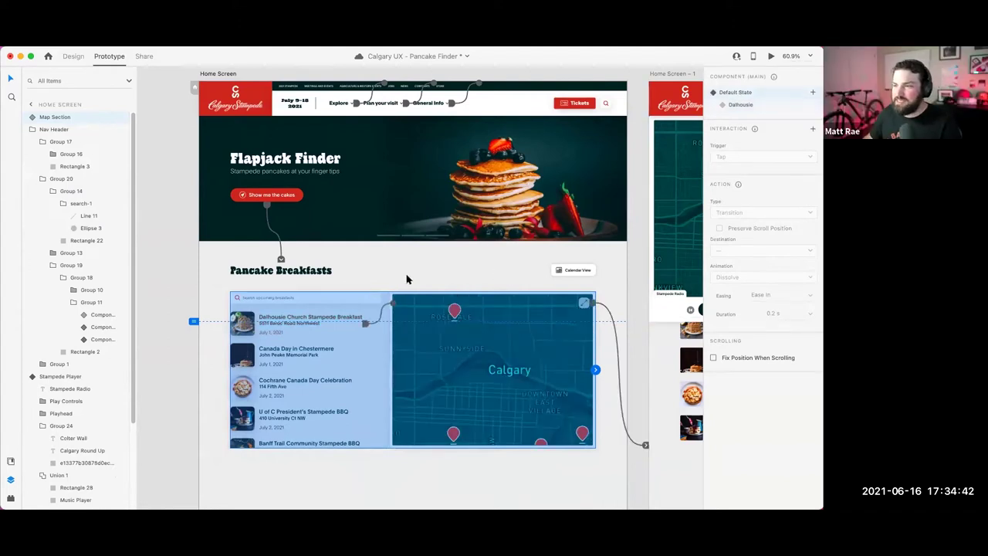
Step: Add an interaction to the Map Section's Dalhousie state with a Keys & Gamepad trigger assigned to Esc
left_click(752, 105)
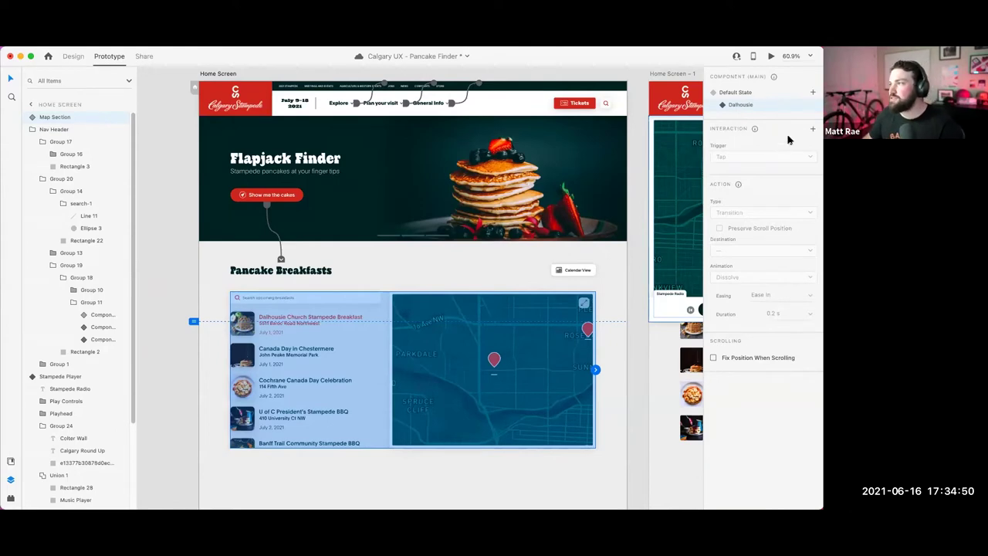
left_click(812, 128)
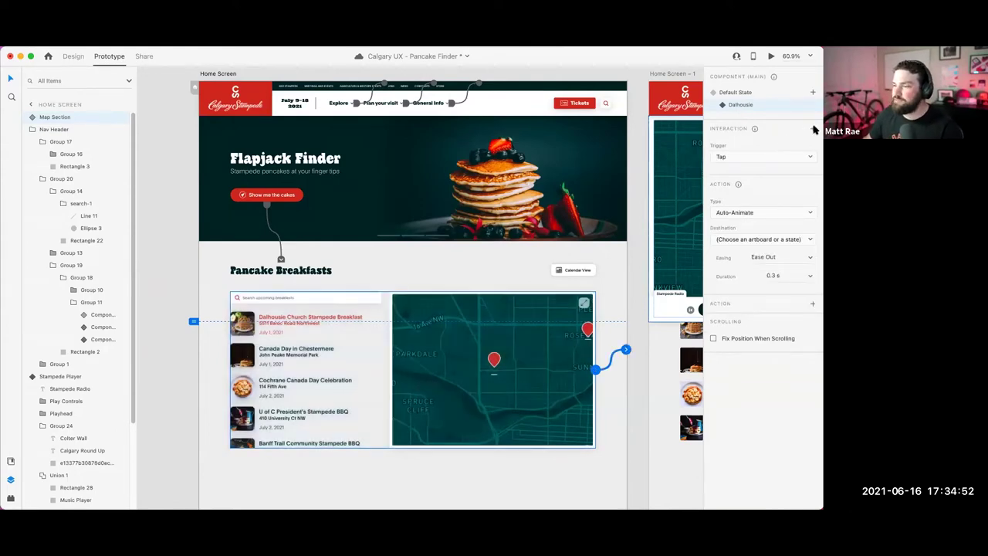
scroll(460, 359, "down", 1)
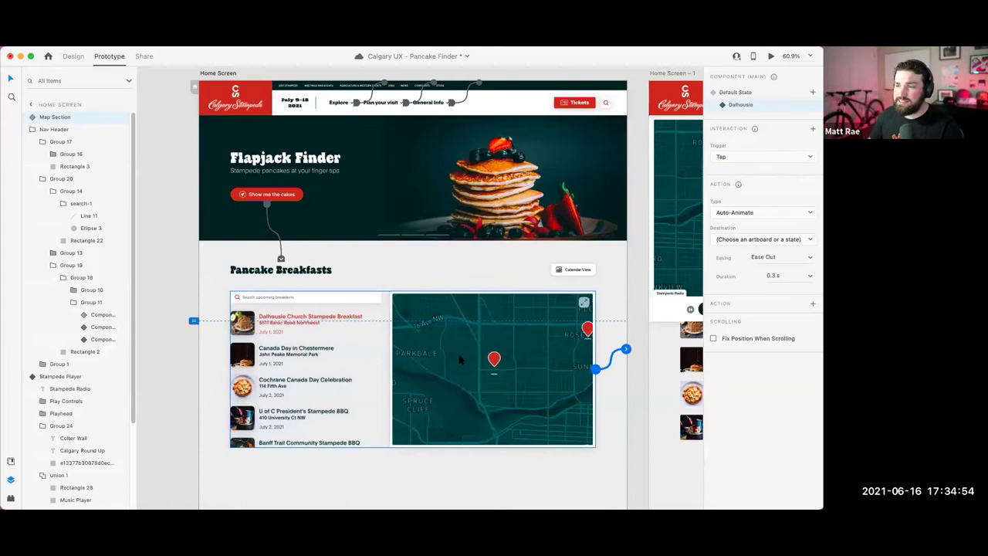
left_click(741, 157)
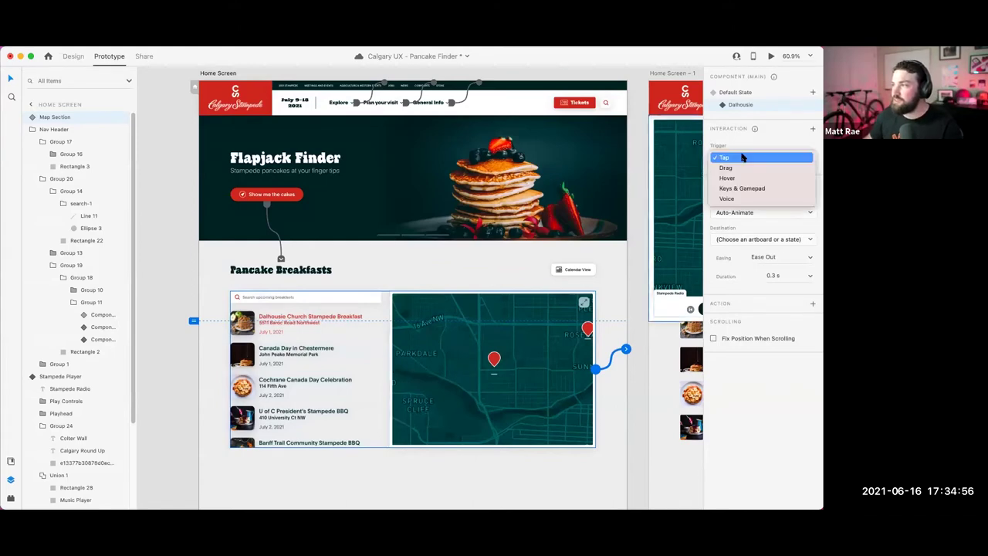
left_click(747, 190)
left_click(745, 181)
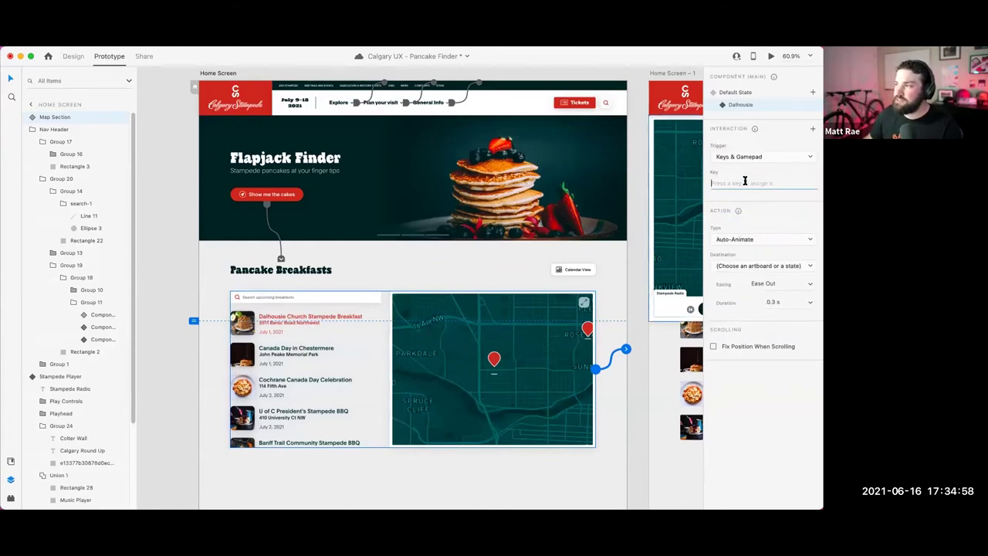
key("Escape")
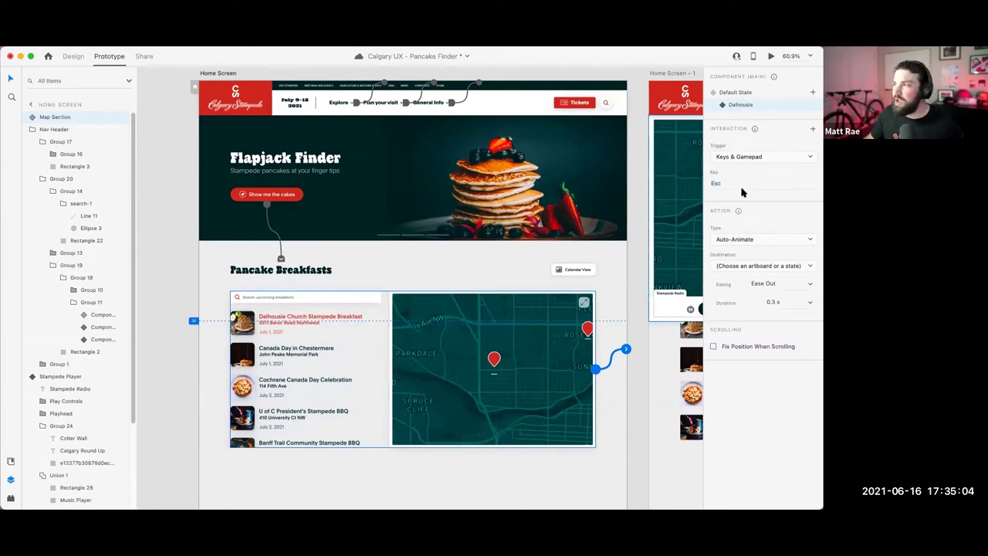
Step: Return Map Section to its default state and preview the Home Screen, testing the cakes button and the Dalhousie row, then close the preview
left_click(742, 92)
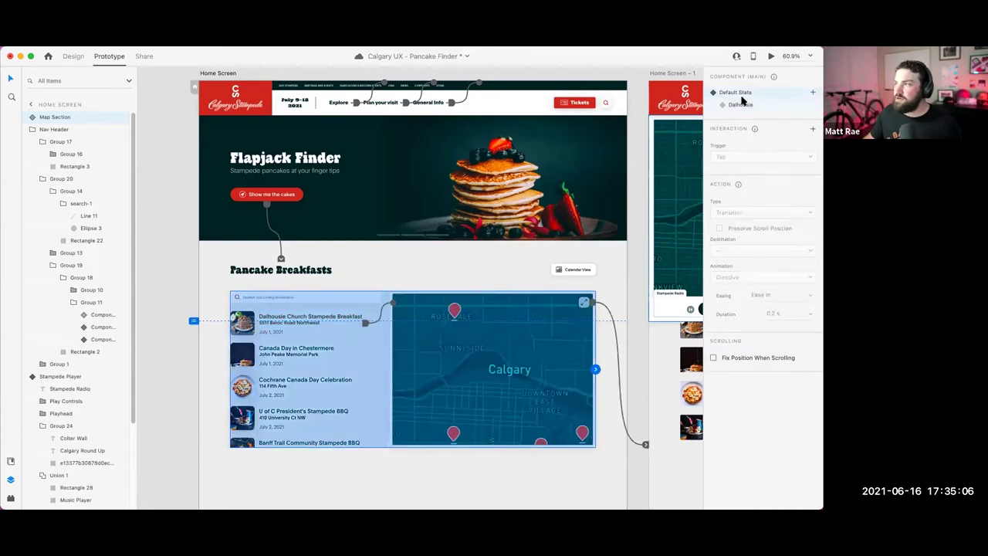
left_click(226, 72)
left_click(770, 56)
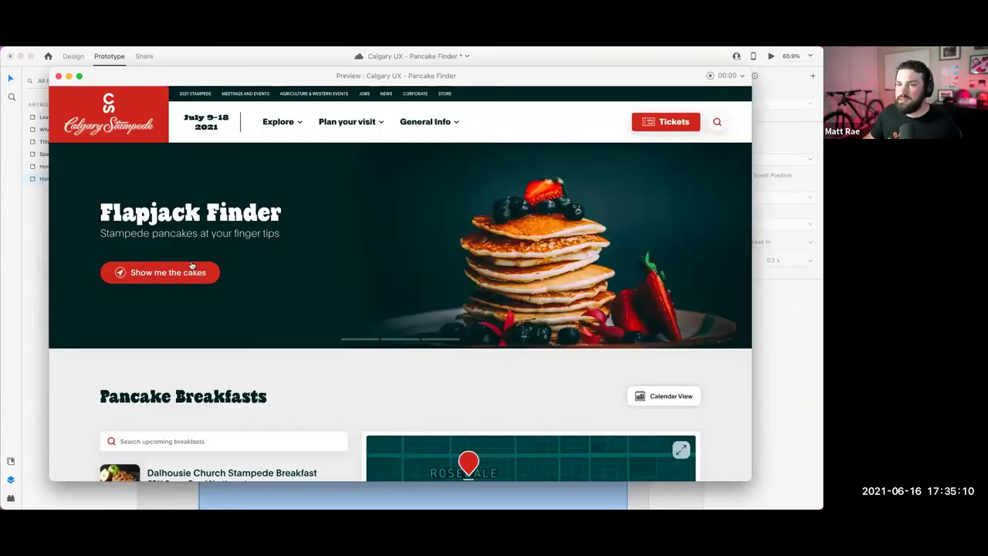
left_click(185, 270)
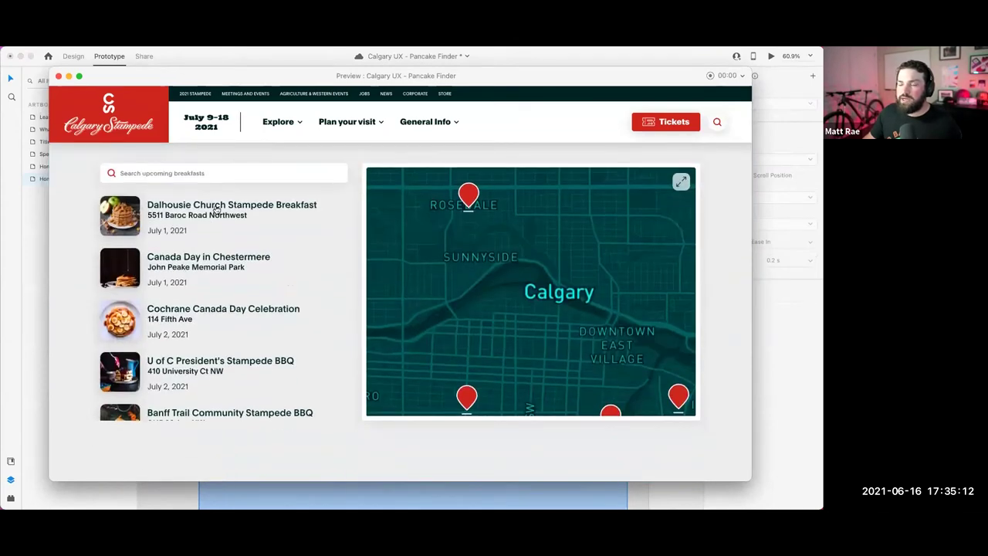
left_click(216, 207)
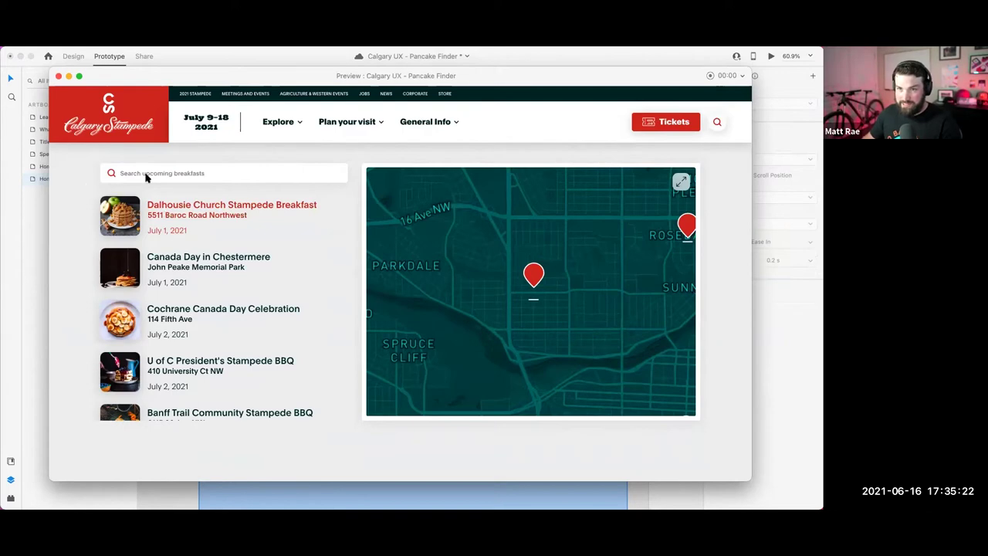
left_click(57, 76)
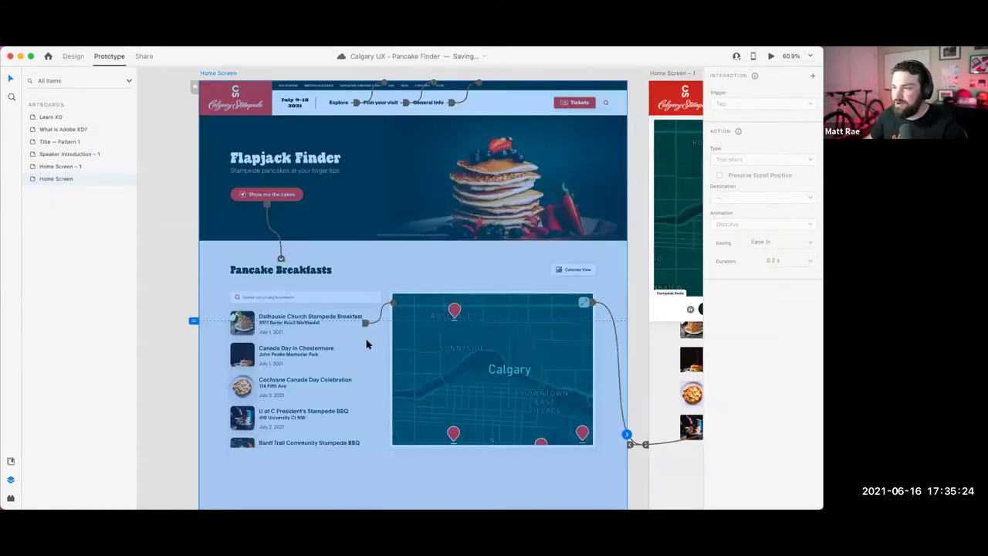
Step: Set the Dalhousie state's Esc interaction to auto-animate to Default State, then switch Map Section back to its default state
left_click(487, 357)
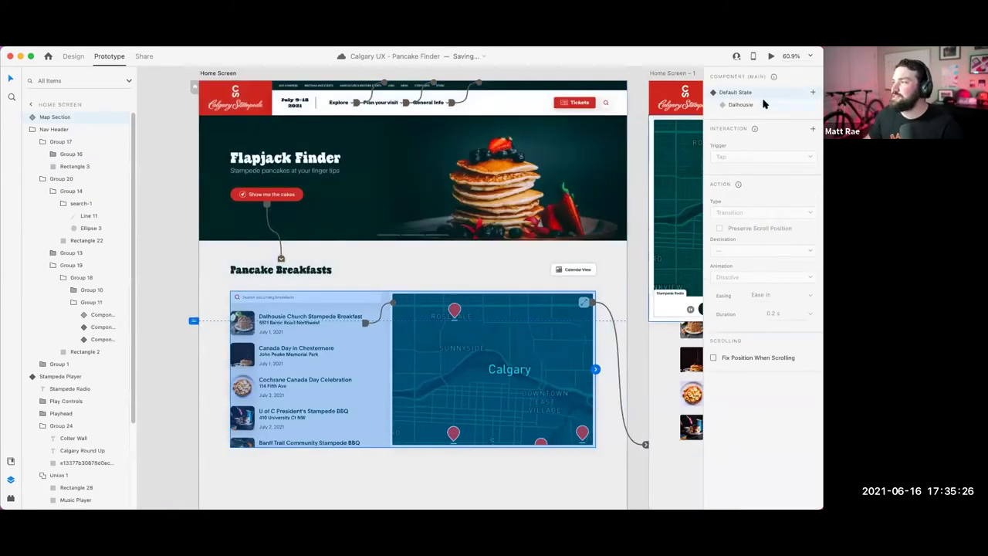
left_click(764, 103)
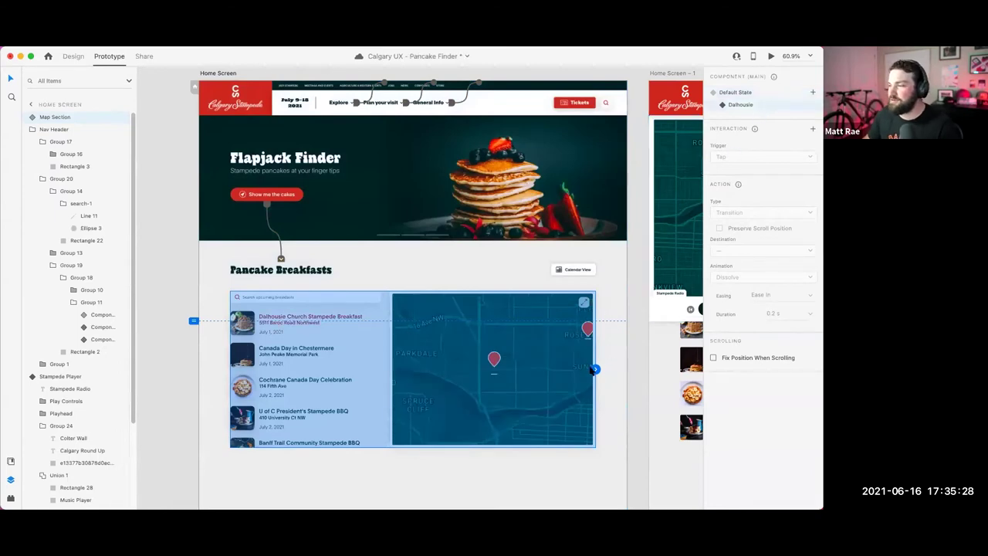
left_click(595, 369)
left_click(743, 183)
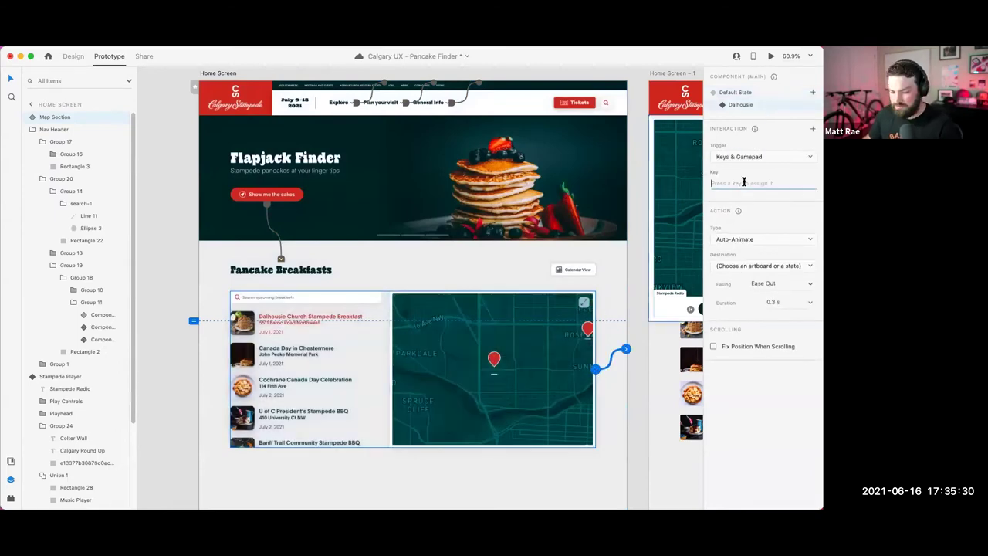
key("Escape")
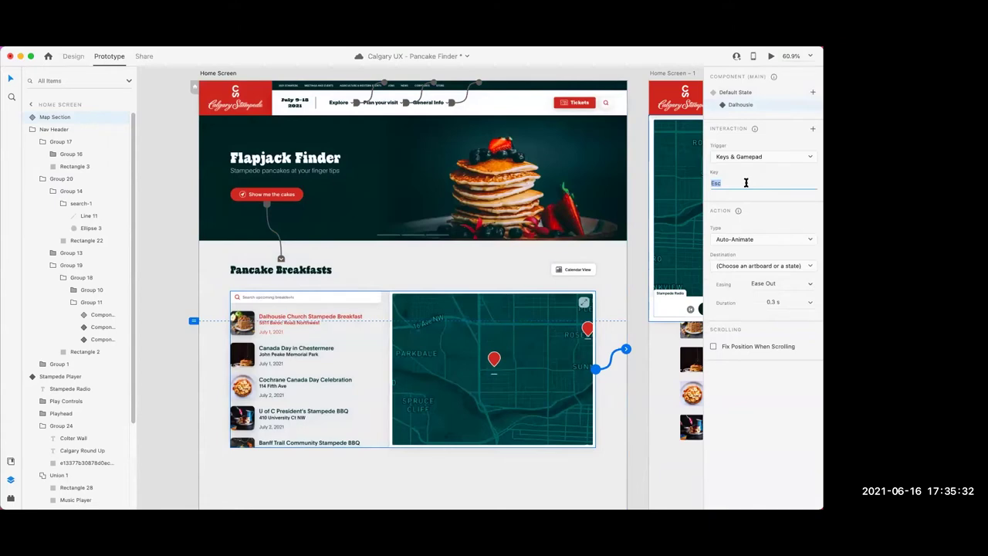
left_click(748, 267)
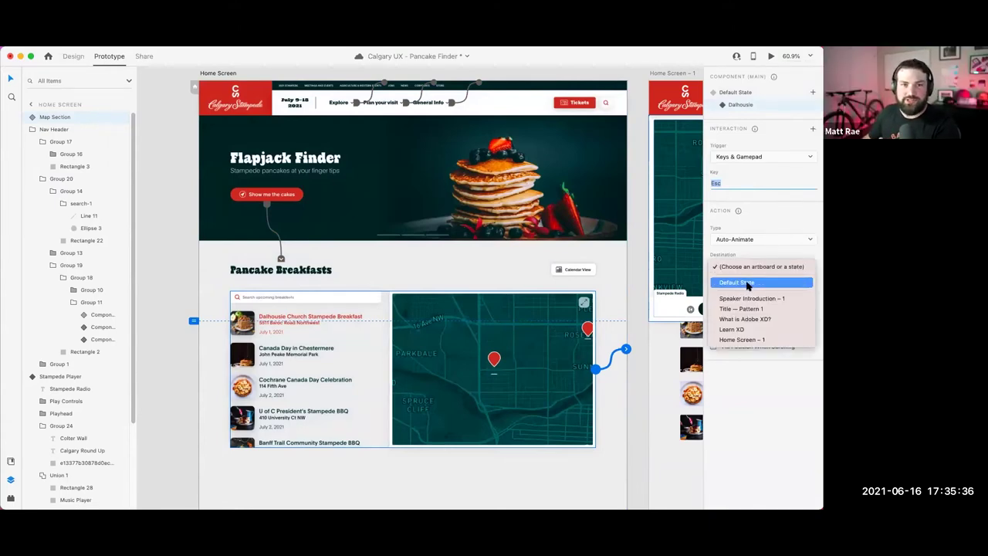
left_click(747, 284)
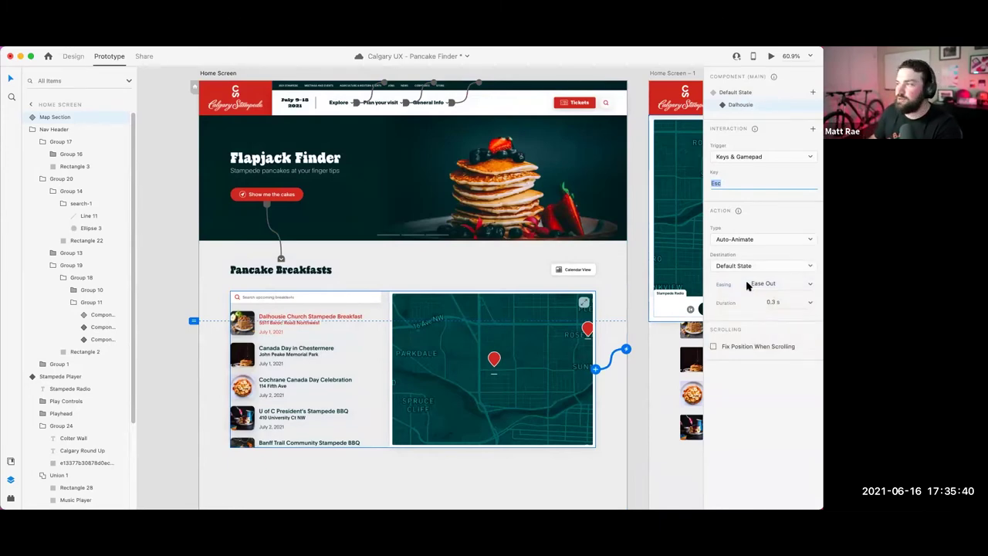
left_click(745, 93)
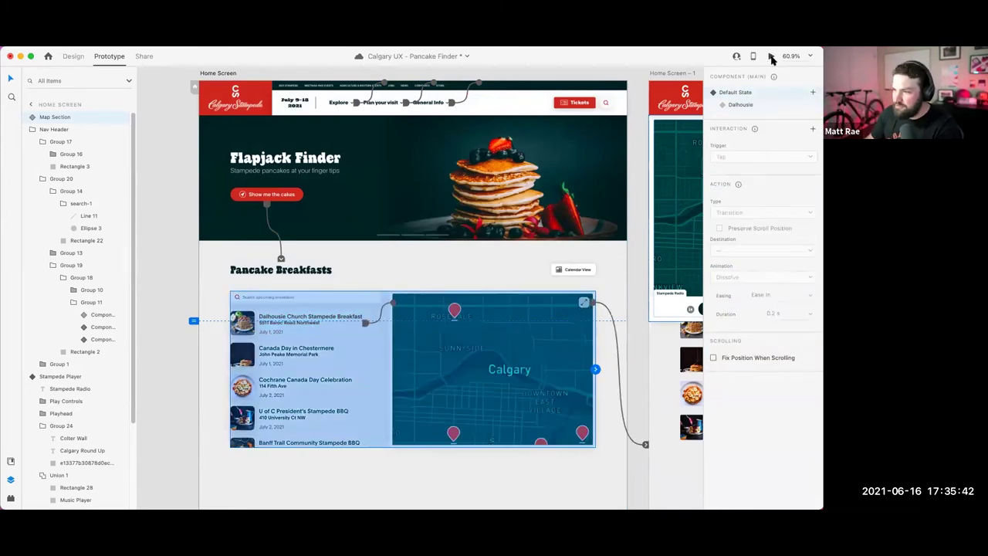
Step: Preview the Home Screen and test the cakes button and the Dalhousie row
left_click(771, 60)
left_click(191, 277)
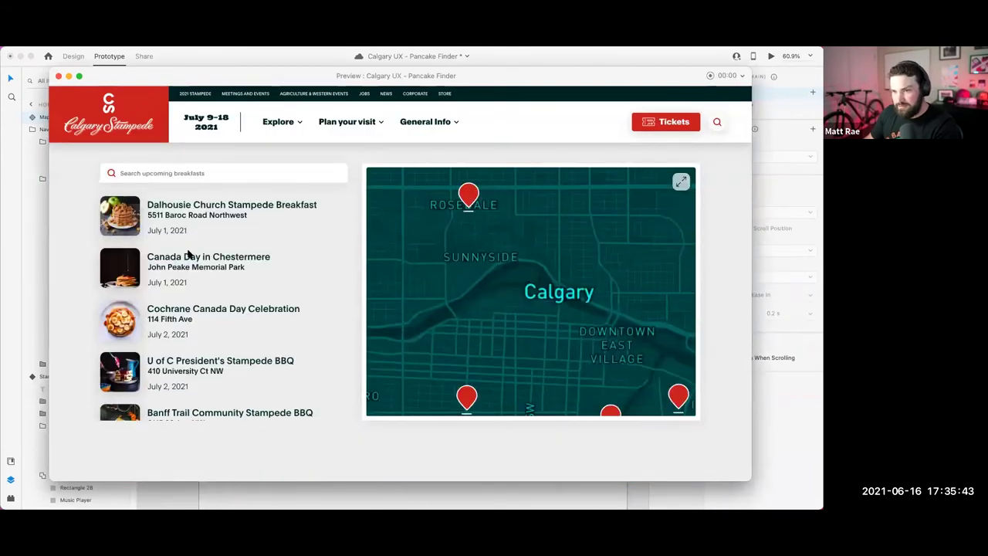
left_click(196, 207)
left_click(196, 206)
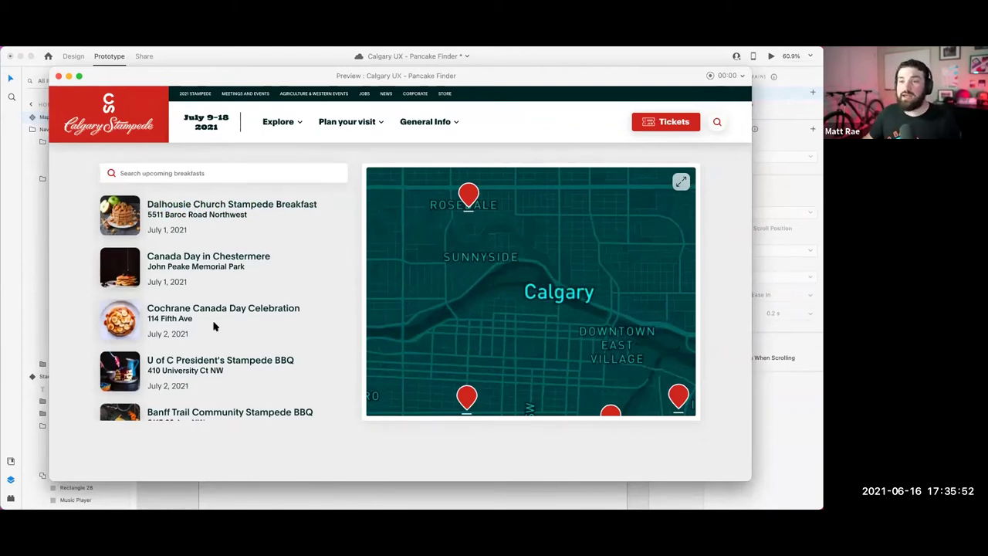
Step: Examine how the breakfast list scrolls in relation to the Dalhousie row and map in the preview, and close the preview
scroll(214, 324, "down", 1)
scroll(216, 348, "up", 2)
scroll(216, 349, "down", 5)
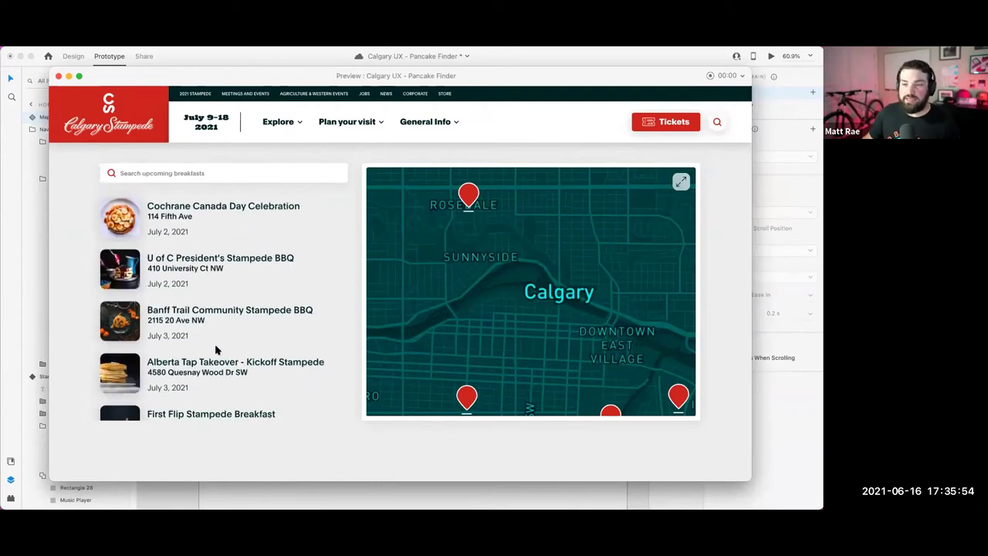
scroll(216, 351, "down", 2)
scroll(216, 351, "up", 4)
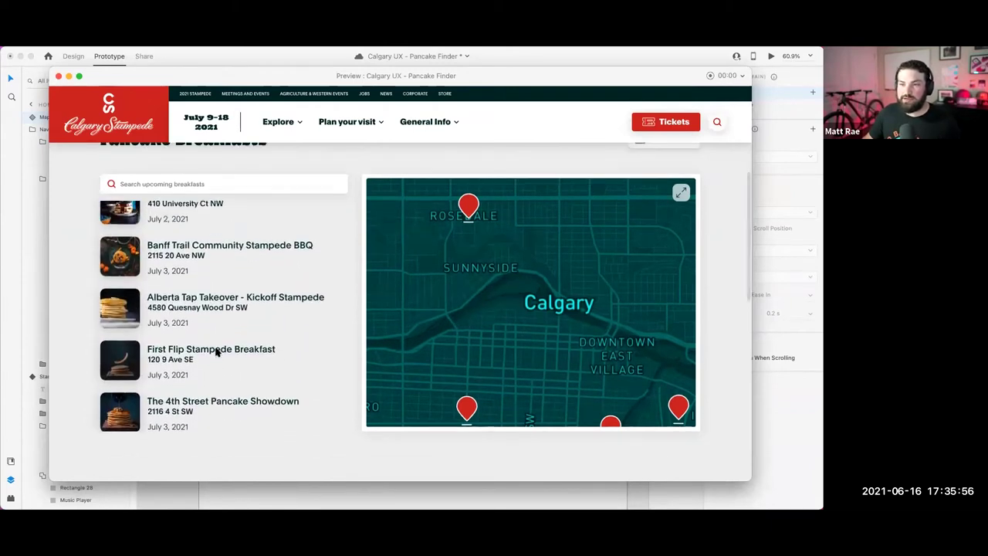
scroll(216, 351, "up", 3)
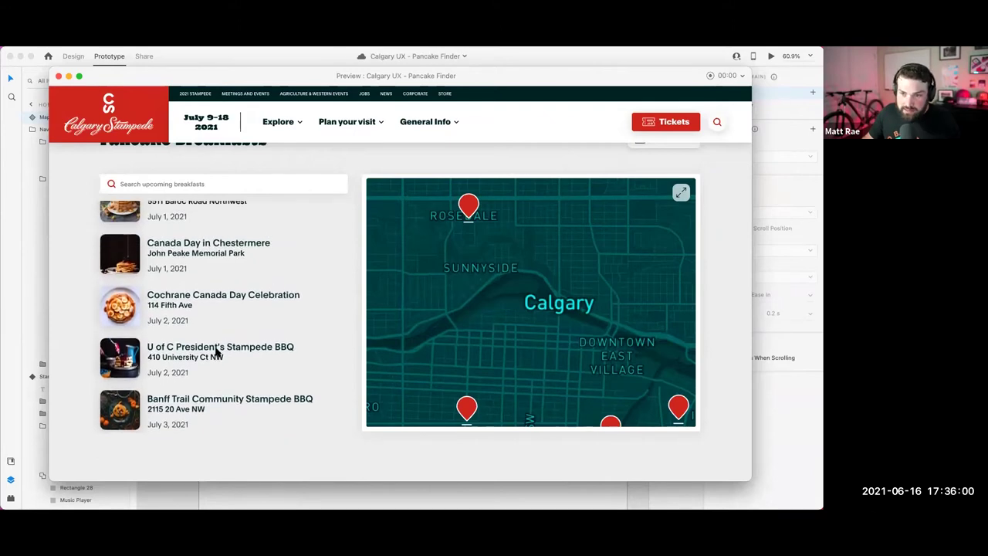
scroll(217, 351, "up", 1)
scroll(216, 351, "down", 1)
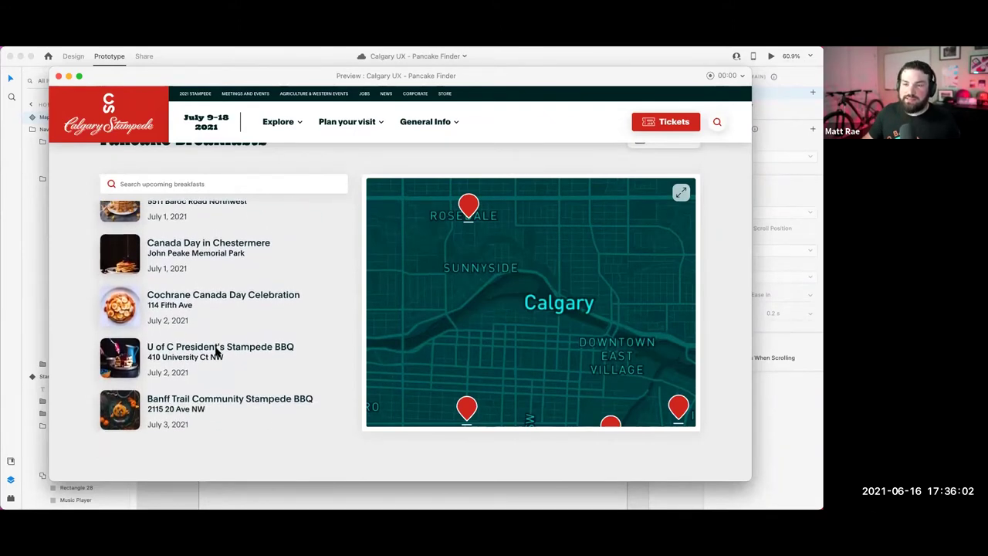
scroll(179, 216, "up", 1)
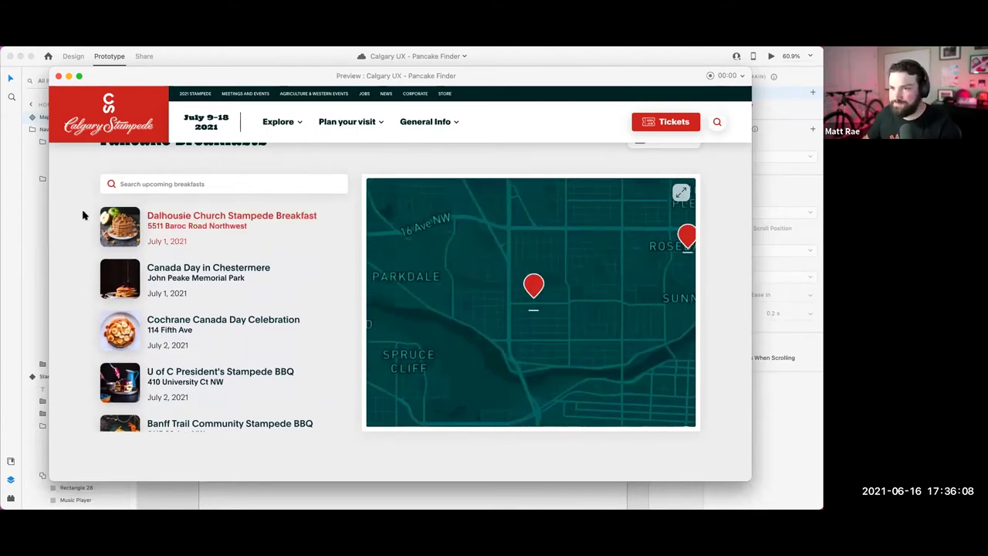
left_click(58, 76)
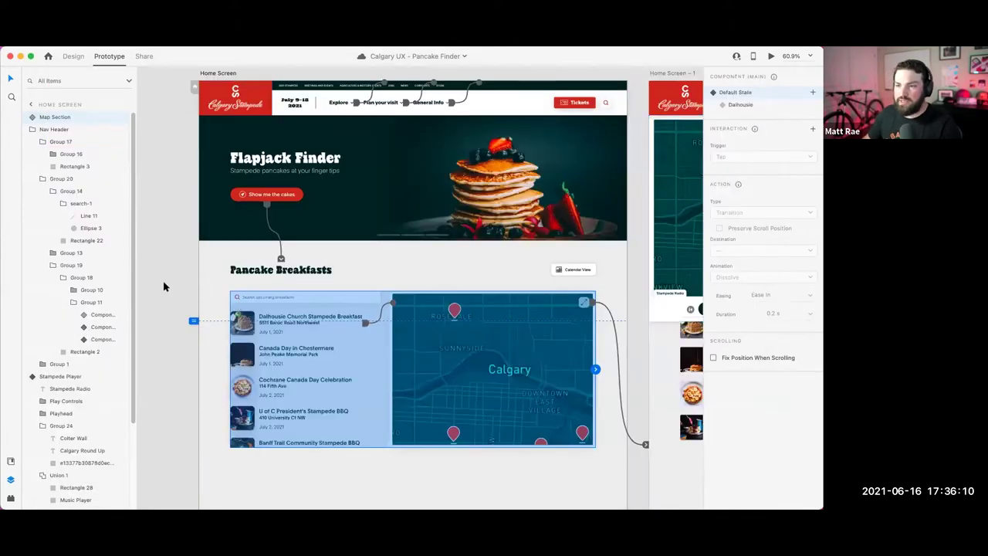
Step: Review the Map Section's breakfast rows and Dalhousie state wiring, ending on the component's default state
left_click(183, 364)
scroll(175, 283, "down", 3)
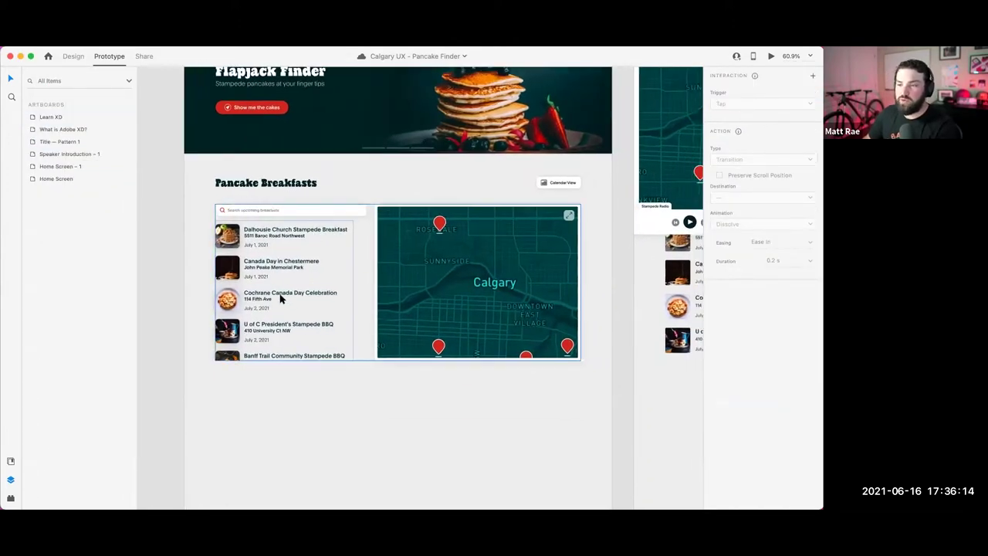
scroll(280, 299, "up", 5)
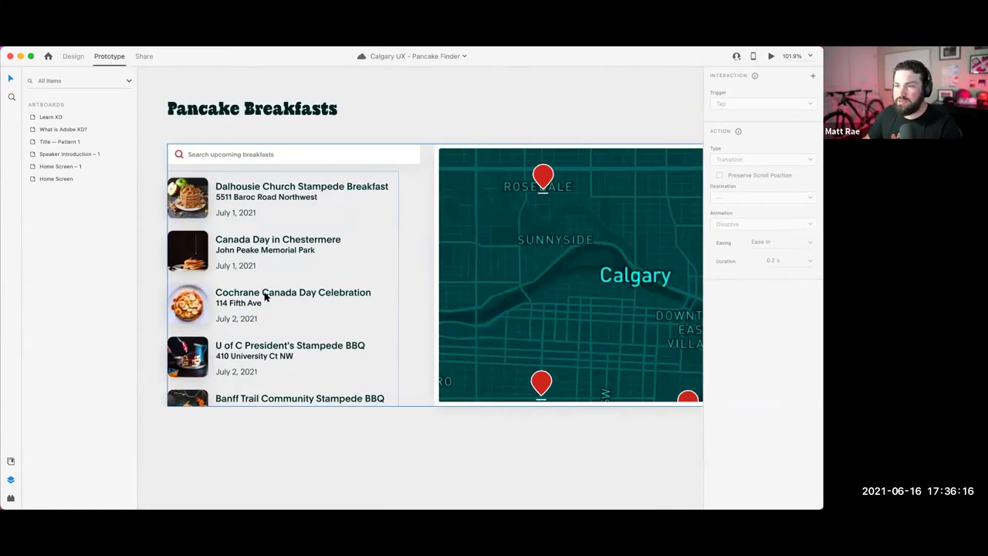
double_click(264, 297)
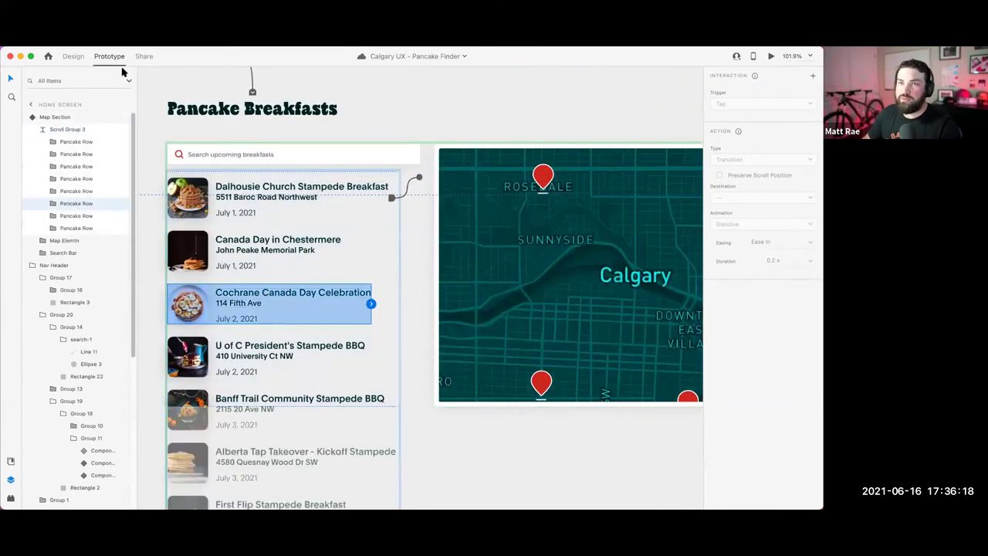
left_click(548, 152)
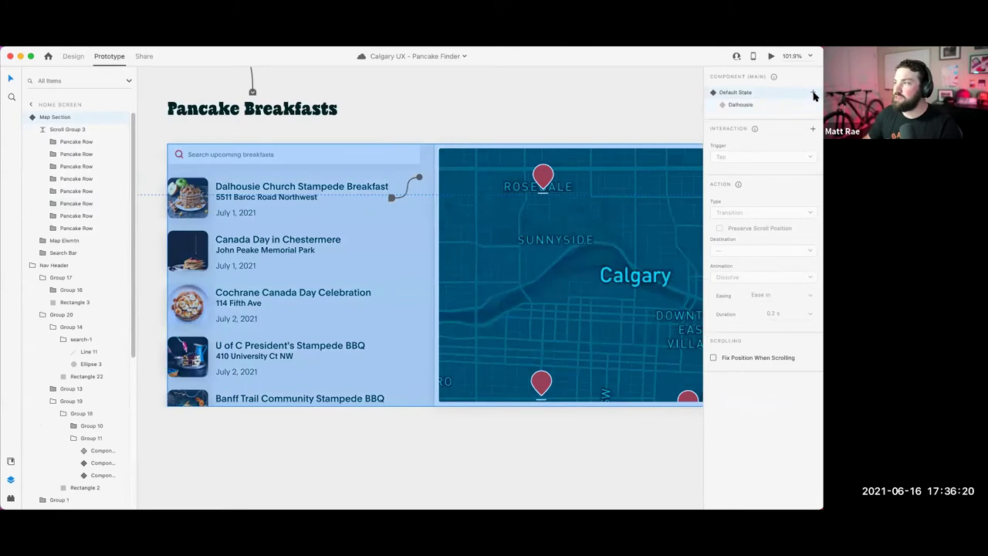
left_click(747, 104)
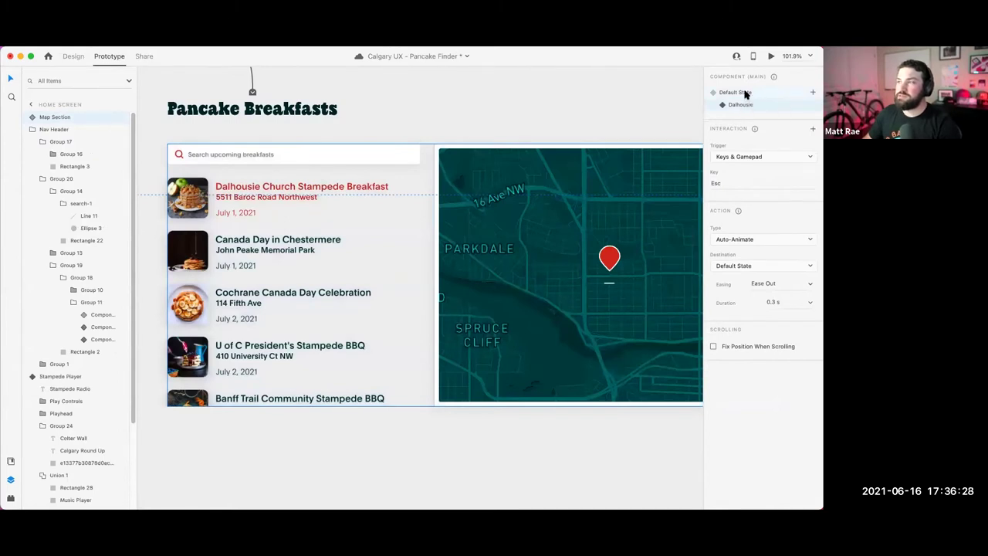
left_click(746, 93)
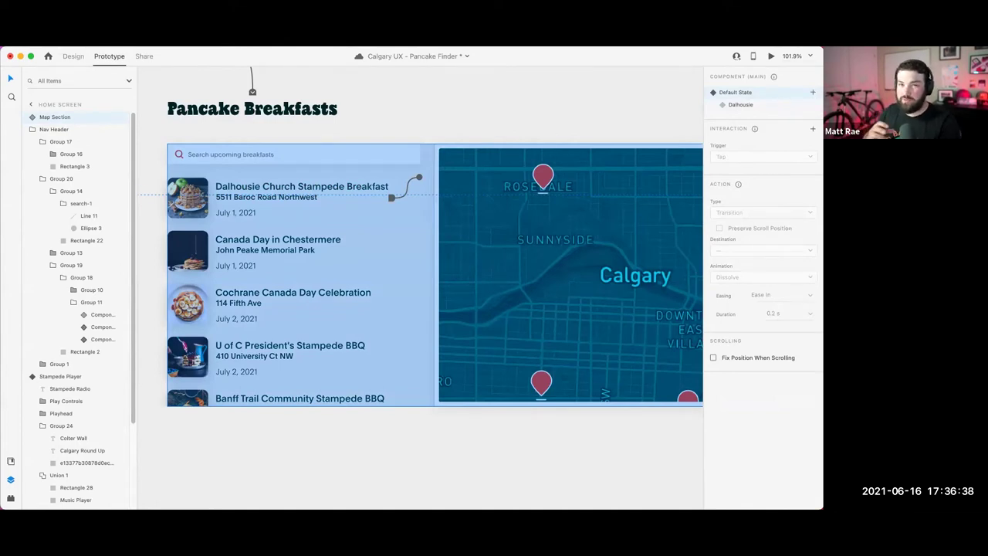
Step: Add a new state to the Map Section component and name it Banff Trail
left_click(813, 92)
left_click(770, 99)
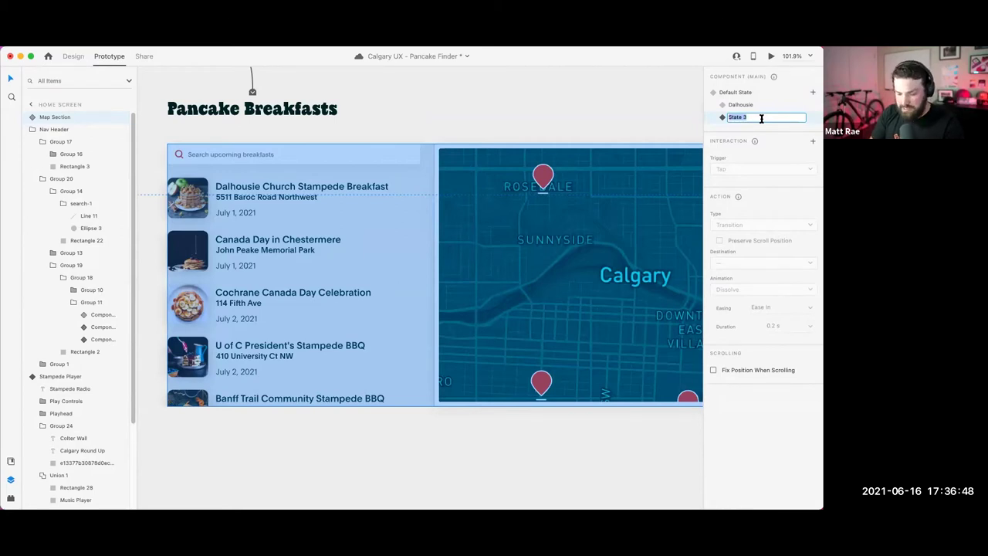
type("Banff Trail")
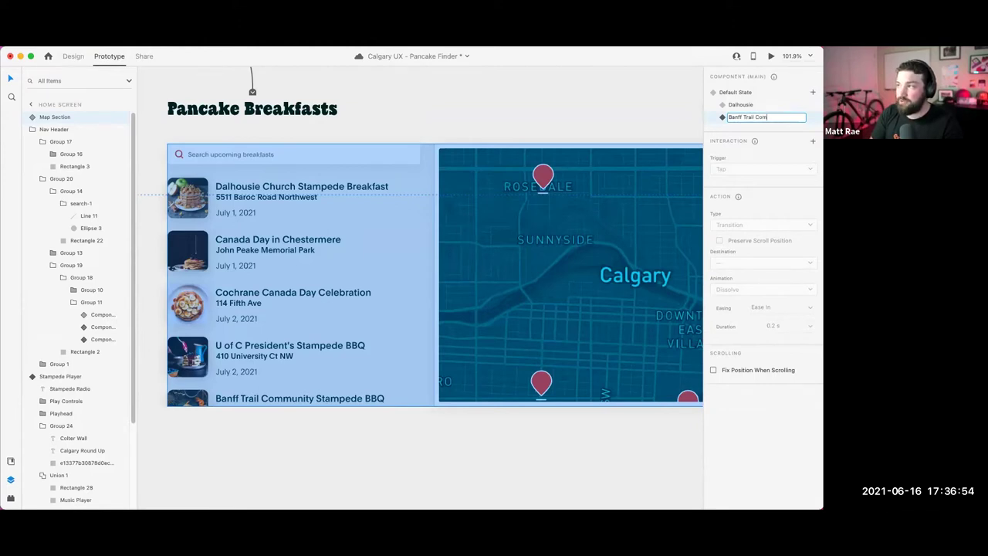
key("Return")
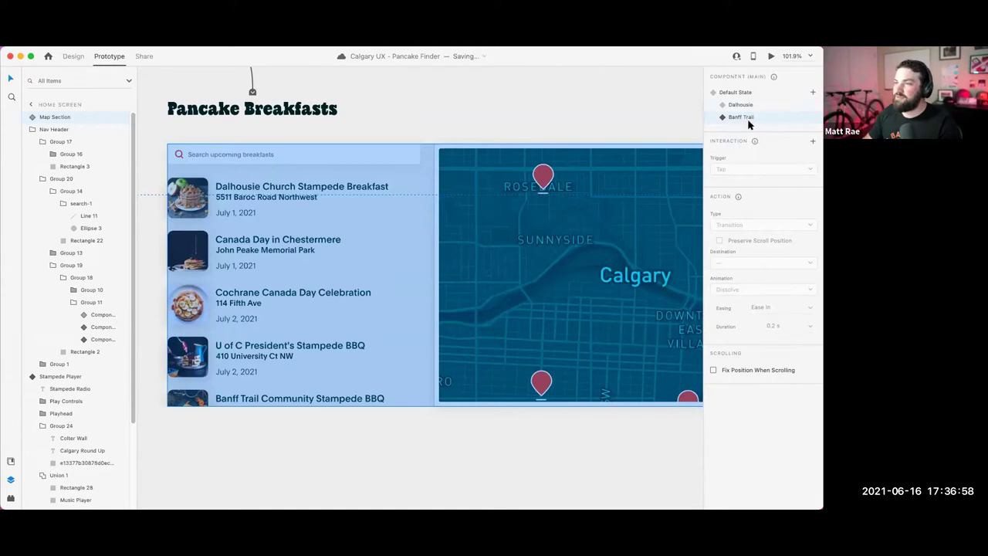
Step: Switch to Design mode, check the Banff Trail and Dalhousie row groups, and set Map Section back to its default state
left_click(73, 56)
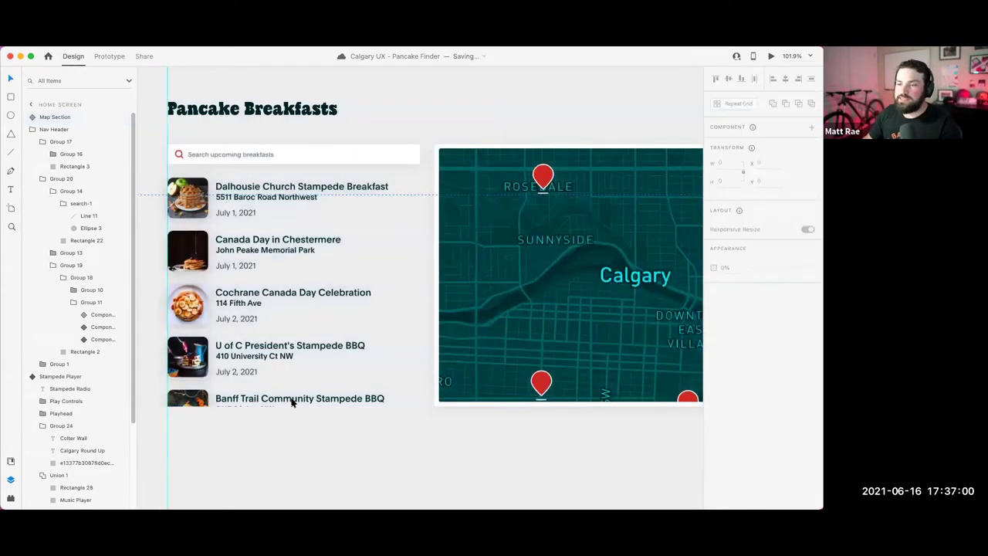
double_click(293, 399)
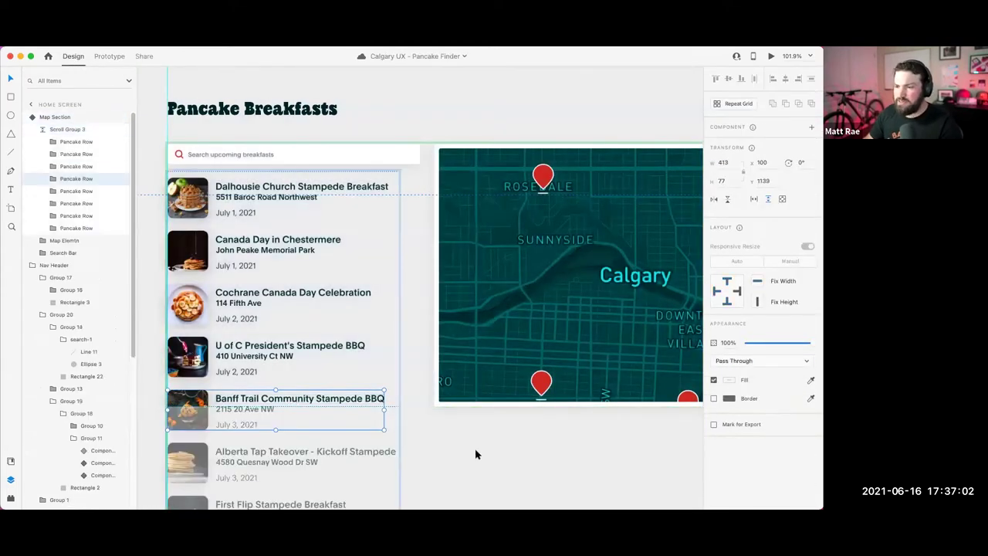
scroll(476, 455, "down", 5)
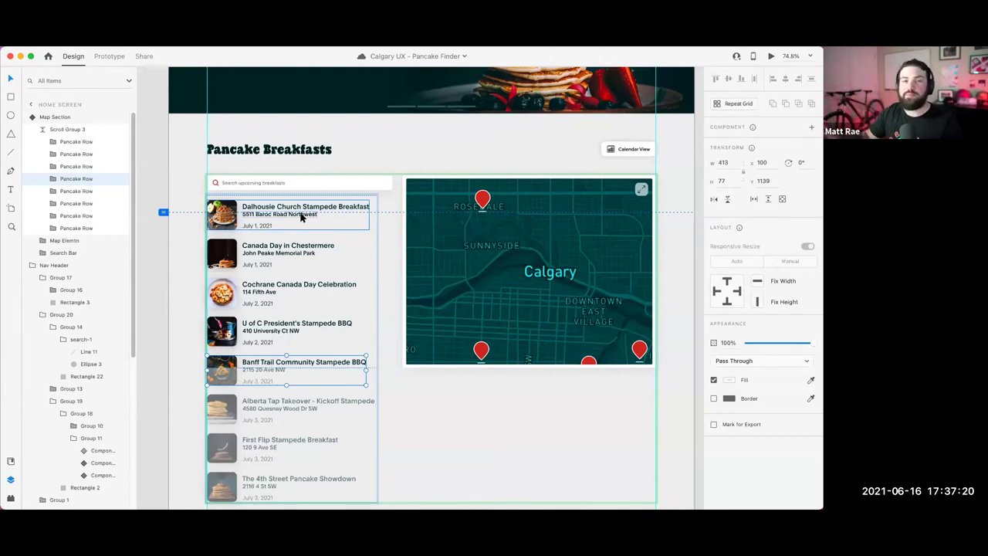
left_click(293, 329)
left_click(288, 208)
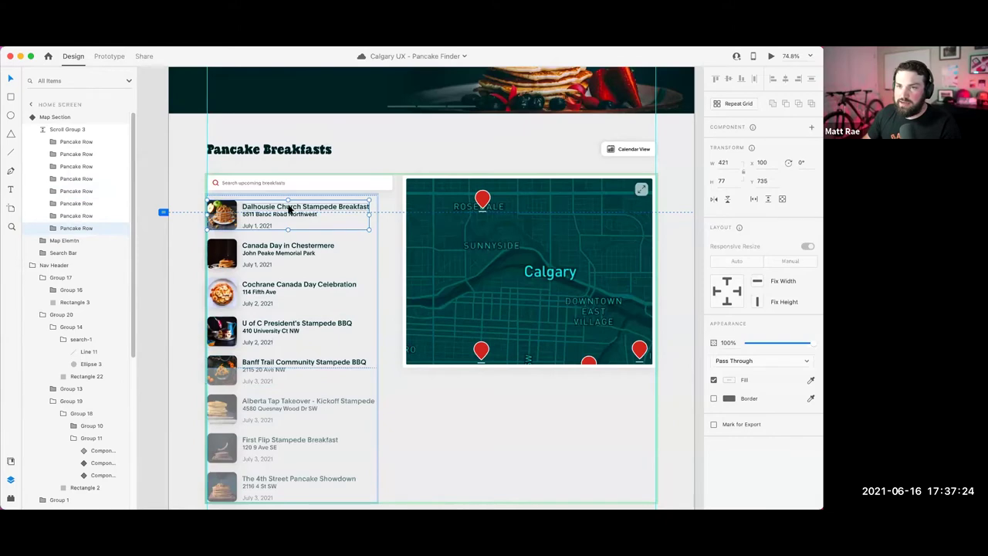
left_click(476, 438)
left_click(341, 190)
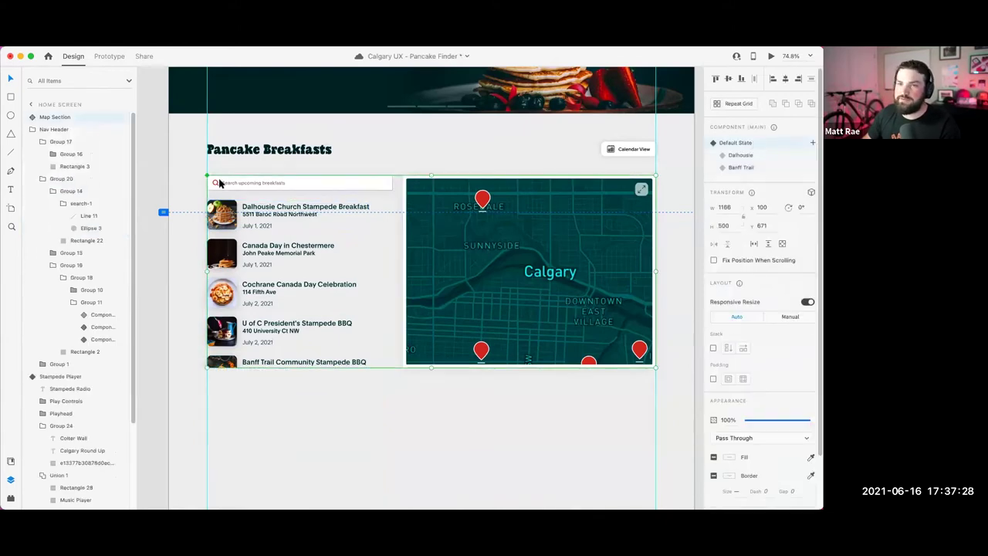
Step: Group all the Pancake Row layers inside Scroll Group 3 and name the group Pancake List
double_click(267, 208)
double_click(267, 208)
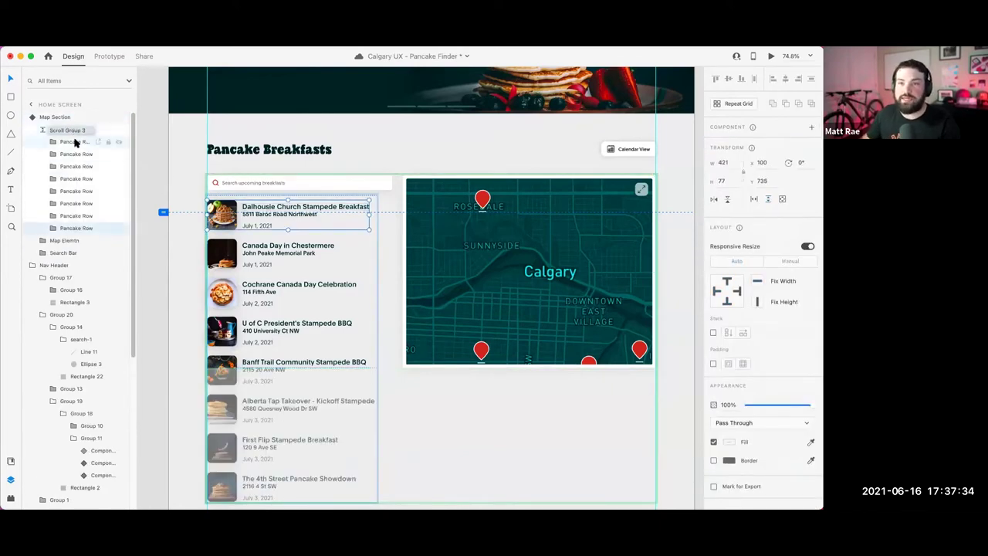
key("super+a")
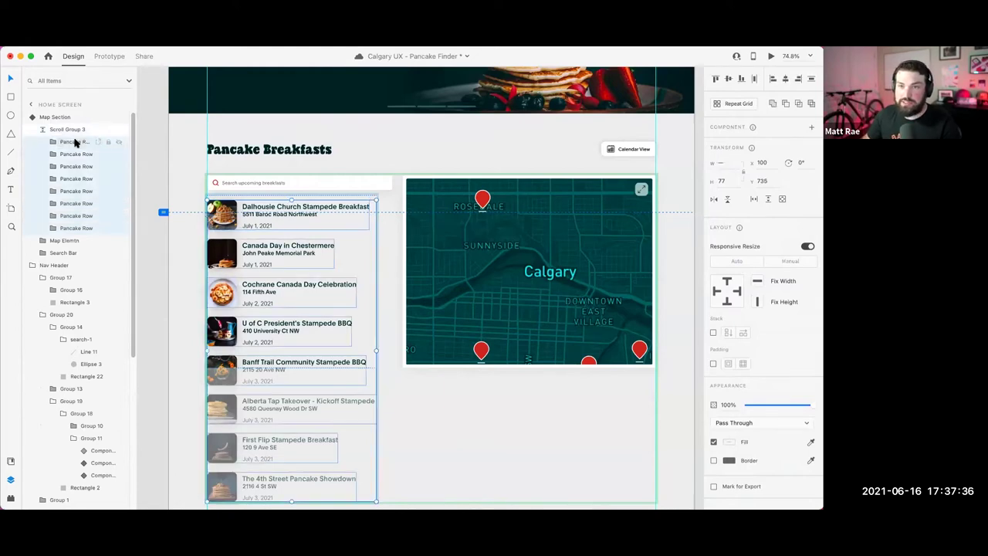
key("super+g")
double_click(74, 141)
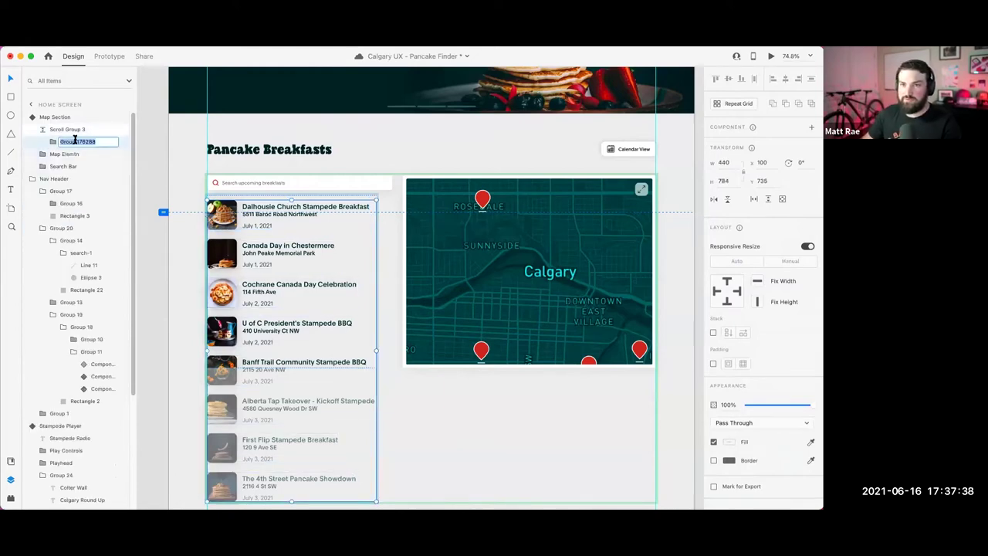
type("Pa")
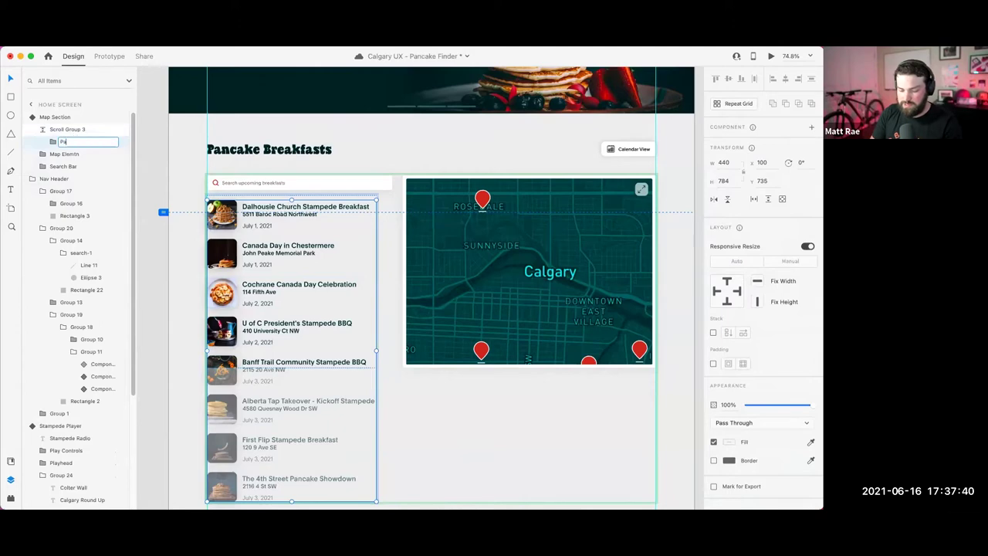
type("ncake List")
key("Return")
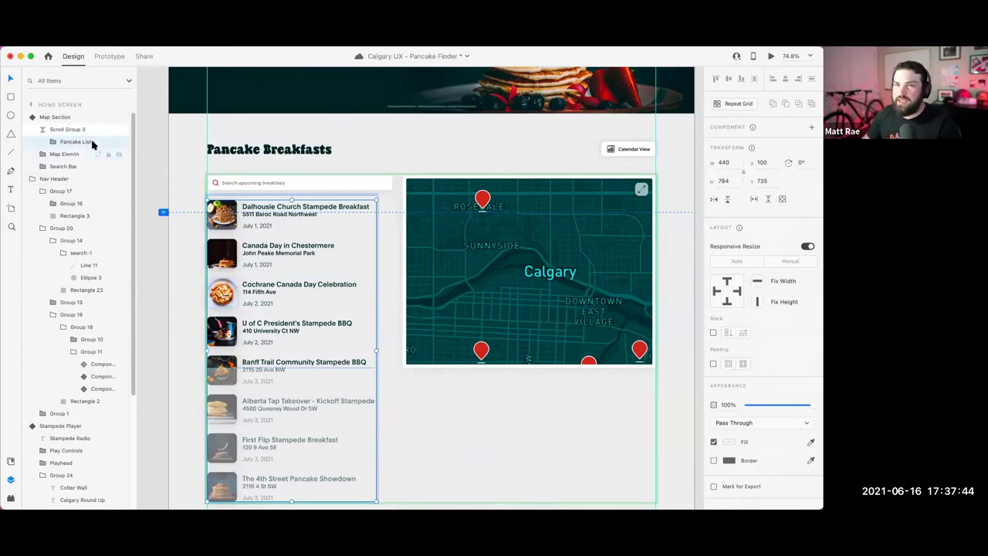
Step: Try nudging the Pancake List group upward within the default state's scroll group, and undo the move
left_click(52, 142)
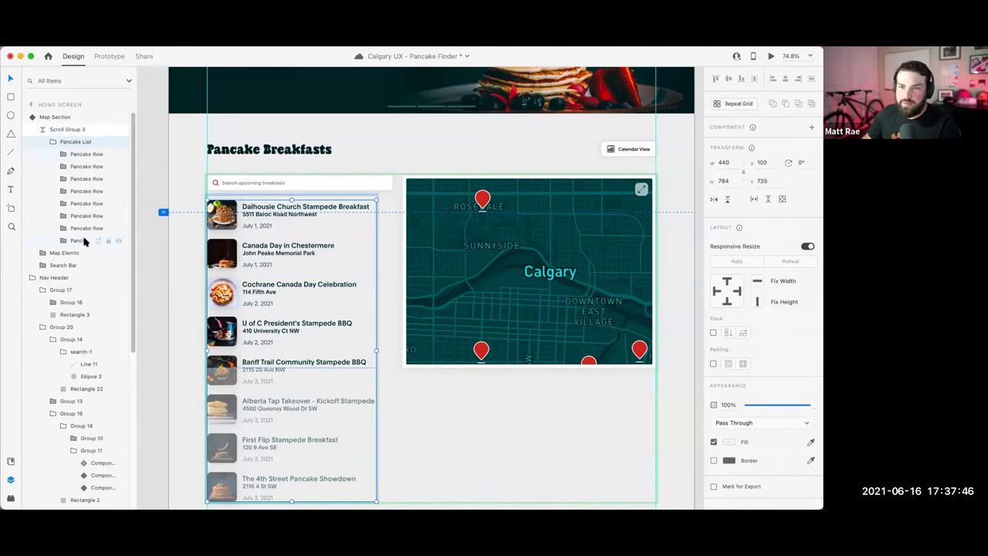
left_click(74, 141)
key("shift+Up")
key("shift+Up")
key("shift+Up")
key("shift+Up")
key("shift+Up")
key("shift+Up")
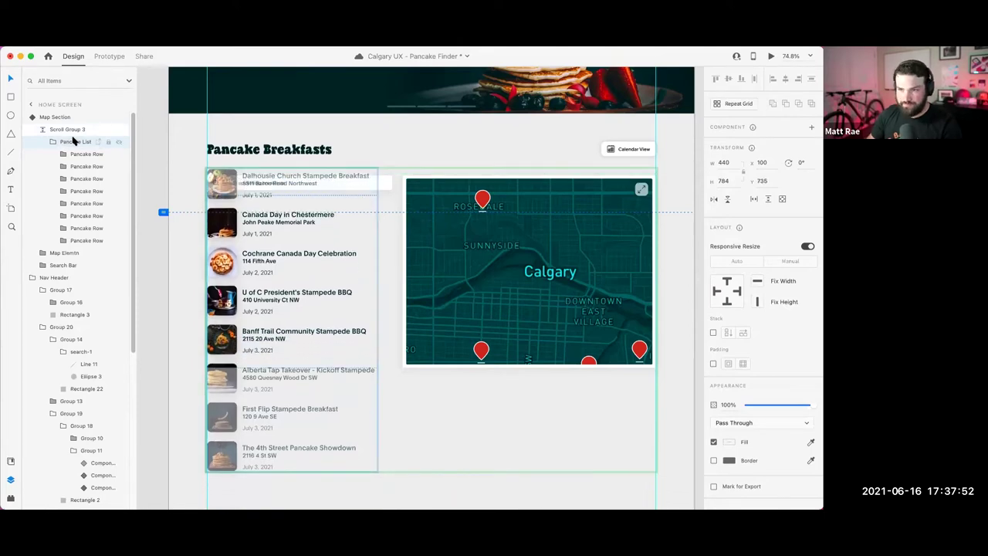
key("super+z")
Step: In the Banff Trail state, move the Pancake List group up to Y 378 so its last row meets the scroll area's lower edge
left_click(370, 179)
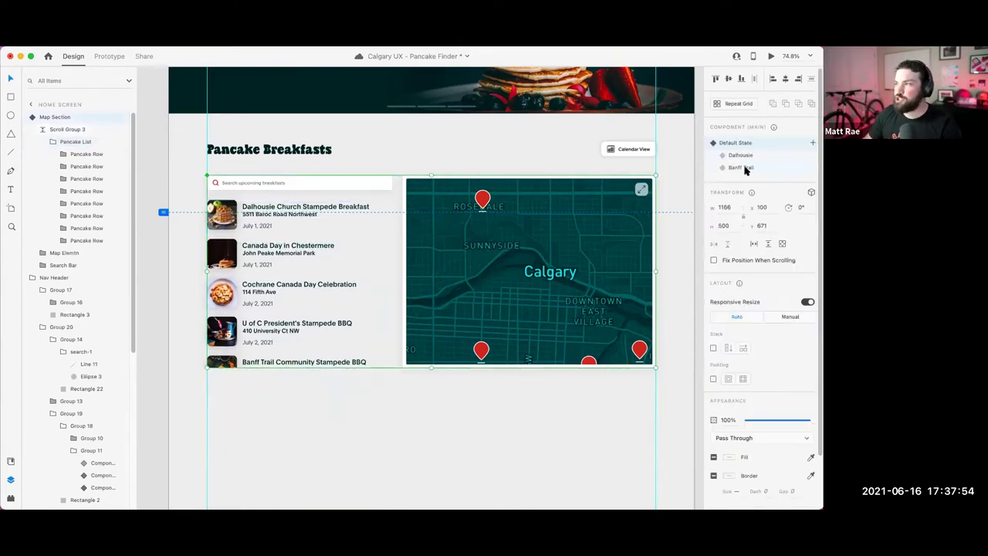
left_click(293, 209)
double_click(294, 209)
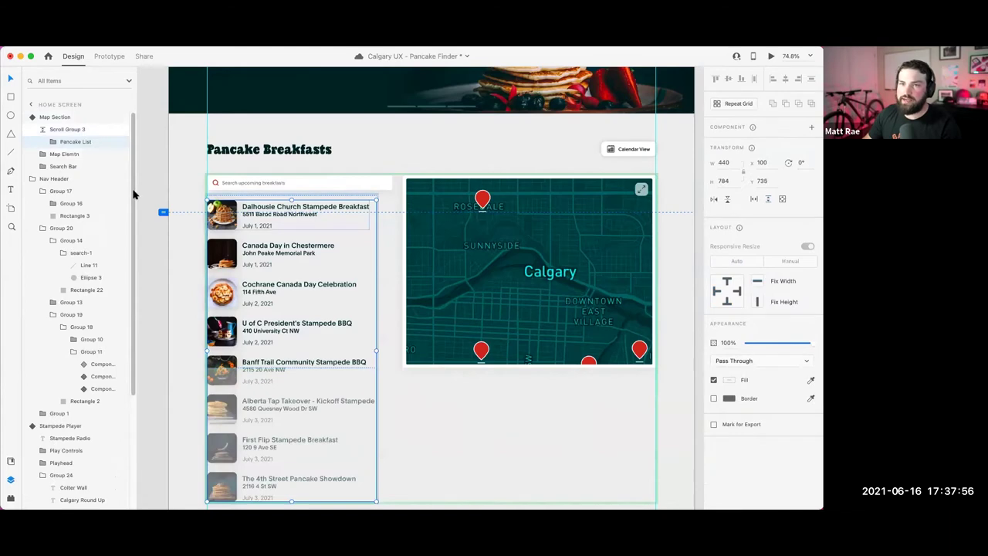
left_click(52, 142)
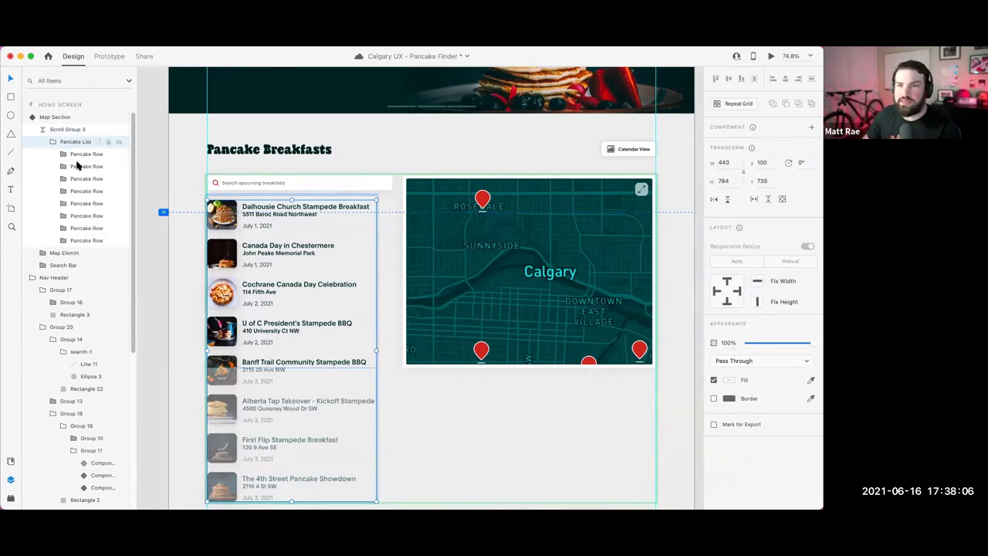
left_click_drag(270, 202, 274, 157)
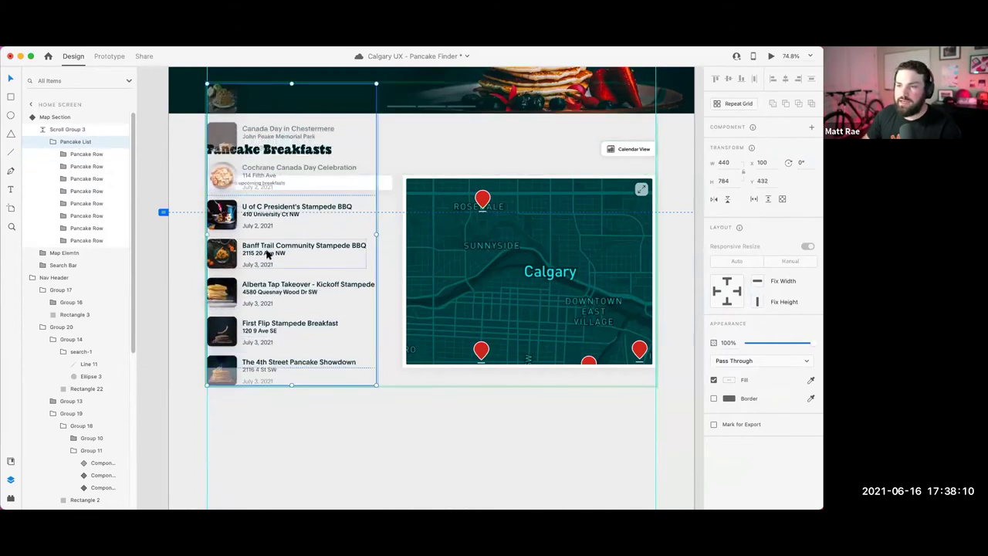
scroll(269, 231, "down", 3)
scroll(268, 230, "up", 1)
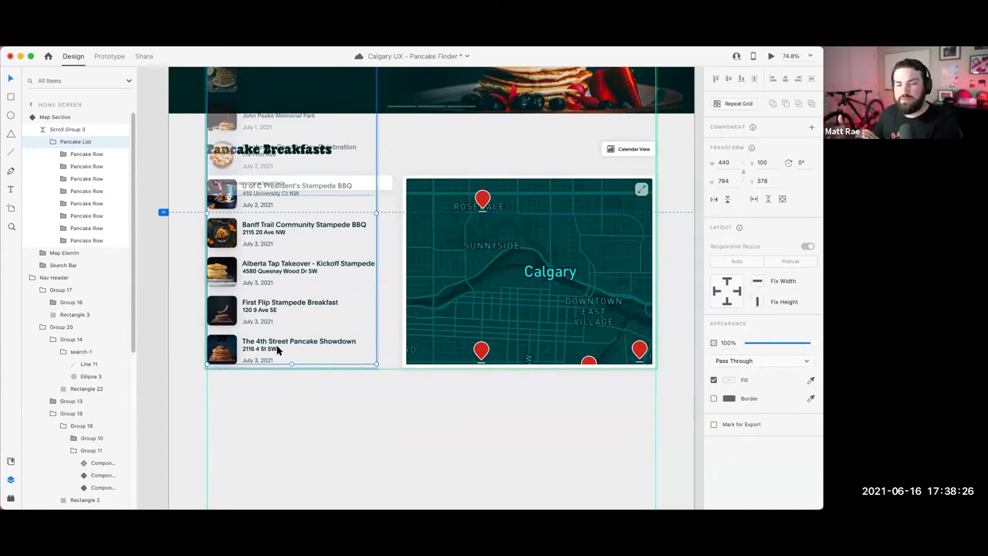
left_click_drag(266, 349, 284, 211)
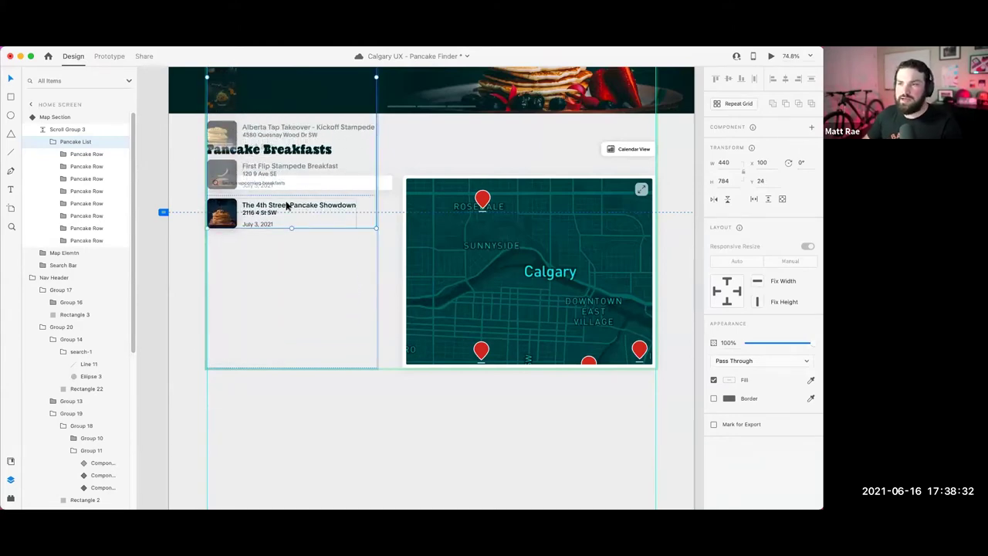
left_click_drag(290, 206, 289, 342)
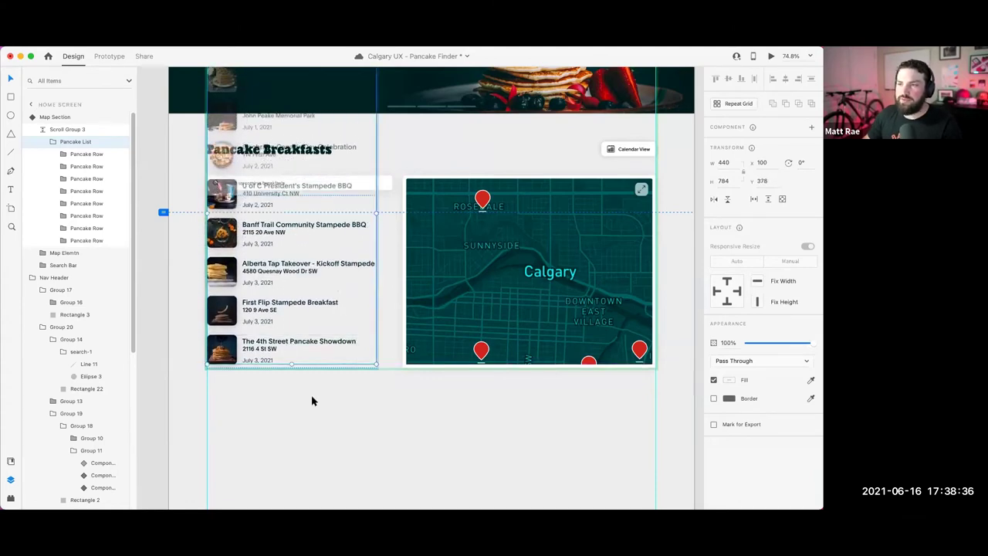
Step: Recolour the Banff Trail Community Stampede BBQ row's title, address and date with the red sampled from a map pin
double_click(300, 224)
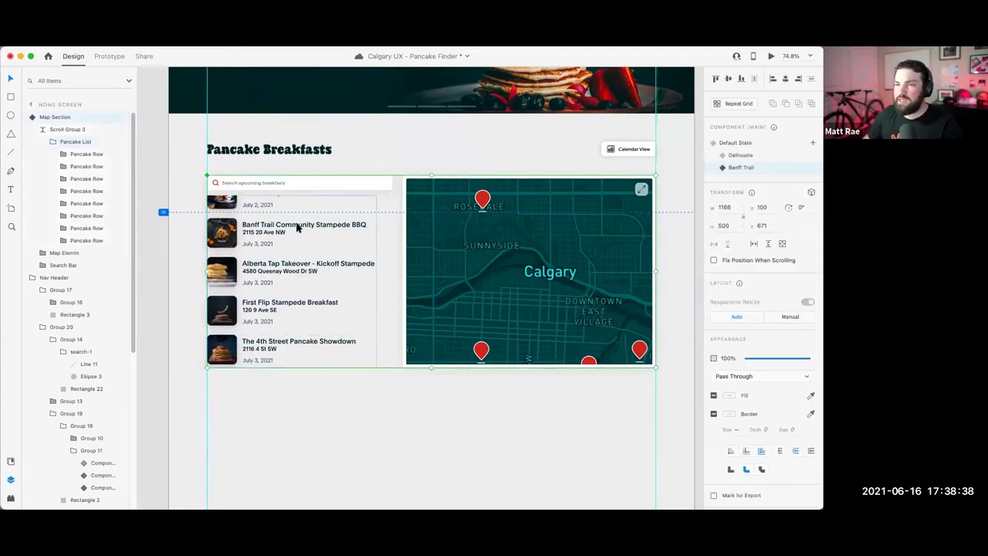
left_click(270, 232, "shift")
left_click(266, 244, "shift")
key("i")
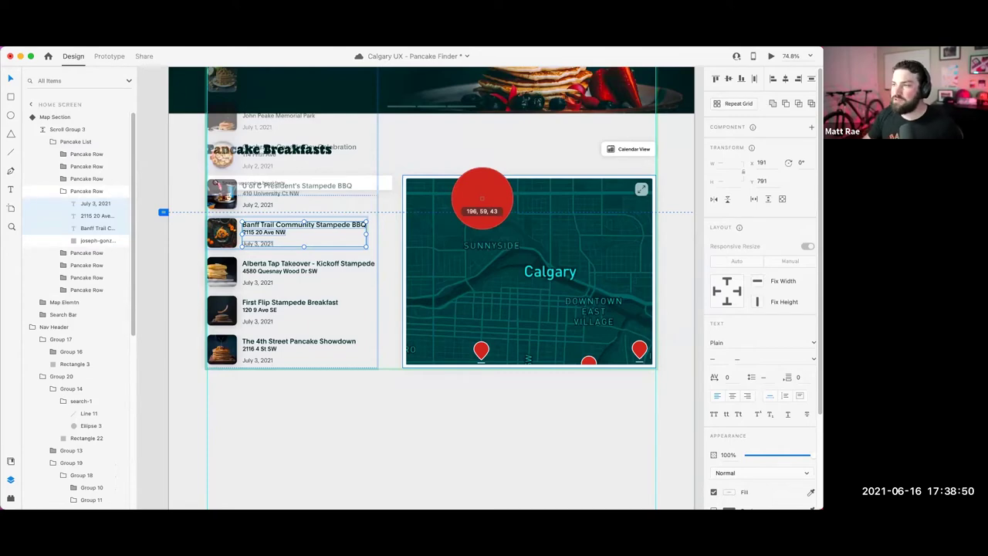
left_click(482, 198)
left_click(728, 492)
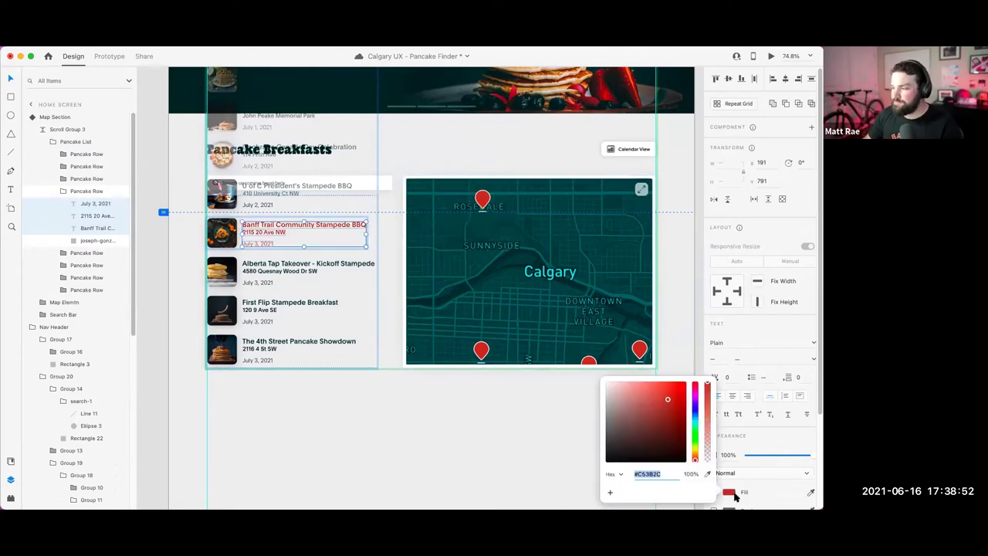
left_click(469, 430)
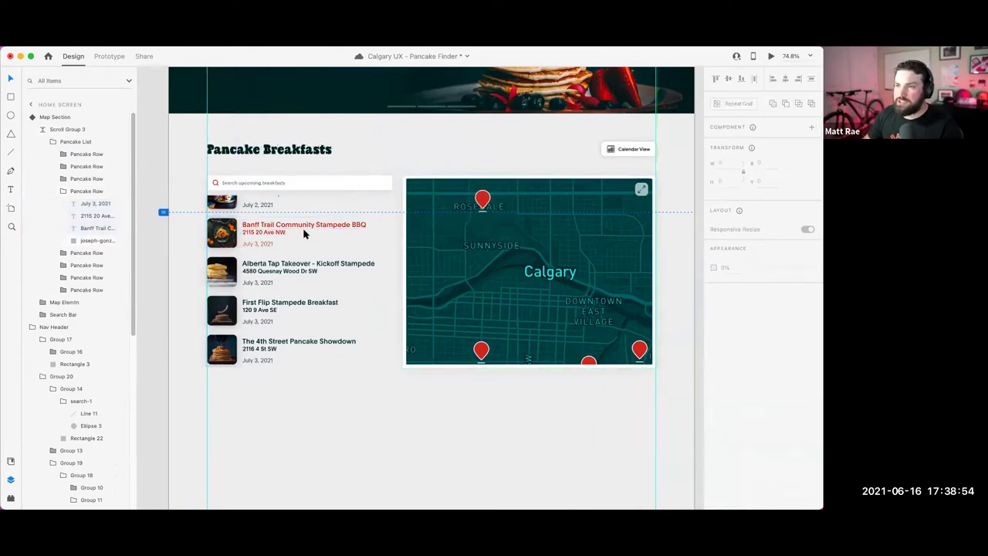
Step: Shift the map group inside Scroll Group 2 so the Banff Trail pin sits in the middle of the map frame
double_click(515, 267)
double_click(515, 266)
scroll(516, 267, "down", 5)
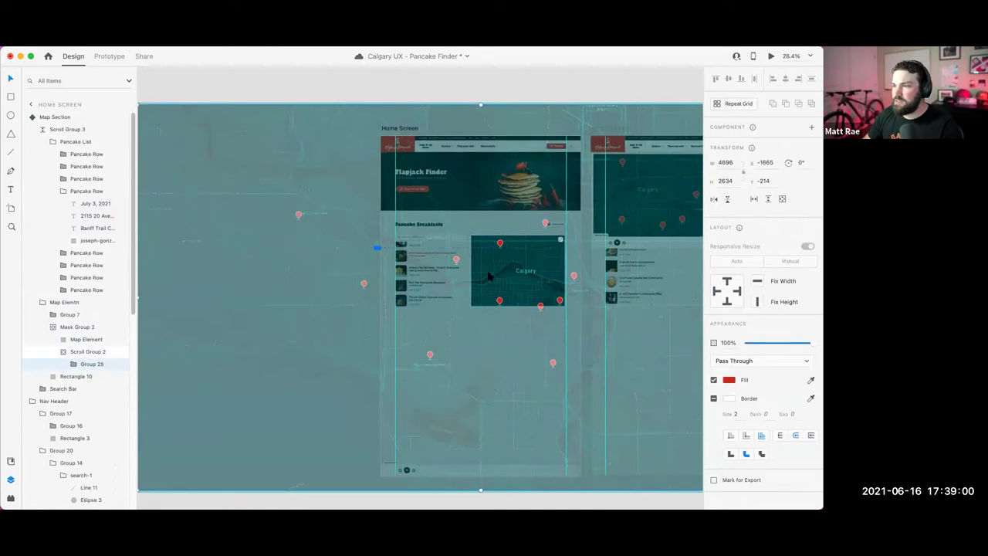
left_click_drag(485, 267, 525, 289)
left_click(287, 285)
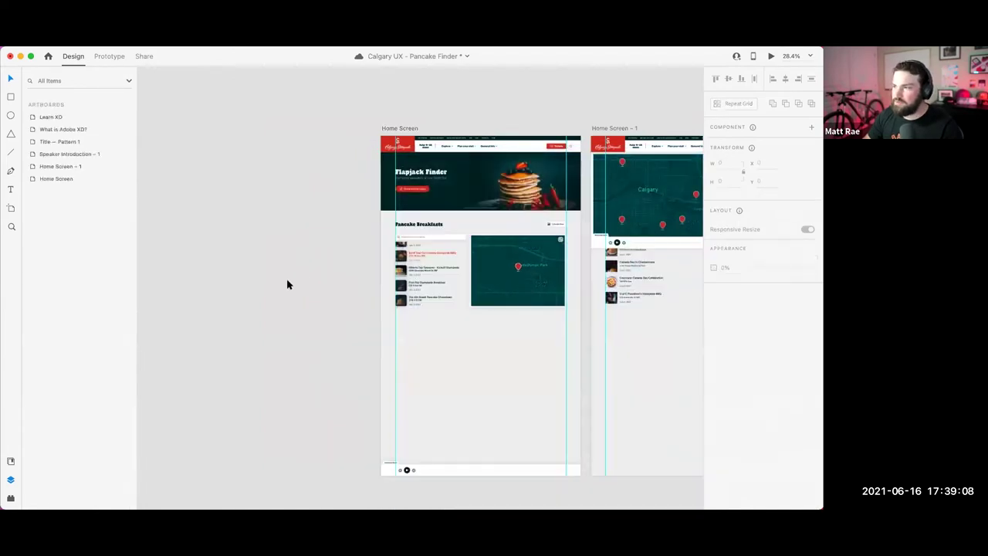
scroll(500, 332, "right", 2)
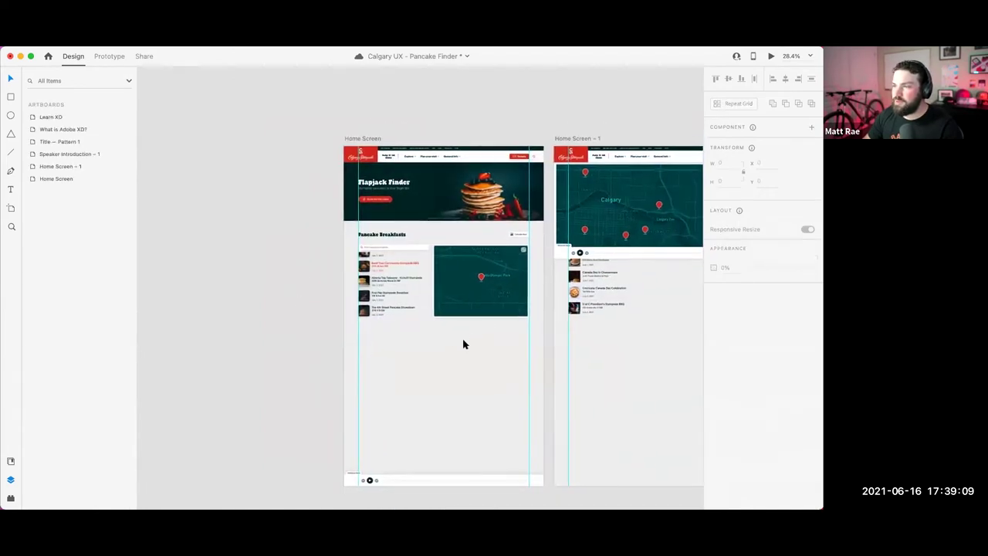
Step: Enlarge the map group inside Scroll Group 2 to about 7694 by 4316
left_click(486, 285)
double_click(497, 286)
double_click(496, 285)
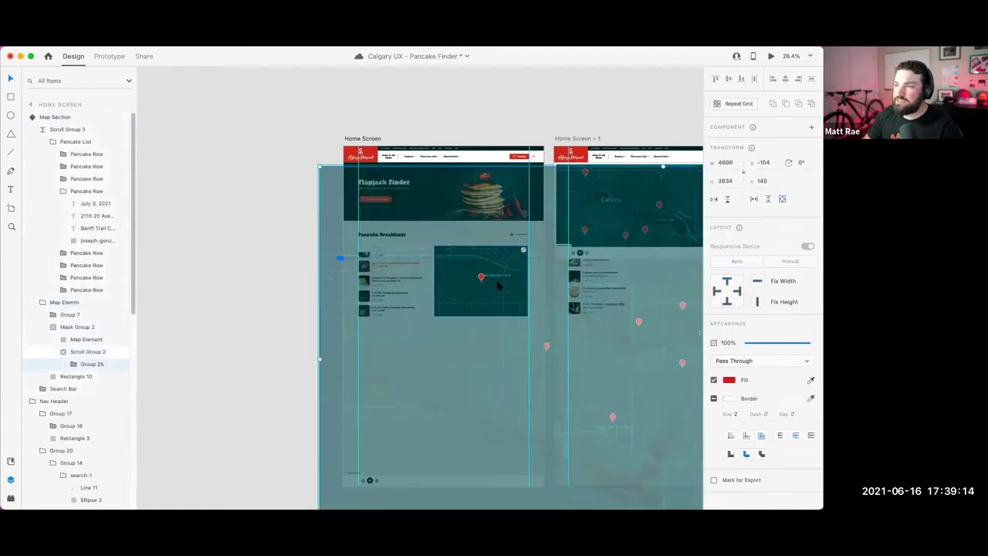
scroll(434, 321, "down", 3)
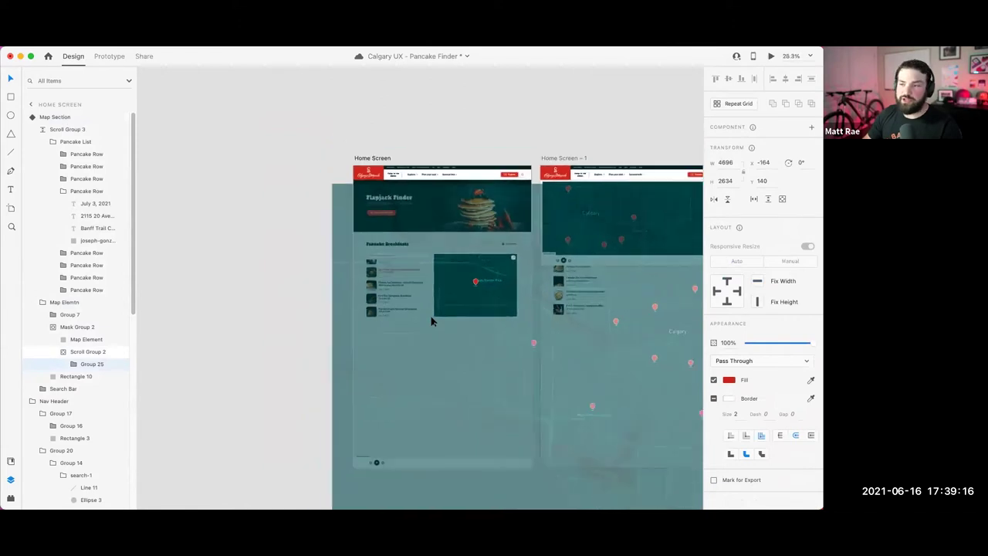
left_click_drag(470, 350, 330, 289)
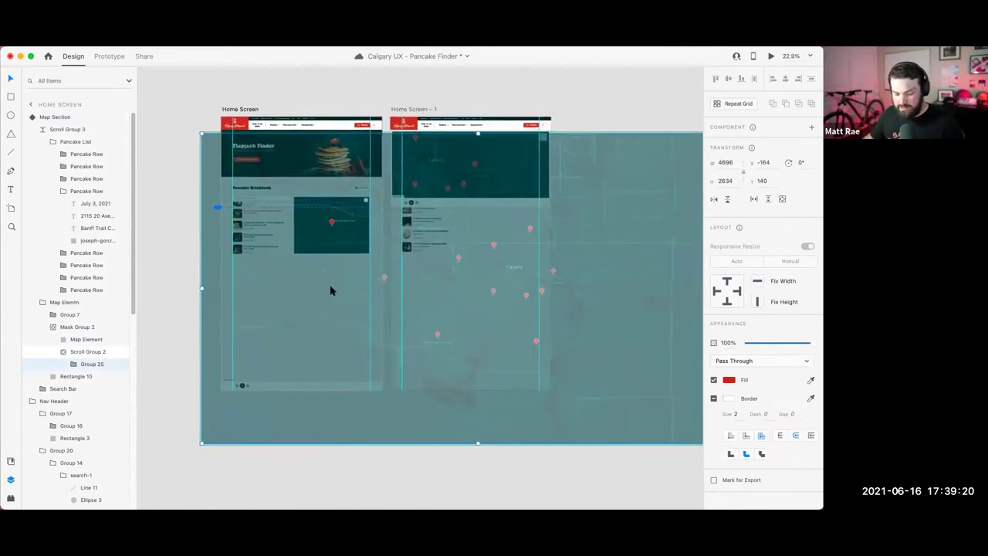
scroll(330, 290, "down", 2)
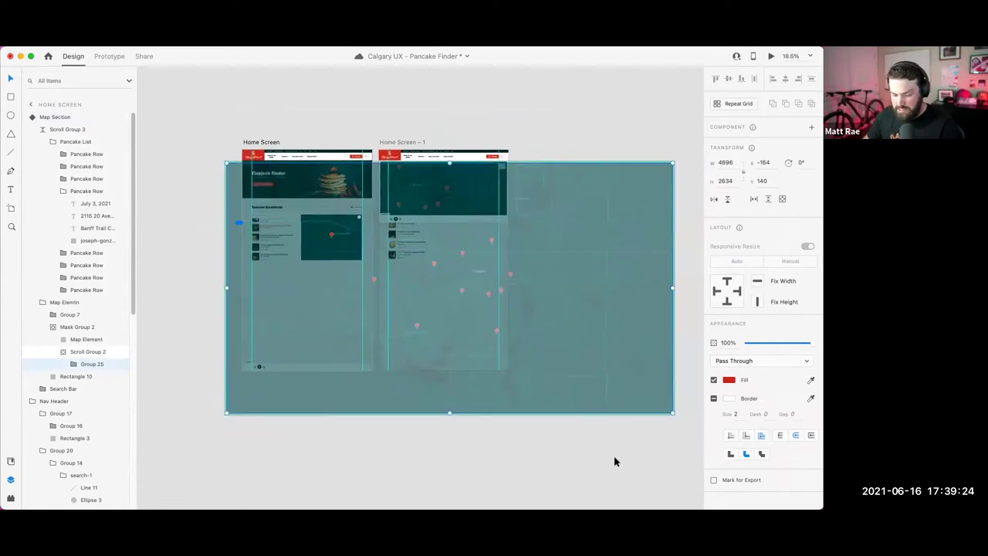
scroll(517, 449, "right", 3)
scroll(517, 449, "down", 2)
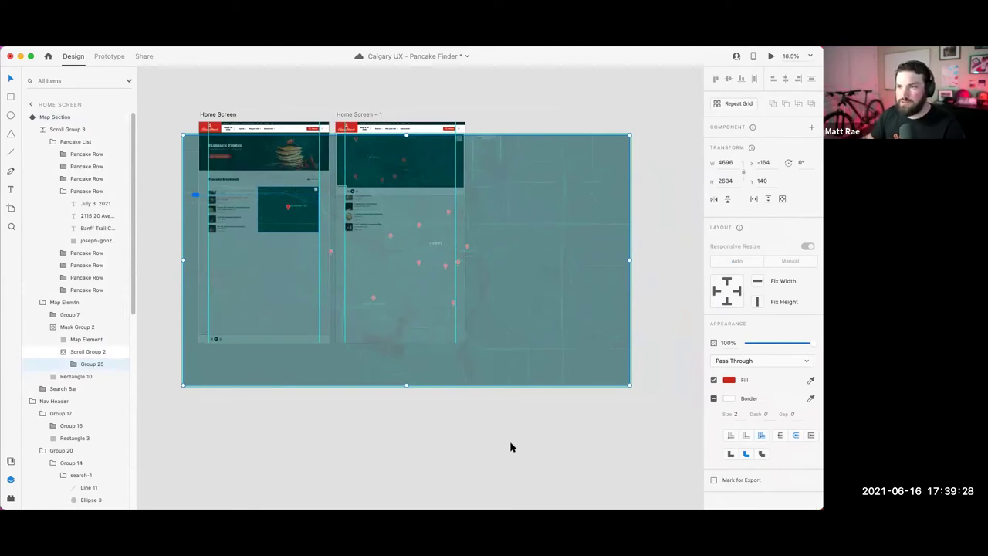
left_click_drag(629, 385, 698, 466)
Step: Reposition the enlarged map group so the Banff Trail pin is centred in the map frame
left_click_drag(205, 219, 271, 242)
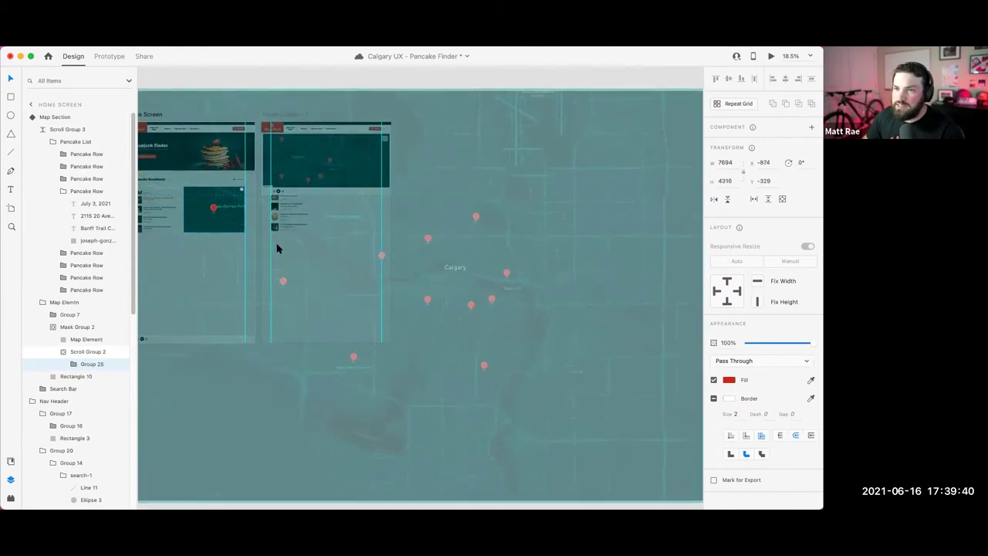
scroll(201, 199, "up", 5)
left_click_drag(263, 261, 260, 260)
scroll(265, 104, "down", 5)
left_click(265, 103)
scroll(410, 126, "left", 2)
scroll(378, 217, "left", 2)
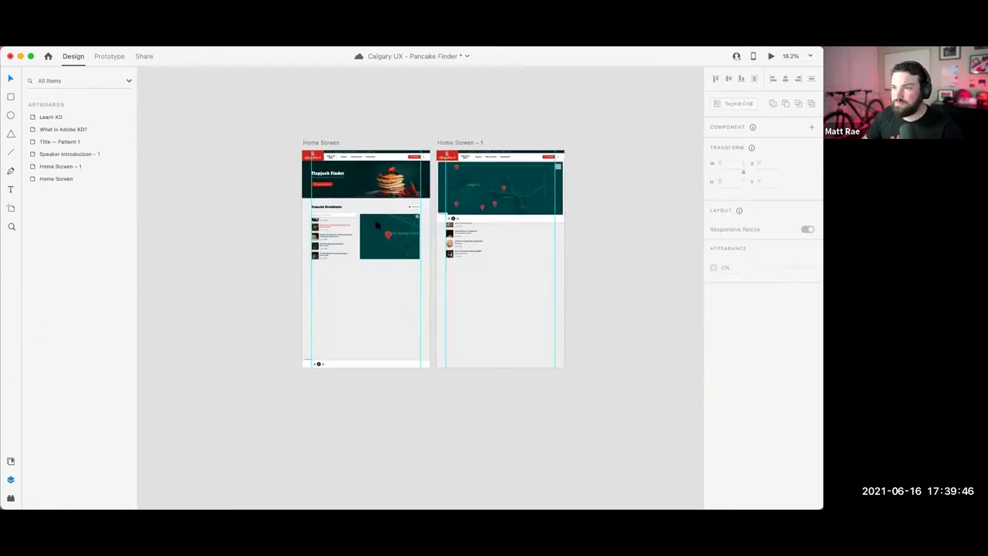
Step: Select Map Section, switch to Prototype mode and start an Auto-Animate interaction with a Keys & Gamepad trigger on its Banff Trail state
scroll(377, 217, "up", 3)
left_click(377, 218)
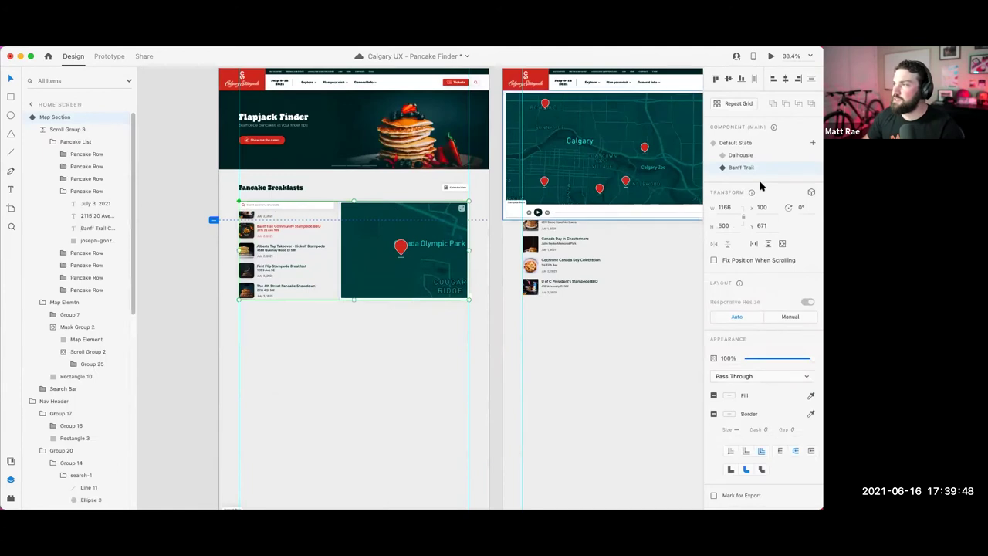
left_click(109, 56)
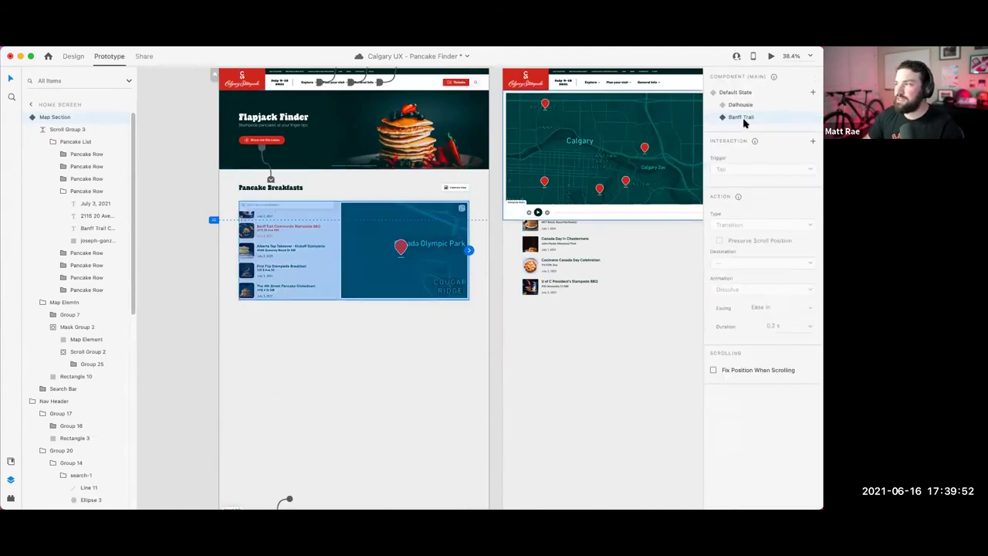
left_click(812, 141)
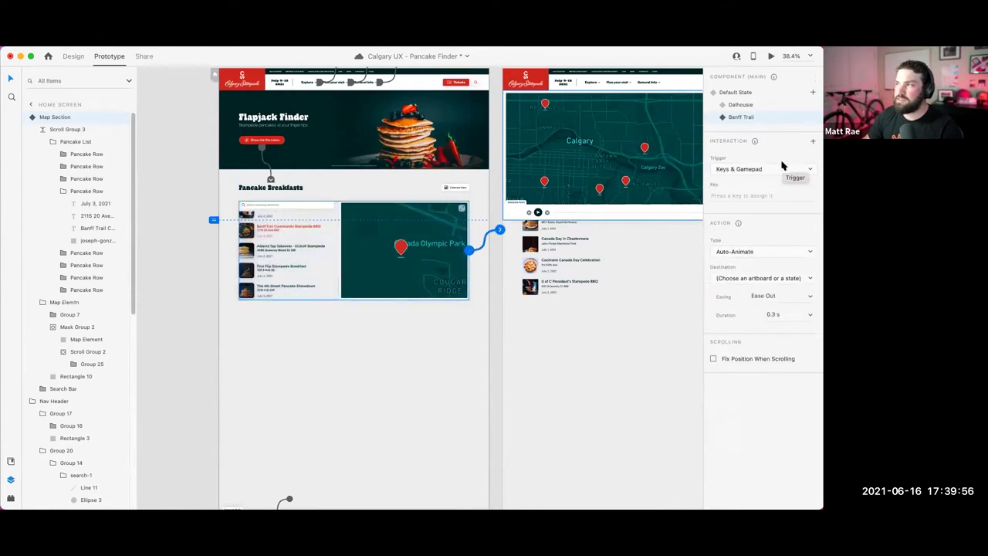
Step: Try to copy the Dalhousie state's Esc interaction and paste it onto the Banff Trail state
left_click(740, 106)
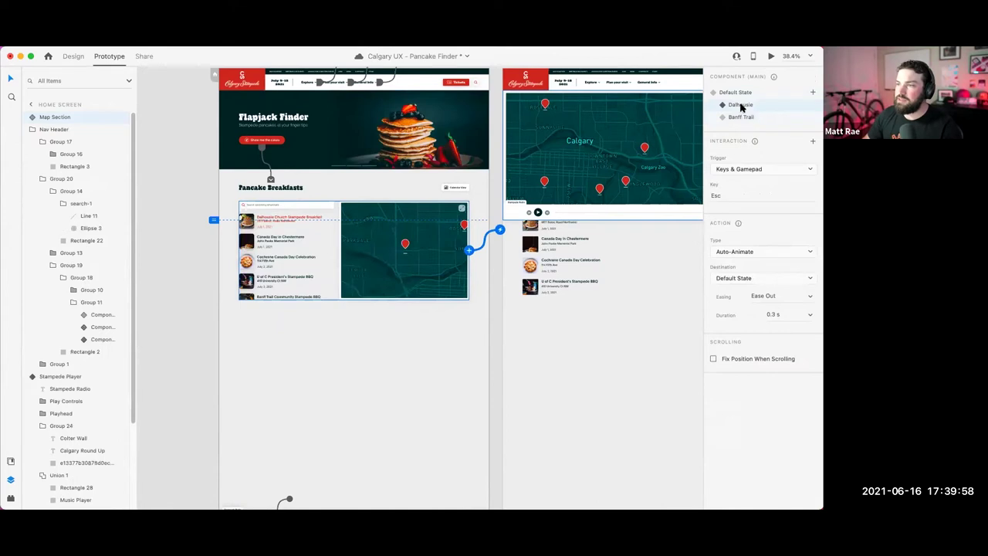
right_click(378, 251)
left_click(386, 264)
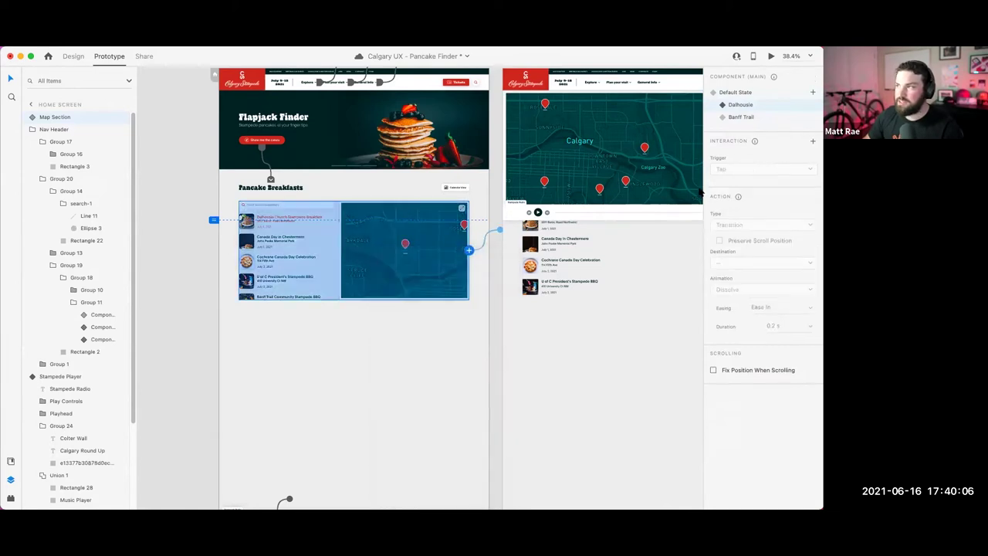
left_click(737, 118)
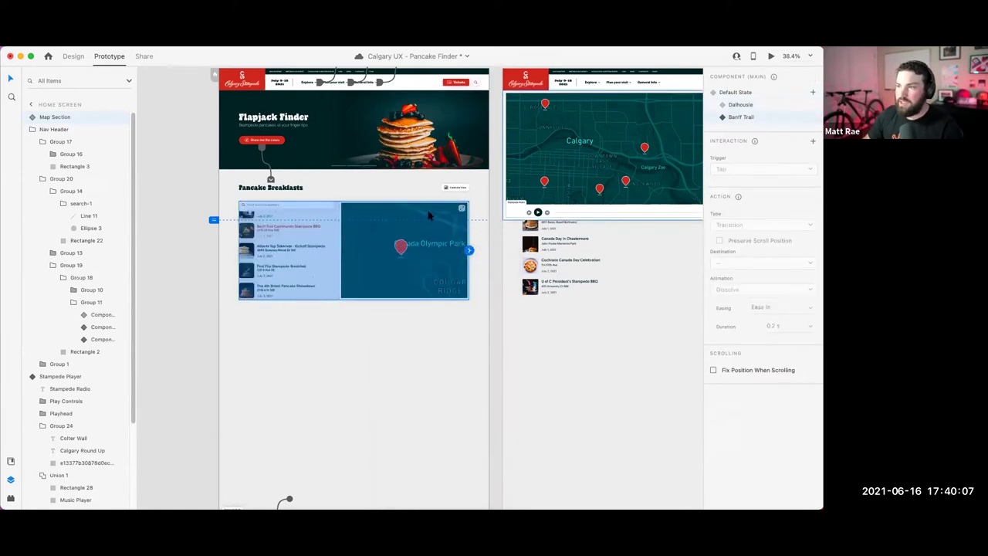
right_click(381, 251)
left_click(383, 263)
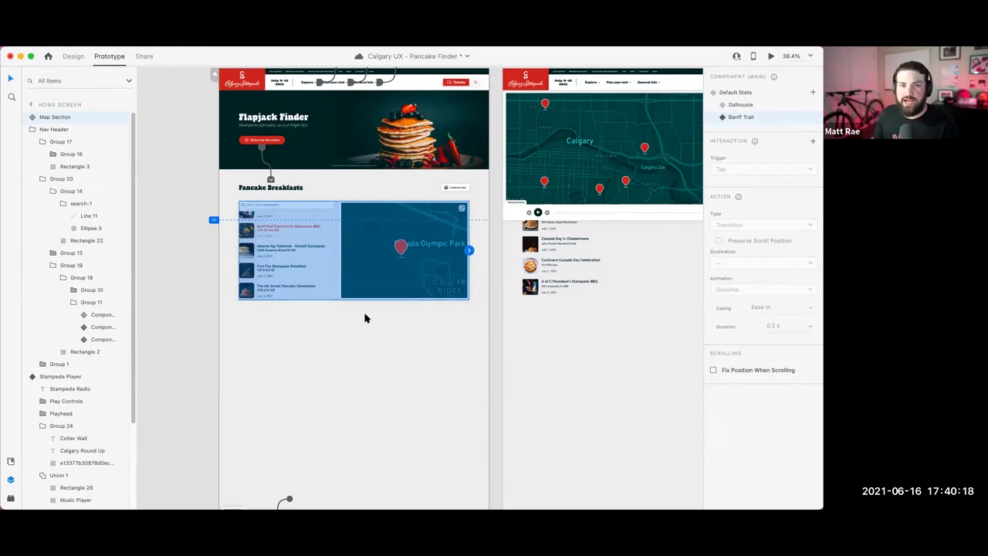
Step: Copy the Scroll To interaction from the Show me the cakes button and paste it onto the Tickets button in the nav header
scroll(309, 150, "up", 5)
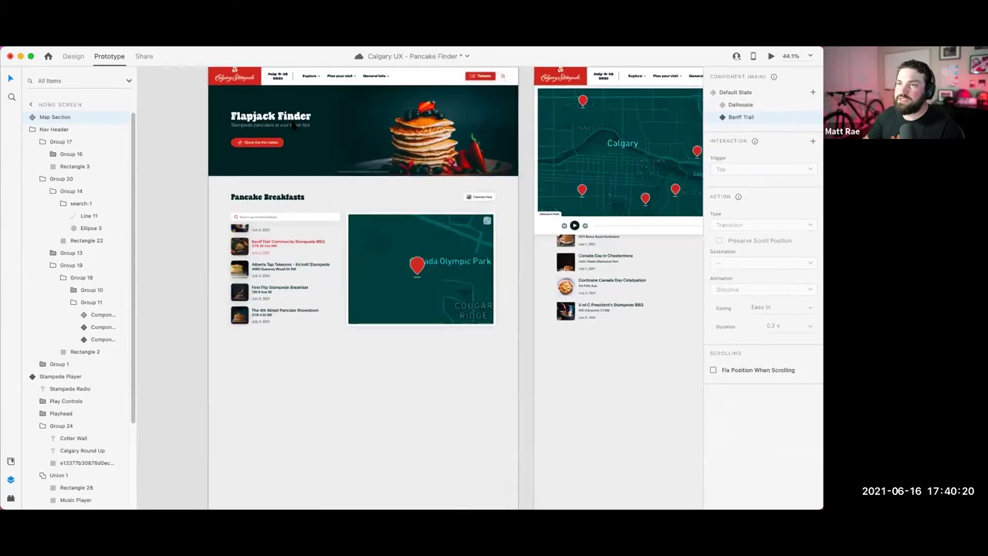
left_click(253, 200)
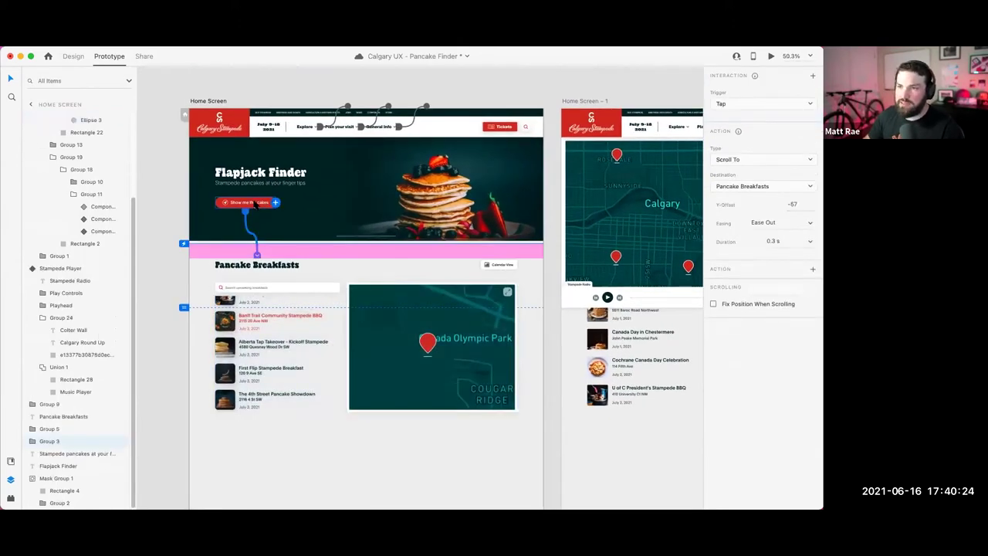
right_click(255, 202)
key("Escape")
left_click(500, 132)
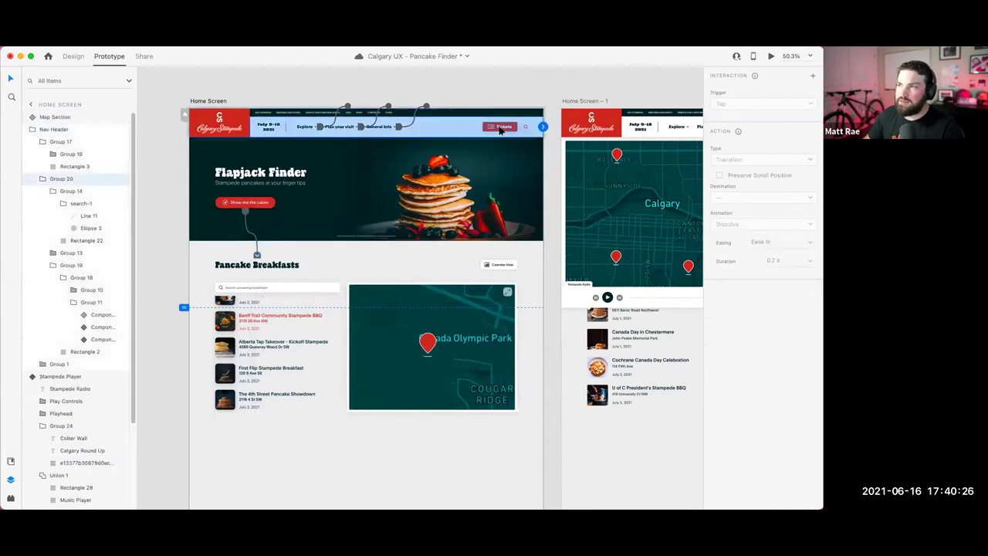
double_click(500, 131)
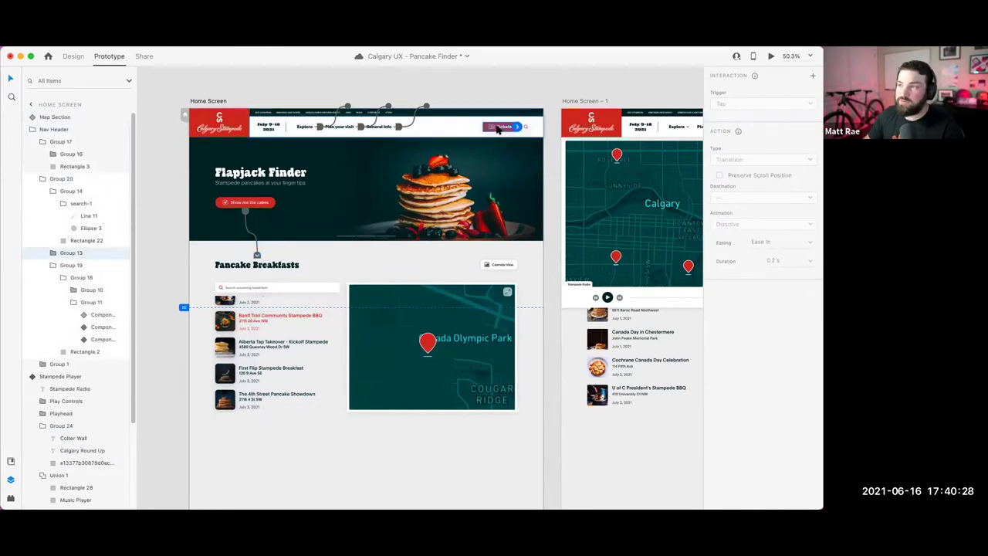
right_click(498, 129)
left_click(525, 176)
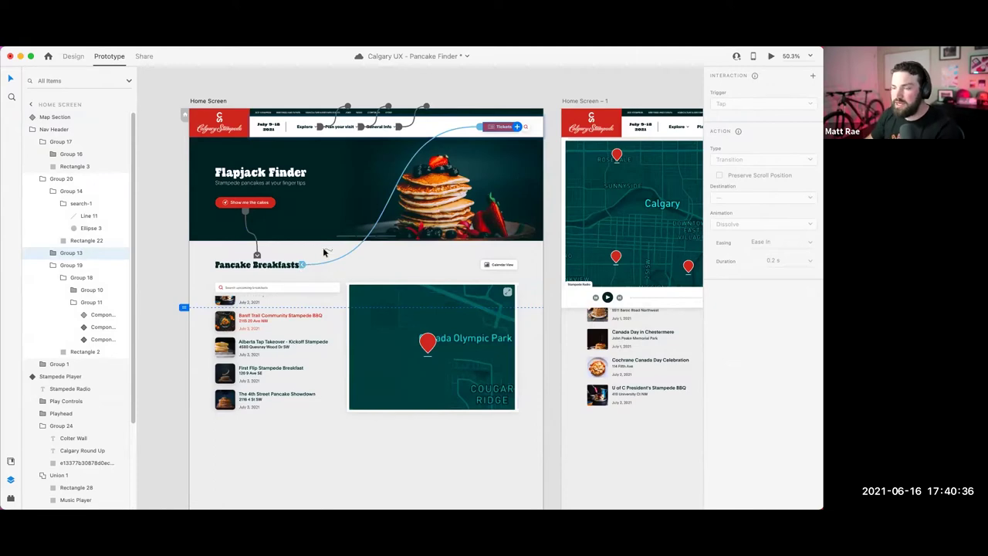
Step: Delete the Tickets button's scroll interaction and reselect the Map Section component
left_click(389, 199)
key("Delete")
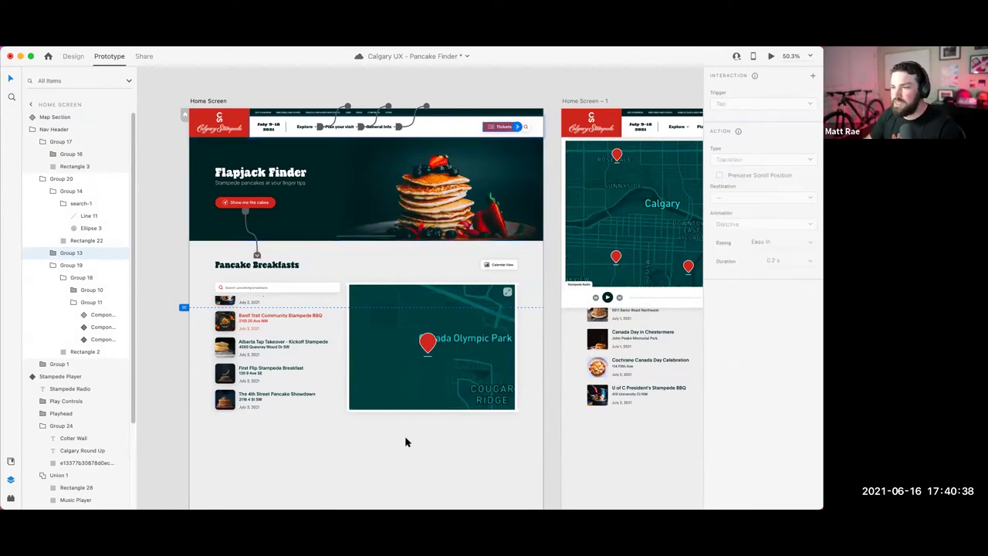
left_click(407, 405)
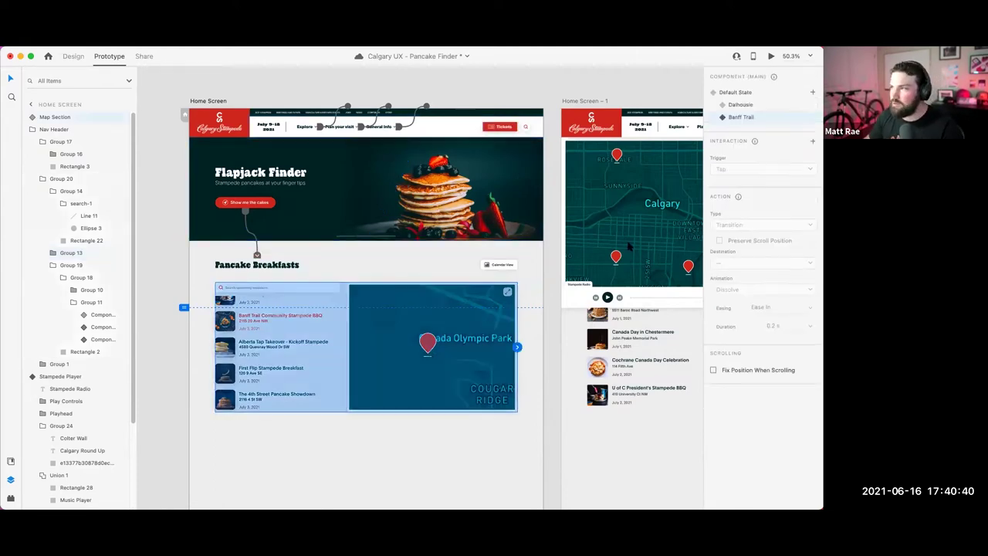
Step: Add an Esc key interaction to Map Section's Banff Trail state that auto-animates to the Default State
left_click(761, 104)
left_click(749, 116)
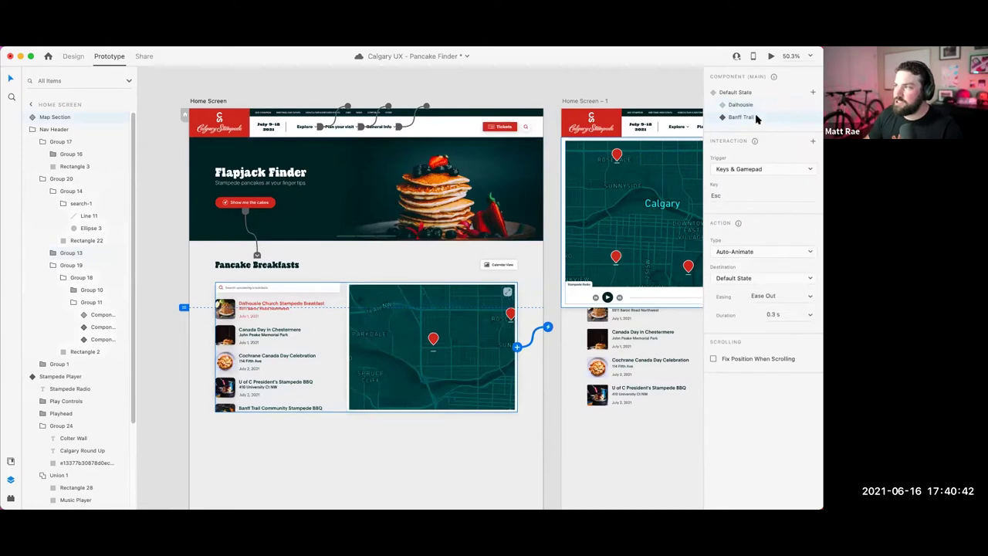
left_click(812, 142)
left_click(760, 195)
key("Escape")
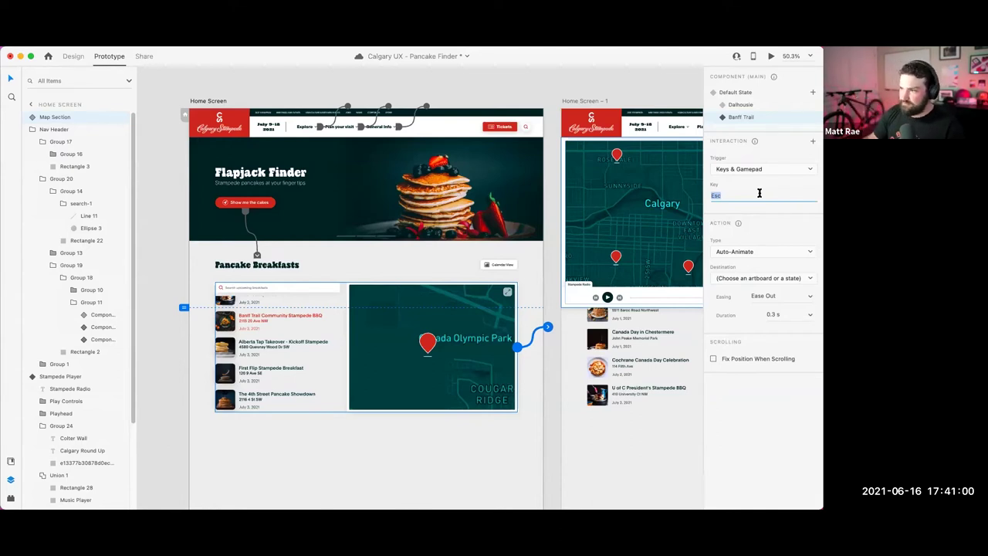
left_click(754, 182)
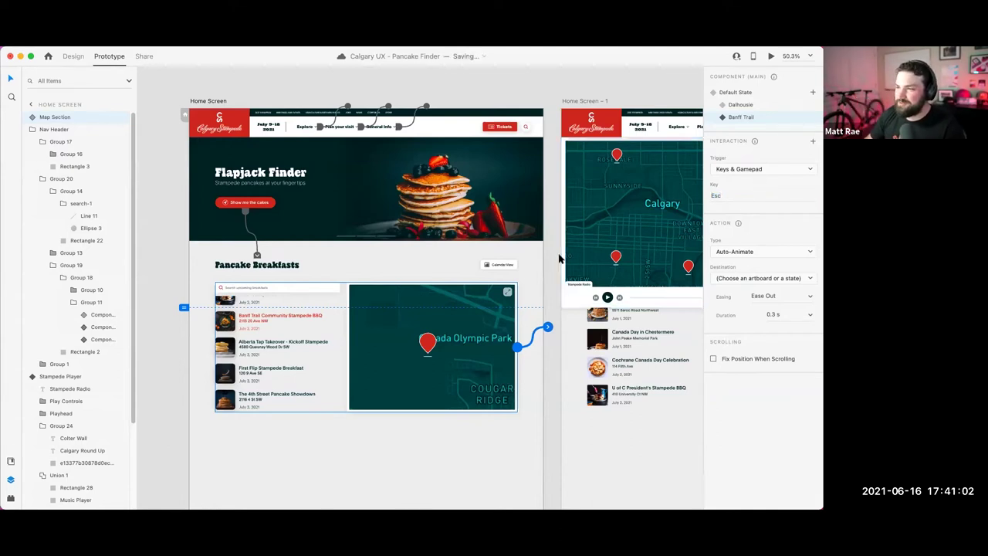
left_click(747, 282)
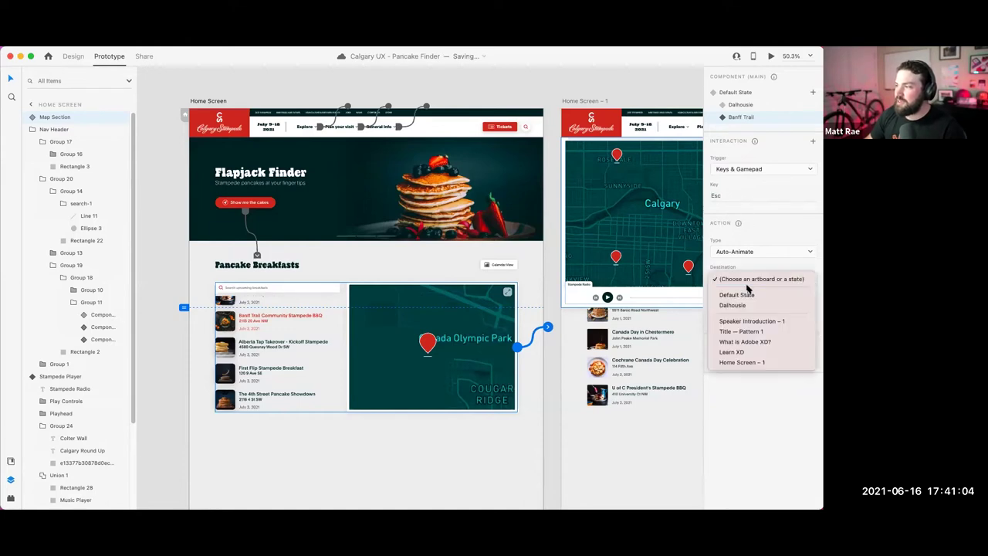
left_click(747, 293)
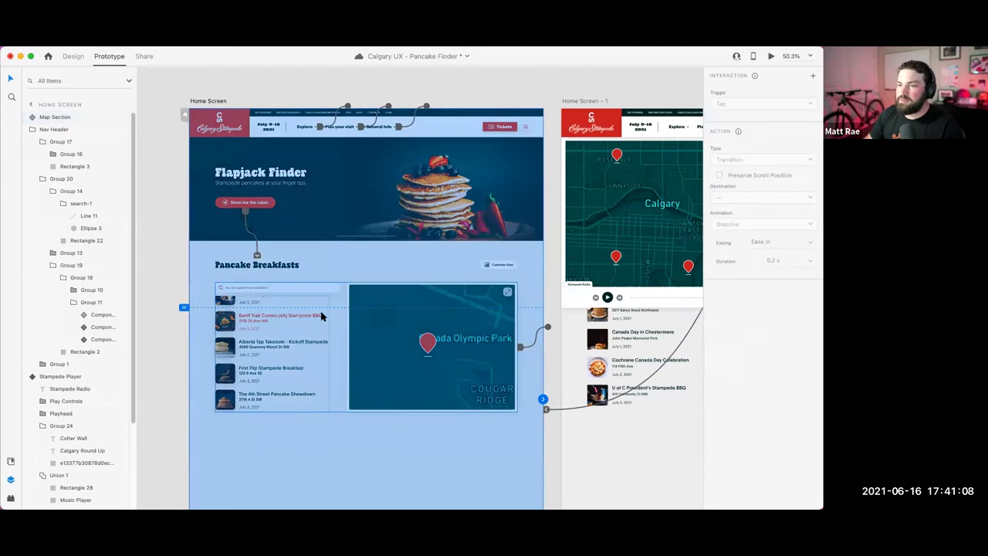
Step: Switch Map Section to its Default State and select the Banff Trail Community Stampede BBQ row
left_click(743, 92)
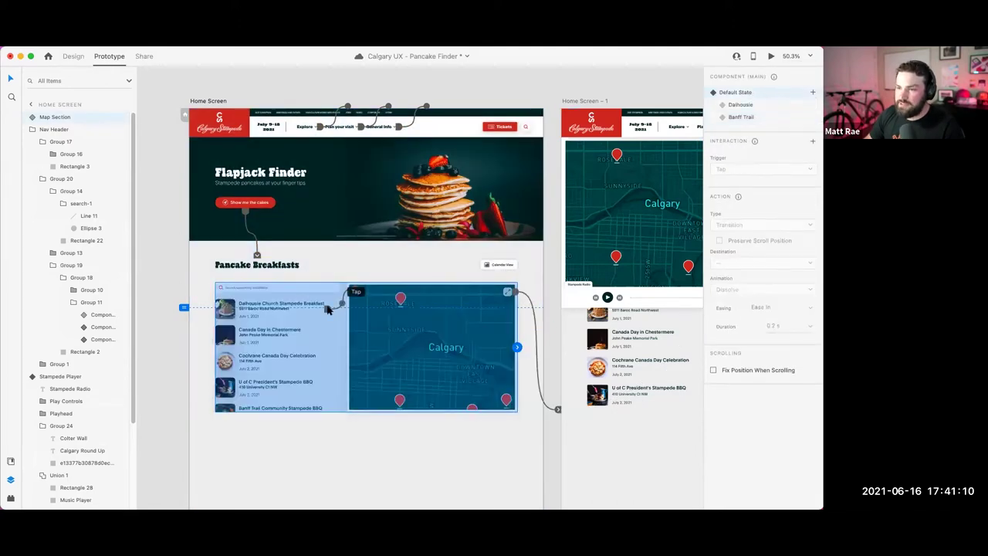
double_click(317, 408)
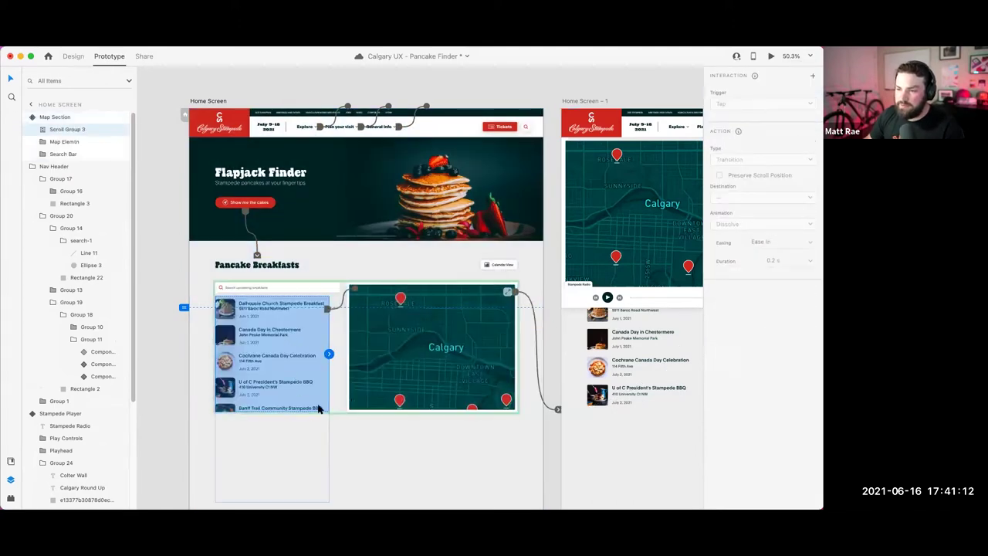
double_click(317, 408)
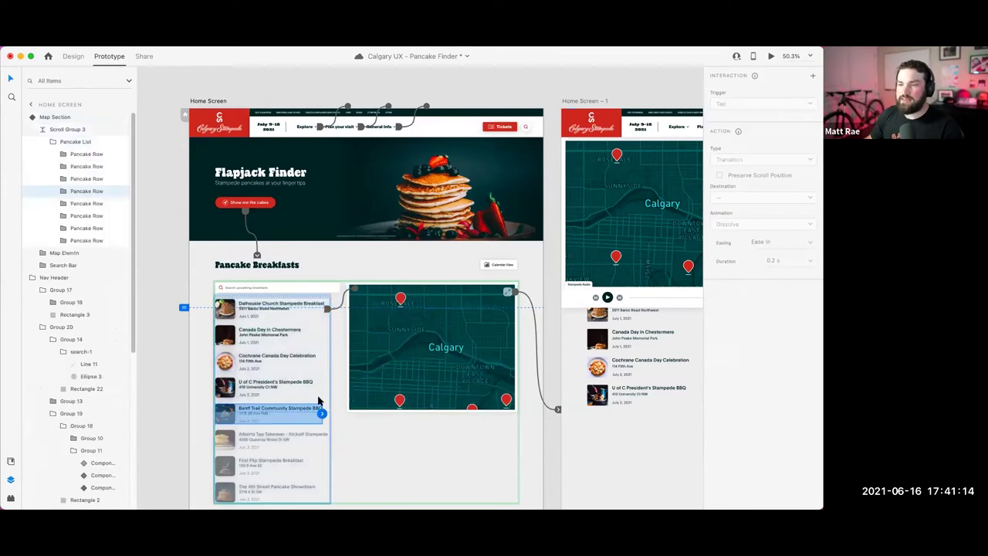
Step: Try to copy the Dalhousie Church Stampede Breakfast row's interaction onto the Banff Trail row
scroll(298, 287, "up", 3)
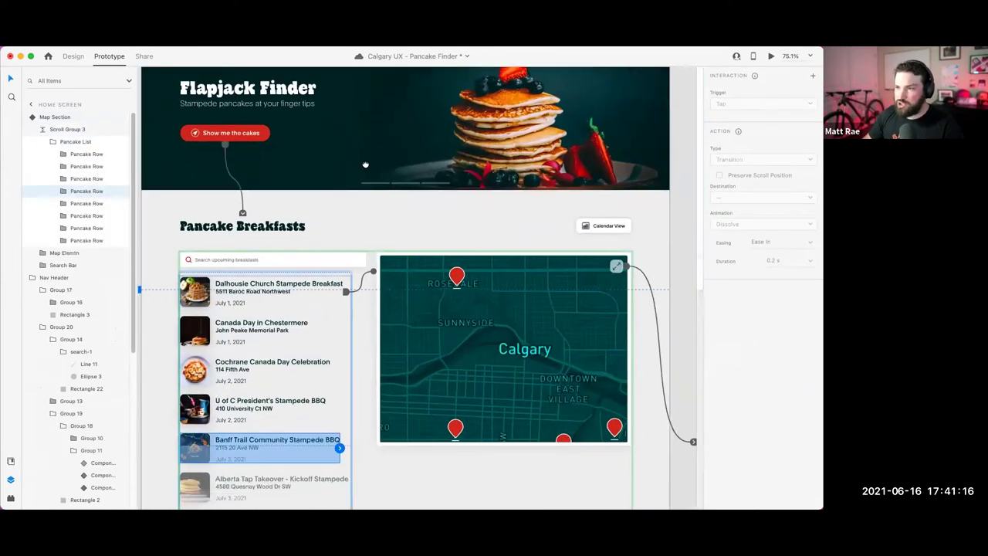
scroll(366, 164, "down", 3)
left_click(313, 199)
right_click(312, 198)
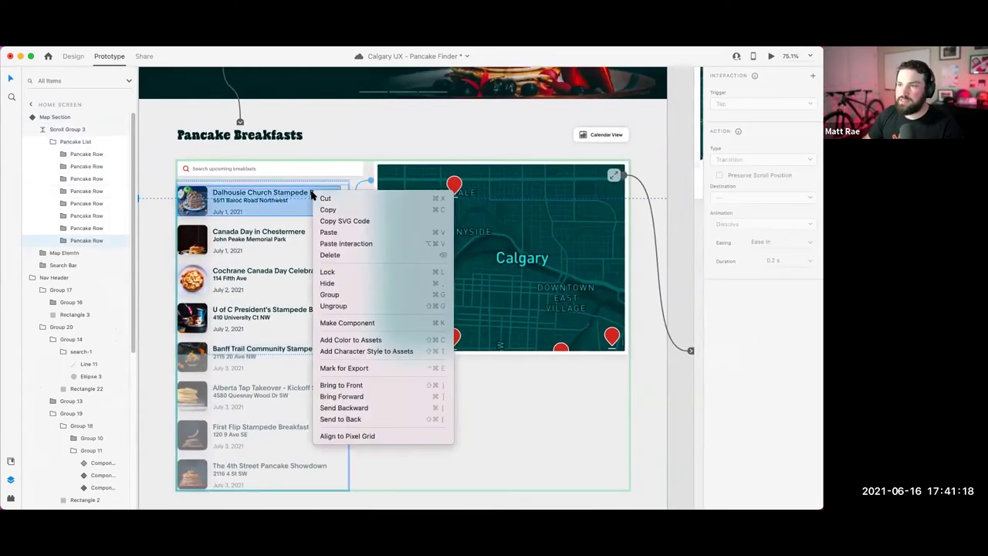
left_click(334, 211)
left_click(292, 351)
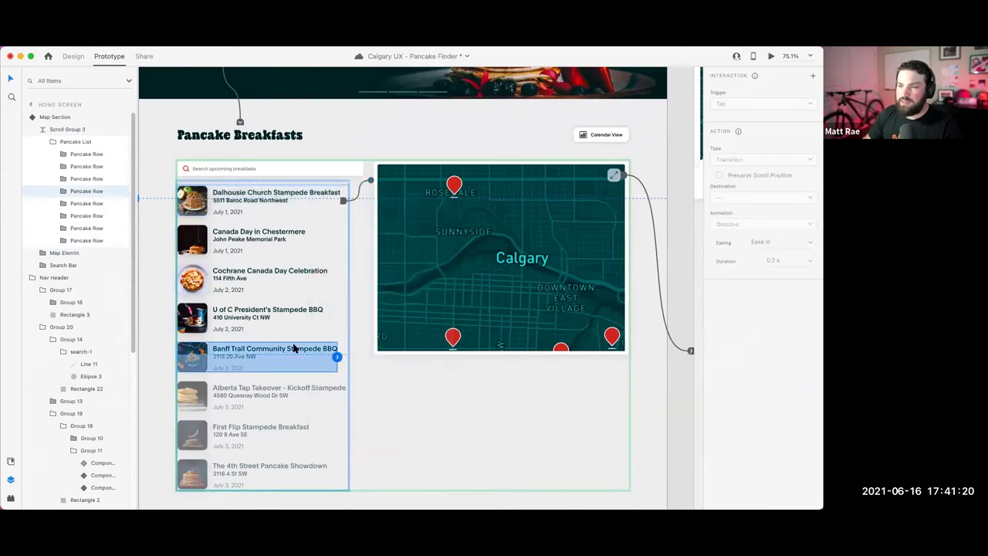
right_click(293, 351)
key("Escape")
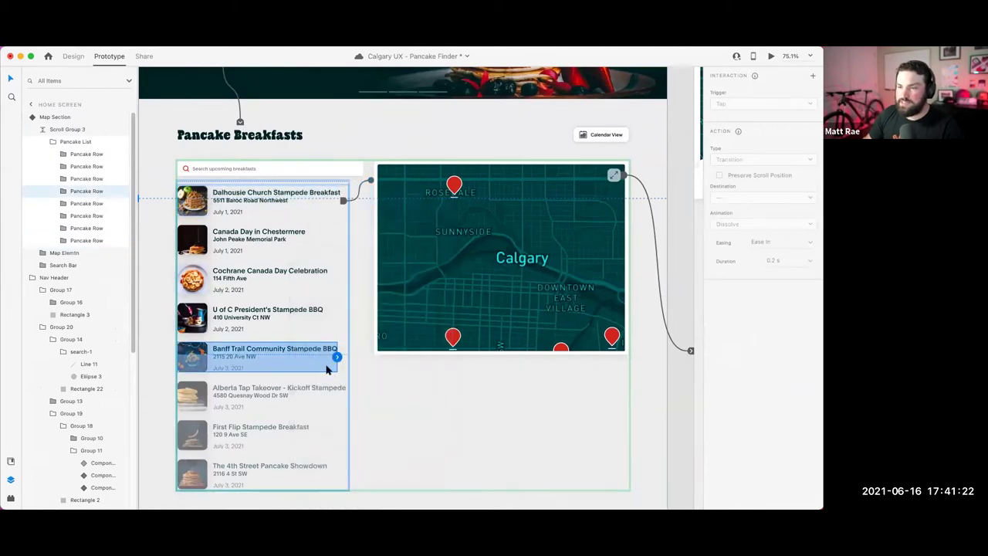
Step: Check the Dalhousie row's interaction, and wire the Banff Trail row with a Tap trigger that auto-animates to the Banff Trail state
left_click(338, 132)
double_click(302, 192)
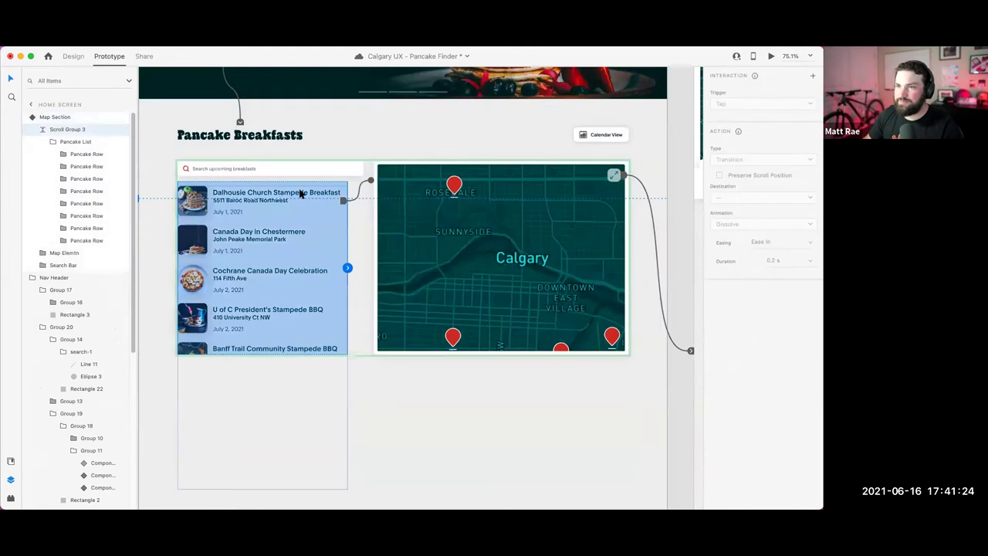
left_click(300, 193)
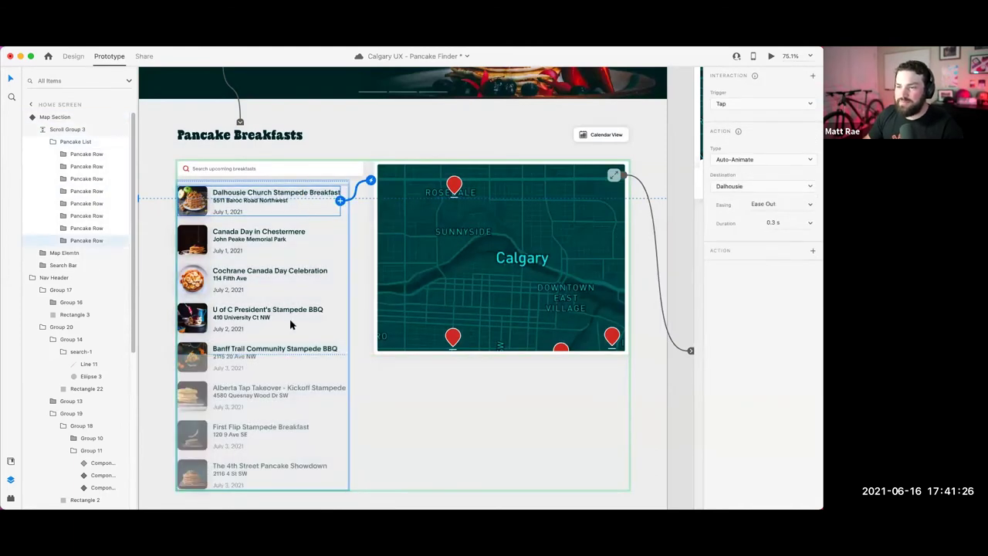
left_click(337, 354)
left_click_drag(337, 357, 367, 337)
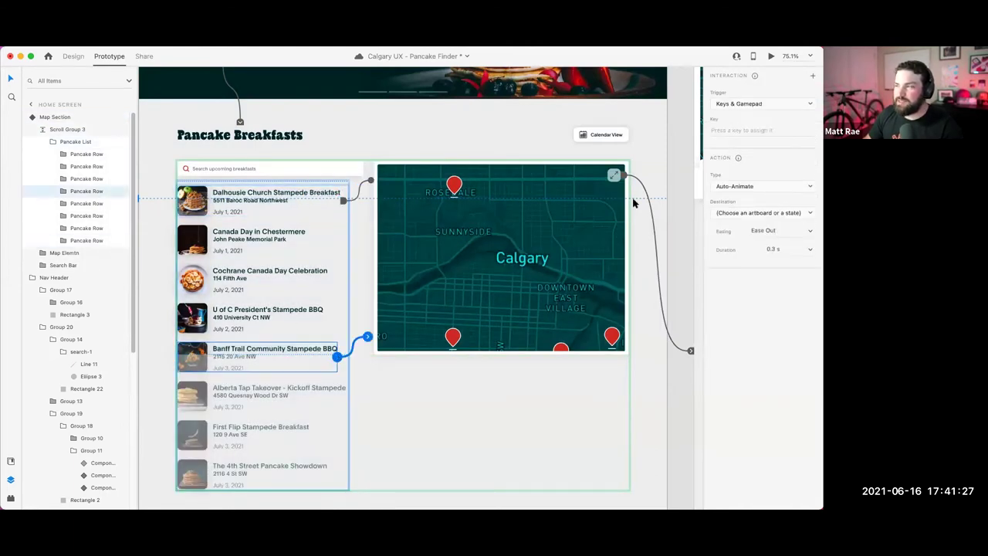
left_click(750, 213)
left_click(750, 239)
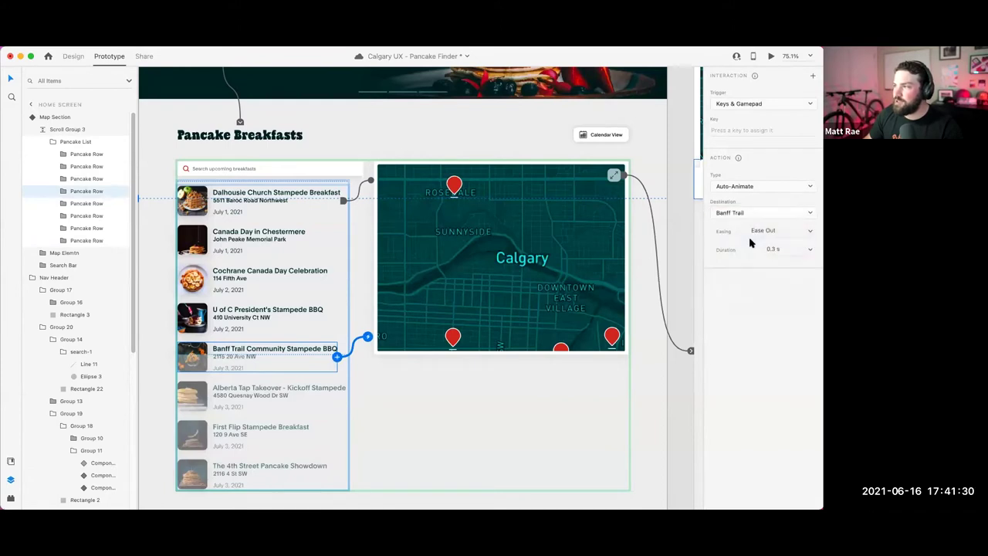
left_click(763, 103)
left_click(761, 73)
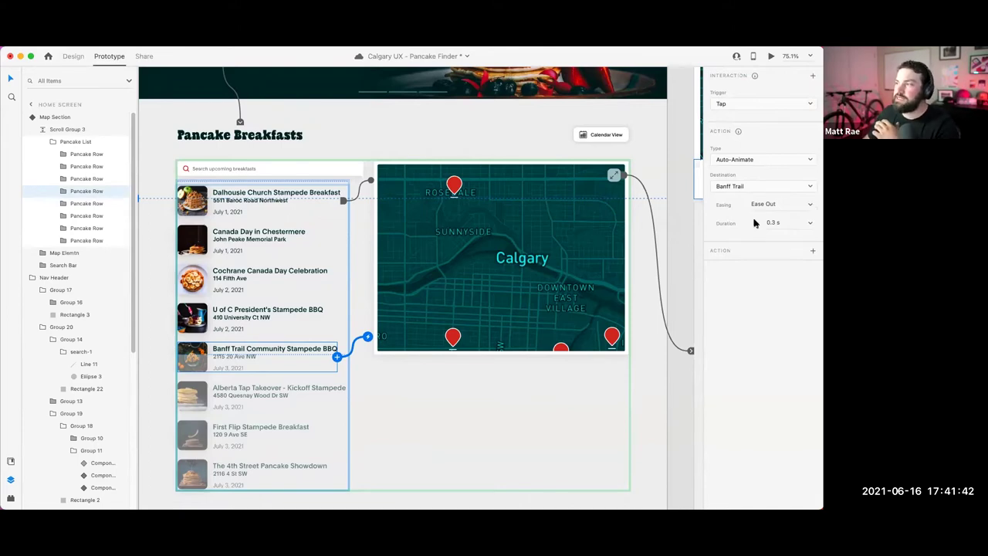
Step: Preview the prototype and test the Show me the cakes scroll and the Dalhousie row's transition to its state and back
left_click(329, 163)
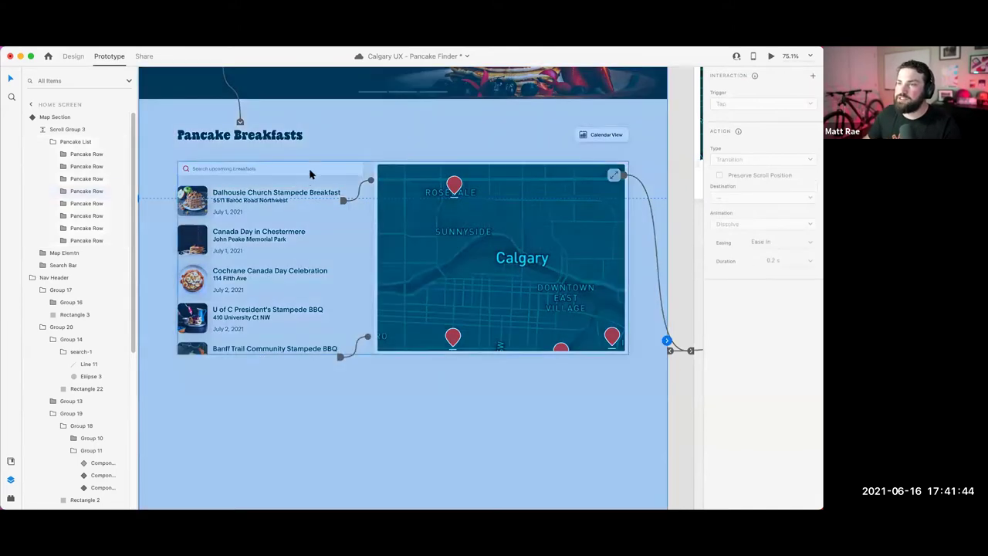
left_click(771, 57)
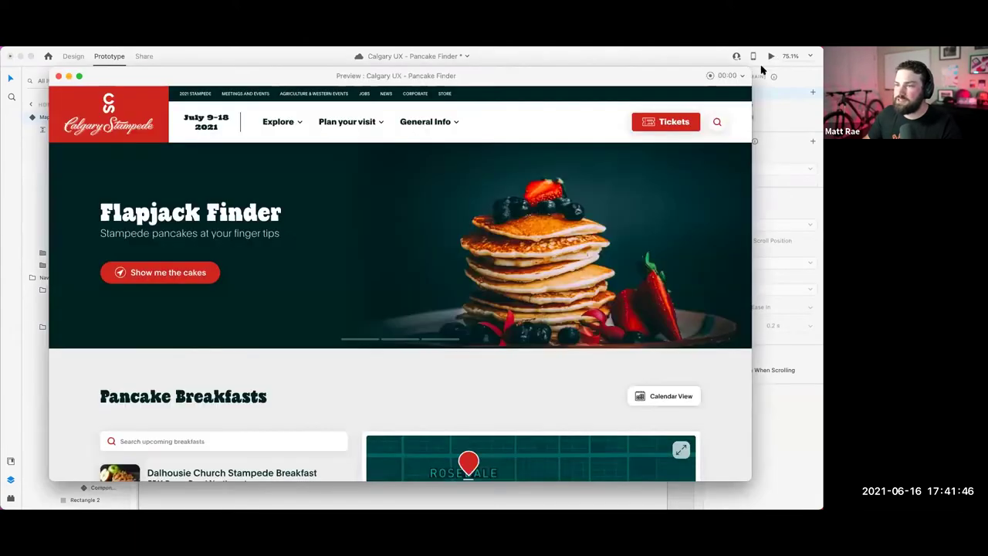
left_click(182, 273)
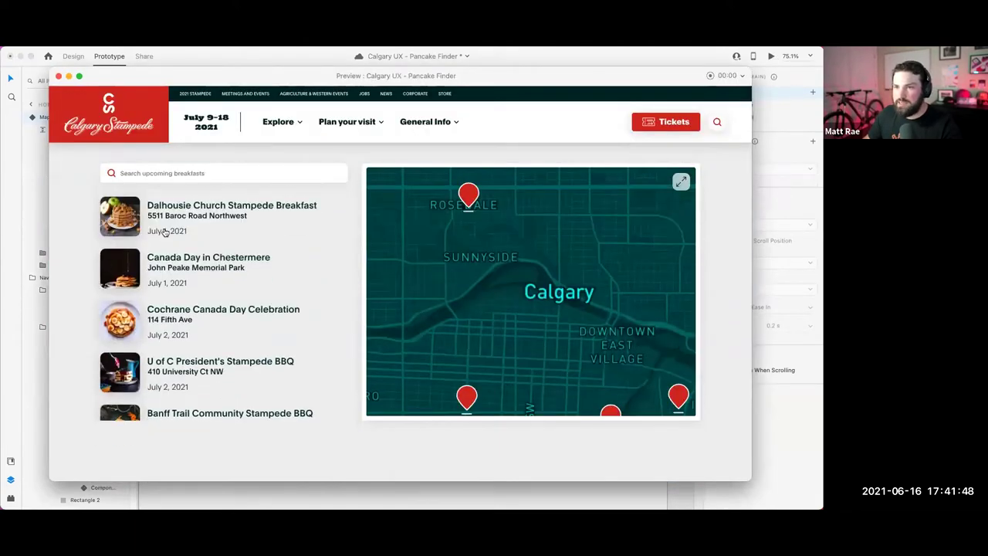
left_click(229, 207)
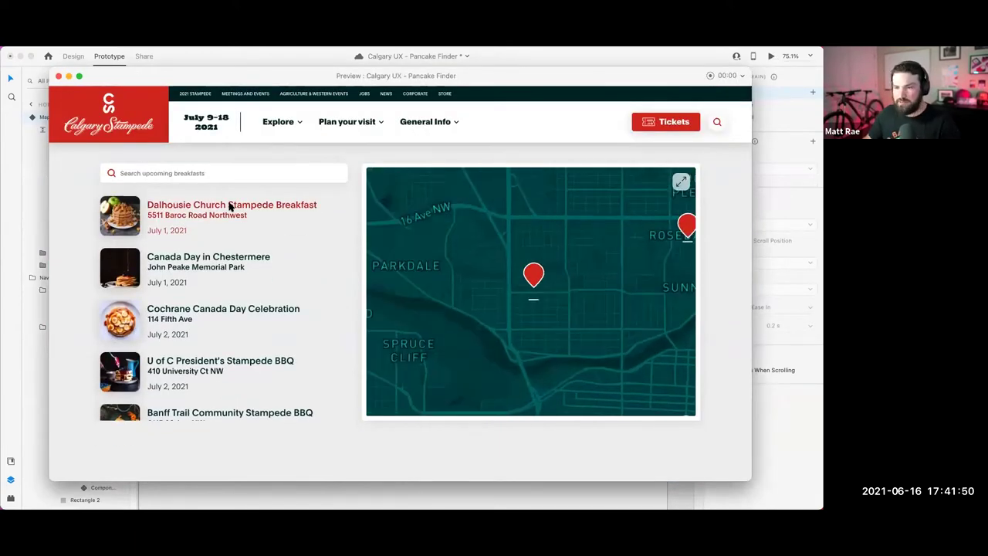
left_click(230, 207)
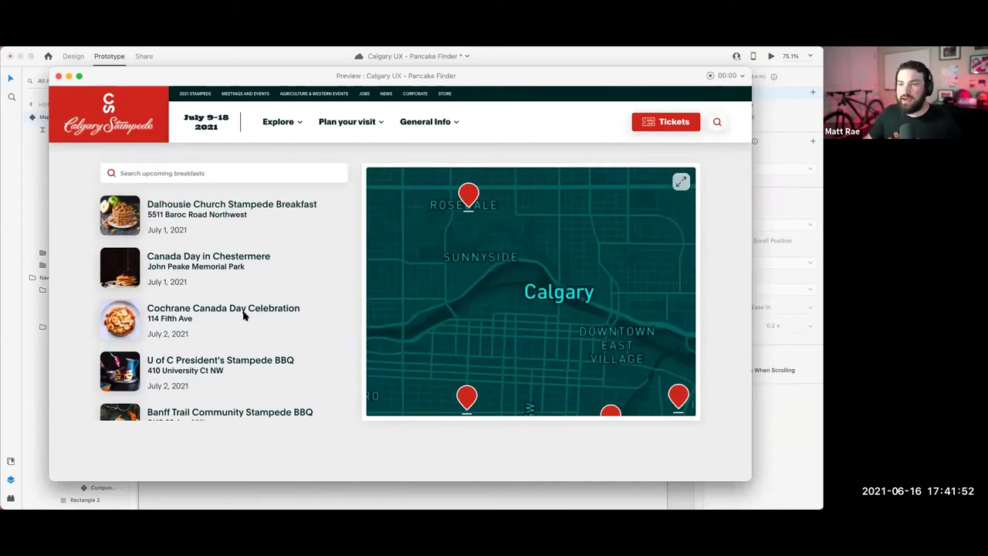
Step: Test the Banff Trail row's transition and the breakfast list's scrolling in the preview, and close the preview
scroll(244, 313, "down", 3)
scroll(244, 315, "up", 5)
scroll(244, 315, "down", 5)
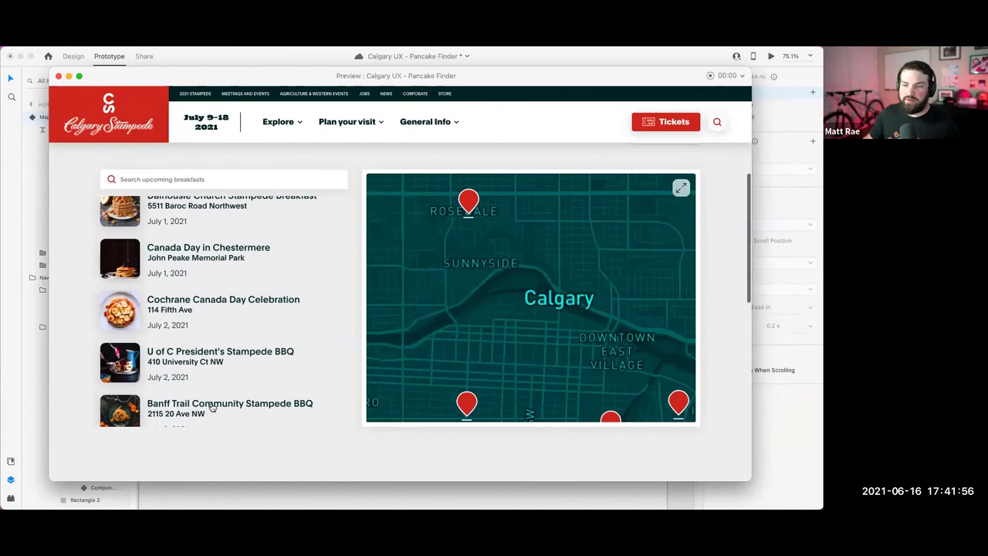
left_click(211, 406)
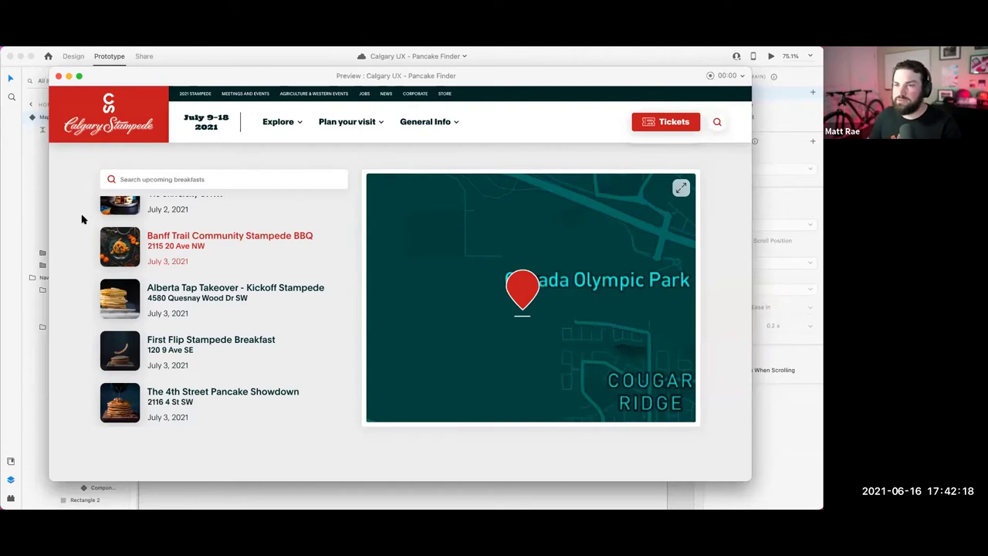
scroll(211, 291, "up", 8)
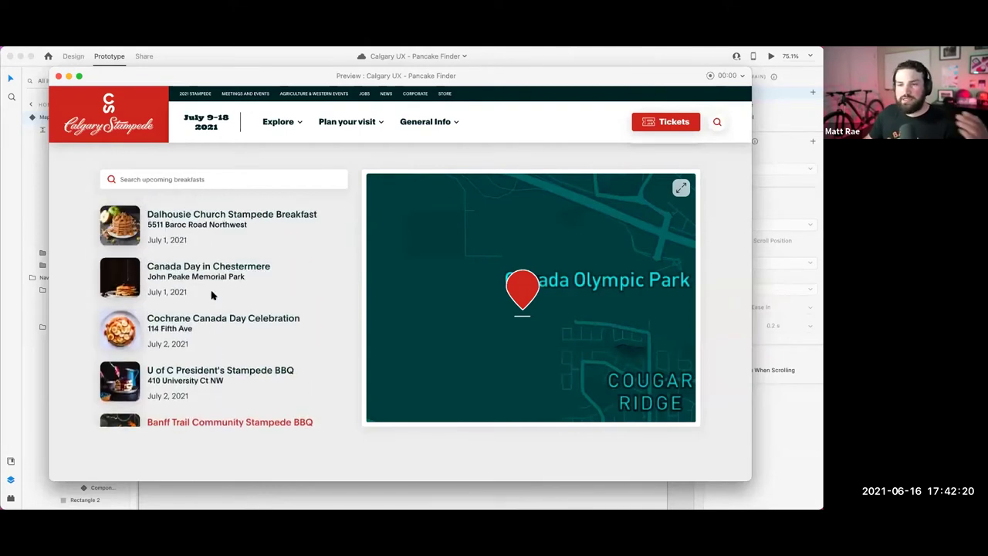
scroll(67, 270, "down", 2)
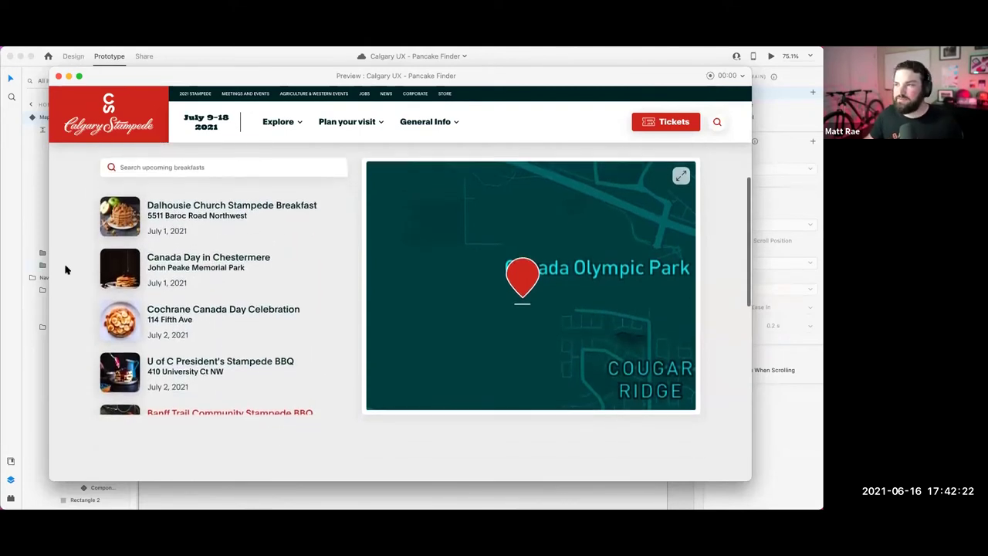
scroll(208, 265, "down", 2)
scroll(210, 265, "up", 5)
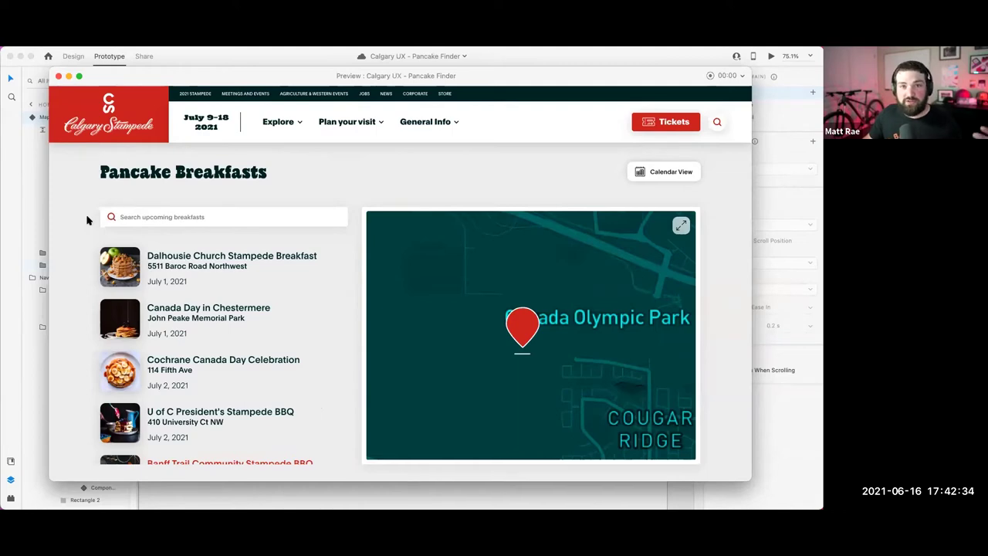
left_click(59, 77)
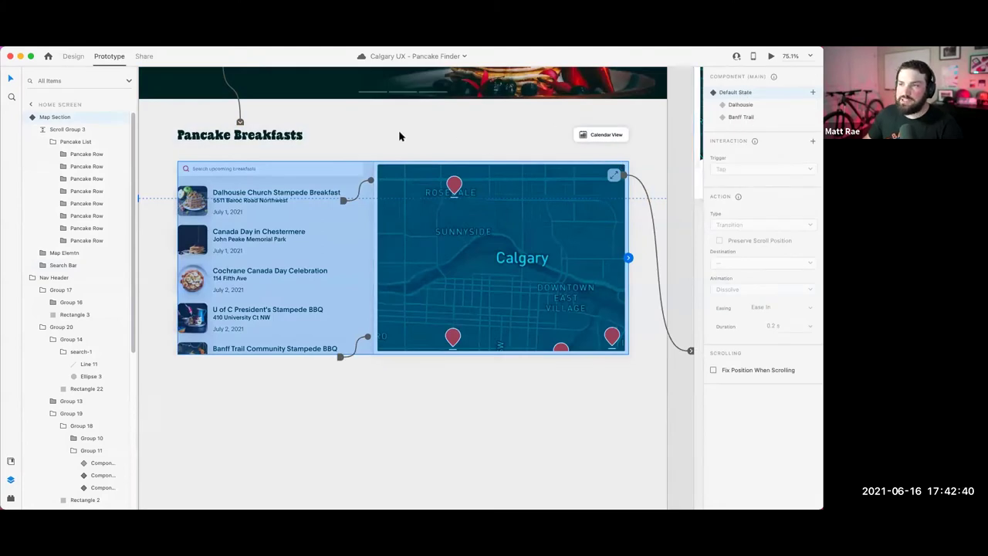
Step: Switch to Design mode and select the search bar inside Map Section's Default State
left_click(399, 135)
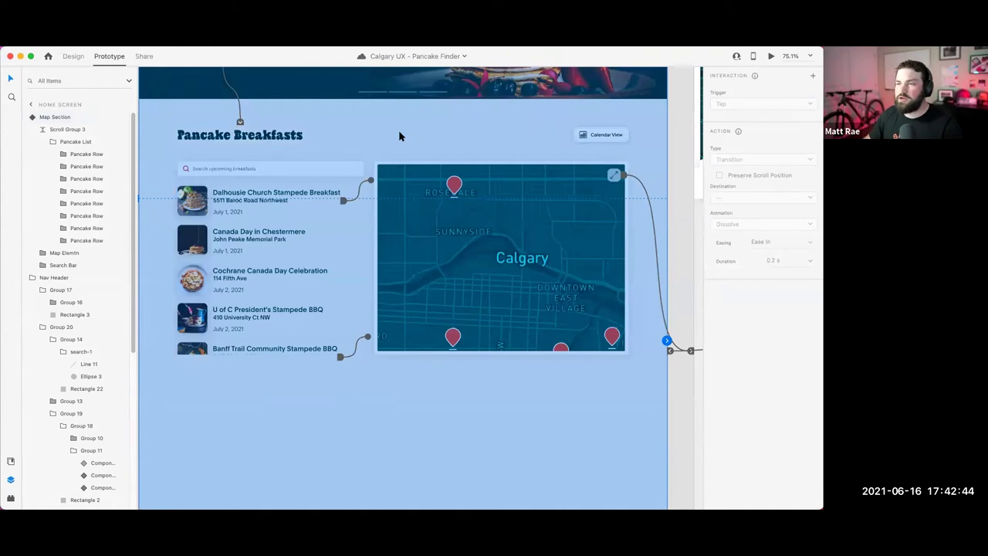
left_click(325, 165)
left_click(80, 57)
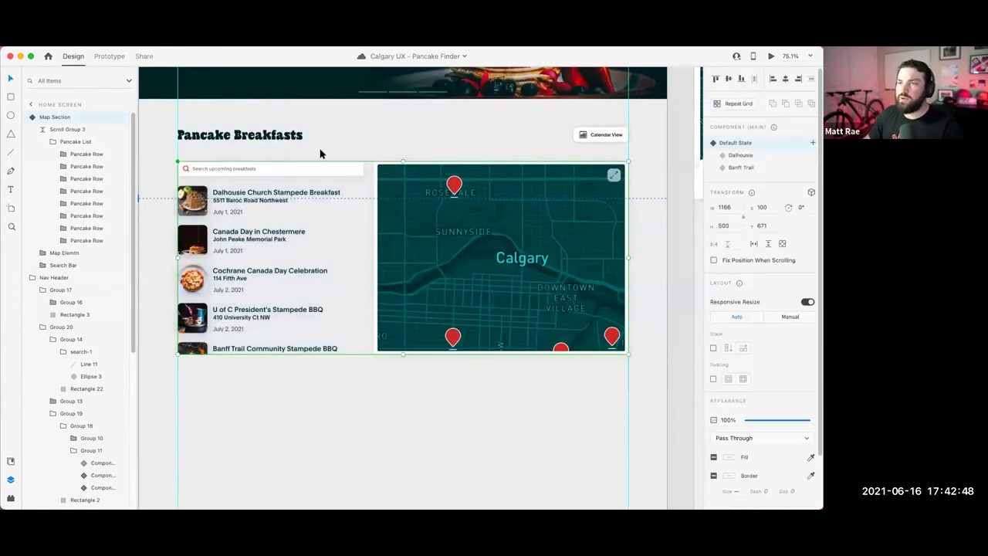
scroll(322, 153, "up", 5)
left_click(10, 480)
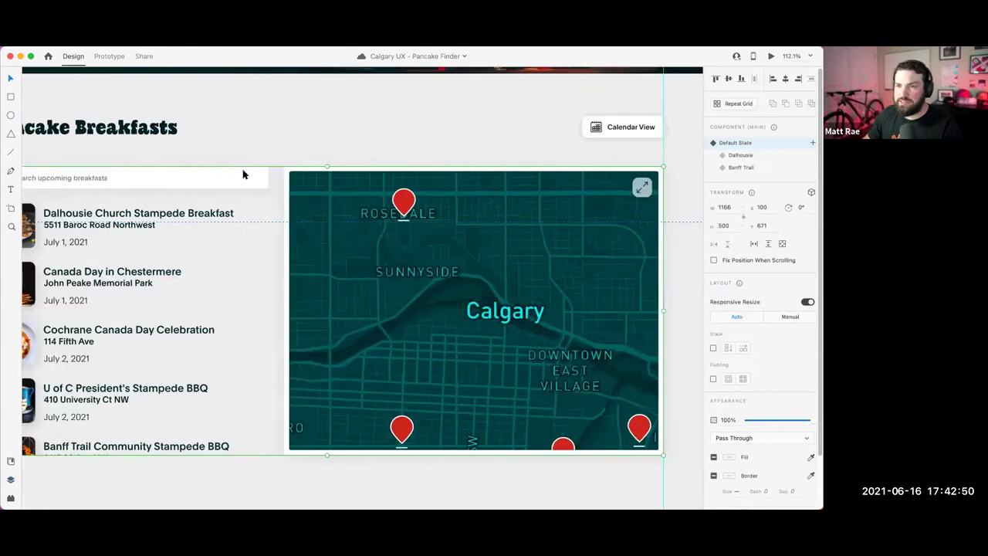
left_click_drag(254, 143, 463, 143)
scroll(423, 128, "up", 5)
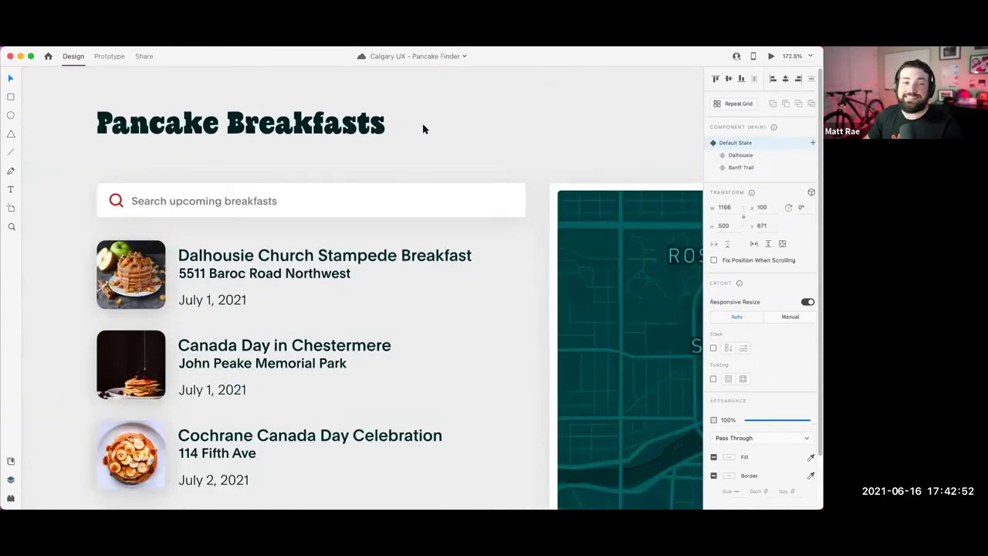
scroll(319, 214, "left", 2)
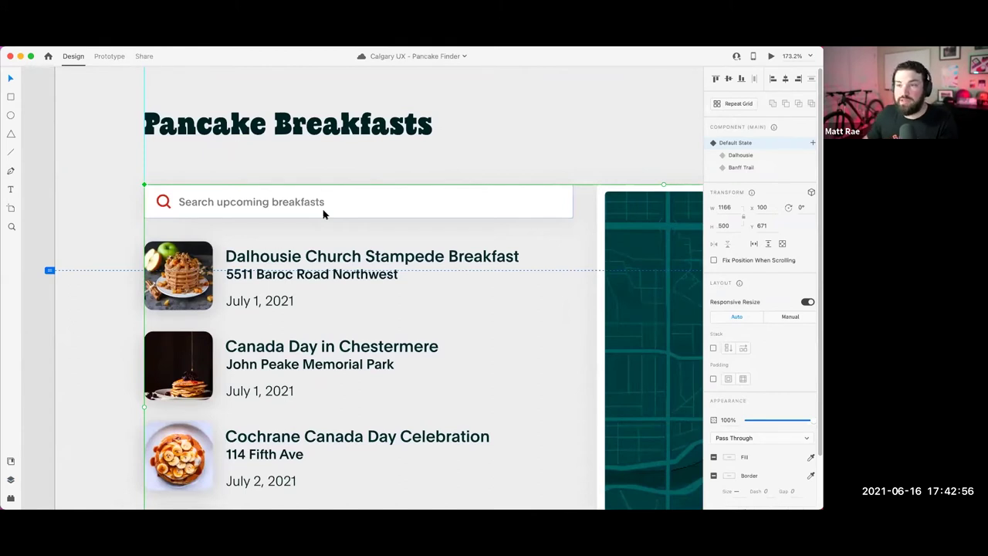
double_click(320, 209)
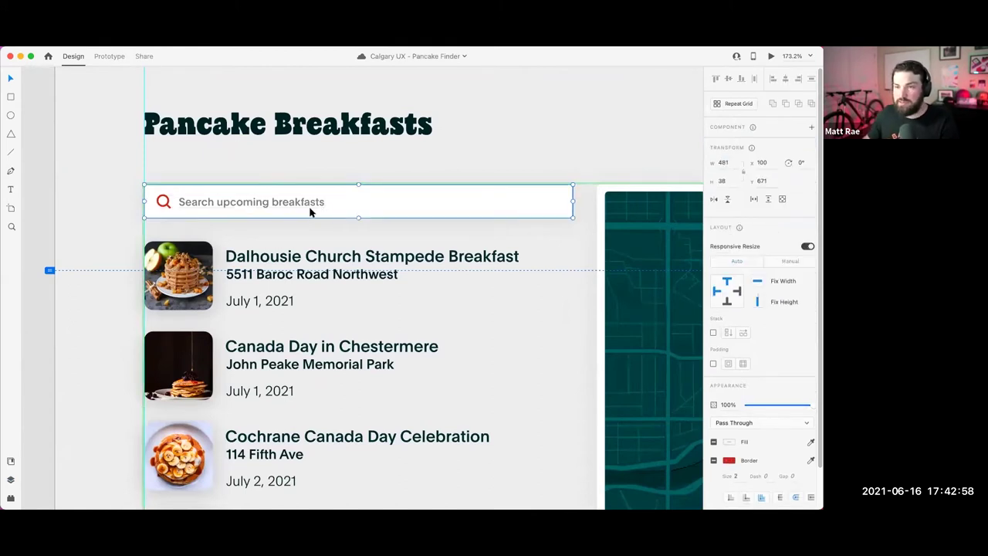
Step: Show the layers and expand the Search Bar group down to its nested icon group
key("super+y")
left_click(53, 277)
left_click(64, 291)
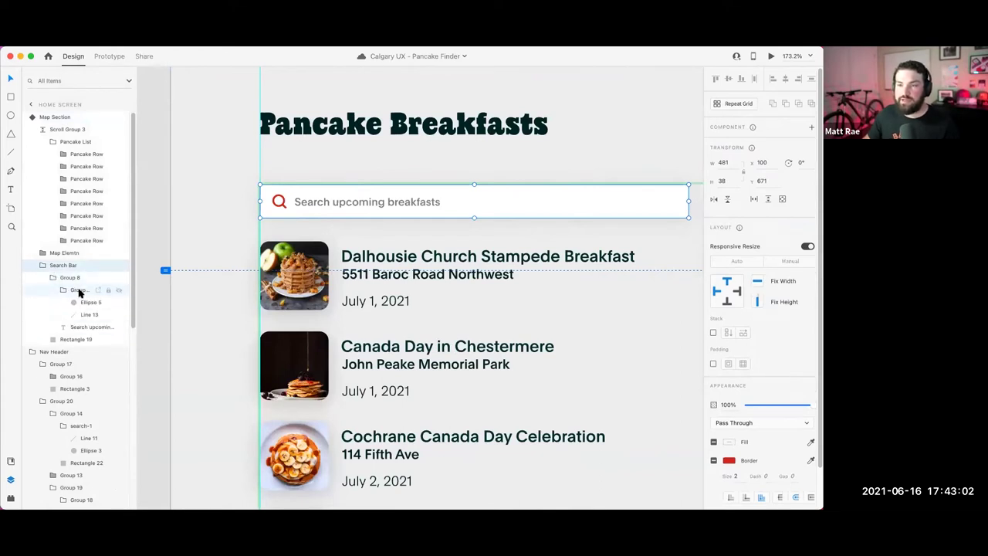
Step: Examine the Search Bar group's layers by selecting its icon group, the icon's ellipse and the placeholder text
left_click(83, 292)
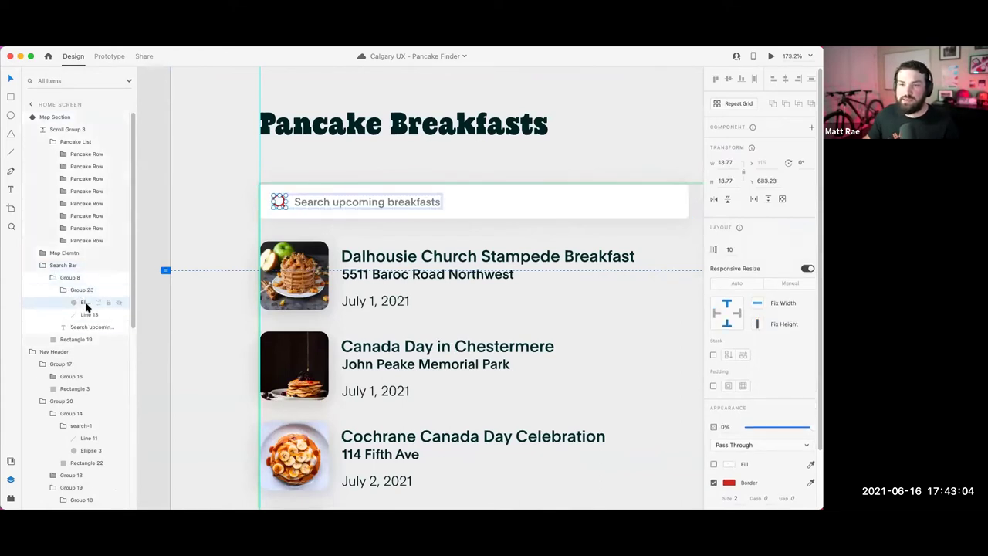
left_click(87, 301)
left_click(63, 290)
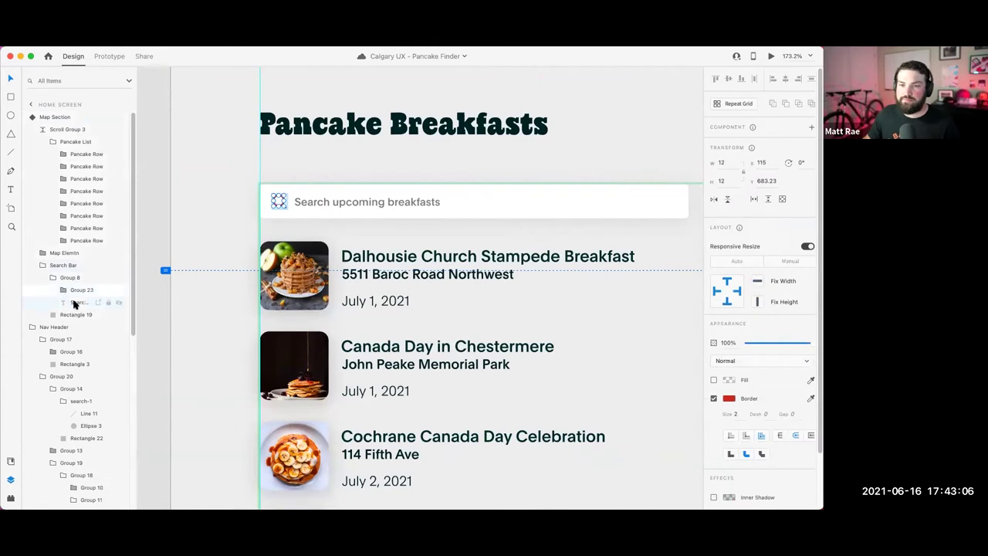
left_click(77, 302)
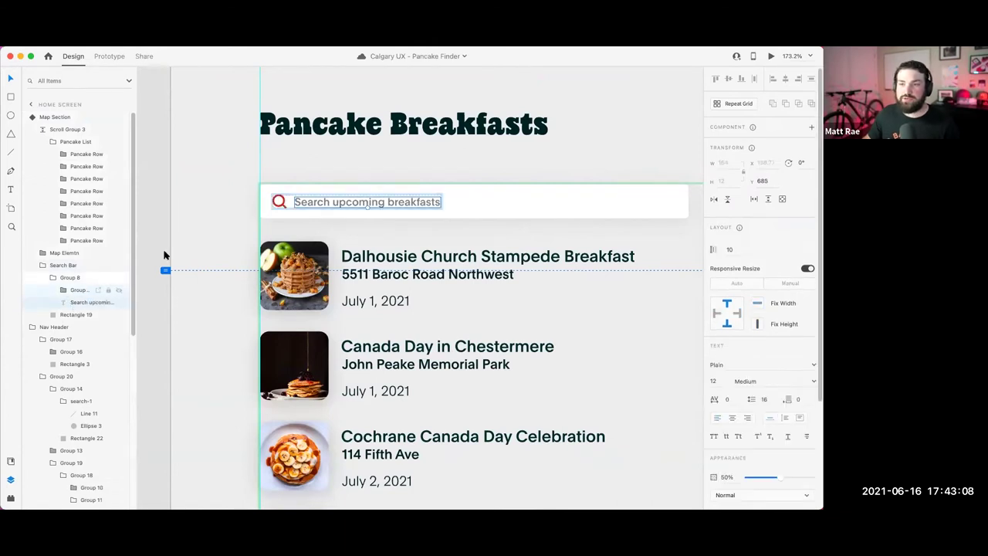
left_click(346, 203)
double_click(347, 203)
double_click(346, 202)
double_click(346, 202)
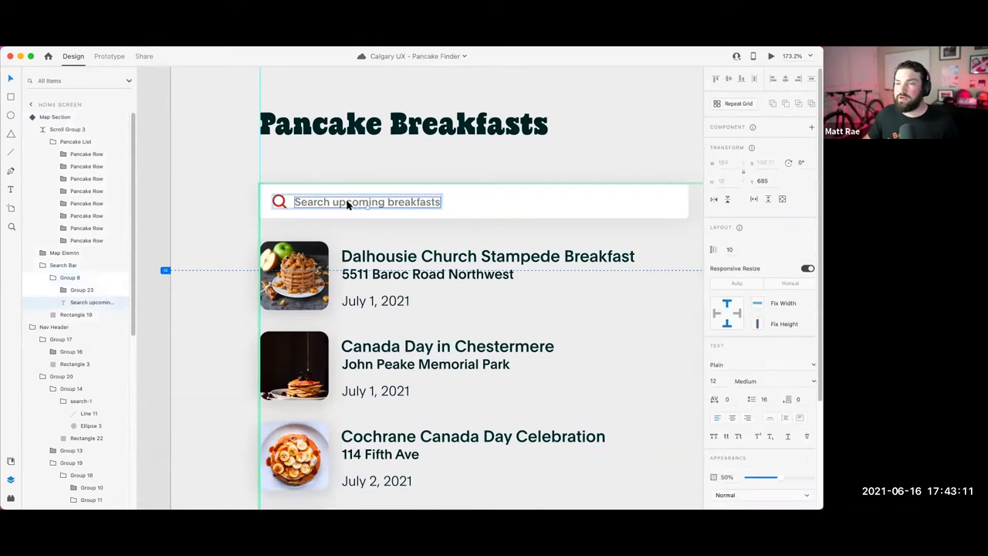
Step: Move the magnifier icon behind the placeholder text in the search bar's stack, and move it back in front of the text
left_click(280, 202)
left_click_drag(280, 201, 435, 202)
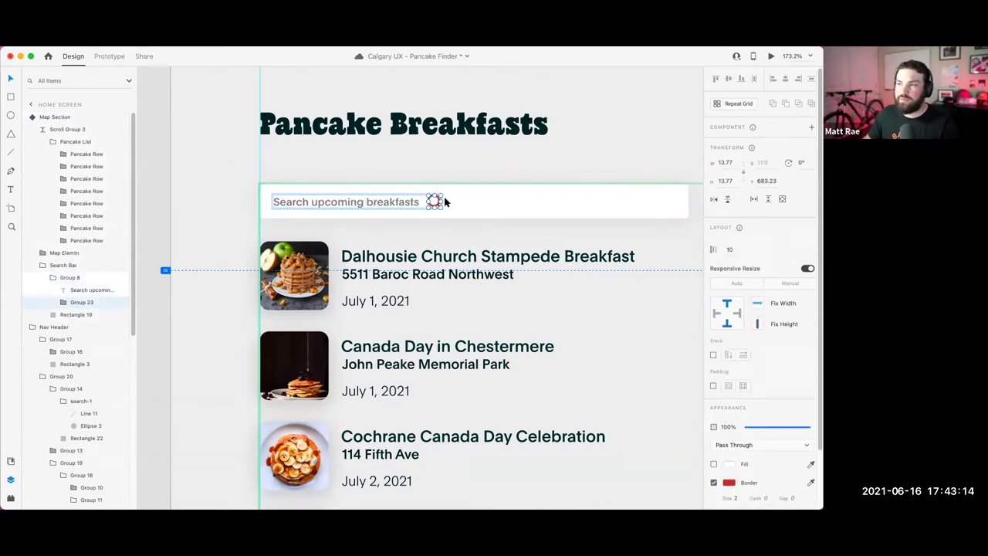
key("Escape")
key("Escape")
double_click(437, 202)
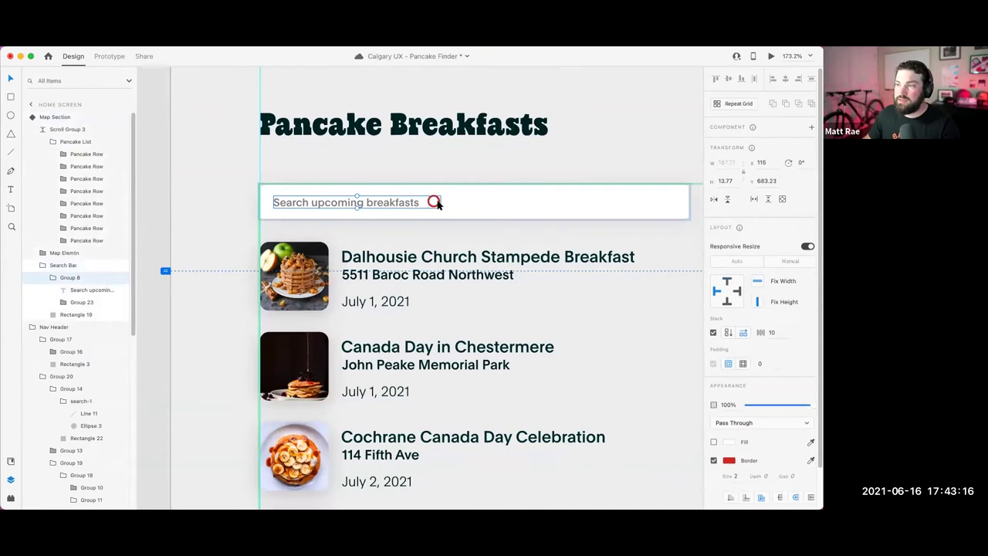
left_click(436, 202)
left_click_drag(435, 201, 289, 201)
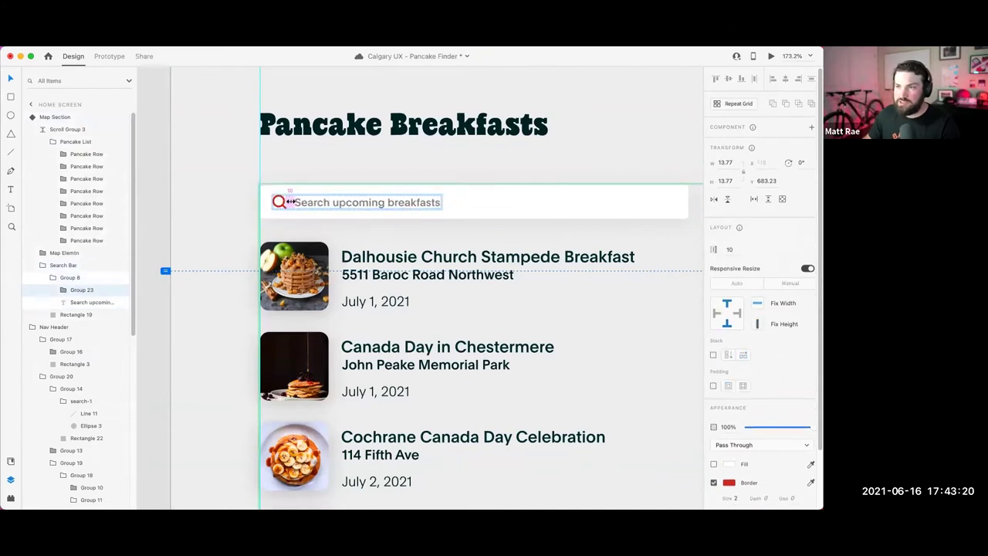
Step: Turn the Search Bar group inside Map Section into a component
left_click(374, 202)
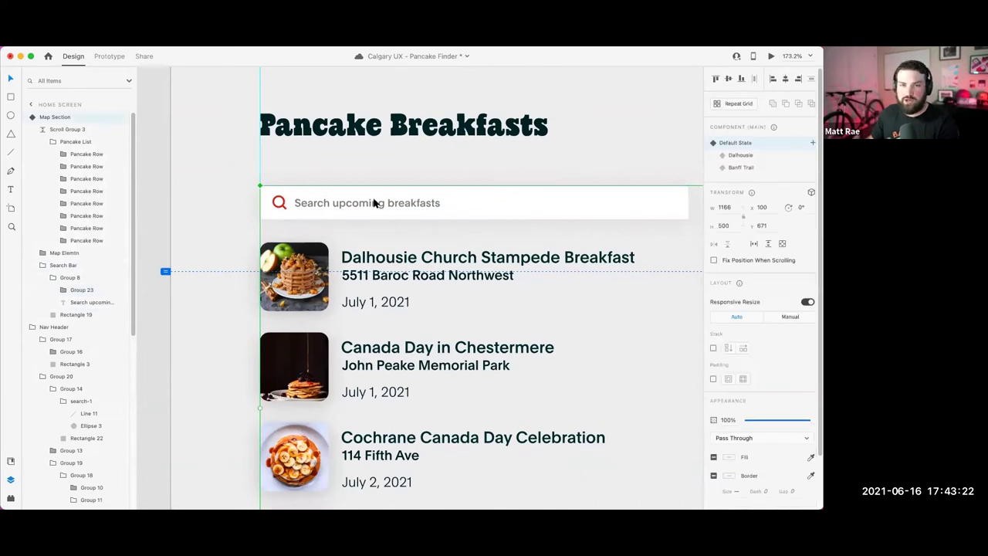
double_click(408, 204)
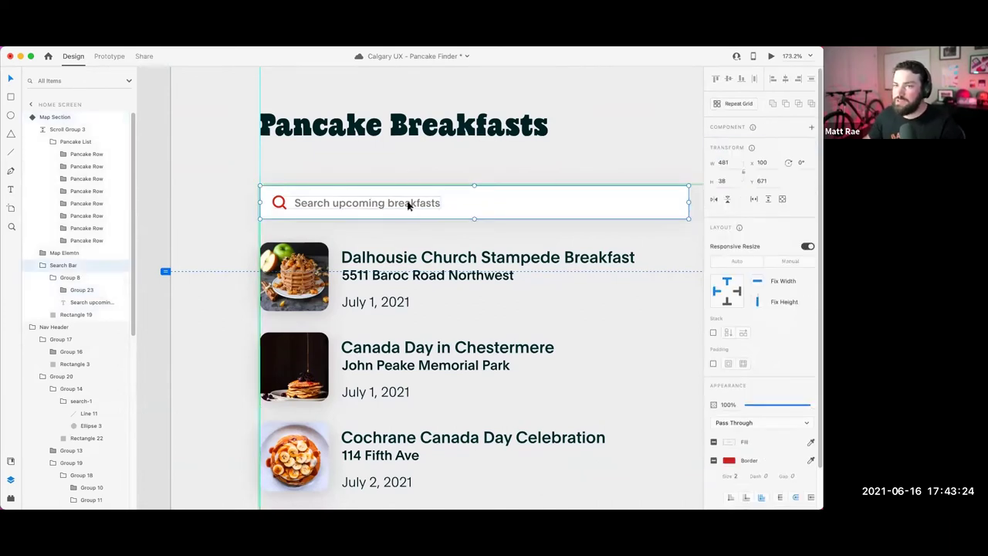
right_click(63, 267)
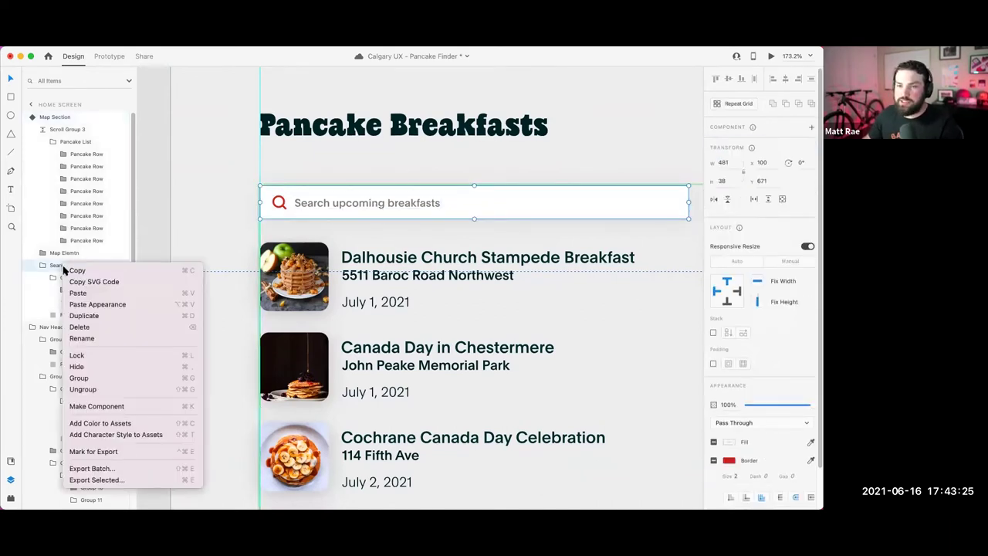
left_click(99, 406)
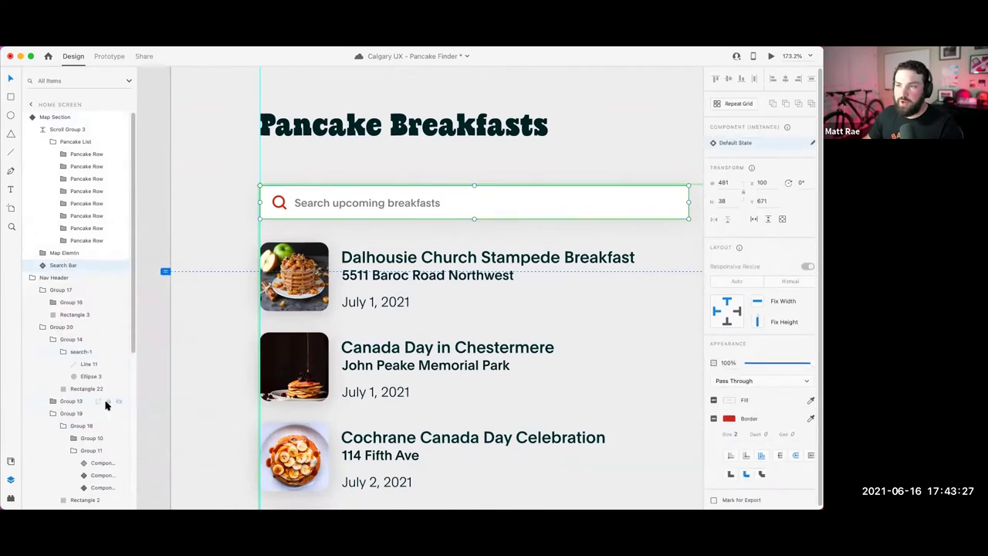
Step: Select the nested Search Bar component inside Map Section and save the document
left_click(234, 210)
left_click(305, 213)
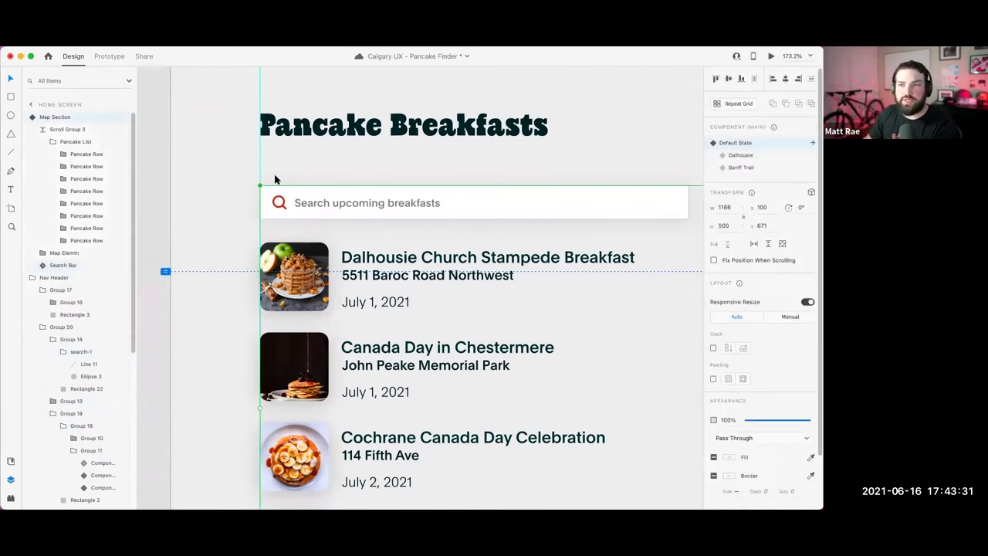
left_click(306, 202)
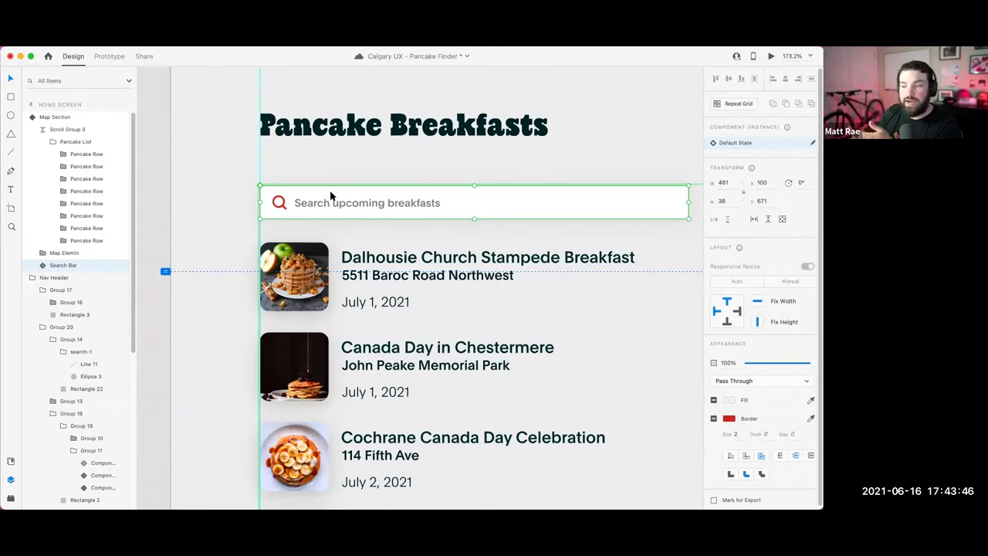
key("super+s")
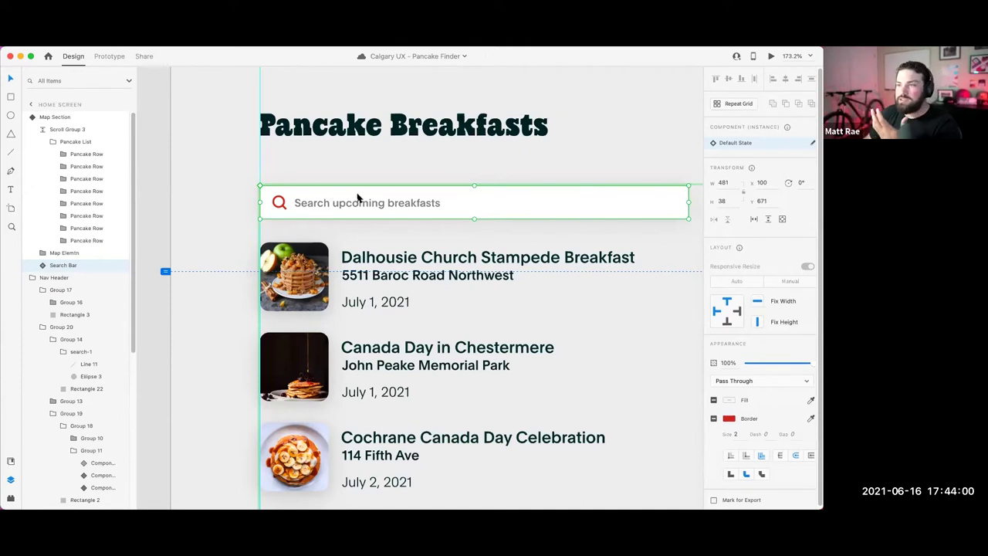
Step: Open the Search Bar's main component on the pasteboard for editing and save the document
right_click(357, 197)
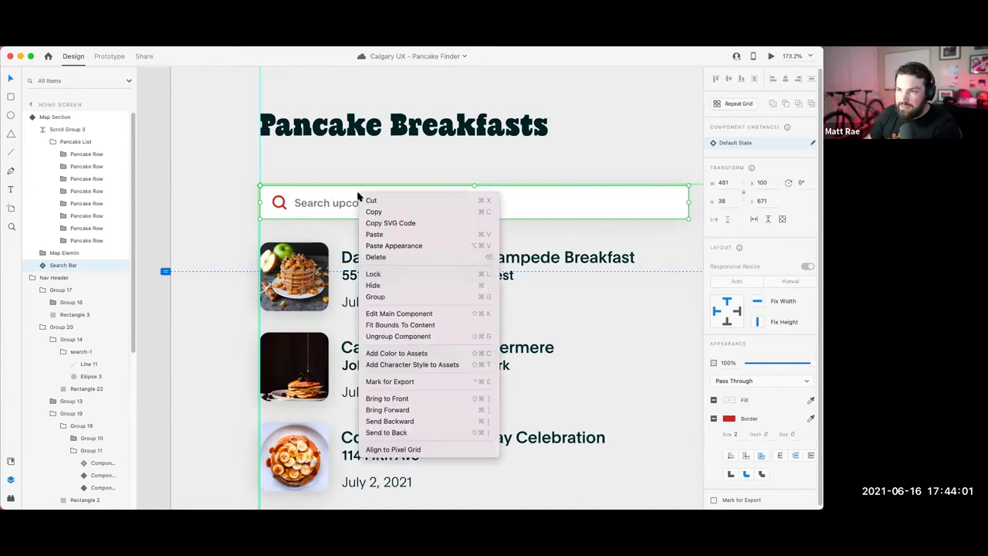
left_click(391, 312)
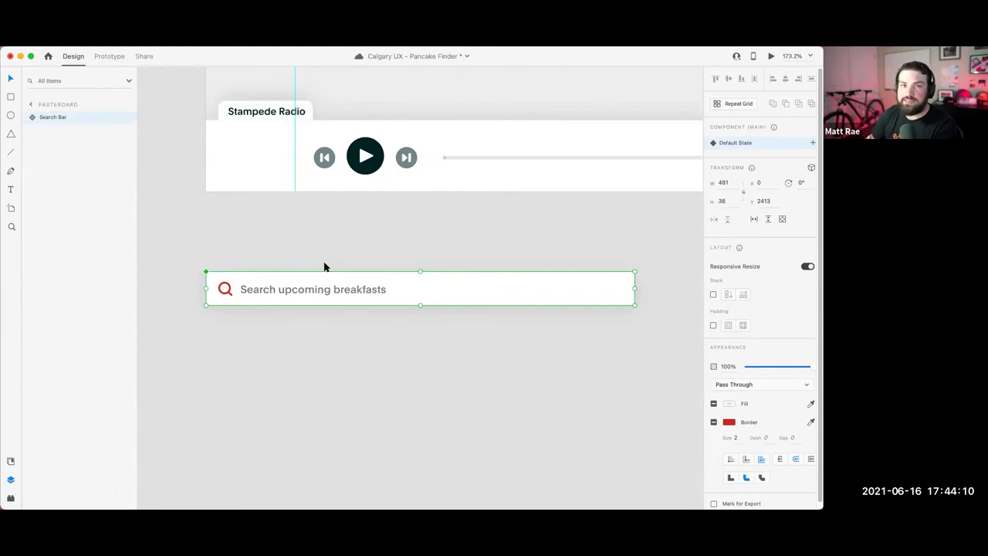
scroll(324, 266, "down", 10)
left_click_drag(337, 226, 321, 341)
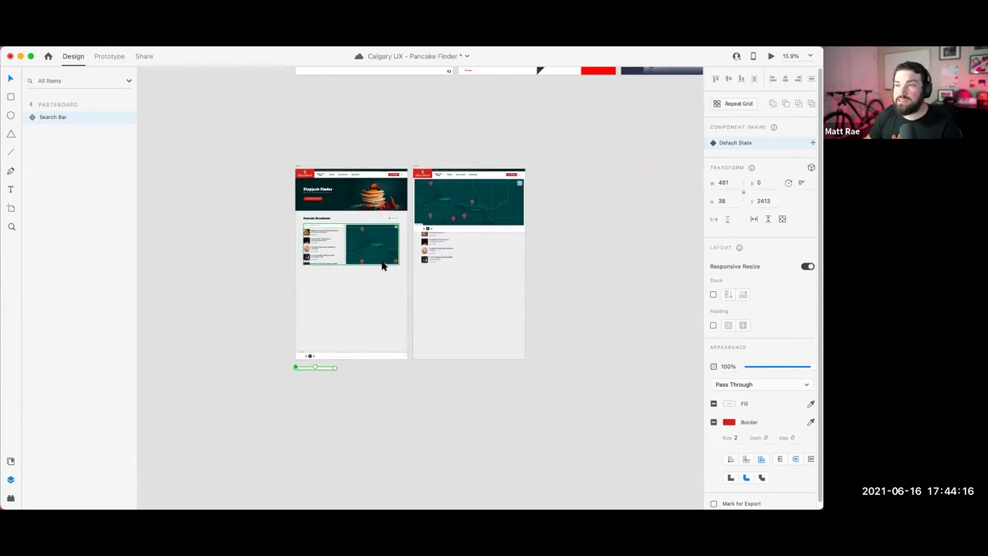
key("super+s")
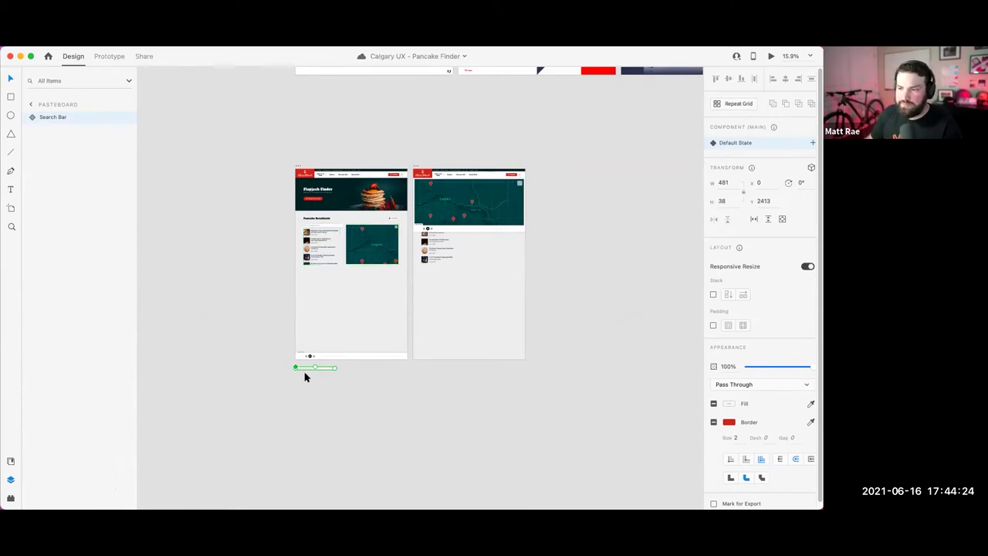
key("super+3")
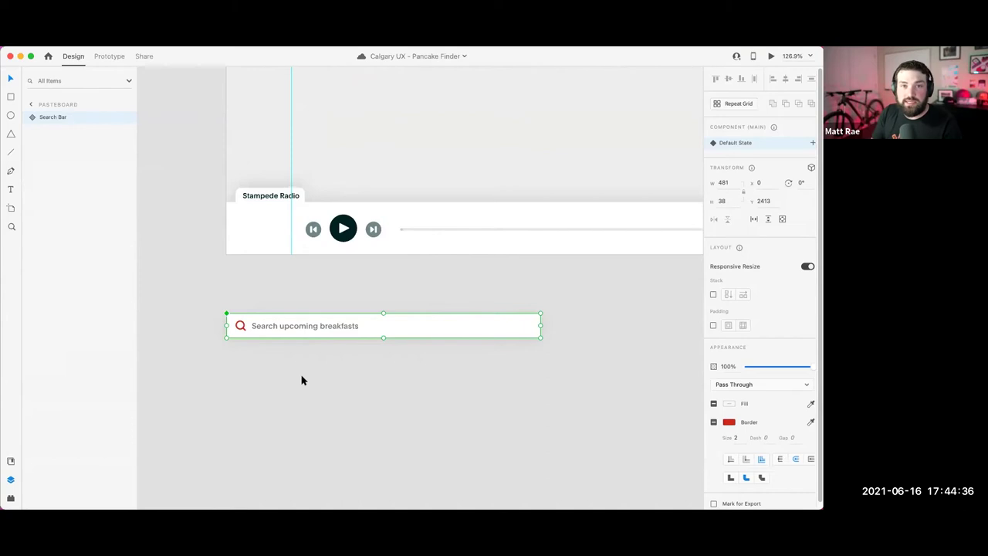
double_click(347, 333)
key("Escape")
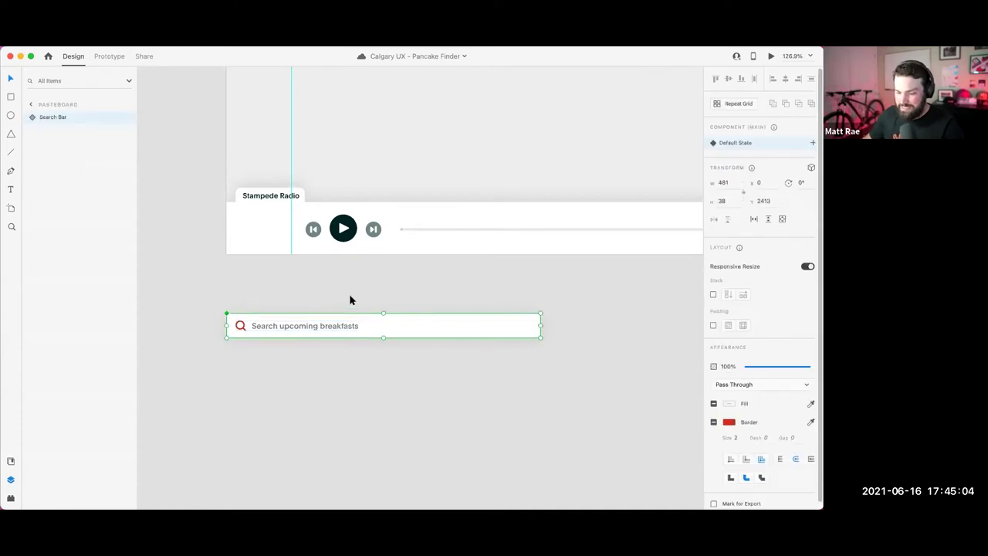
scroll(349, 298, "down", 3)
scroll(345, 322, "down", 5)
double_click(307, 401)
scroll(307, 401, "up", 5)
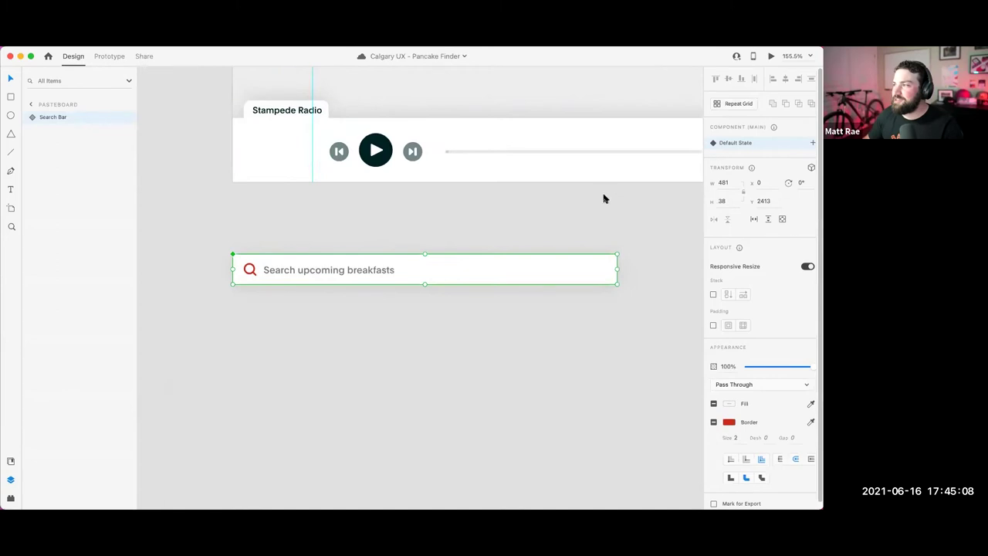
Step: Add a new state named "Searching..." to the Search Bar main component
left_click(812, 143)
left_click(761, 150)
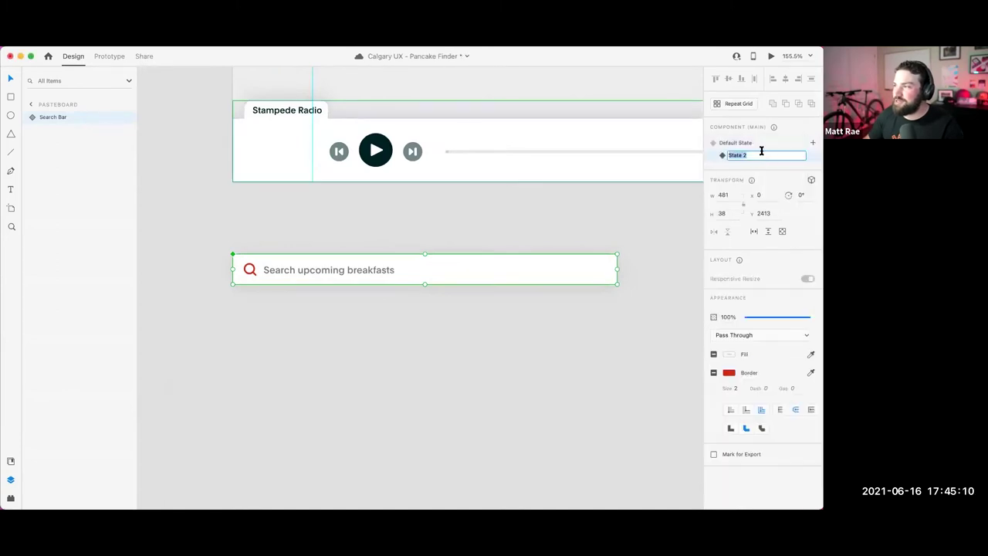
type("Searchi")
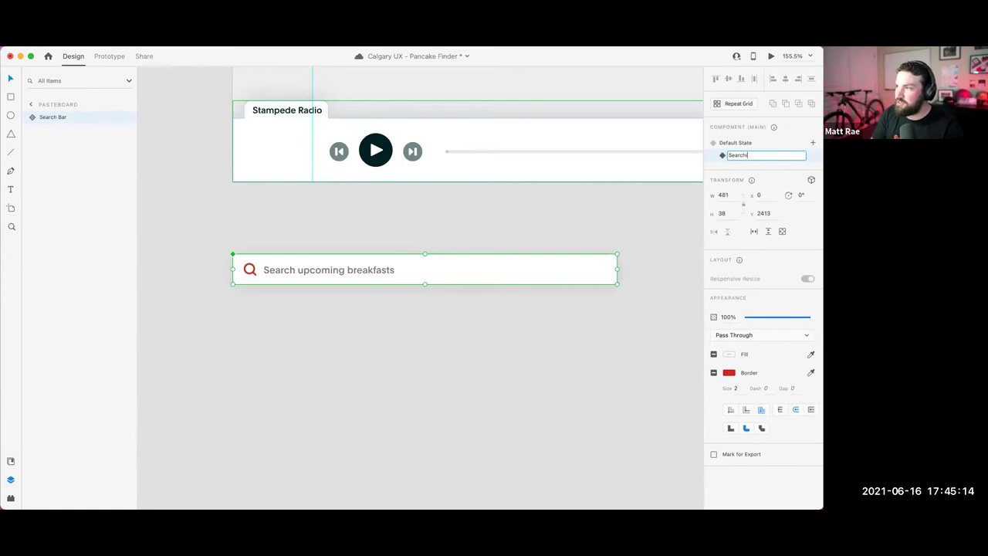
type("ng...")
key("Return")
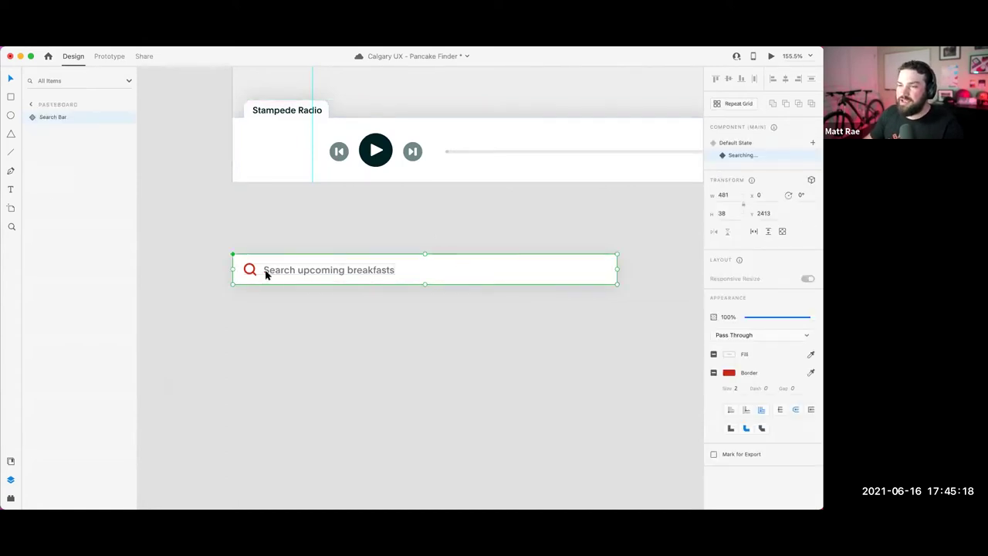
Step: Inspect the placeholder text in the Search Bar's Searching... state up close and save the document
double_click(296, 271)
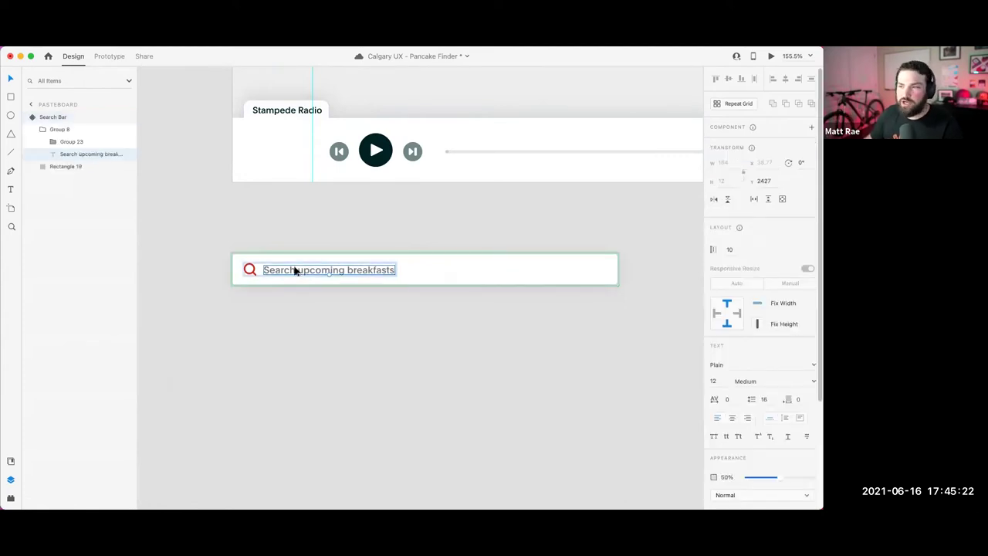
scroll(294, 271, "up", 5)
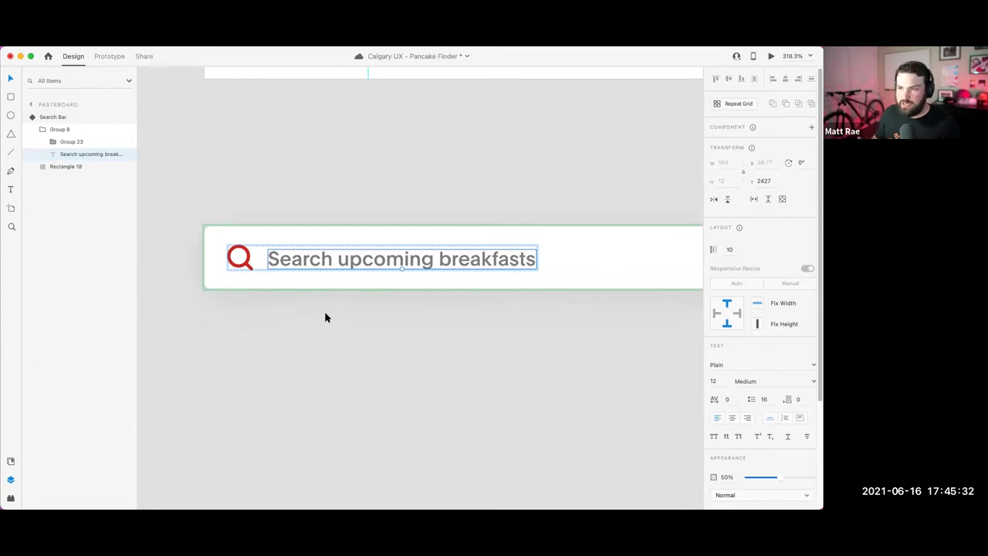
key("super+s")
scroll(363, 171, "down", 2)
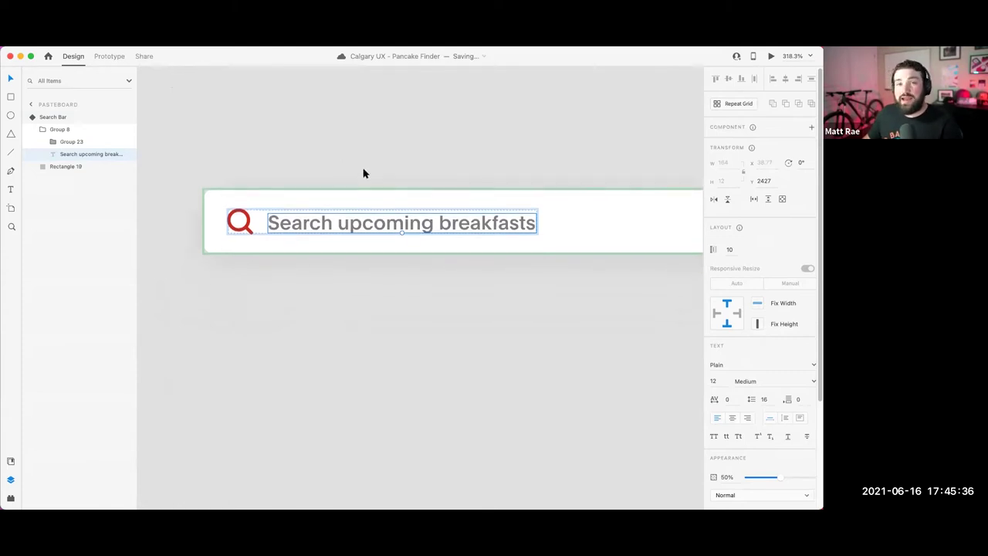
scroll(364, 173, "up", 2)
left_click(377, 192)
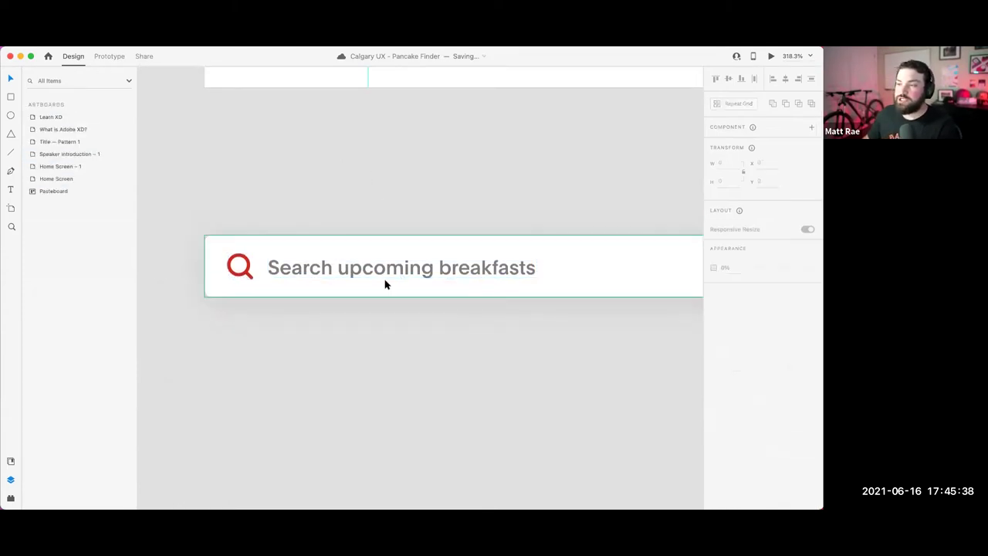
Step: Draw a thin vertical rectangle about 3 by 20 after the placeholder text, filled with red #EB1E1E and without a border
left_click(385, 276)
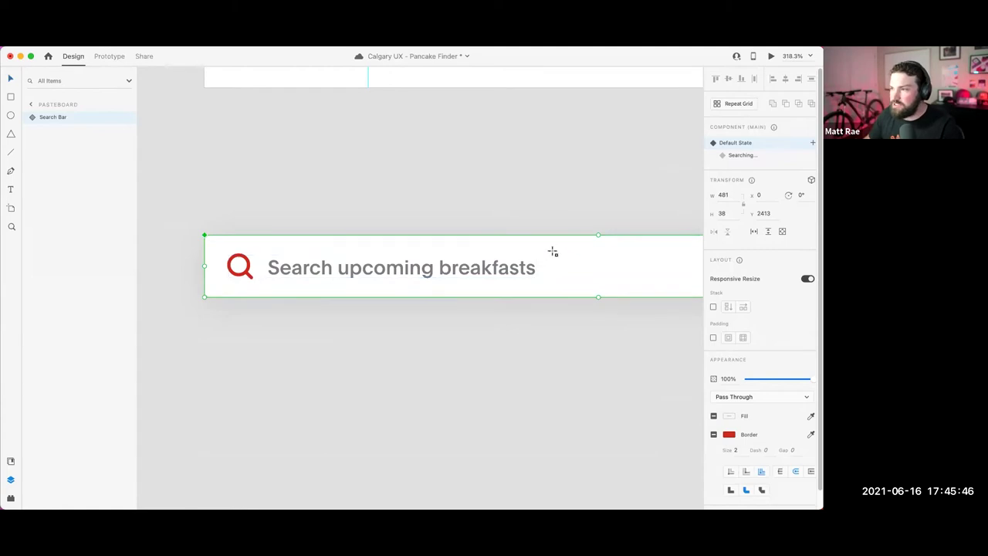
left_click_drag(553, 249, 554, 284)
left_click(729, 358)
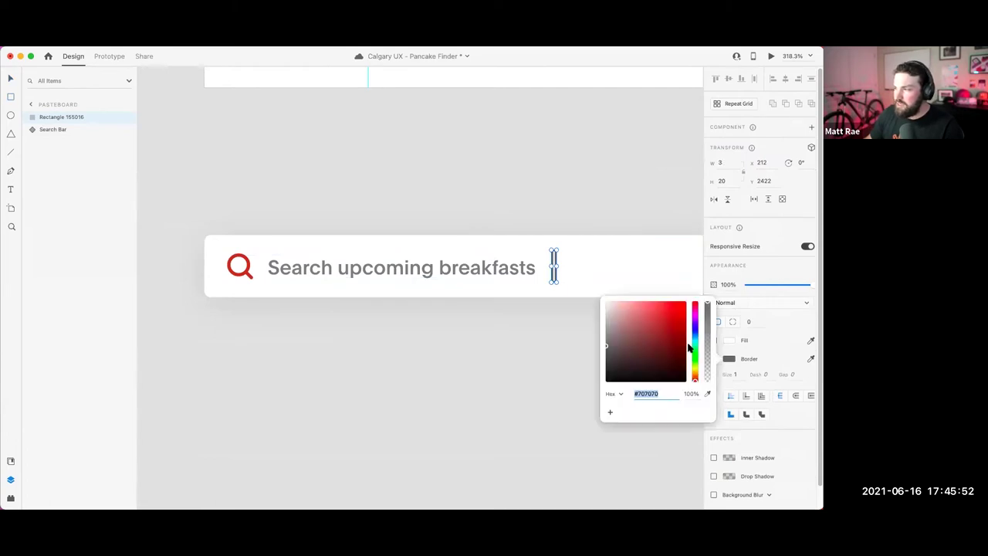
left_click(613, 308)
mouse_move(613, 307)
left_mouse_down()
mouse_move(657, 326)
mouse_move(671, 318)
left_mouse_up()
left_click(726, 336)
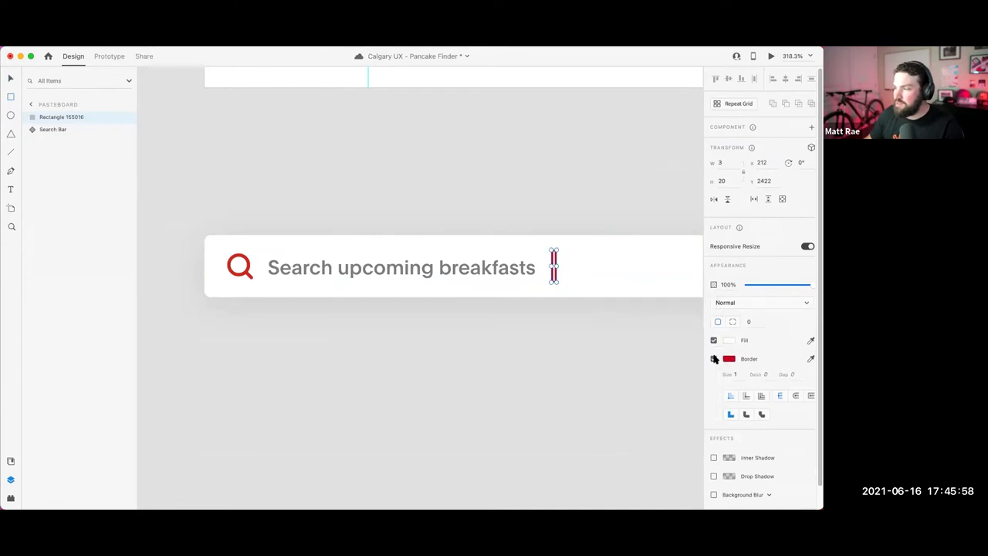
left_click(717, 341)
left_click(674, 298)
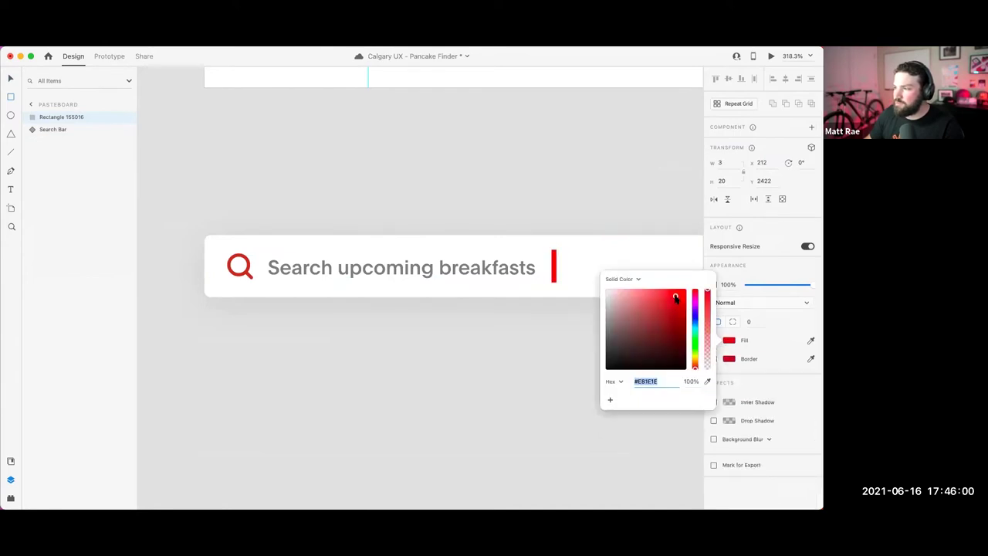
Step: Set the red rectangle's corner radius to 8 and keep the rectangle selected
left_click(733, 323)
left_click(758, 324)
type("8")
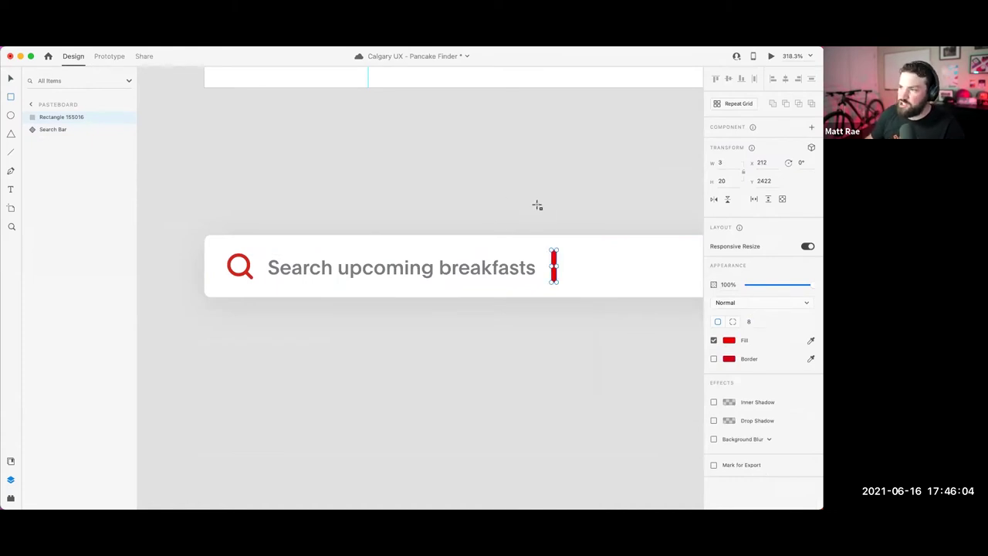
left_click(553, 203)
left_click(553, 265)
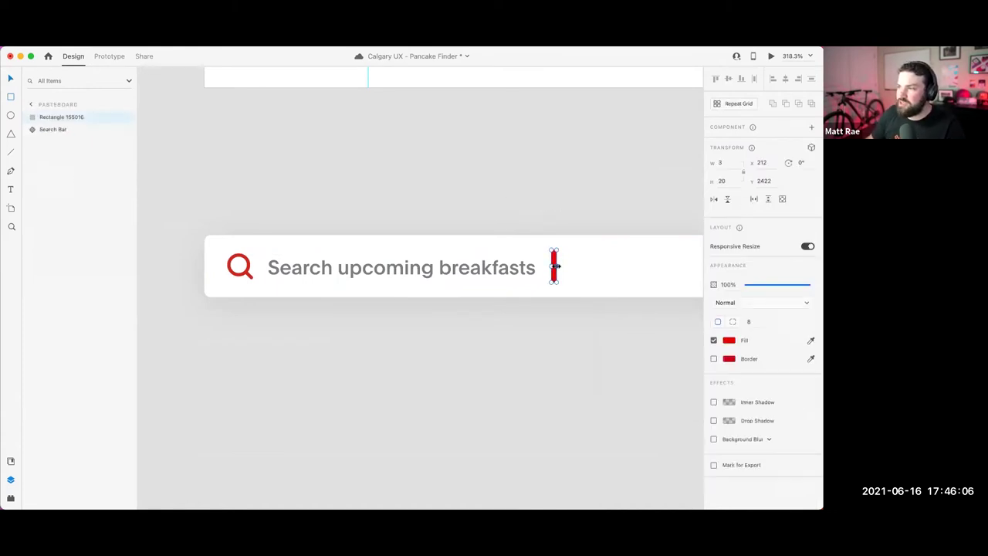
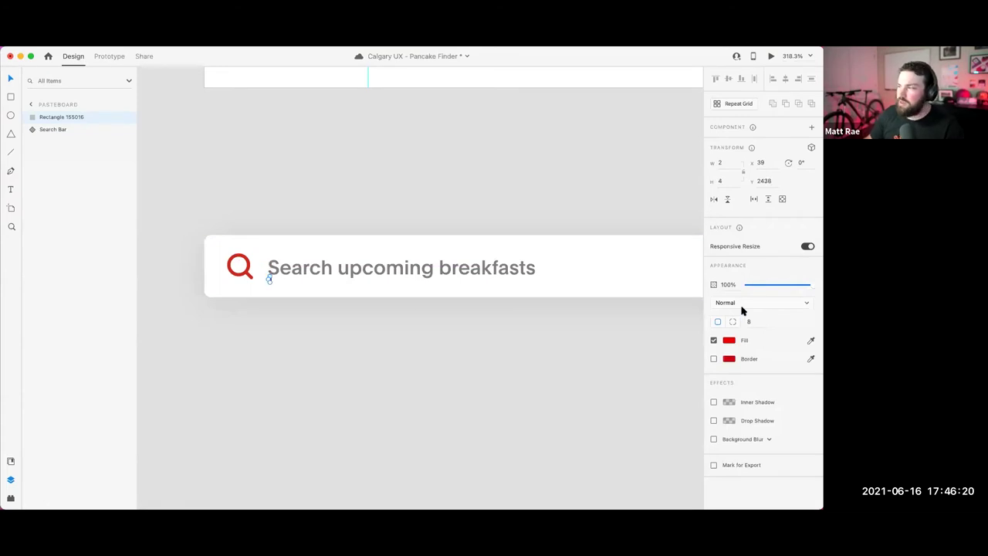
Step: Set the small red rectangle's opacity to 0% and cut it from the pasteboard
left_click(376, 240)
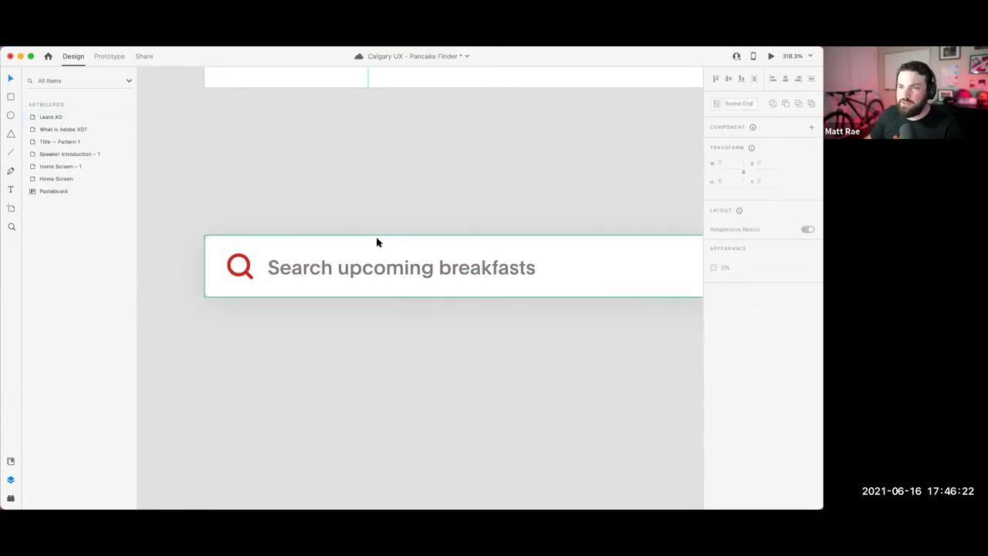
double_click(270, 280)
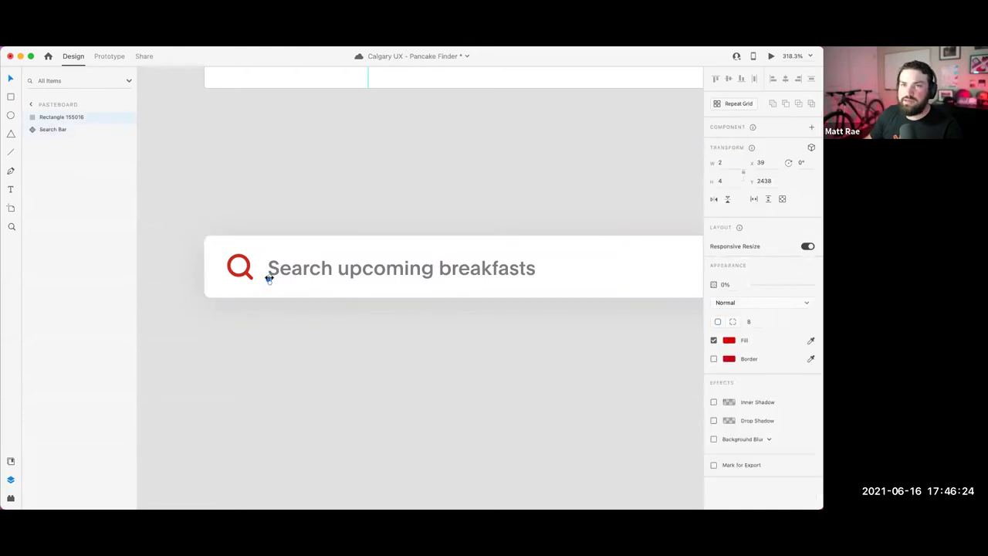
key("Delete")
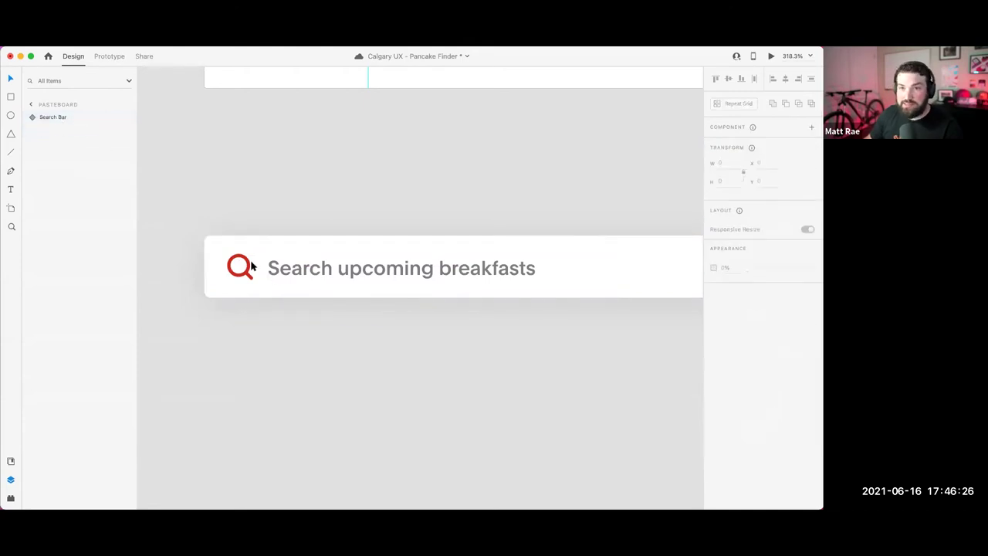
Step: Paste the transparent red rectangle inside the Search Bar component's default state, above the search icon and text group
left_click(305, 269)
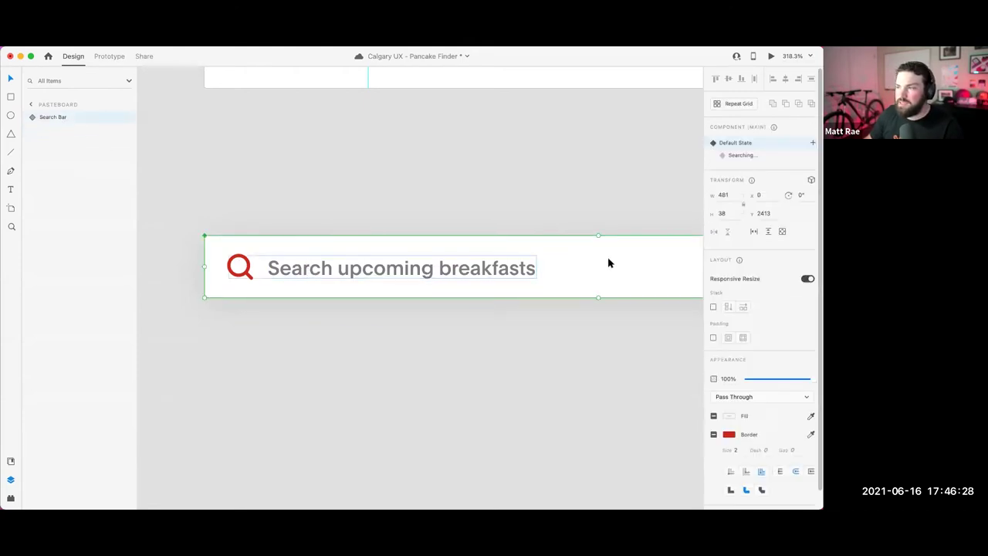
double_click(616, 263)
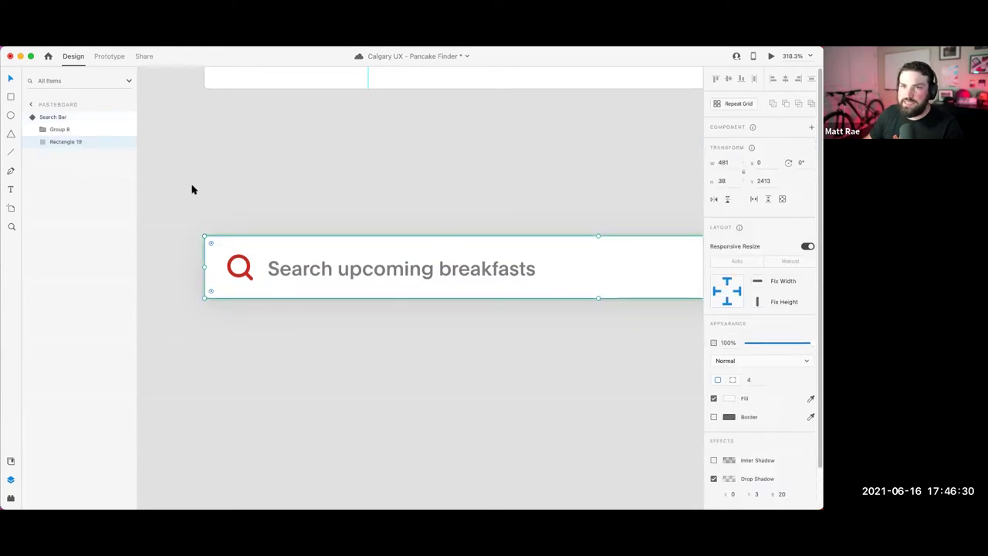
left_click(295, 271)
key("r")
left_click_drag(296, 271, 297, 275)
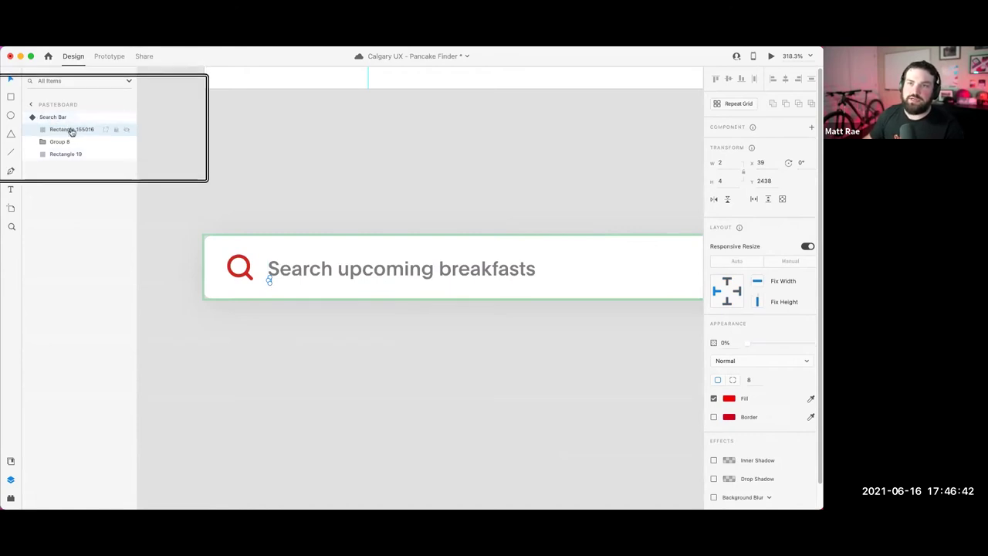
scroll(275, 203, "up", 1)
left_click(360, 218)
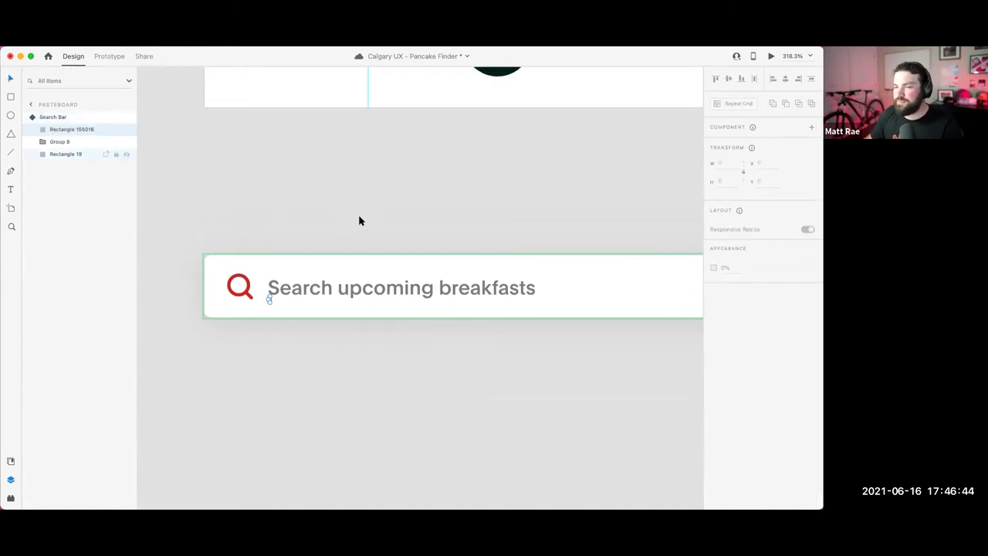
Step: In the Search Bar's Searching... state, set the red rectangle's opacity to 100% and stretch it upward to about 19 tall
left_click(353, 269)
left_click(750, 155)
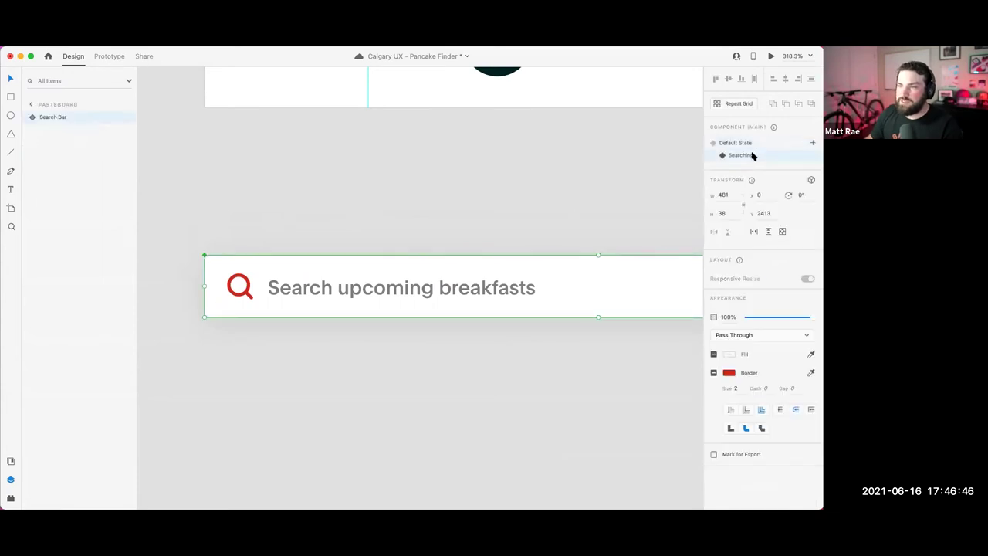
double_click(269, 302)
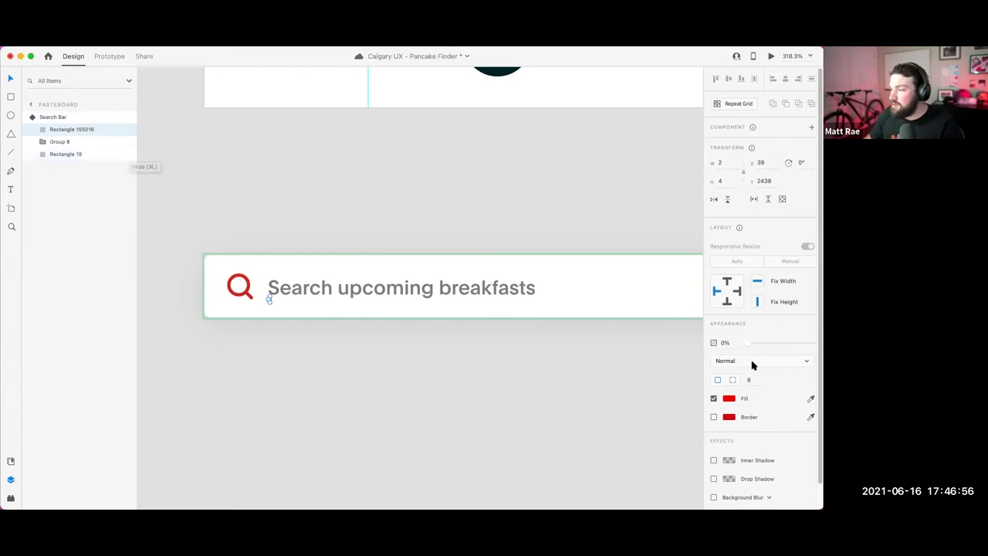
left_click_drag(745, 341, 815, 346)
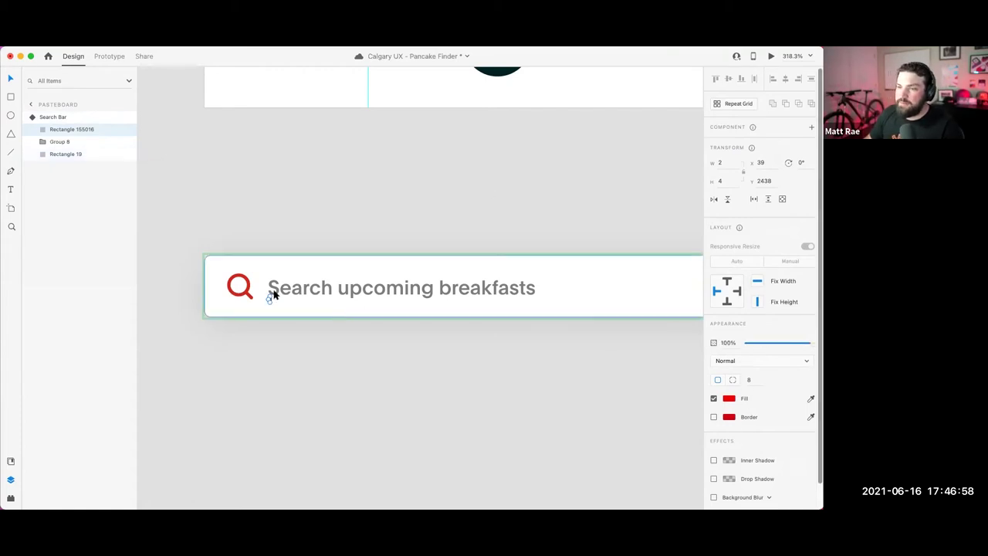
scroll(266, 300, "up", 3)
scroll(268, 303, "up", 2)
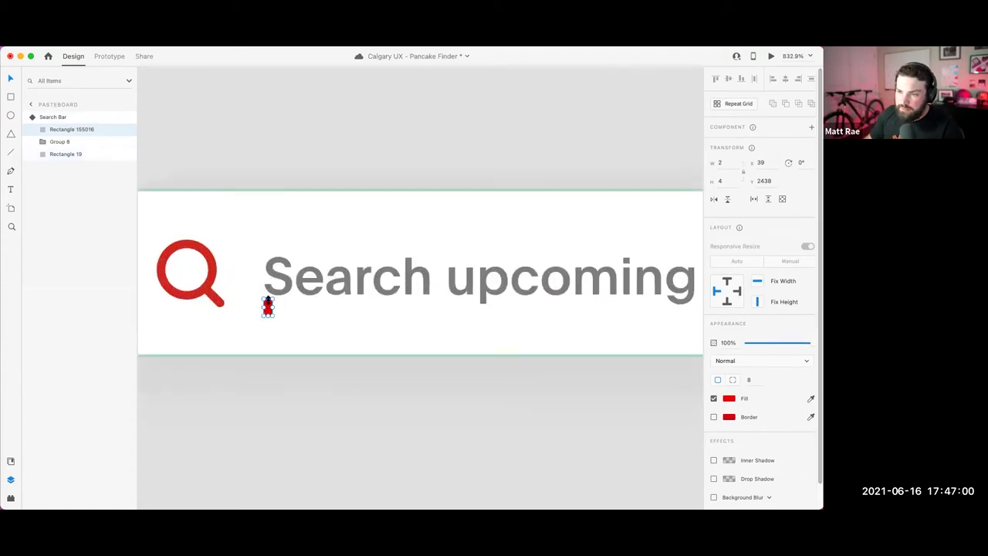
left_click_drag(268, 298, 270, 236)
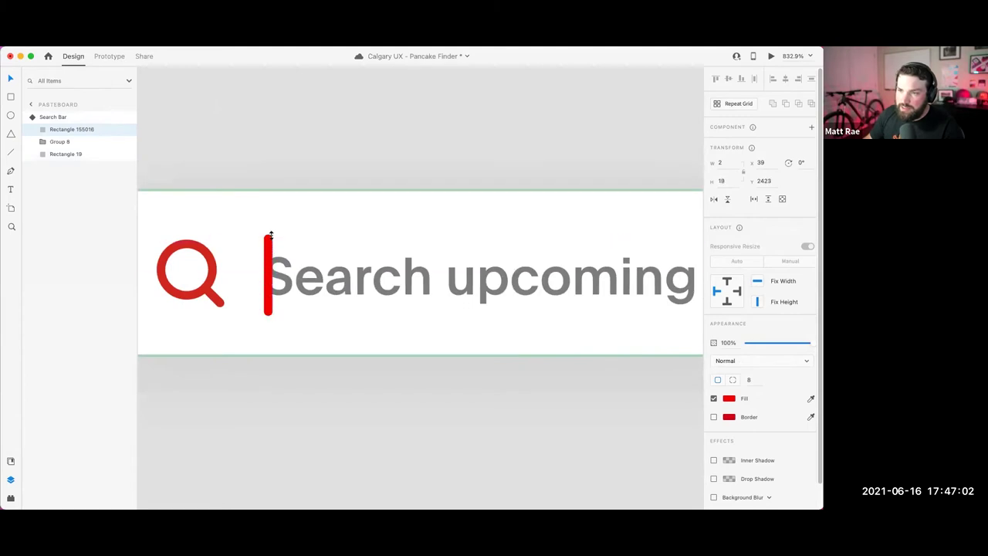
Step: In the Searching... state, set the placeholder text's opacity to 0% and move it up to the bar's upper edge
scroll(377, 258, "down", 4)
scroll(401, 279, "right", 2)
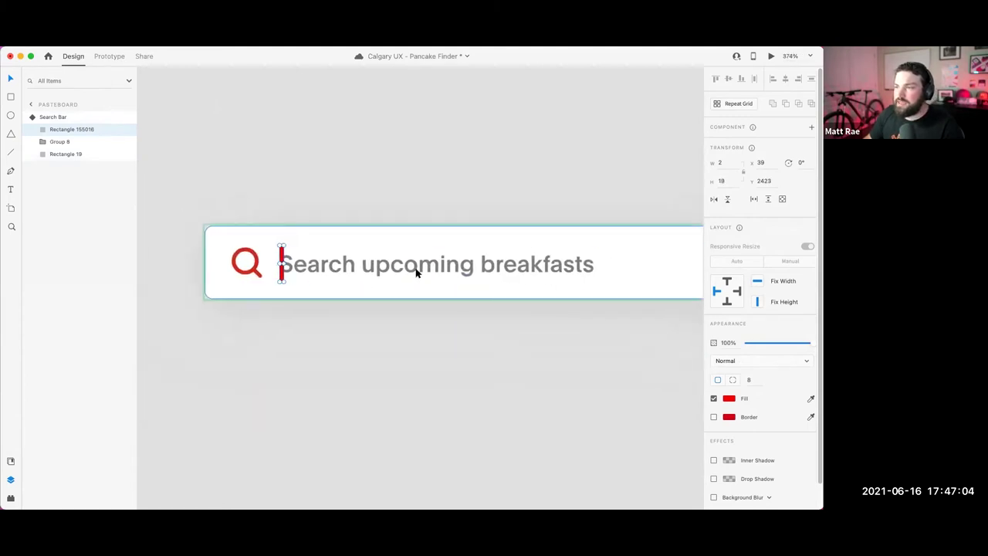
left_click(416, 272)
double_click(416, 272)
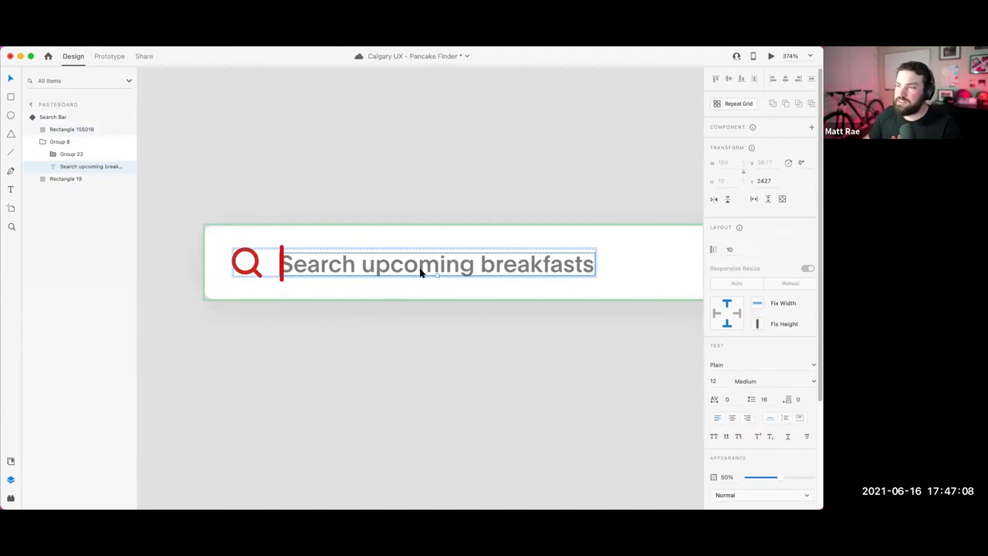
left_click_drag(777, 476, 704, 476)
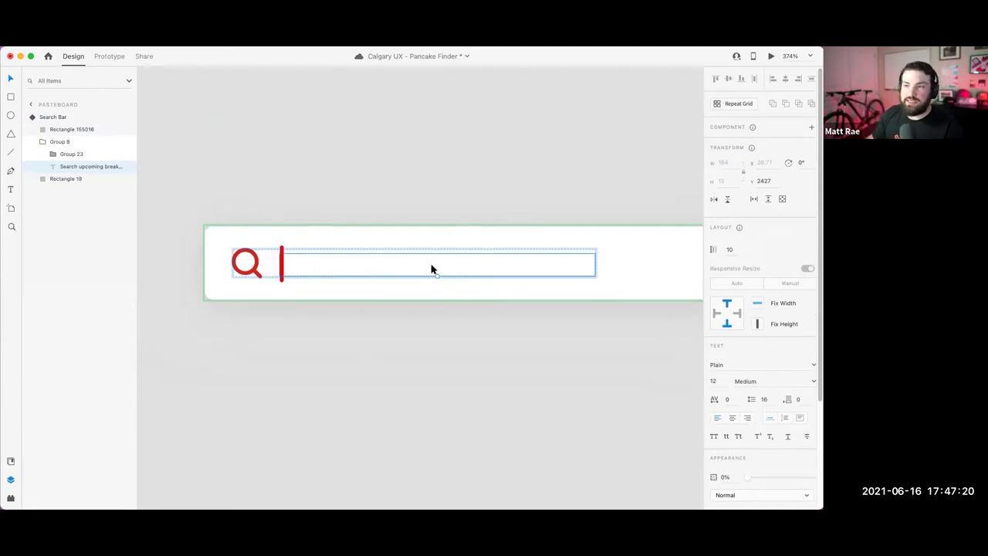
left_click_drag(433, 270, 434, 245)
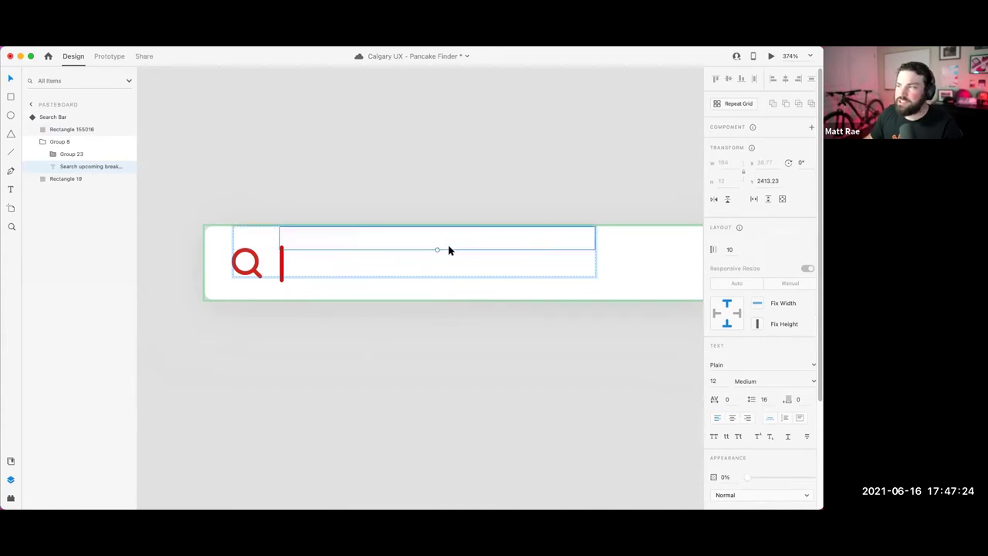
Step: Compare the Search Bar's default and Searching... states, ending on the default state
left_click(398, 201)
left_click(393, 258)
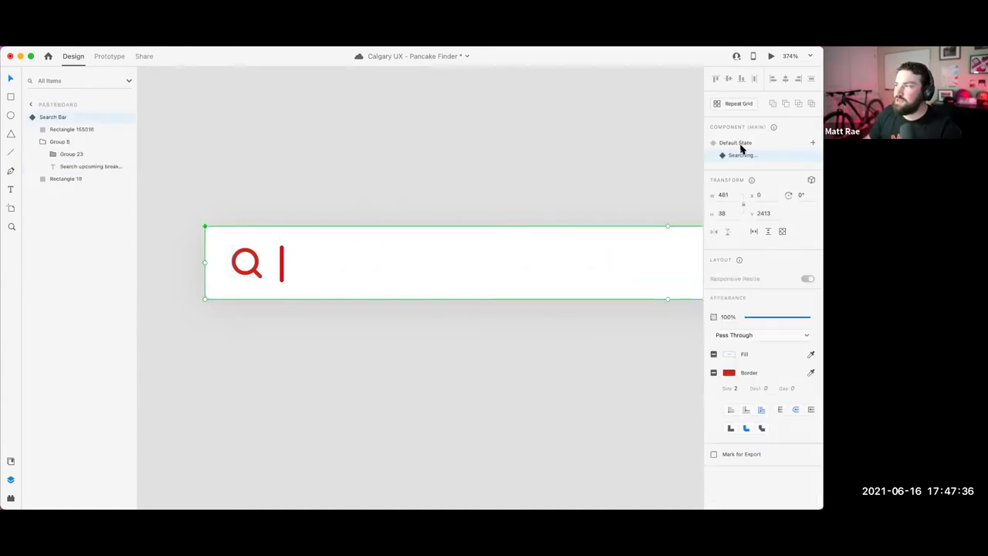
left_click(739, 143)
left_click(741, 155)
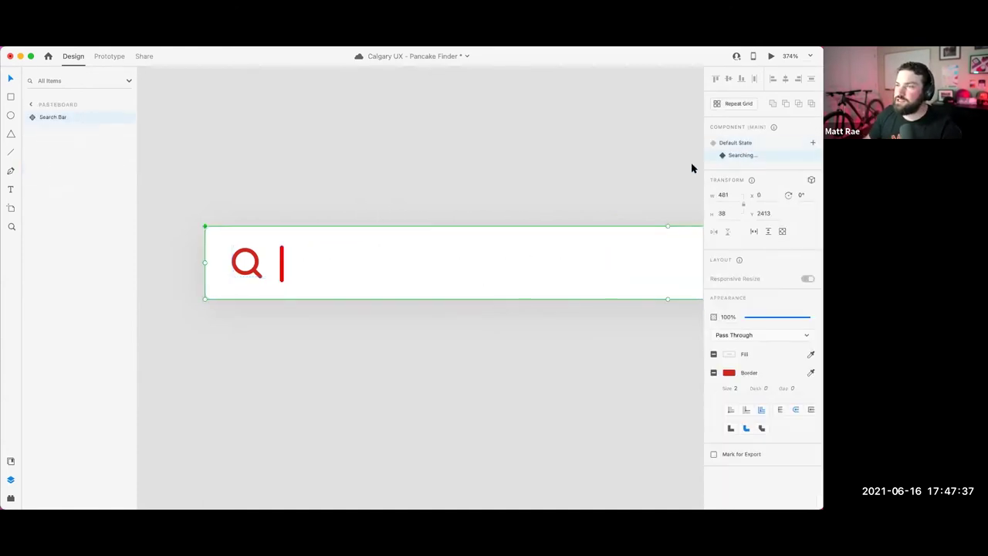
left_click(743, 144)
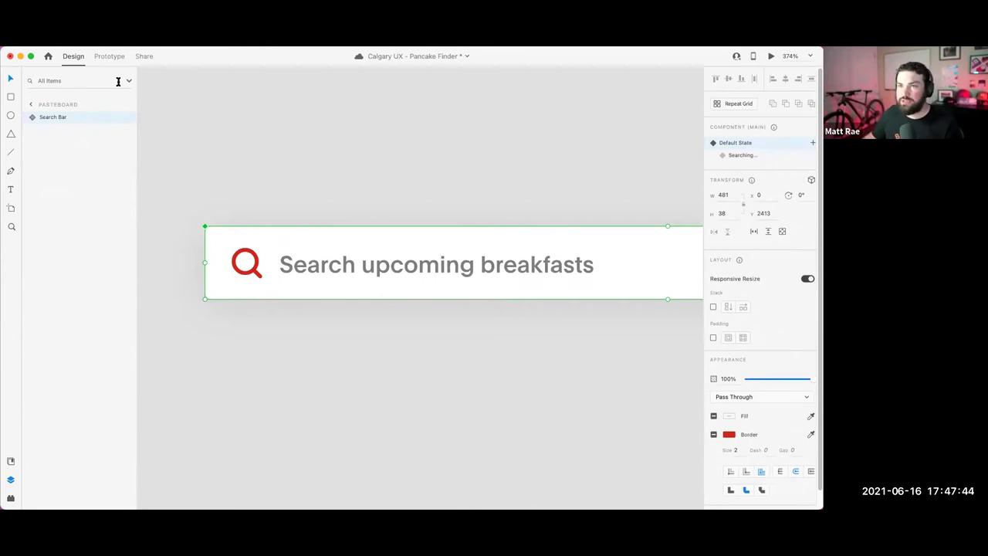
Step: In Prototype mode, give the Search Bar's default state a Tap interaction that auto-animates to the Searching... state
left_click(110, 57)
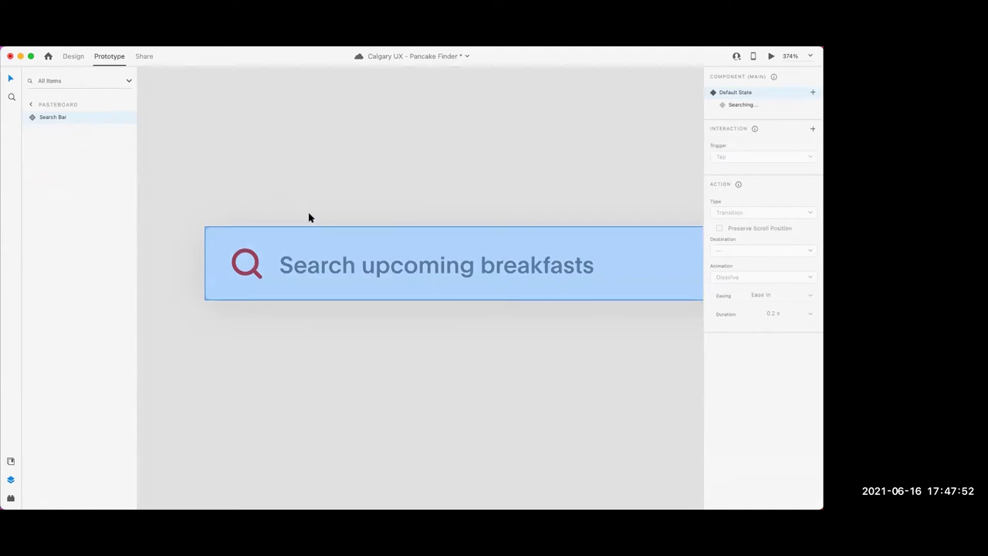
scroll(397, 200, "right", 2)
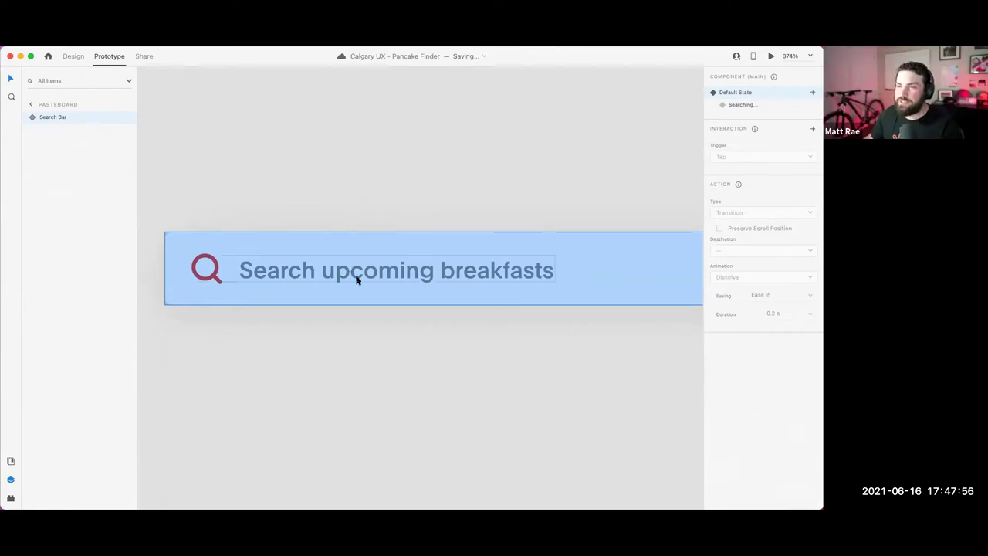
scroll(341, 216, "down", 5)
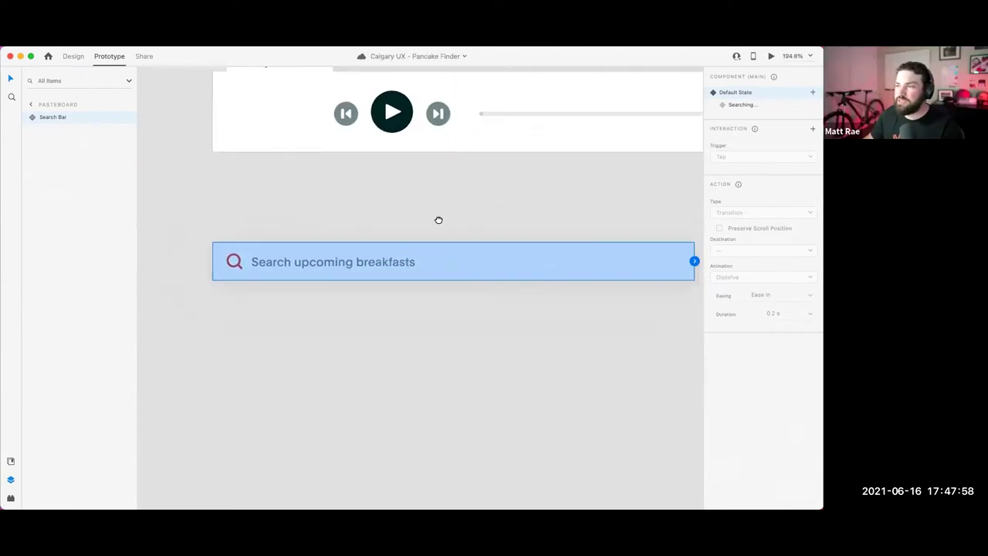
double_click(306, 278)
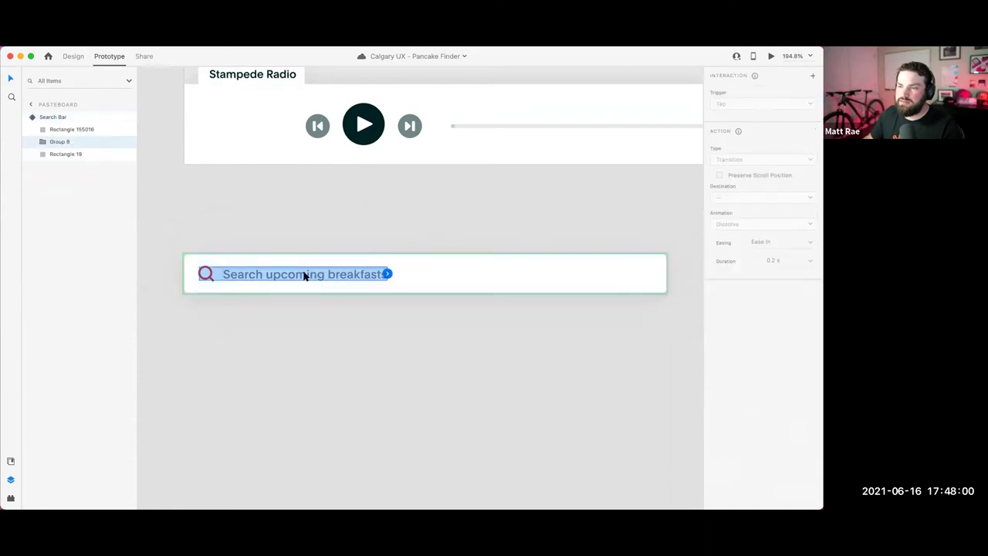
double_click(303, 279)
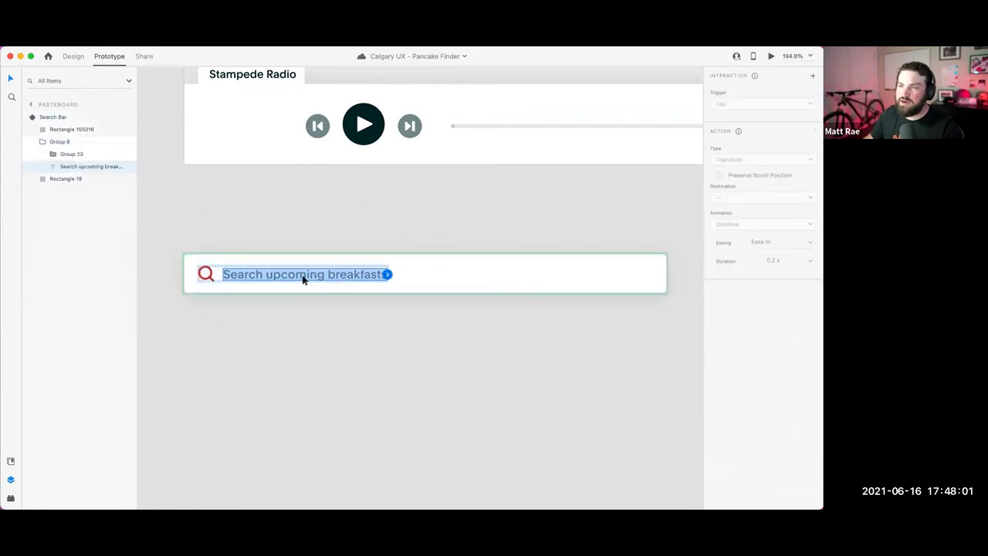
left_click(489, 236)
left_click(492, 270)
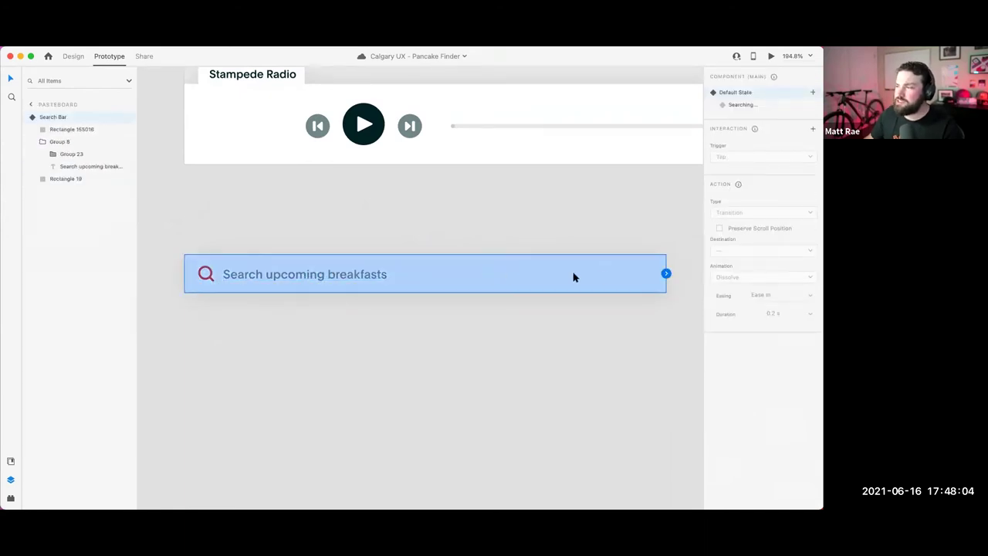
left_click_drag(666, 275, 697, 252)
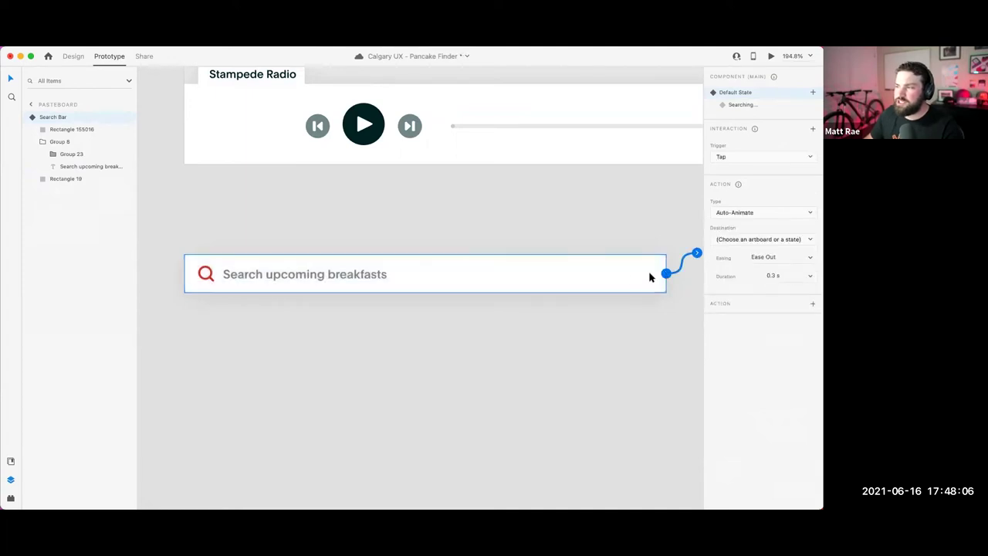
left_click_drag(644, 322, 619, 331)
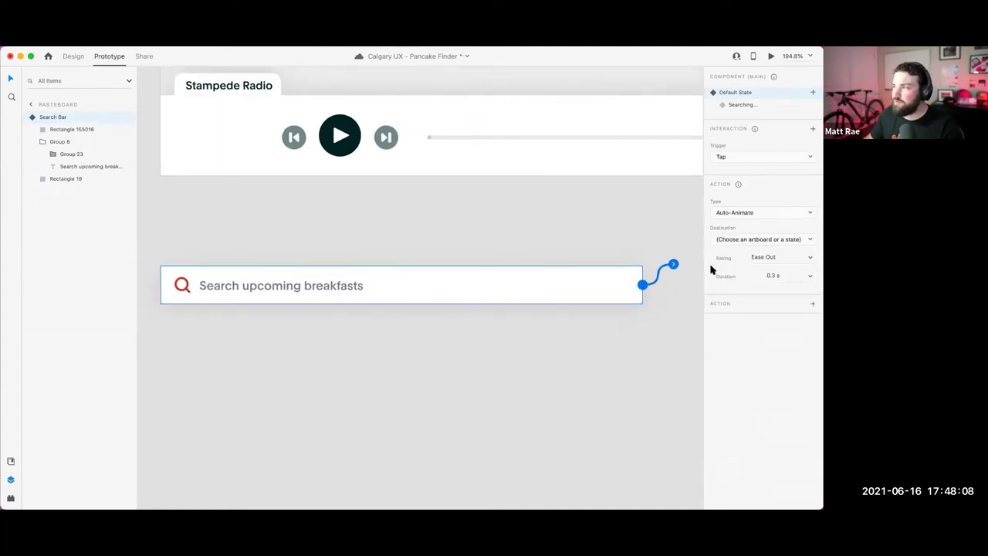
left_click(752, 239)
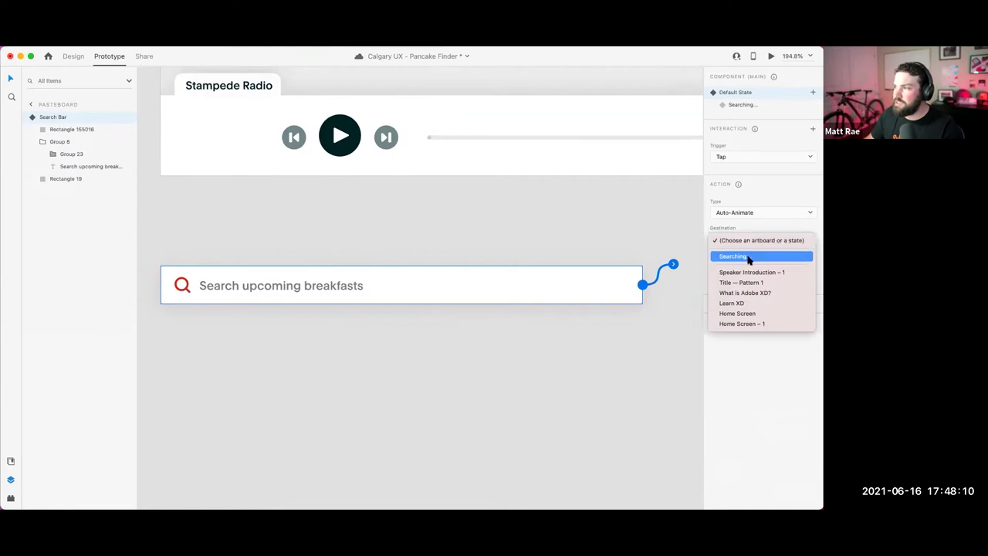
left_click(747, 258)
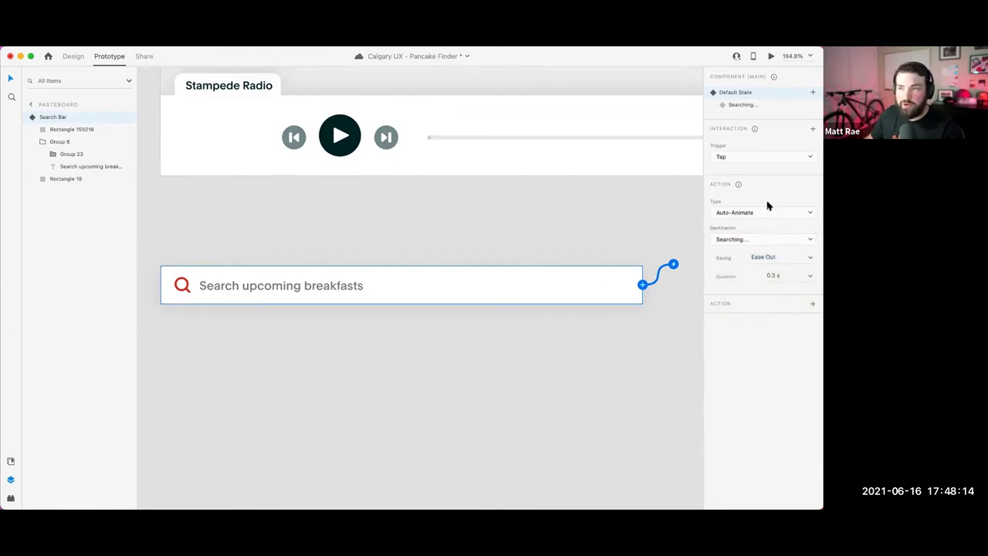
Step: Set the easing of the Search Bar's tap interaction to Snap
left_click(809, 259)
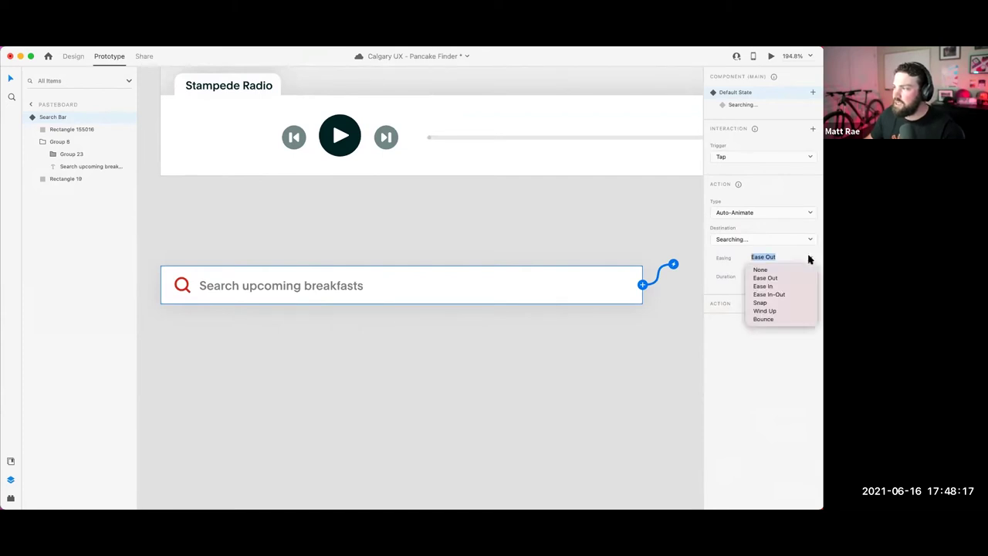
left_click(774, 303)
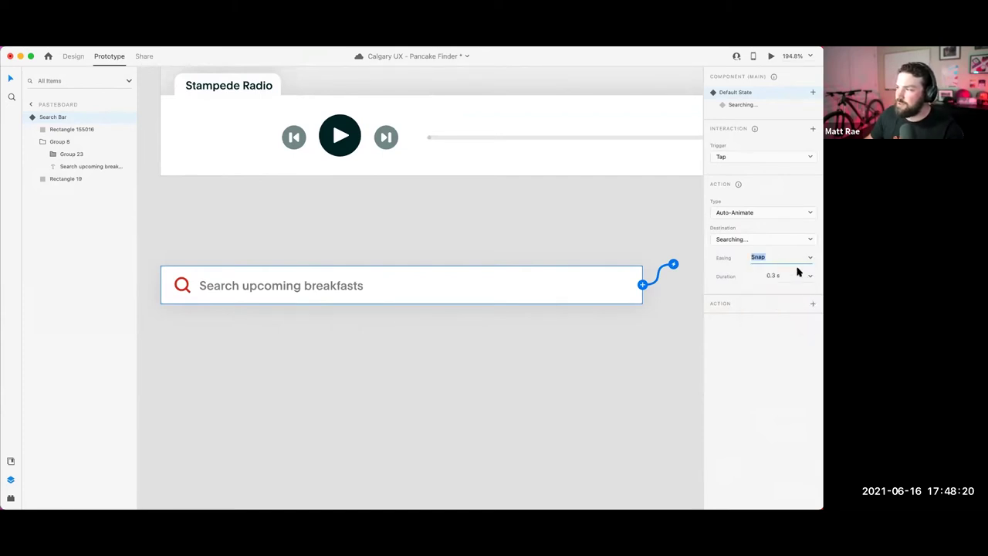
left_click(357, 286)
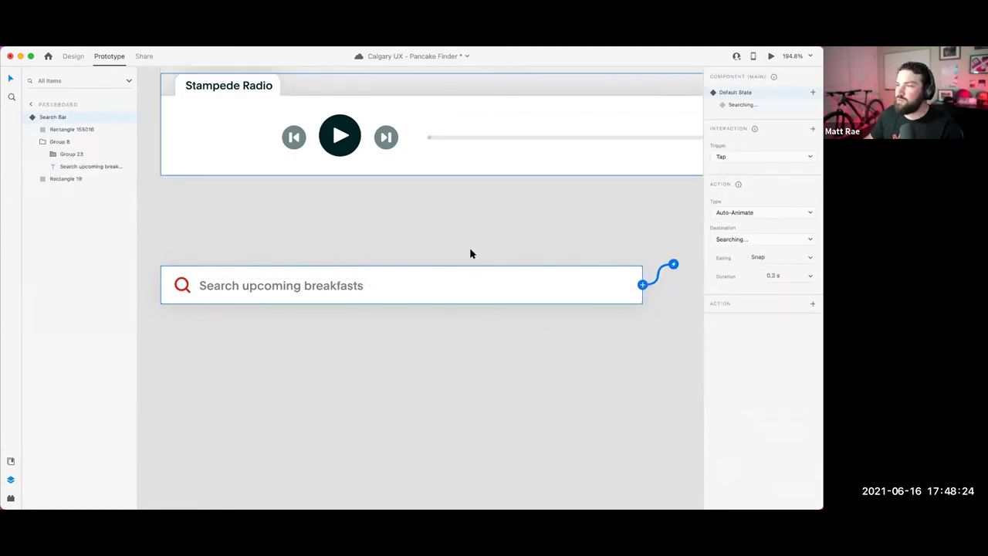
Step: Preview the prototype starting from the Home Screen artboard
scroll(469, 251, "down", 5)
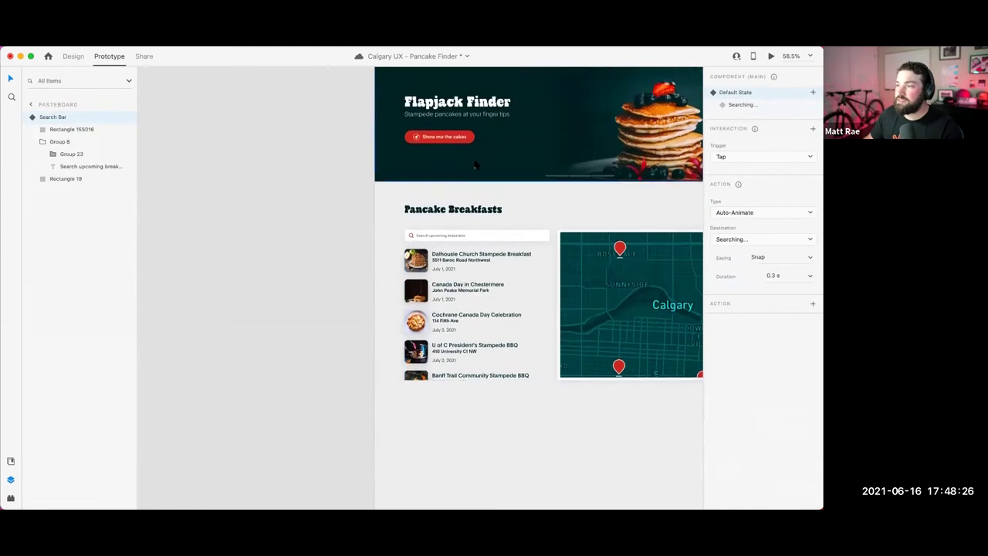
scroll(476, 164, "down", 4)
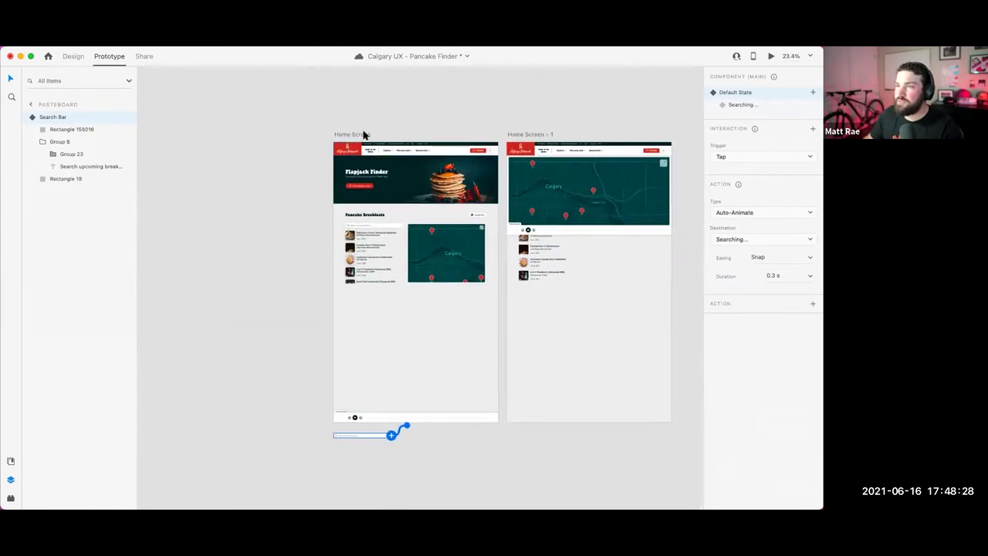
left_click(365, 135)
key("super+Return")
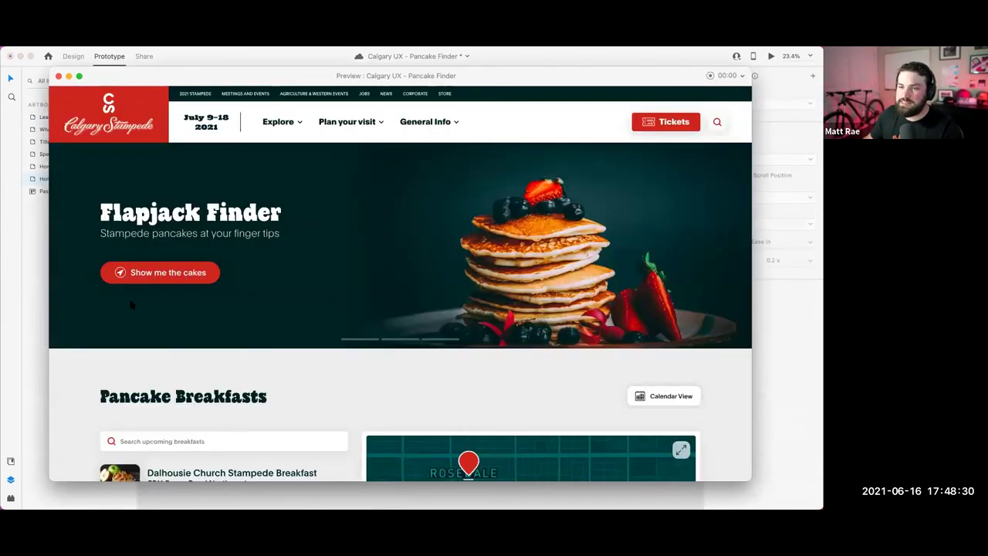
Step: Test the preview by following the Show me the cakes button and tapping the search bar, and close the preview
left_click(138, 279)
left_click(191, 174)
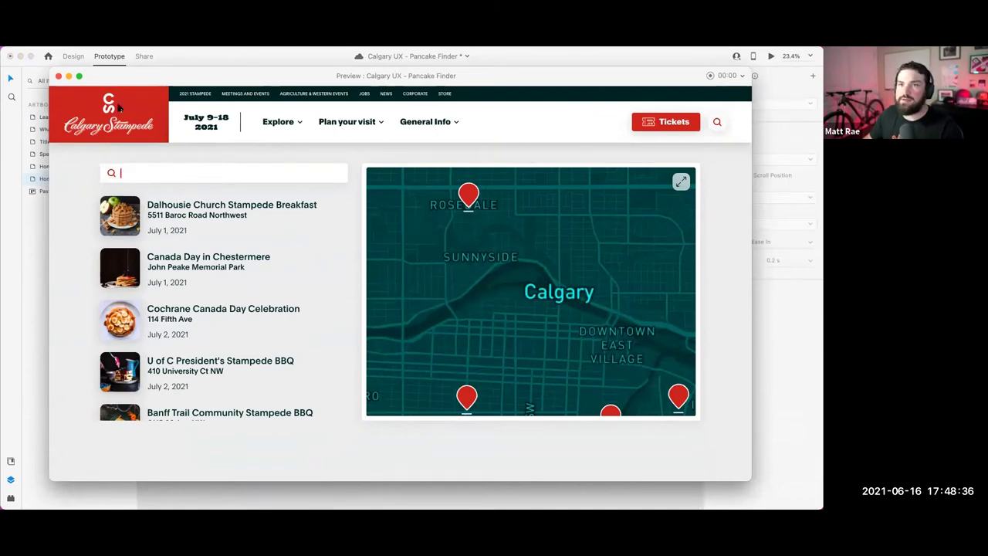
left_click(58, 79)
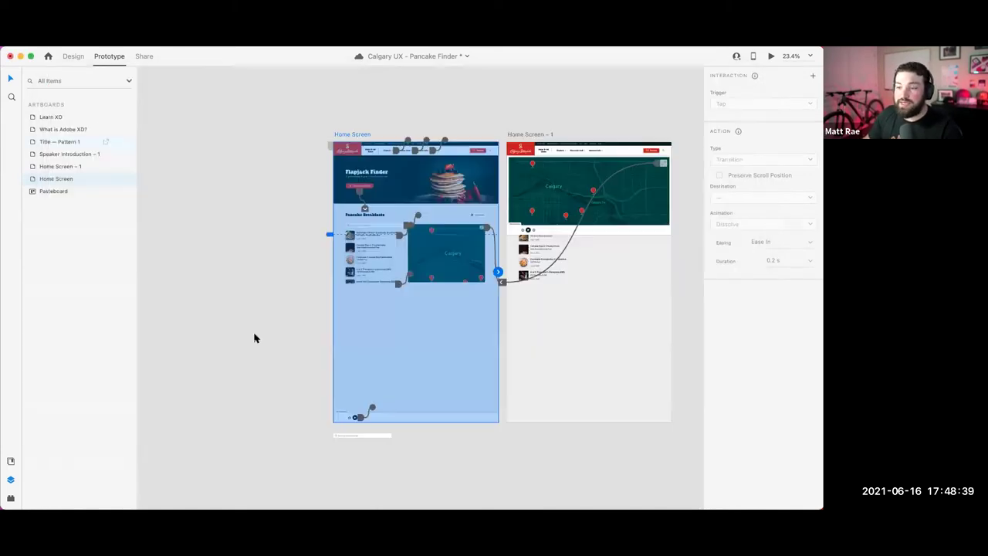
Step: Show the Searching... state of the Search Bar main component on the pasteboard and add an interaction to that state
left_click(364, 435)
scroll(400, 453, "up", 5)
scroll(346, 379, "down", 2)
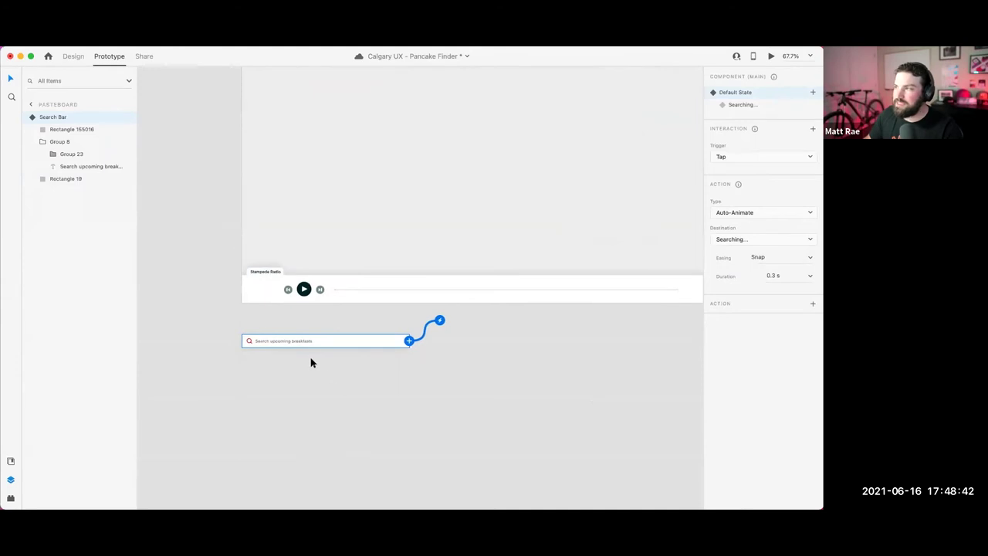
scroll(308, 359, "up", 4)
left_click(275, 400)
left_click(399, 331)
key("Escape")
scroll(371, 324, "up", 1)
left_click(370, 324)
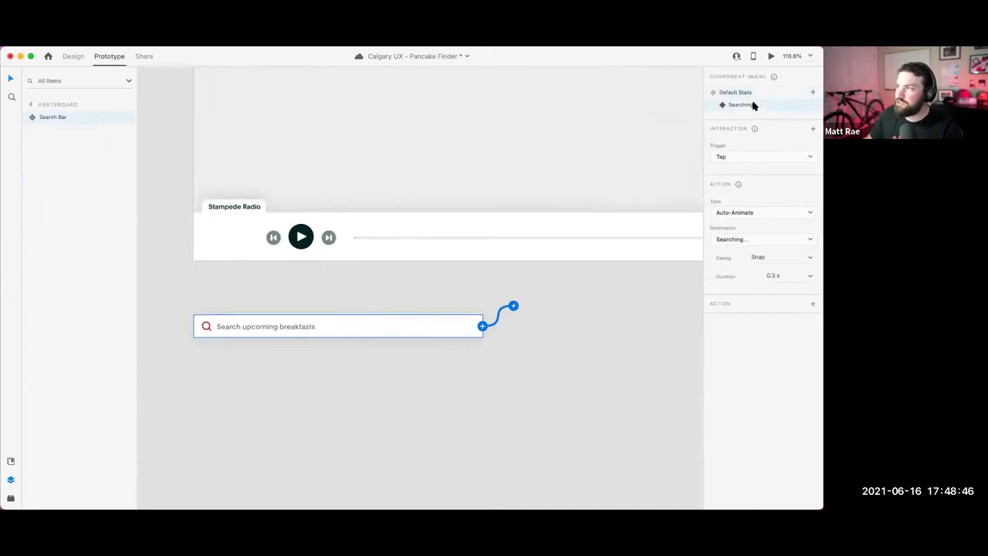
left_click(752, 104)
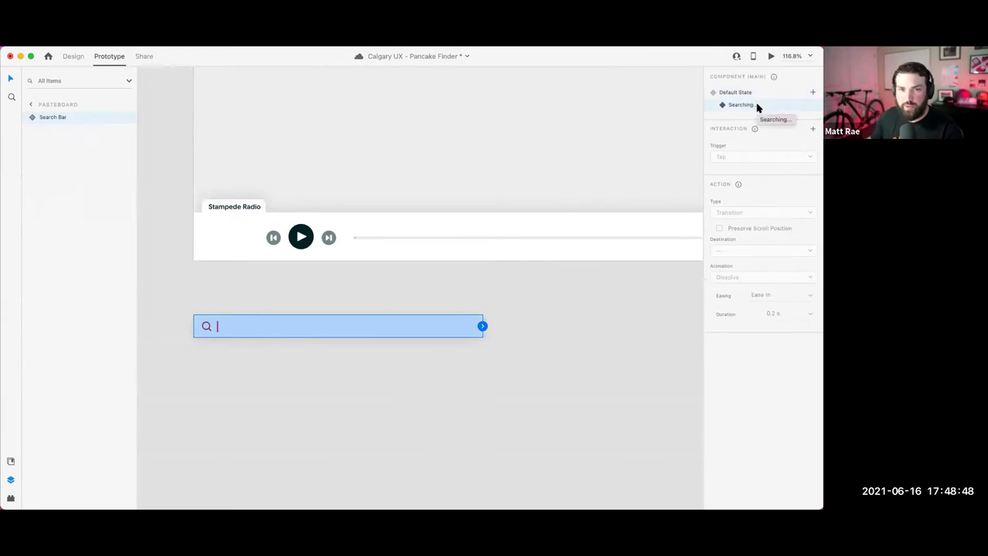
left_click(482, 327)
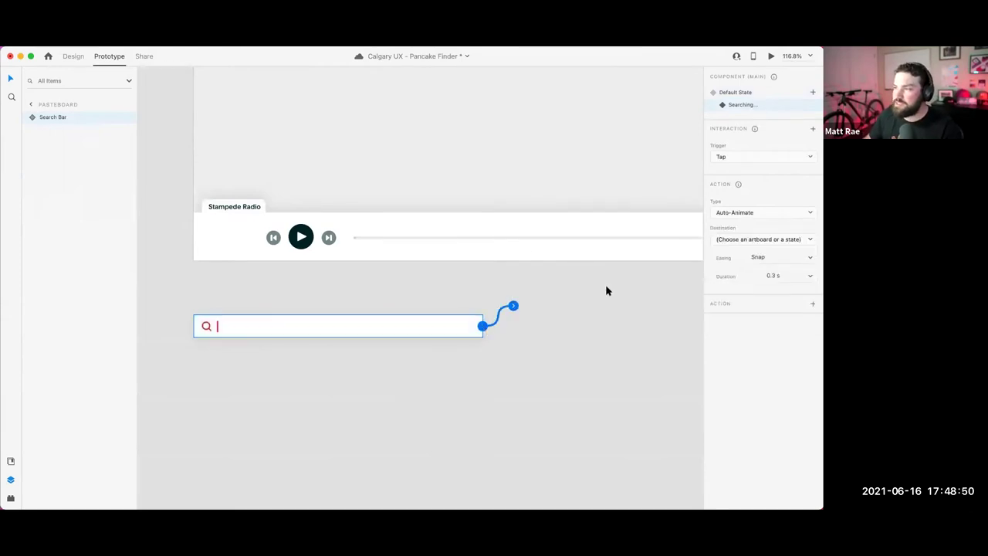
Step: Trigger the Searching... state's interaction by Keys & Gamepad with the Esc key and make it auto-animate to the default state
left_click(800, 154)
left_click(789, 189)
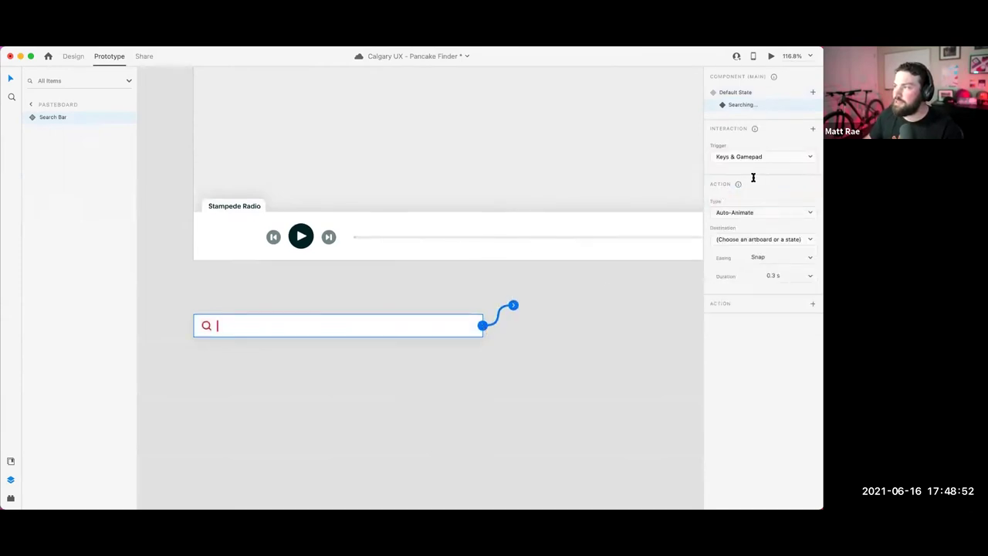
left_click(749, 184)
key("Escape")
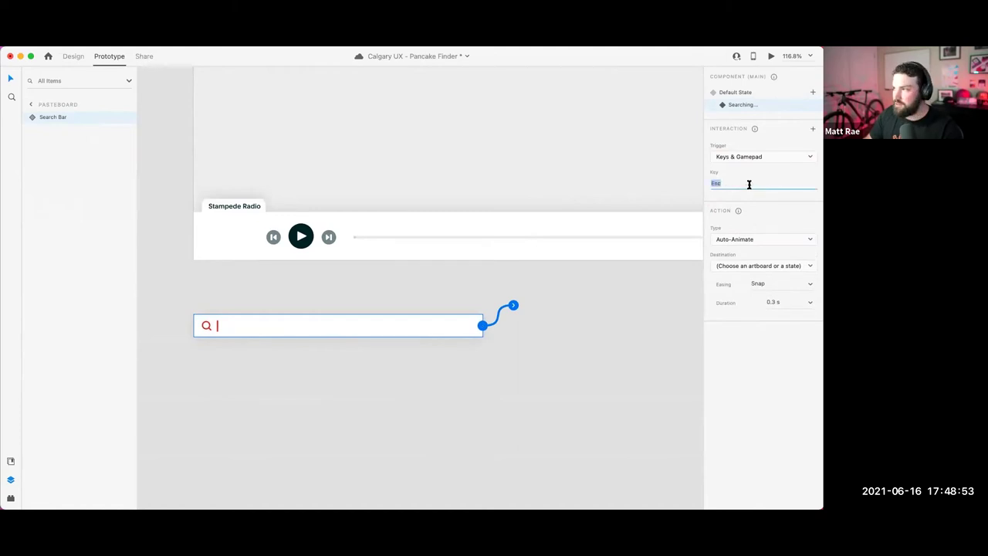
left_click(757, 266)
left_click(752, 283)
Step: Preview the prototype from the Home Screen artboard, jump to the breakfast list, and test the search bar's tap and Esc interactions
left_click(525, 325)
left_click(437, 325)
scroll(465, 146, "up", 5)
scroll(466, 146, "up", 10)
left_click(236, 107)
left_click(771, 56)
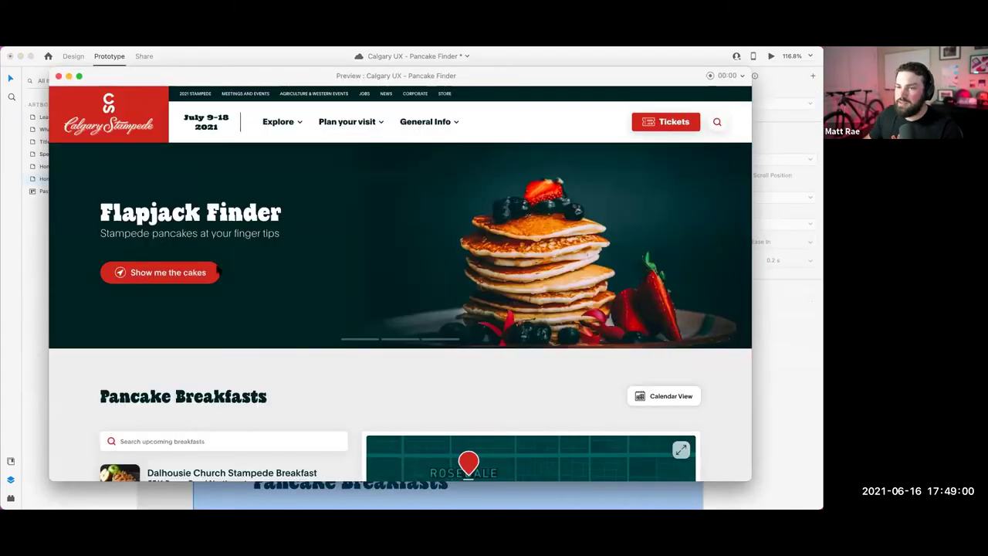
left_click(215, 273)
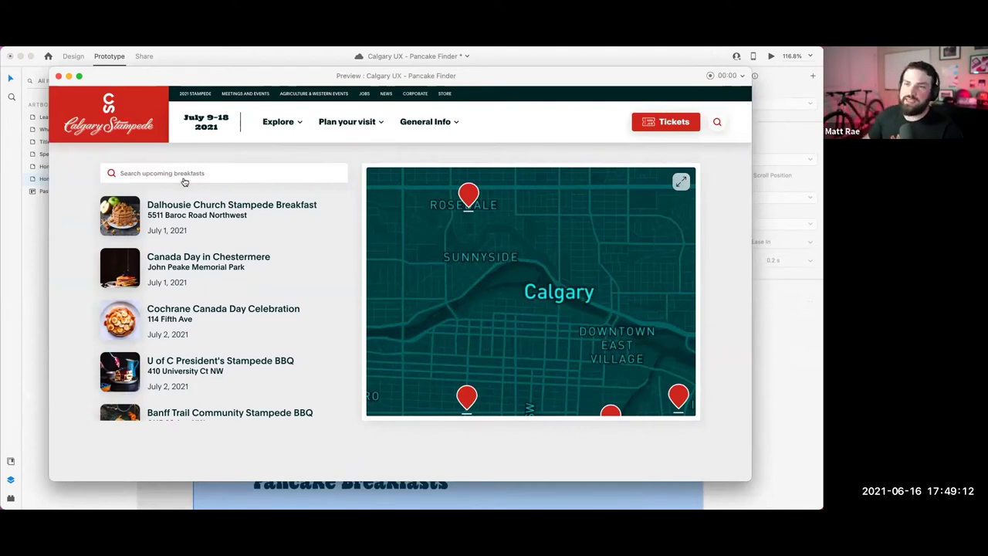
left_click(183, 176)
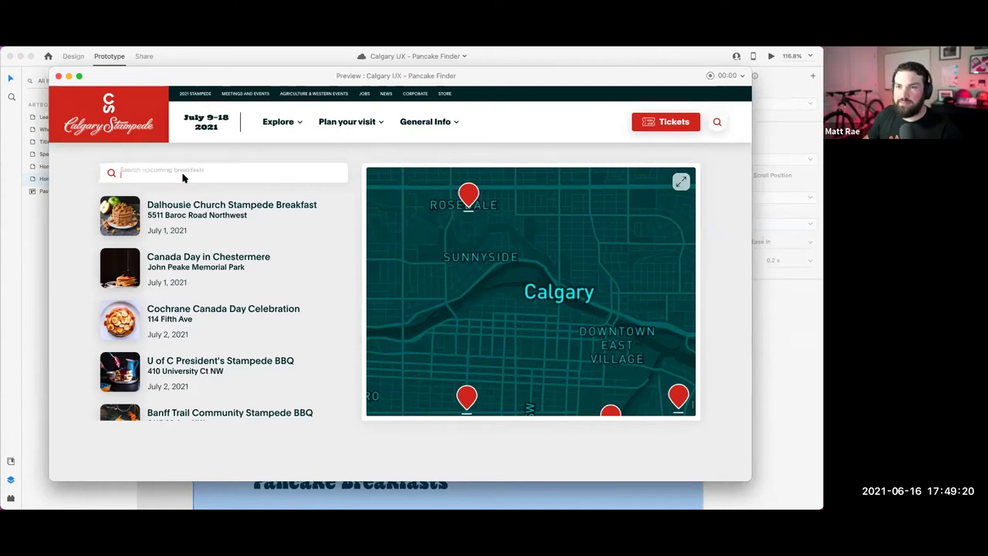
left_click(58, 77)
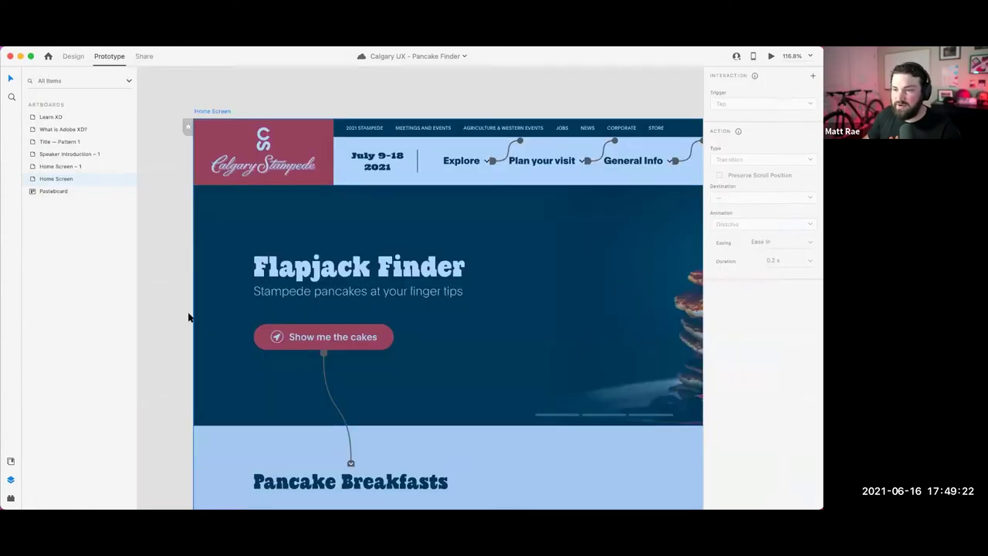
Step: Select the background Rectangle 19 inside the Search Bar's default state and switch to Design mode
scroll(190, 316, "down", 5)
scroll(289, 402, "down", 10)
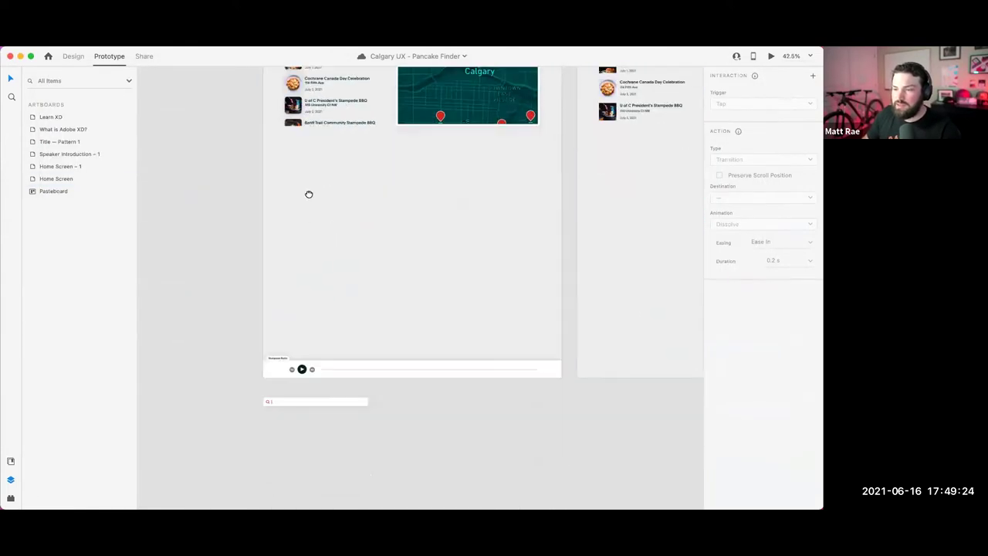
scroll(265, 231, "up", 5)
scroll(265, 272, "up", 2)
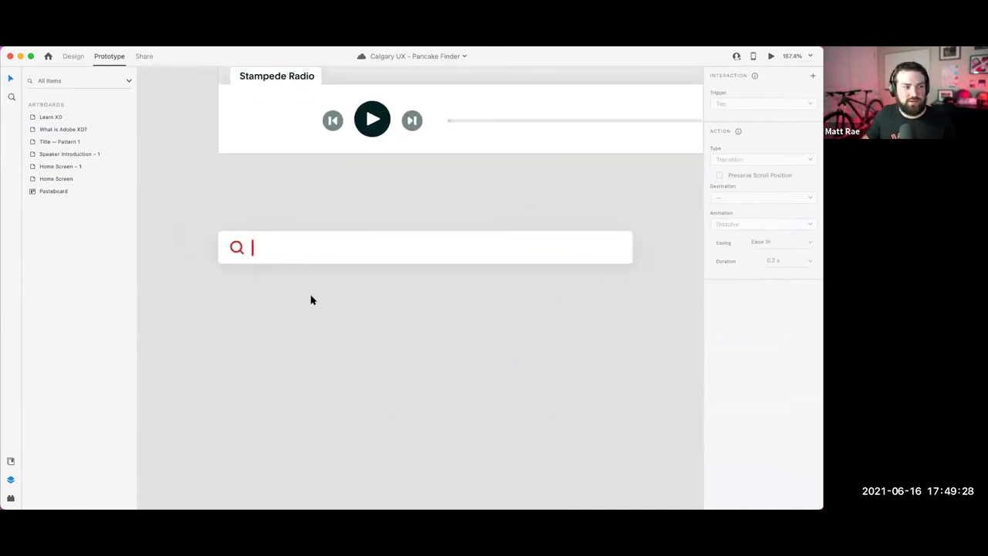
left_click(383, 246)
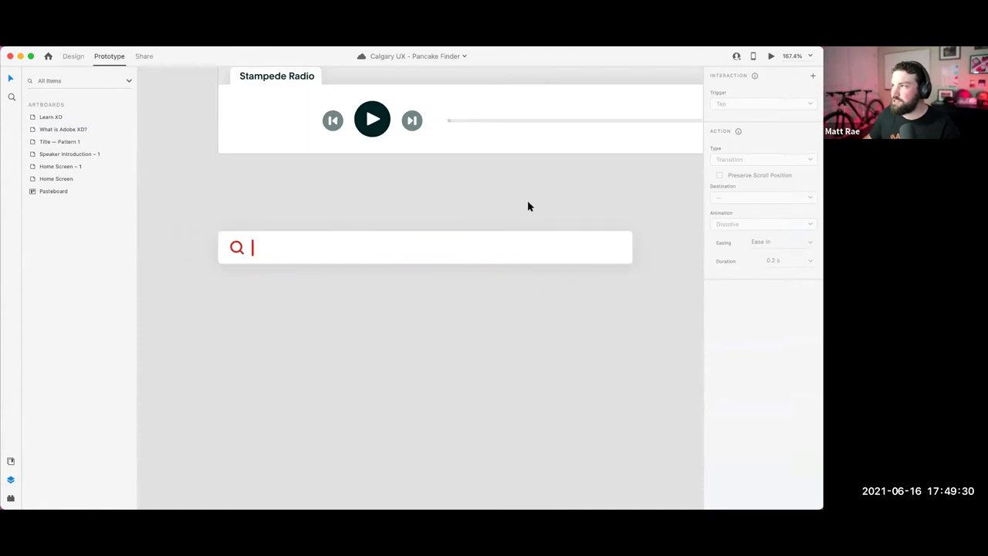
left_click(737, 93)
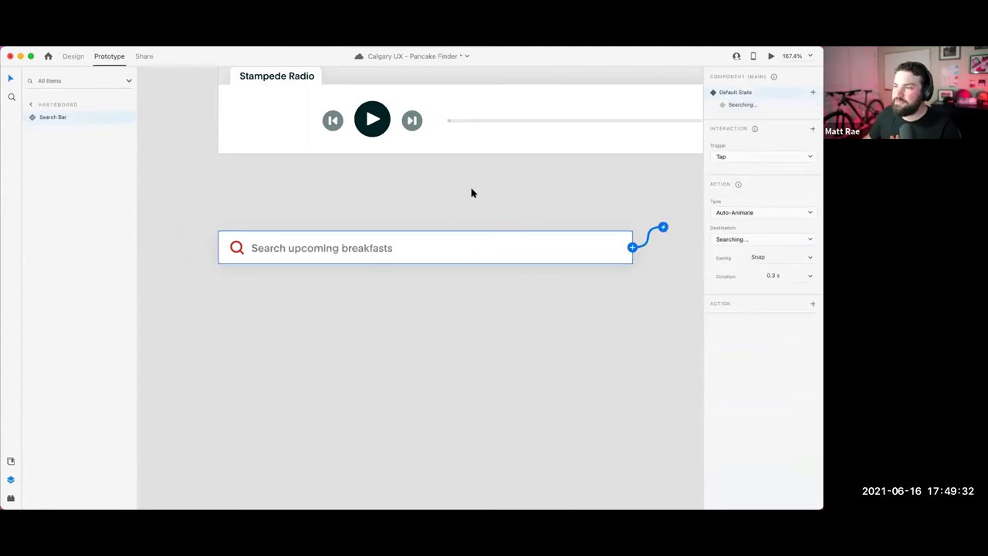
left_click(472, 220)
double_click(470, 240)
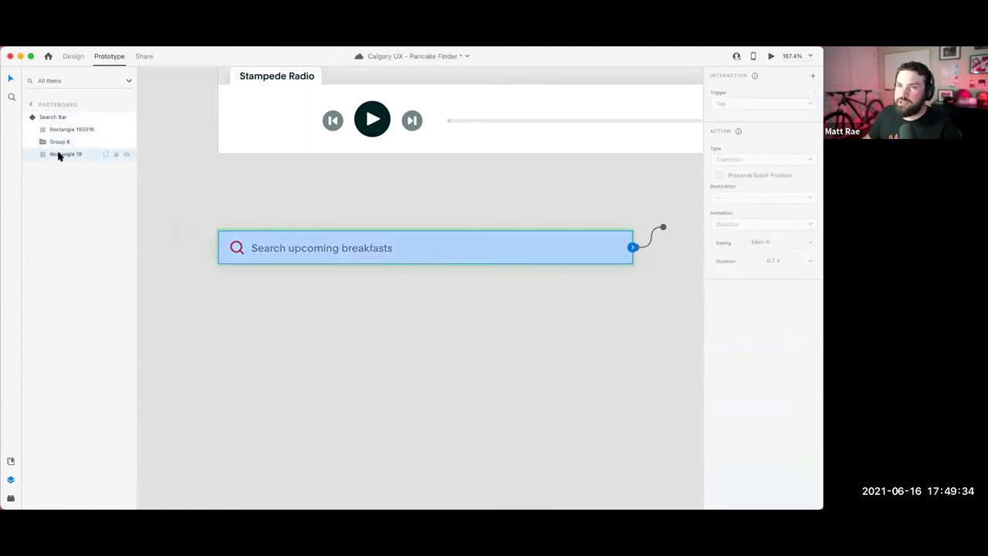
key("ctrl+Tab")
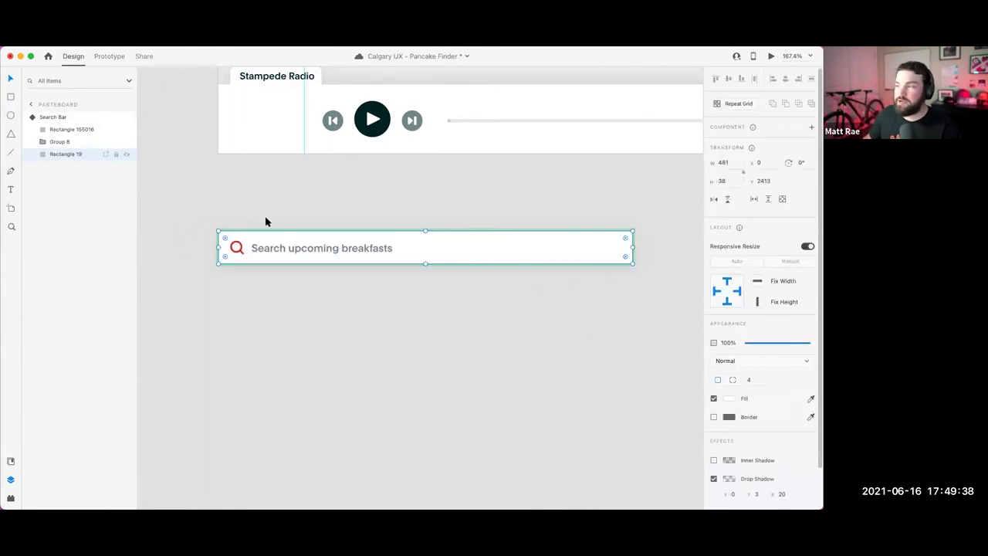
Step: Add a border to the search bar's background rectangle, sampling its red colour from the magnifier icon
scroll(770, 351, "down", 2)
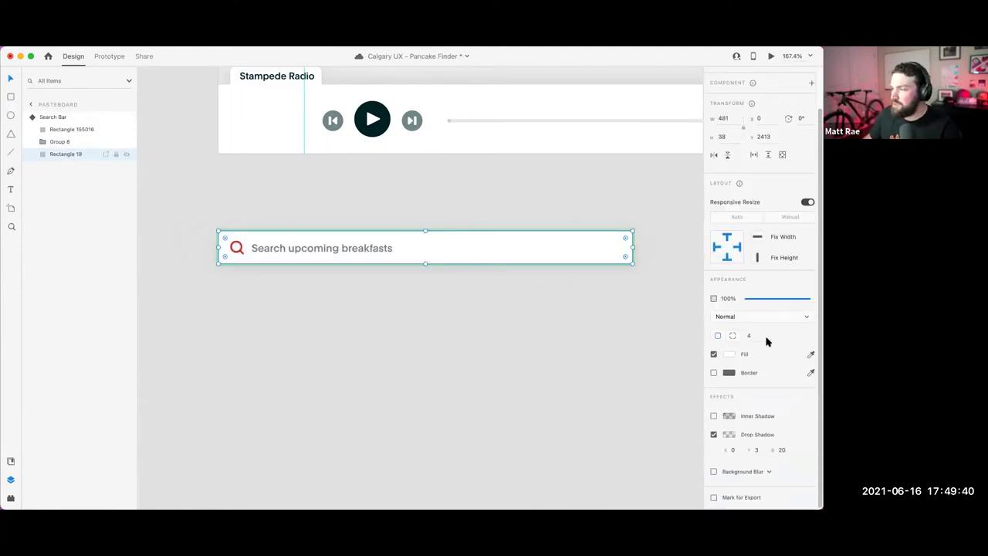
left_click(714, 373)
left_click(810, 372)
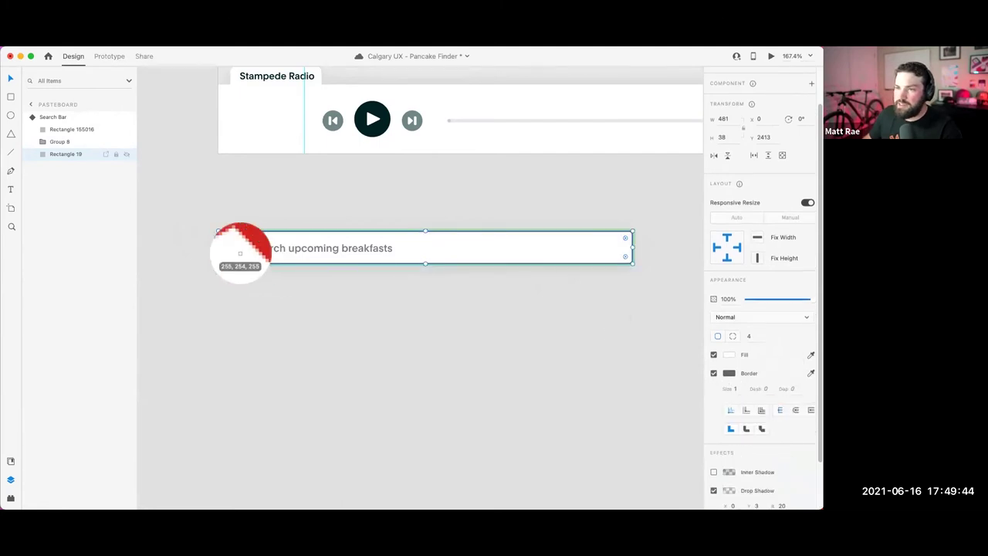
left_click(238, 248)
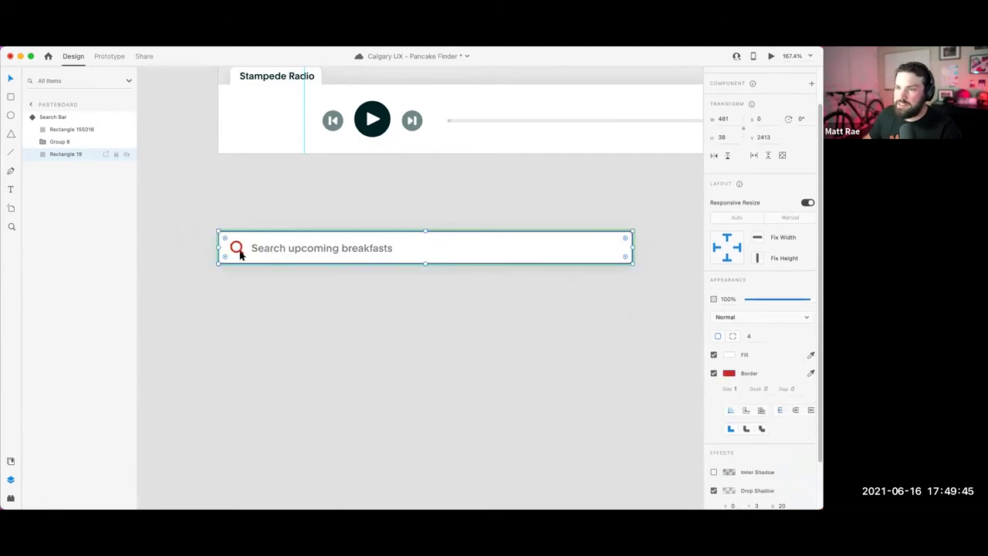
left_click(554, 332)
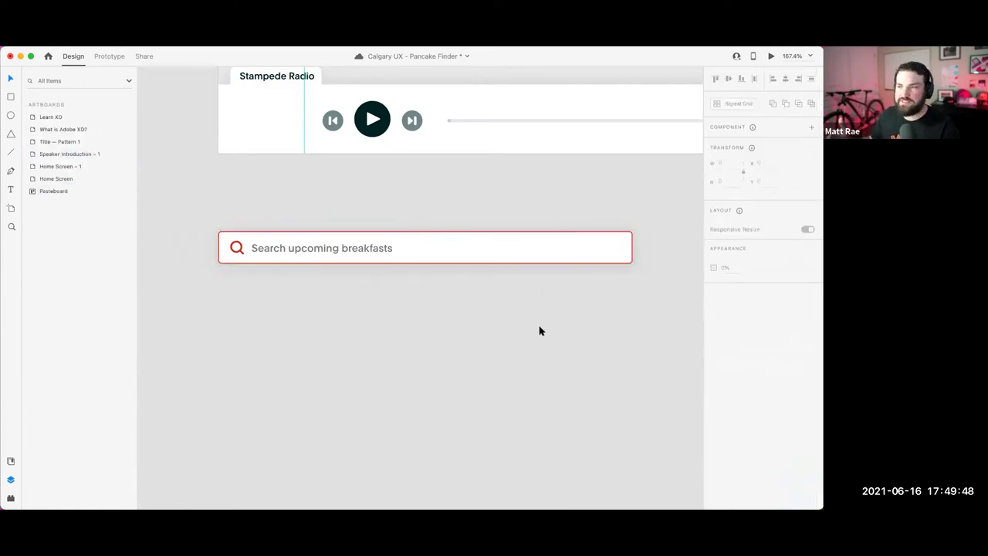
Step: Save the document and set the gap of the background rectangle's red border to 100
left_click(553, 250)
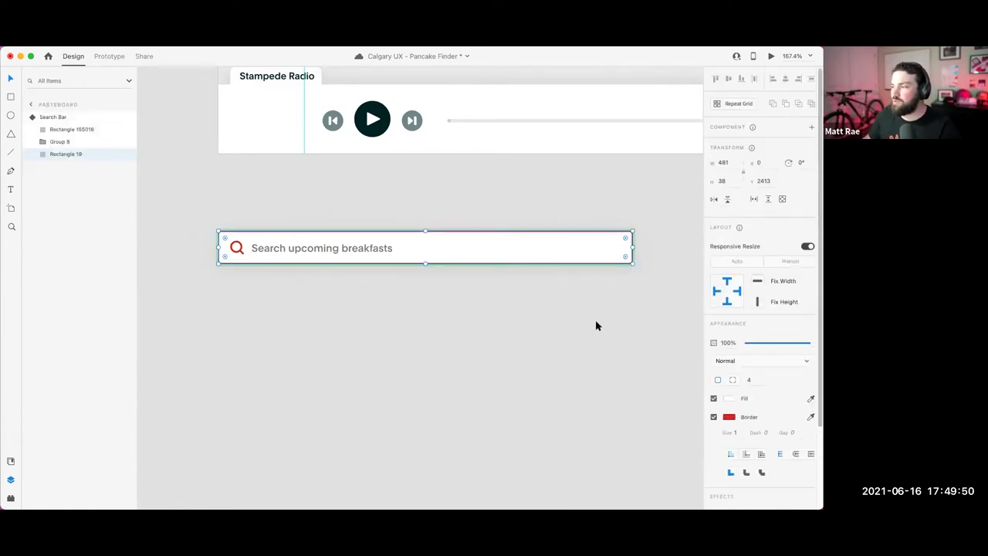
scroll(716, 410, "down", 4)
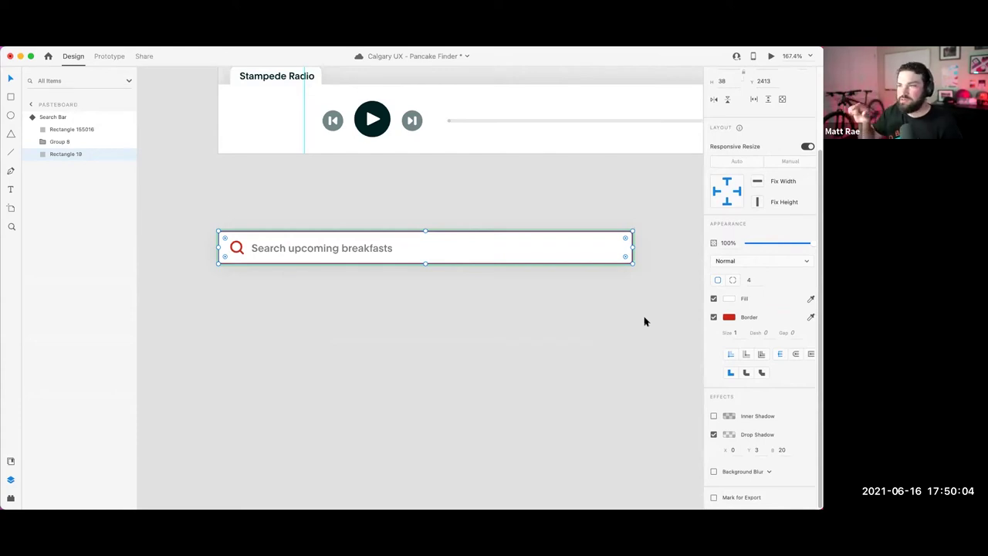
key("super+s")
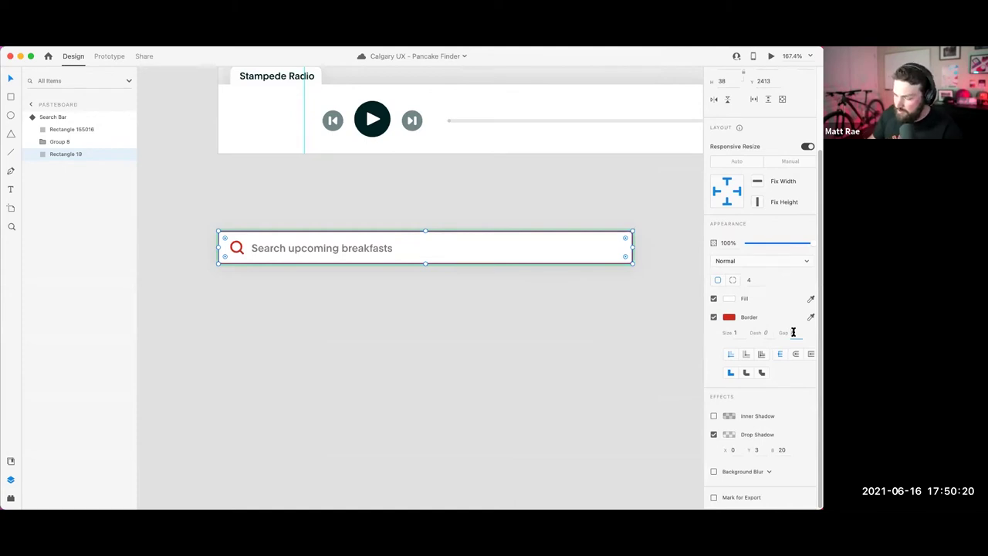
key("Return")
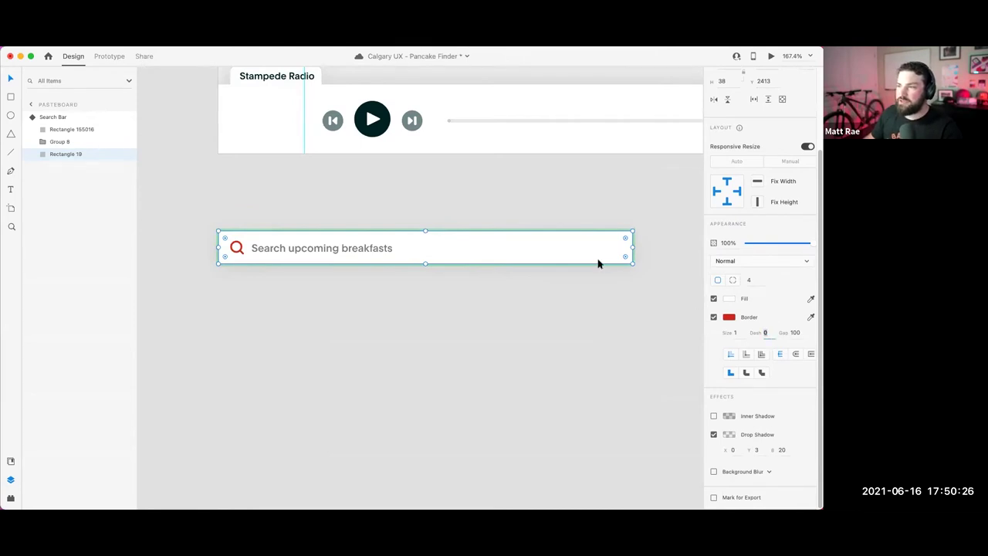
Step: Reselect the background rectangle inside the Search Bar and set its border dash to 20
left_click(575, 276)
left_click(501, 255)
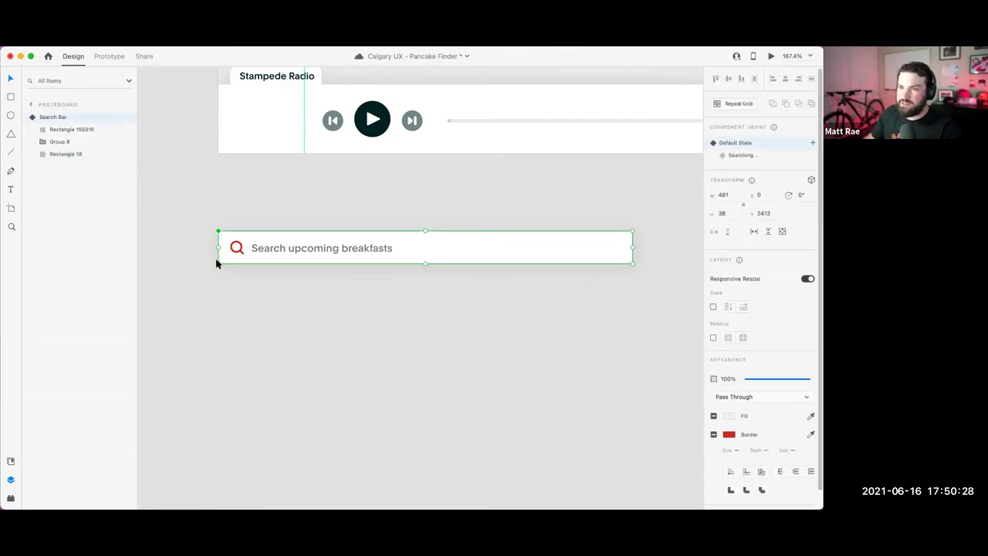
double_click(576, 250)
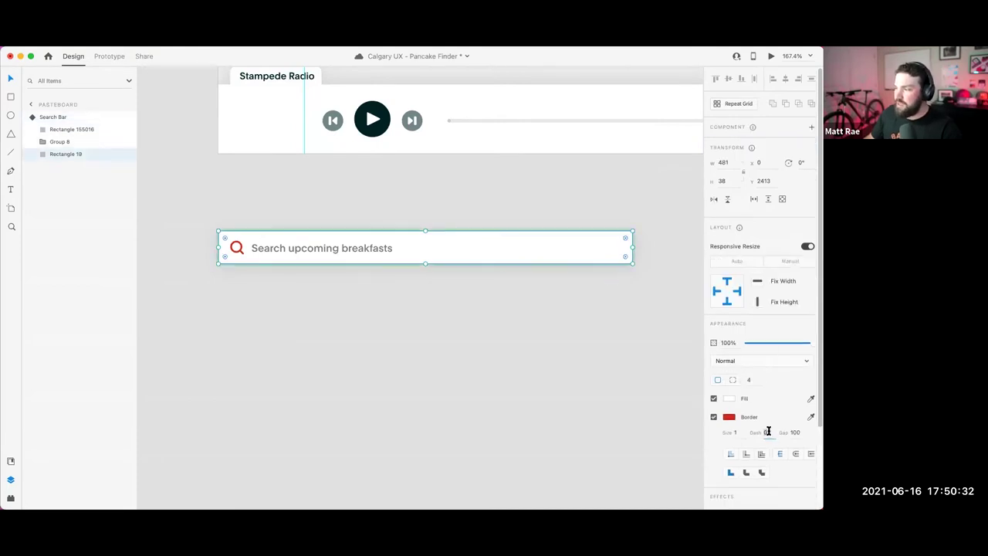
type("20")
key("Return")
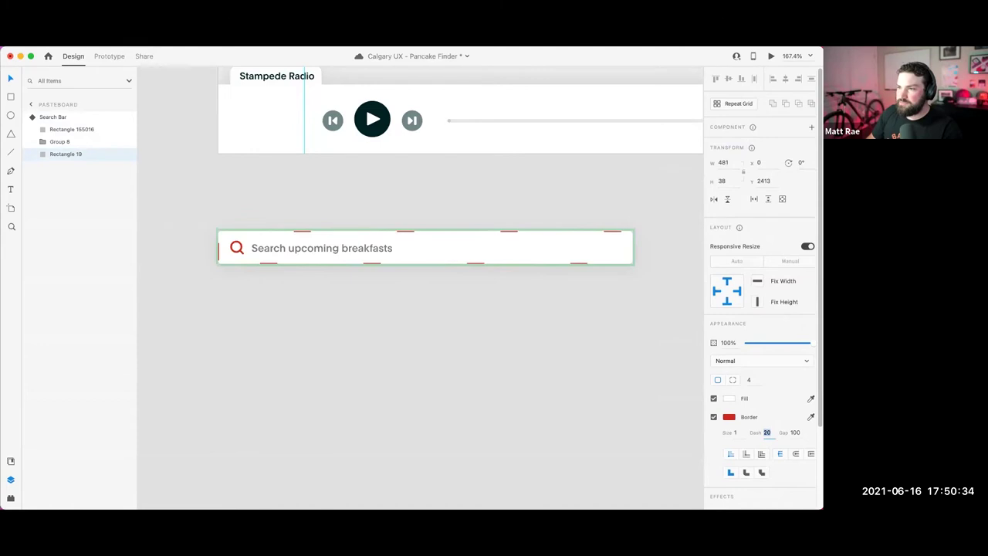
Step: Try progressively longer and shorter dash lengths on the background rectangle's border, ending with a dash of 270
type("100")
key("Return")
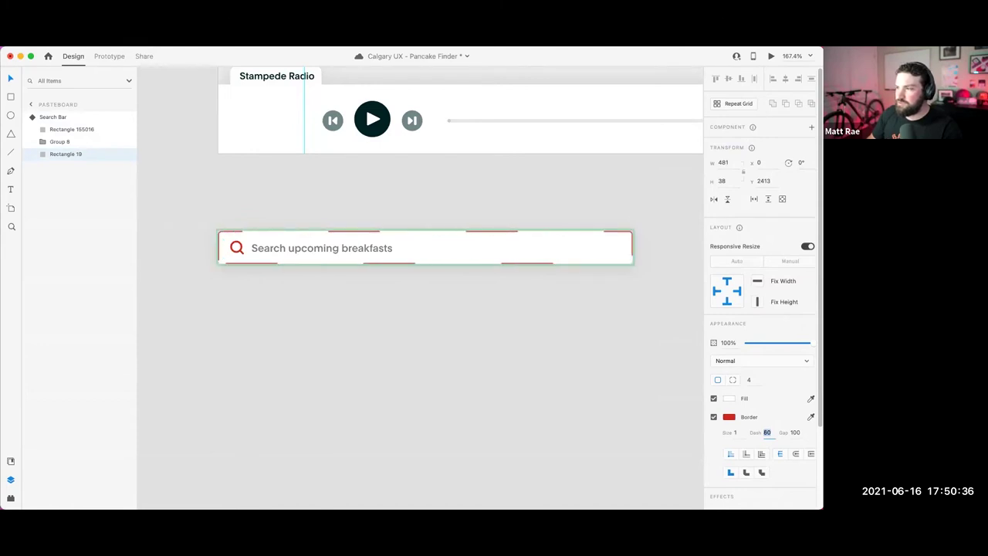
key("shift+Up")
key("shift+Up")
key("shift+Up")
key("shift+Up")
key("shift+Up")
key("shift+Up")
key("shift+Up")
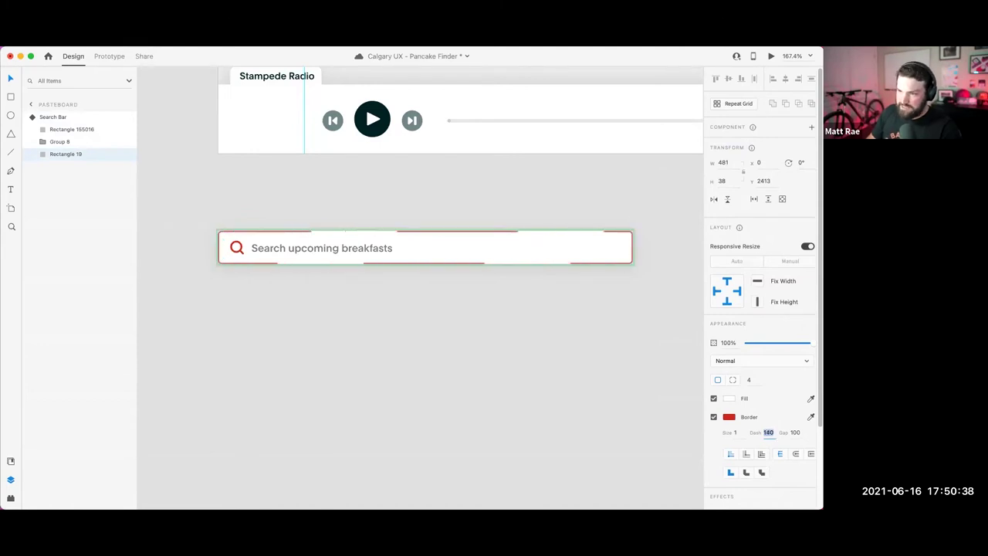
key("shift+Up")
key("shift+Up")
key("shift+Up")
key("shift+Up")
key("shift+Up")
key("shift+Up")
key("shift+Up")
key("shift+Up")
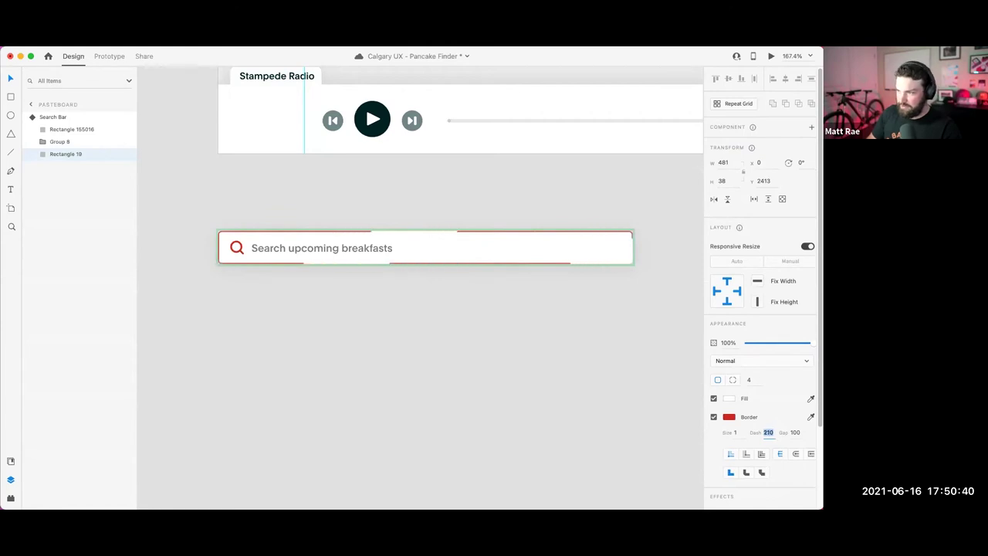
key("shift+Up")
key("shift+Up")
key("shift+Up")
key("shift+Up")
key("shift+Up")
key("shift+Up")
key("shift+Up")
key("shift+Up")
key("shift+Up")
key("shift+Up")
key("shift+Up")
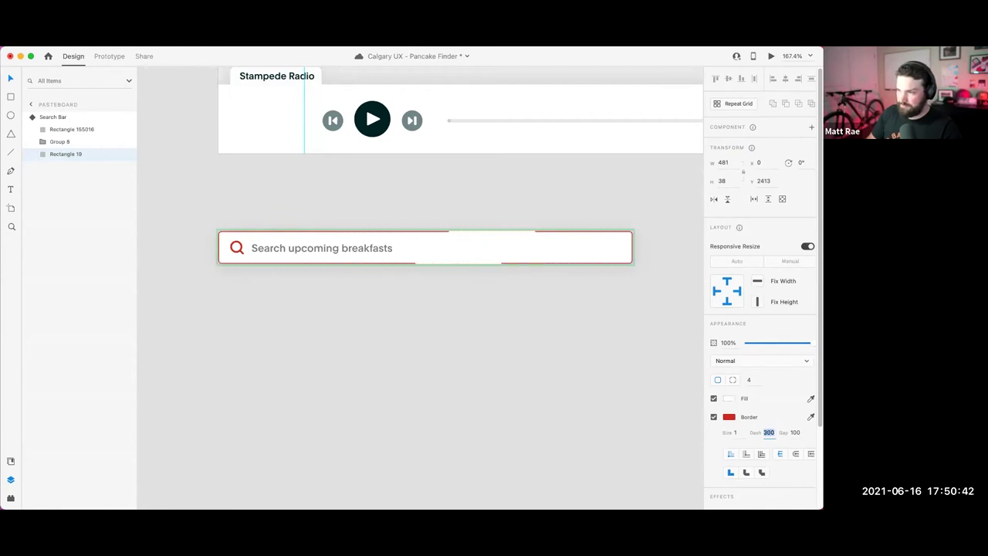
key("shift+Down")
key("shift+Down")
key("shift+Down")
key("shift+Down")
key("shift+Down")
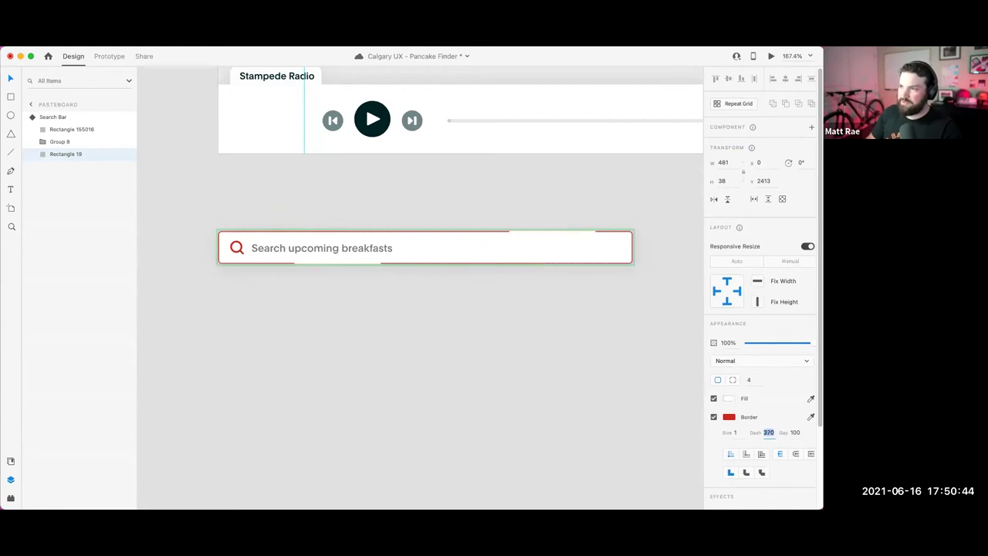
key("shift+Down")
key("shift+Down")
key("shift+Down")
key("shift+Down")
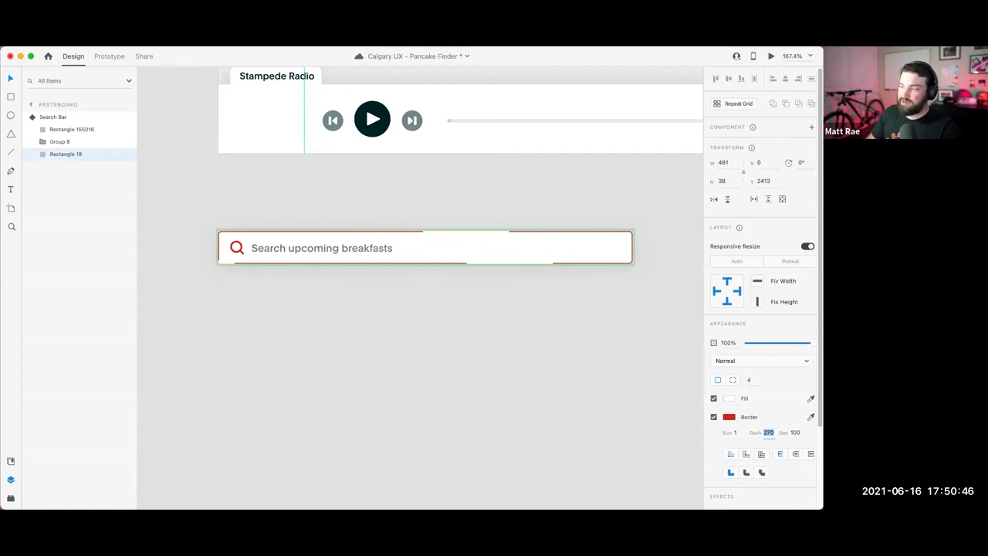
Step: Set the background rectangle's border gap to 1000 and gradually lengthen its dash to 1031 to trace the full outline
left_click(795, 432)
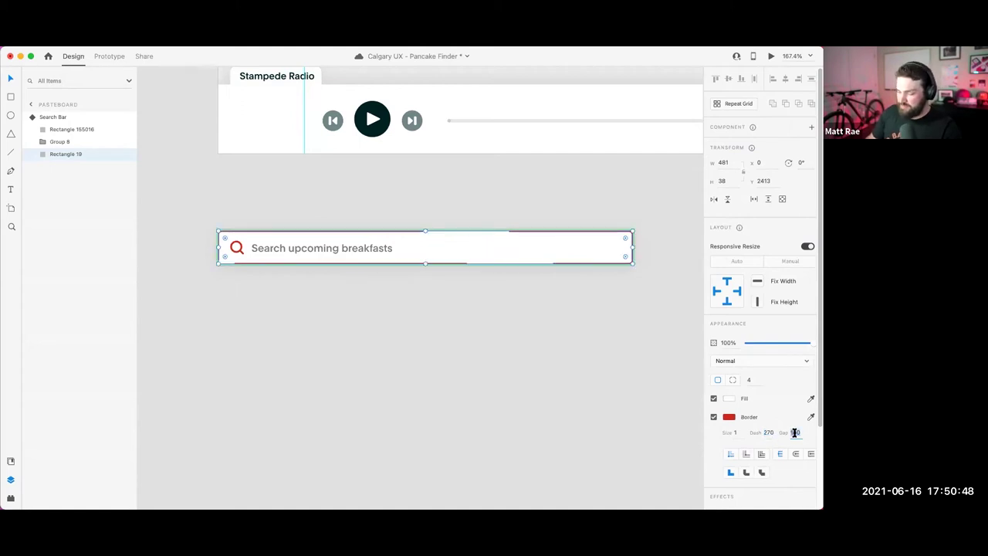
key("Return")
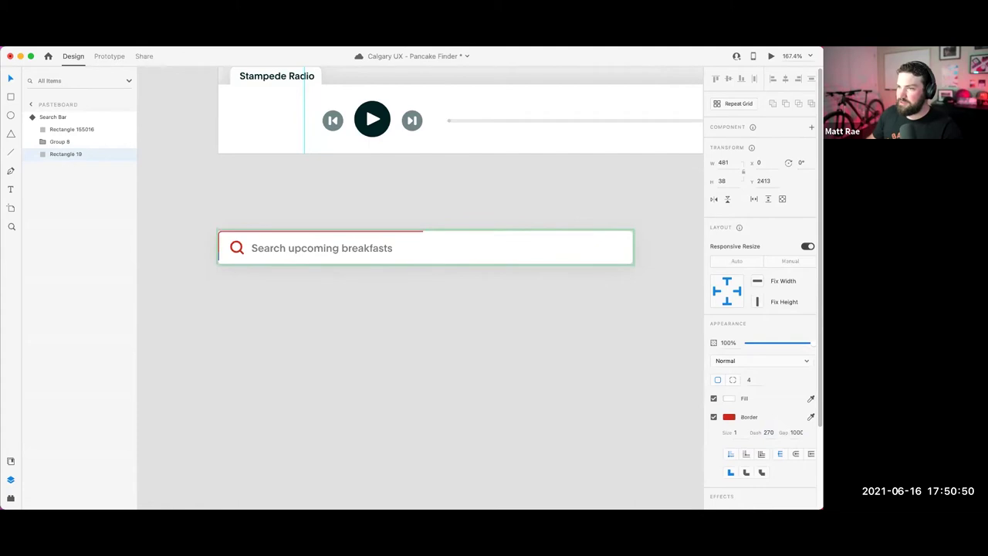
key("shift+Up")
key("shift+Up")
key("shift+Up")
key("shift+Up")
key("shift+Up")
key("shift+Up")
key("shift+Up")
key("shift+Up")
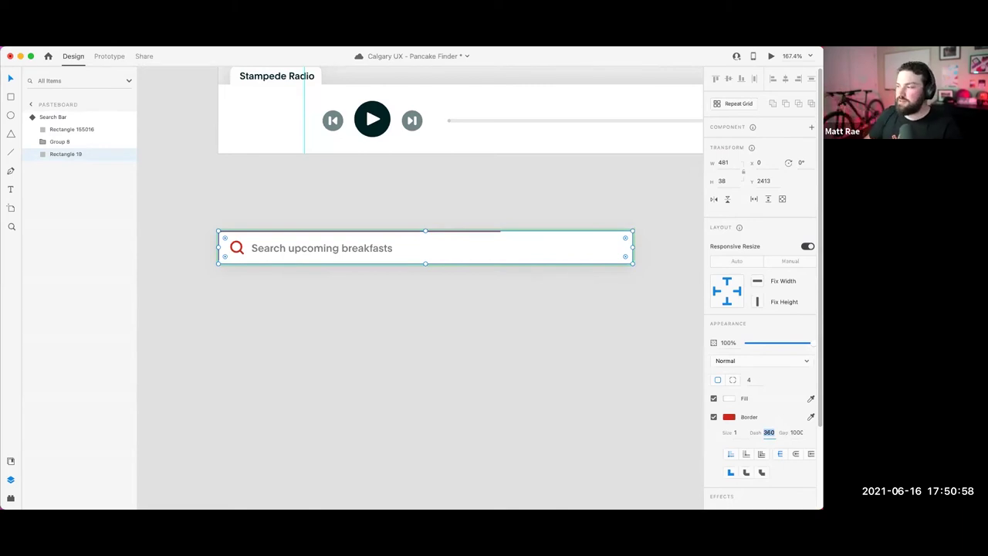
key("shift+Up")
key("shift+Up")
key("shift+Up")
key("shift+Up")
key("shift+Up")
key("shift+Up")
key("shift+Up")
key("shift+Up")
key("shift+Up")
key("shift+Up")
key("shift+Up")
key("shift+Up")
key("shift+Up")
key("shift+Up")
key("shift+Up")
key("shift+Up")
key("shift+Up")
key("shift+Up")
key("shift+Up")
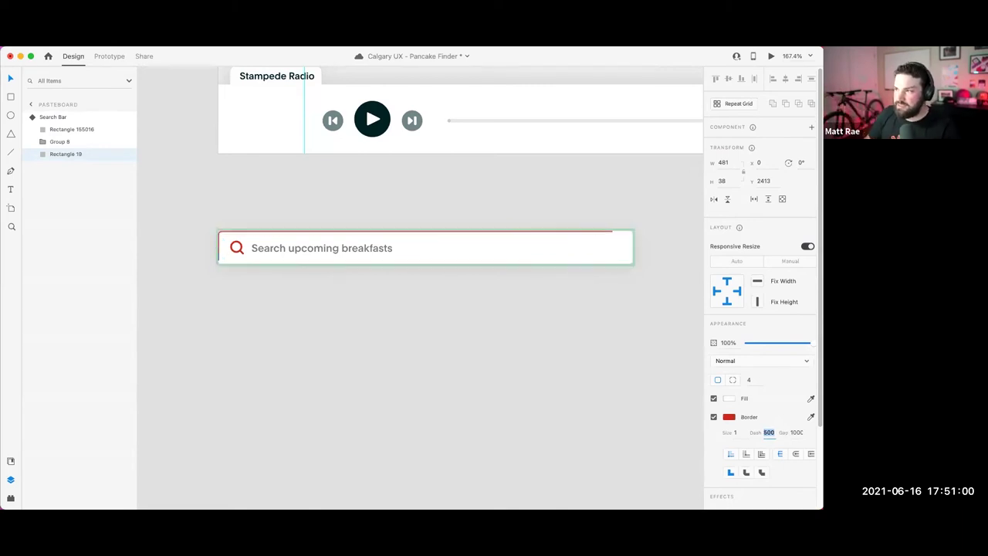
key("shift+Up")
key("shift+Up")
key("shift+Up")
key("shift+Up")
key("shift+Up")
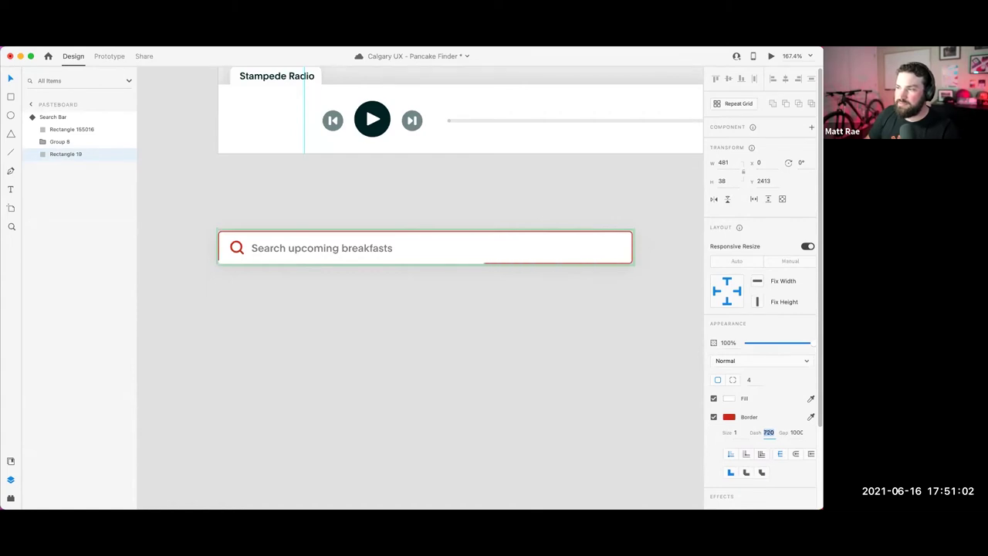
key("shift+Up")
key("shift+Up")
key("shift+Up")
key("shift+Up")
key("shift+Up")
key("shift+Up")
key("shift+Up")
key("shift+Up")
key("shift+Up")
key("shift+Up")
key("shift+Up")
key("shift+Up")
key("shift+Up")
key("shift+Up")
key("shift+Up")
key("shift+Up")
key("shift+Up")
key("shift+Up")
key("shift+Up")
key("shift+Up")
key("shift+Up")
key("shift+Up")
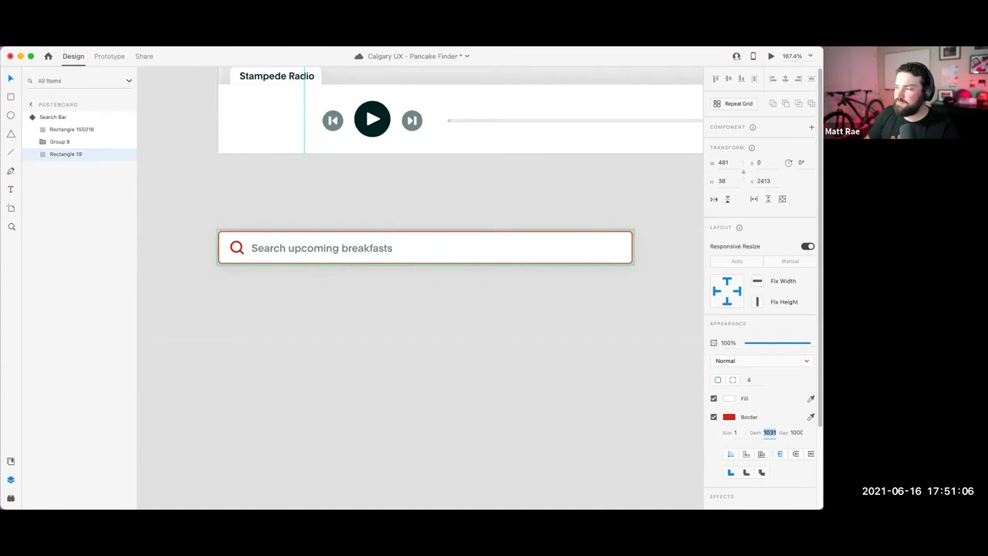
Step: Set the background rectangle's border gap to 1030 and its dash to 0 in the Search Bar's default state
left_click(795, 432)
type("10")
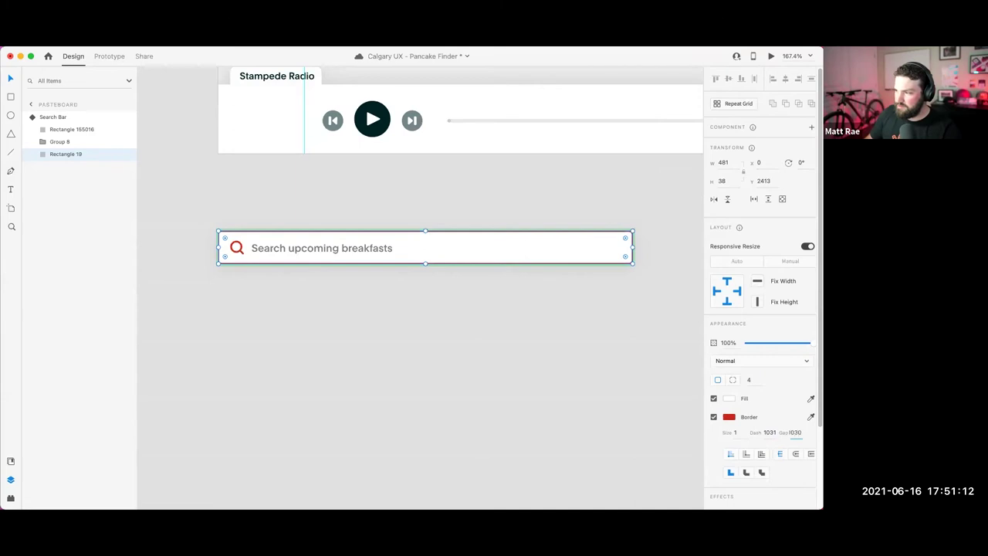
key("Return")
left_click(769, 433)
key("Down")
key("Down")
key("Down")
key("Down")
key("Down")
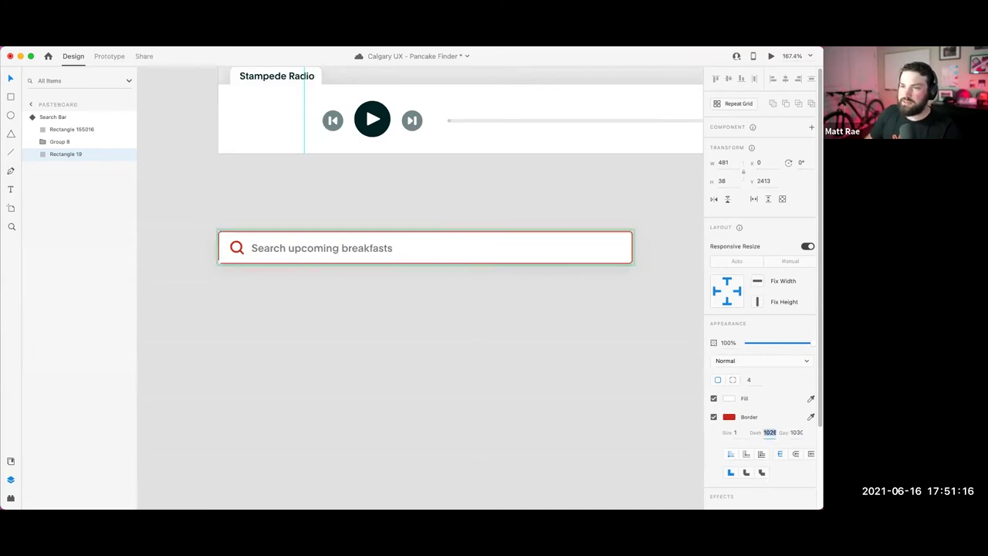
key("shift+Down")
key("shift+Down")
key("shift+Down")
key("shift+Down")
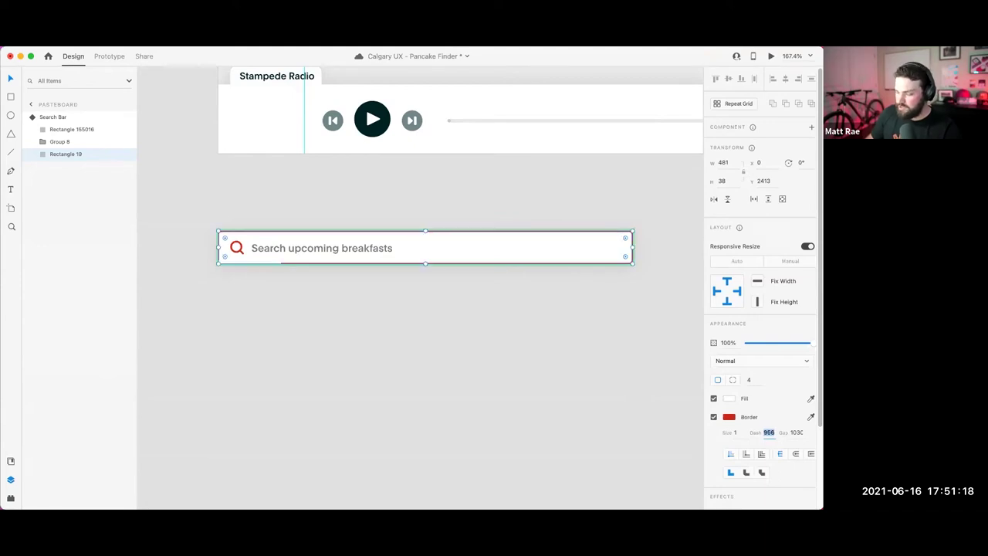
left_click(450, 260)
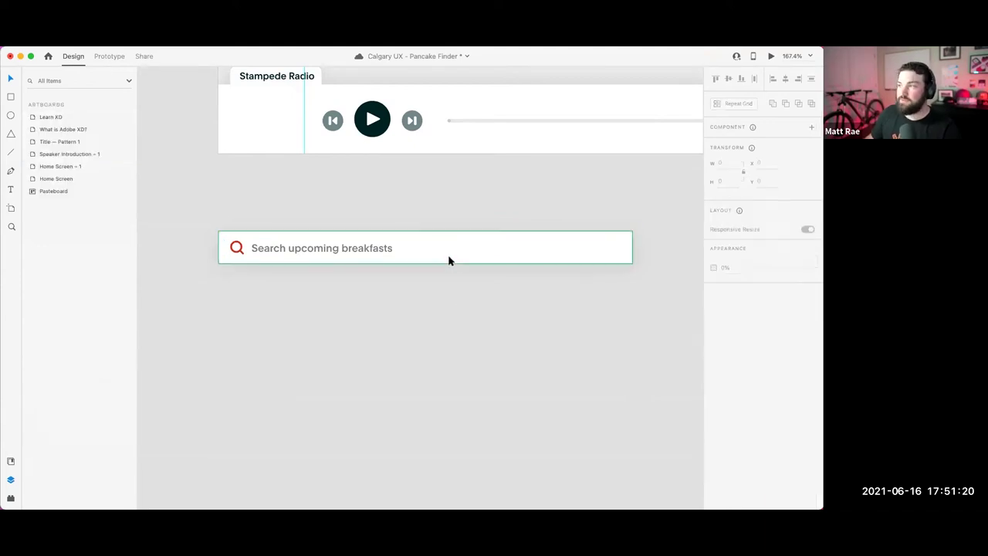
Step: In the Searching... state, lengthen the background rectangle's border dash to outline the whole bar, and return the component to its Default State
left_click(744, 155)
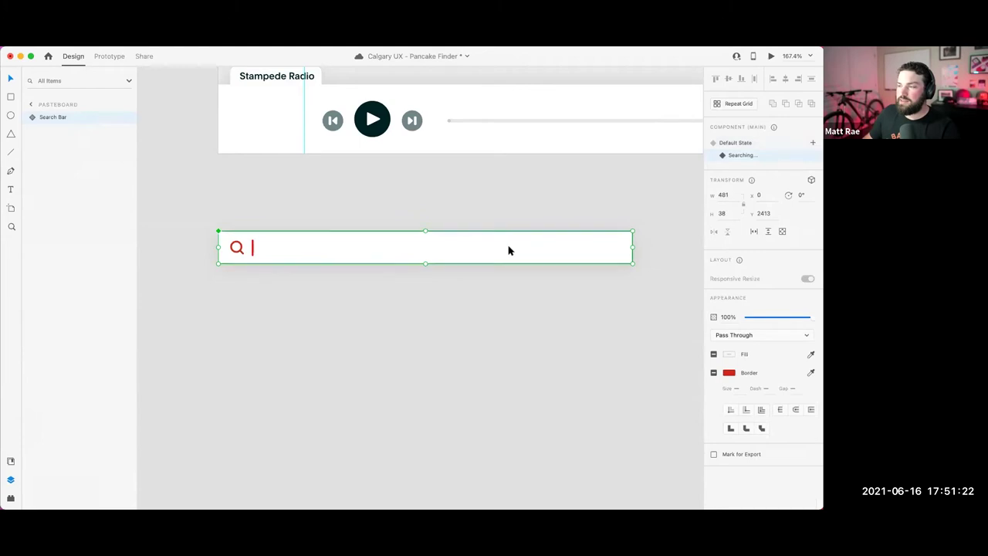
double_click(512, 249)
left_click(764, 435)
key("Return")
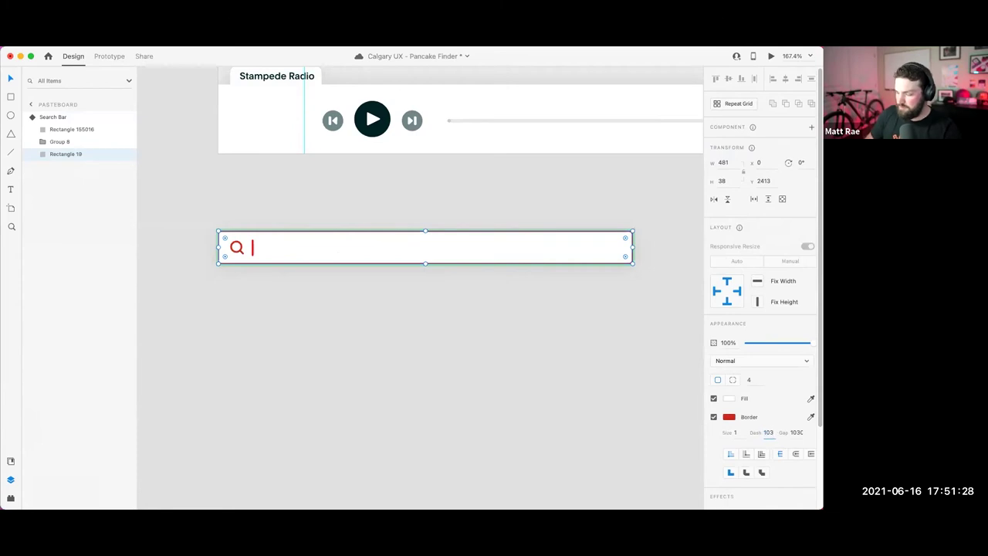
left_click(364, 318)
left_click(394, 255)
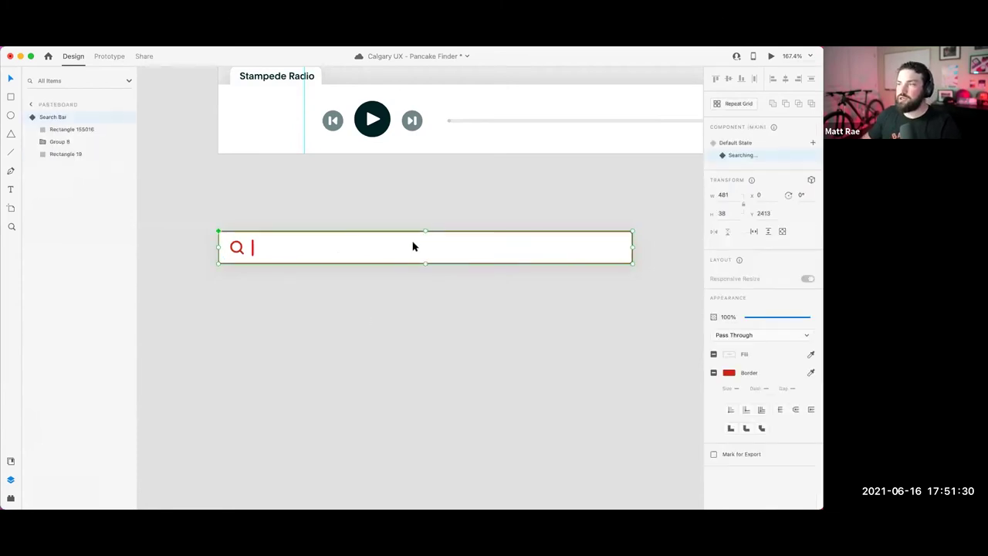
left_click(734, 143)
Step: Preview the Home Screen prototype, jump to the pancake list, and trigger the search bar to test its border animation
scroll(444, 203, "up", 10)
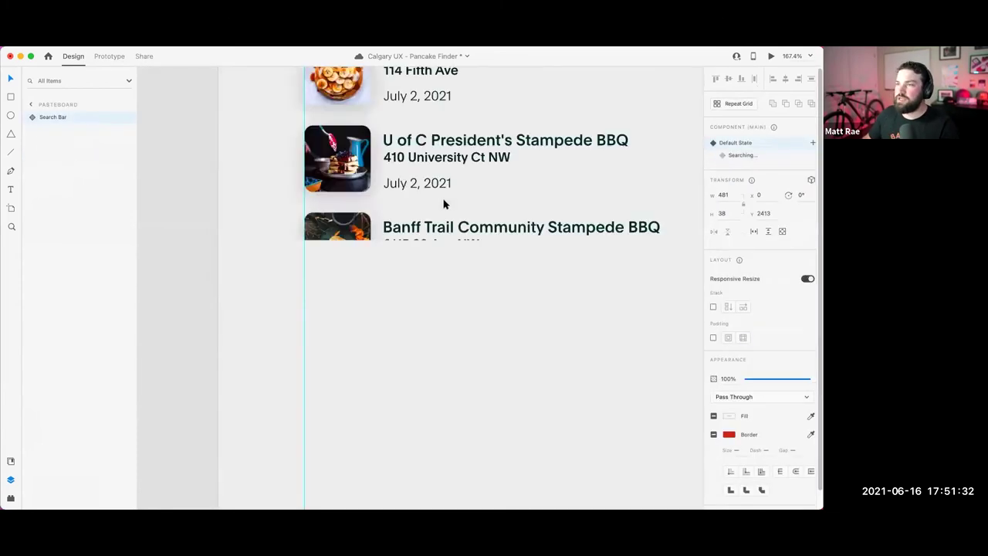
scroll(444, 203, "up", 5)
left_click(429, 150)
left_click(770, 55)
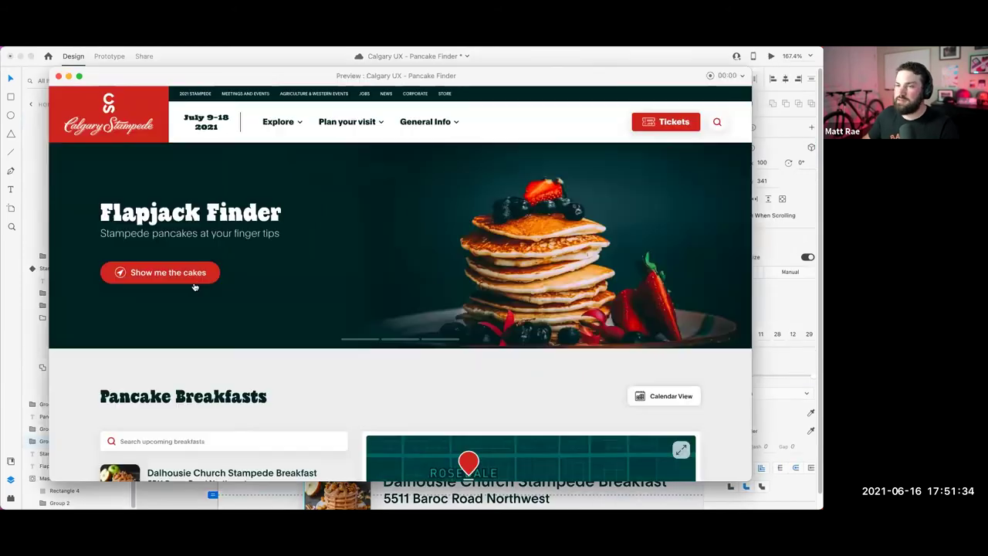
left_click(185, 280)
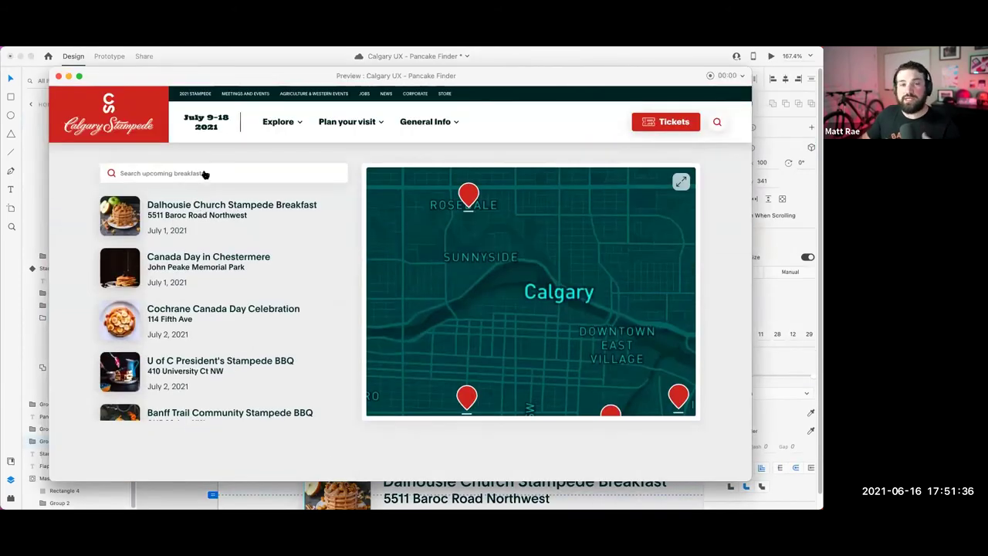
left_click(204, 173)
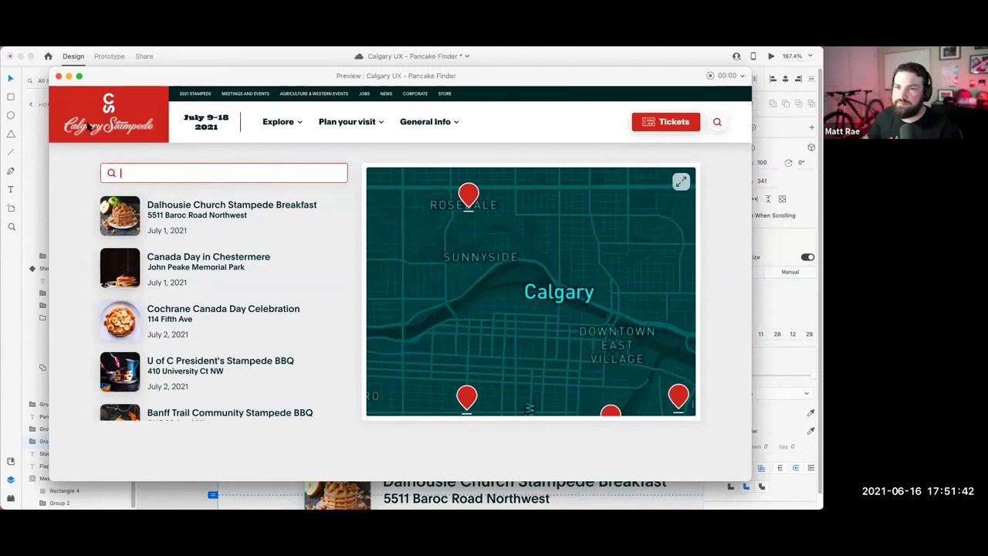
left_click(60, 78)
Step: Set the drop shadow of the main Search Bar's background rectangle to a Y offset of 4 and 13% opacity
scroll(430, 388, "down", 10)
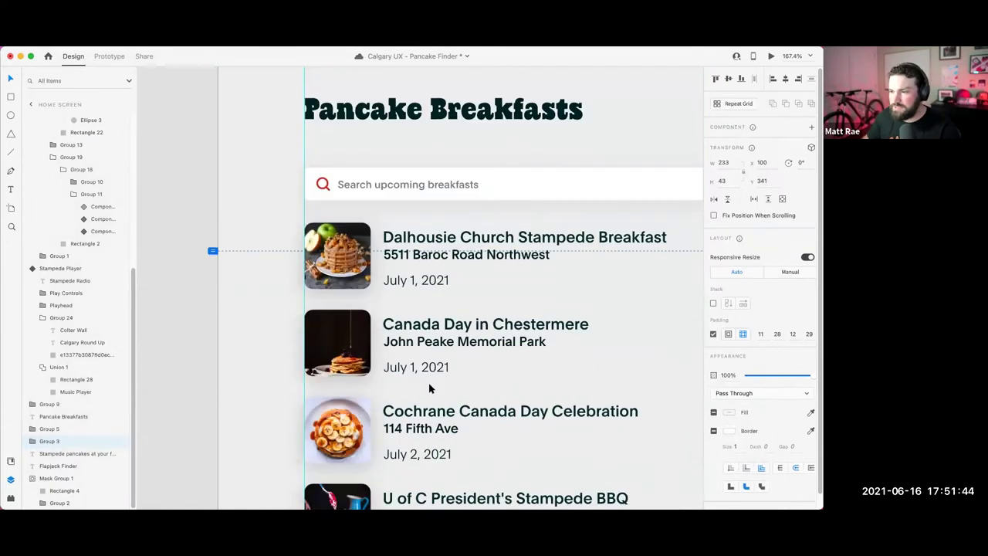
scroll(431, 388, "down", 10)
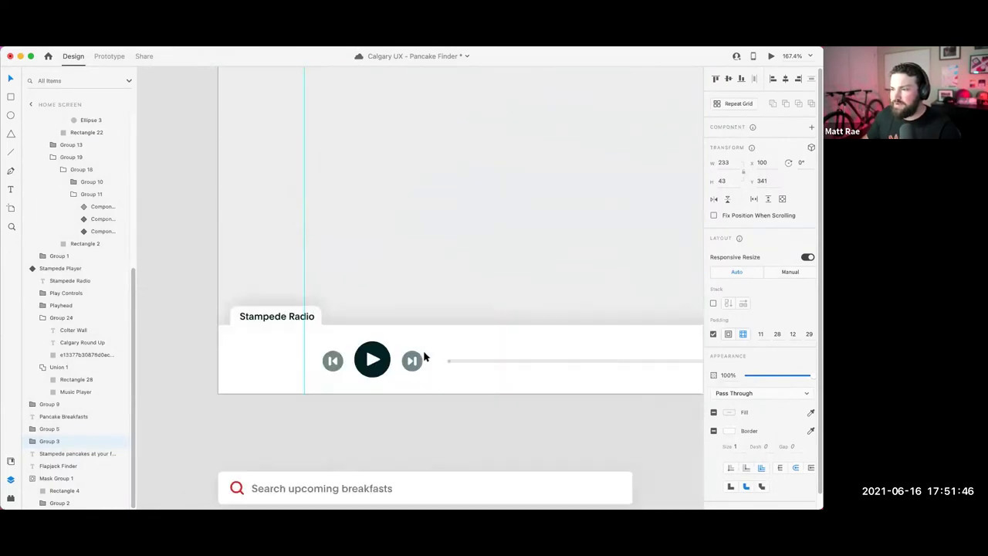
double_click(409, 318)
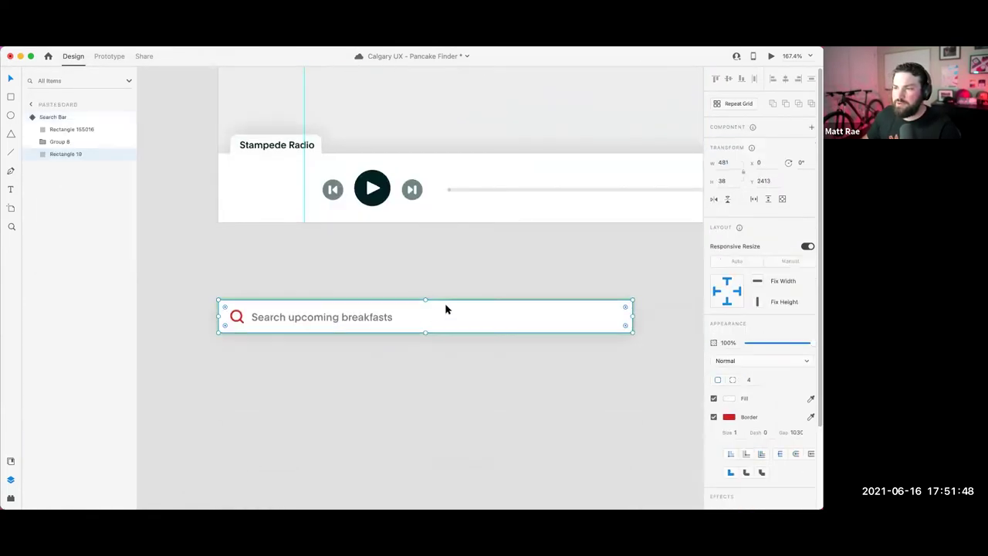
left_click(504, 317)
scroll(582, 348, "down", 1)
scroll(581, 348, "down", 5)
scroll(767, 358, "down", 4)
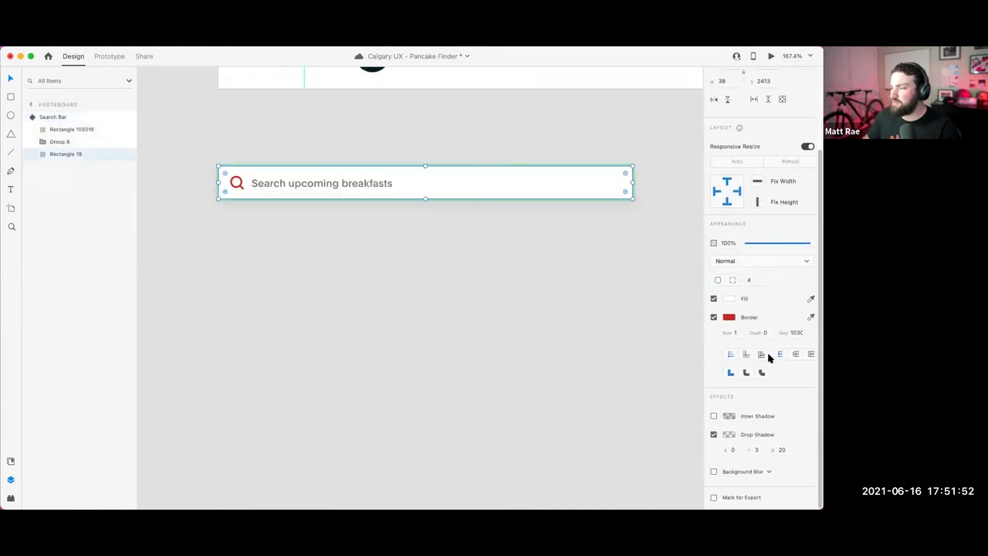
left_click(758, 450)
type("4")
left_click(729, 435)
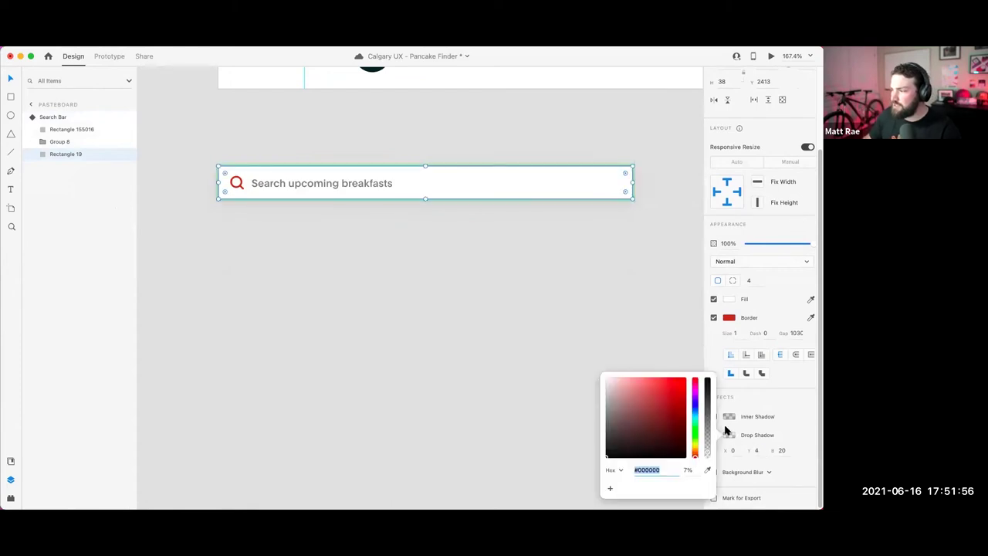
left_click(706, 448)
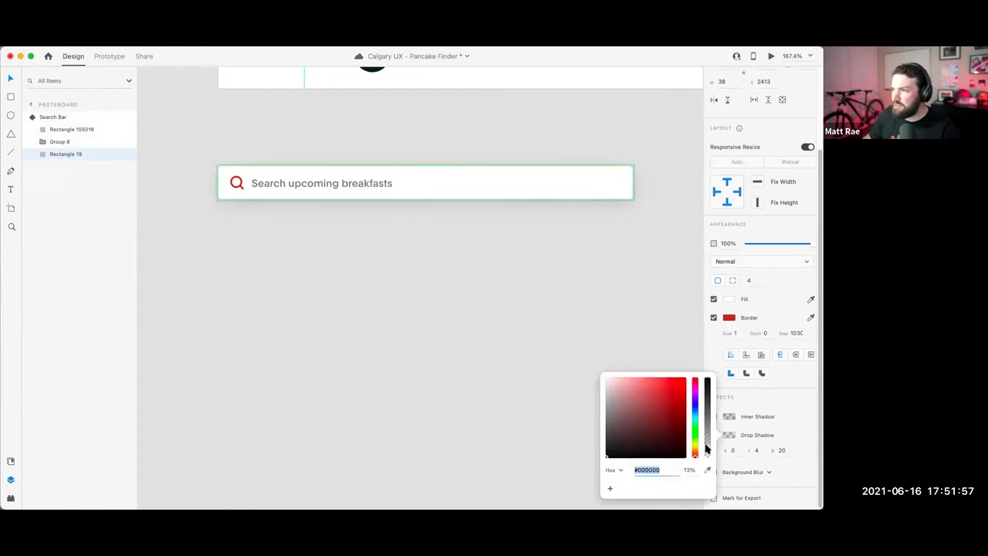
left_click(484, 333)
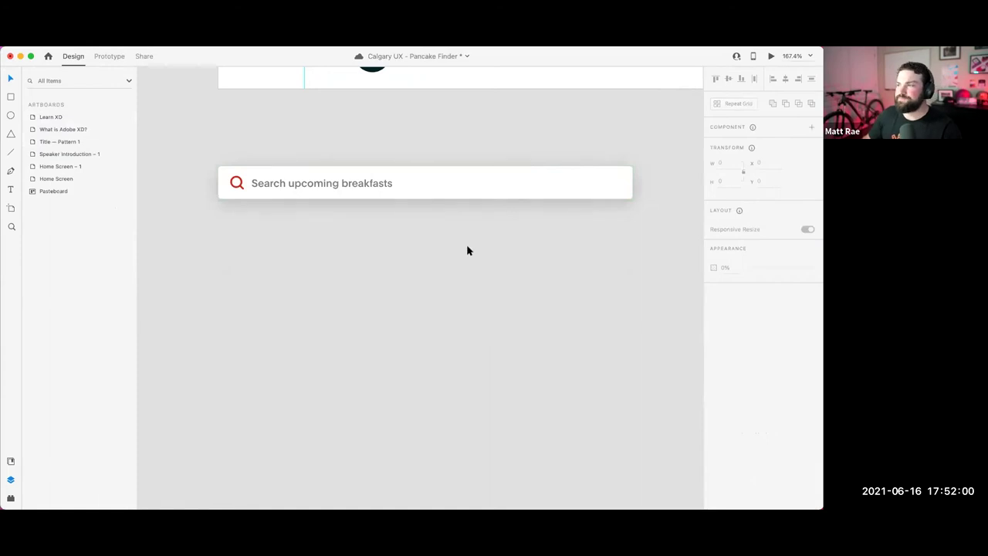
Step: Select the search bar instance above the Home Screen's breakfast list and open its main component for editing
scroll(490, 280, "down", 5)
scroll(394, 331, "down", 5)
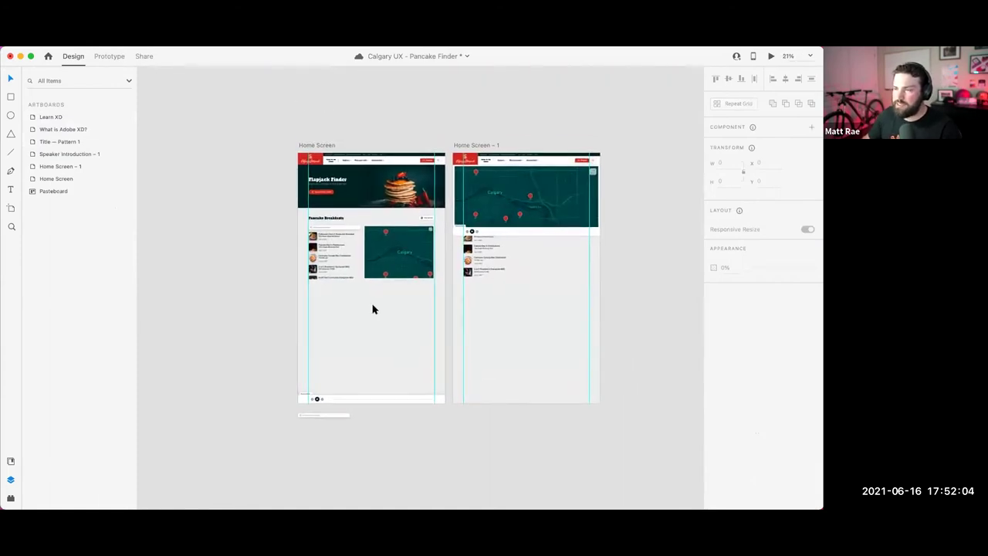
scroll(350, 225, "up", 5)
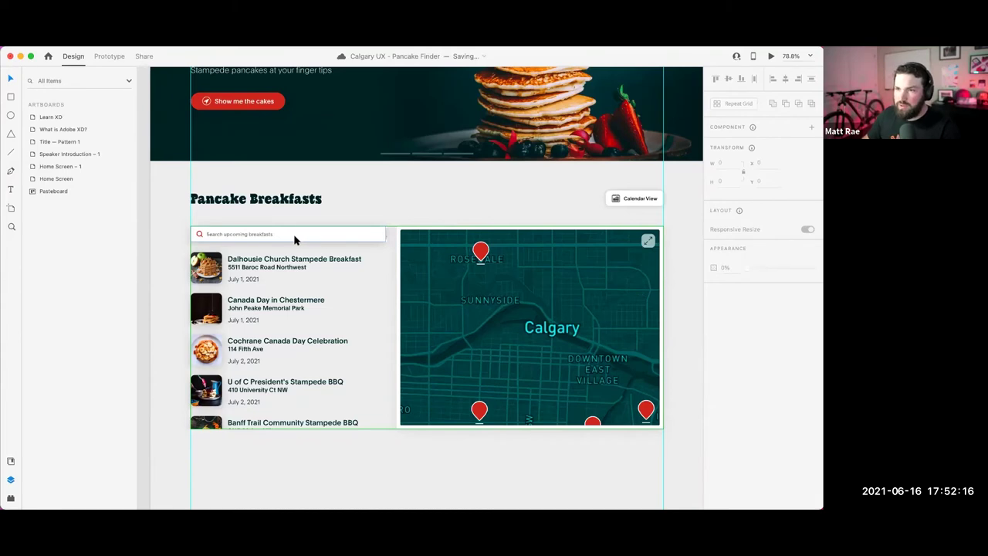
left_click(287, 239)
double_click(284, 238)
key("super+shift+k")
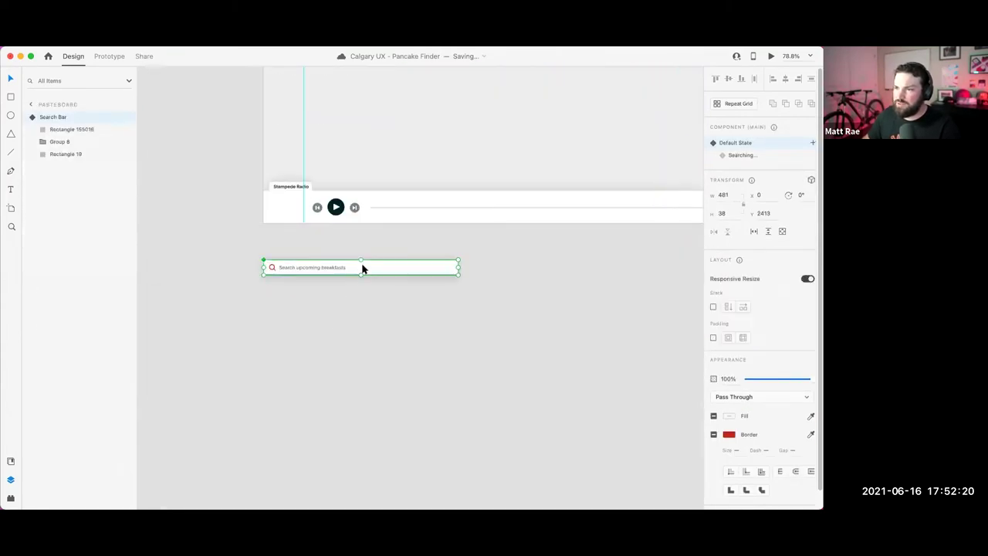
scroll(364, 267, "up", 5)
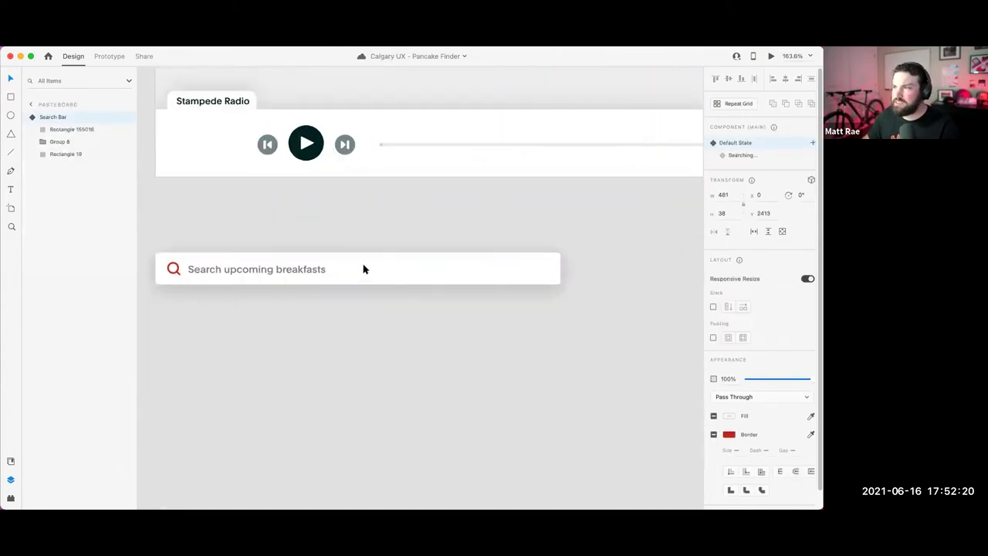
Step: Add a new state based on Searching... to the Search Bar component and name it Term Entered
left_click(739, 155)
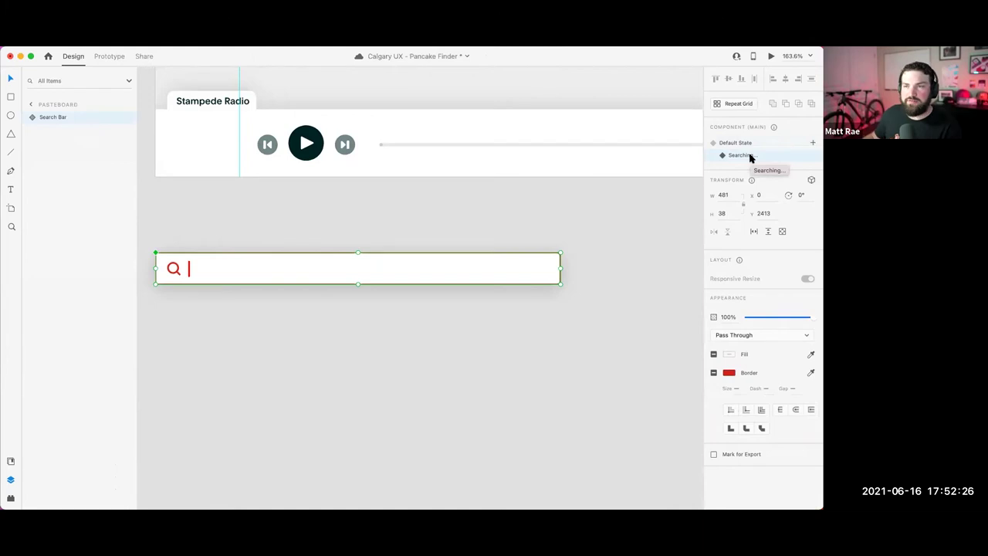
left_click(812, 143)
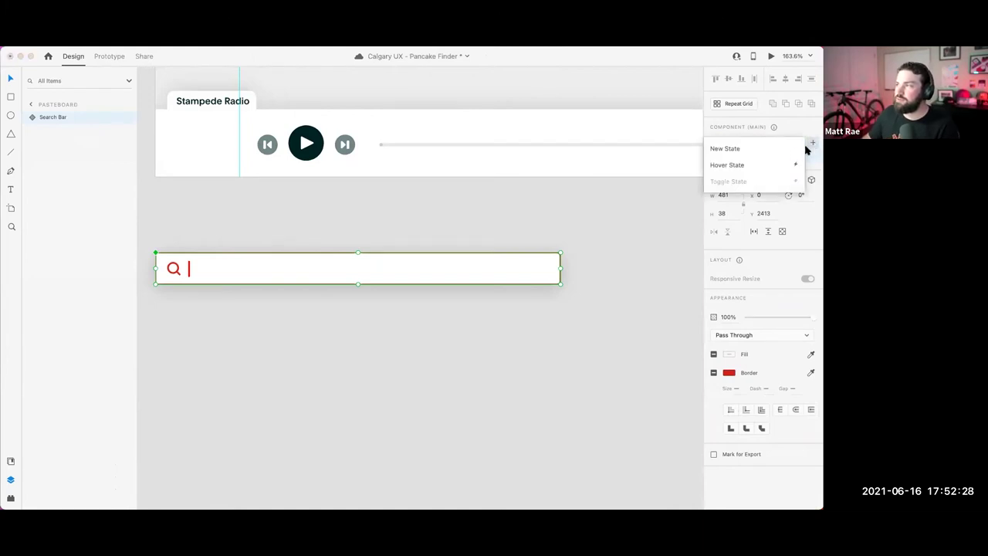
left_click(769, 149)
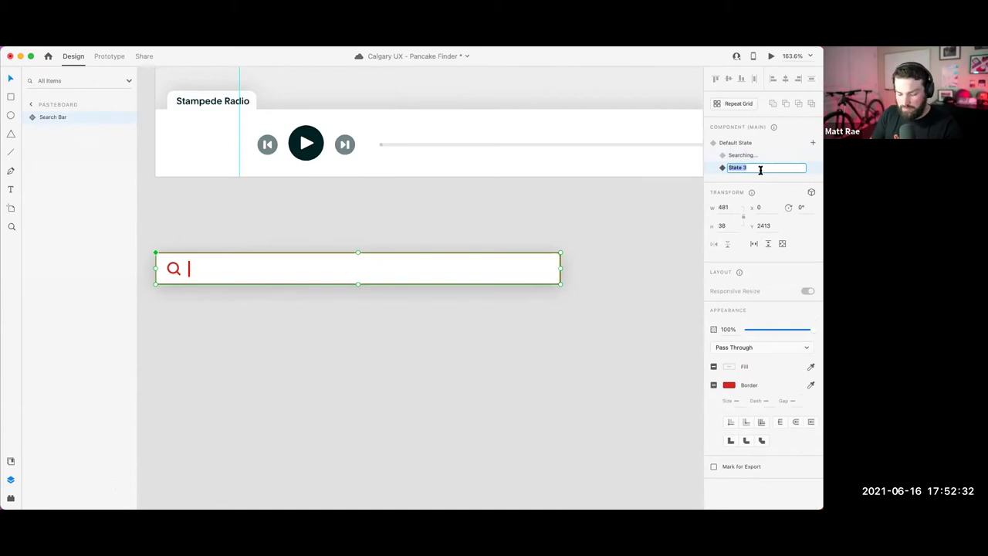
type("Term Ent")
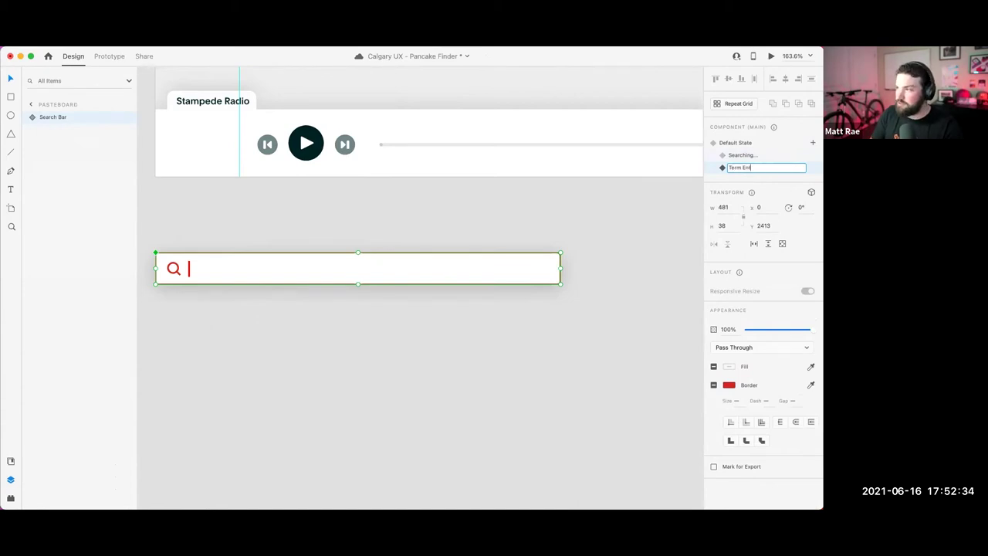
type("ered")
key("Return")
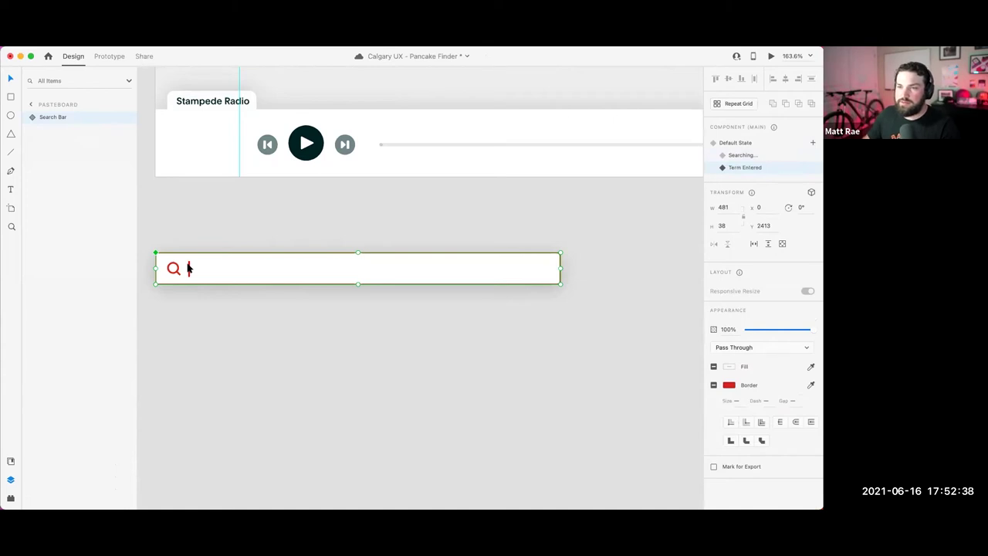
Step: Move the red text cursor bar in the Term Entered state right to about X 189, leaving room for a search term
scroll(188, 268, "up", 5)
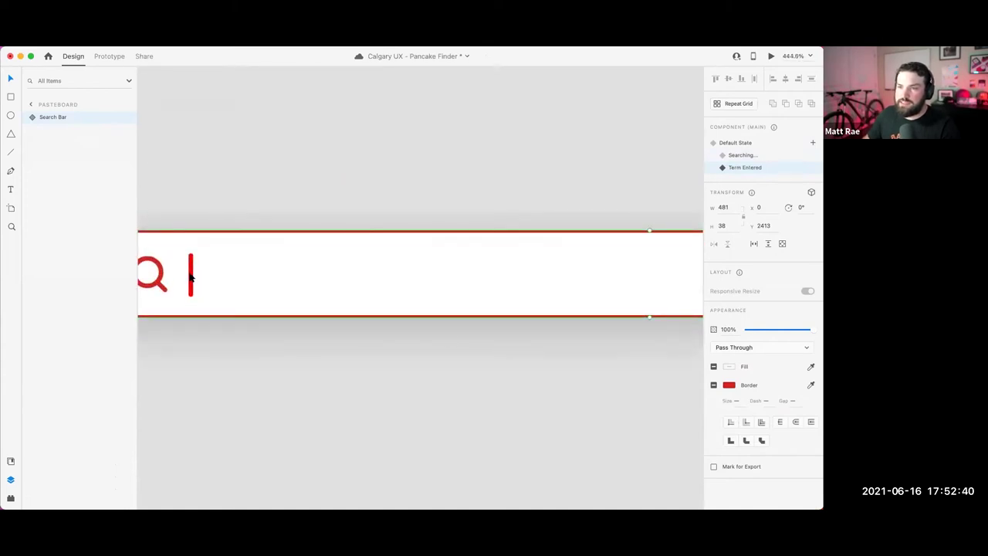
double_click(190, 276)
left_click_drag(207, 270, 534, 277)
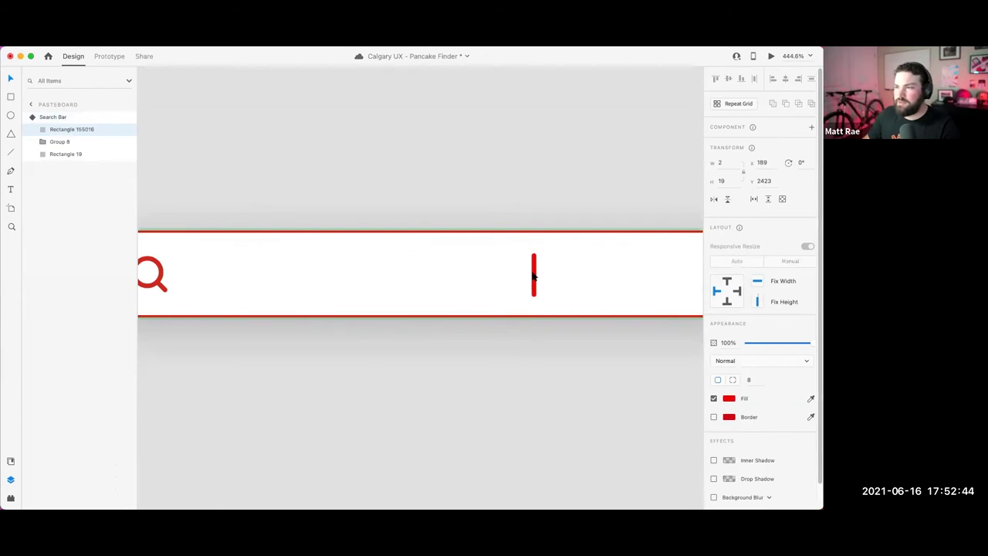
Step: In the Search Bar's Default State, copy the placeholder text out of its group and move the copy right to about X 248
key("Escape")
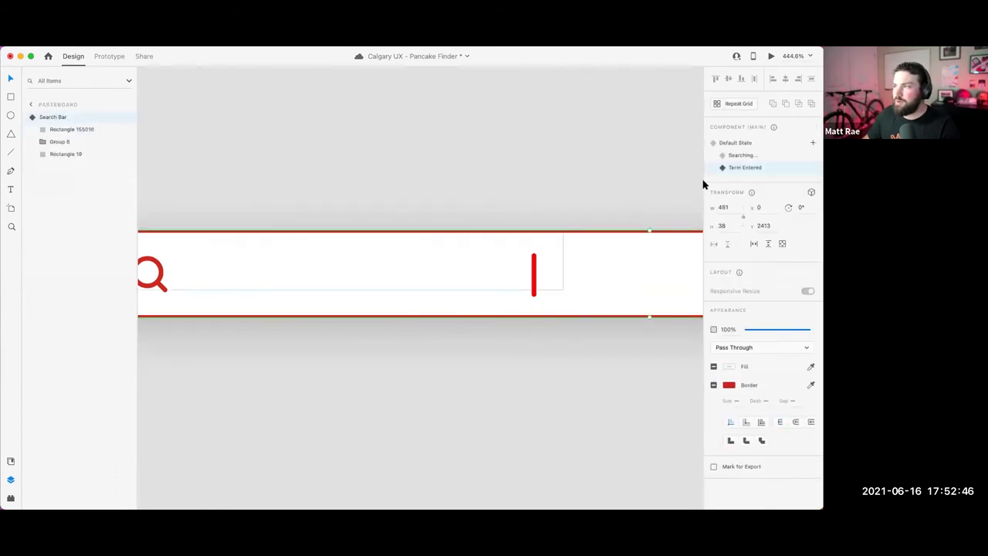
scroll(571, 167, "down", 3)
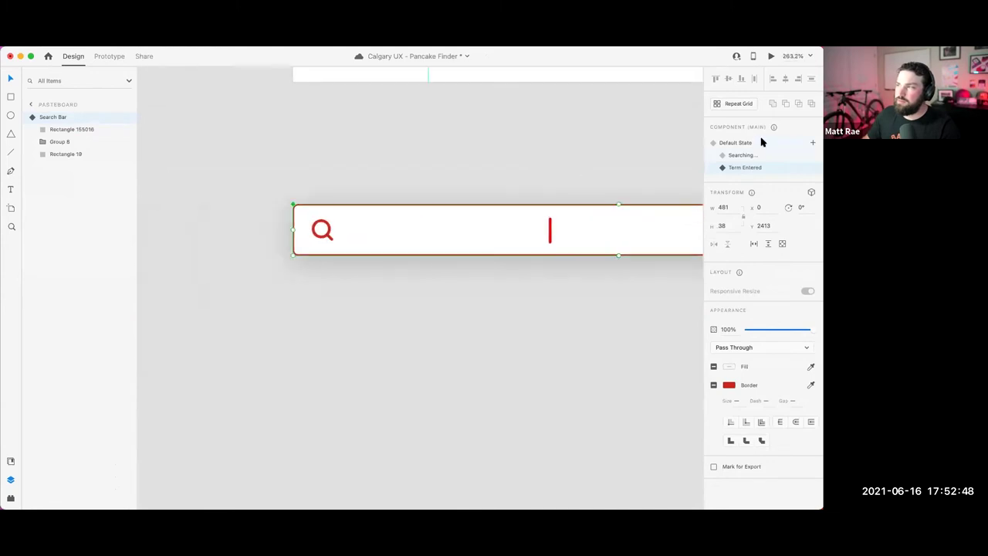
left_click(760, 142)
double_click(459, 231)
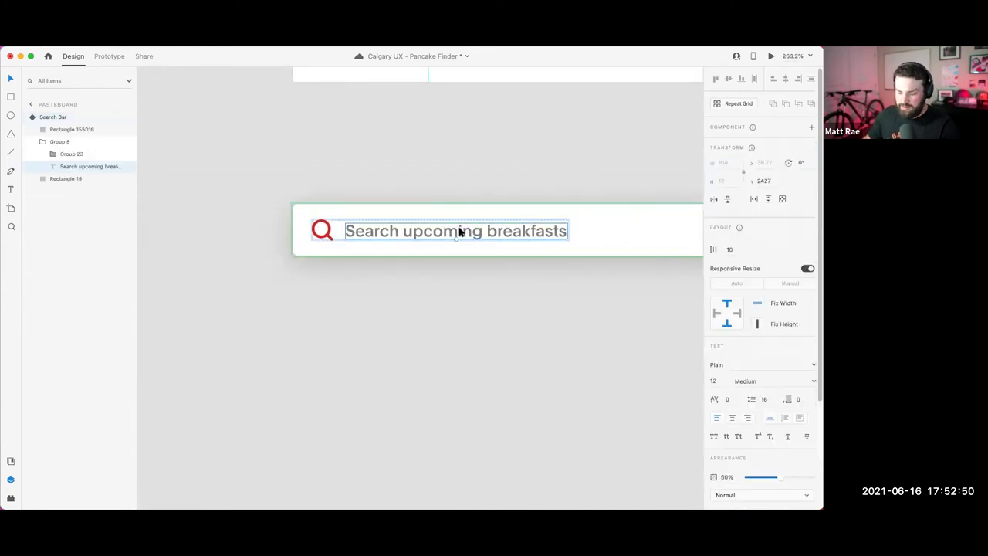
left_click(611, 235)
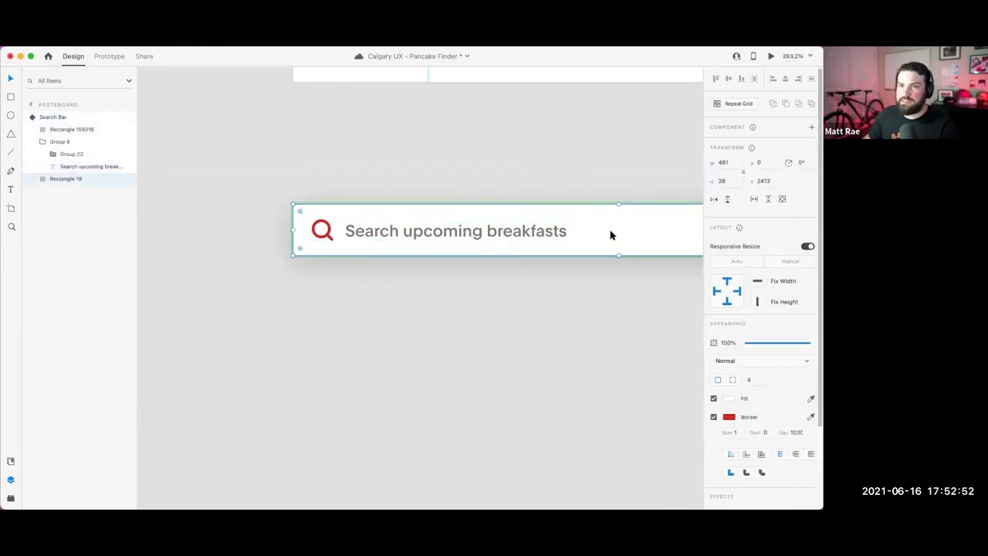
key("super+v")
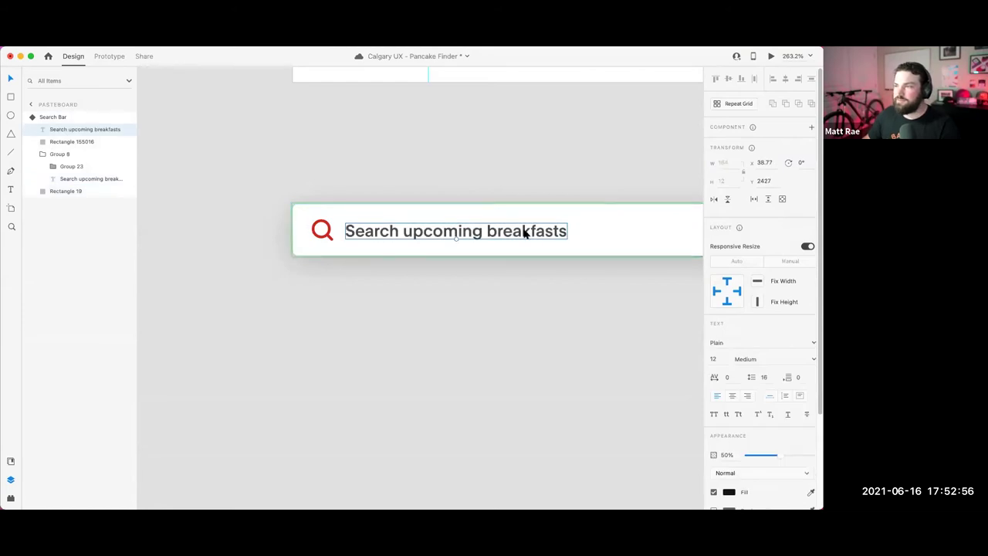
left_click_drag(524, 231, 695, 230)
scroll(561, 227, "right", 1)
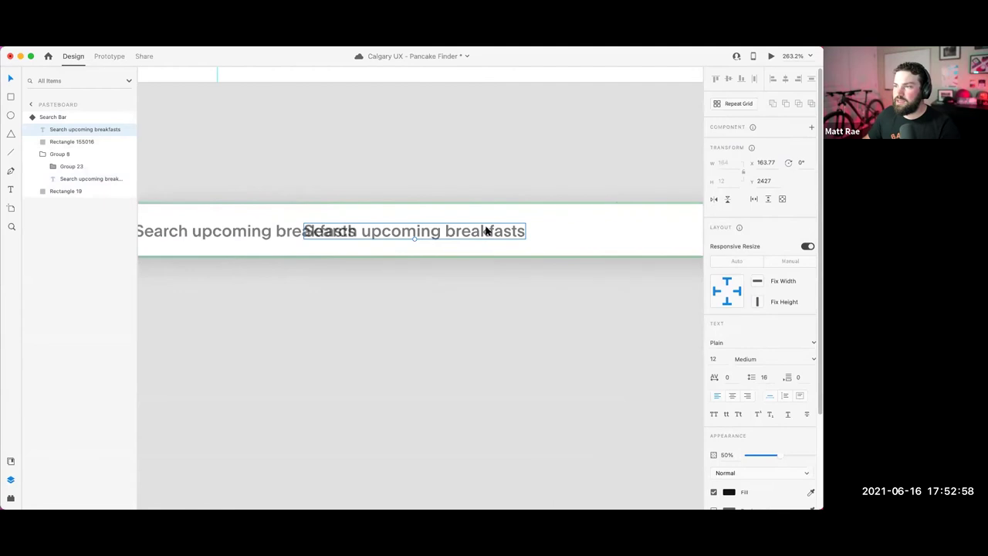
left_click_drag(486, 226, 599, 225)
Step: Replace the wording of the copied placeholder text with Banff
double_click(568, 231)
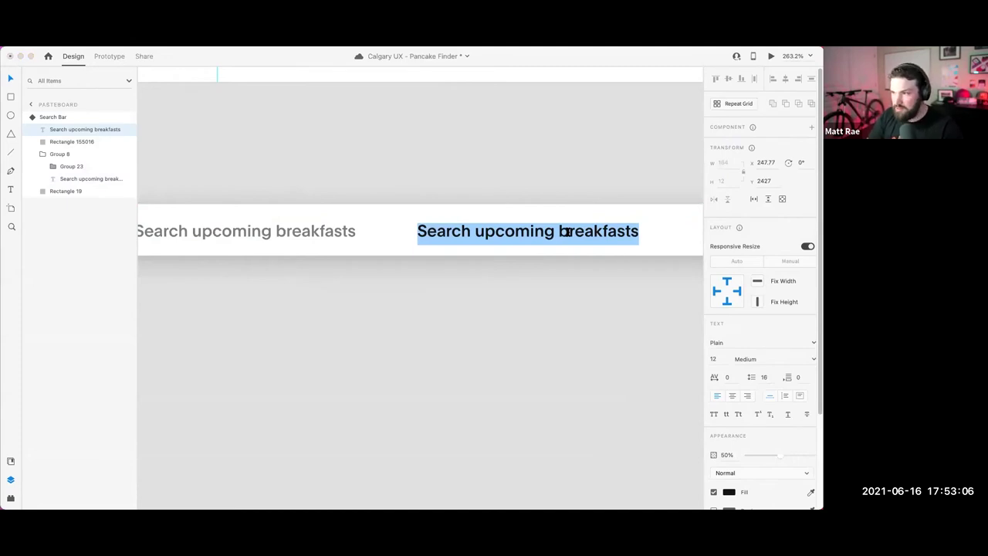
type("Banff")
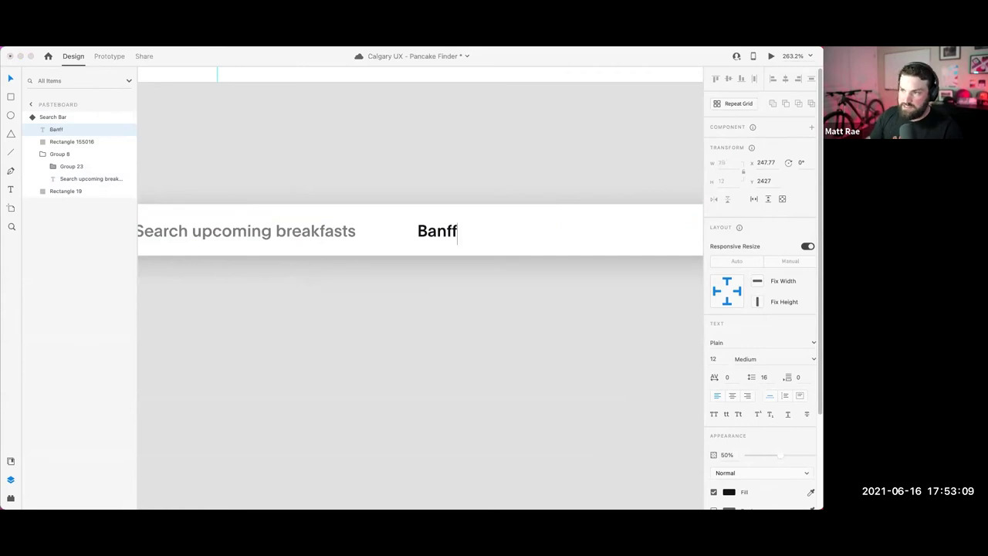
key("Escape")
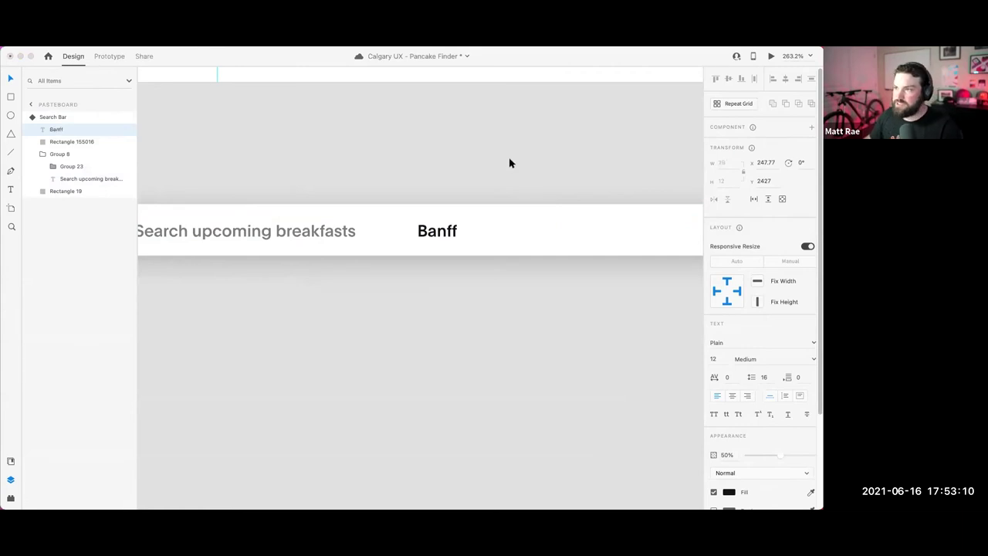
Step: Align the Banff text with the start of the placeholder at X 39 and set its opacity to 0%
scroll(527, 229, "left", 5)
left_click_drag(558, 229, 289, 234)
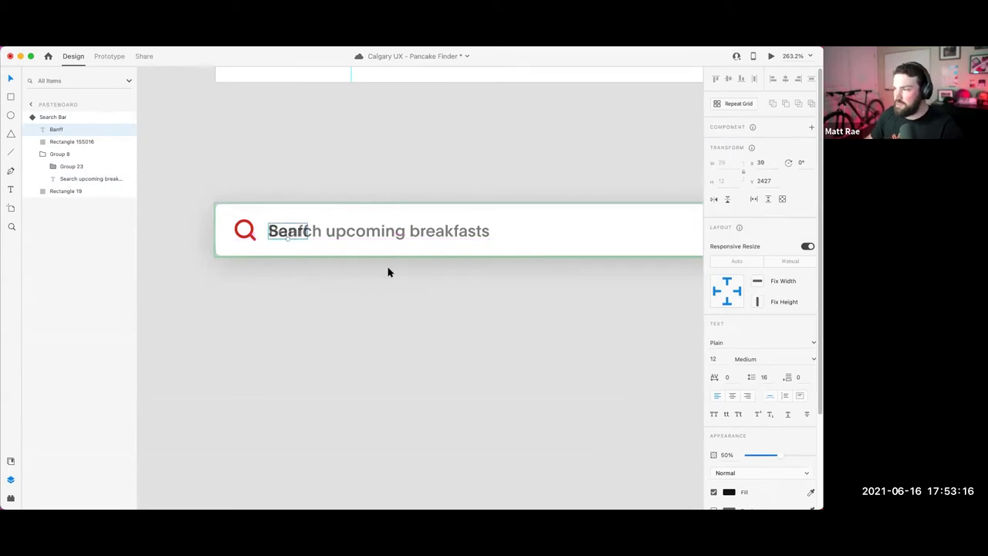
left_click_drag(780, 456, 723, 453)
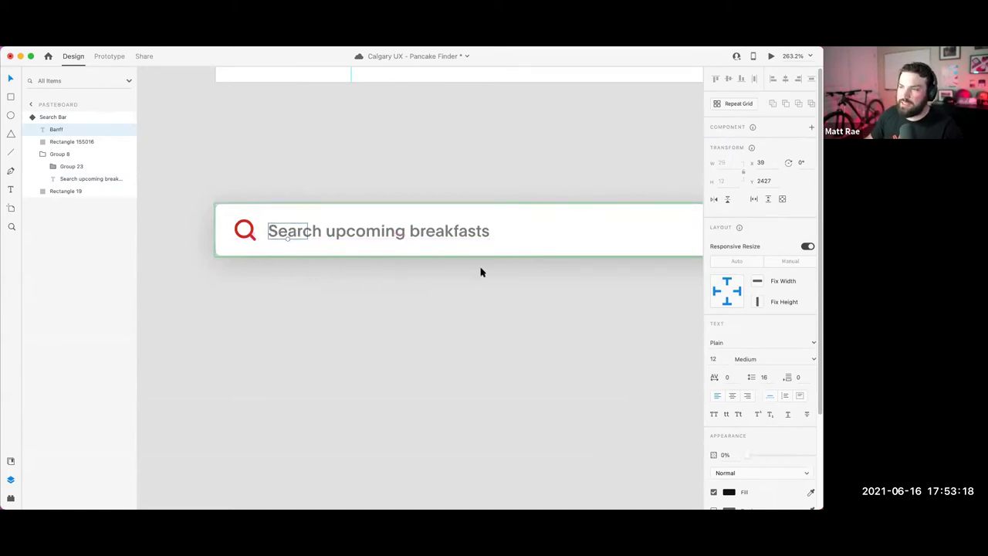
Step: Switch the Search Bar to its Term Entered state and raise the Banff text's opacity to reveal it
left_click(498, 242)
left_click(745, 168)
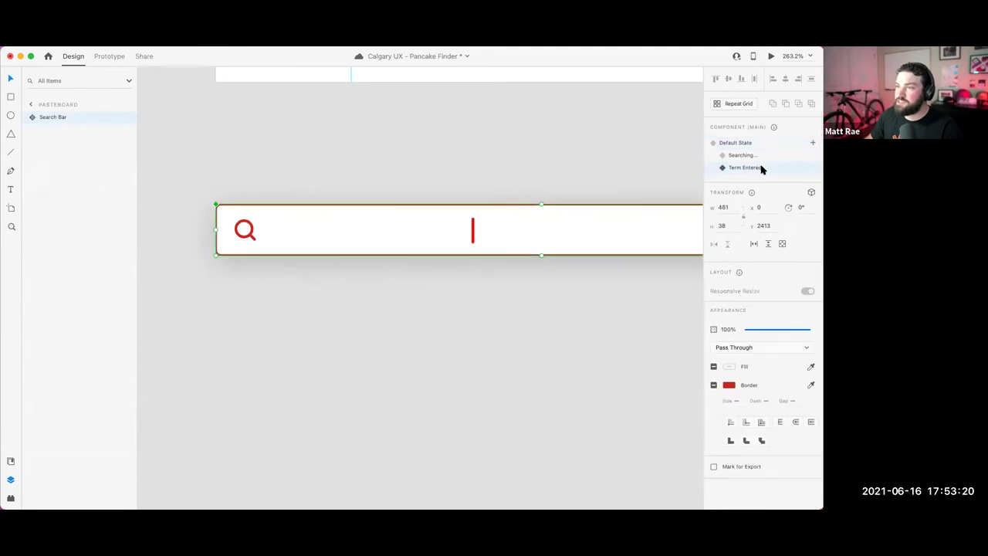
double_click(294, 229)
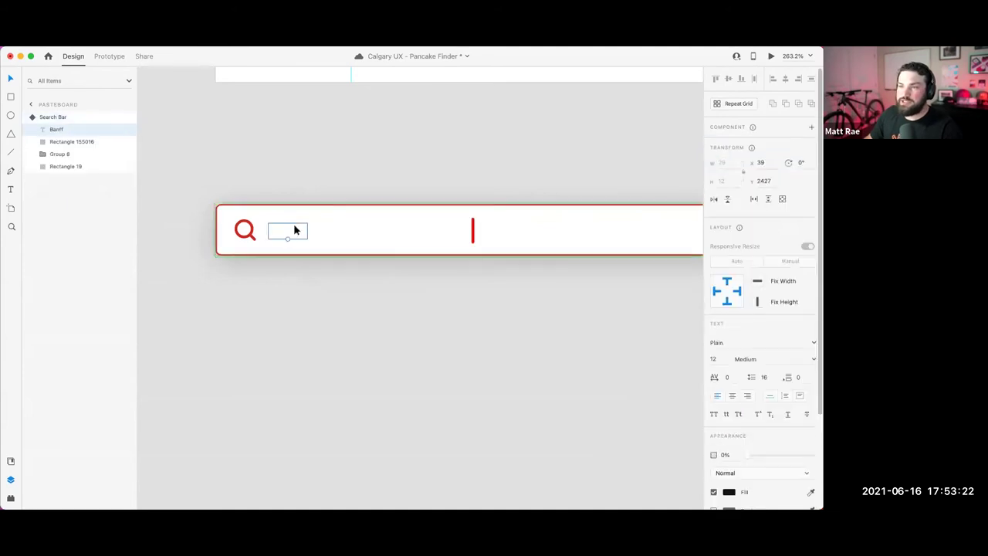
left_click_drag(740, 456, 808, 450)
Step: Move the Term Entered state's red text cursor bar left to X 71, just after the word Banff
left_click(473, 232)
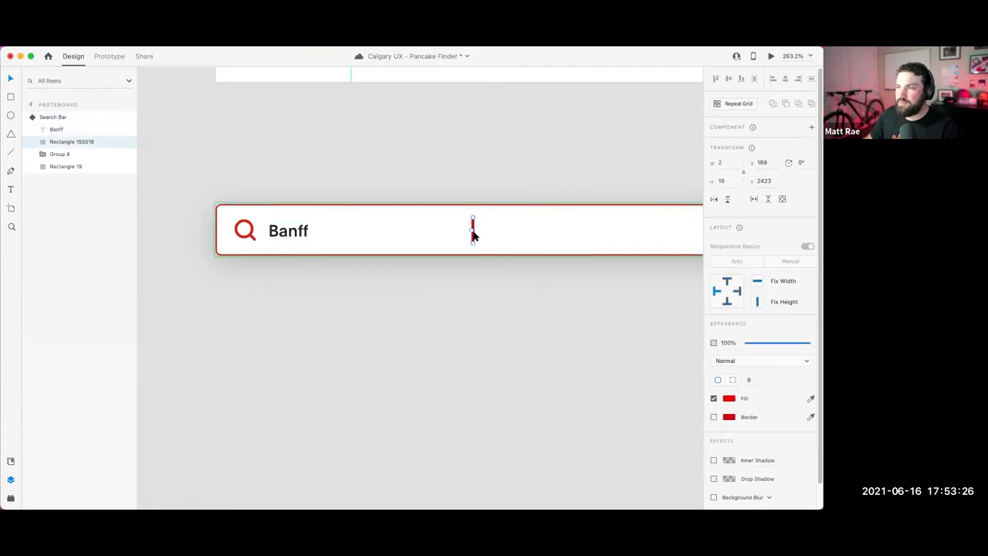
left_click_drag(472, 230, 312, 230)
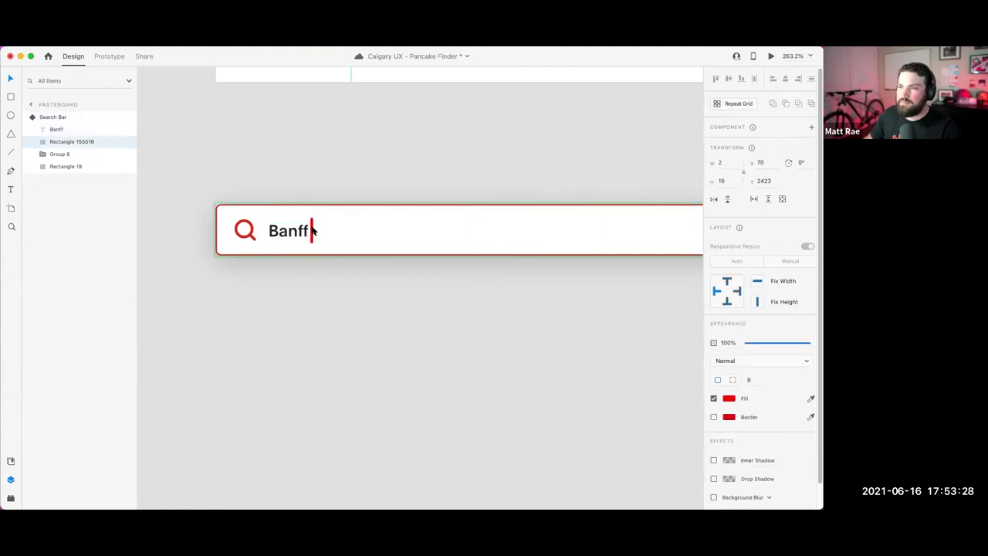
scroll(351, 267, "down", 5)
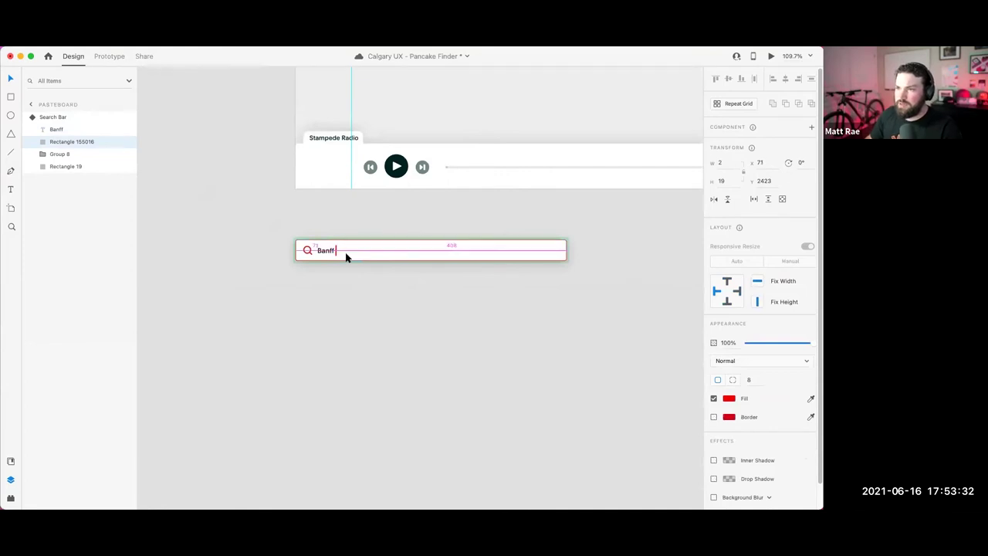
Step: In the Searching... state, add a Keys & Gamepad interaction to the hidden Banff text and assign the B key as its trigger
left_click(345, 285)
left_click(403, 249)
scroll(463, 306, "right", 3)
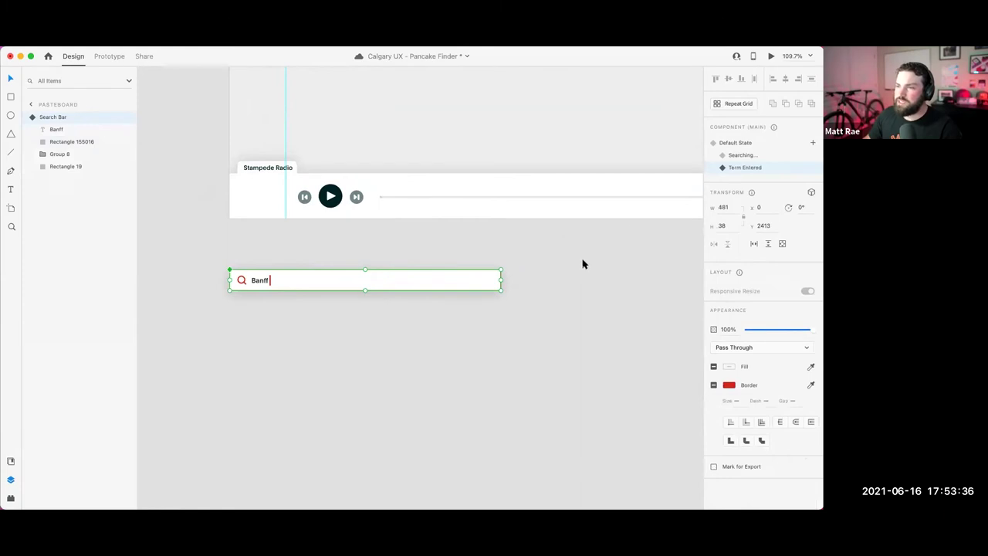
left_click(752, 155)
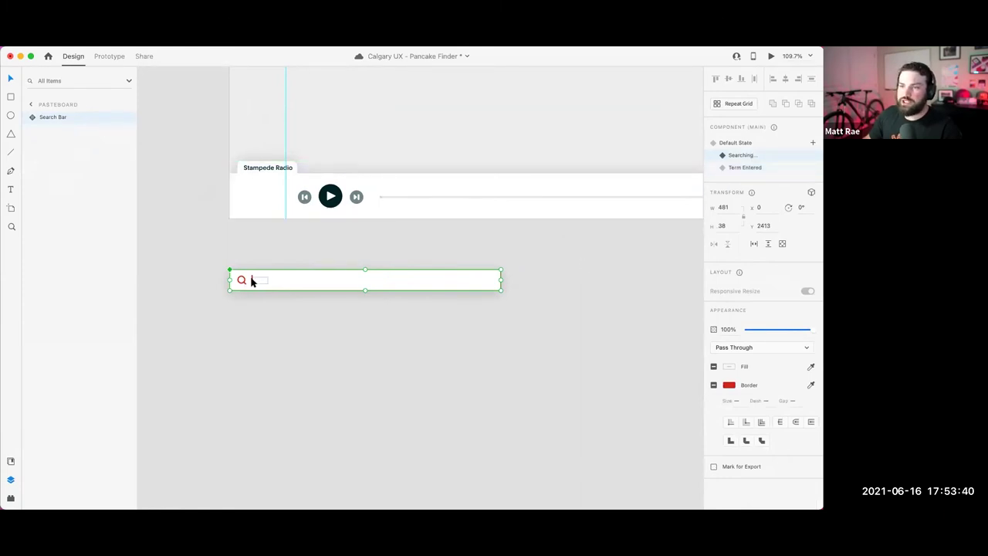
scroll(254, 282, "up", 5)
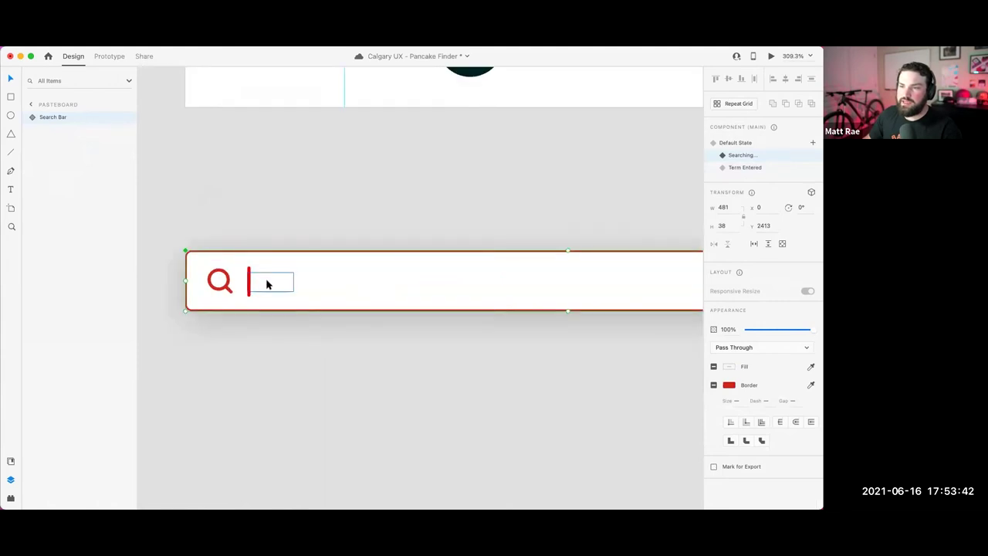
double_click(266, 284)
left_click(109, 55)
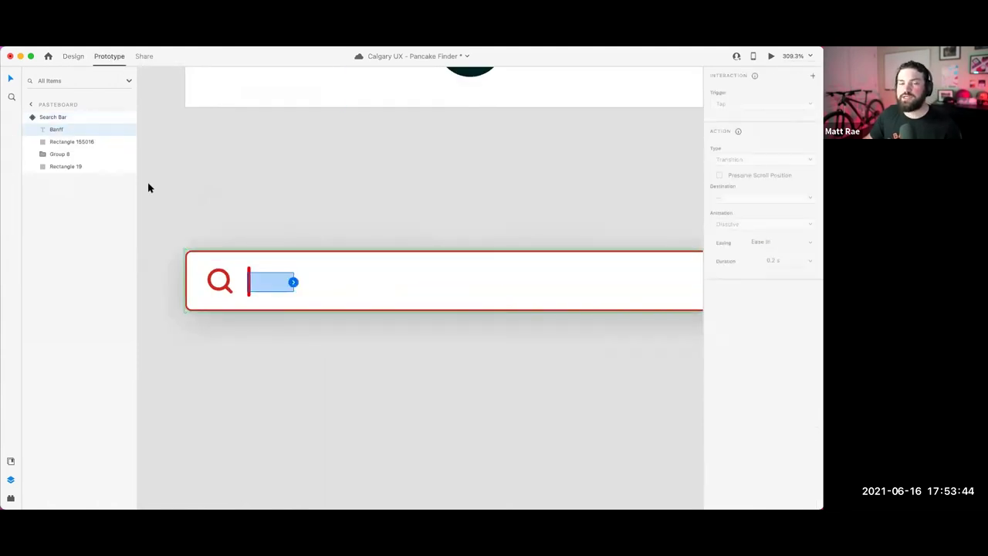
left_click(293, 283)
left_click(739, 129)
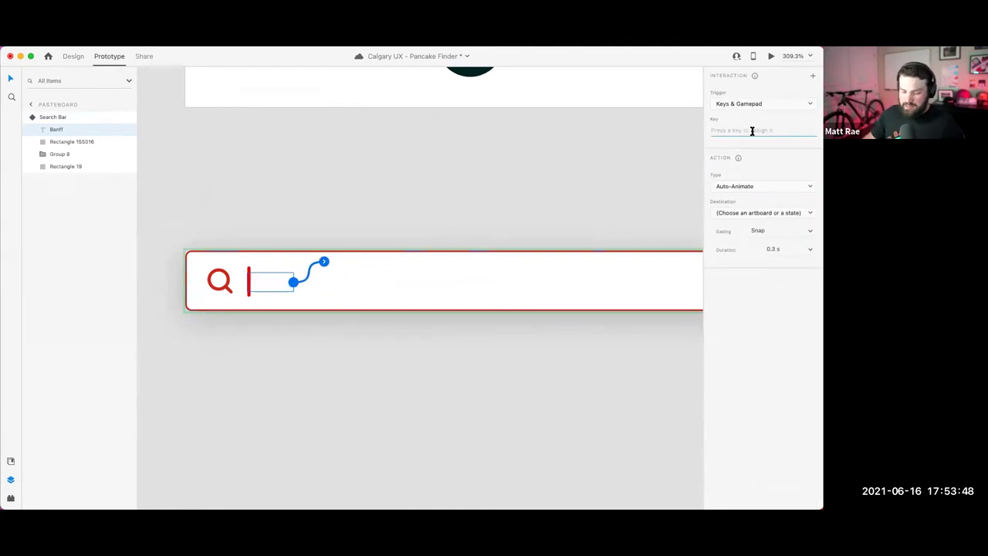
key("b")
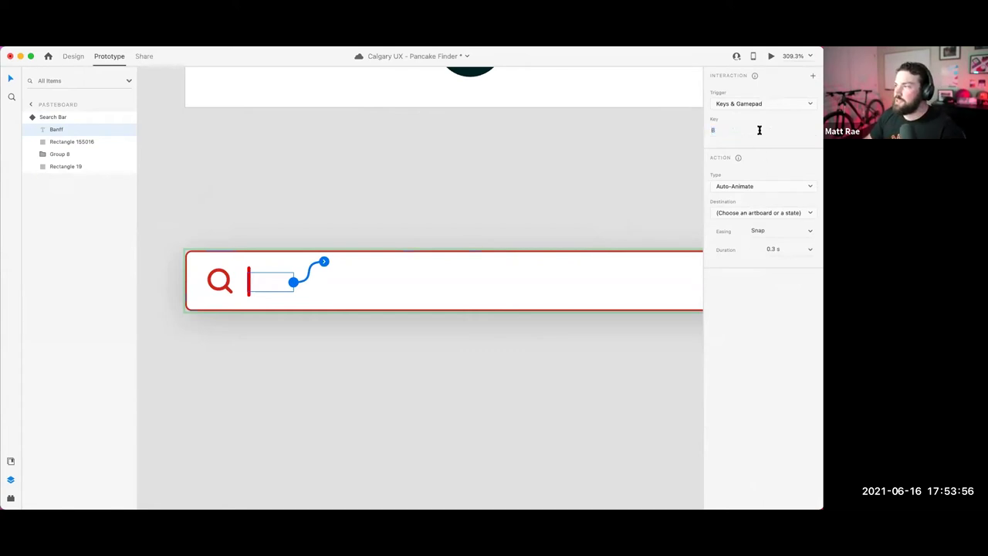
Step: Set the destination of the Banff text's B-key interaction to the Term Entered state
left_click(761, 214)
left_click(758, 240)
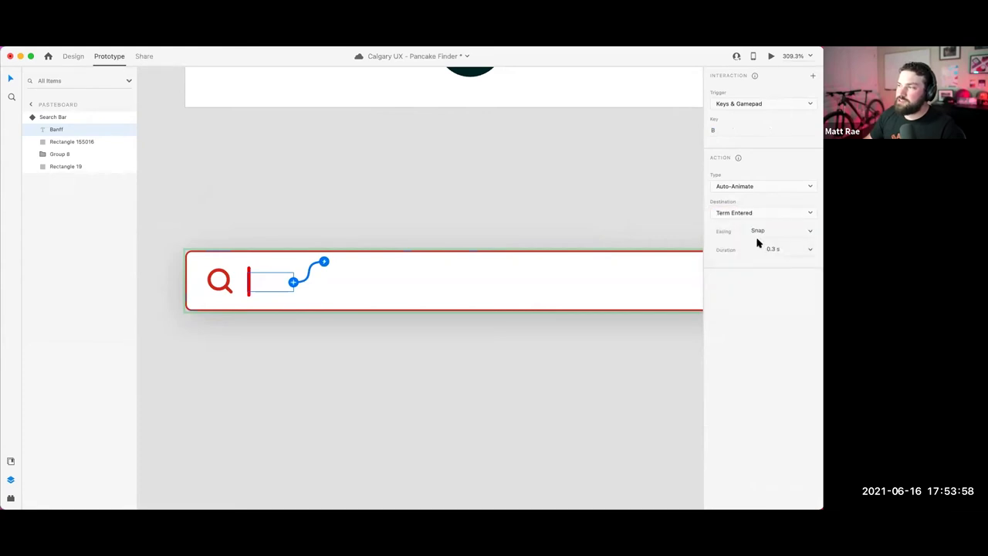
key("Escape")
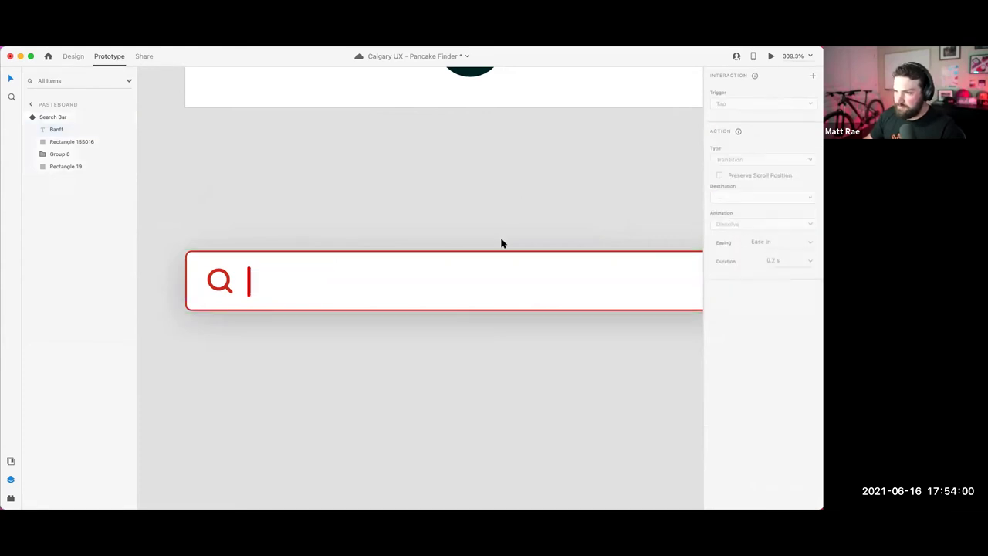
Step: In the Term Entered state, give the cursor rectangle a Keys & Gamepad interaction that auto-animates to the Searching... state
left_click(756, 116)
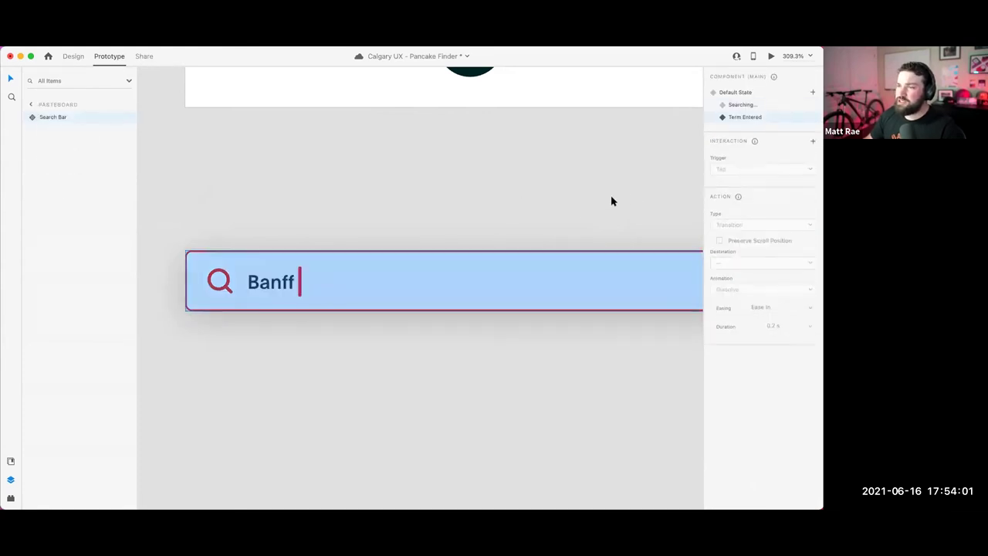
double_click(300, 284)
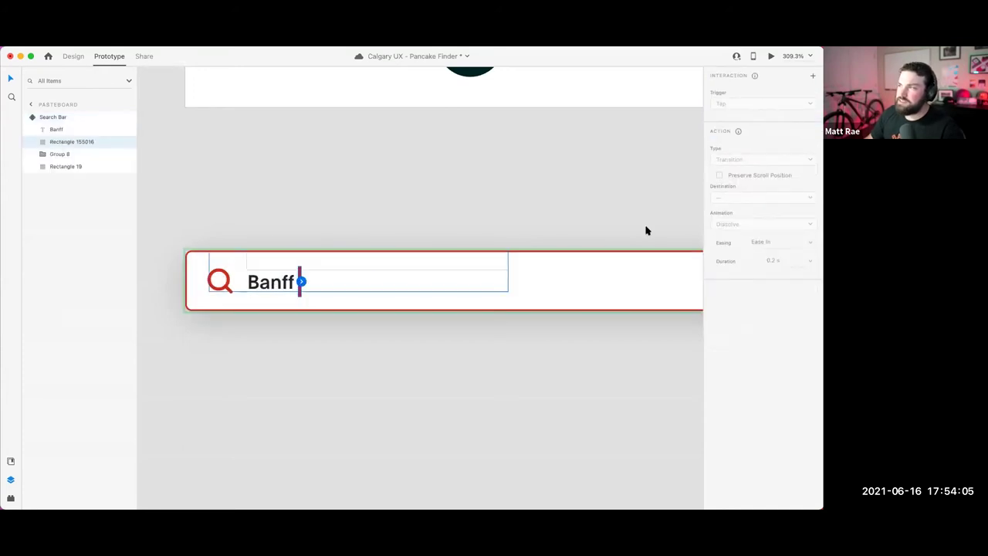
left_click(300, 281)
left_click(753, 134)
key("Return")
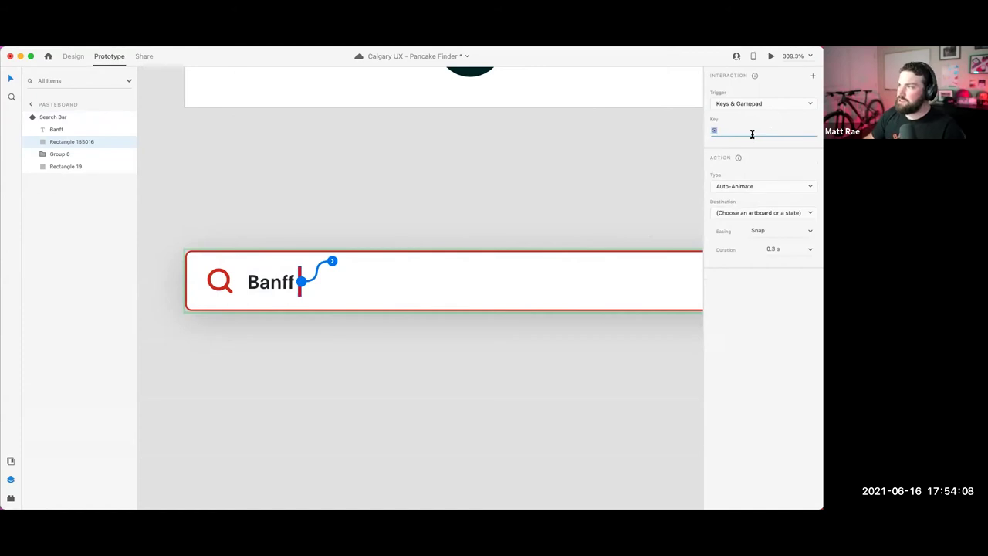
left_click(744, 217)
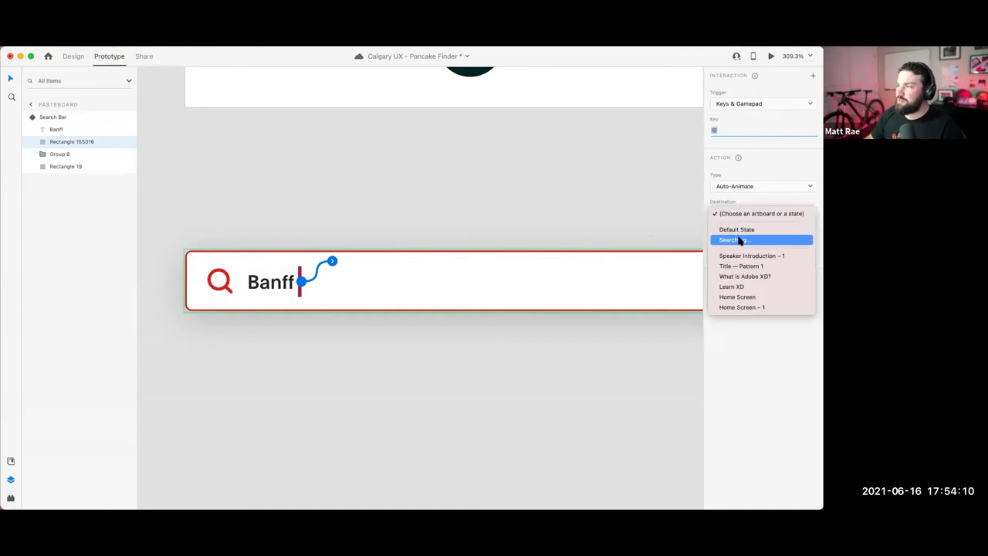
left_click(739, 240)
Step: Switch the main Search Bar component back to its Default State
left_click(501, 203)
left_click(433, 276)
left_click(738, 92)
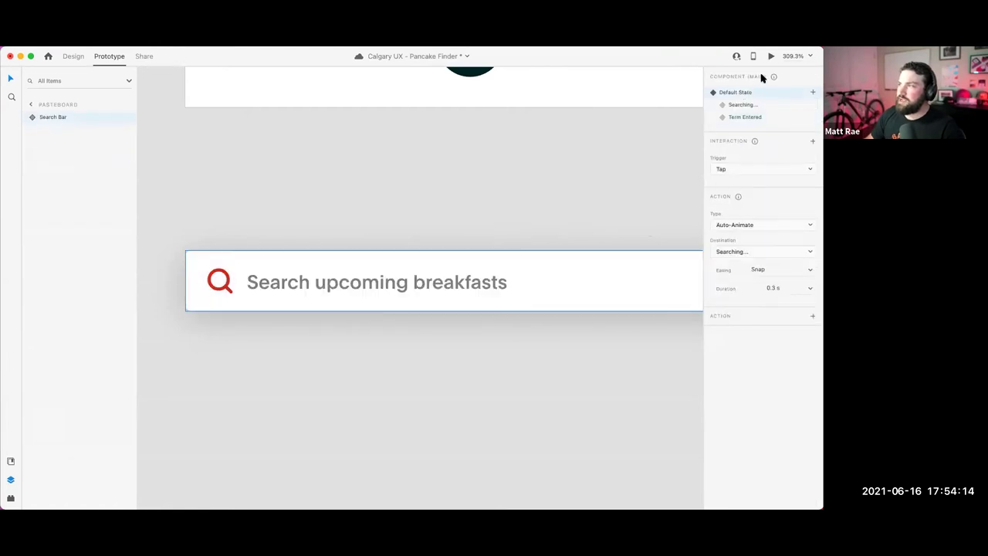
Step: Preview the Home Screen prototype starting from the map section
scroll(466, 204, "down", 10)
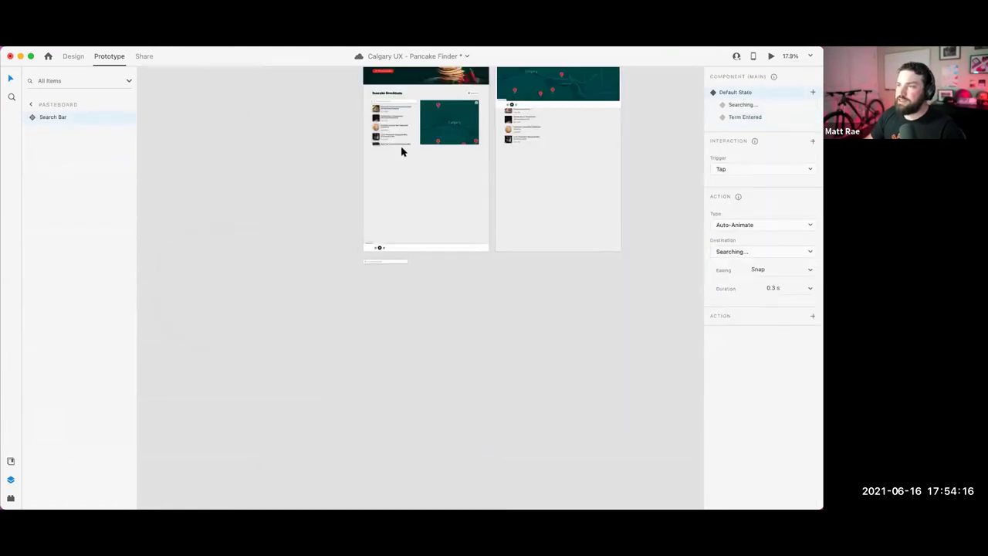
left_click(432, 155)
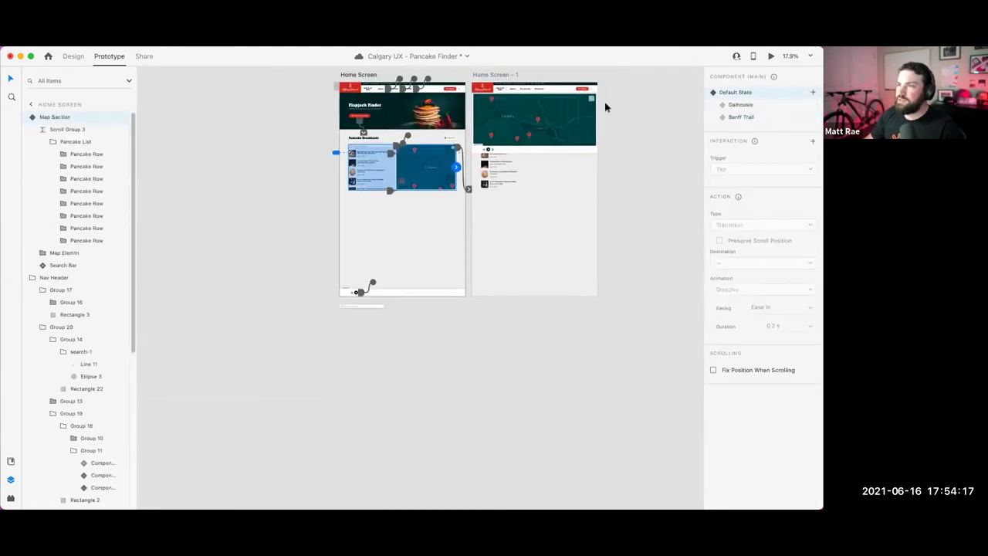
left_click(771, 55)
left_click(206, 272)
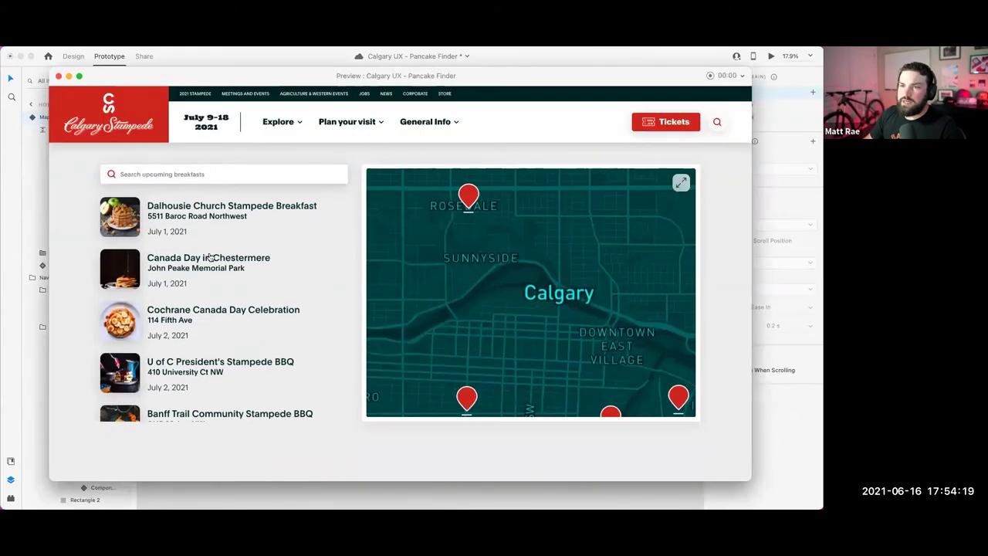
Step: Test the previewed search bar by entering Banff and deleting it again, and close the preview
left_click(189, 171)
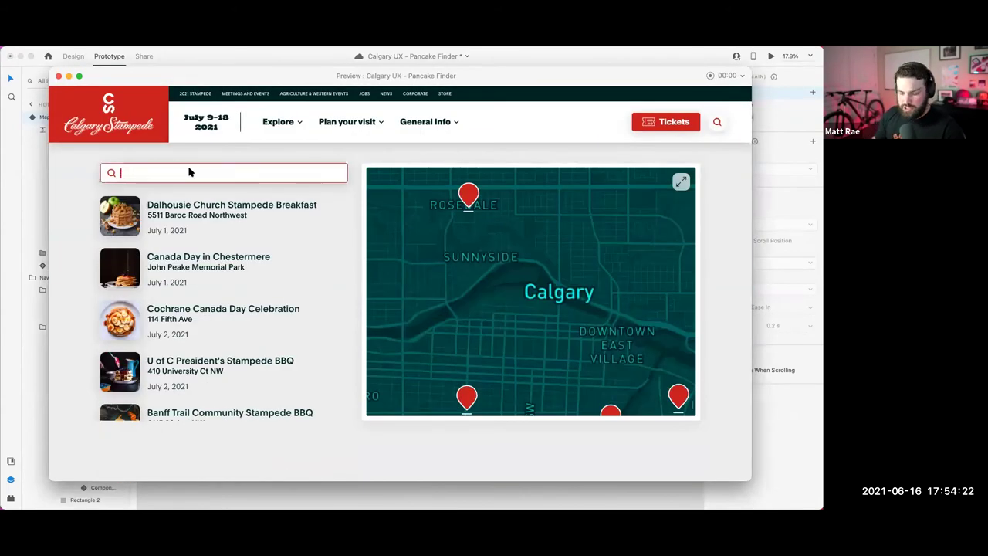
type("Banff")
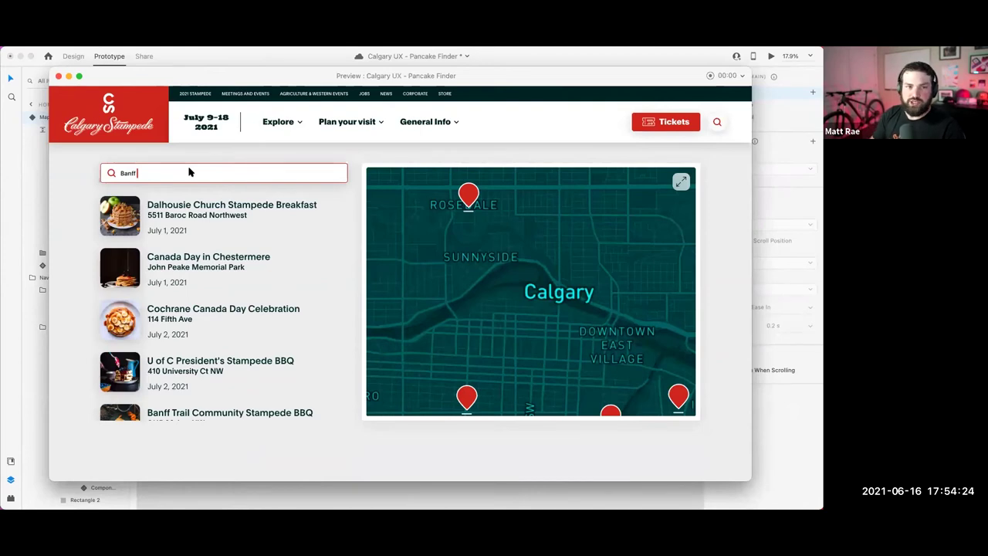
key("BackSpace")
key("BackSpace")
key("BackSpace")
key("BackSpace")
key("BackSpace")
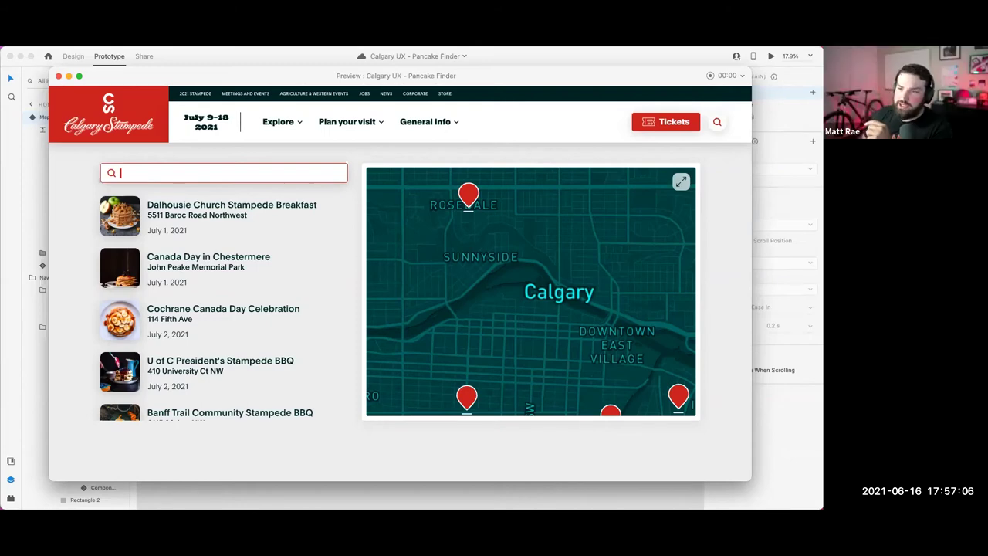
left_click(58, 76)
Step: Move the main Search Bar component onto the pasteboard beside the Home Screen's breakfast list, at about X -547, Y 669
left_click(287, 274)
scroll(321, 102, "up", 5)
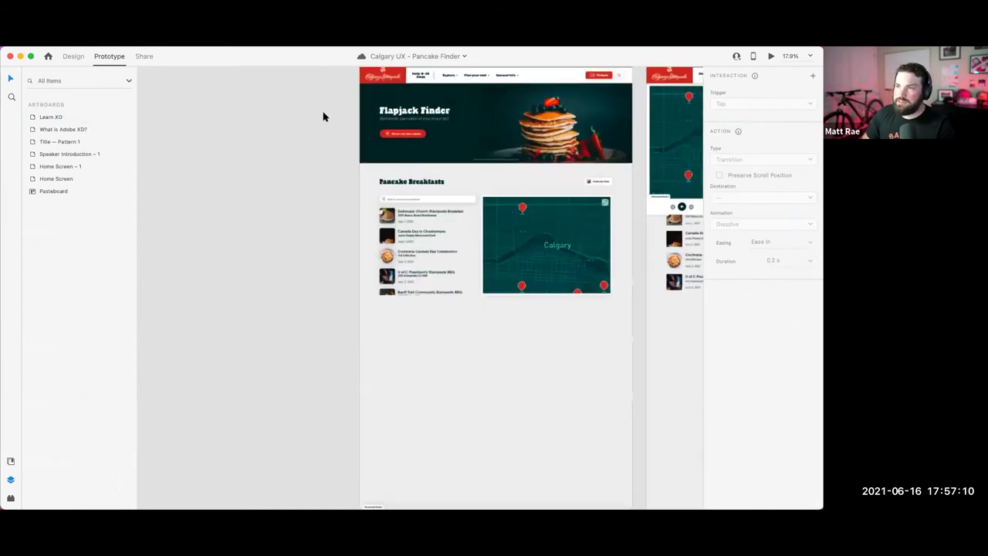
scroll(326, 228, "down", 3)
left_click_drag(364, 417, 317, 198)
scroll(317, 199, "up", 6)
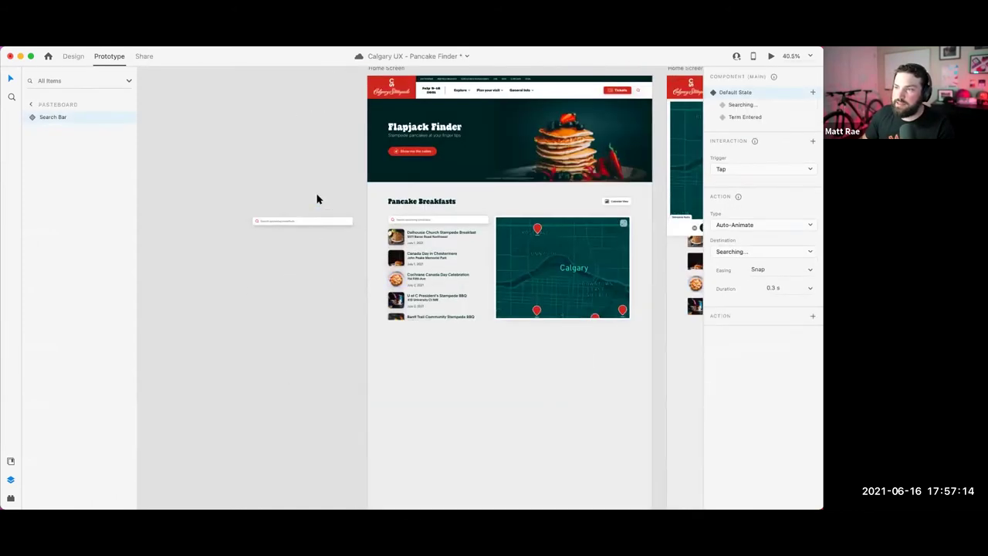
left_click_drag(334, 242, 336, 240)
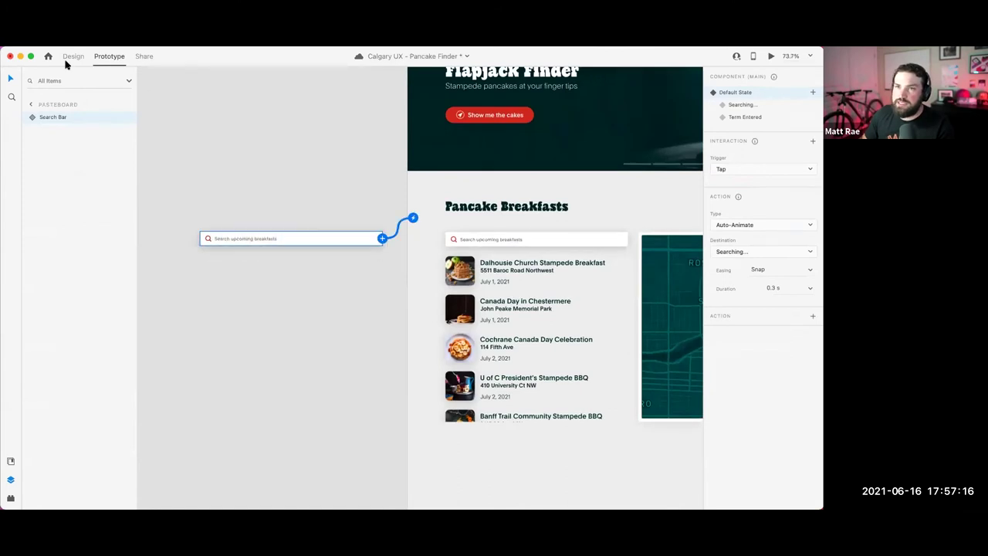
Step: Compare the main Search Bar component and its layers with the search bar instance on the Home Screen in Design mode
left_click(67, 59)
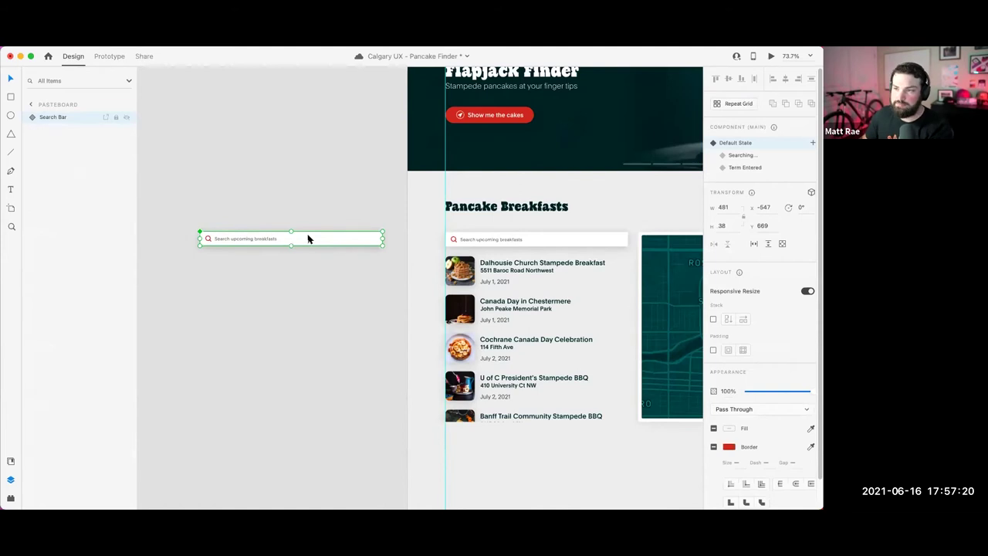
left_click(527, 240)
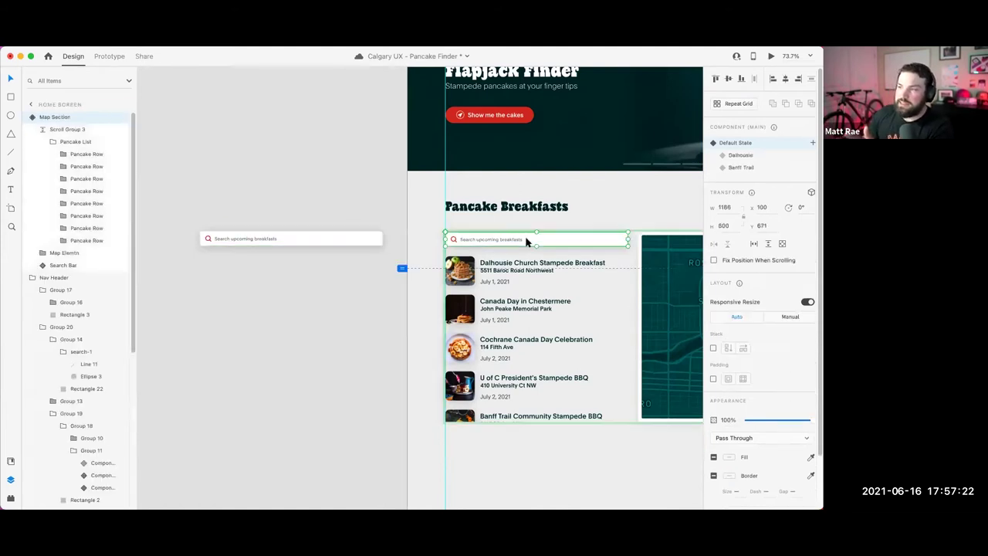
left_click(298, 240)
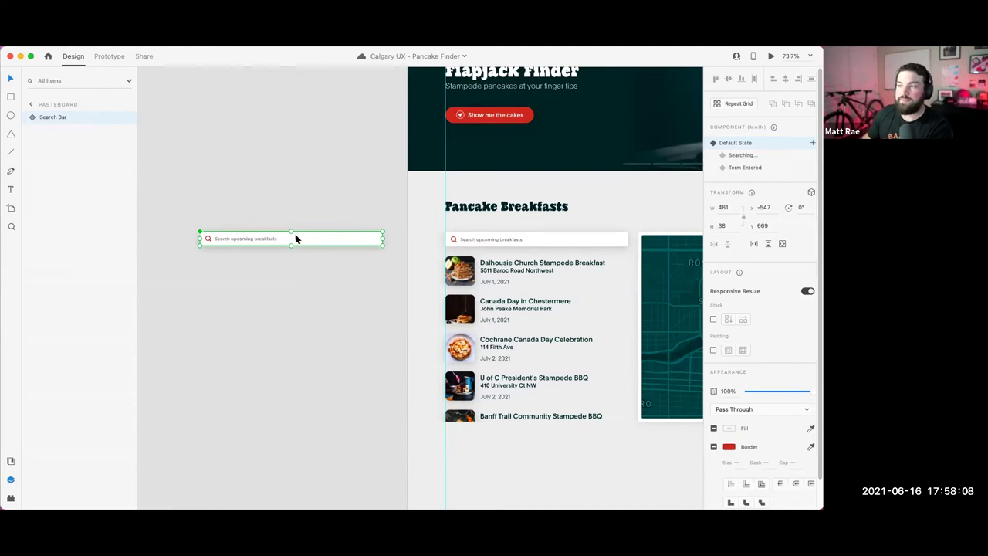
left_click(534, 240)
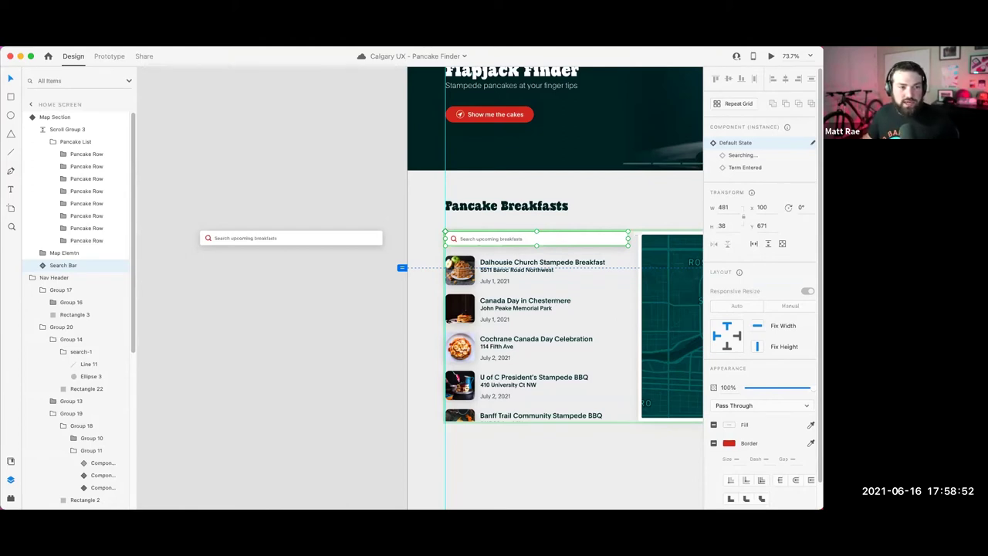
left_click(337, 321)
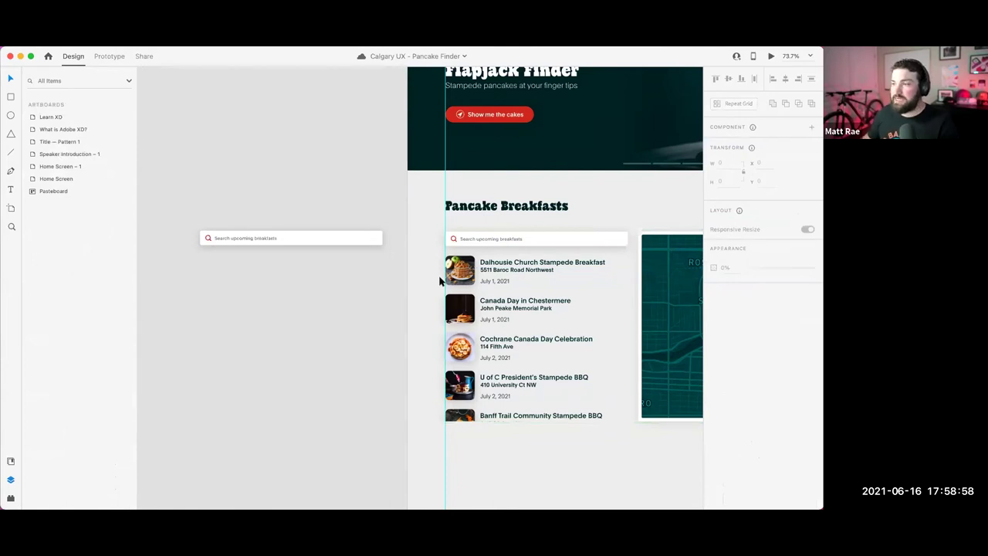
double_click(279, 238)
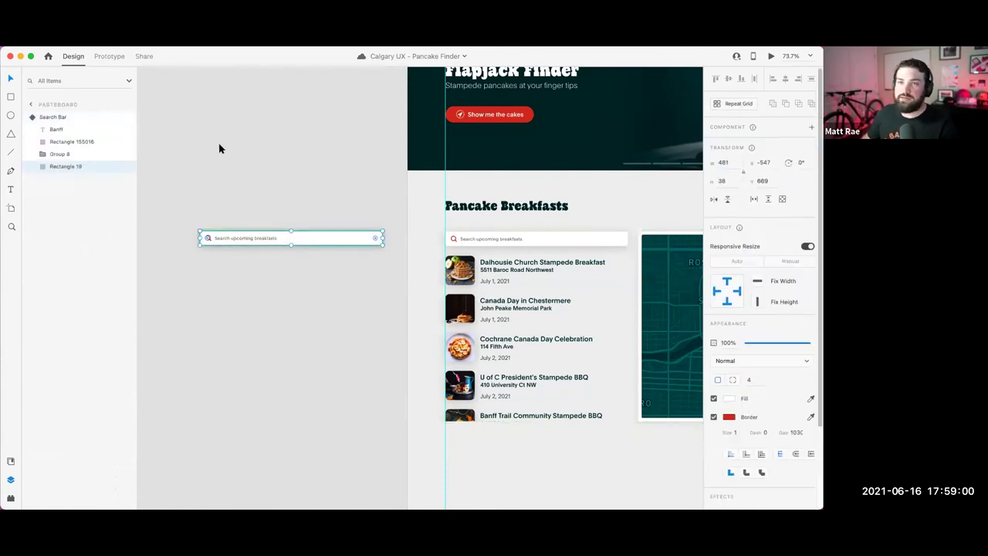
left_click(218, 147)
Step: Add a Tap interaction to the main Search Bar's Searching... state that auto-animates to the Default State
left_click(254, 236)
left_click(109, 55)
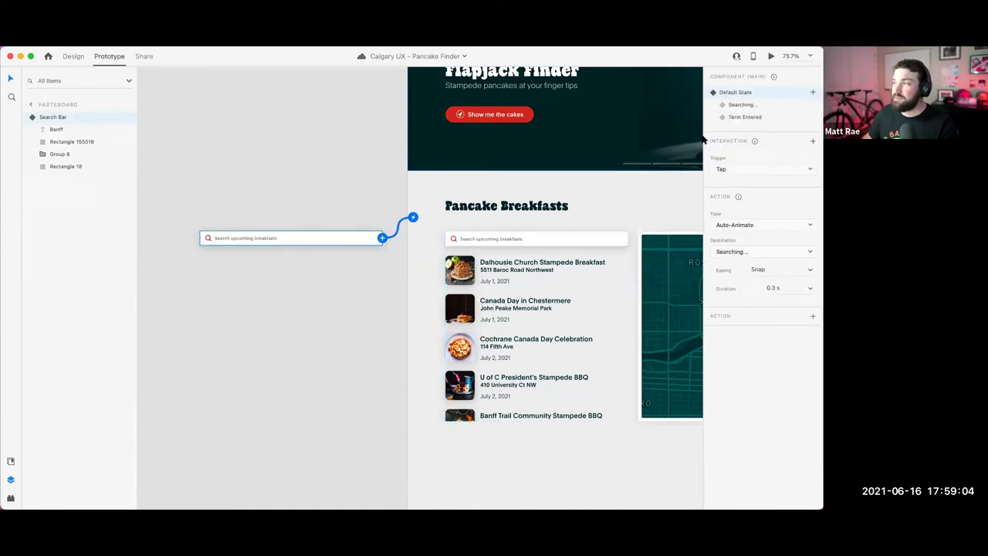
left_click(743, 105)
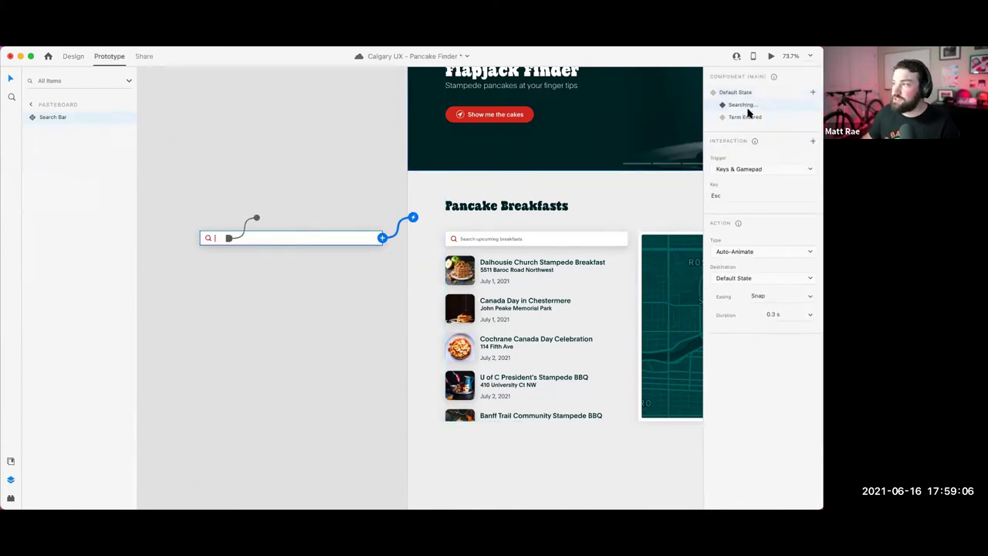
left_click(812, 141)
left_click(745, 206)
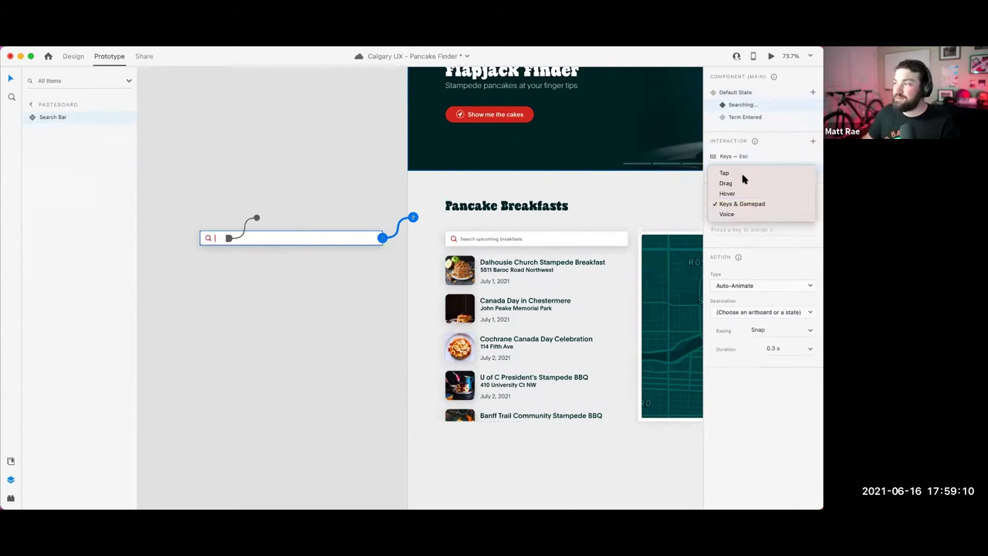
left_click(743, 174)
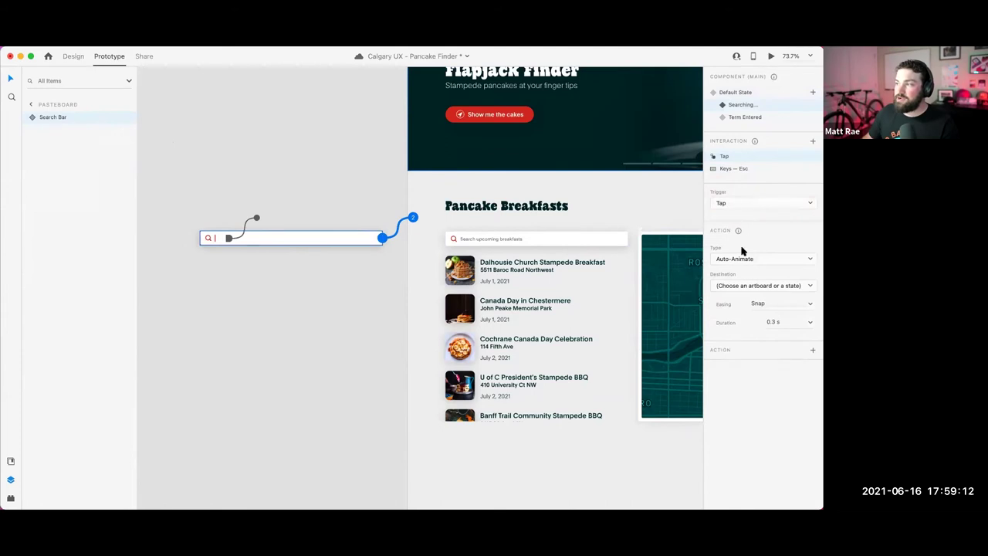
left_click(747, 286)
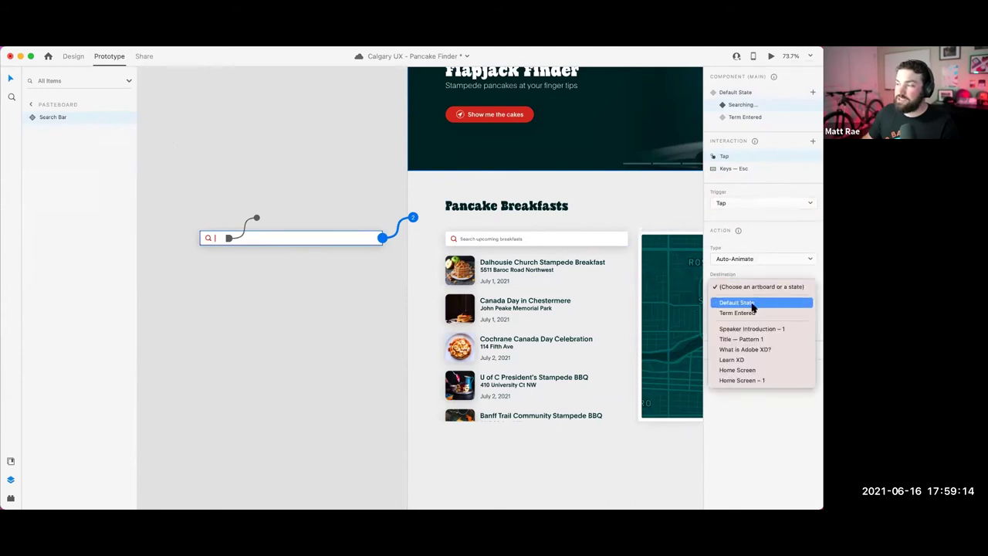
left_click(752, 302)
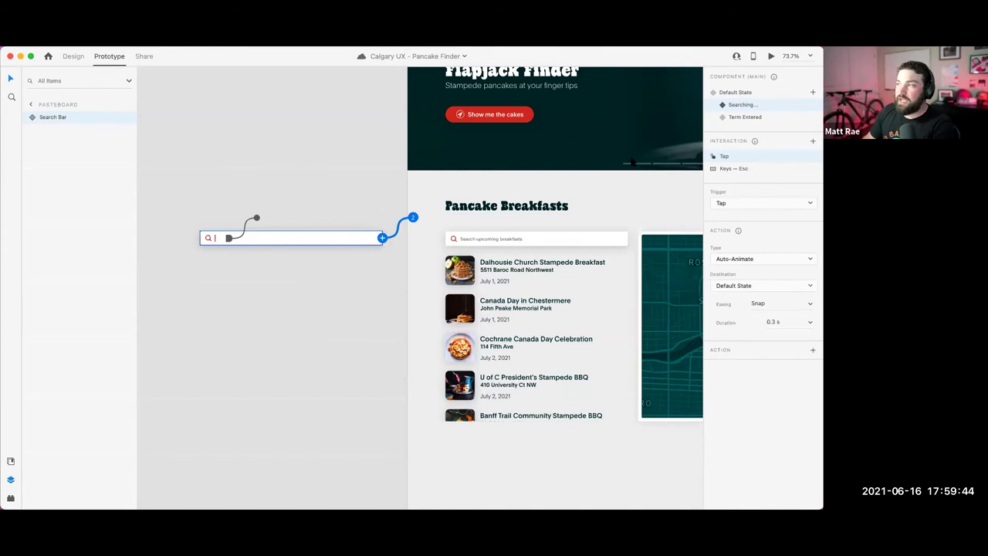
Step: Add a Voice interaction with the command "Pancakes!!" to the Searching... state and save the document
left_click(812, 141)
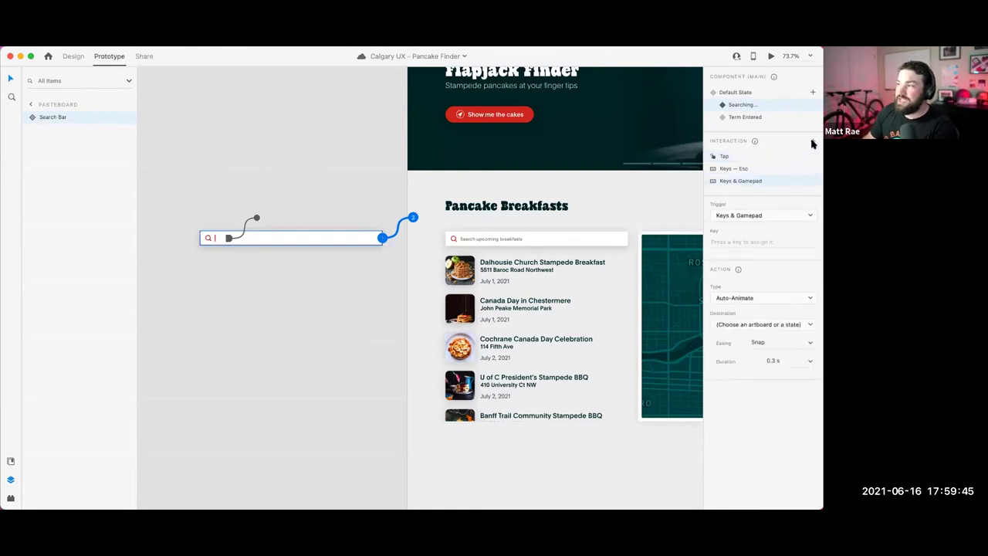
left_click(749, 214)
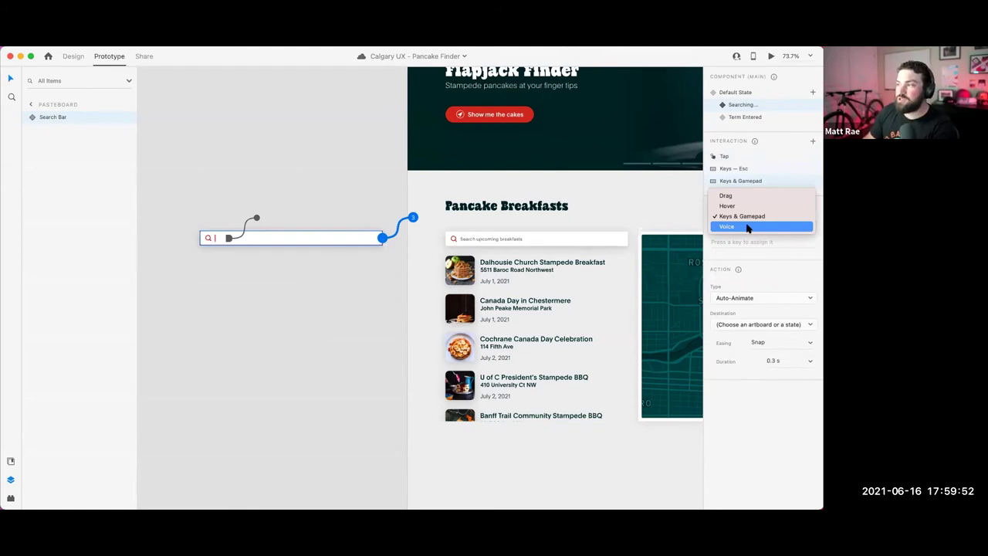
left_click(747, 227)
type("Pancakes!!")
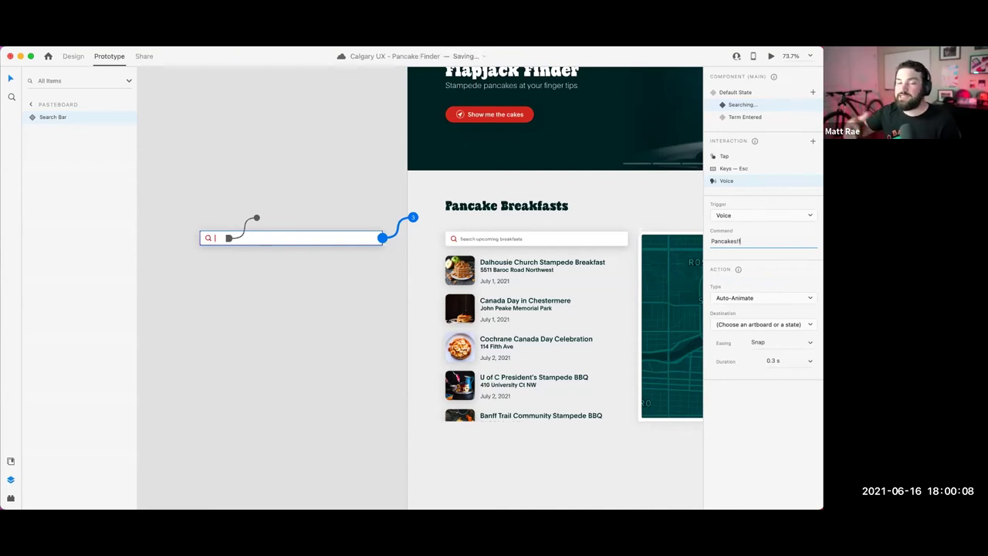
left_click(318, 185)
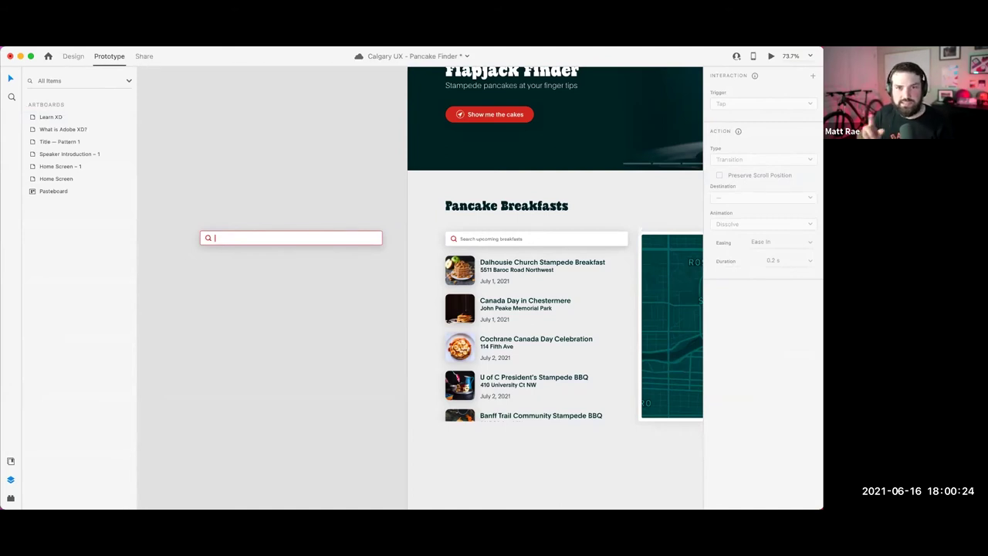
key("super+s")
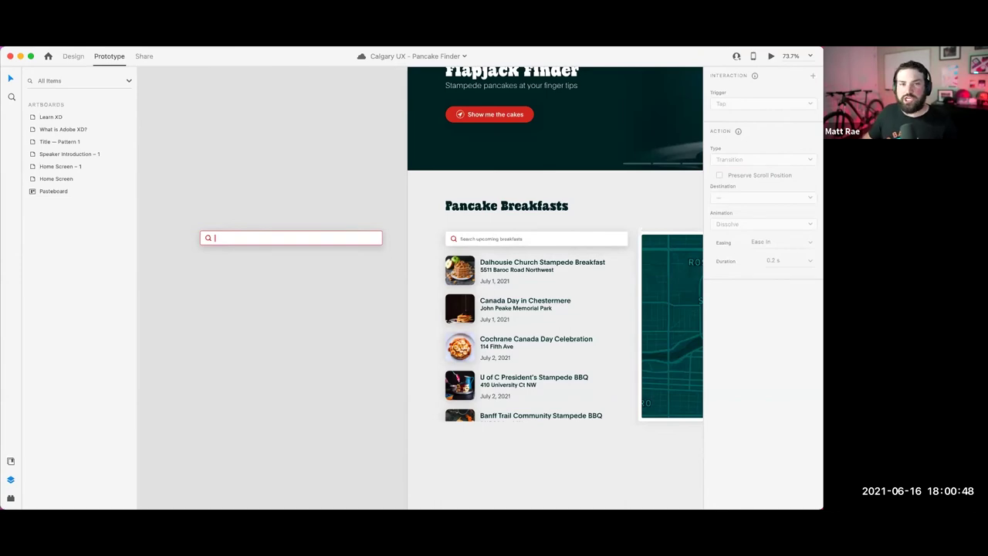
Step: Set the border of the search icon's circle in the Home Screen's Search Bar instance to blue #2C2CC5
left_click(484, 244)
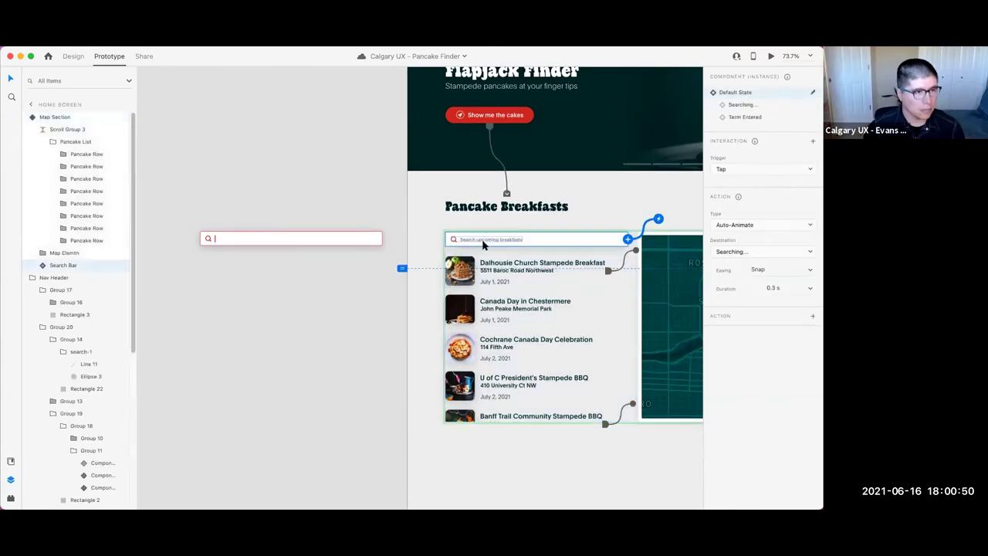
left_click(73, 55)
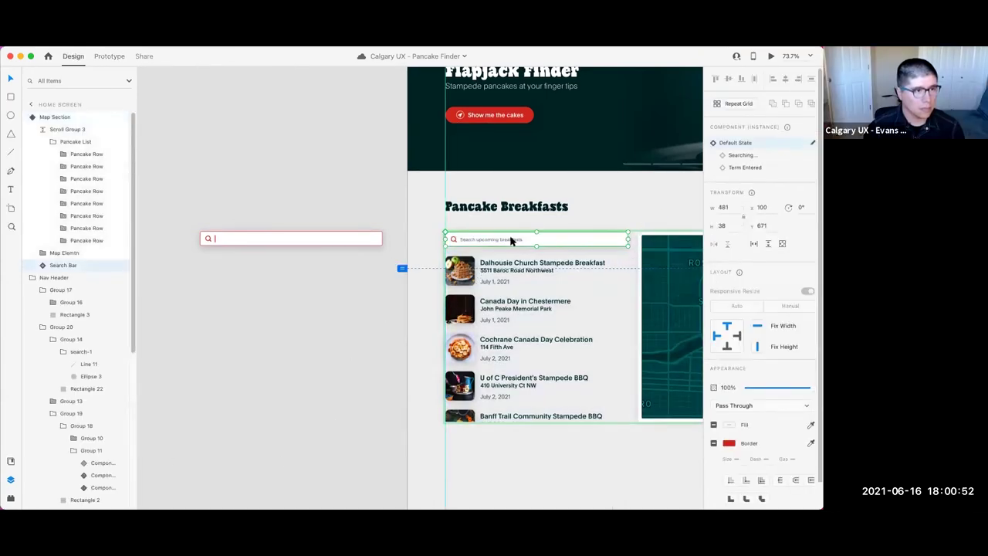
scroll(514, 247, "up", 5)
double_click(514, 245)
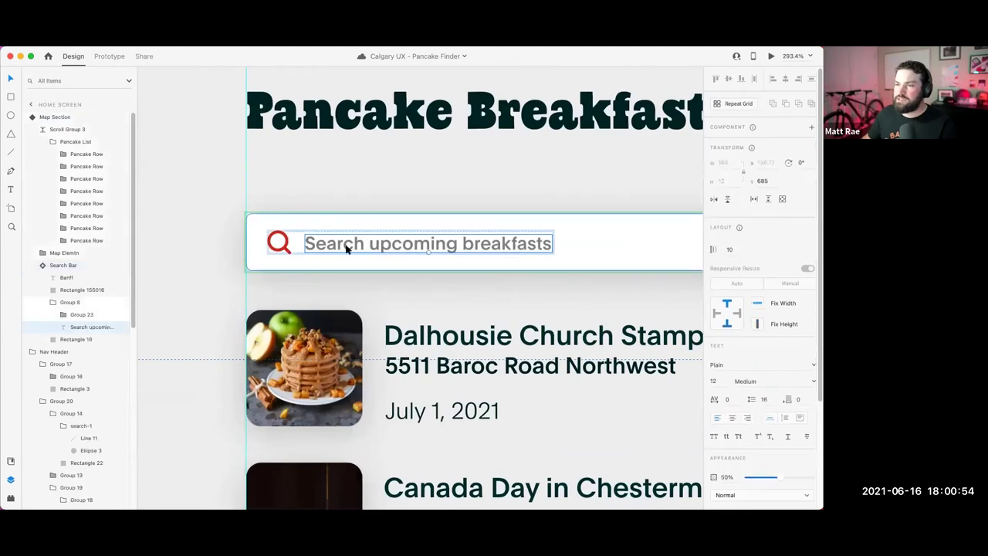
left_click(279, 241)
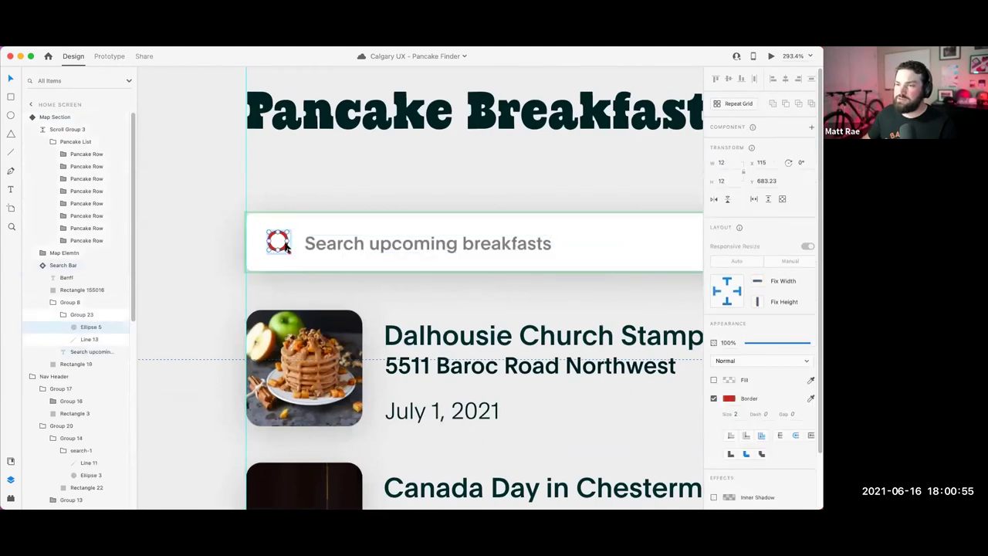
left_click(729, 399)
type("#2C2CC5")
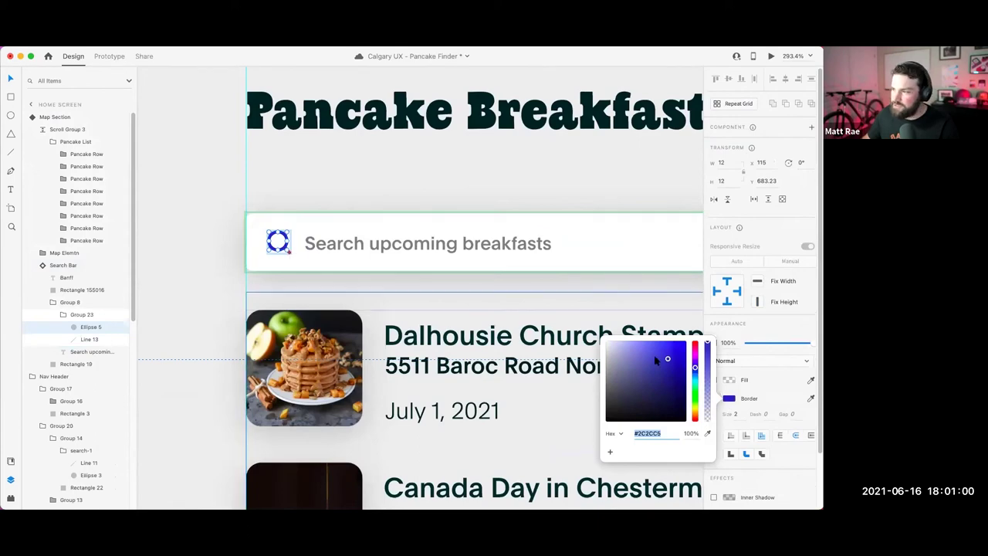
left_click(445, 189)
scroll(494, 228, "down", 10)
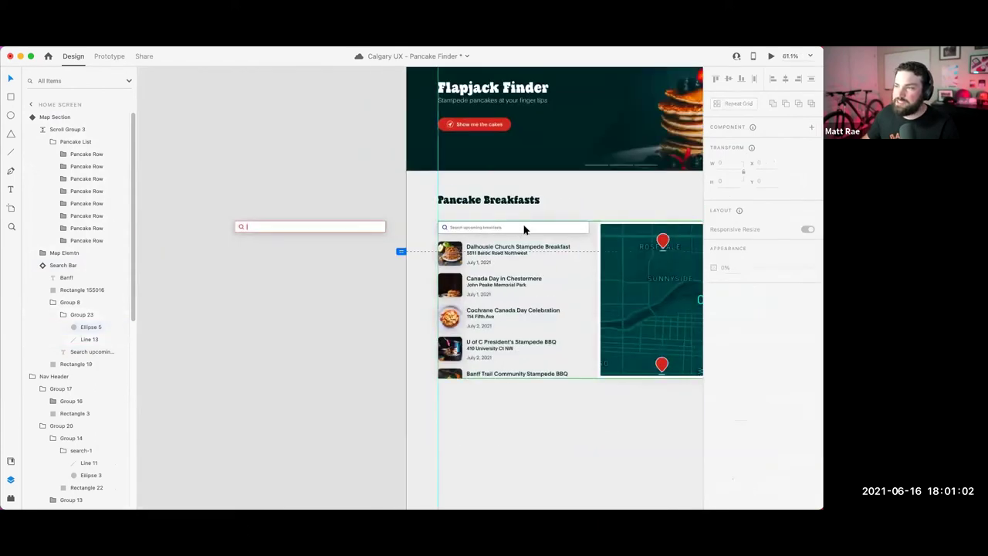
Step: Switch the main Search Bar component on the pasteboard to its Default State
left_click(518, 228)
left_click(352, 227)
left_click(760, 142)
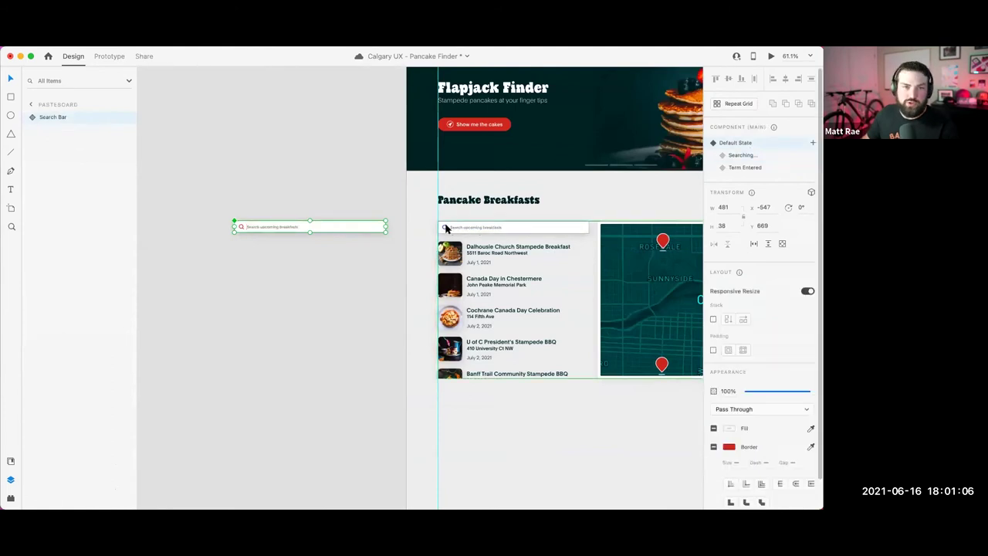
scroll(446, 228, "up", 5)
scroll(301, 301, "up", 2)
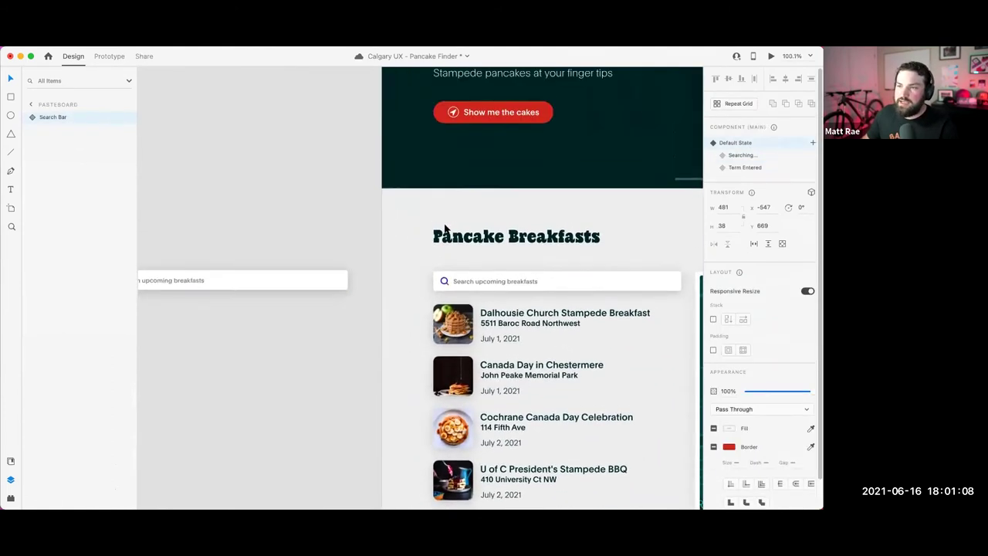
scroll(301, 301, "left", 3)
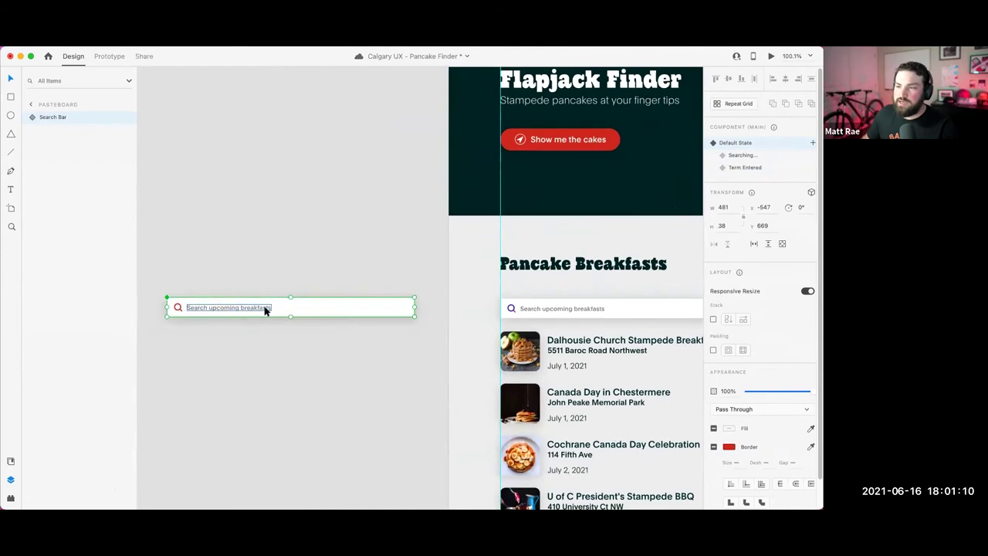
Step: Move the main component's placeholder text to the far end of the search bar, and undo the move
double_click(244, 310)
left_click_drag(179, 306, 322, 307)
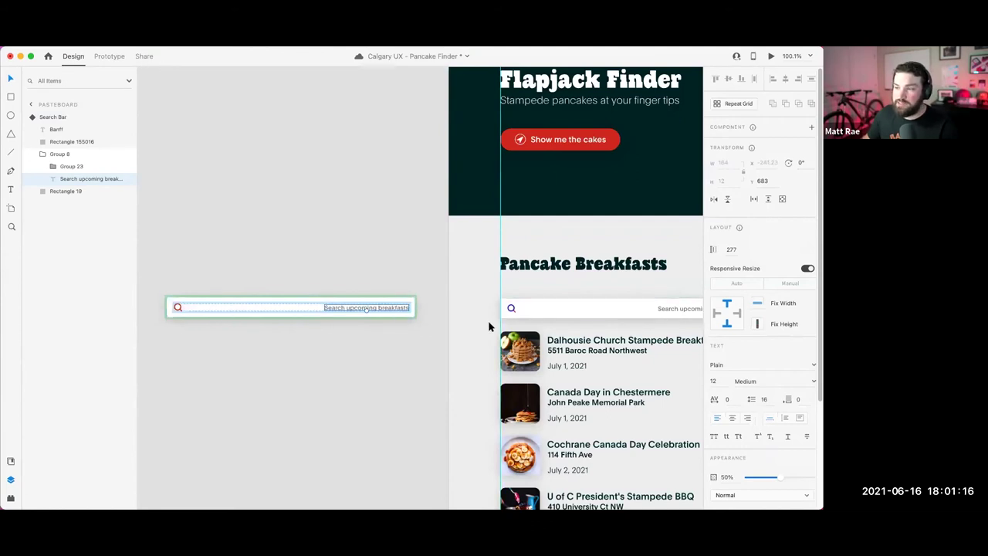
key("super+z")
Step: Recolour the border of the search icon's circle in the main Search Bar component to green
double_click(174, 308)
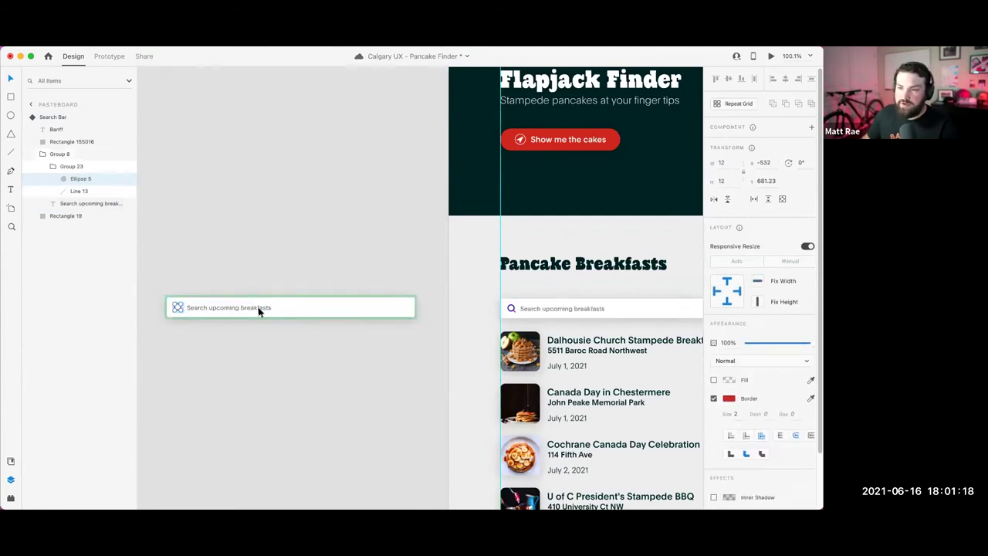
left_click(729, 399)
left_click(693, 402)
left_click(341, 243)
left_click(385, 256)
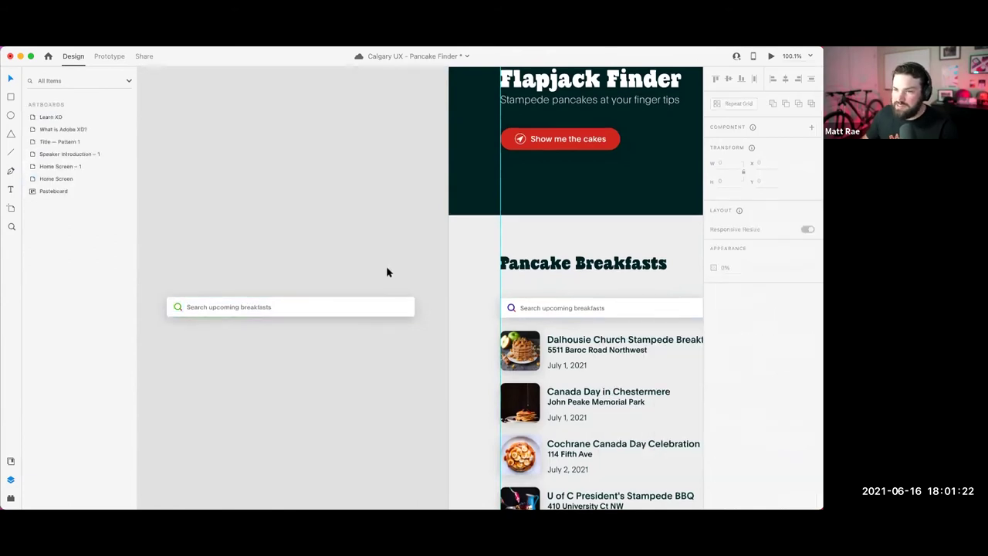
Step: Reset the Home Screen's Search Bar instance to its main state
scroll(395, 257, "down", 2)
scroll(395, 257, "right", 1)
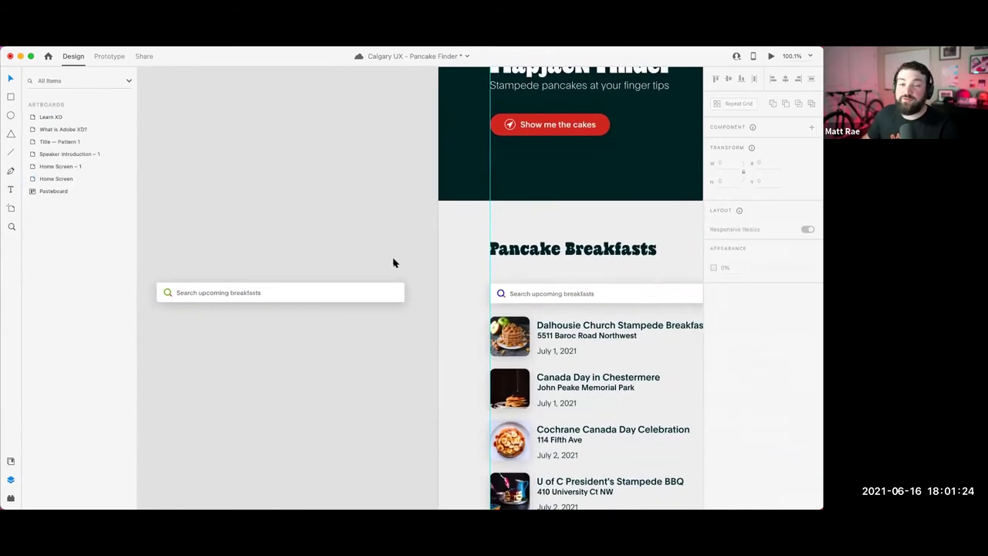
left_click(522, 294)
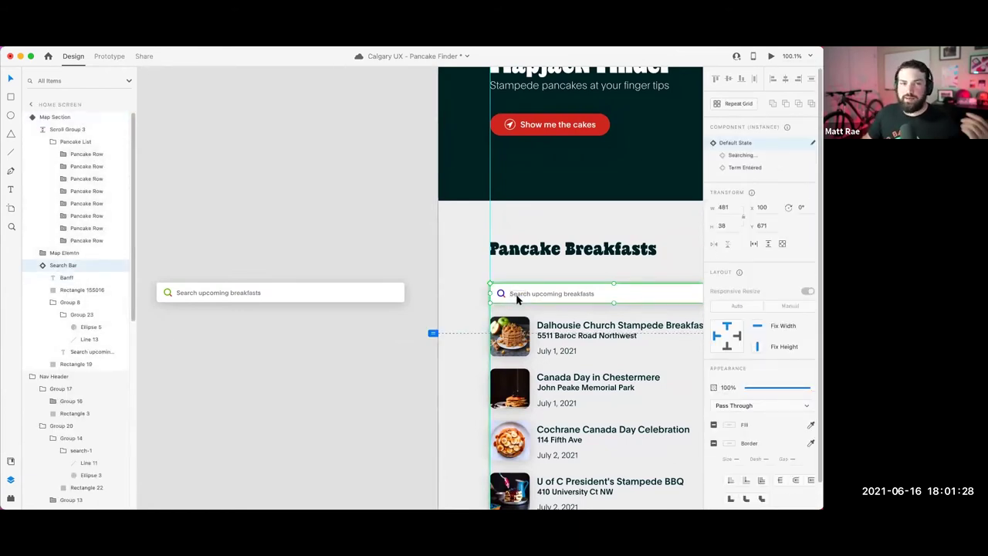
right_click(538, 293)
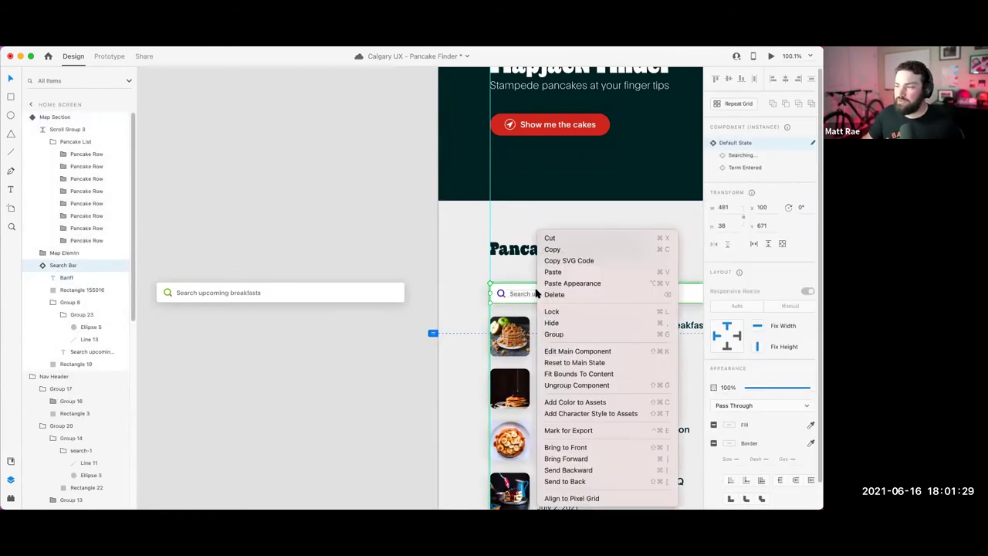
left_click(571, 362)
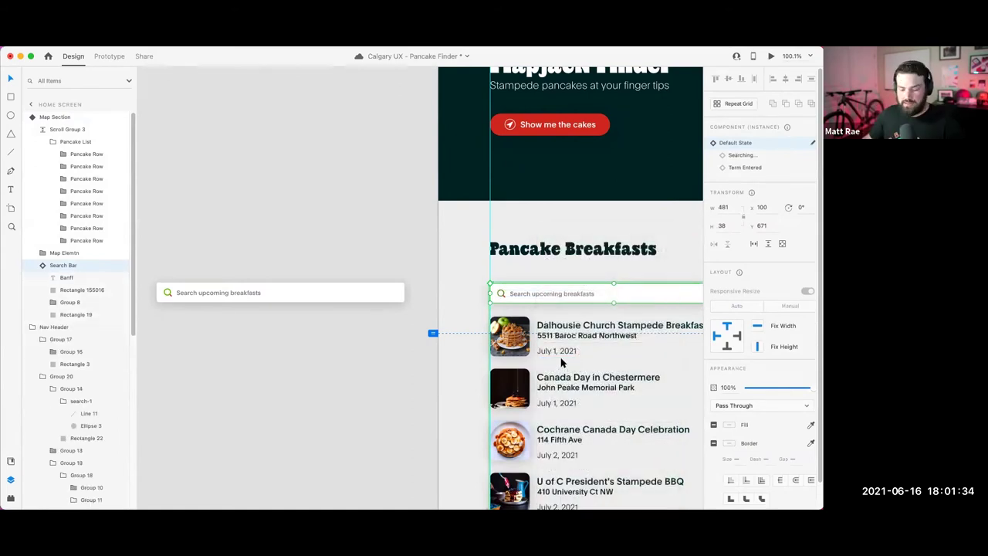
Step: Recolour the border of the main Search Bar's icon circle with the red sampled from the "Show me the cakes" button
double_click(167, 293)
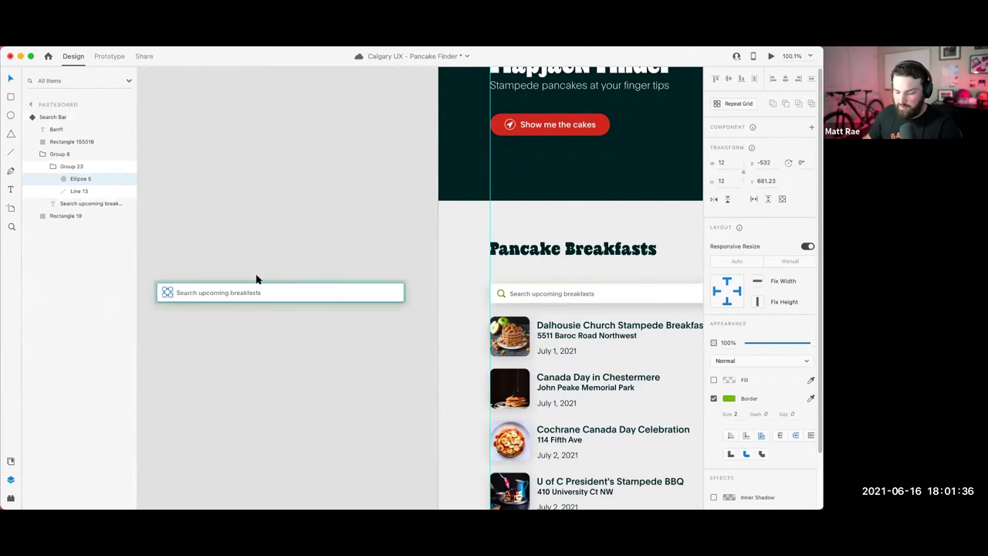
key("i")
left_click(558, 135)
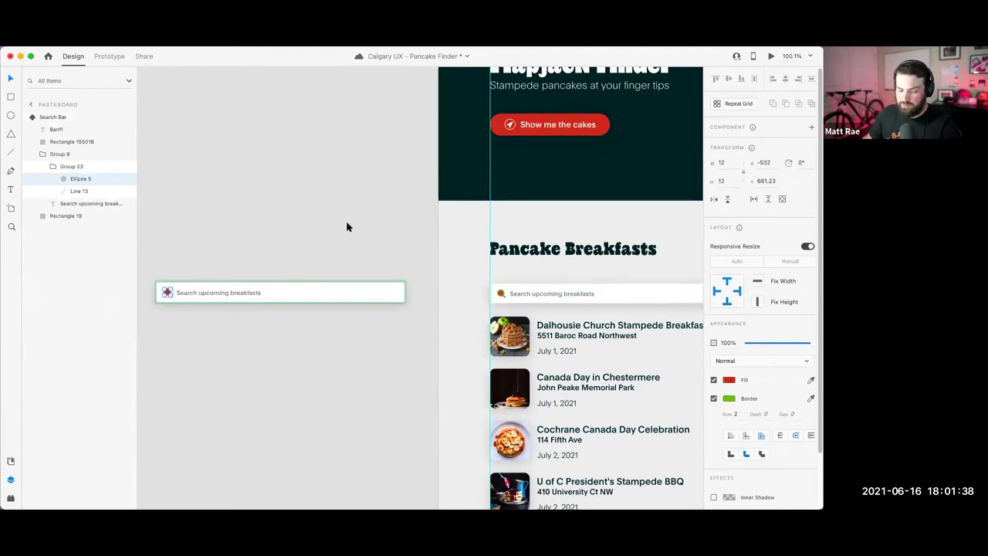
key("i")
left_click(577, 135)
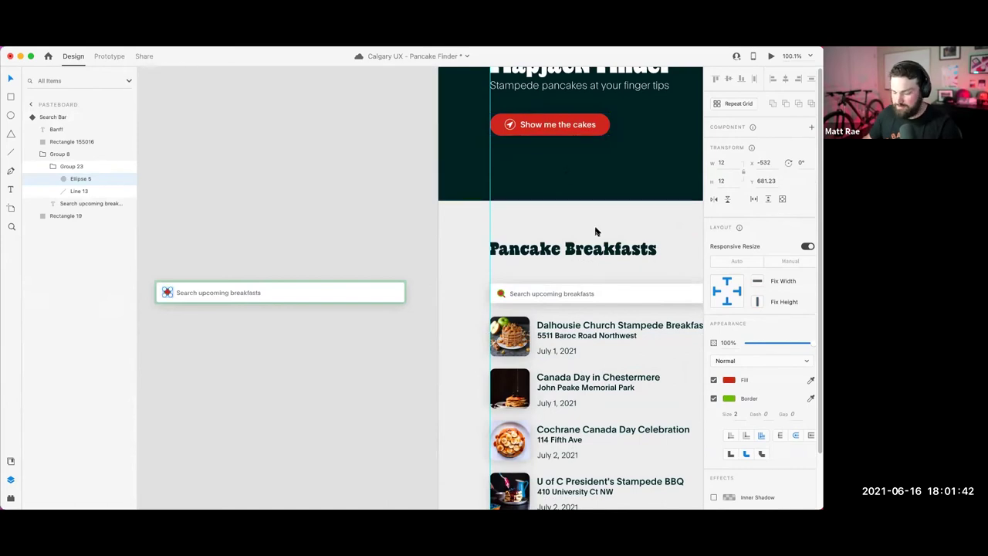
left_click(810, 398)
left_click(588, 134)
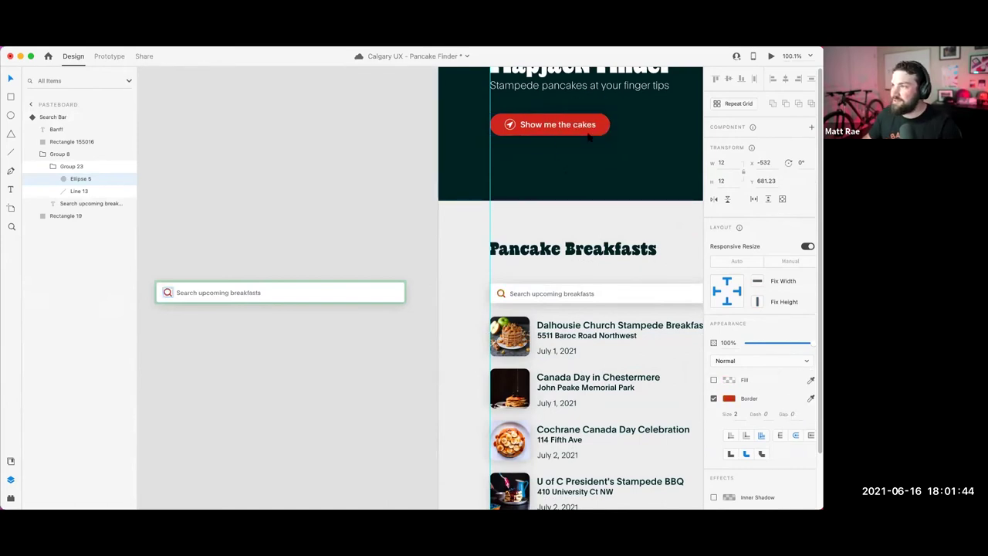
left_click(293, 253)
left_click(309, 285)
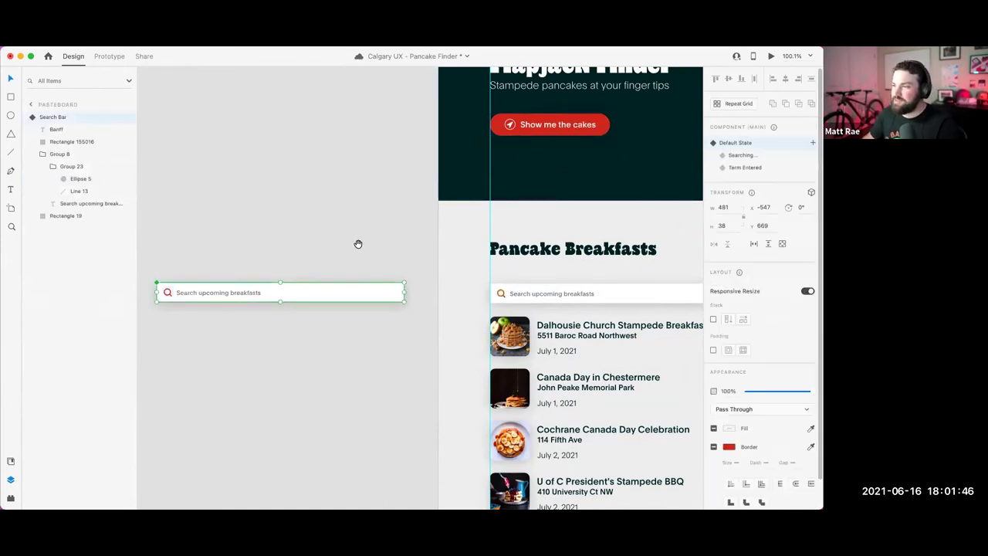
scroll(352, 234, "down", 1)
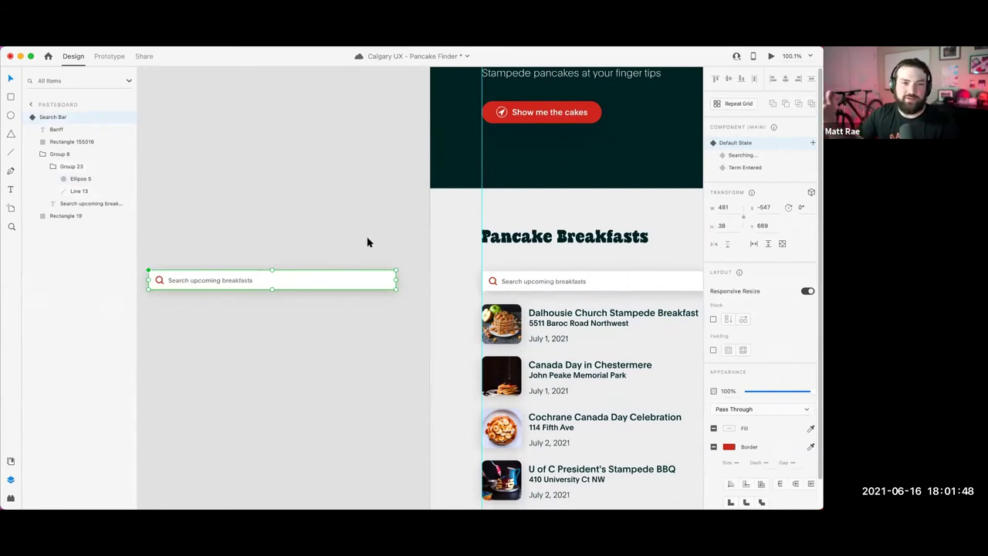
left_click(349, 220)
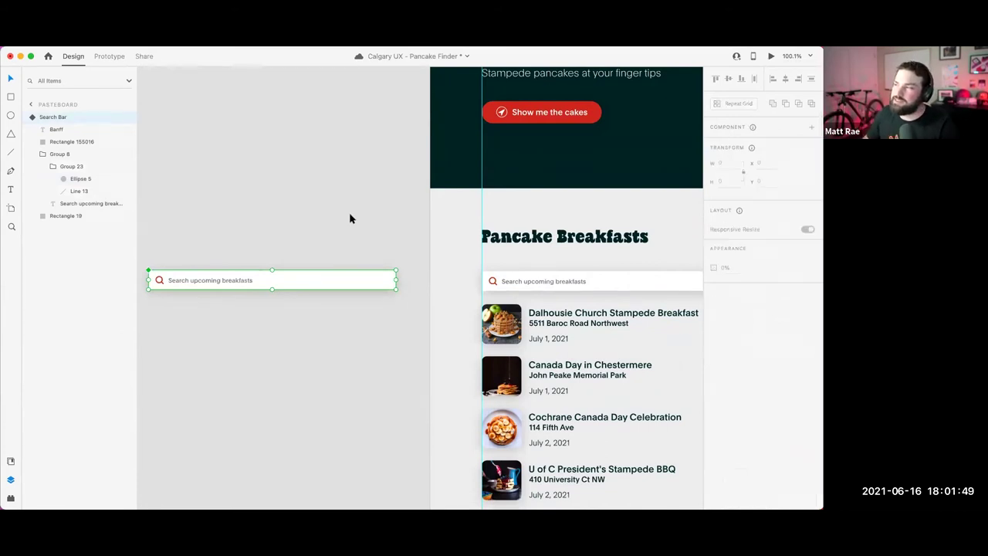
left_click(274, 282)
scroll(287, 252, "down", 5)
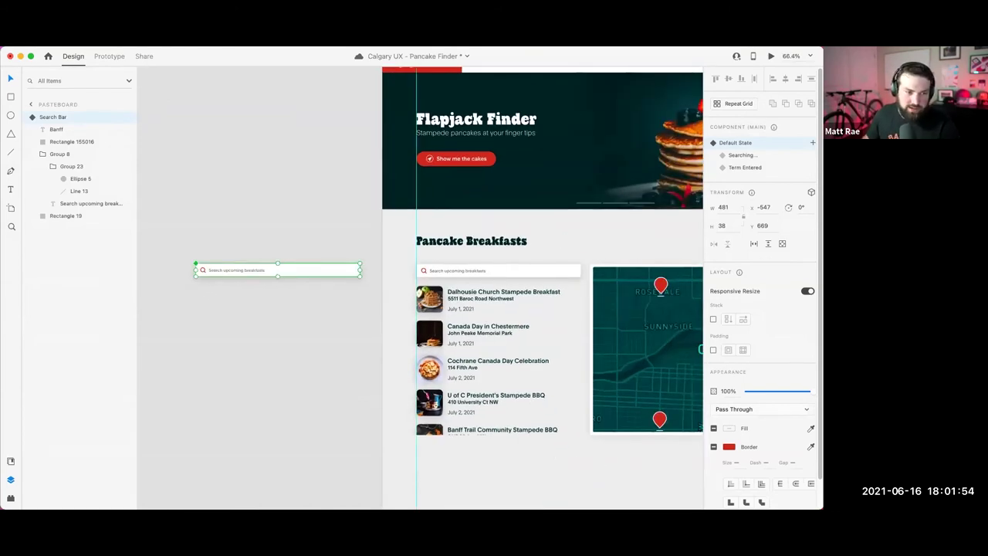
left_click(321, 229)
scroll(321, 229, "down", 5)
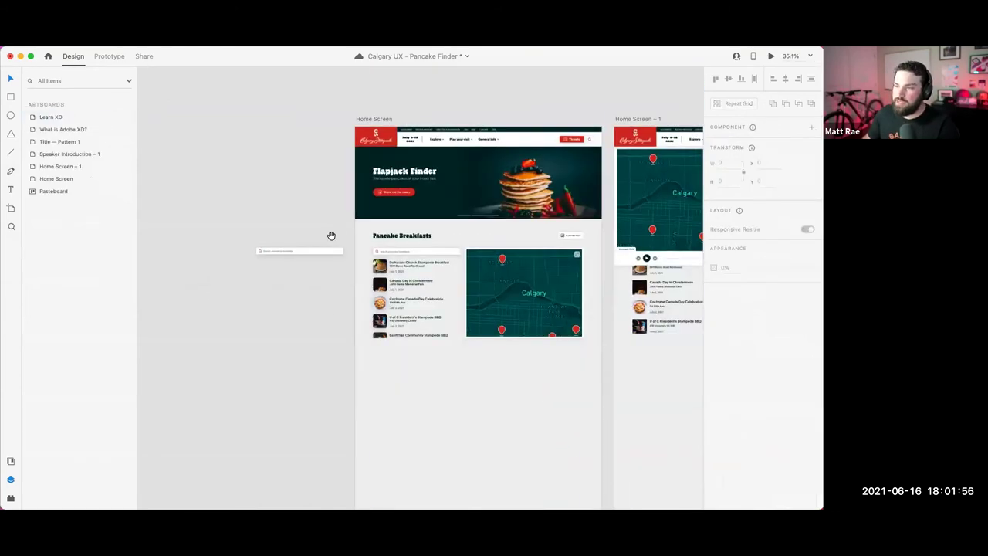
left_click_drag(251, 220, 213, 255)
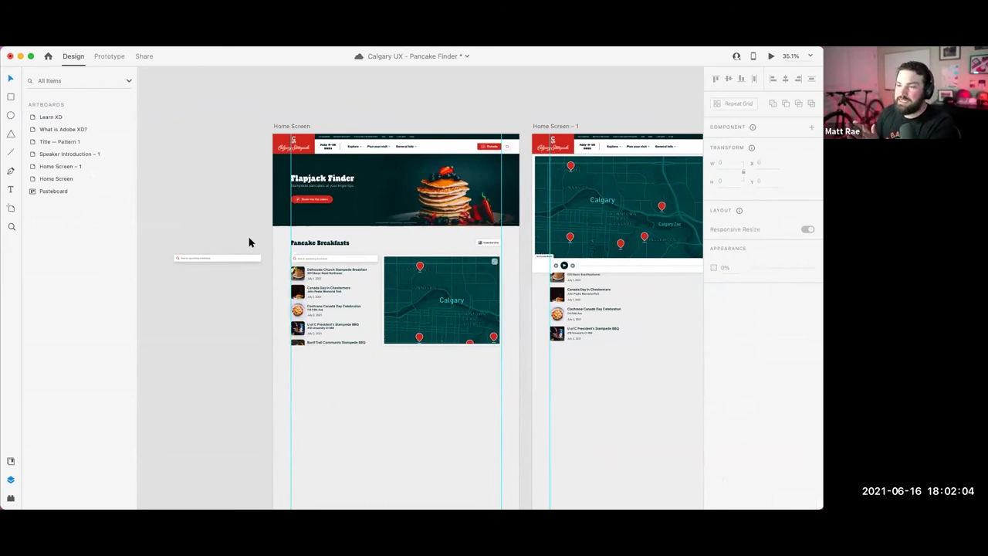
Step: Move the Stampede Player from the foot of the Home Screen up over the breakfast list, to Y 665
left_click(291, 127)
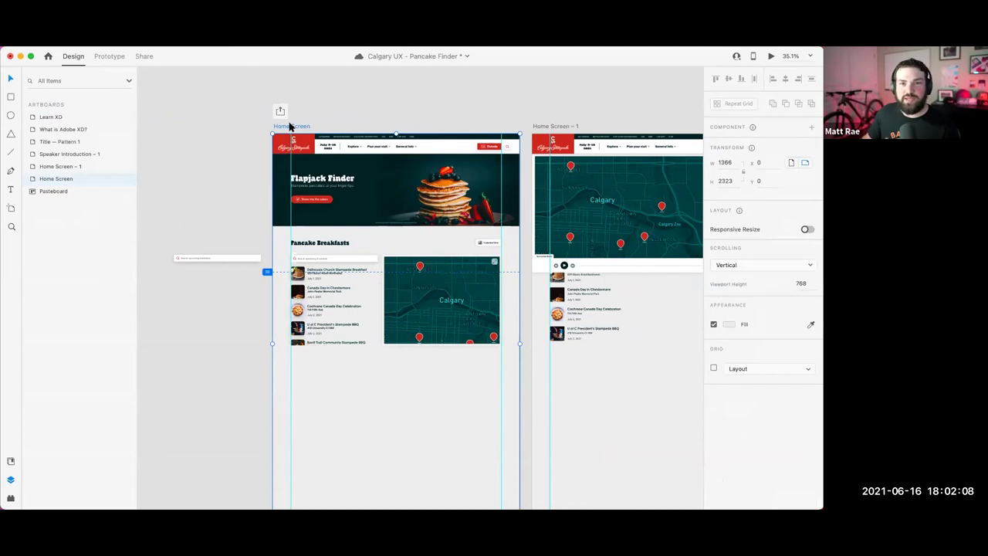
scroll(392, 337, "down", 5)
scroll(392, 337, "up", 4)
scroll(325, 426, "down", 2)
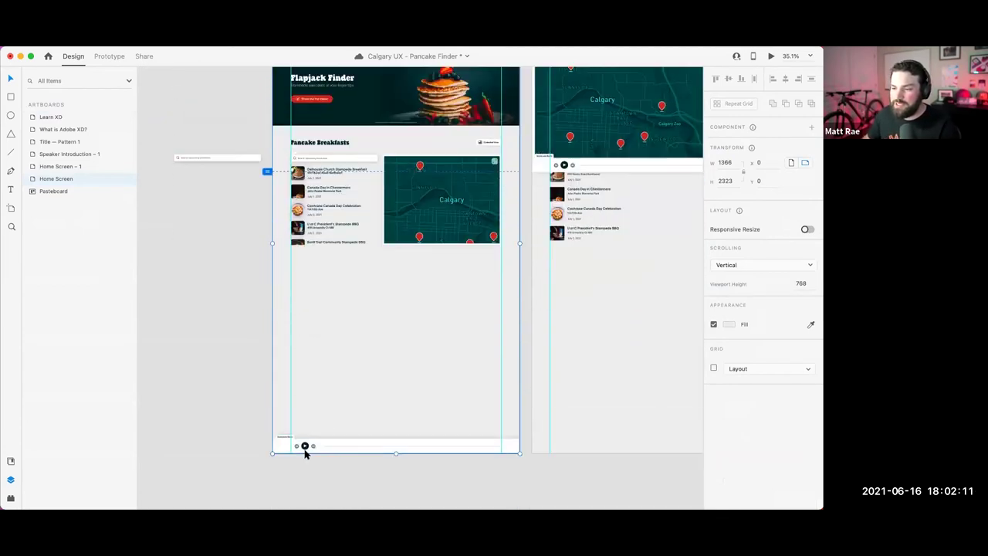
left_click(346, 443)
left_click_drag(346, 440, 375, 200)
scroll(374, 200, "up", 3)
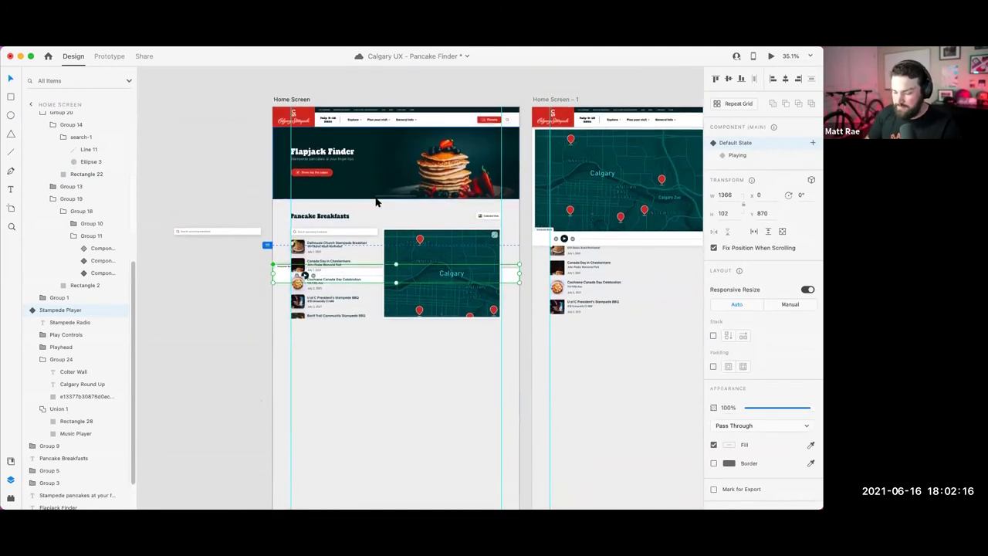
left_click(360, 123)
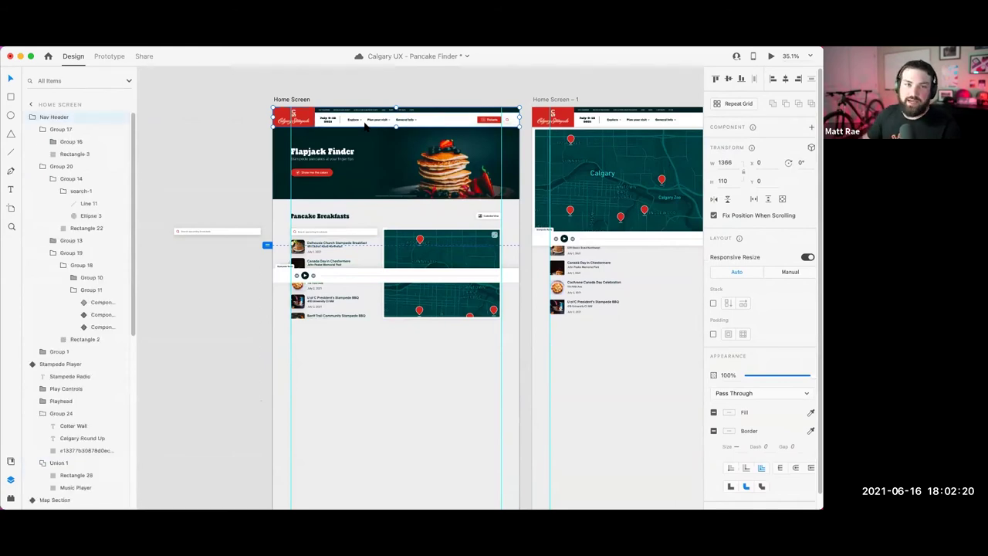
left_click_drag(357, 274, 363, 241)
scroll(349, 124, "up", 5)
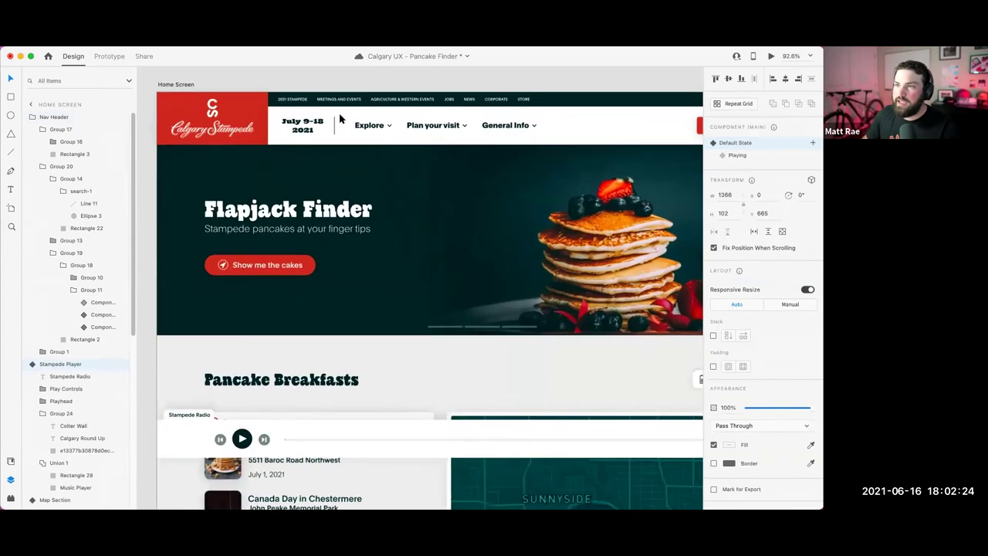
Step: Collapse the Nav Header, Stampede Player and Map Section layers of the Home Screen and select the Stampede Player
left_click(349, 126)
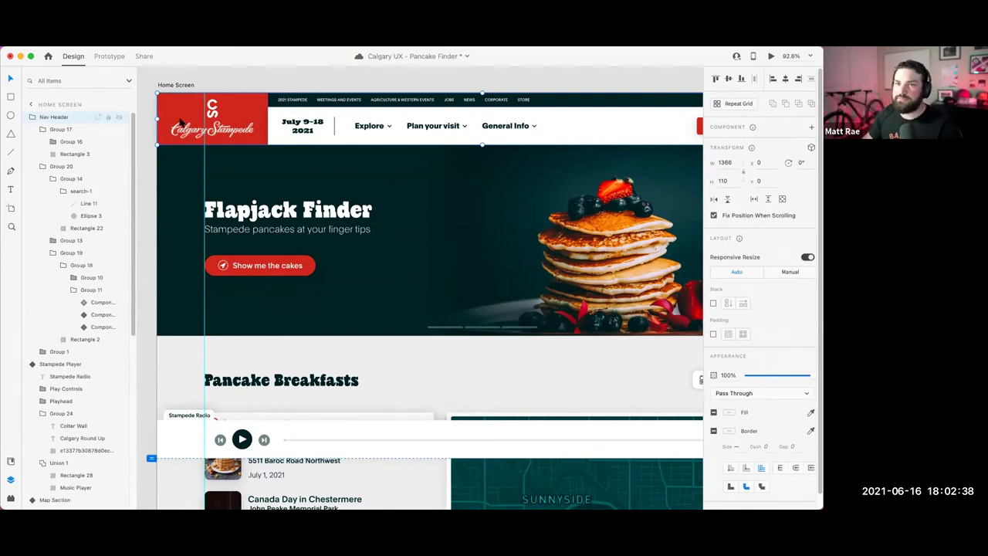
left_click(29, 118)
left_click(32, 129)
left_click(32, 152)
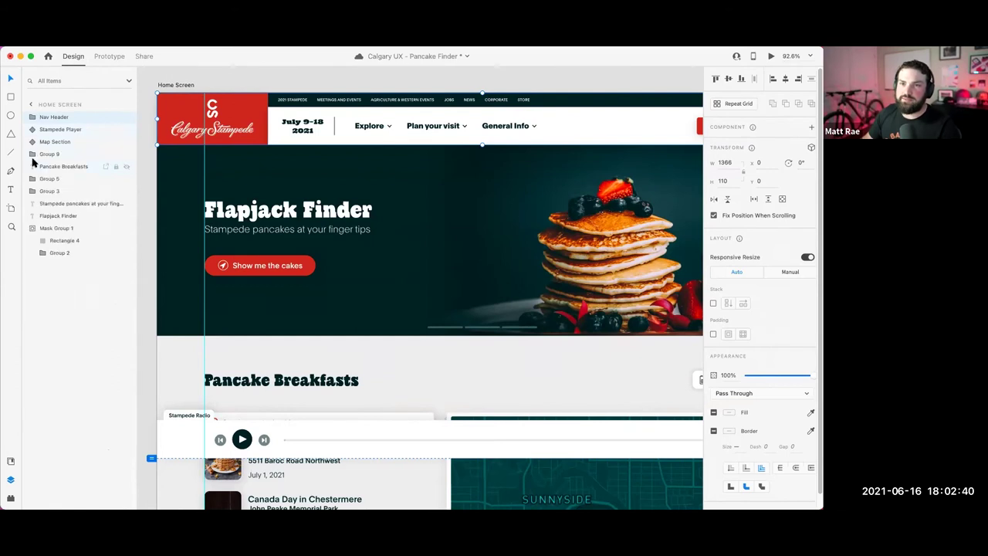
left_click(67, 129)
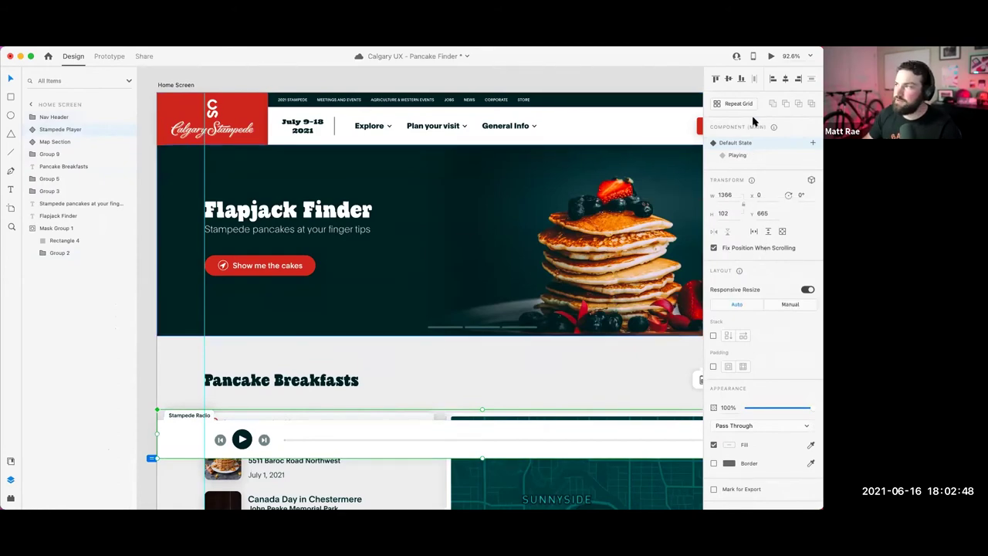
Step: Preview the prototype from "Show me the cakes" and test the breakfast list's vertical scrolling and the map's sideways panning
left_click(770, 55)
scroll(253, 274, "down", 2)
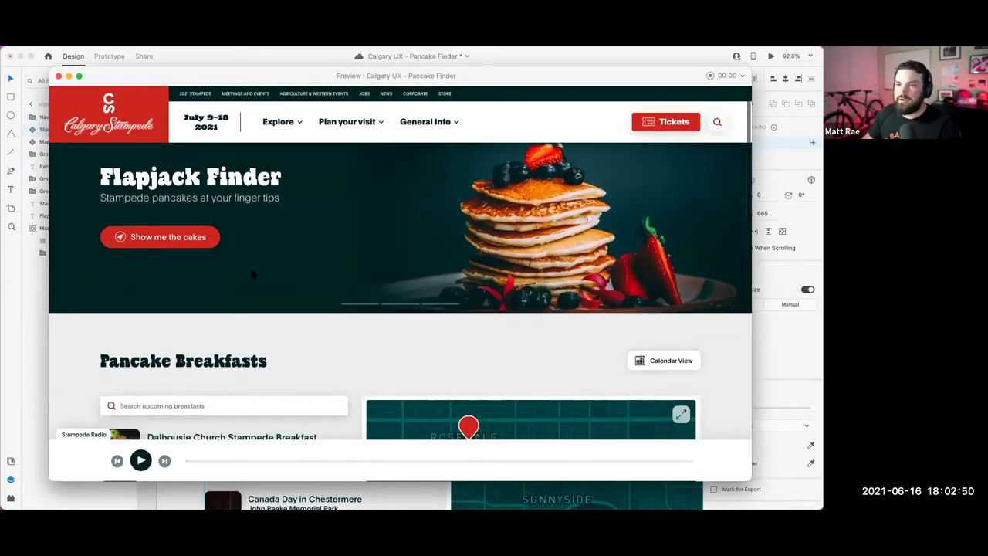
left_click(202, 240)
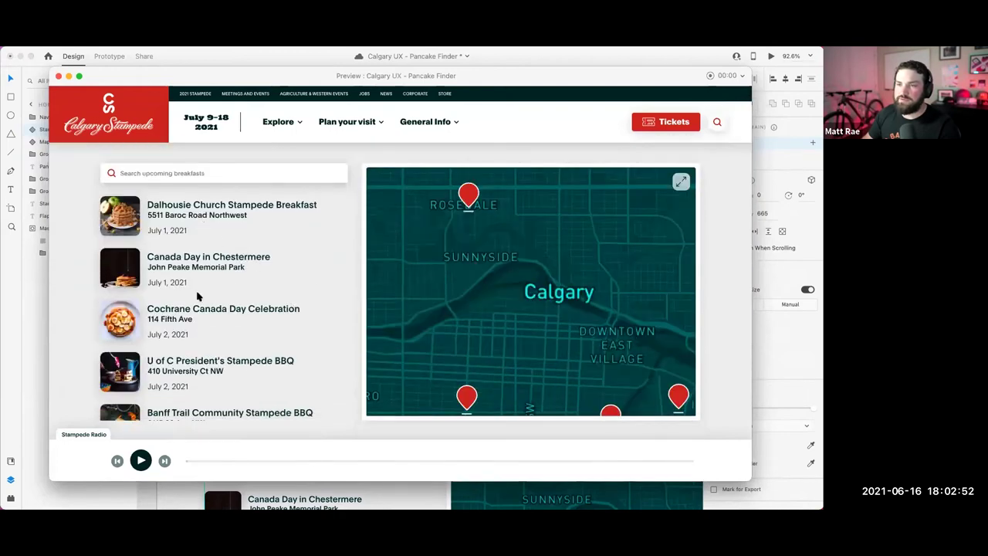
scroll(198, 295, "down", 2)
scroll(198, 295, "up", 2)
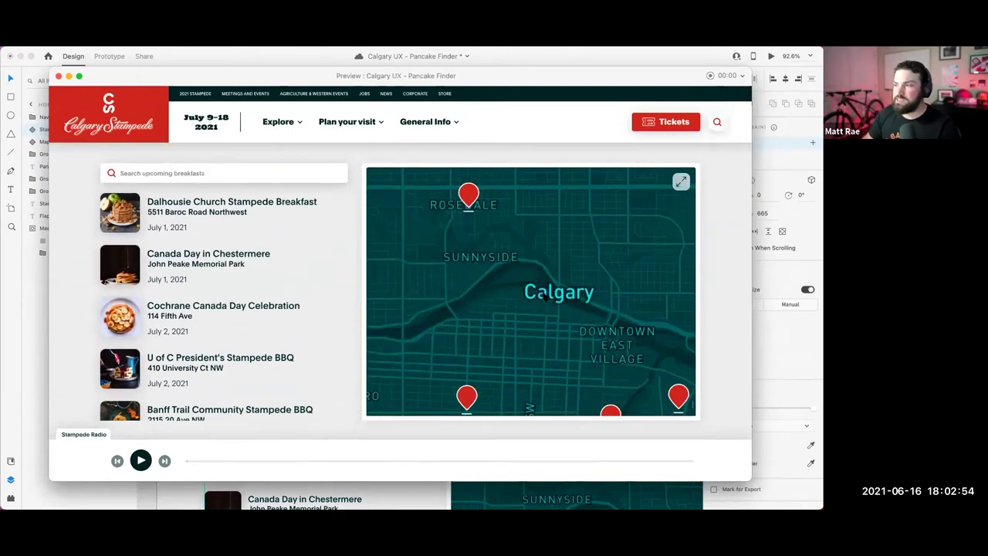
scroll(540, 294, "right", 3)
scroll(501, 297, "left", 4)
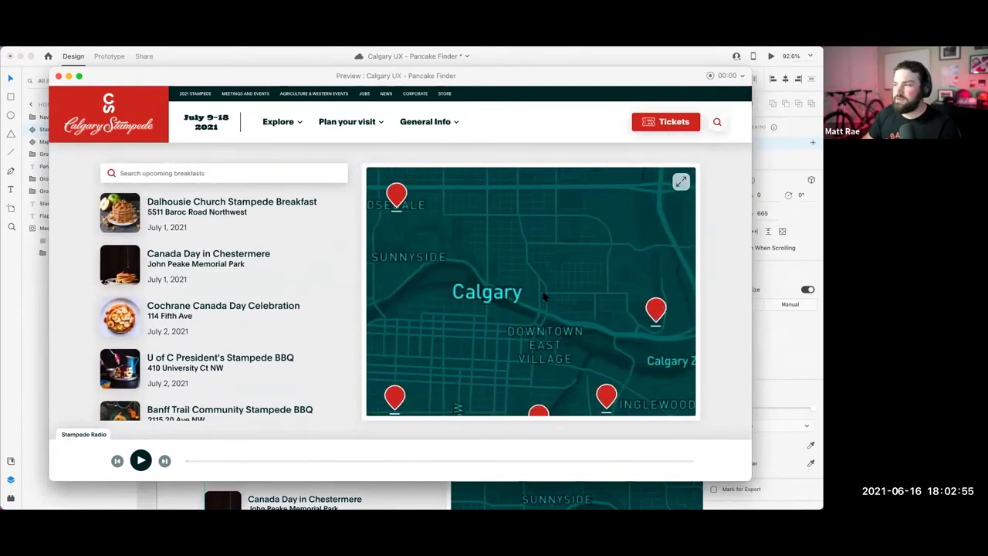
Step: In the preview, choose the Dalhousie Church Stampede Breakfast and fill the breakfast search bar with "Banff"
left_click(236, 204)
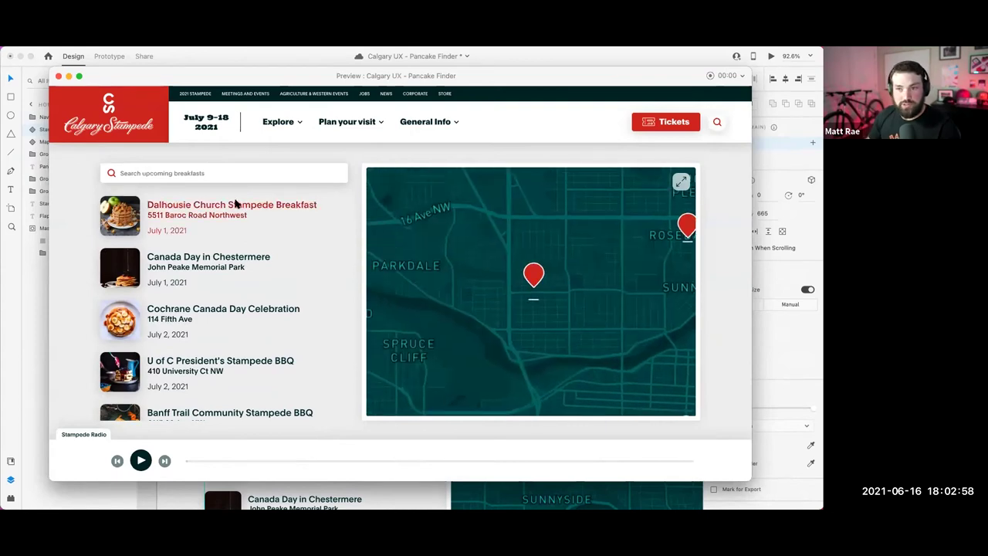
left_click(160, 173)
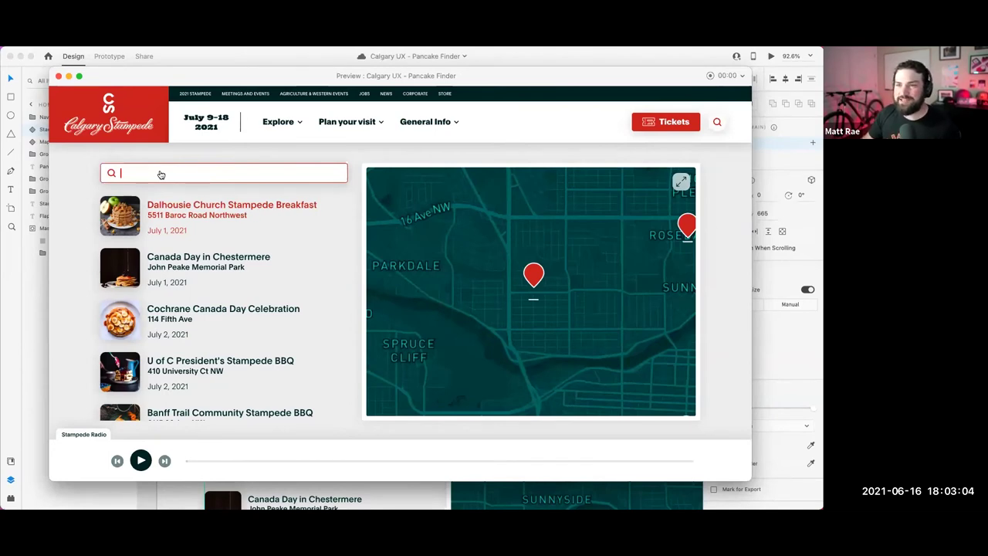
type("Banff")
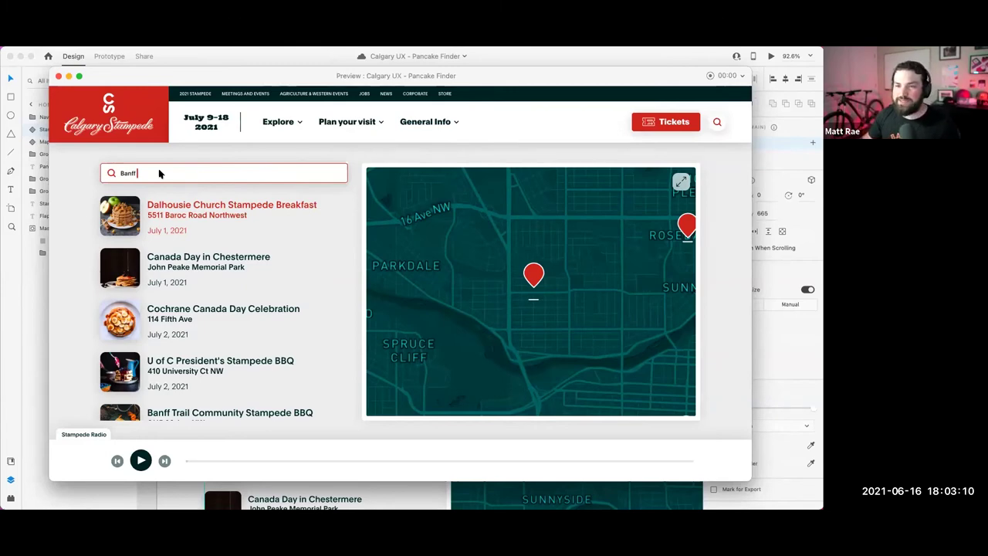
scroll(172, 301, "down", 6)
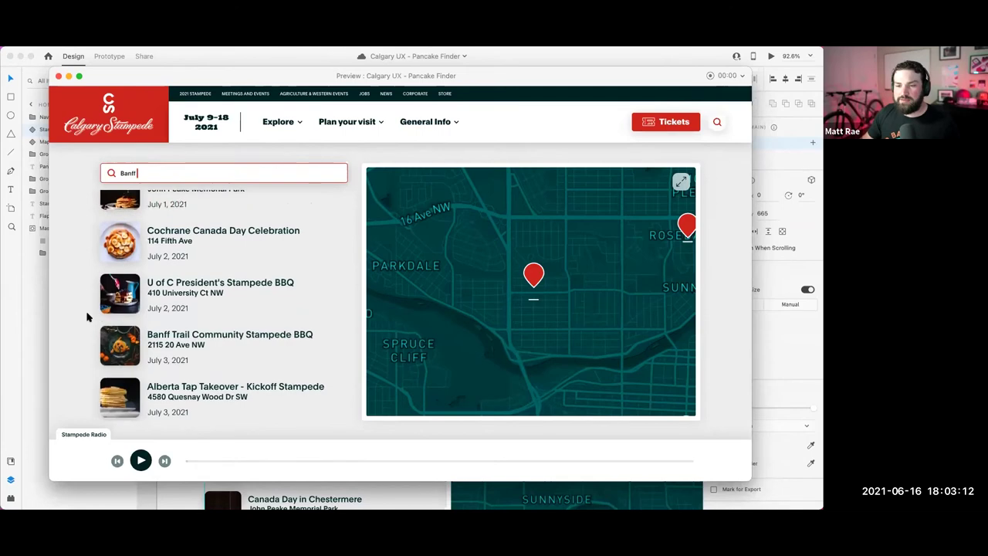
scroll(87, 316, "up", 8)
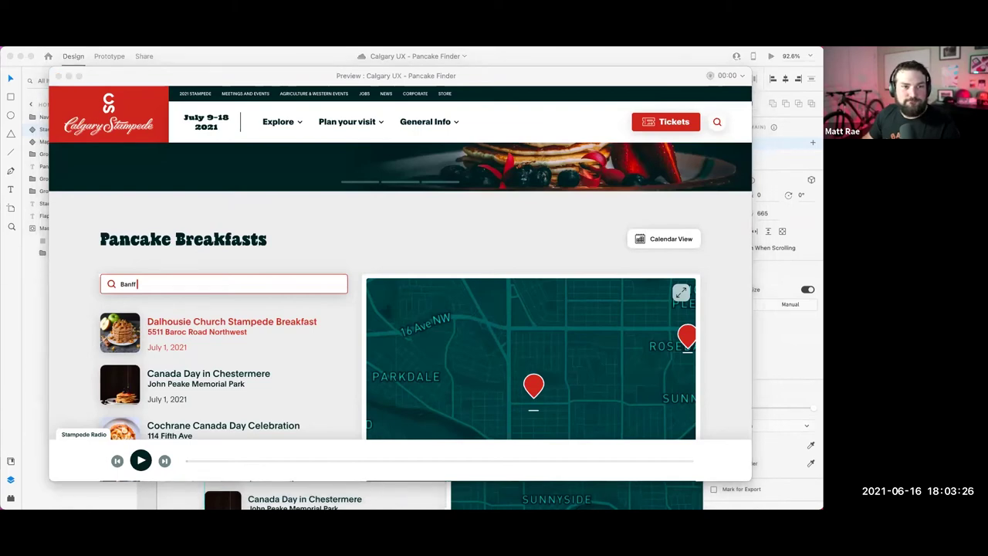
Step: Adjust the system volume and start playback in the preview's Stampede Radio player
key("XF86AudioRaiseVolume")
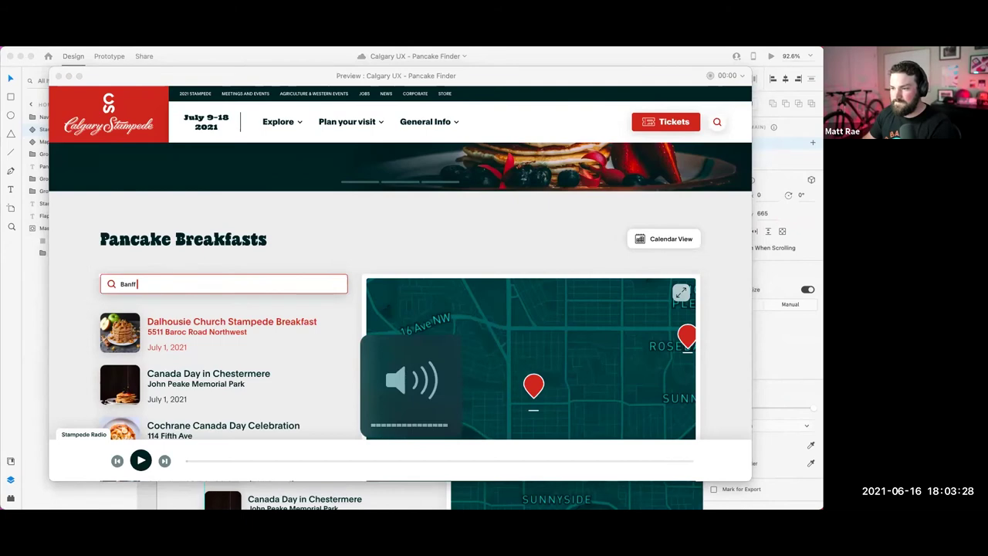
left_click(276, 80)
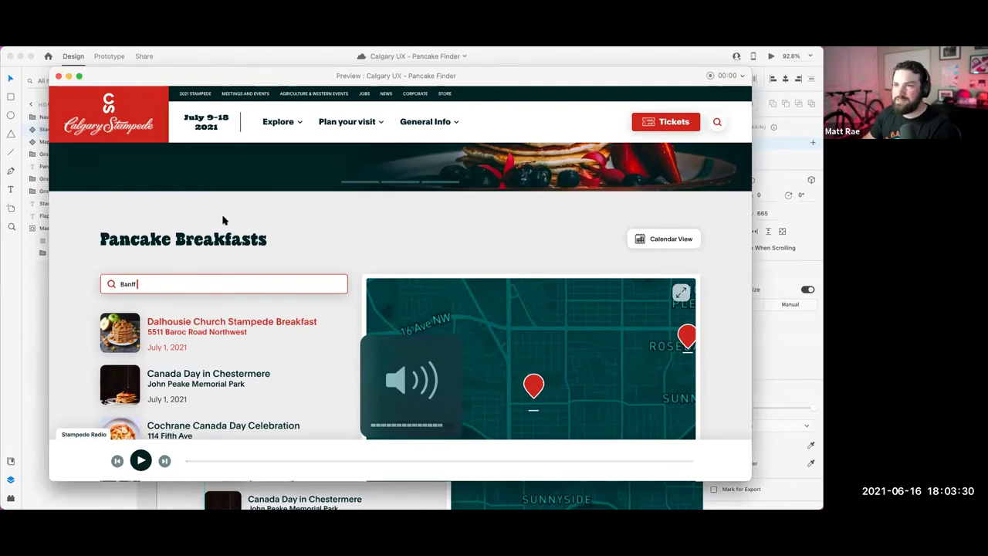
left_click(142, 460)
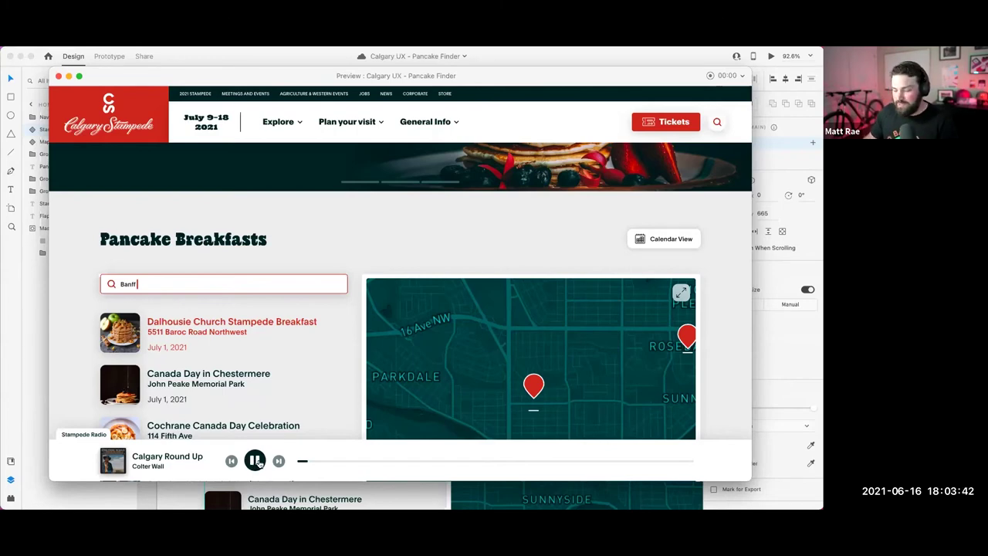
key("XF86AudioLowerVolume")
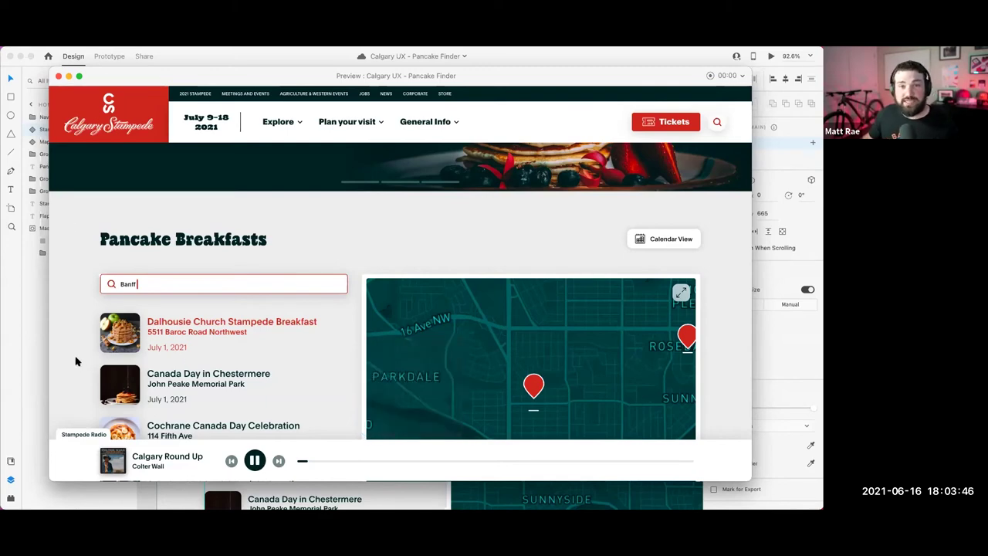
Step: Scroll the page and breakfast list while Stampede Radio plays, and pause the player
scroll(75, 361, "down", 1)
scroll(73, 362, "down", 5)
scroll(72, 357, "up", 2)
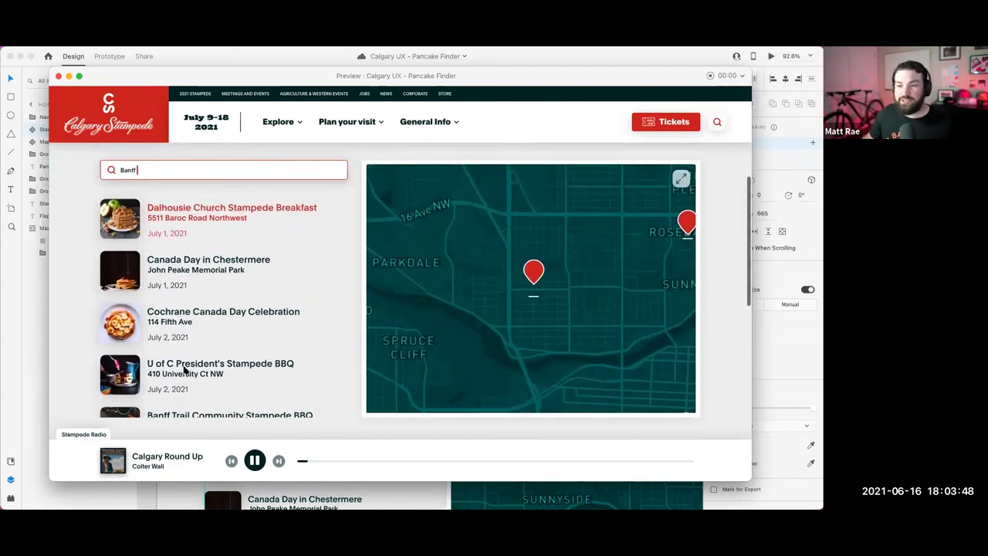
scroll(208, 406, "down", 2)
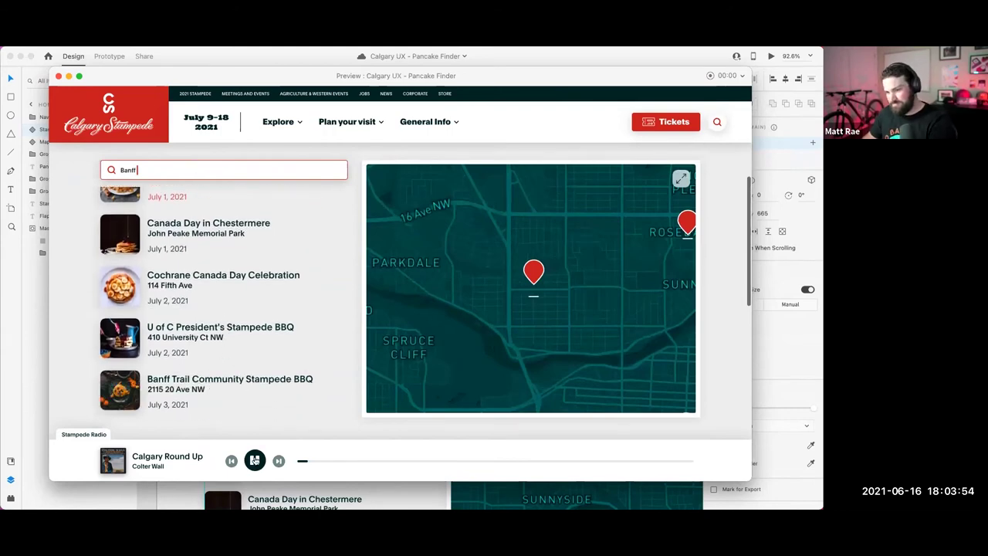
key("XF86AudioLowerVolume")
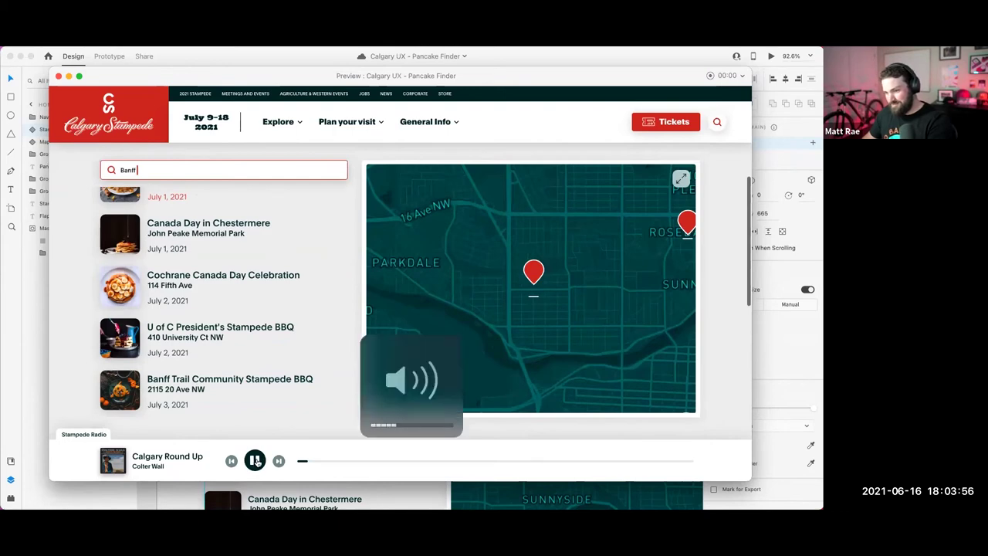
key("XF86AudioRaiseVolume")
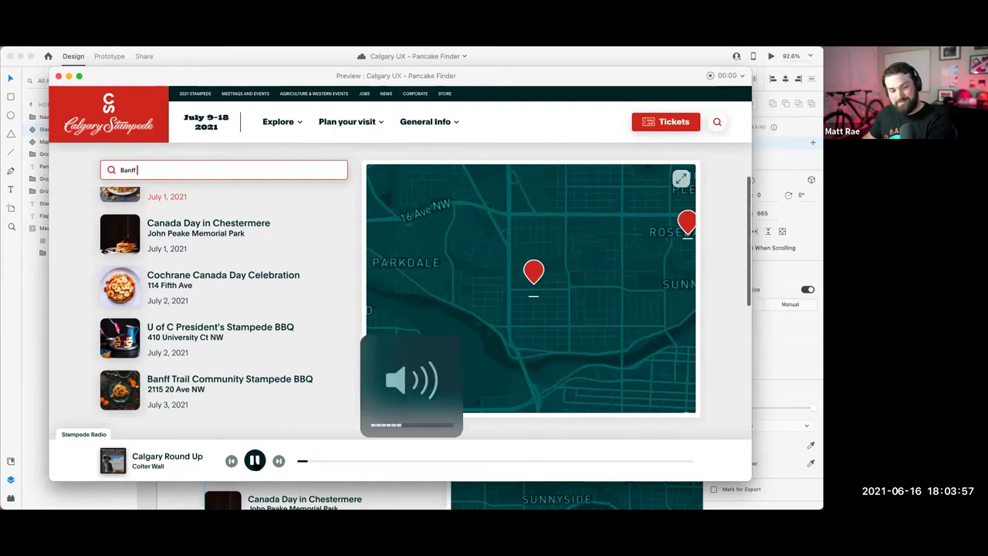
left_click(254, 460)
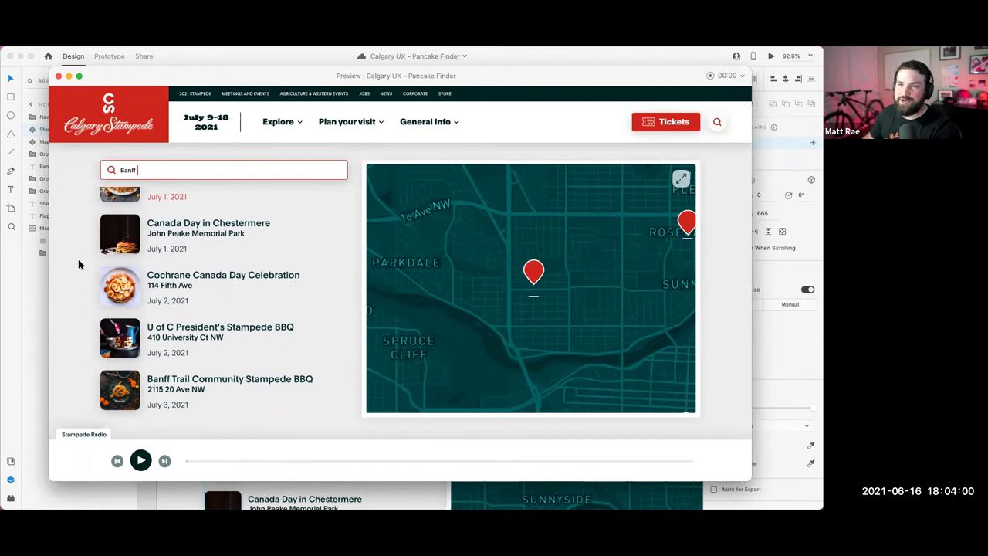
Step: Scroll the breakfast list, play and pause Stampede Radio once more, and close the preview
scroll(79, 262, "up", 2)
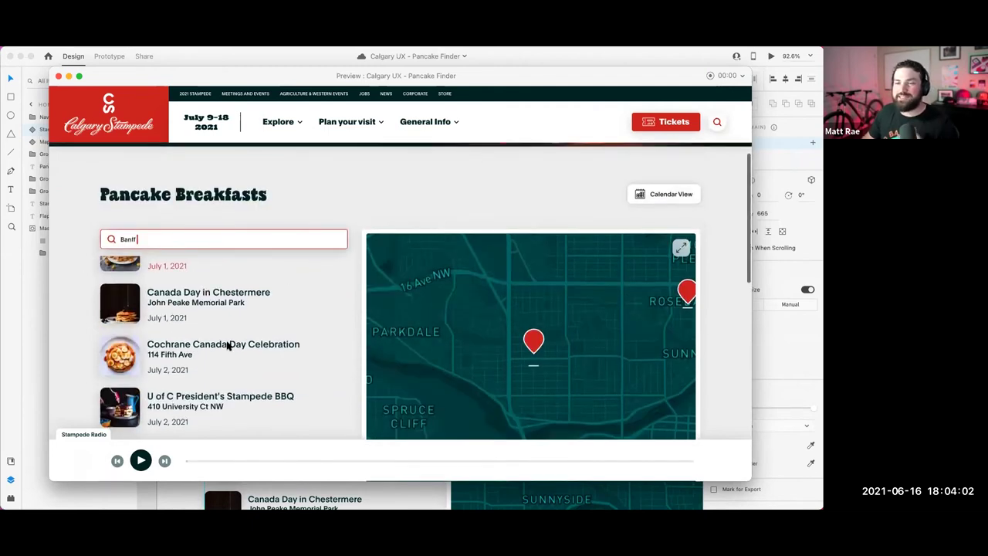
scroll(229, 345, "down", 2)
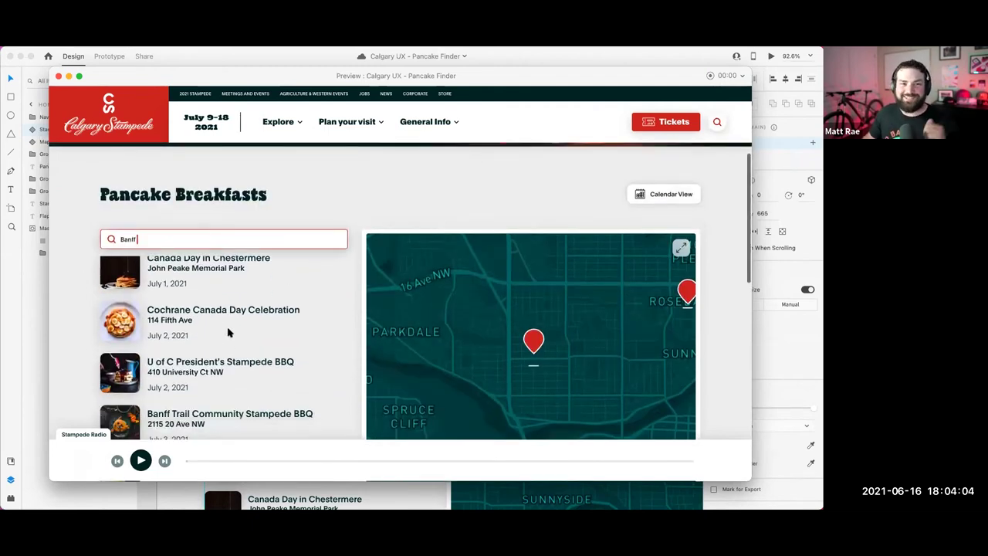
scroll(214, 334, "down", 2)
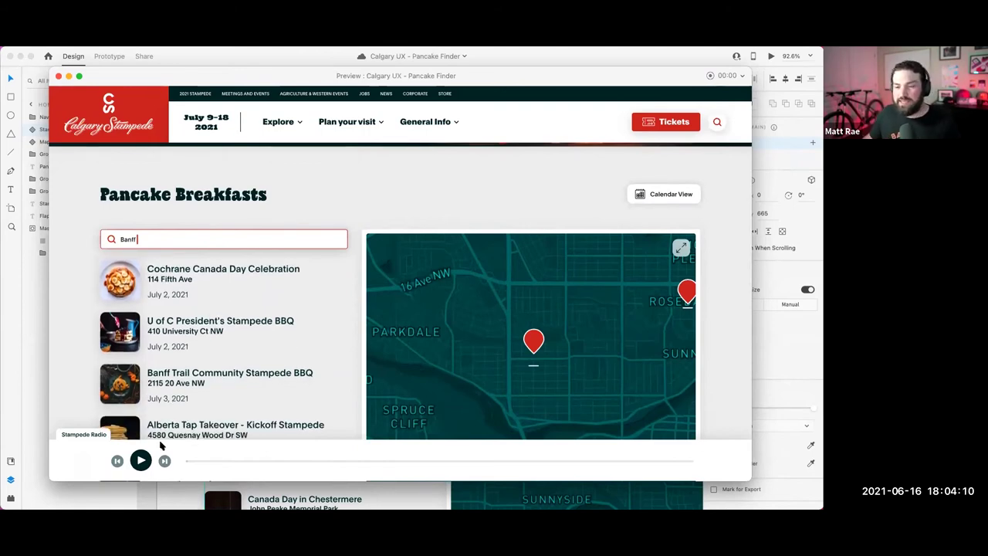
left_click(141, 461)
left_click(252, 462)
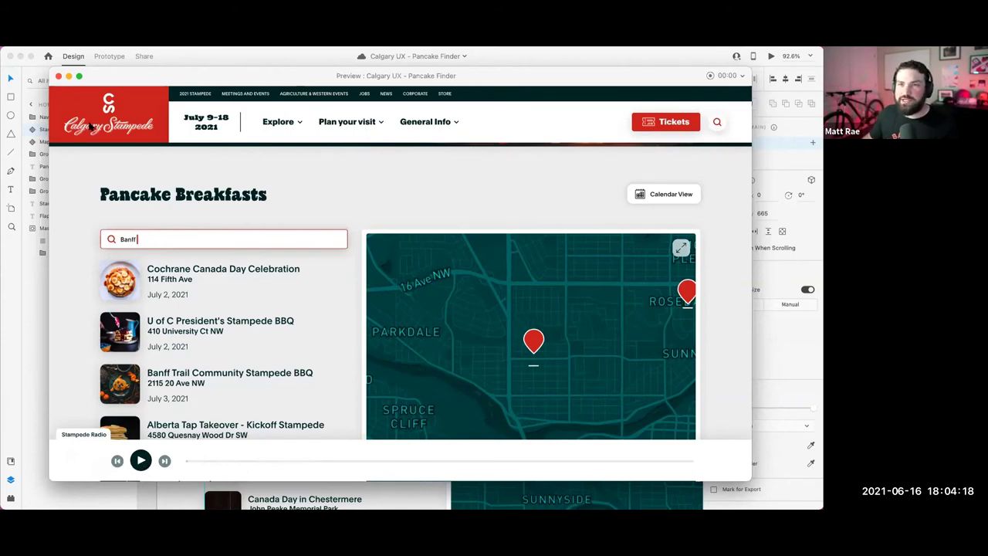
left_click(58, 77)
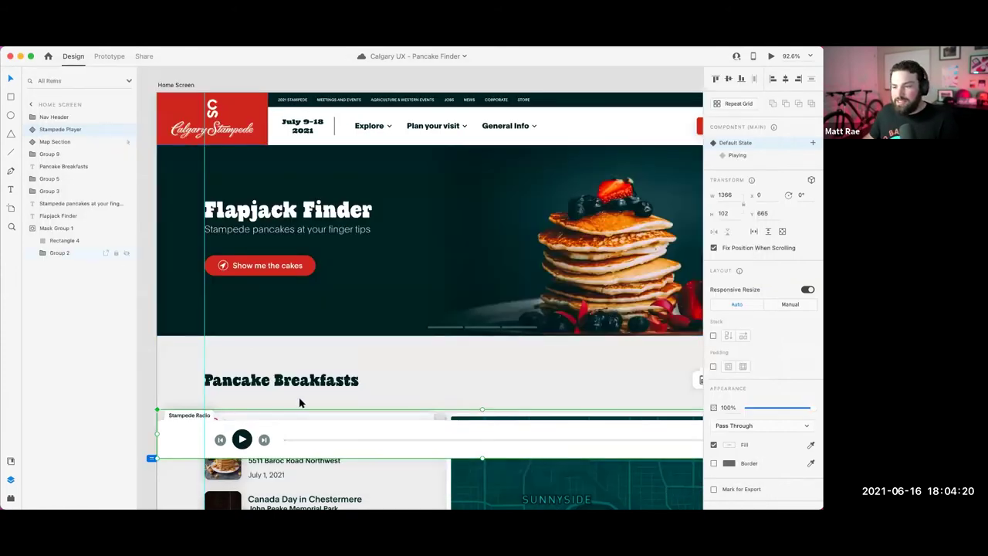
Step: Compare the Stampede Player's Default State with its Playing state and inspect the transparent group behind the play controls
scroll(301, 401, "down", 3)
scroll(284, 333, "down", 3)
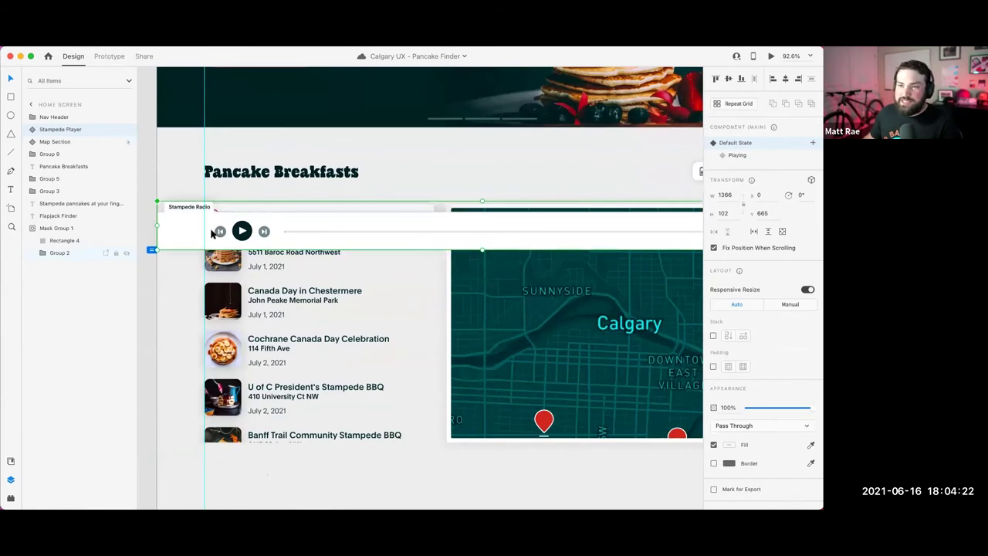
left_click(757, 155)
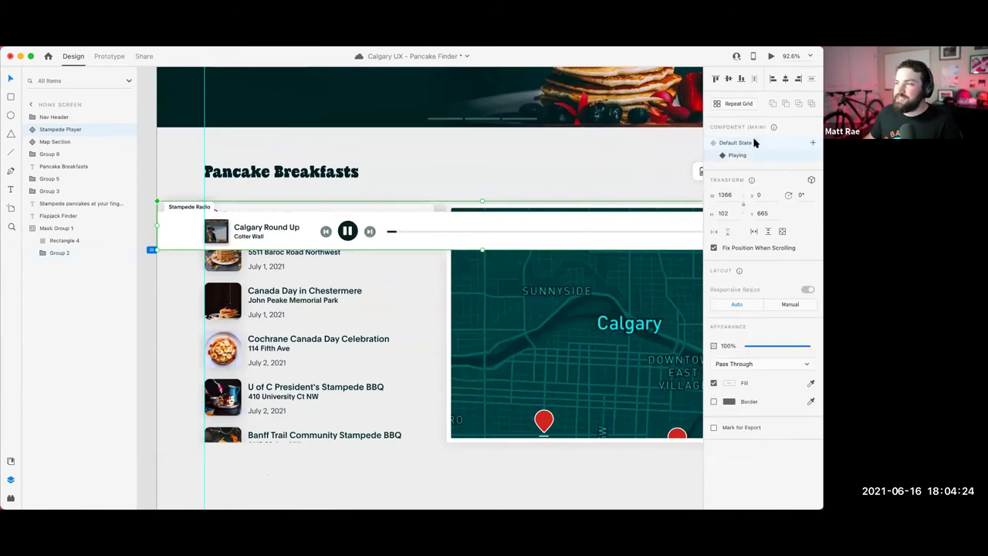
left_click(753, 143)
left_click(751, 154)
left_click(753, 144)
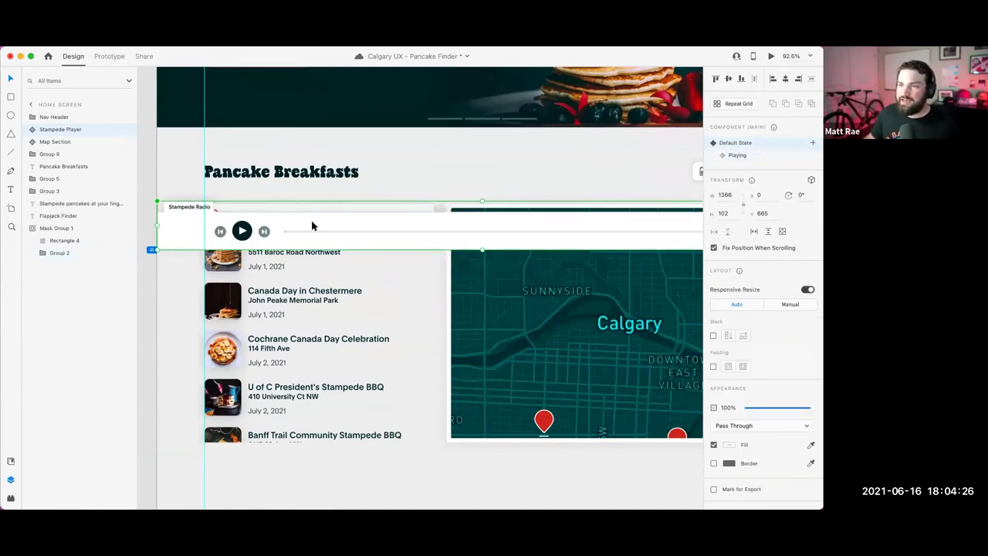
double_click(188, 234)
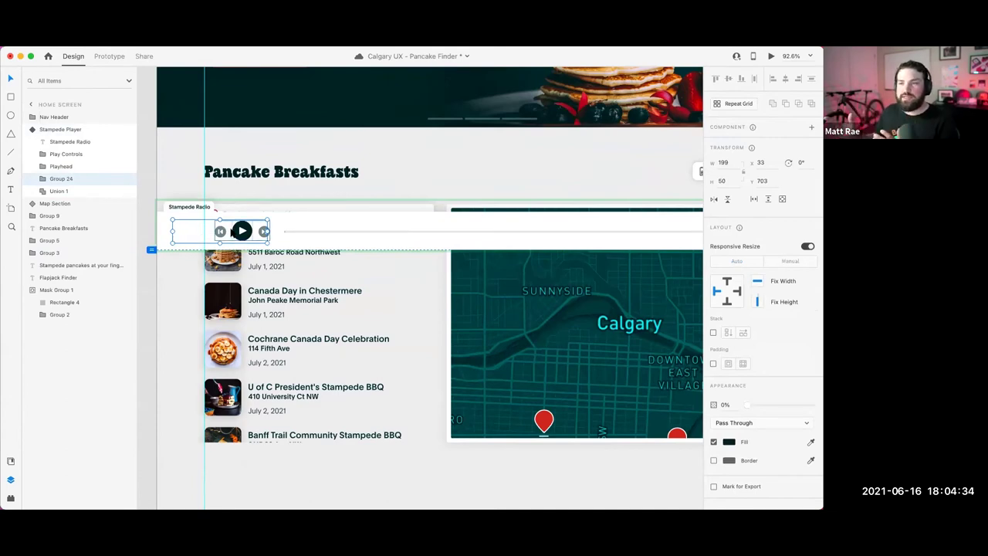
key("Escape")
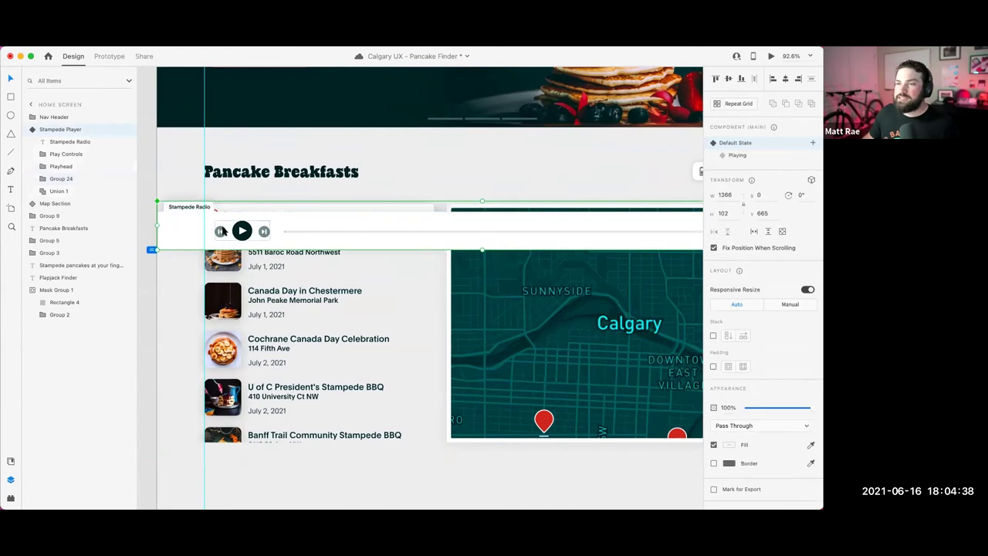
Step: Add a second interaction to the Default State's Play Button in Prototype mode, with a Keys & Gamepad trigger on the P key
left_click(109, 56)
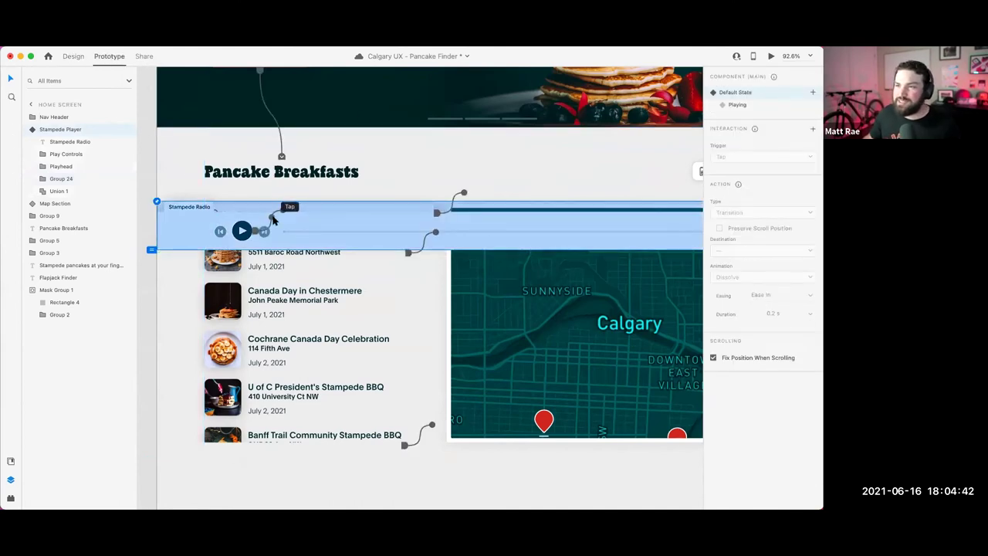
double_click(242, 230)
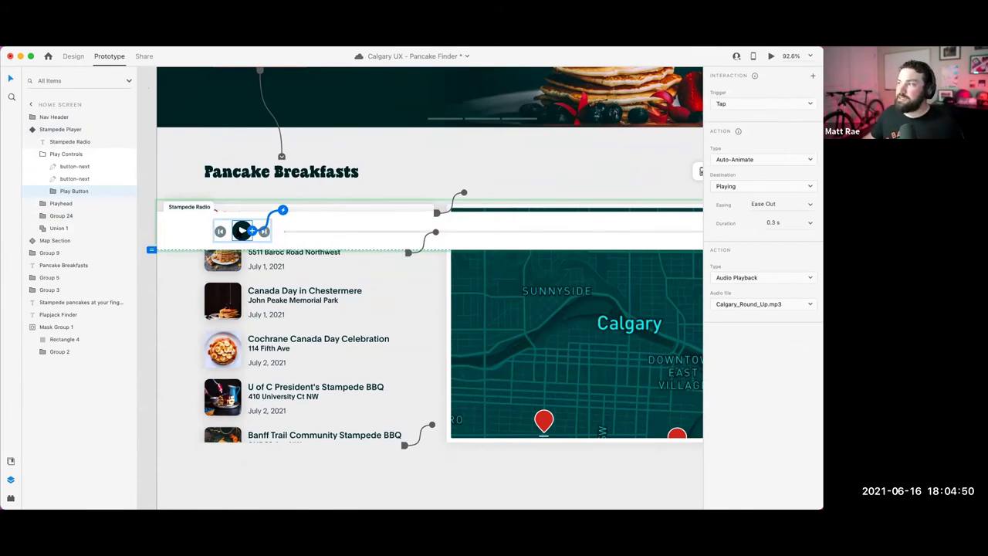
left_click(812, 75)
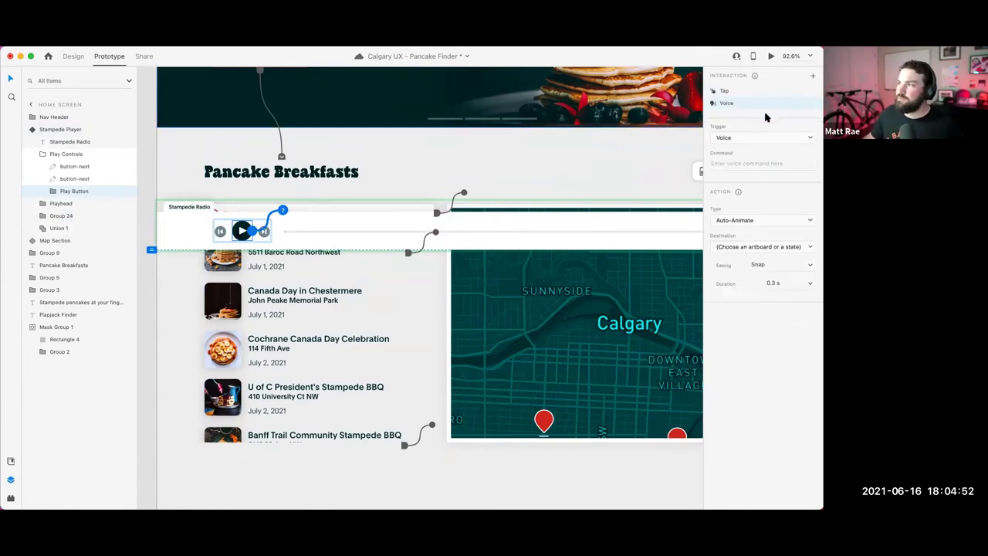
left_click(762, 137)
left_click(761, 128)
left_click(750, 164)
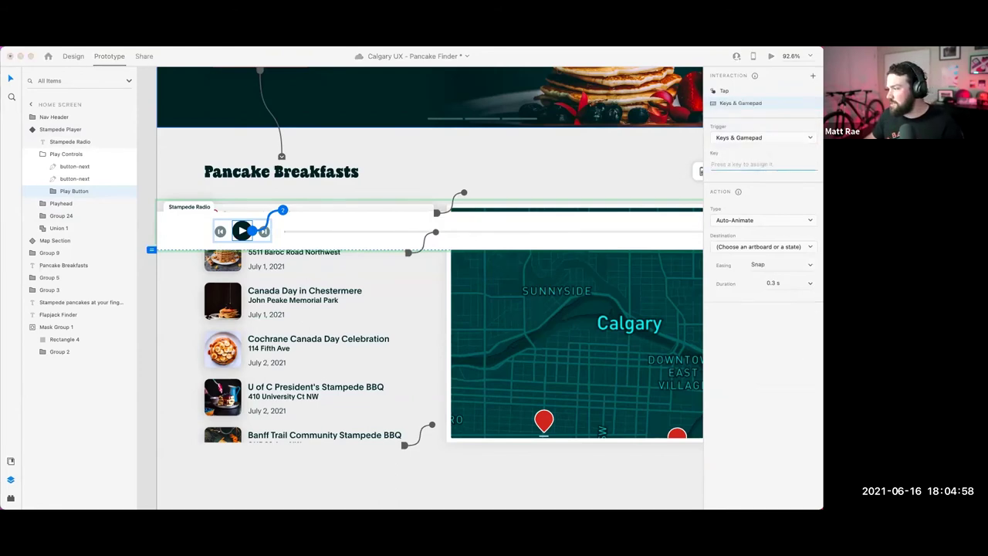
left_click(739, 161)
key("p")
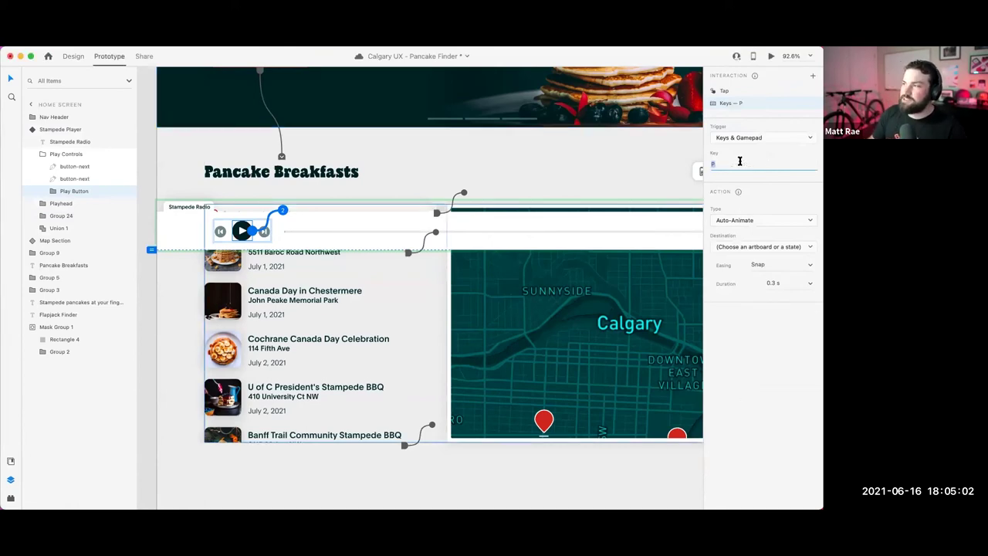
left_click(739, 180)
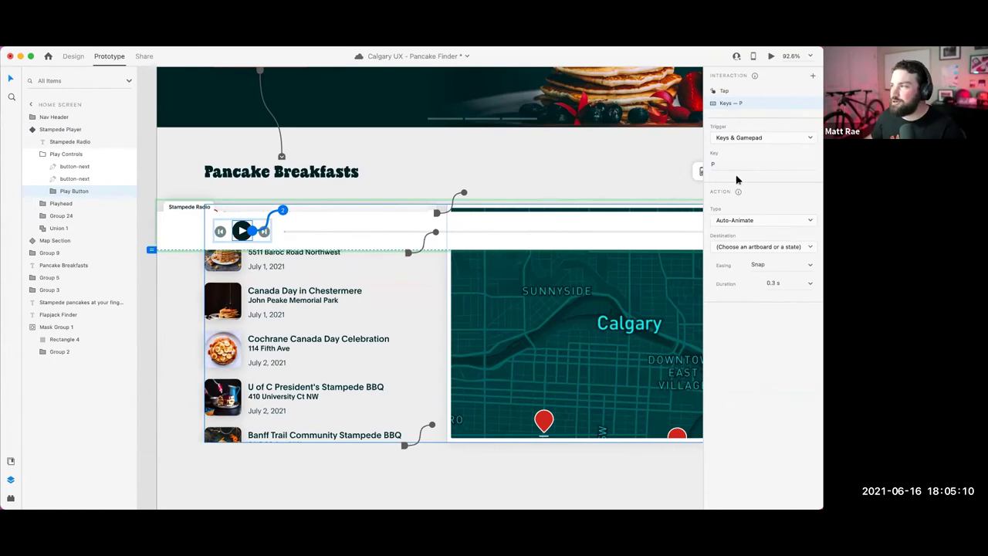
Step: Select the whole Stampede Player and switch it to its Playing state
left_click(444, 183)
left_click(457, 224)
left_click(745, 105)
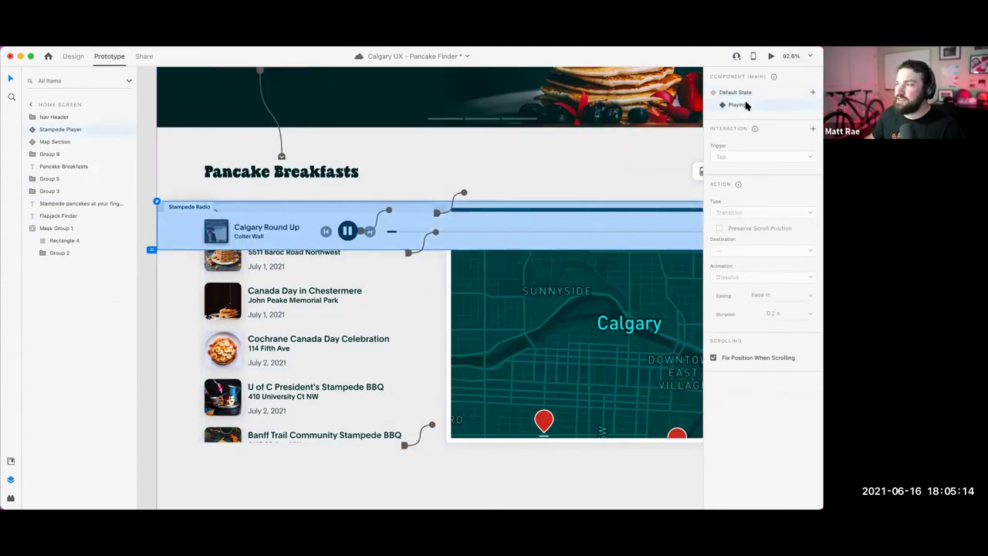
Step: Examine the tap interaction on the Default State's Play Button, including its second action's type options and available audio files
left_click(737, 92)
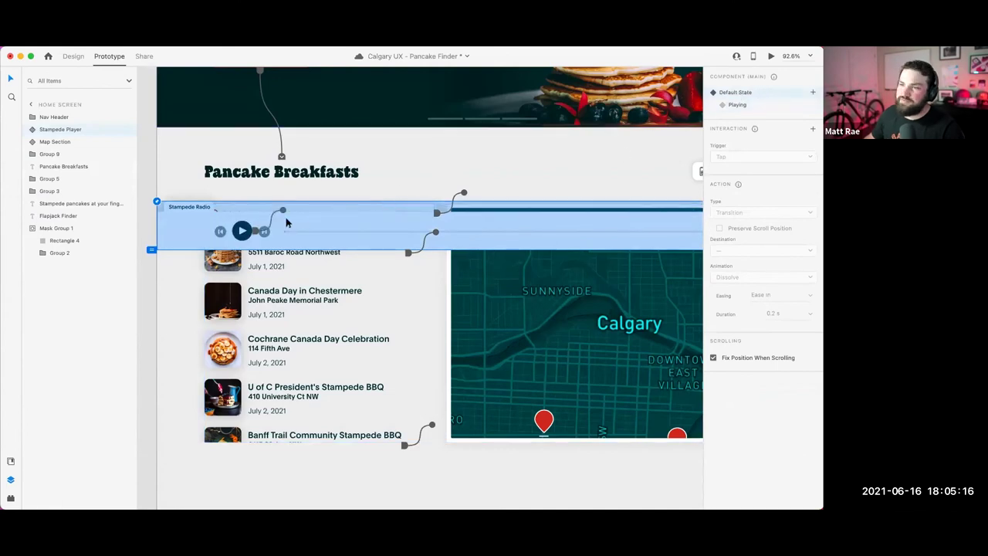
double_click(245, 230)
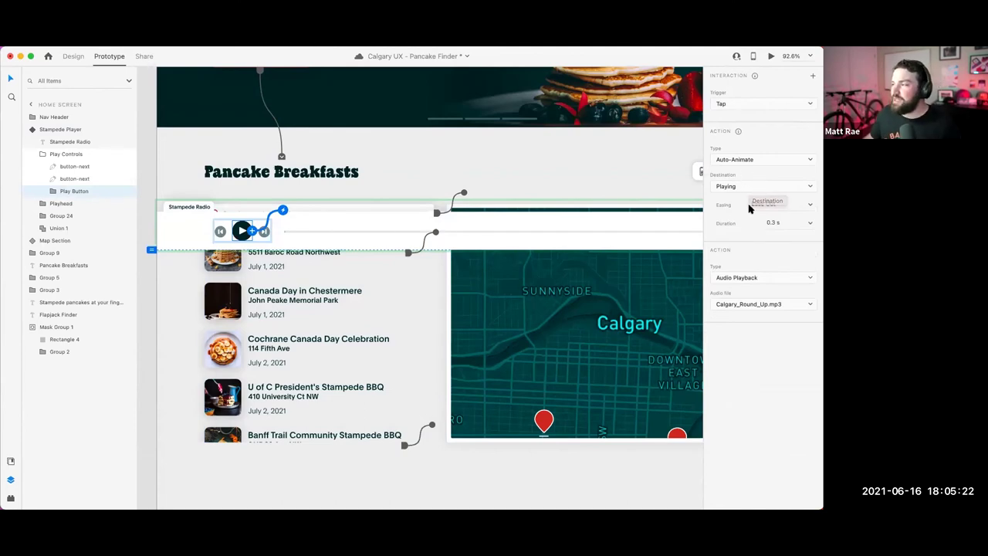
left_click(745, 278)
left_click(752, 236)
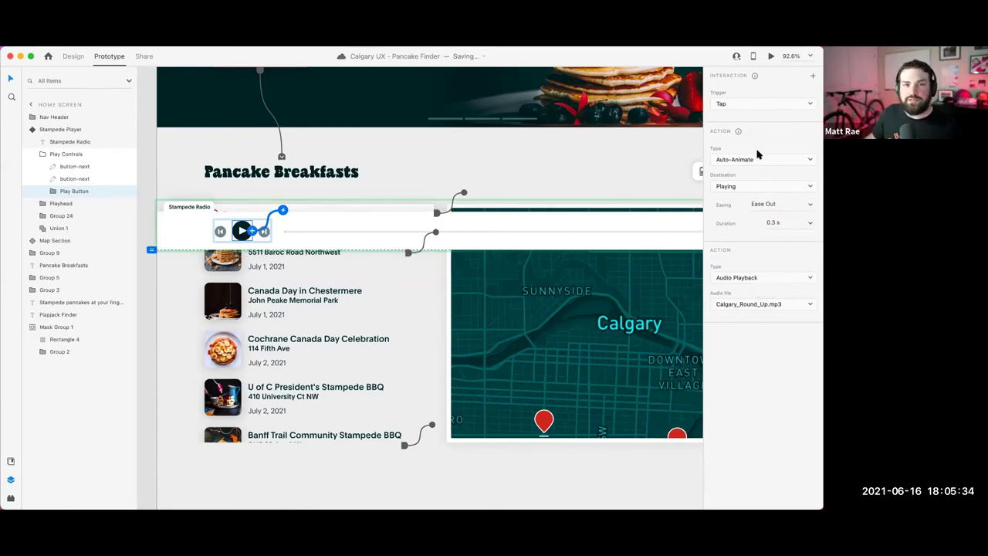
left_click(766, 279)
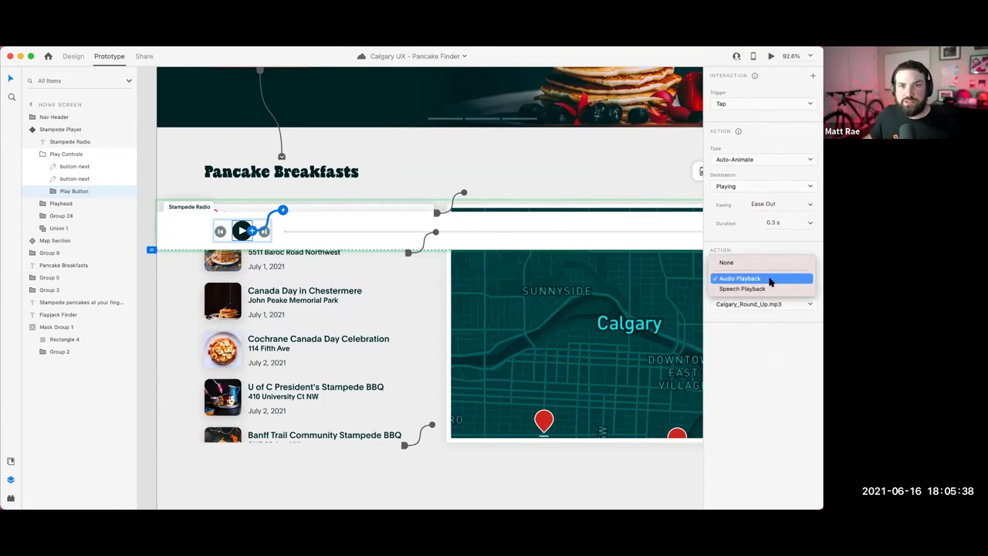
left_click(770, 278)
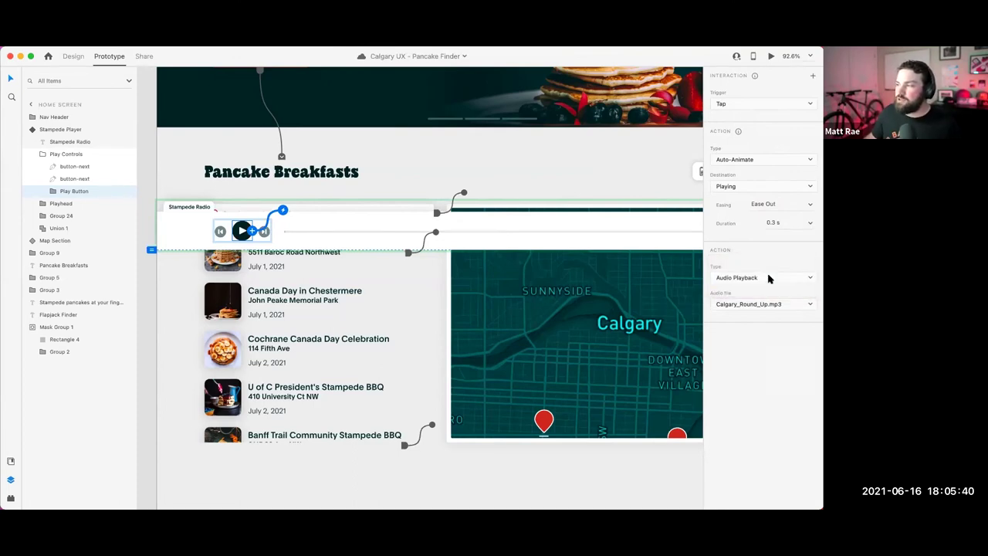
left_click(772, 305)
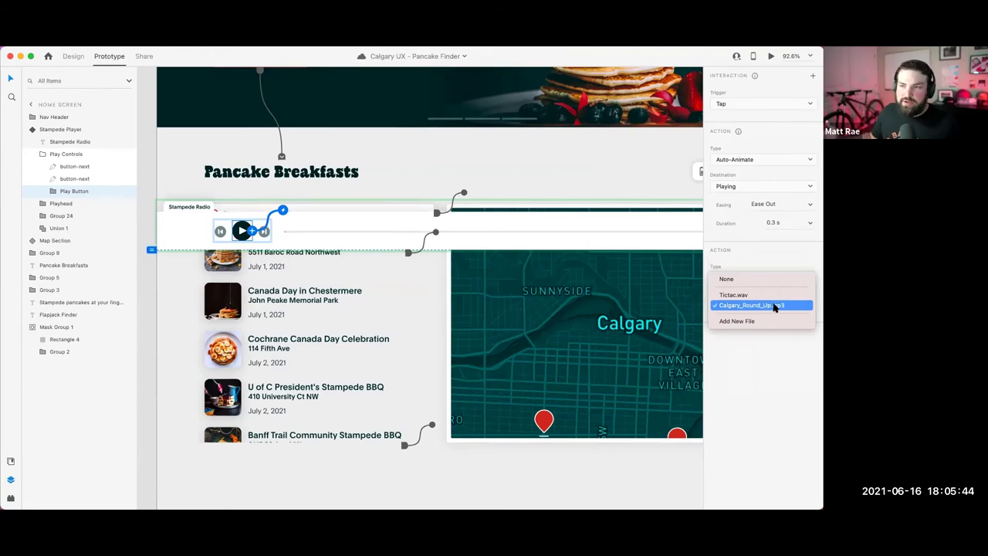
left_click(781, 308)
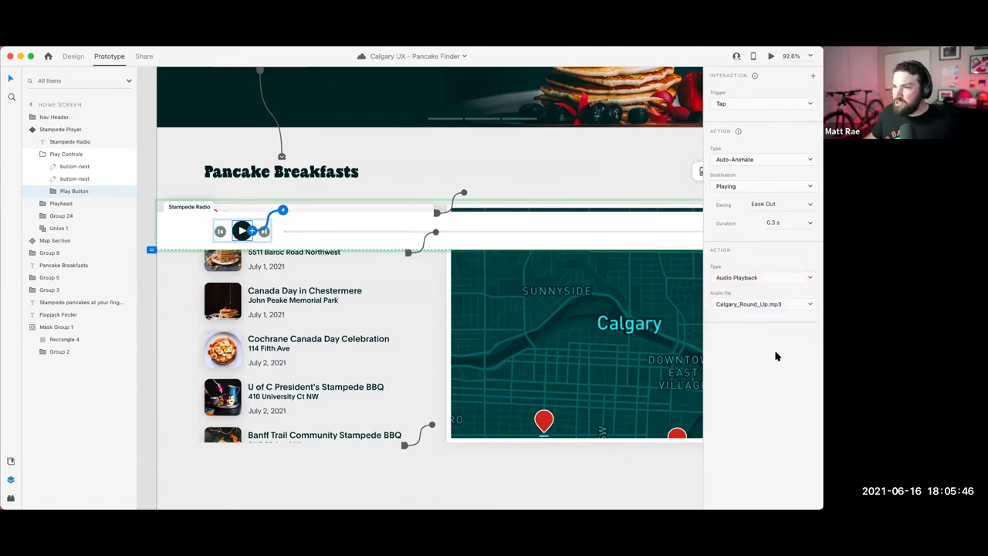
Step: Switch the Stampede Player to its Playing state in Design mode and add a new state named "Playing Track 2"
left_click(395, 223)
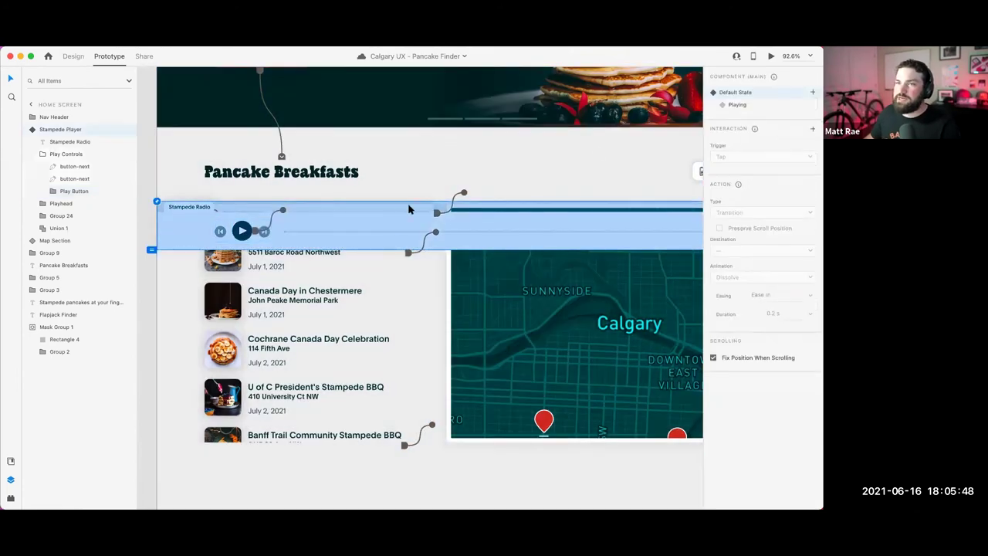
scroll(577, 173, "up", 3)
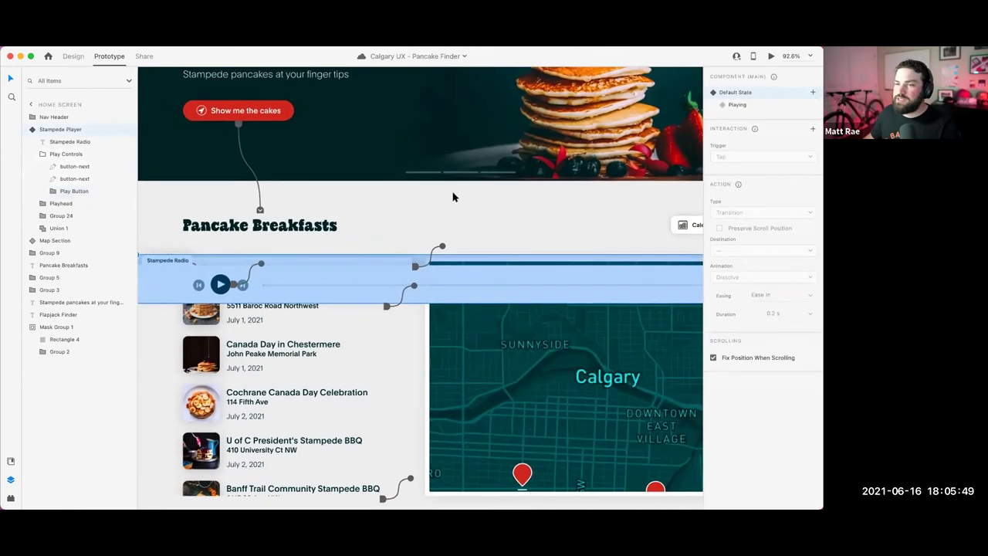
left_click(737, 104)
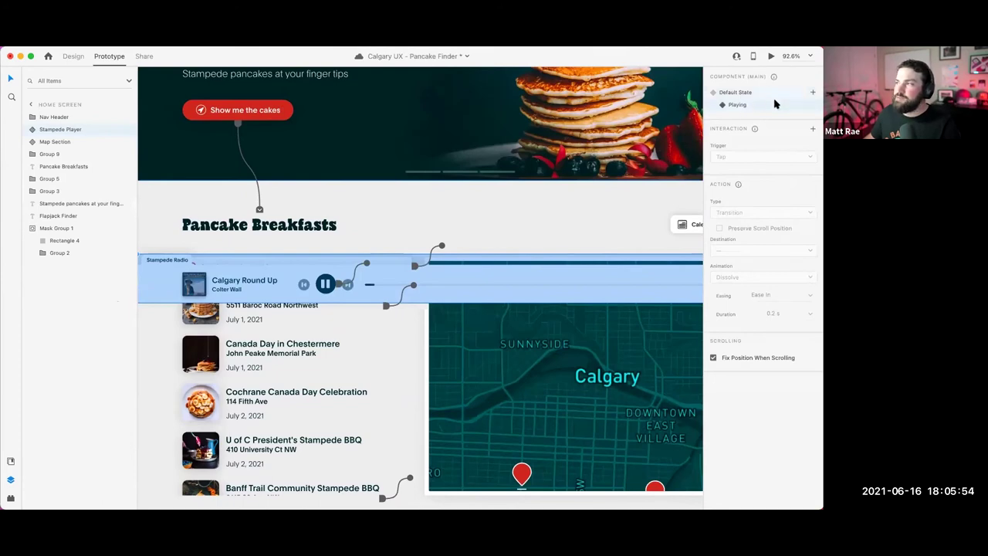
left_click(74, 56)
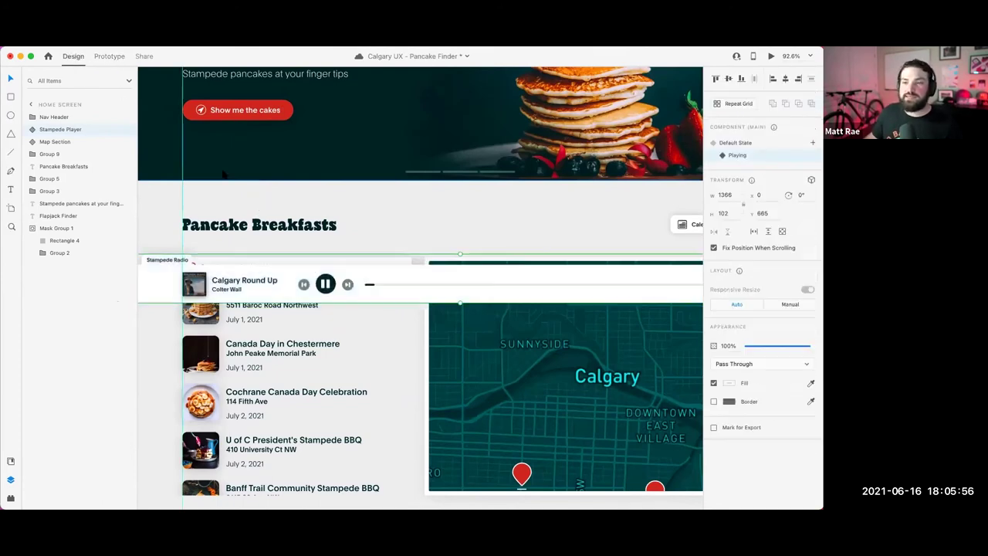
double_click(349, 285)
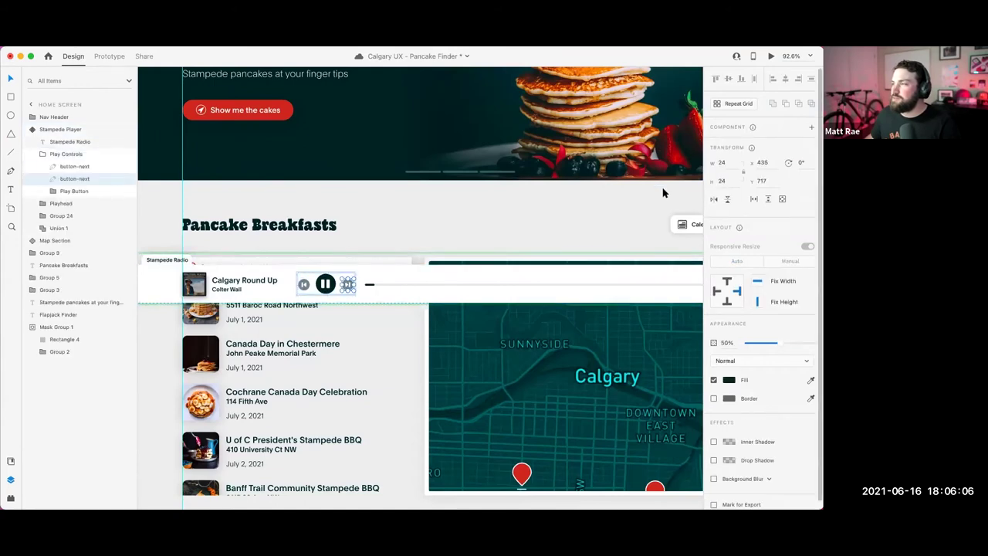
key("Escape")
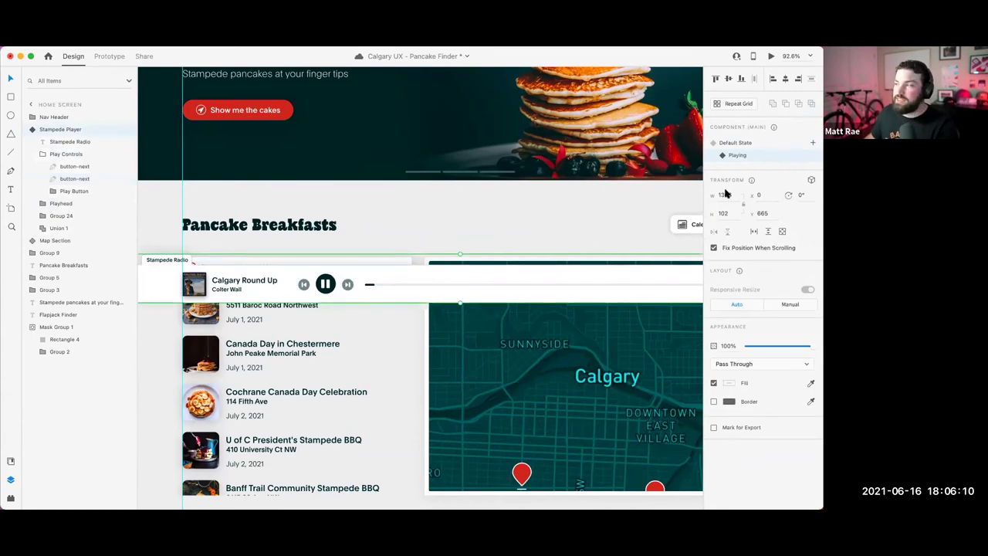
left_click(812, 143)
left_click(765, 148)
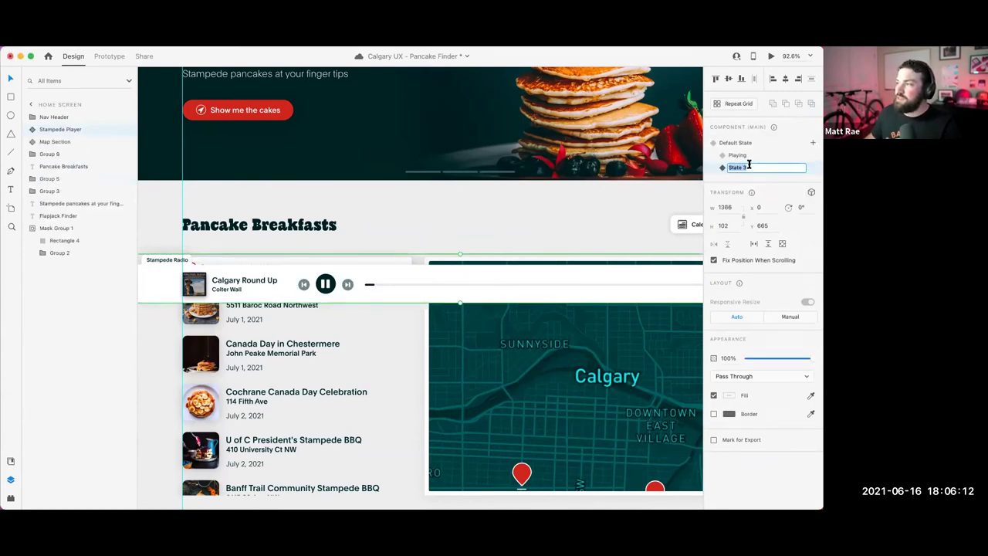
type("Playing Track 2")
key("Return")
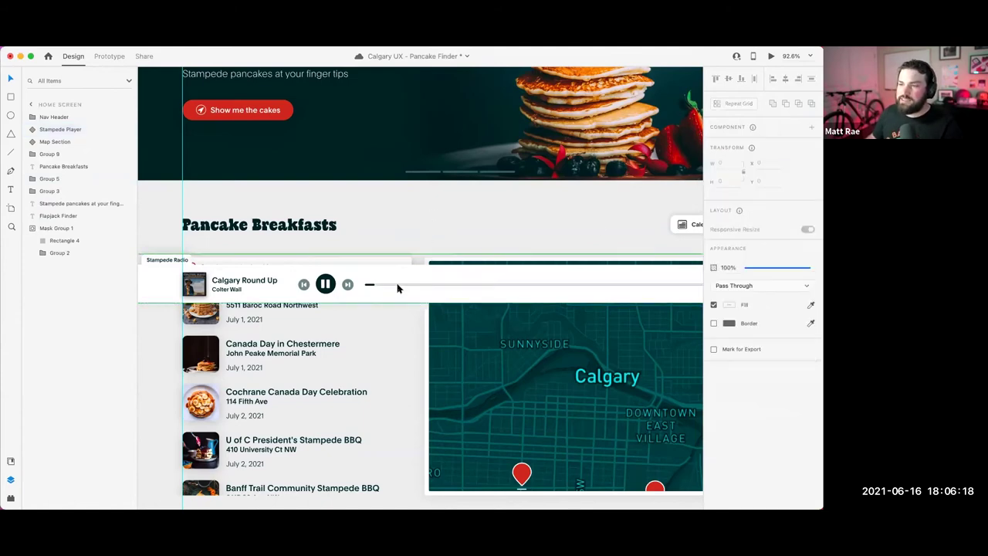
Step: Preview the home screen to check the player's placement, and position the Stampede Player at Y 666
scroll(270, 278, "left", 3)
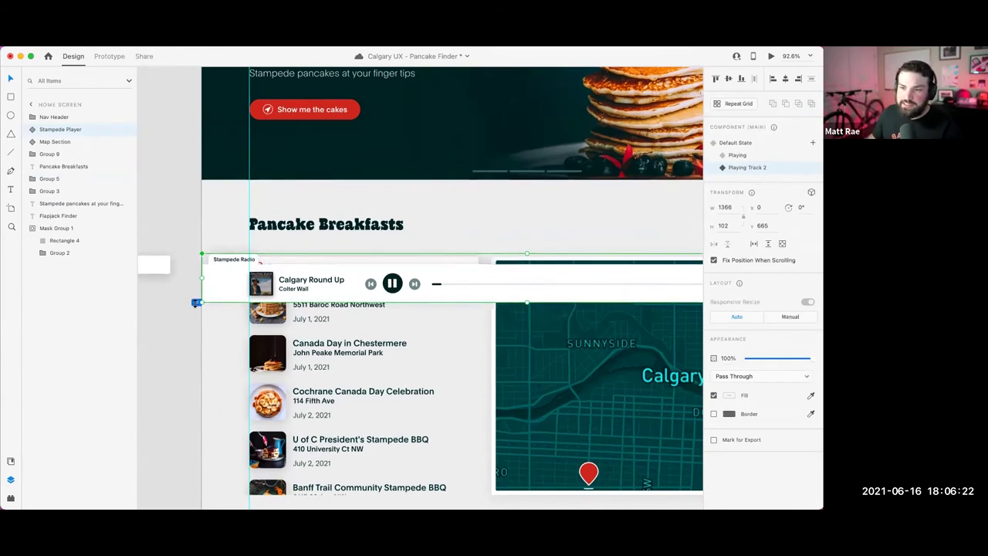
left_click(770, 56)
scroll(348, 360, "down", 2)
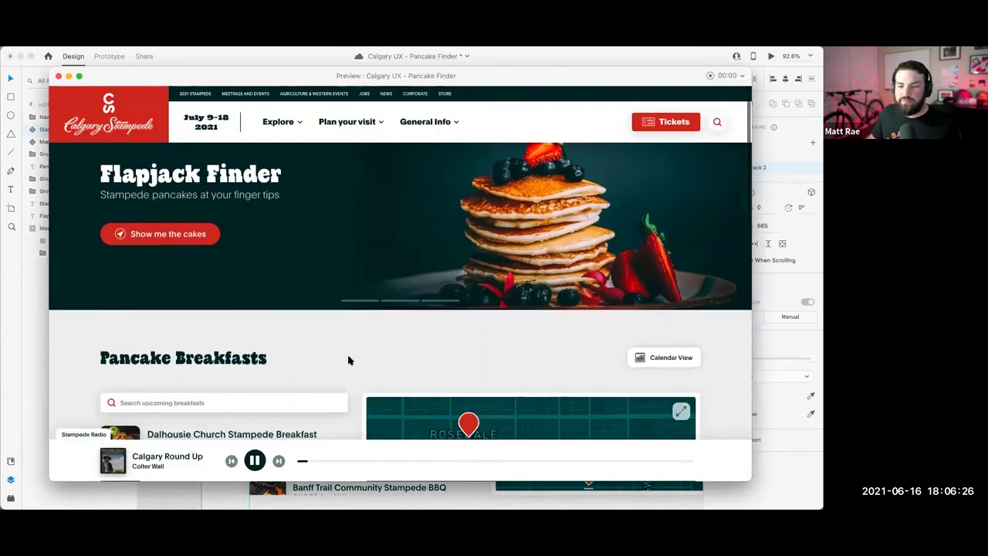
scroll(348, 359, "up", 1)
left_click(58, 77)
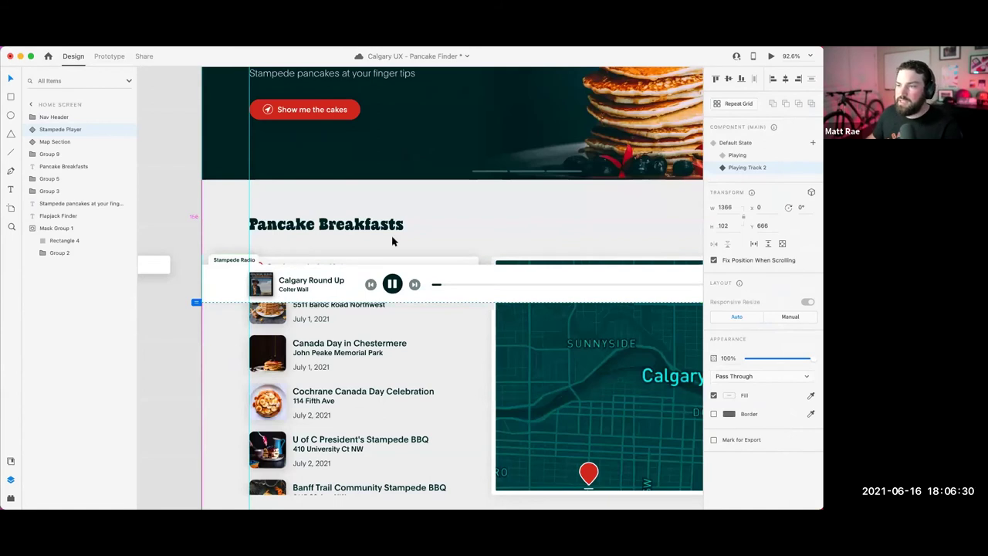
left_click(498, 228)
left_click(498, 275)
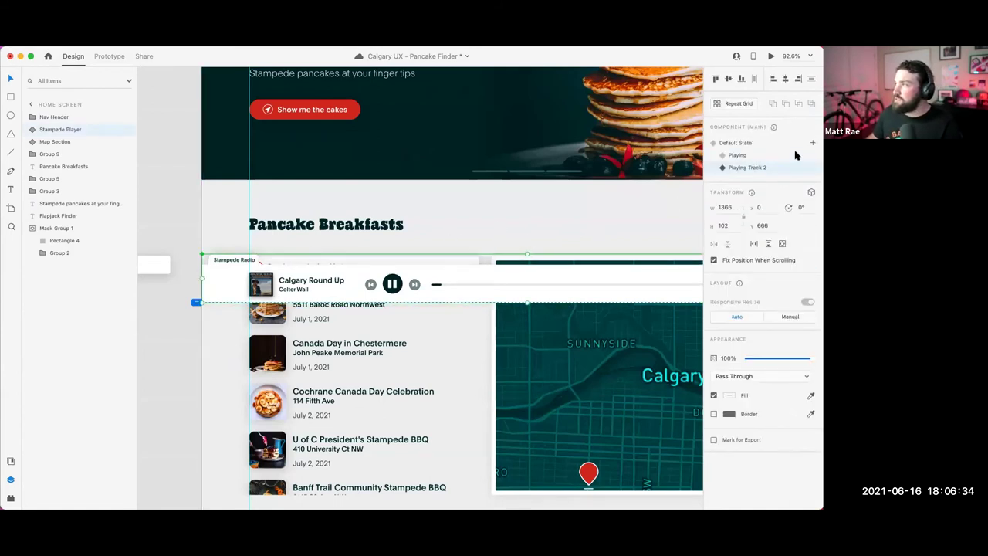
Step: Replace the album artwork in the Playing Track 2 state with another cover image and set the track title to "Skeleton Park"
left_click_drag(184, 366, 285, 299)
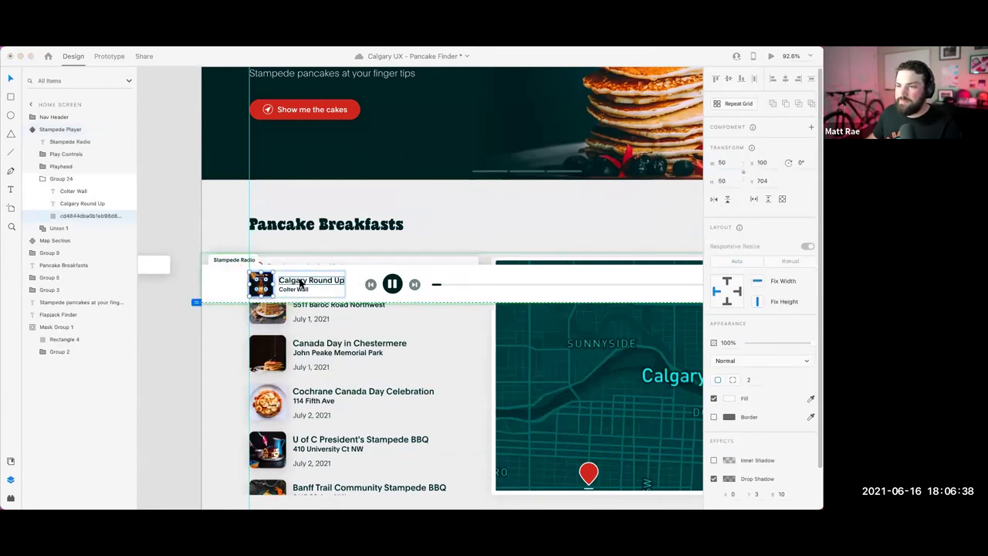
left_click(305, 282)
double_click(306, 283)
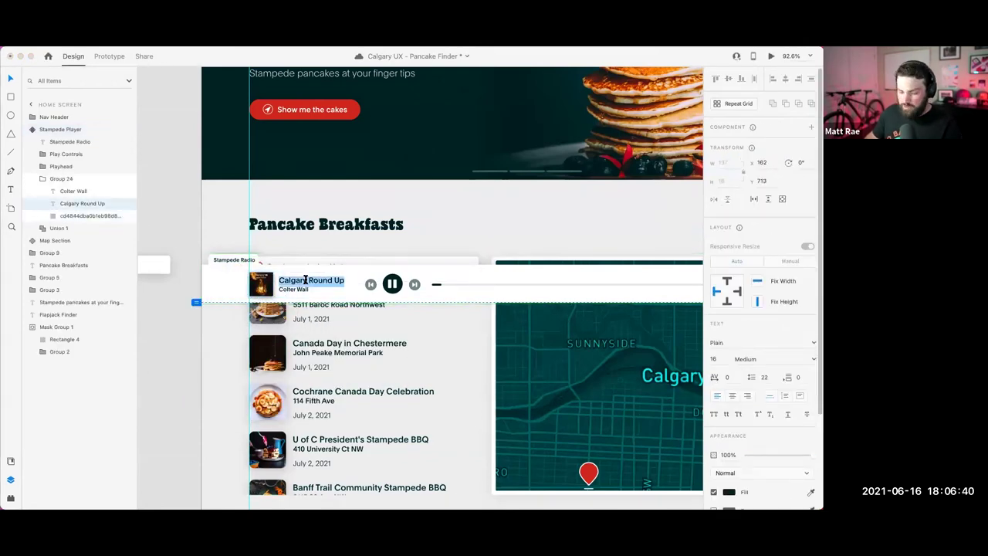
type("Skeleton Park")
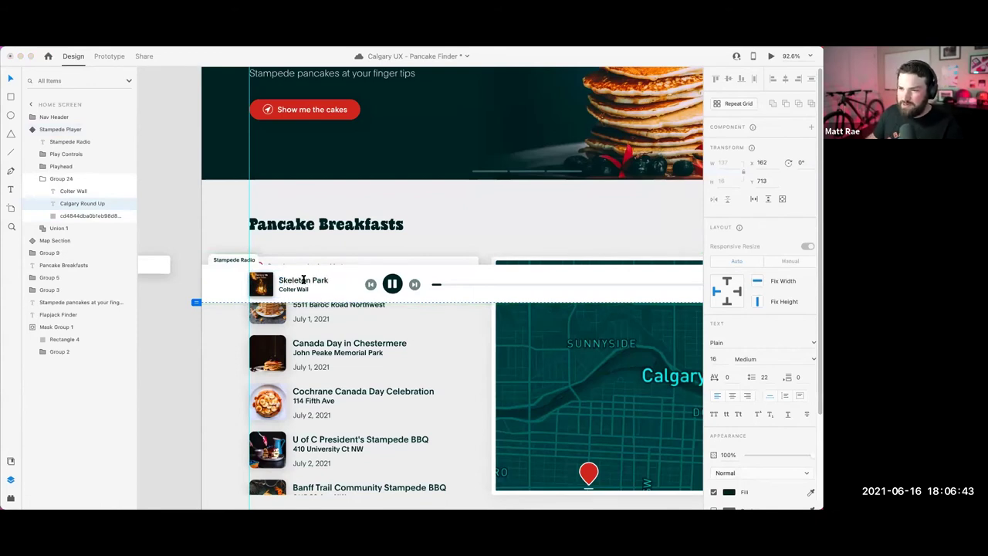
Step: Set the artist name below the track title to "The Tragically Hip"
left_click(299, 290)
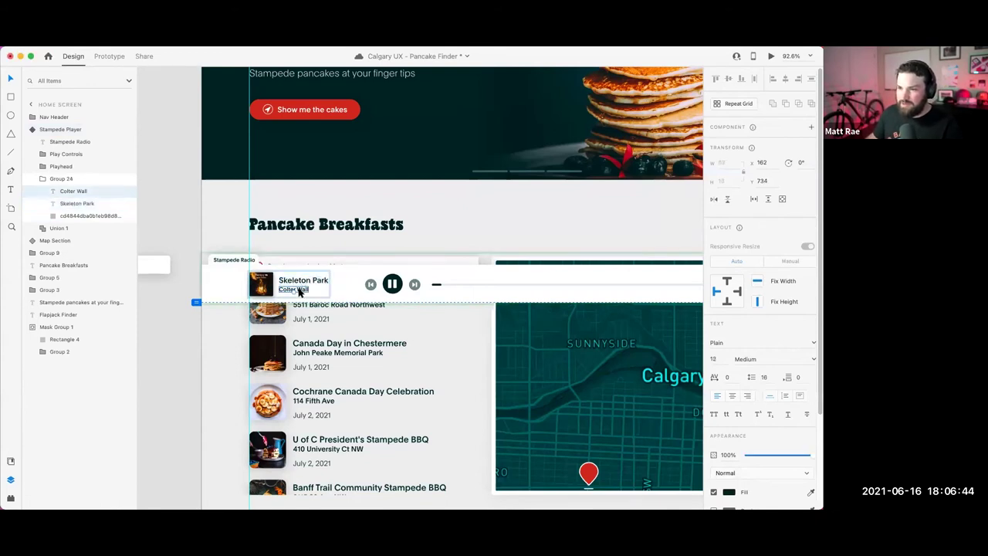
double_click(299, 290)
type("Tragicall")
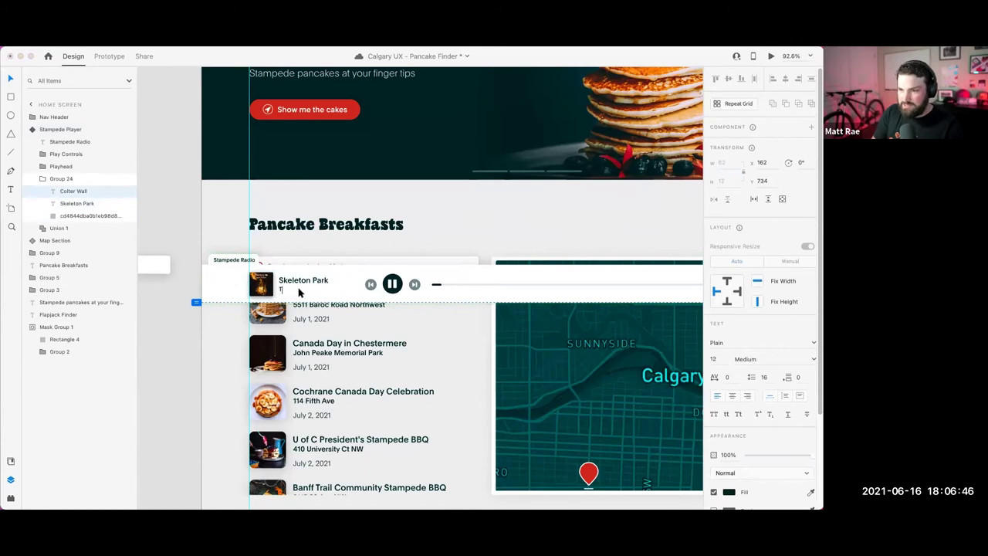
type("y Hip")
left_click(278, 289)
type("The")
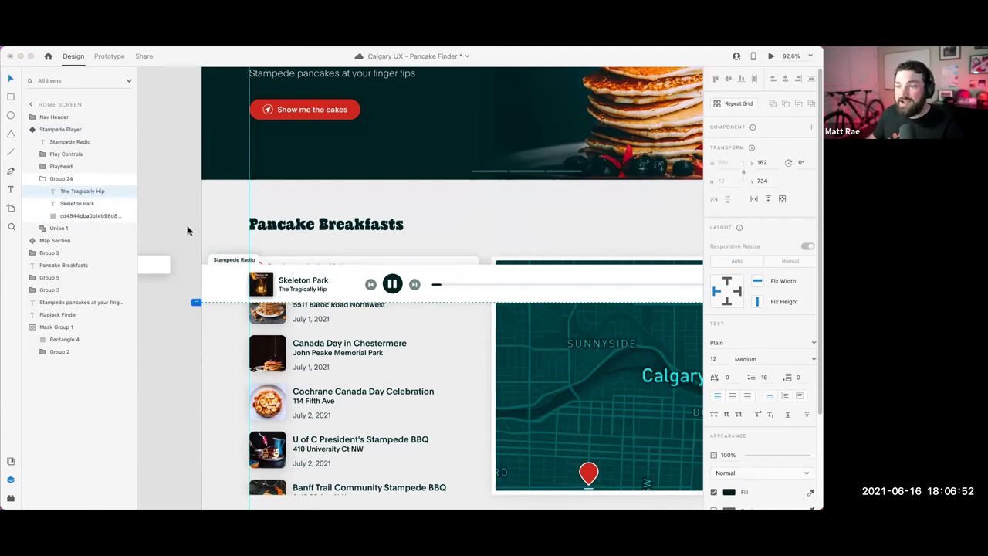
Step: In the Stampede Player's Playing state, add a prototype interaction to the next-track button beside the pause control
left_click(419, 276)
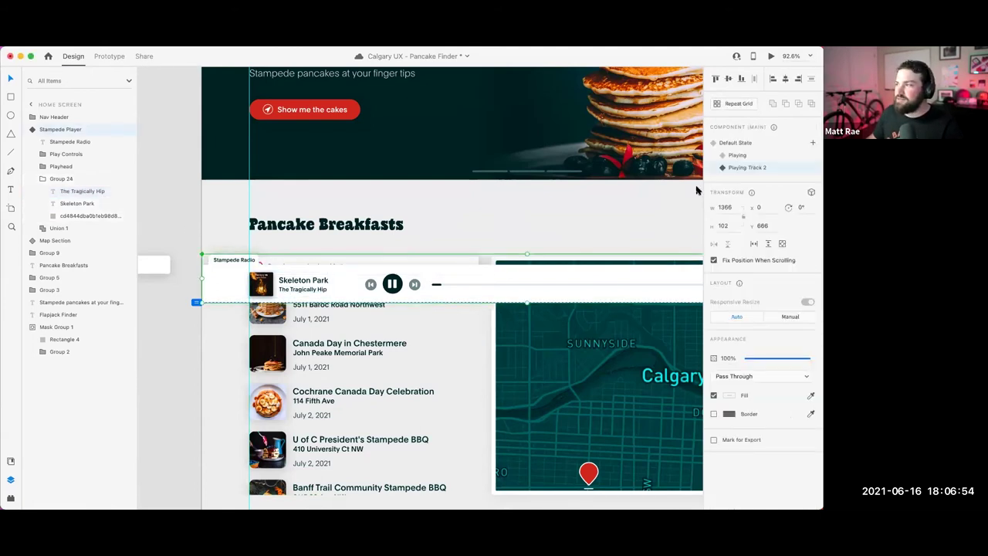
left_click(737, 155)
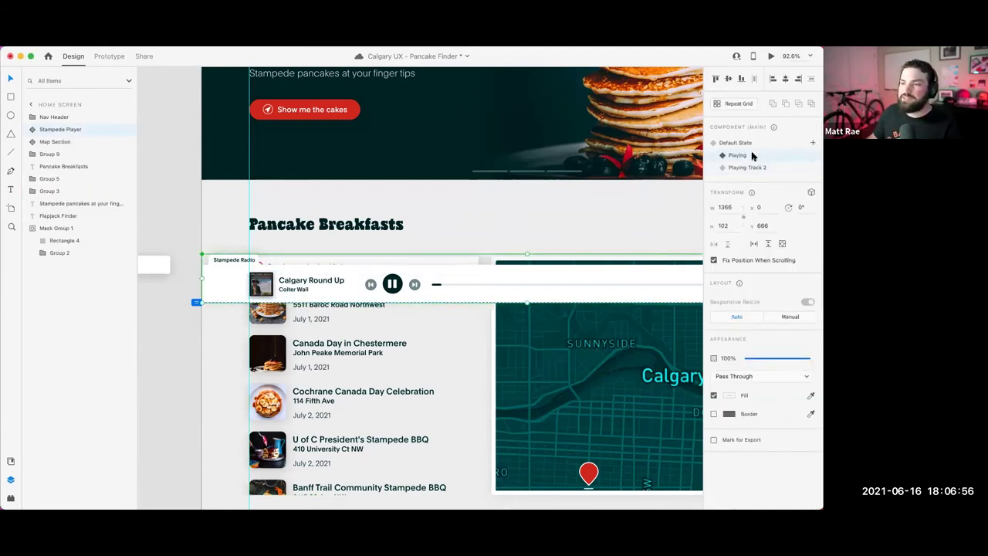
left_click(414, 284)
double_click(415, 284)
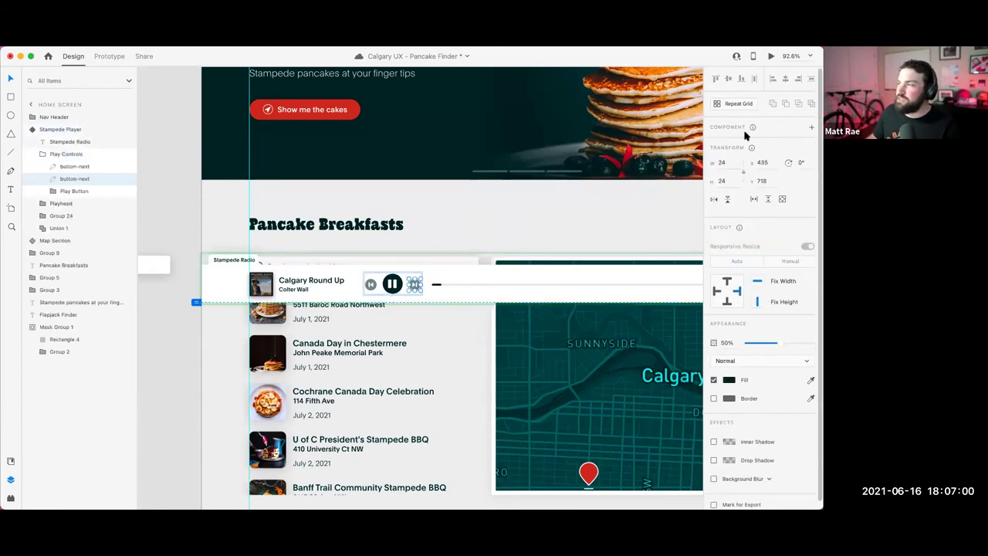
left_click(109, 55)
left_click(421, 287)
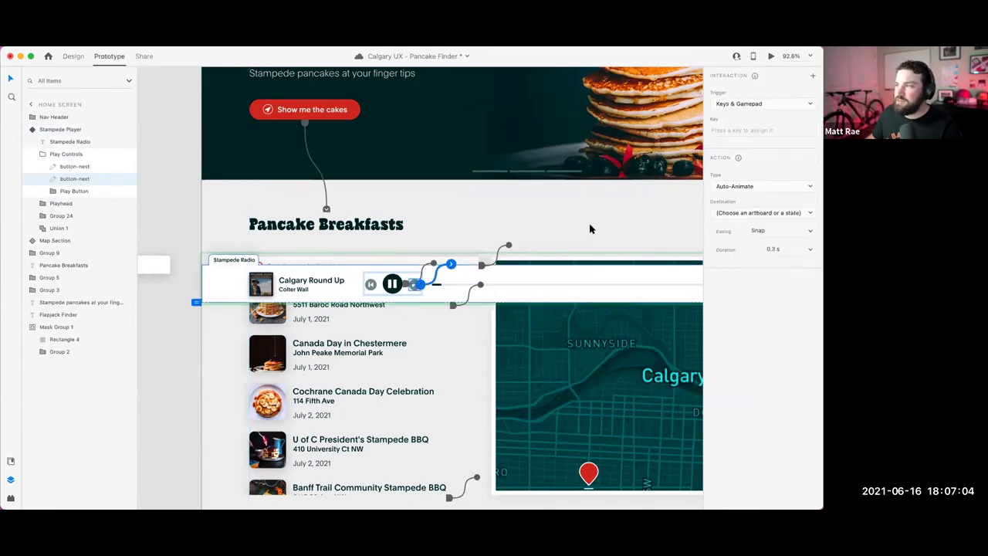
Step: Set the next-track button's interaction to a Tap trigger with Playing Track 2 as its destination and Ease In easing
left_click(778, 105)
left_click(759, 78)
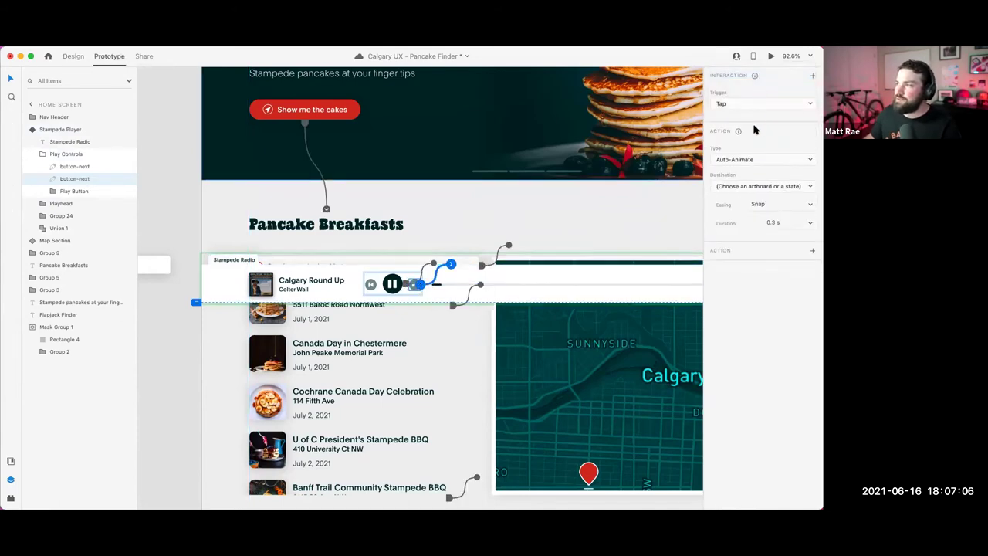
left_click(742, 185)
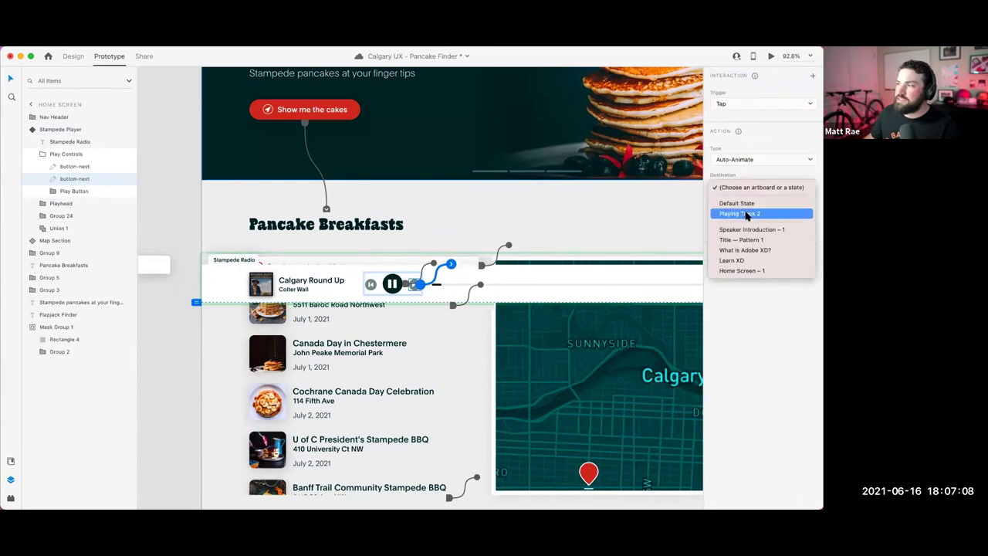
left_click(745, 214)
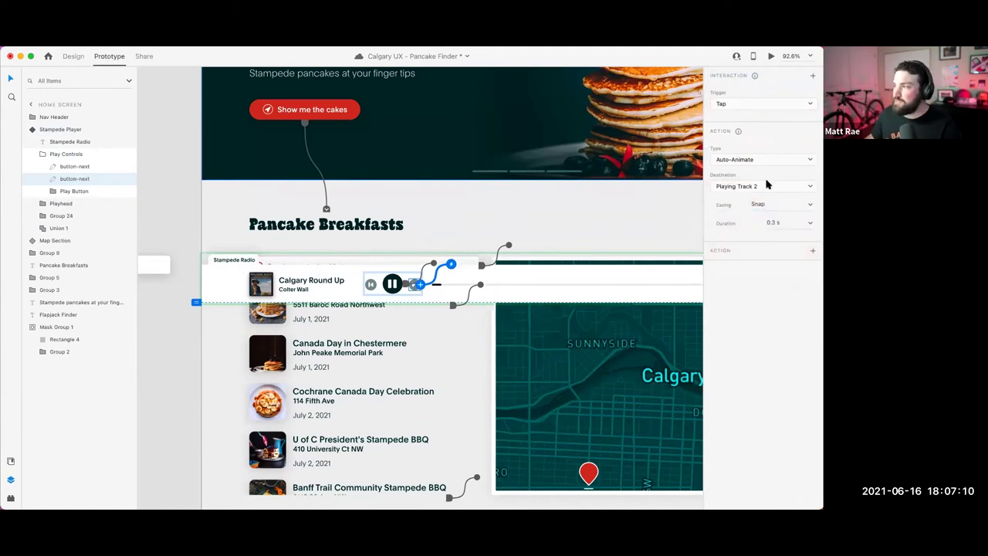
left_click(807, 207)
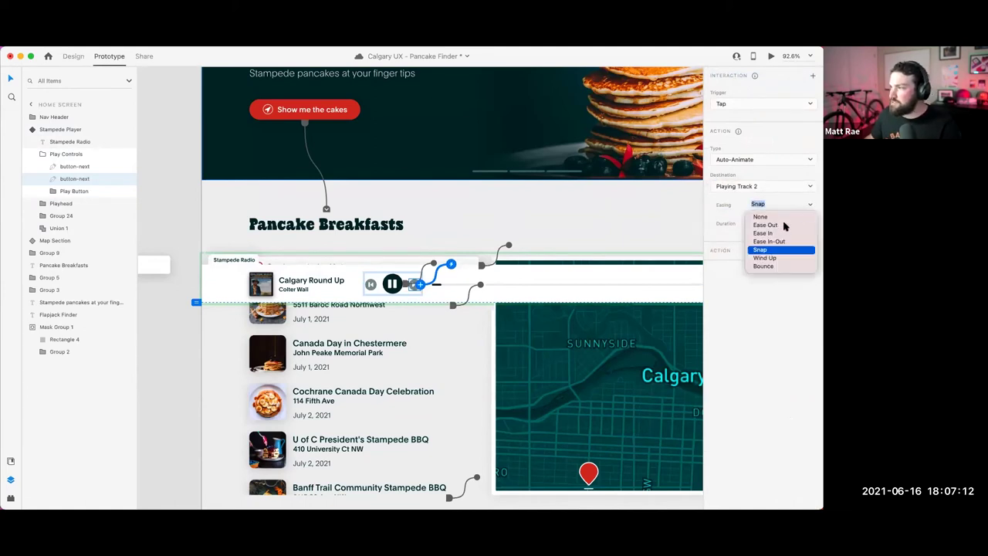
left_click(778, 232)
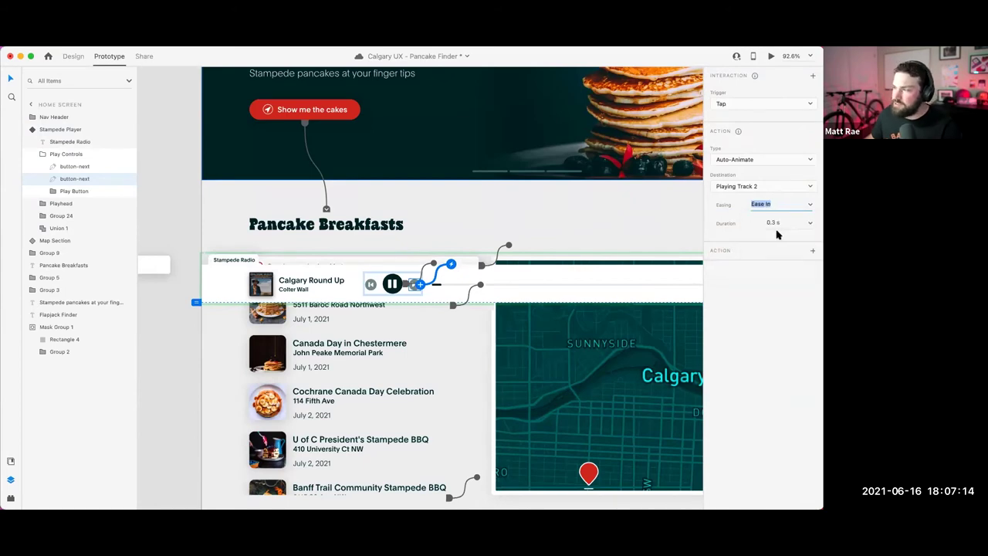
Step: Add an Audio Playback action to the next-track button's tap interaction, importing skeleton.mp3 from the Downloads folder as its audio file
left_click(812, 251)
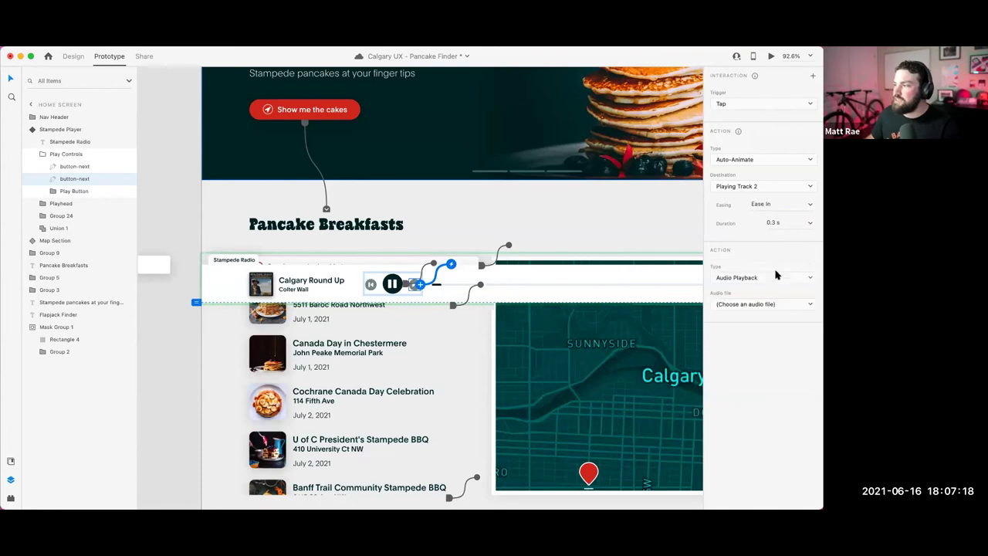
left_click(753, 306)
left_click(749, 349)
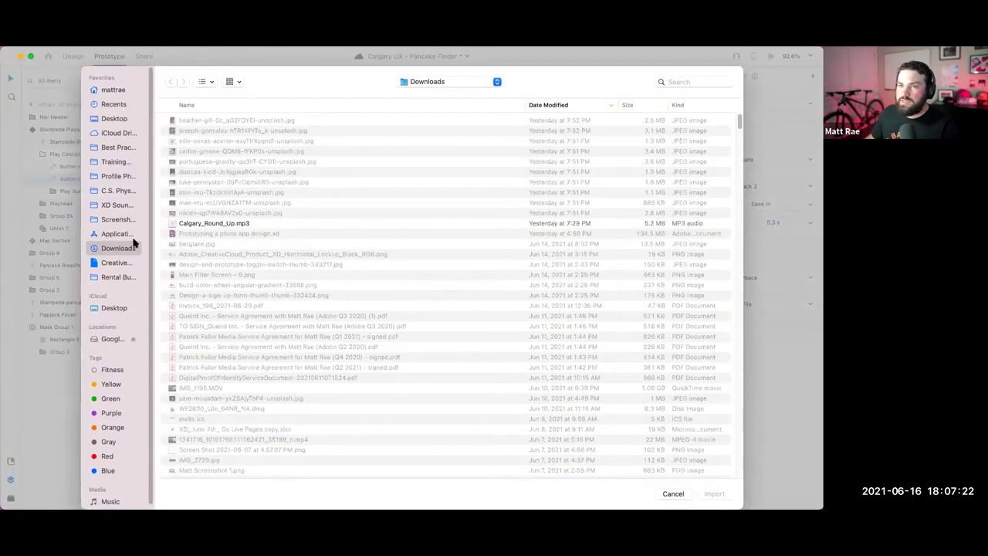
scroll(207, 355, "up", 1)
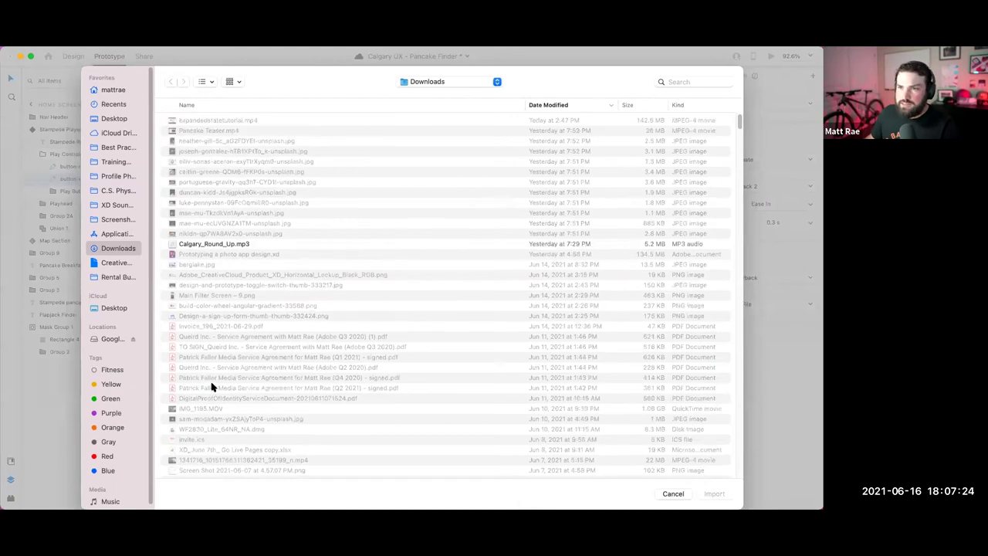
scroll(211, 386, "down", 10)
left_click(210, 365)
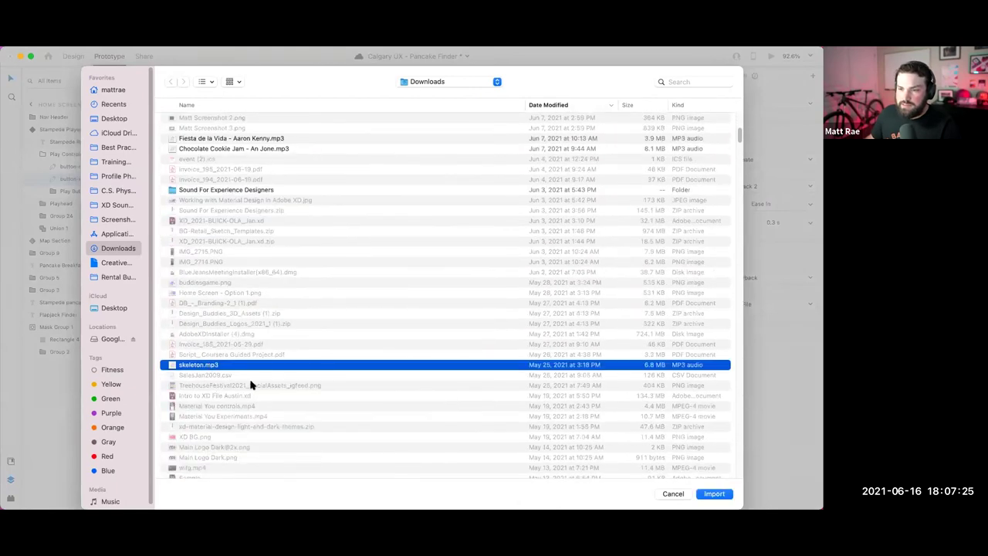
left_click(720, 496)
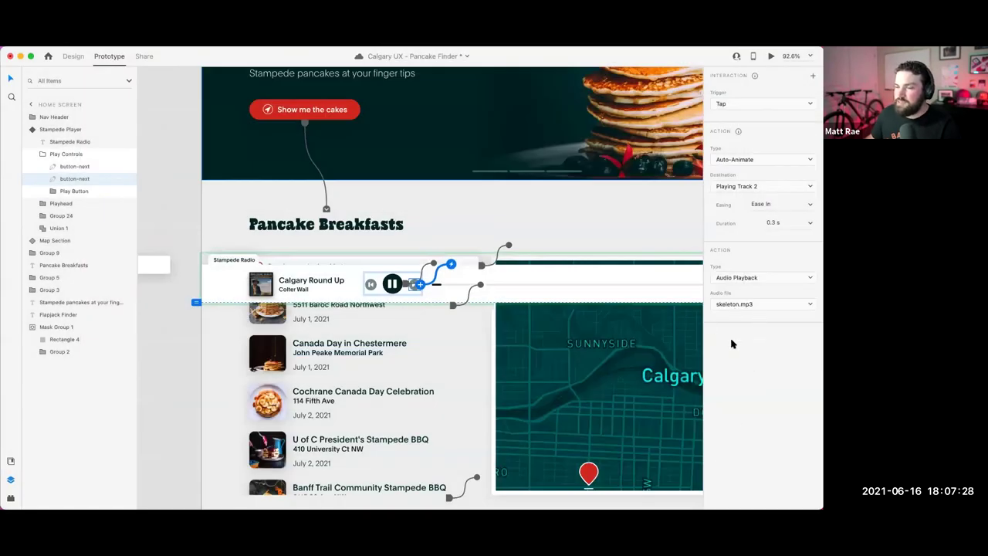
Step: In the Stampede Player's Playing Track 2 state, set the pause button's Tap interaction destination to Default State
left_click(529, 239)
left_click(490, 266)
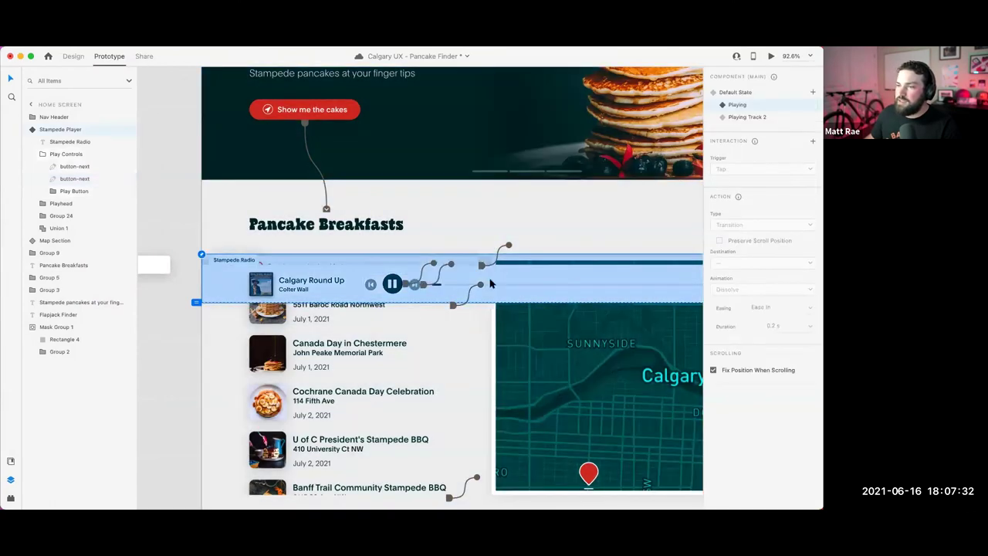
left_click(747, 118)
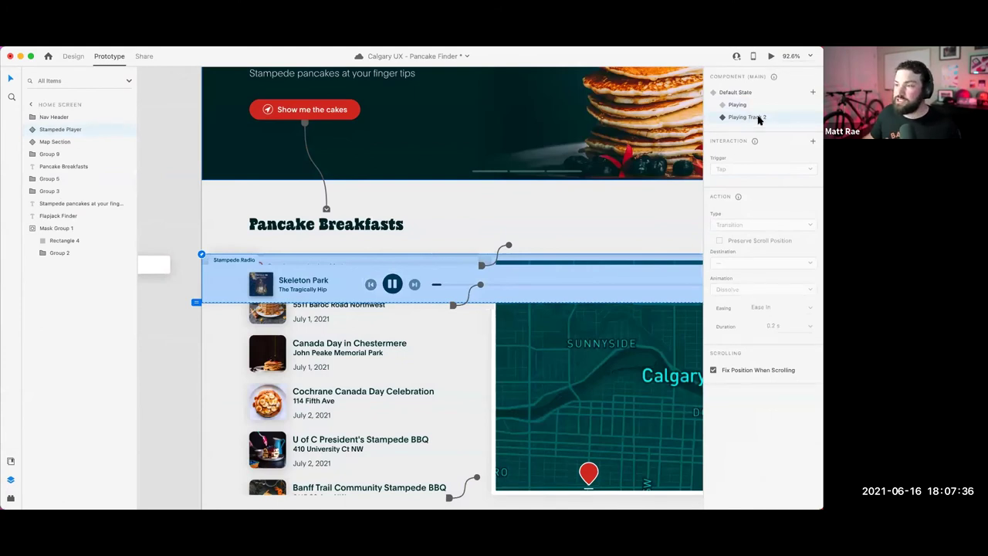
double_click(394, 284)
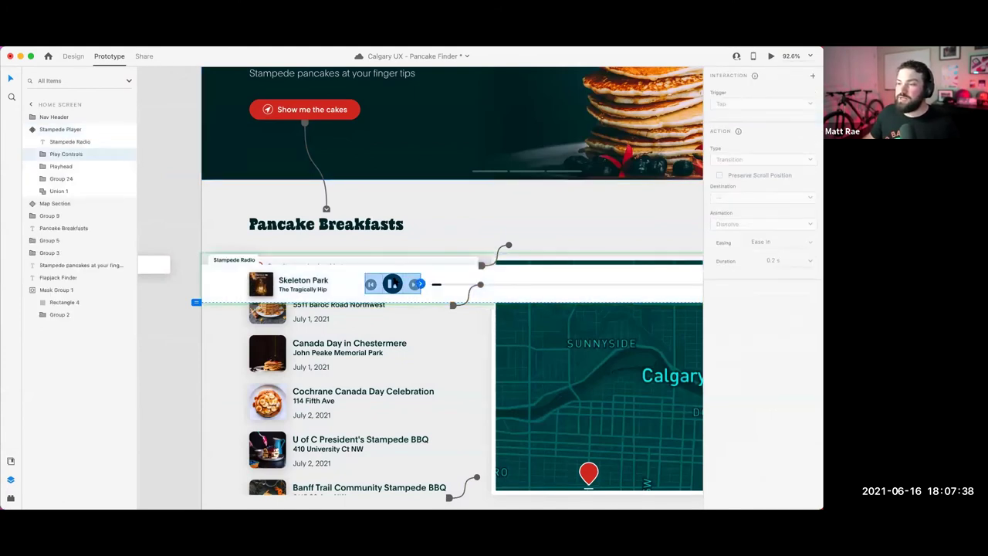
left_click(402, 286)
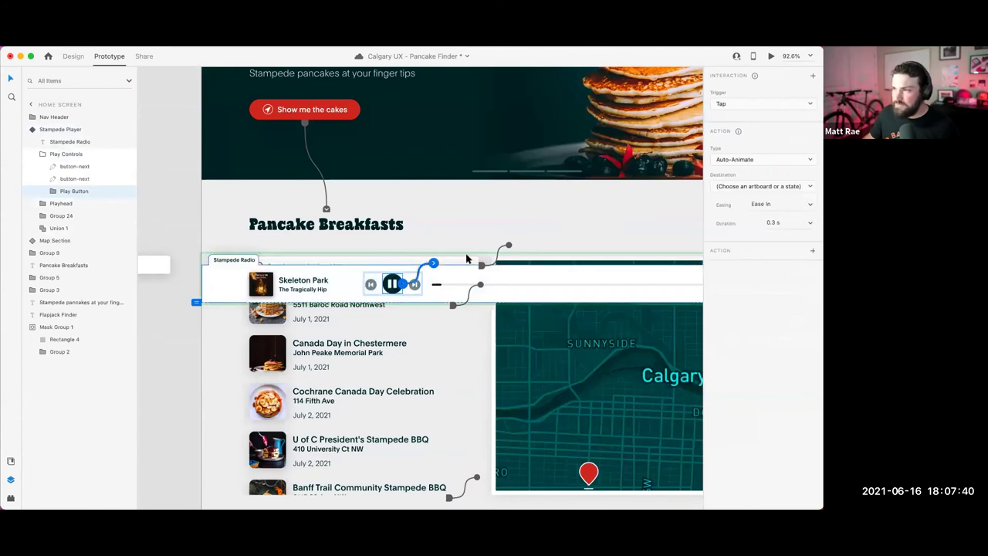
left_click(733, 190)
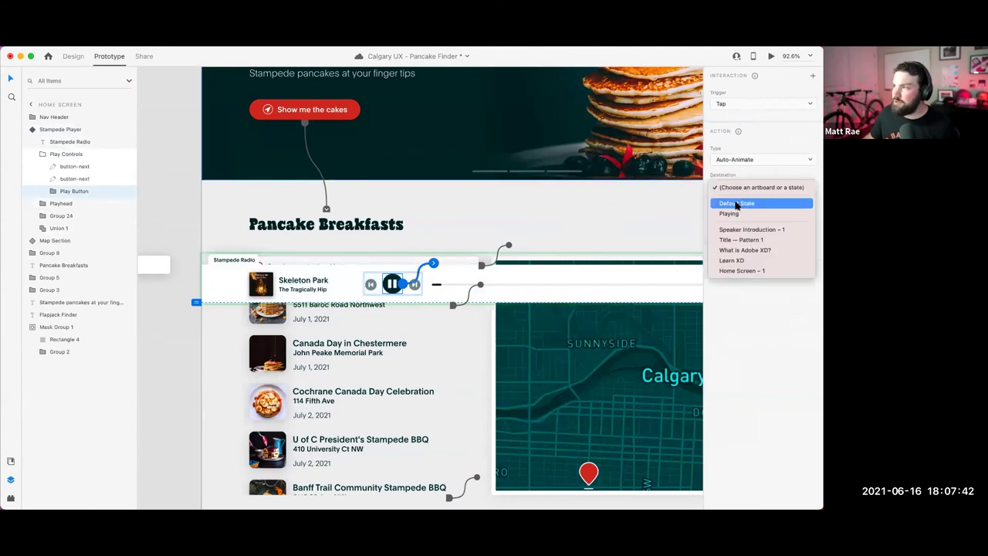
left_click(737, 203)
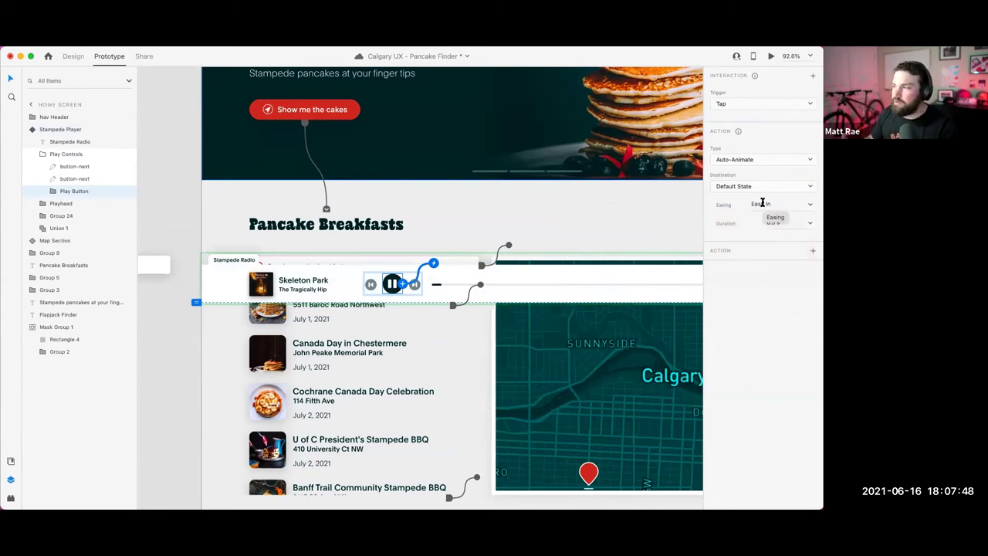
Step: Add an Audio Playback action to the pause button's interaction using Tictac.wav as the audio file
left_click(812, 250)
left_click(762, 308)
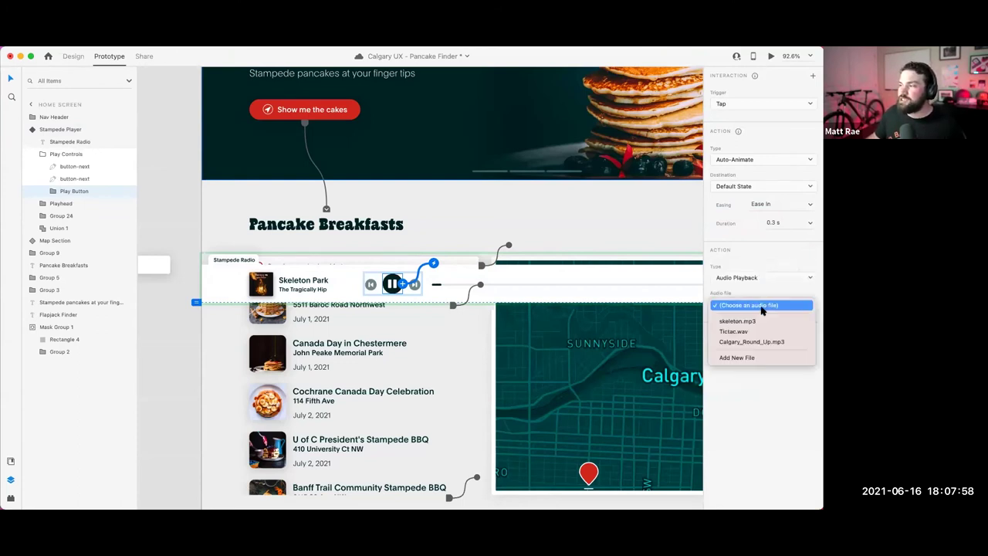
left_click(755, 331)
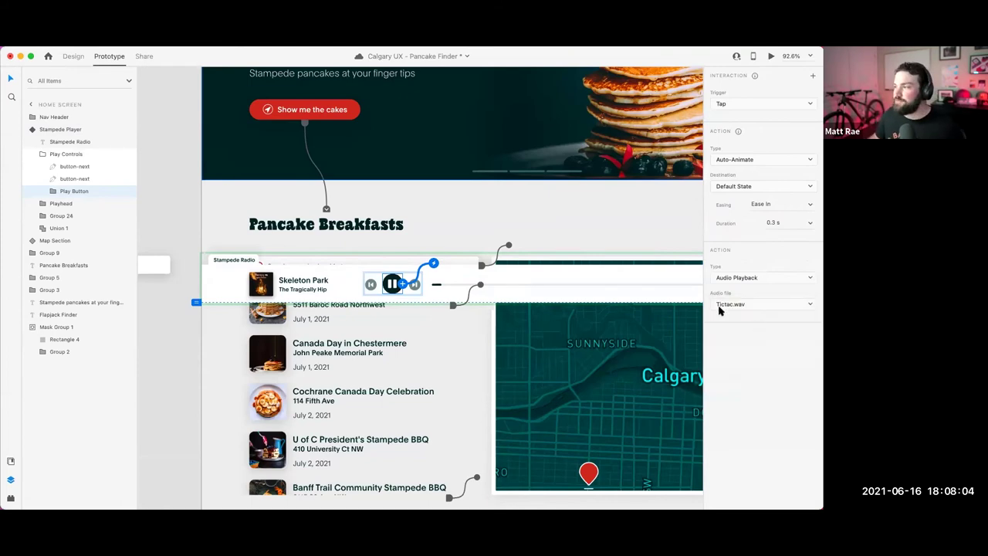
Step: Select the Stampede Player on the Home Screen and switch it back to its Default State
left_click(599, 216)
left_click_drag(508, 245, 493, 268)
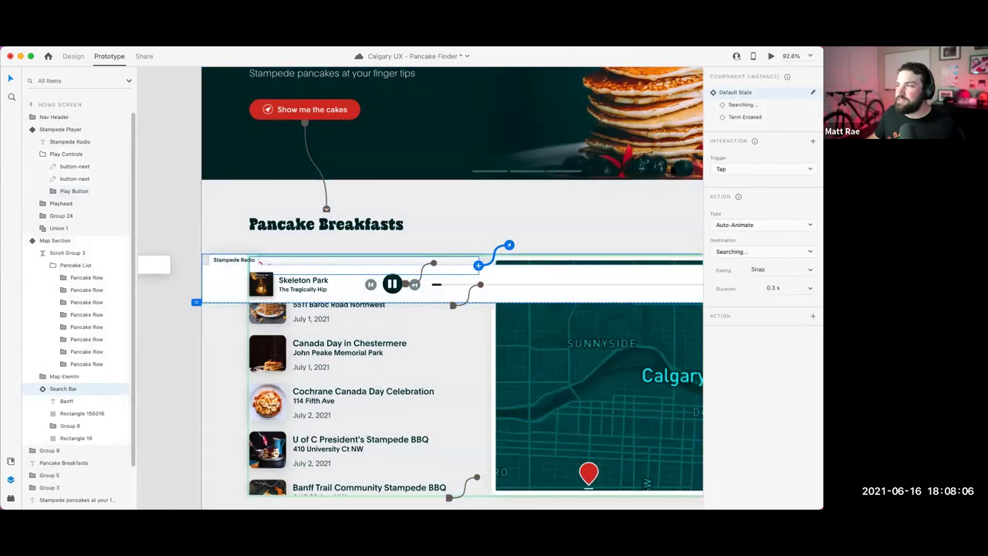
left_click(551, 216)
left_click(553, 271)
Step: Preview the prototype and test the Stampede Radio's play, next-track and pause controls in sequence
left_click(771, 55)
left_click(141, 460)
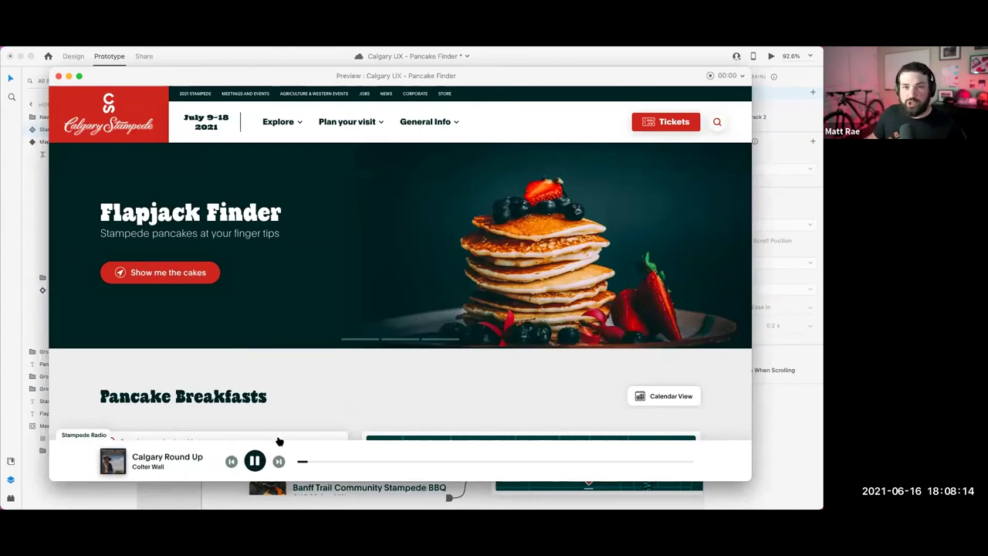
left_click(279, 461)
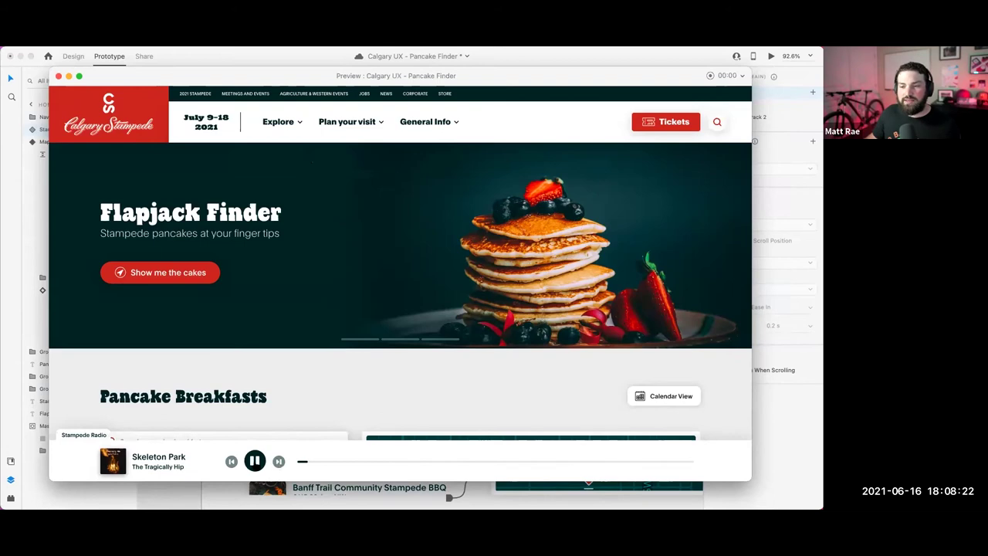
left_click(254, 462)
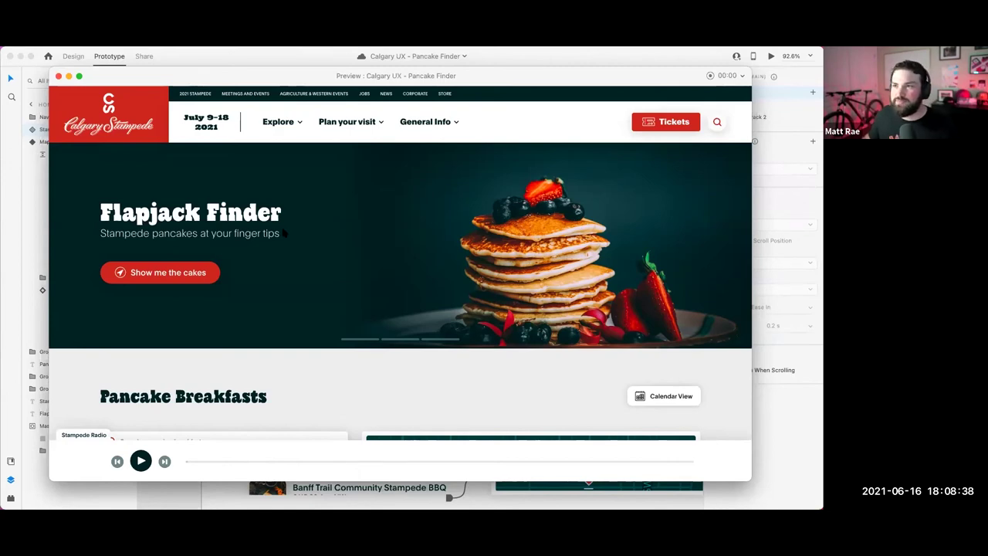
left_click(780, 114)
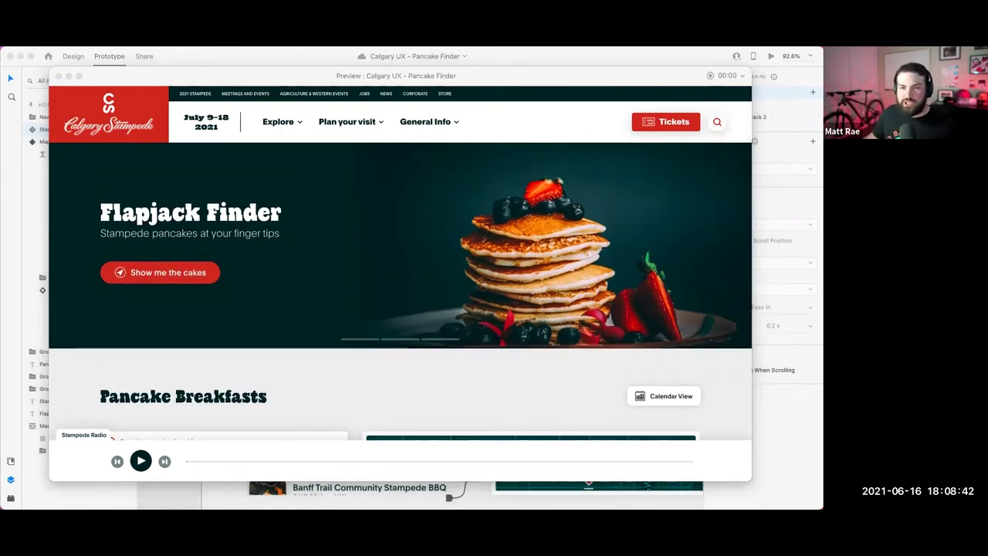
left_click(297, 77)
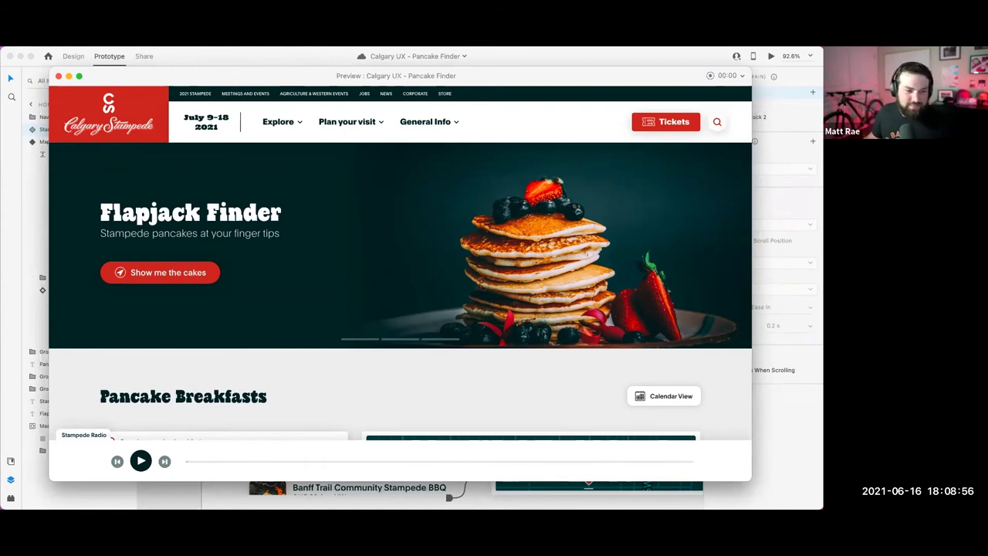
left_click_drag(216, 77, 230, 75)
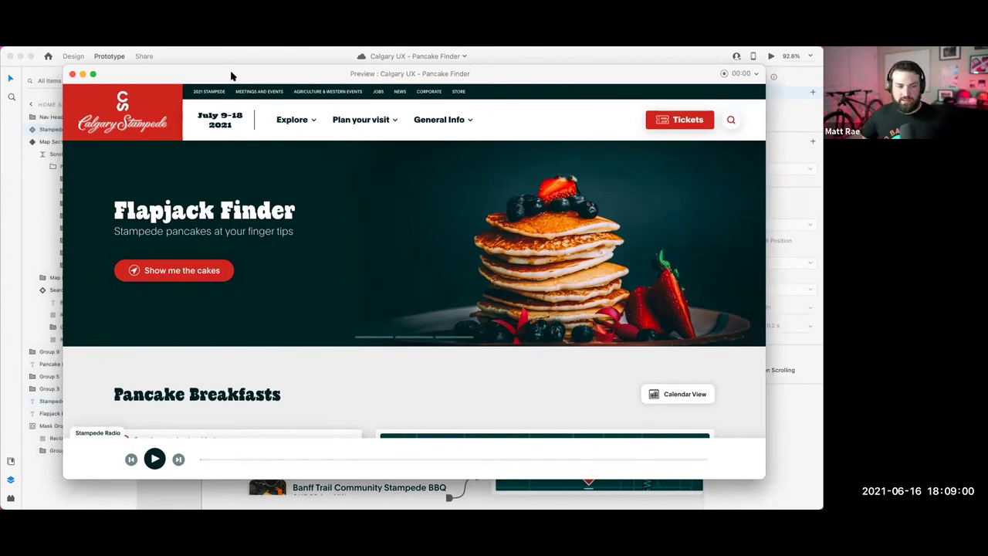
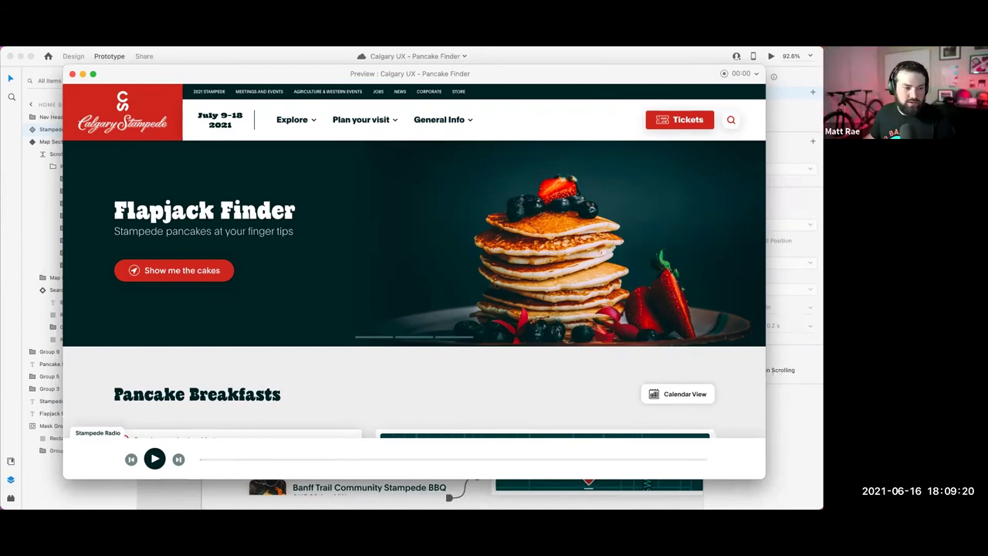
Step: Close the preview and switch to Design mode at the Tickets and search buttons in the Home Screen's Nav Header
left_click(73, 74)
left_click(181, 216)
scroll(182, 210, "down", 5)
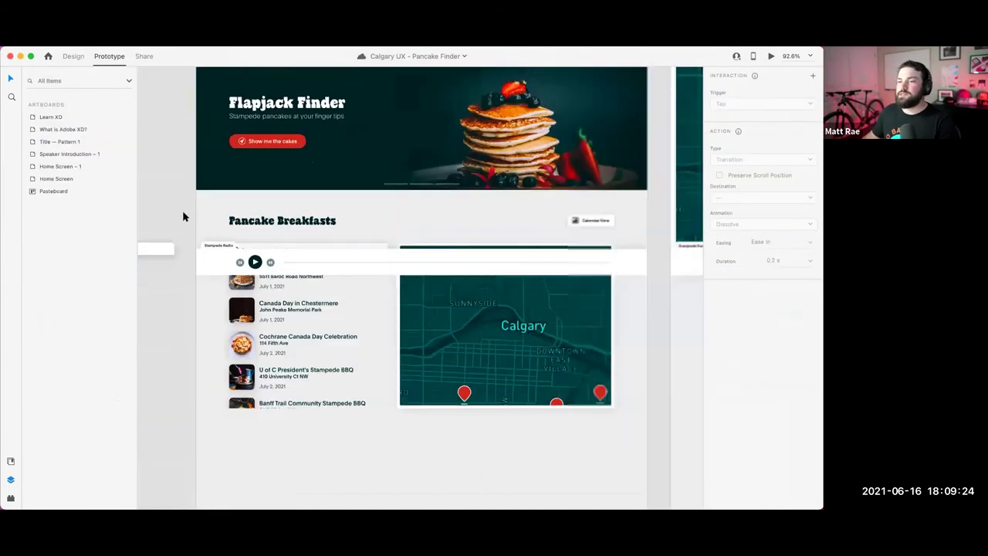
left_click_drag(180, 180, 170, 275)
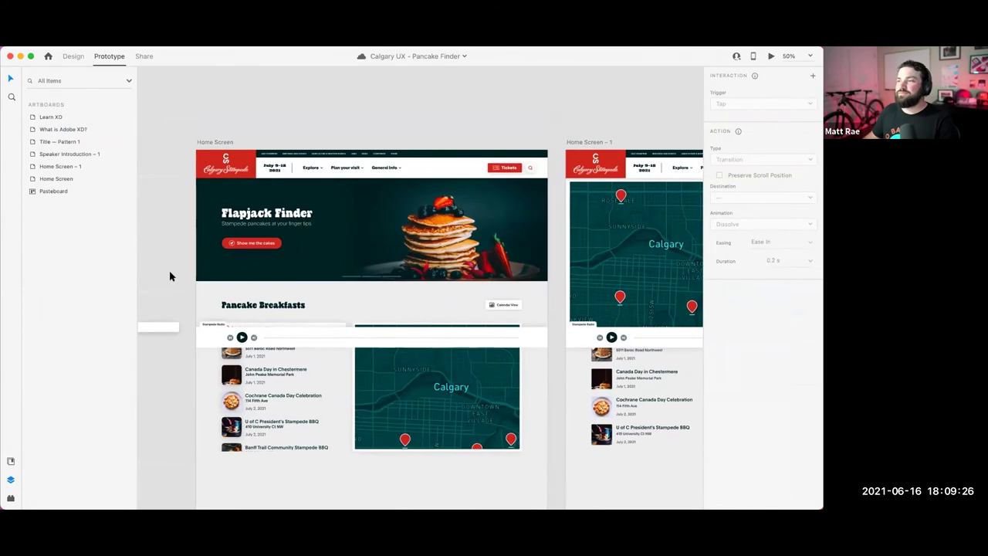
left_click(538, 172)
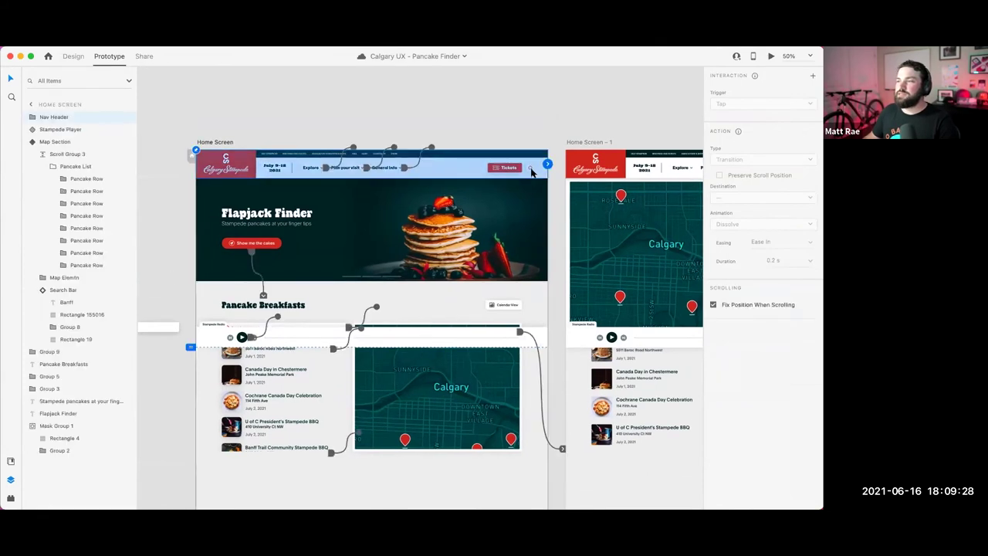
left_click(73, 56)
scroll(533, 168, "up", 5)
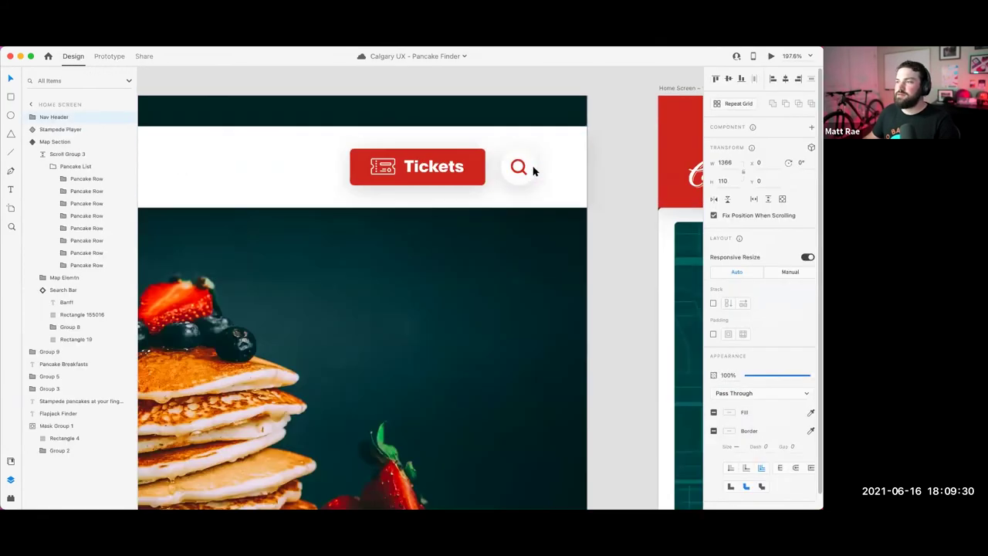
Step: Group the search button with the Tickets button in the Nav Header and make the group a horizontal stack
left_click(620, 180)
left_click(519, 168)
double_click(519, 168)
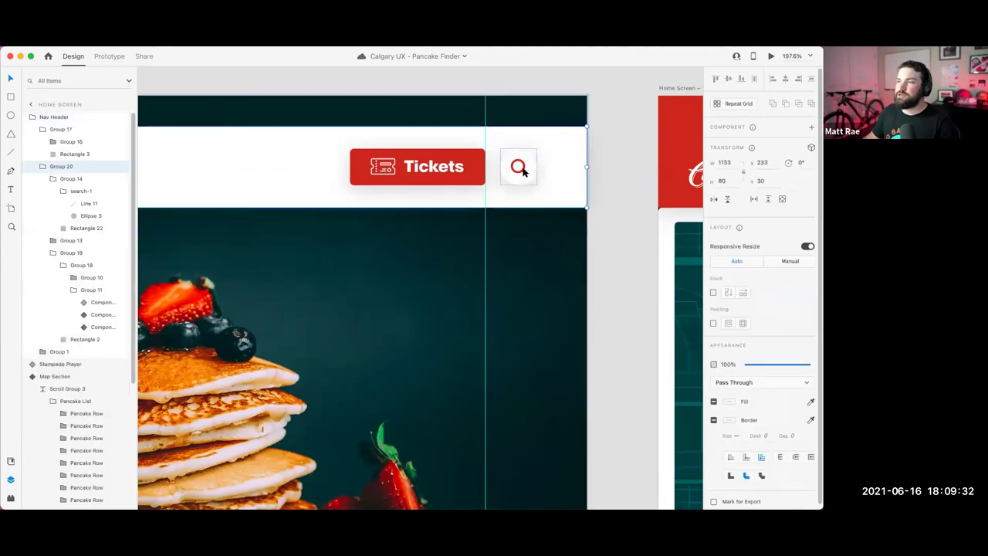
double_click(521, 169)
left_click(455, 171, "shift")
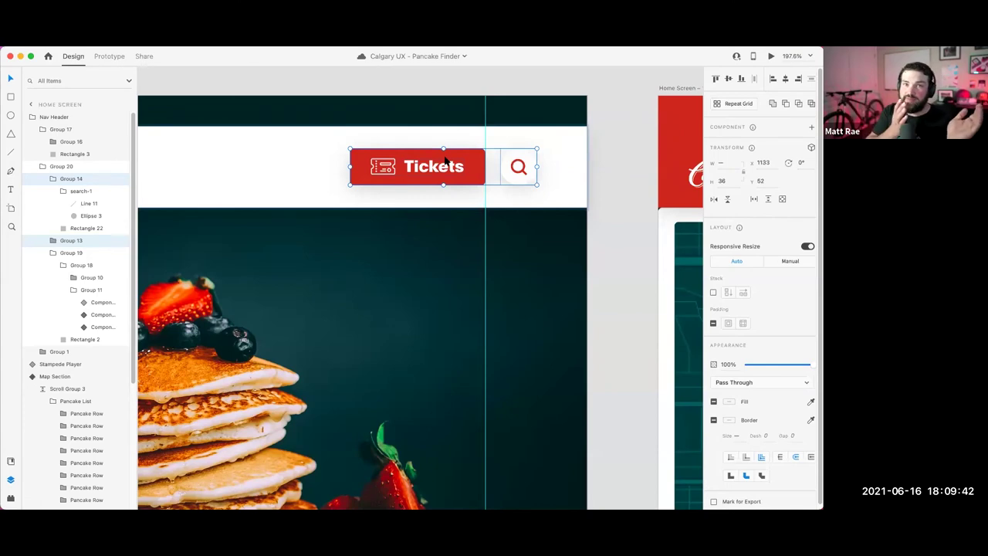
key("super+g")
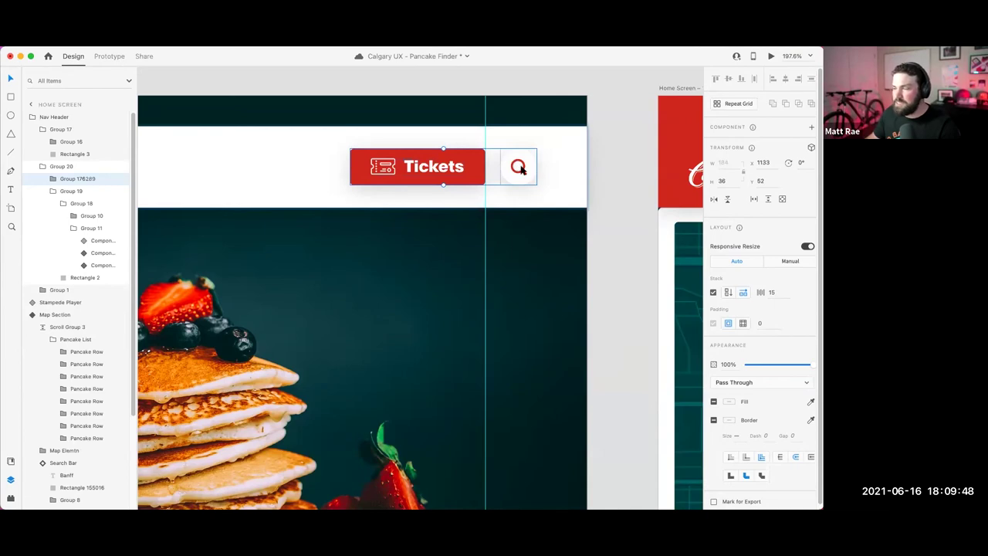
Step: Turn the stacked group of the Tickets and search buttons into a component
double_click(518, 167)
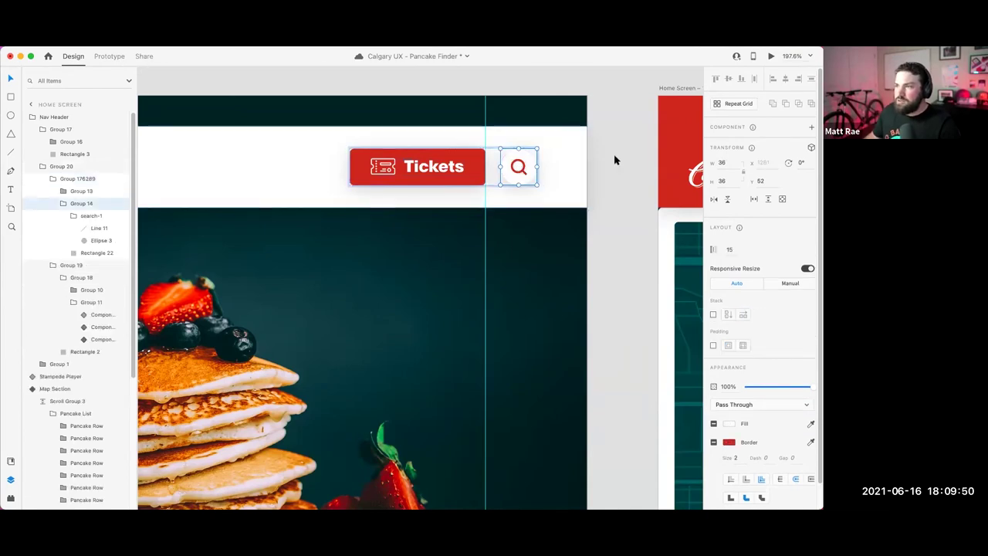
left_click(604, 162)
left_click(510, 167)
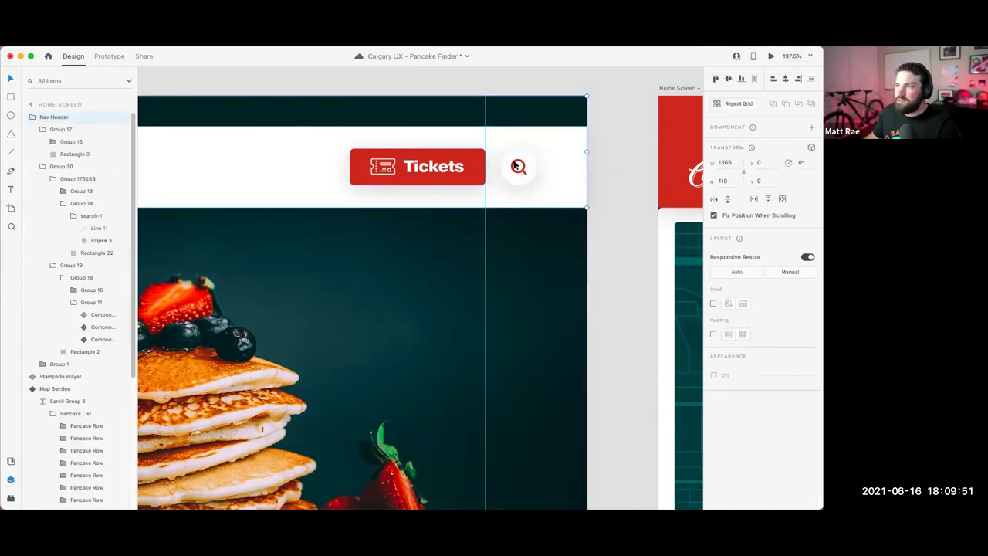
double_click(455, 170)
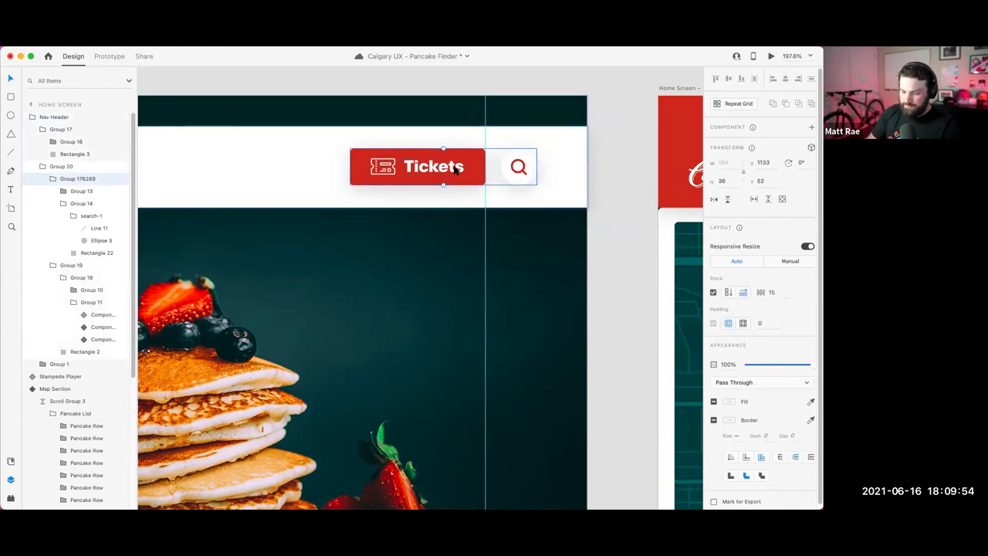
key("super+k")
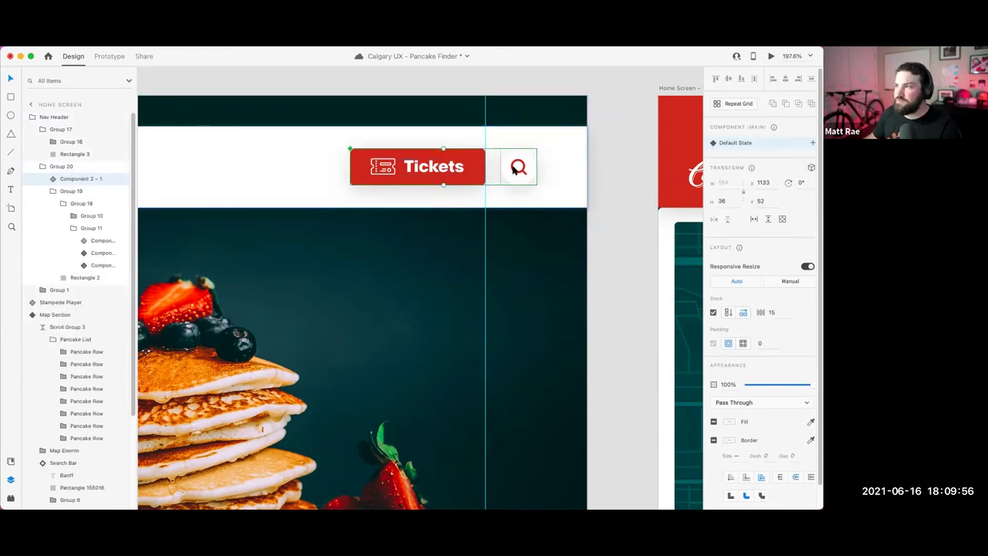
Step: Add a Toggle State with its default name to the Tickets and search component
left_click(812, 143)
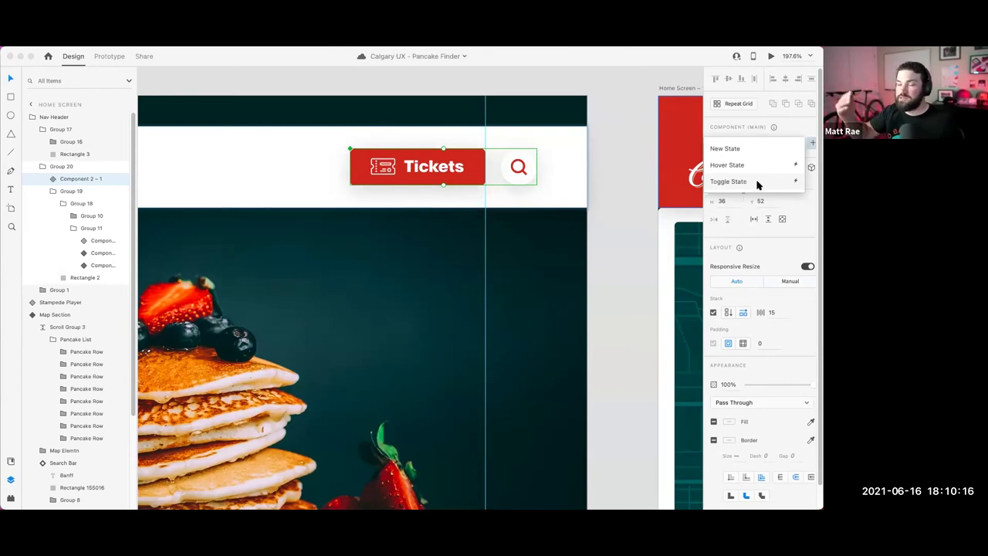
left_click(757, 185)
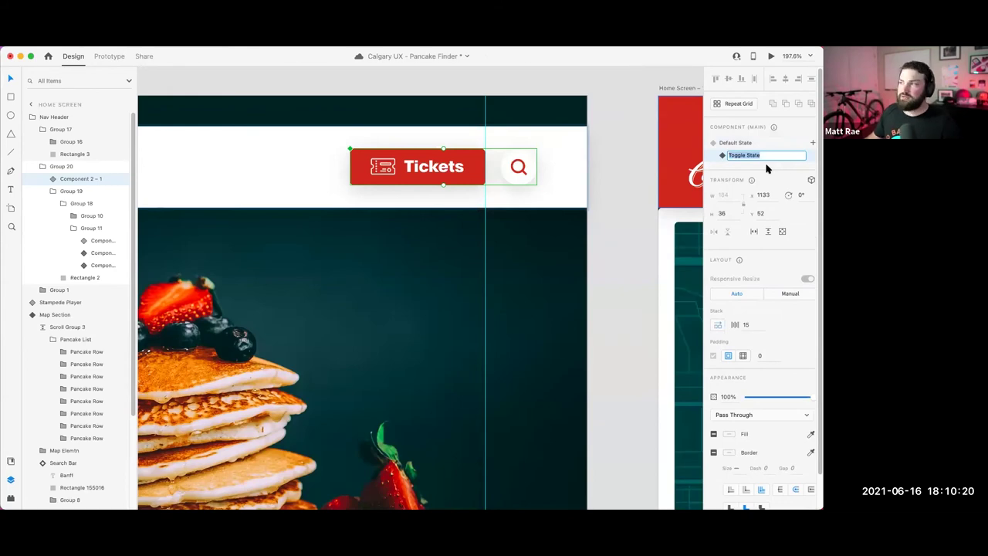
key("Return")
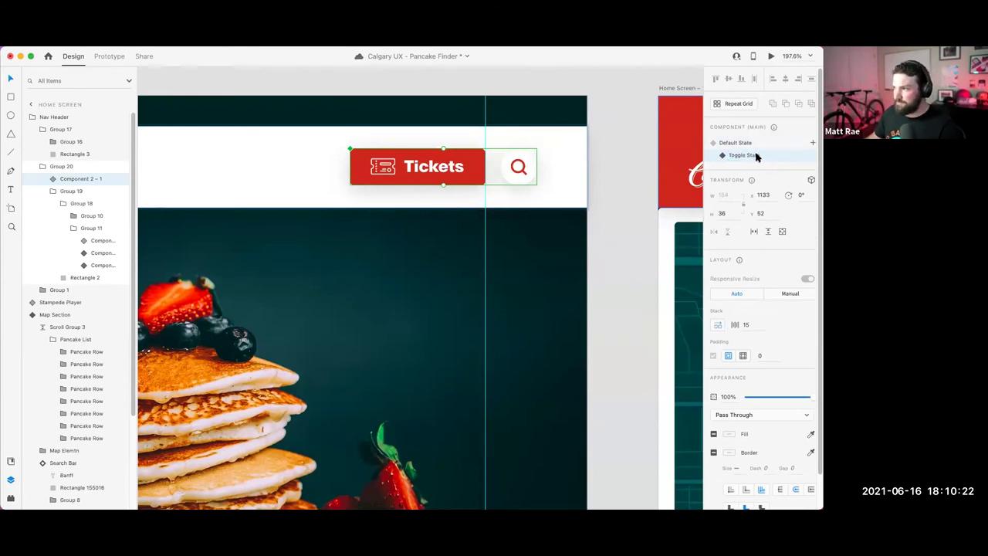
Step: In the Tickets and search component's Toggle State, widen the search button to 133 and move the magnifier icon to its left end
double_click(507, 171)
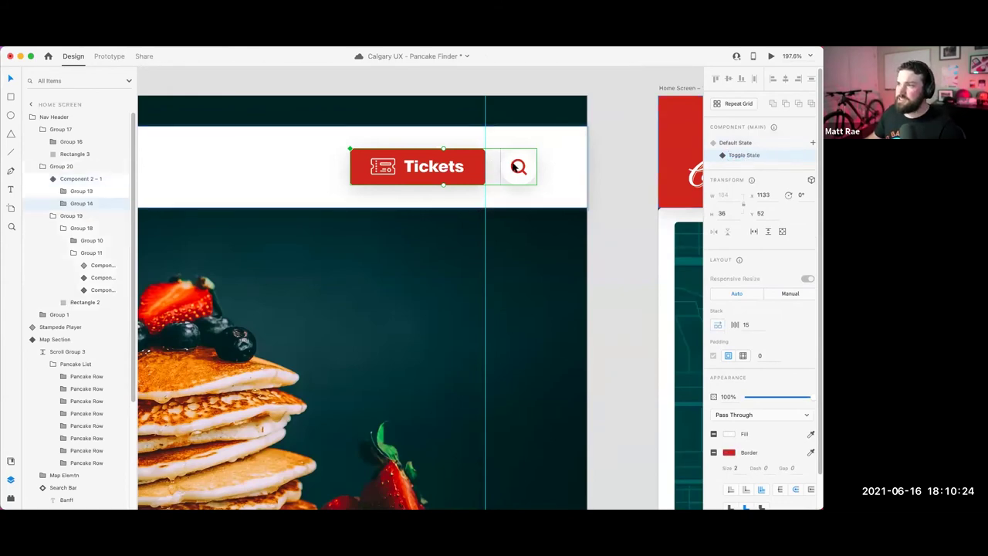
left_click_drag(500, 166, 401, 163)
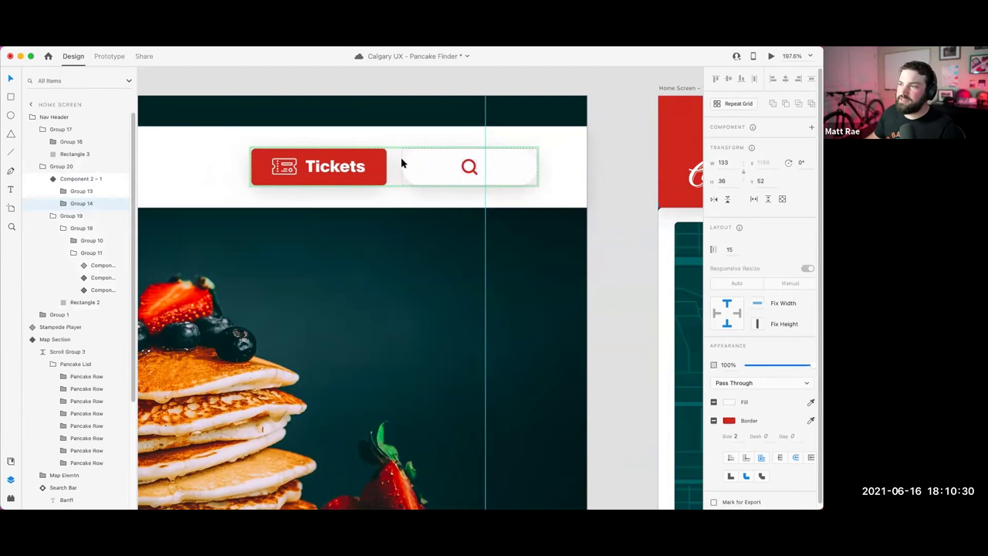
double_click(469, 166)
left_click_drag(469, 166, 425, 168)
key("Escape")
left_click(500, 166)
left_click(518, 165)
Step: Check the Tickets and search component's two states against each other and leave it in the Default State
left_click(737, 144)
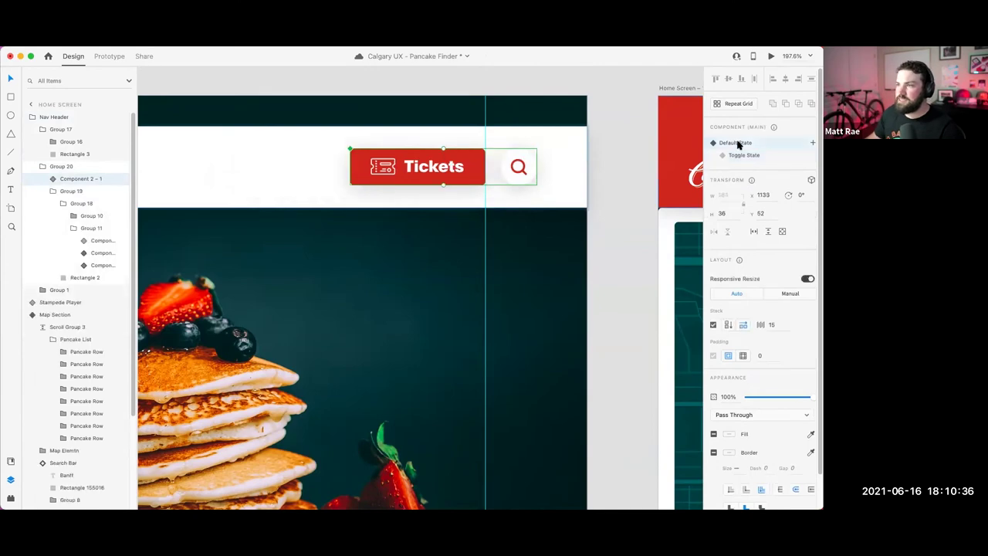
left_click(742, 155)
left_click(737, 144)
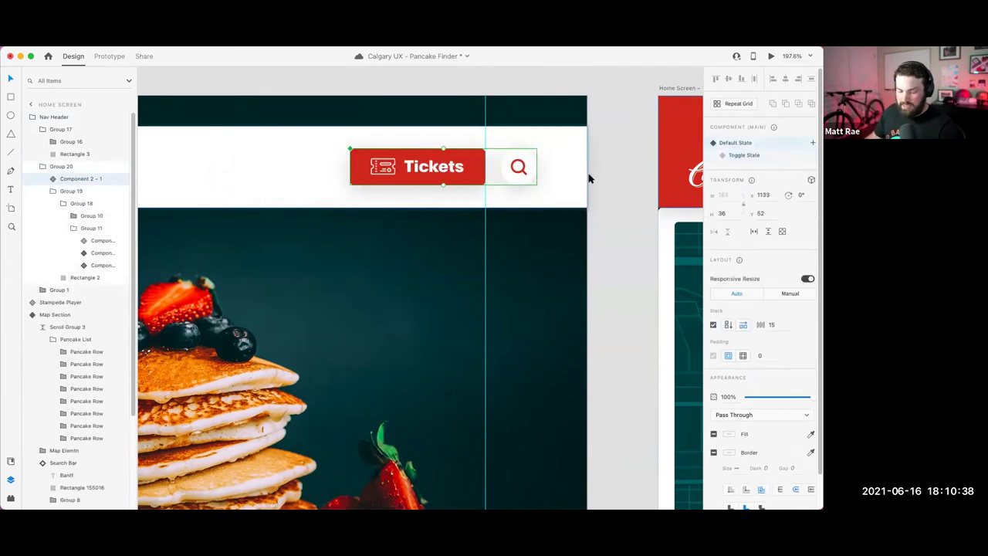
Step: Preview the Home Screen, test the header search button by expanding and collapsing it, and close the preview
scroll(588, 179, "down", 5)
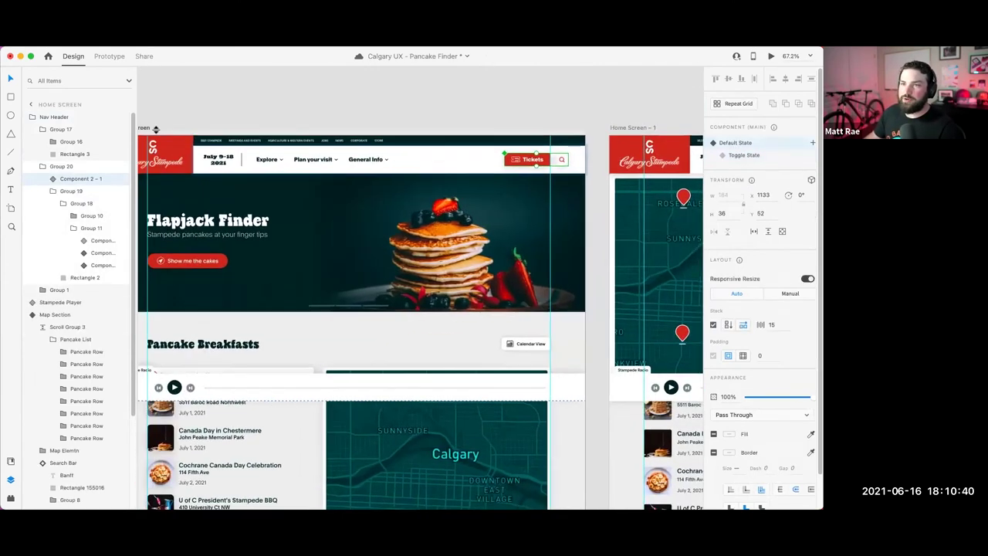
left_click(623, 107)
left_click(771, 56)
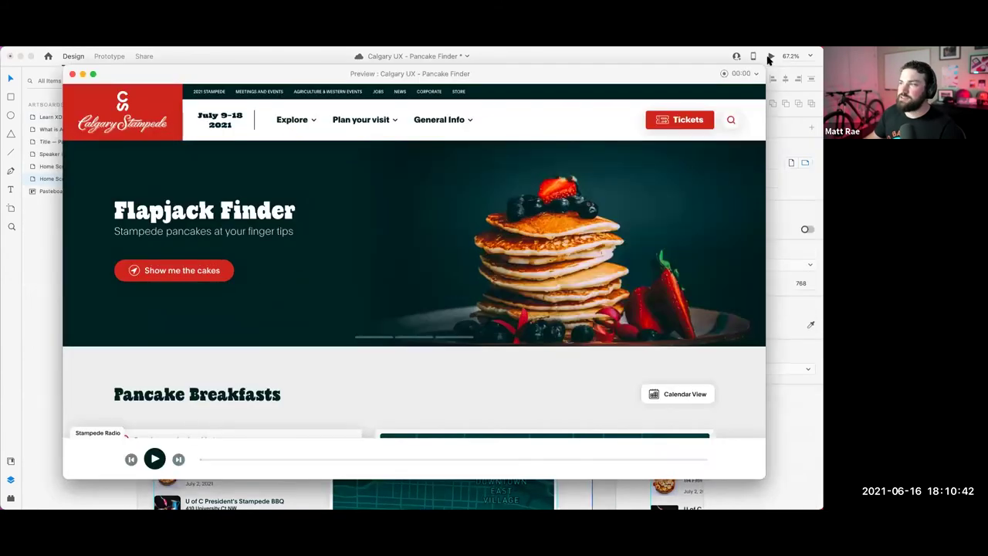
left_click(730, 122)
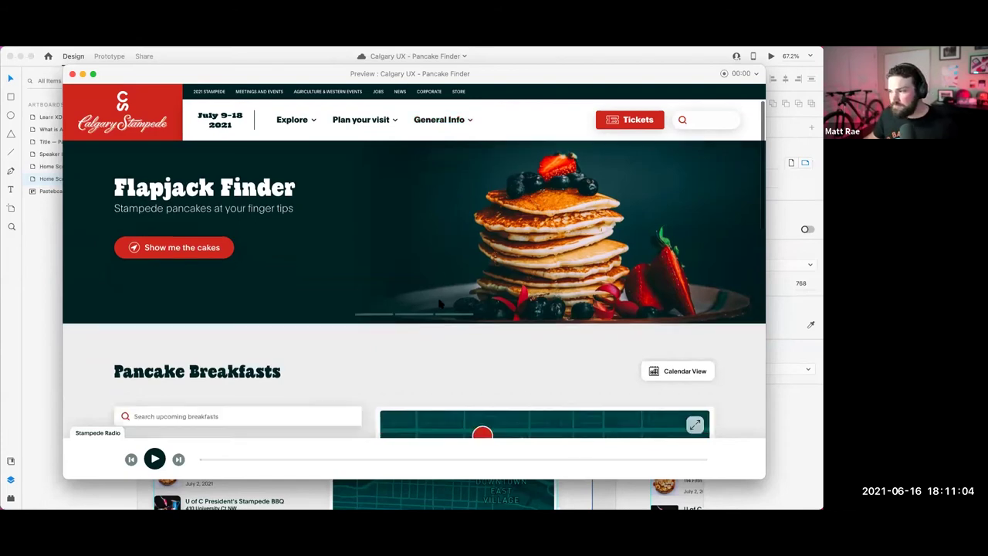
scroll(440, 301, "down", 4)
scroll(437, 269, "up", 4)
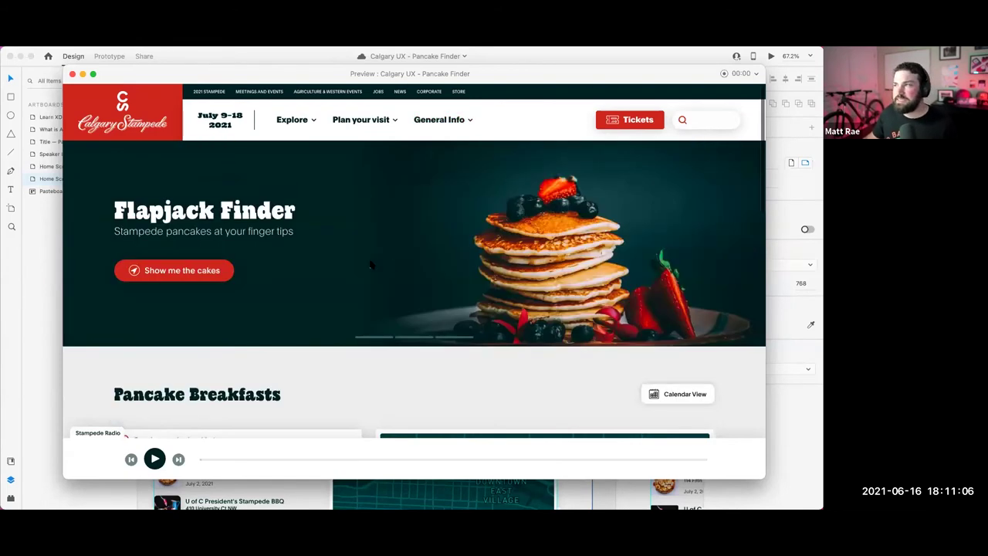
left_click(728, 120)
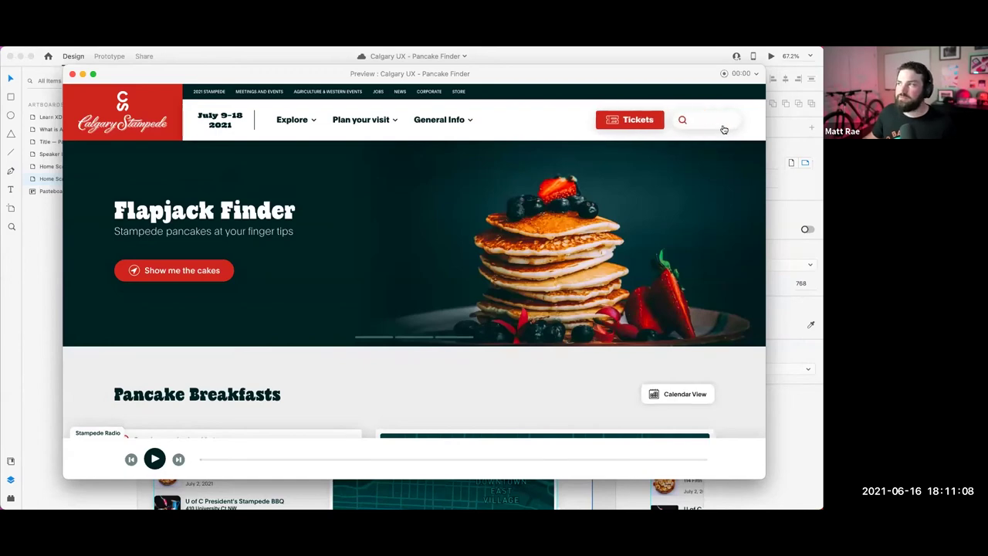
left_click(723, 126)
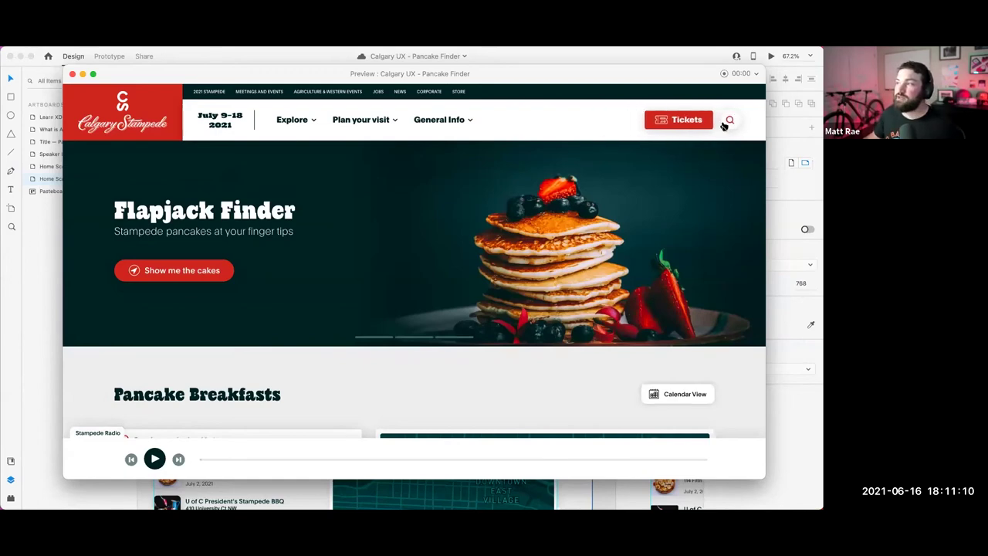
left_click(728, 121)
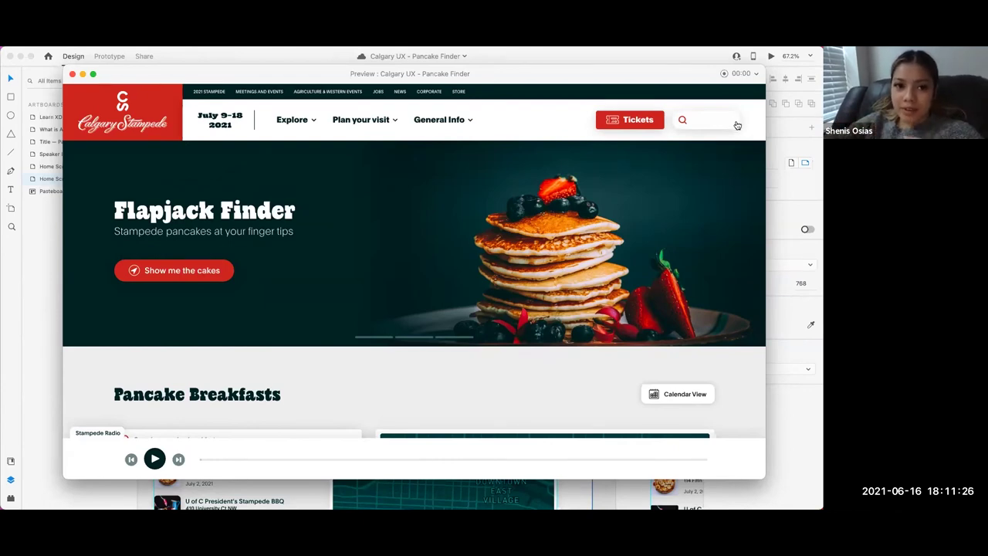
left_click(71, 74)
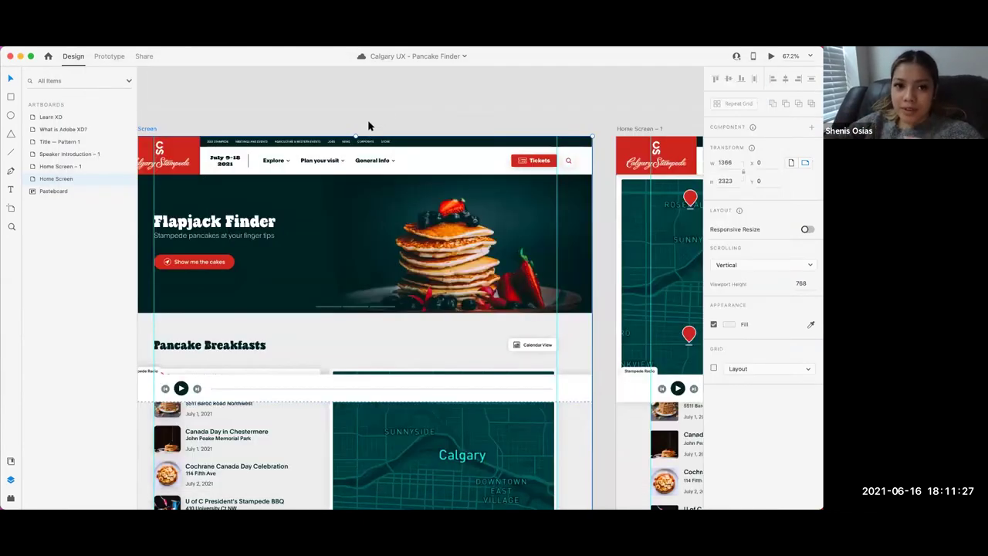
Step: Select the Explore menu component nested inside the Home Screen's Nav Header
left_click(274, 162)
double_click(274, 162)
double_click(275, 161)
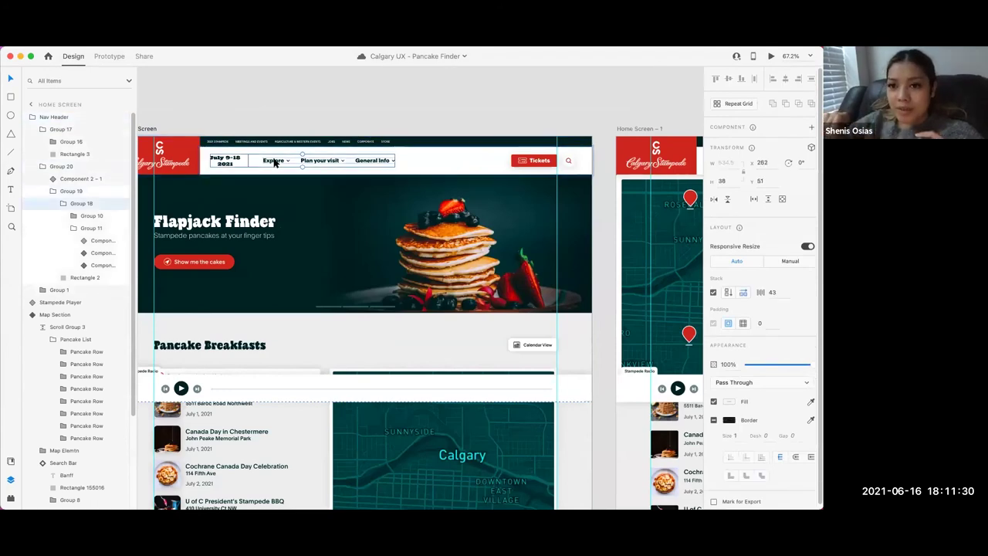
double_click(276, 159)
double_click(275, 161)
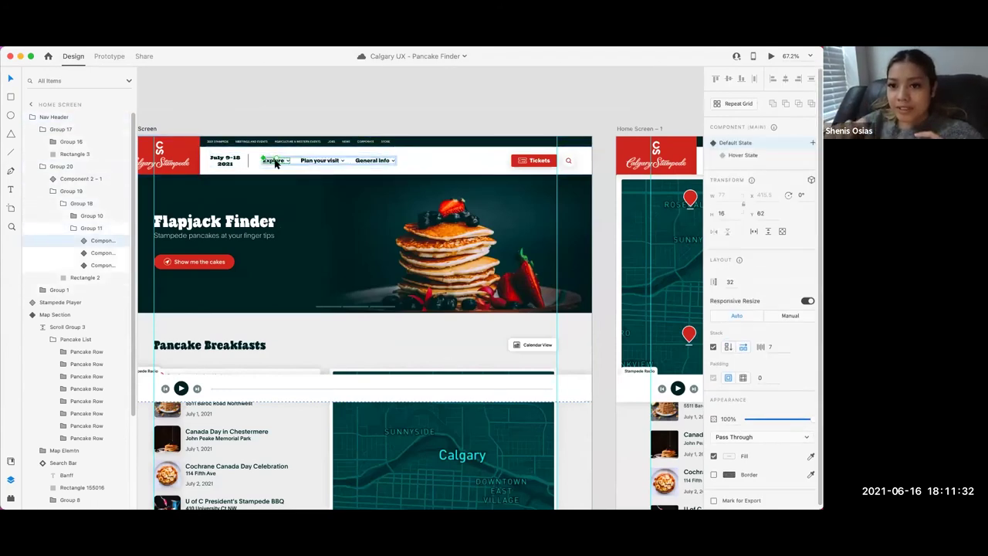
scroll(331, 84, "up", 5)
scroll(332, 85, "left", 5)
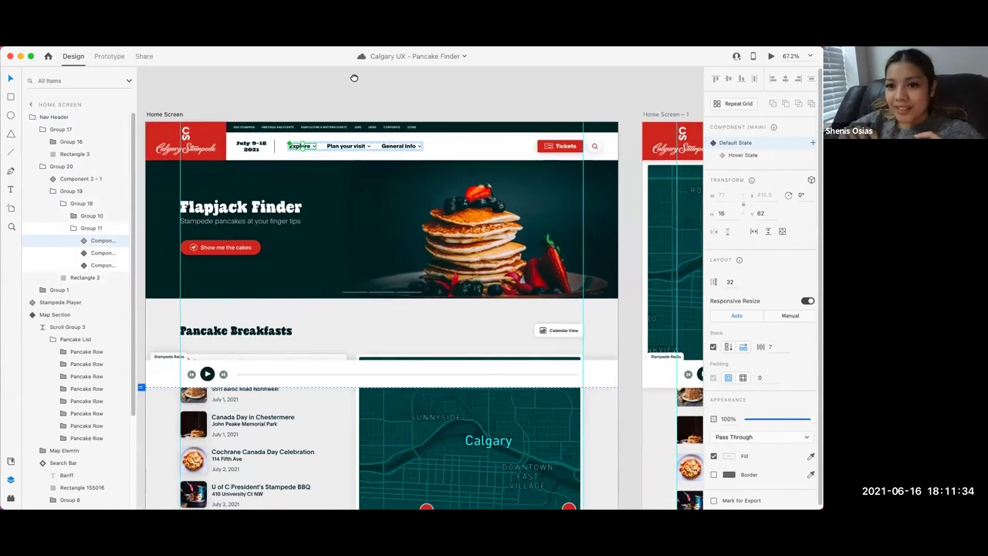
scroll(360, 193, "up", 5)
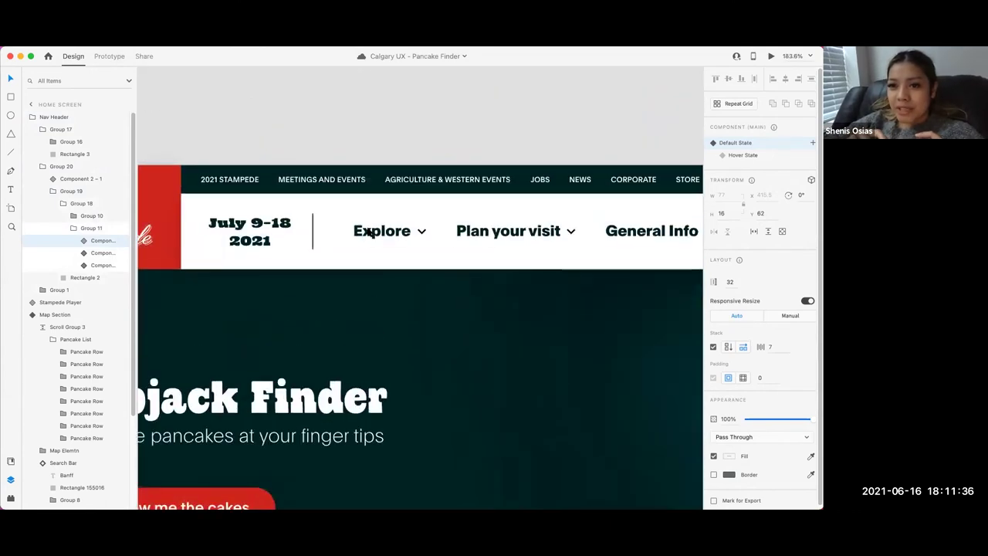
scroll(367, 117, "down", 1)
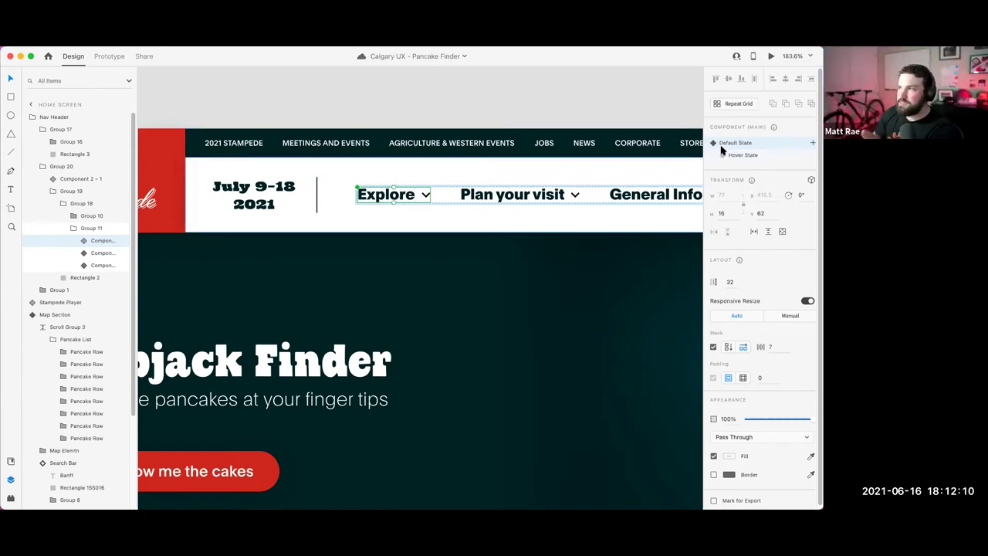
left_click(812, 143)
left_click(726, 149)
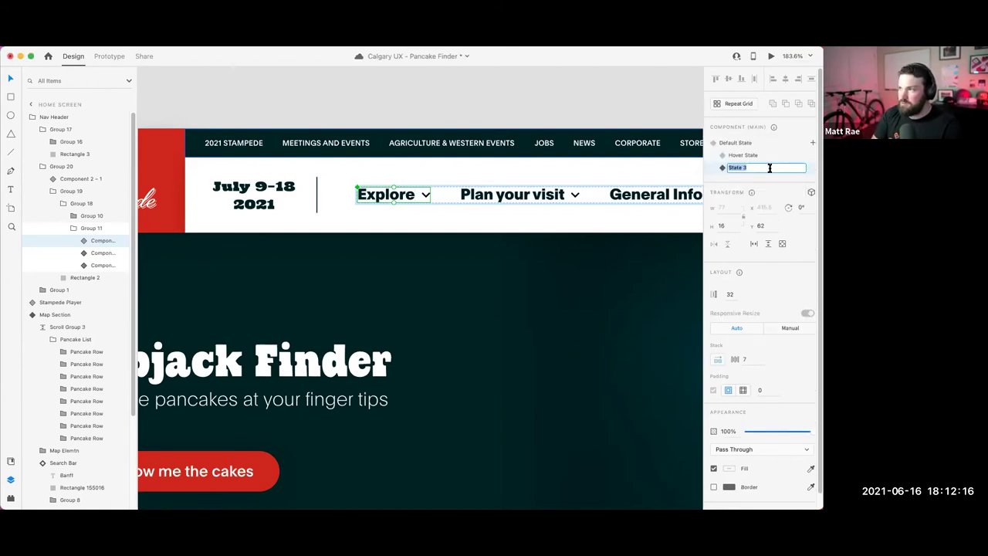
left_click_drag(755, 179, 808, 145)
Step: Add a Toggle State with its default name to the Explore menu component
left_click(811, 143)
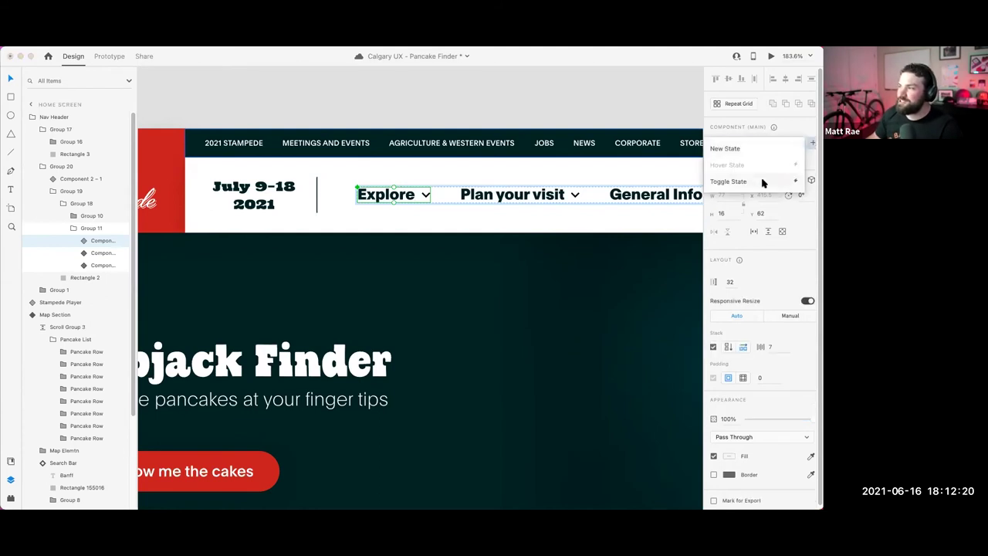
left_click(762, 182)
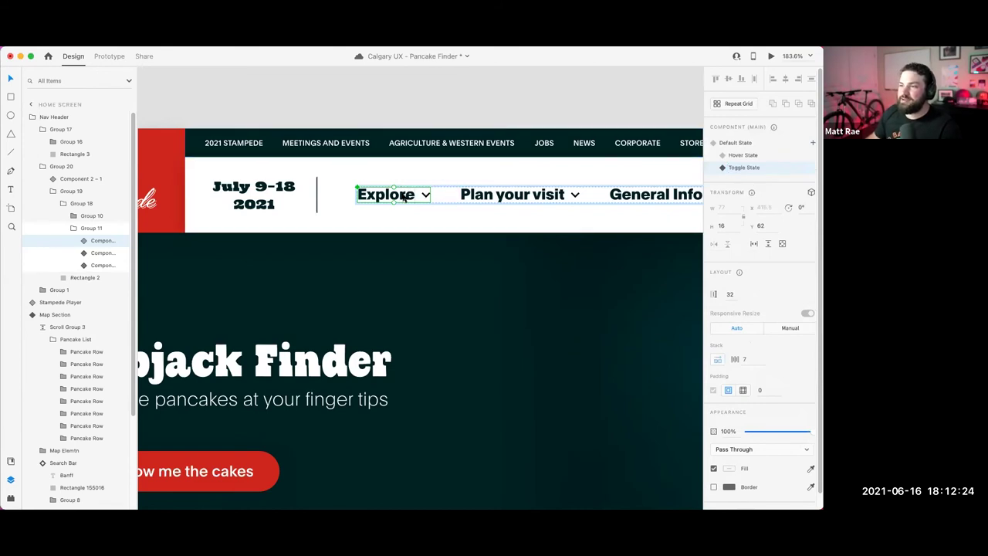
Step: Try to draw a rectangle about 57 by 19 over the Explore text in the component's Toggle State
scroll(404, 198, "up", 5)
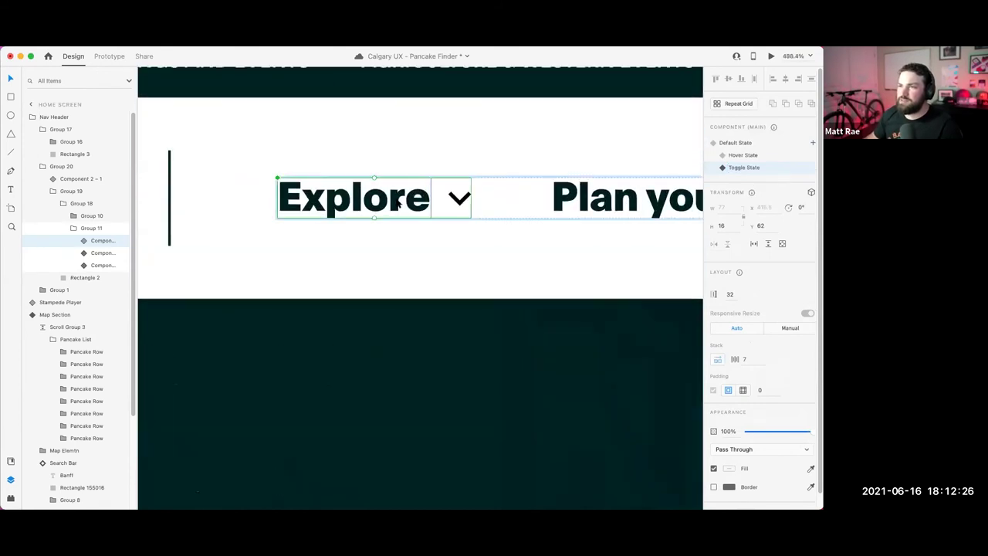
double_click(398, 201)
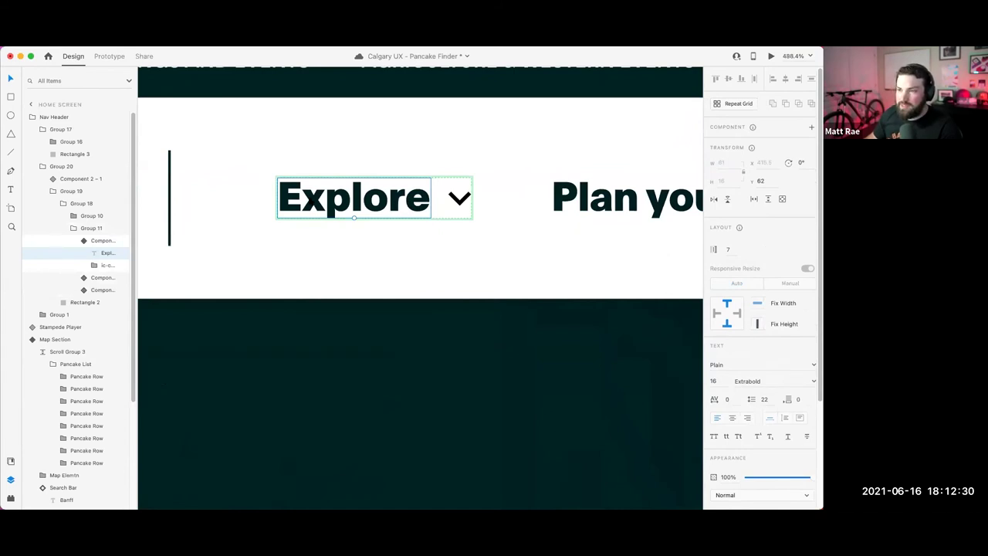
key("r")
left_click_drag(284, 197, 426, 242)
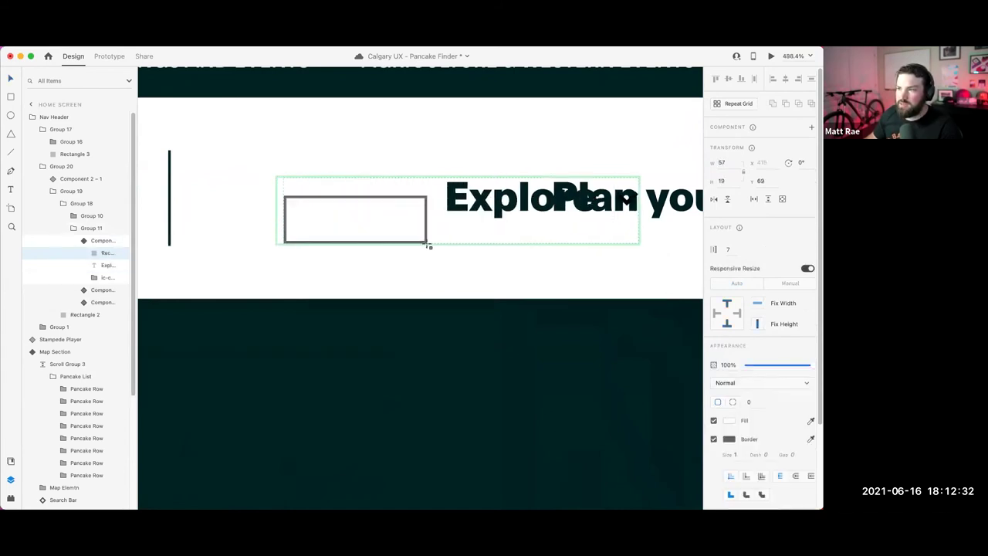
key("super+z")
key("super+z")
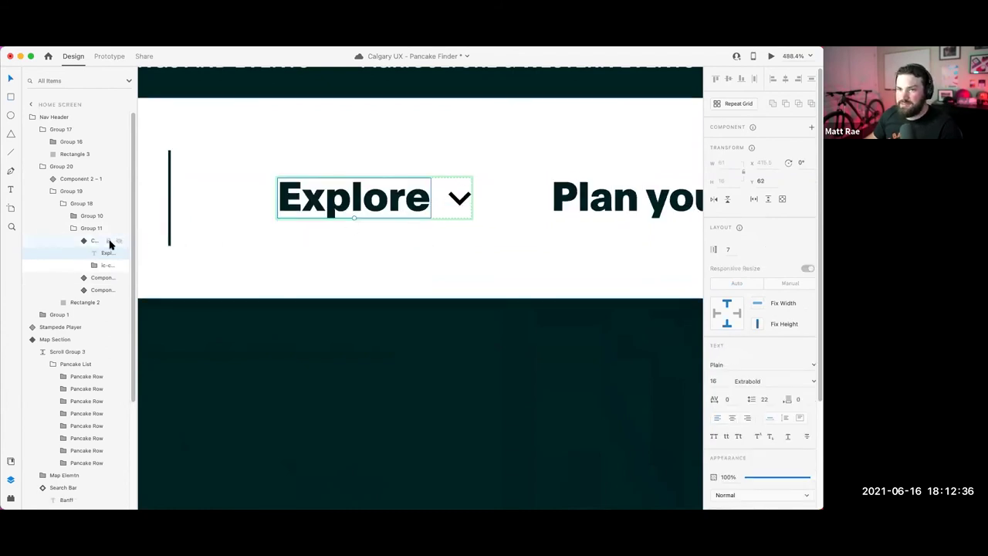
Step: Add a standalone text object reading "Explore" on the empty canvas above the Home Screen's header
left_click(105, 241)
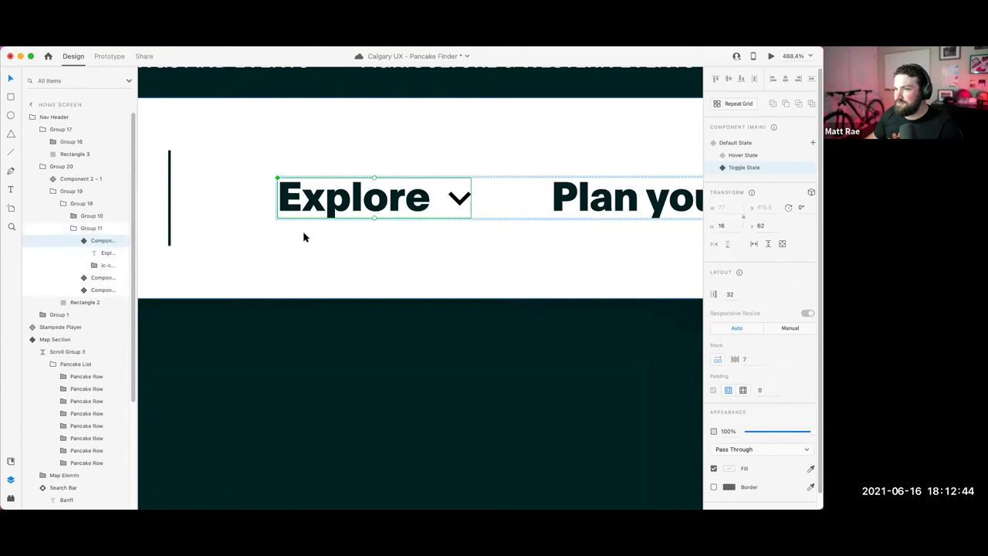
left_click(409, 231)
scroll(409, 220, "down", 10)
scroll(406, 249, "up", 10)
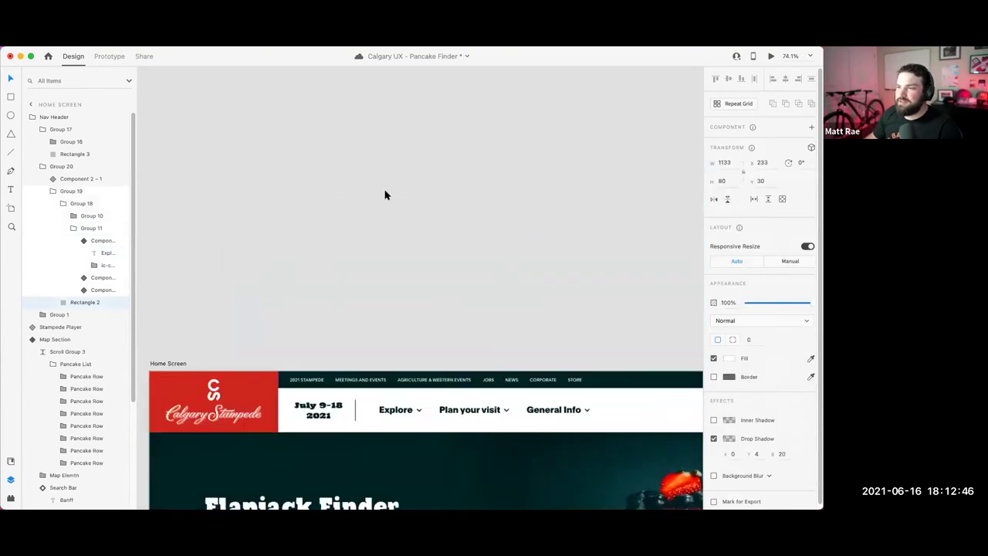
left_click(385, 320)
key("t")
left_click(390, 323)
type("Explore")
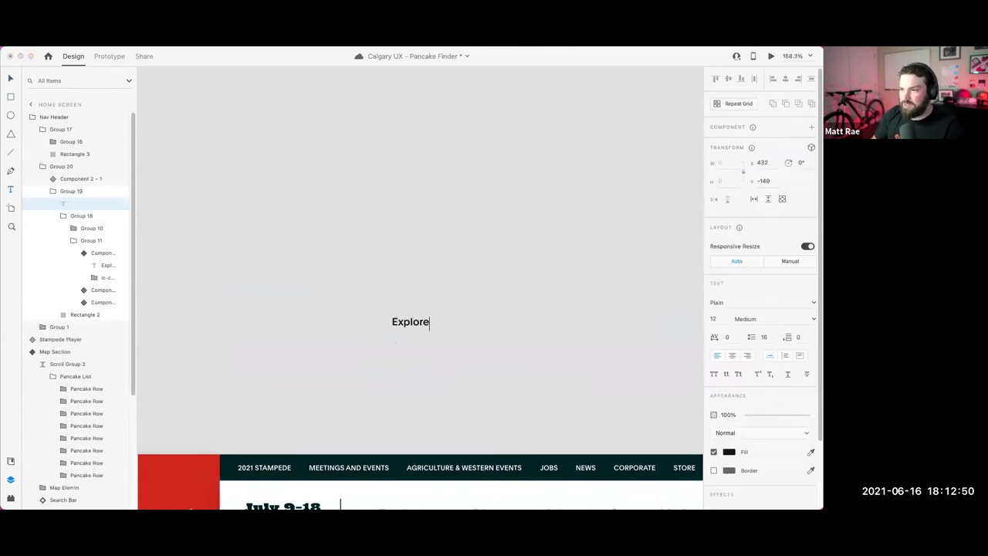
key("Escape")
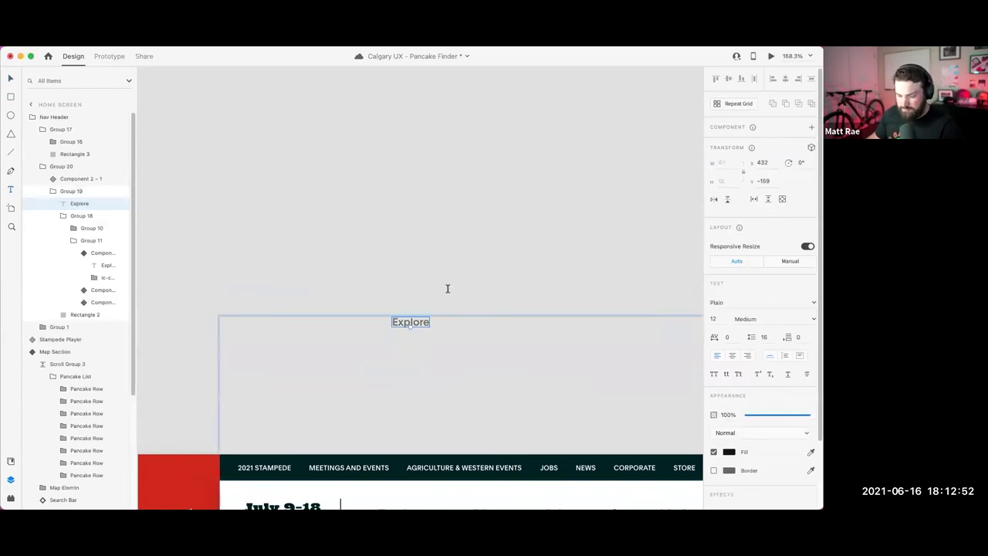
Step: Undo the removal of the standalone Explore text and the stray "V" text above the Home Screen
key("Delete")
left_click(446, 300)
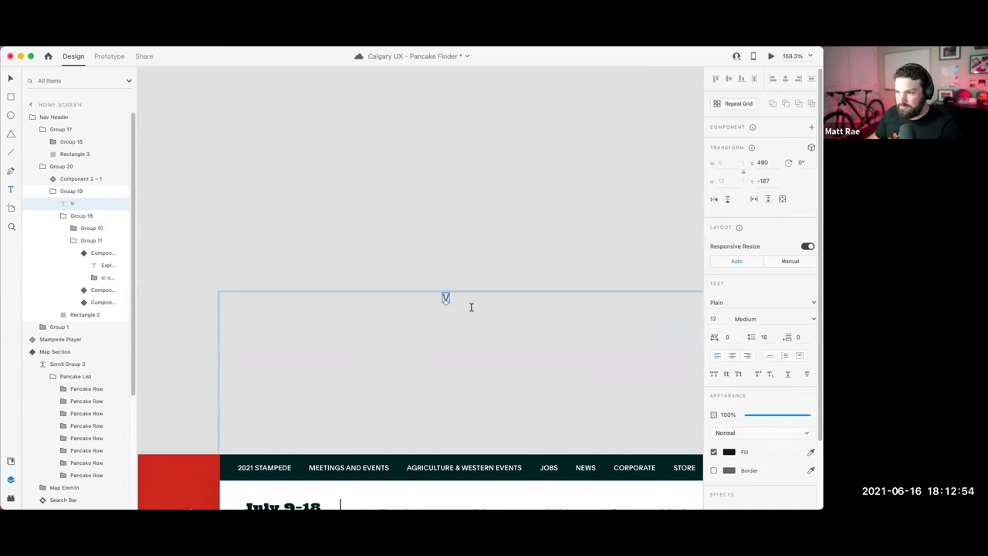
key("Escape")
key("super+z")
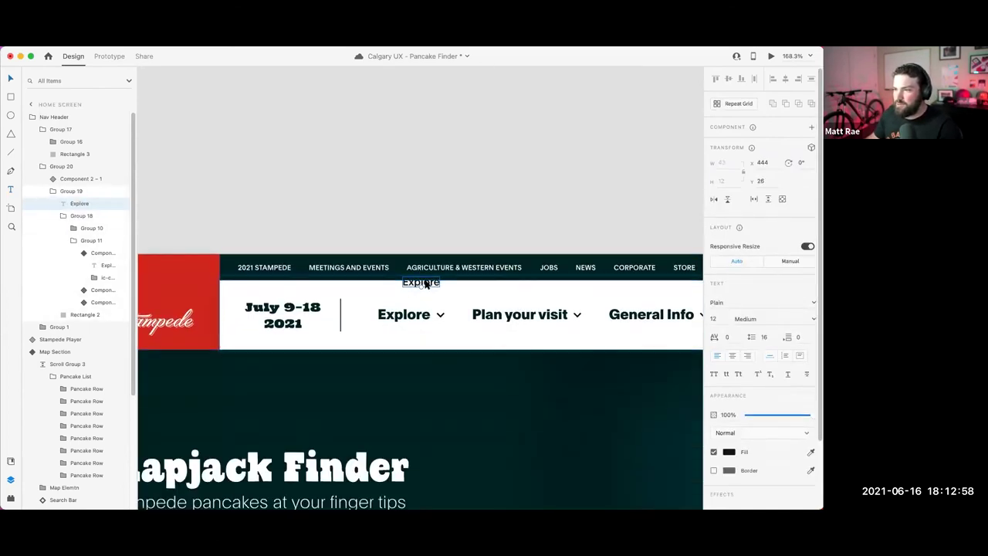
key("super+z")
key("super+shift+z")
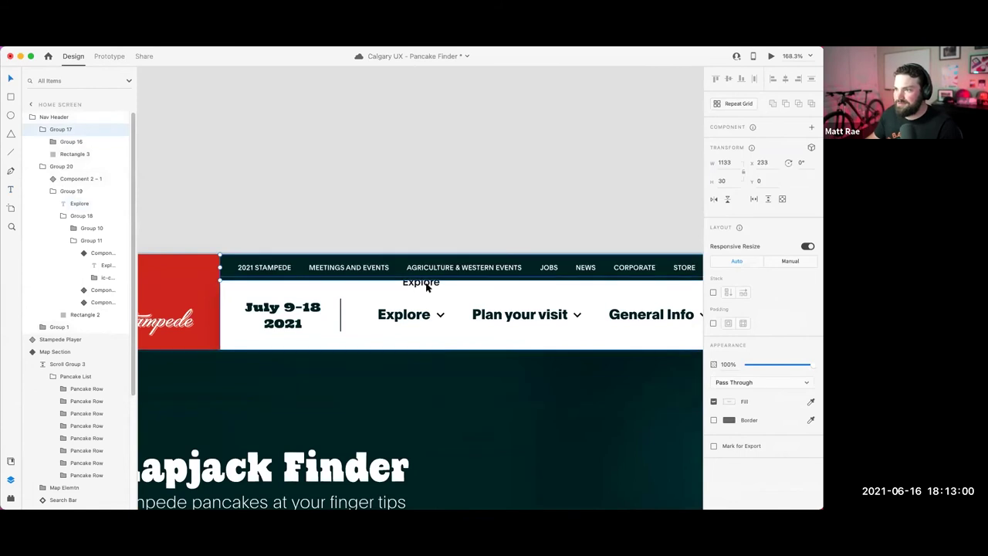
Step: Move the standalone Explore text to the empty part of the Nav Header between General Info and the Tickets button
left_click(431, 283)
double_click(431, 284)
double_click(431, 284)
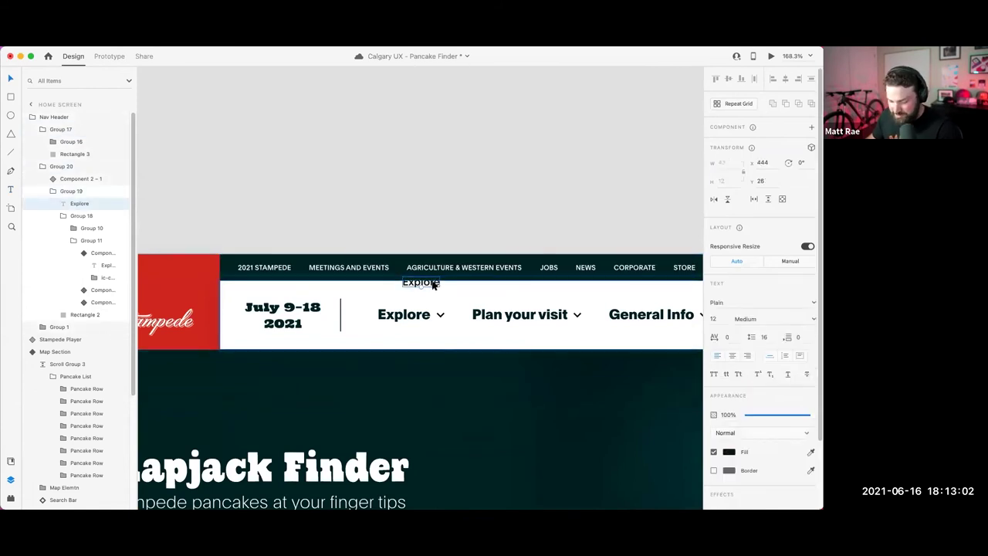
key("Delete")
scroll(369, 298, "right", 10)
scroll(368, 297, "right", 5)
key("super+z")
left_click_drag(447, 398, 359, 294)
Step: Enlarge the standalone Explore text to size 18 and position it at about X 869, Y 61 in the Nav Header
key("super+shift+period")
key("super+shift+period")
key("super+shift+period")
key("super+shift+period")
key("super+shift+period")
key("super+shift+period")
left_click_drag(364, 298, 367, 298)
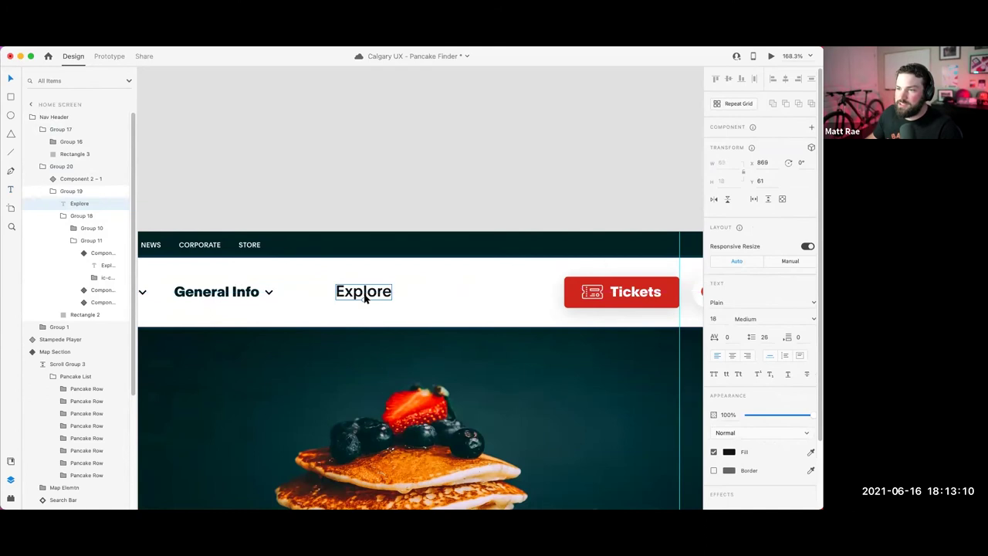
Step: Turn the standalone Explore text into a component and add a Toggle State to it
key("super+k")
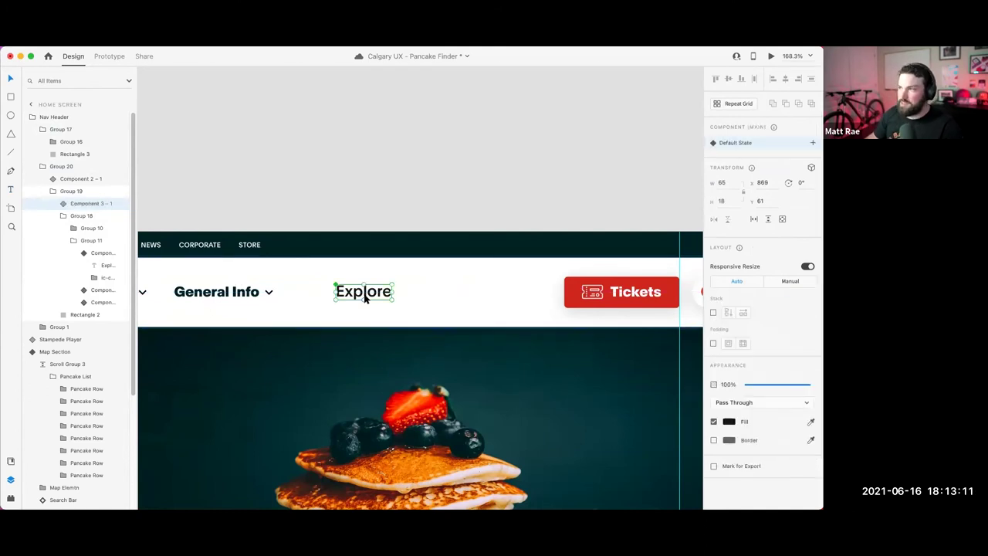
left_click(812, 143)
left_click(761, 180)
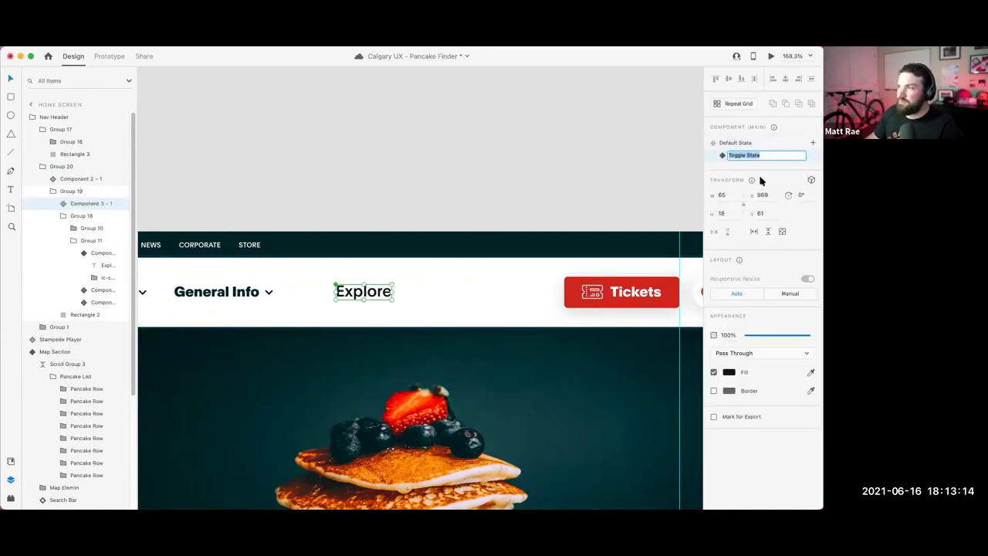
Step: Draw a rectangle about 185 by 196 inside the Explore component, directly beneath the Explore text at Y 83
double_click(371, 295)
key("r")
left_click_drag(338, 291, 499, 463)
key("Up")
key("Up")
key("Up")
key("Up")
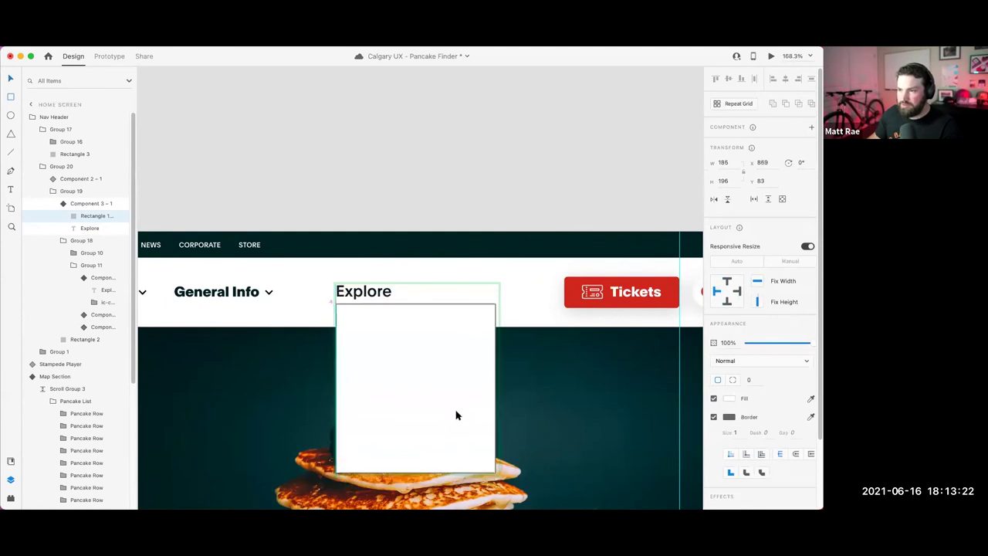
Step: Style the rectangle under Explore with a corner radius of 13, no border and a drop shadow
left_click_drag(488, 466, 484, 462)
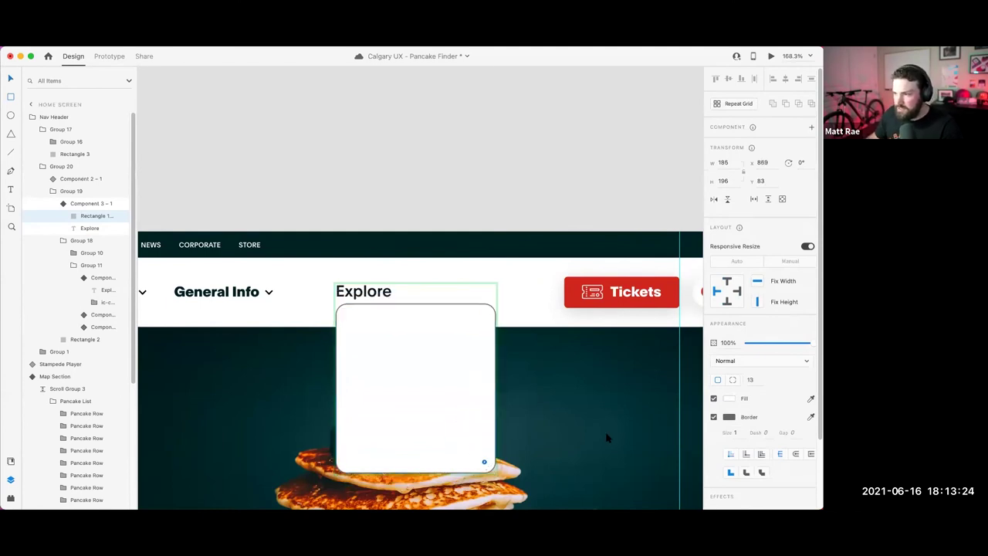
left_click(713, 417)
left_click(713, 478)
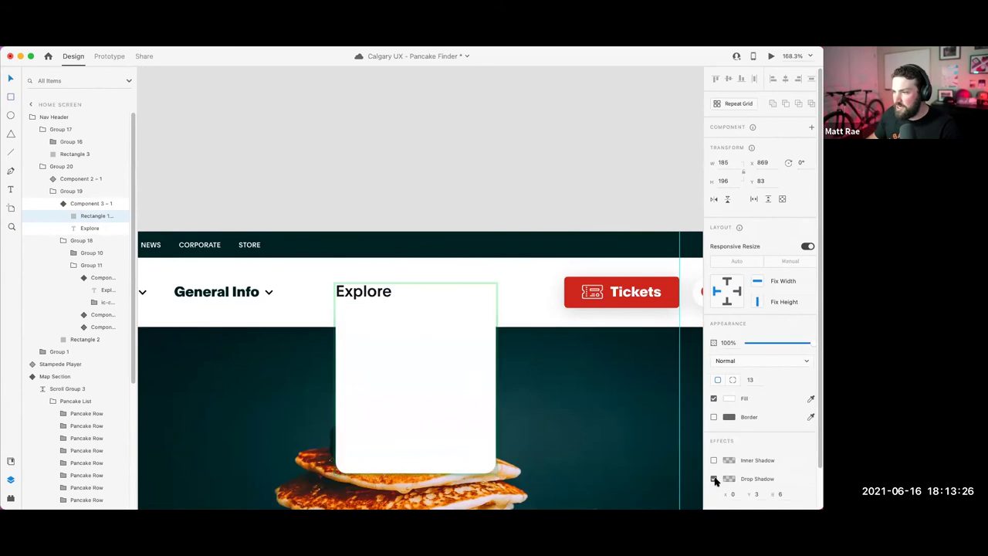
left_click(453, 205)
left_click(427, 329)
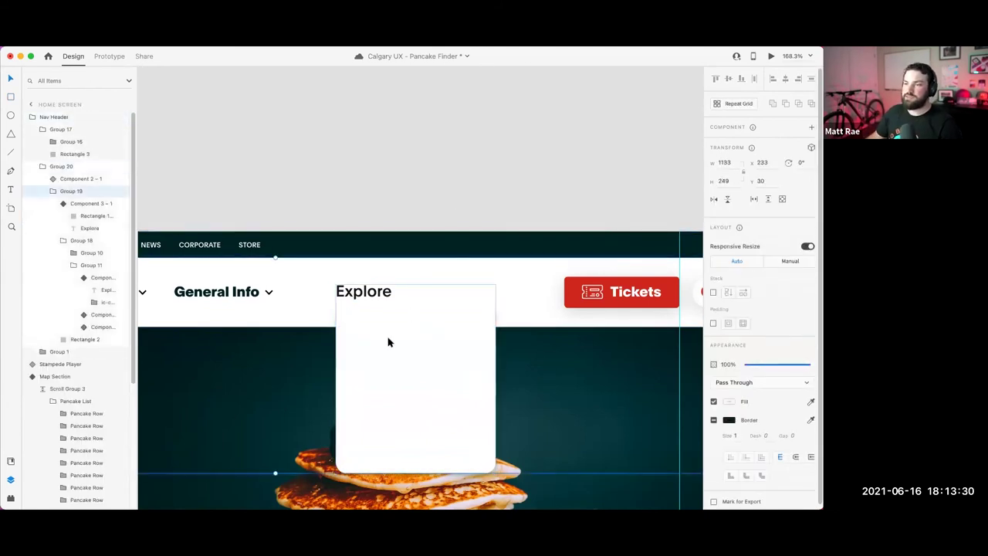
double_click(389, 338)
double_click(417, 342)
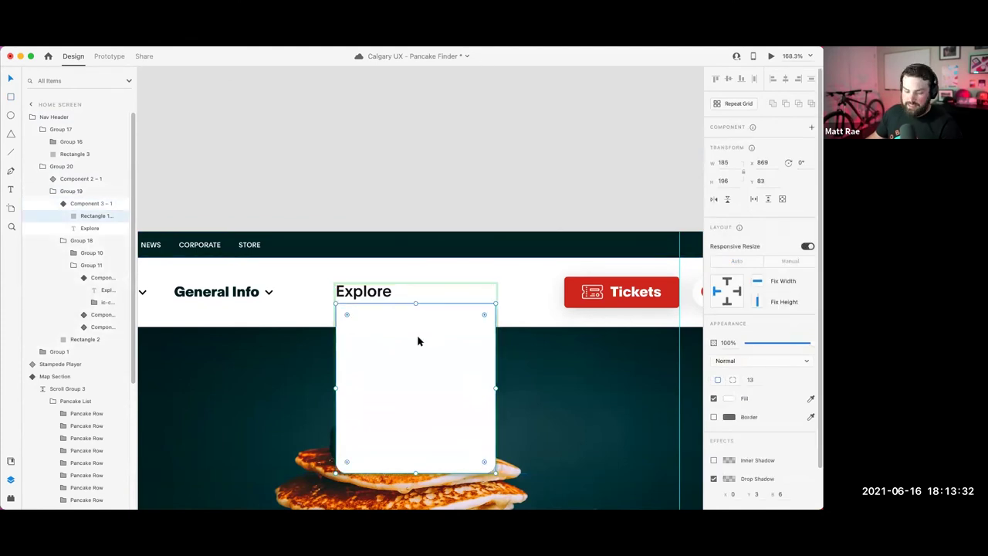
key("Delete")
key("Escape")
left_click(383, 291)
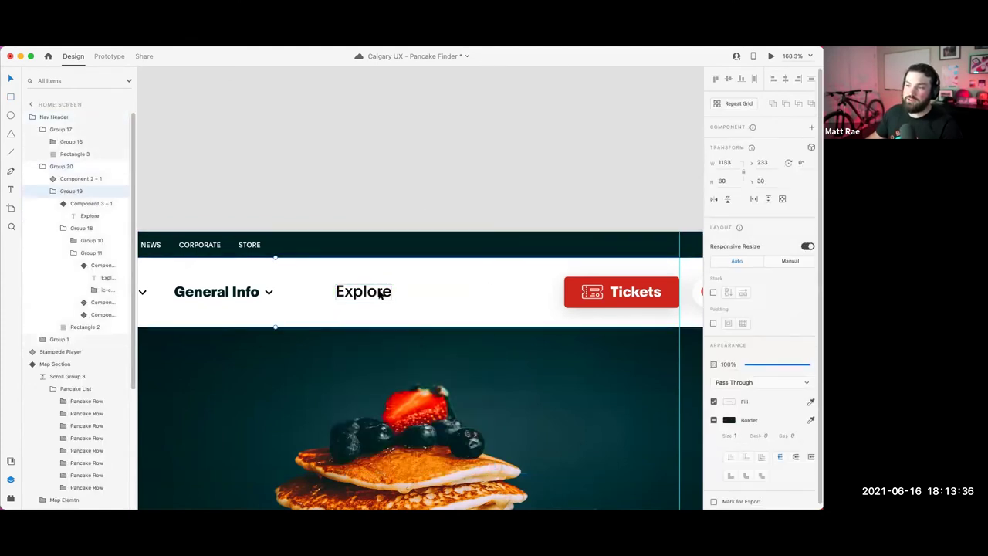
double_click(379, 294)
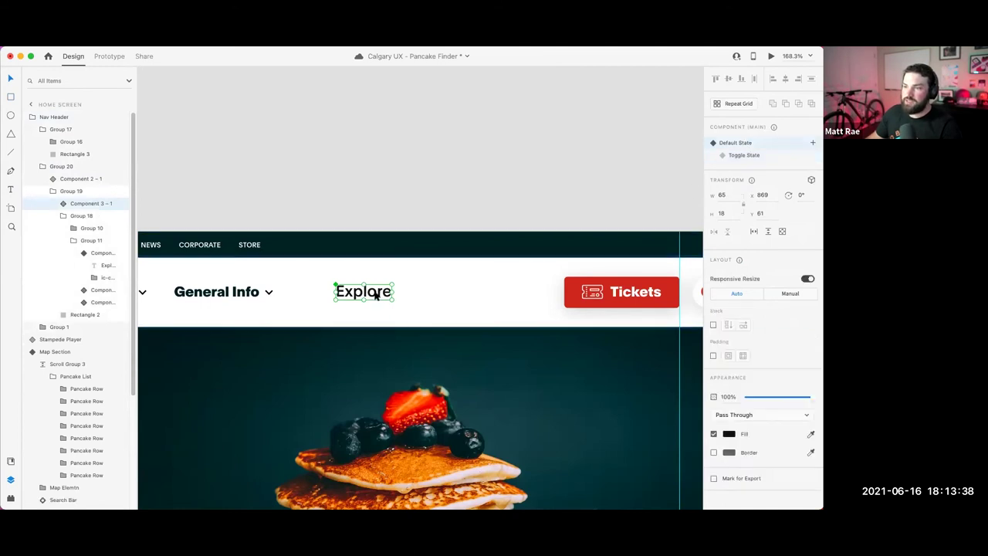
key("super+z")
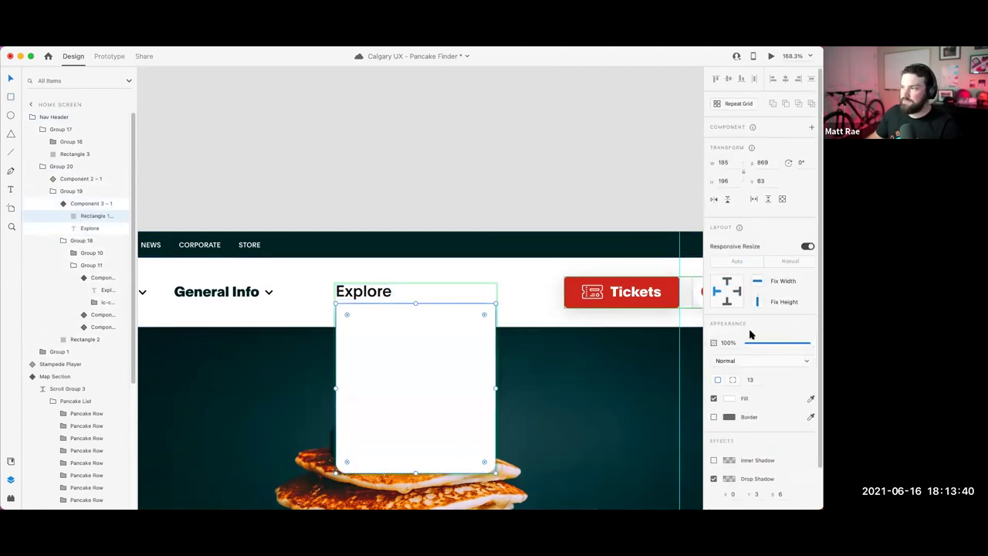
Step: Shrink the rectangle in the Explore component's Default State to a height of 42 and set its opacity to 0%
left_click_drag(415, 472, 422, 340)
left_click_drag(766, 345, 702, 339)
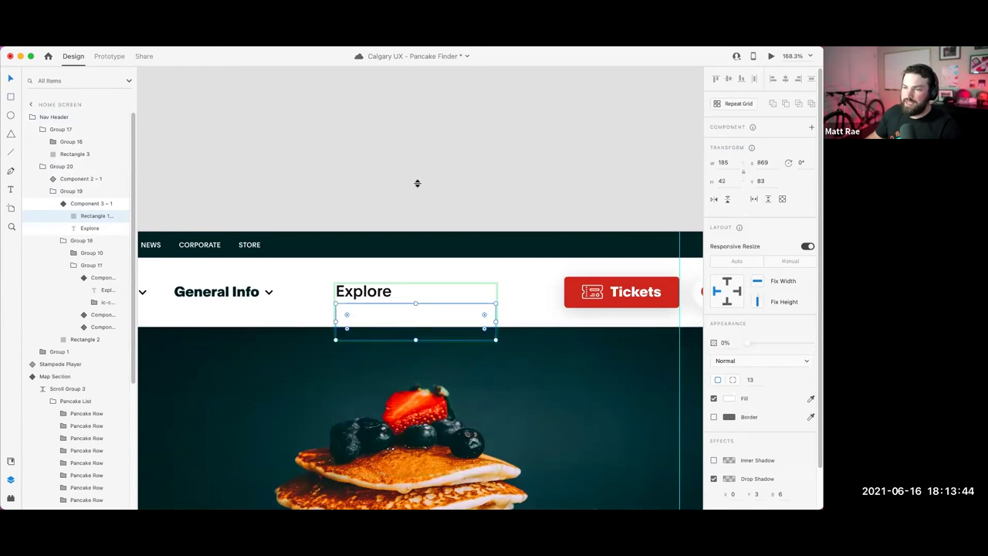
left_click(416, 209)
double_click(379, 292)
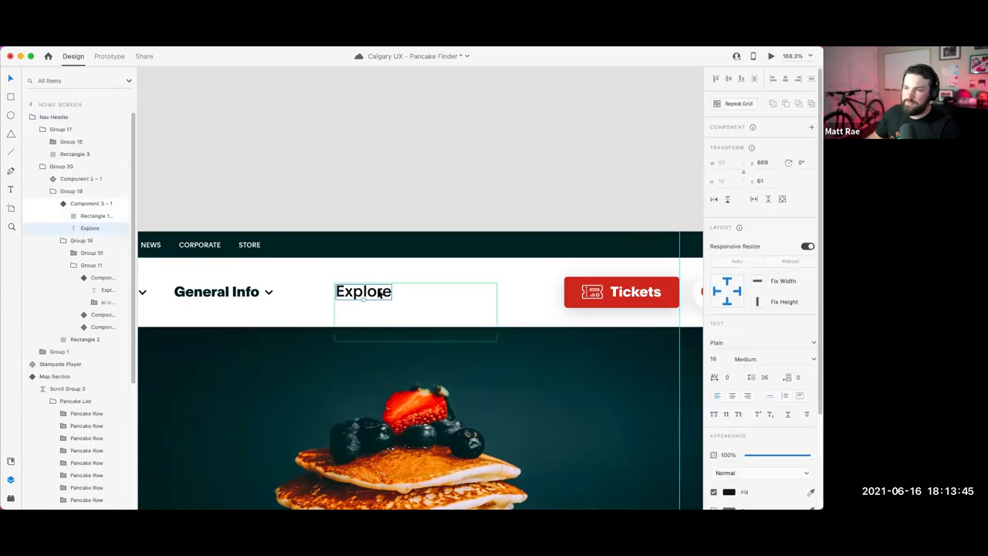
left_click(453, 216)
Step: In the Toggle State, stretch the rectangle until the Explore component is about 155 high and set the rectangle's opacity to 100%
left_click(379, 290)
left_click(380, 293)
left_click(379, 292)
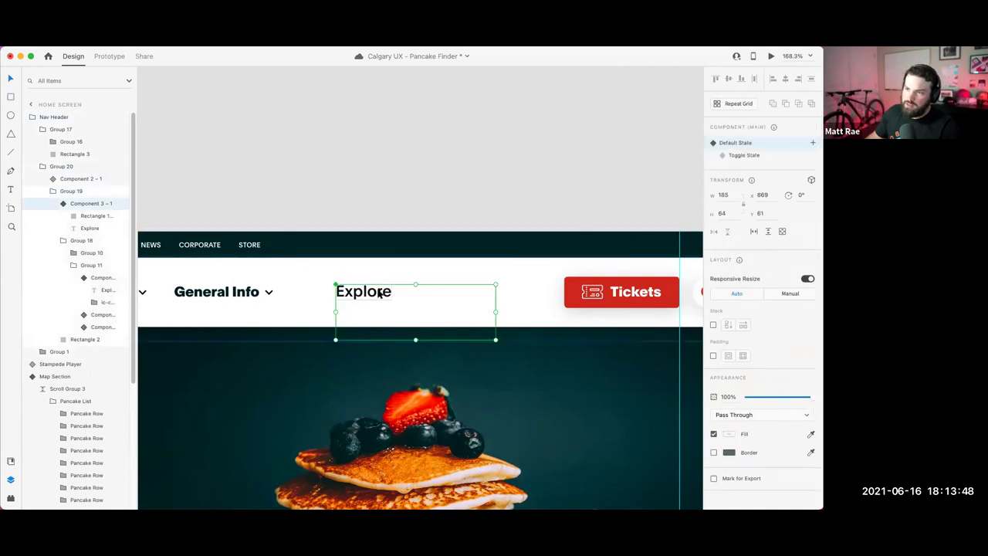
left_click(759, 155)
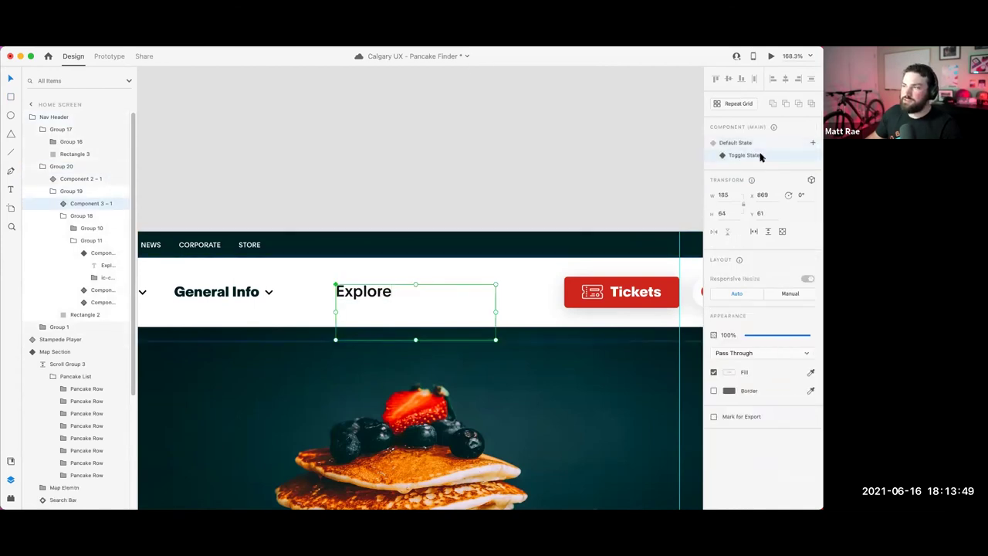
double_click(415, 338)
left_click_drag(412, 372, 416, 418)
left_click_drag(747, 343, 812, 343)
left_click(487, 162)
left_click(376, 293)
double_click(376, 293)
double_click(376, 293)
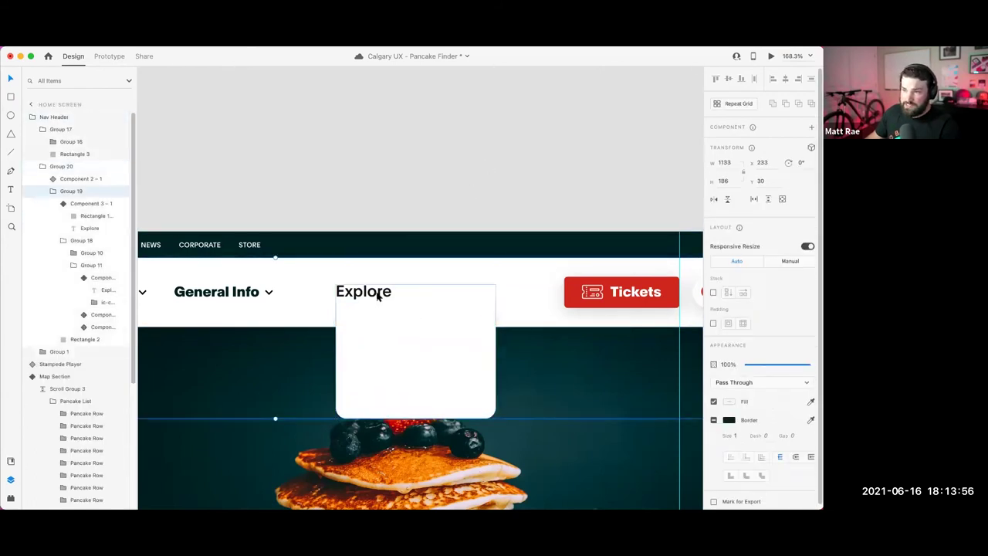
double_click(375, 294)
Step: Preview the prototype from the Home Screen artboard and check the standalone Explore item in the header
scroll(376, 297, "left", 5)
scroll(377, 296, "left", 10)
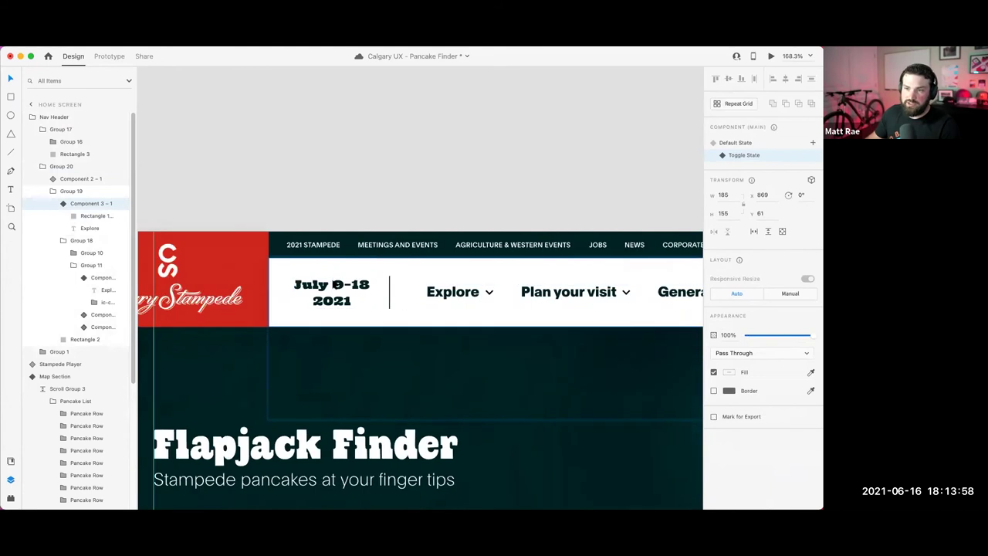
left_click(207, 225)
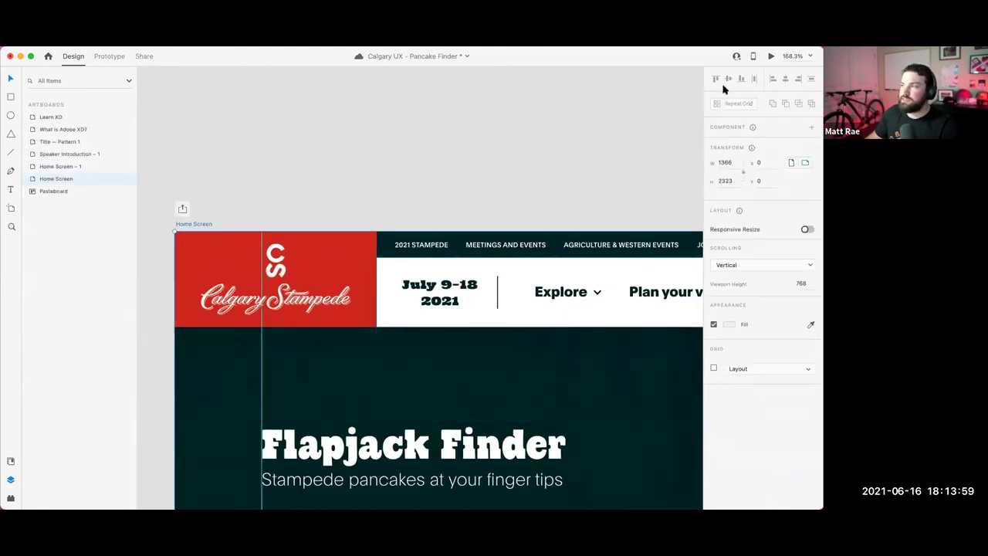
left_click(770, 56)
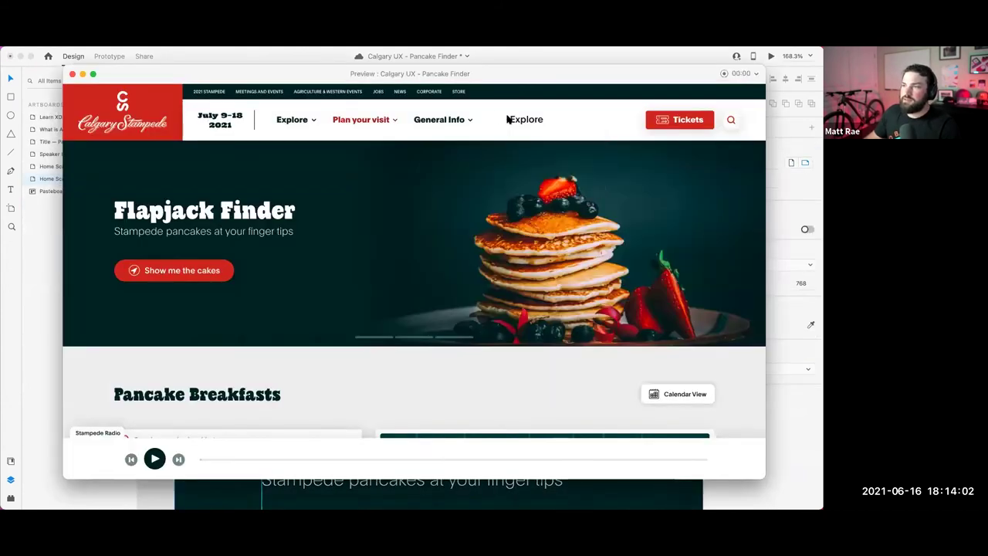
mouse_move(536, 124)
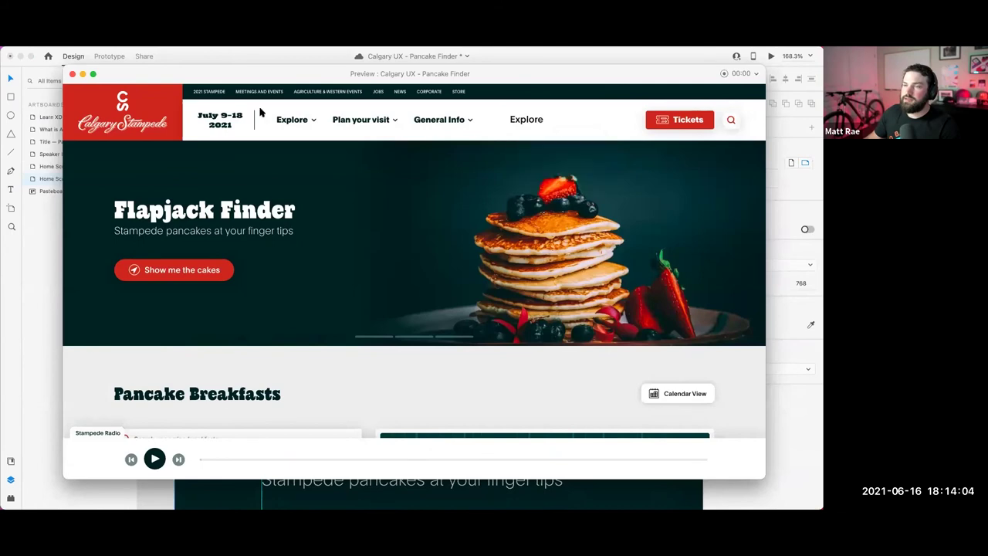
left_click(72, 74)
Step: Duplicate the Explore text in the Toggle State and place the copy inside the white dropdown rectangle
left_click(557, 178)
scroll(463, 176, "right", 10)
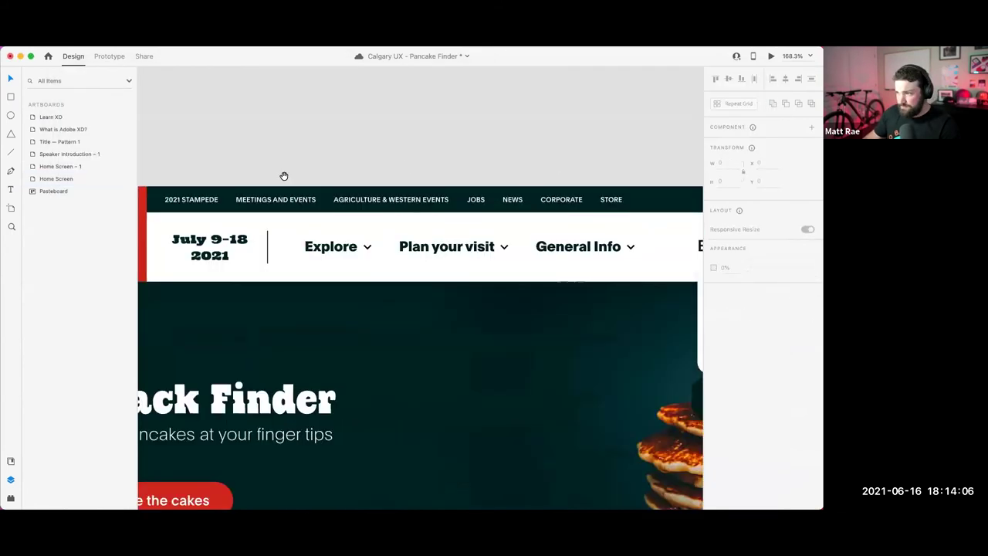
left_click(452, 291)
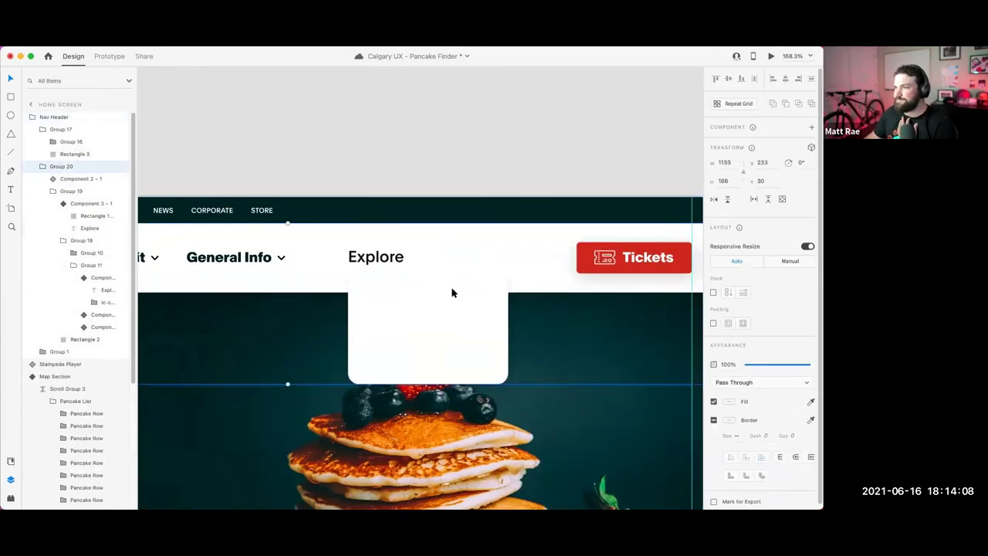
double_click(385, 260)
key("super+d")
left_click_drag(385, 261, 400, 365)
Step: Add three more copies of the Explore entry and stack all four evenly in the dropdown rectangle
key("super+d")
key("super+d")
key("super+d")
left_click(408, 337, "shift")
left_click(411, 313, "shift")
left_click(412, 292, "shift")
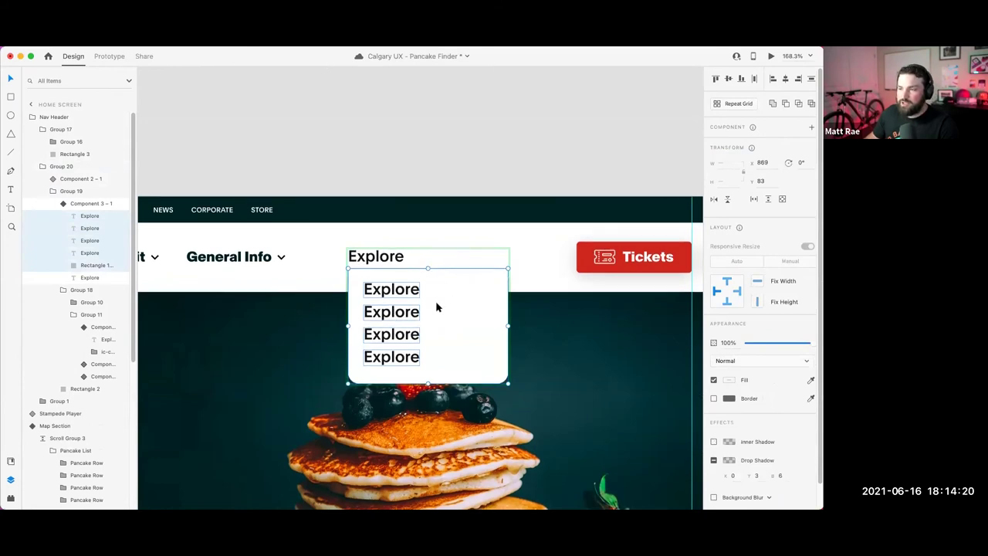
left_click(457, 133)
Step: Link the first Explore entry in the dropdown to Home Screen – 1 with a Tap trigger and Auto-Animate, Ease In, 0.3 s
left_click(452, 293)
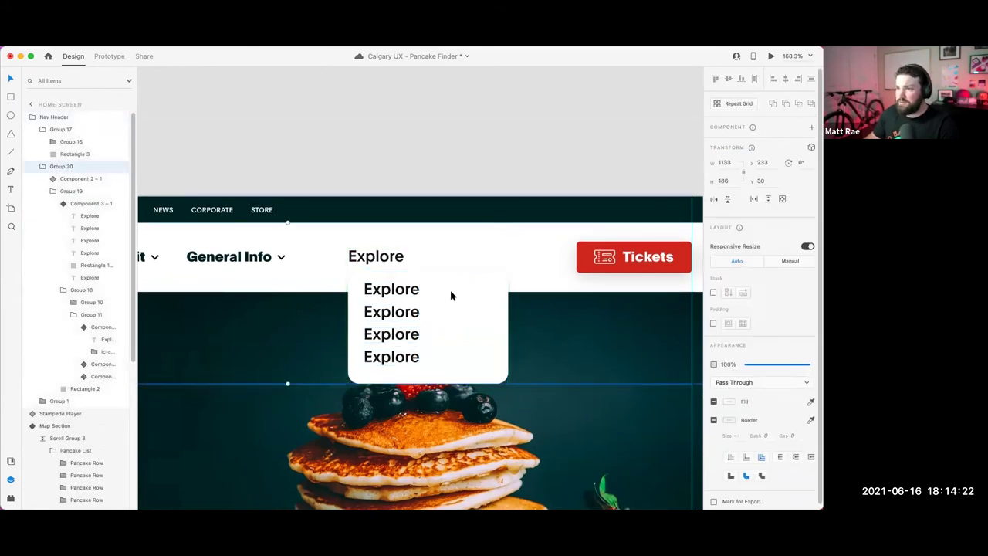
scroll(452, 293, "down", 5)
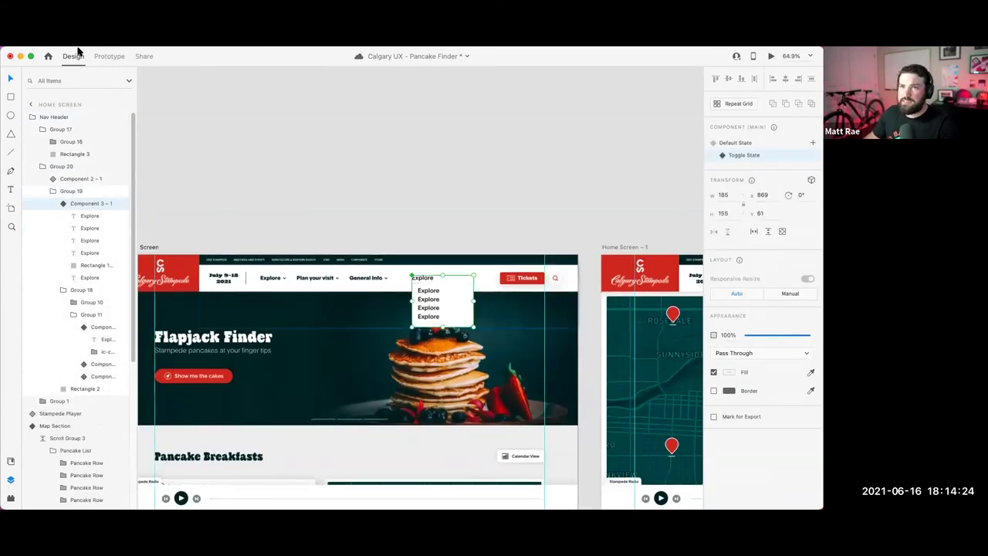
left_click(111, 60)
double_click(438, 293)
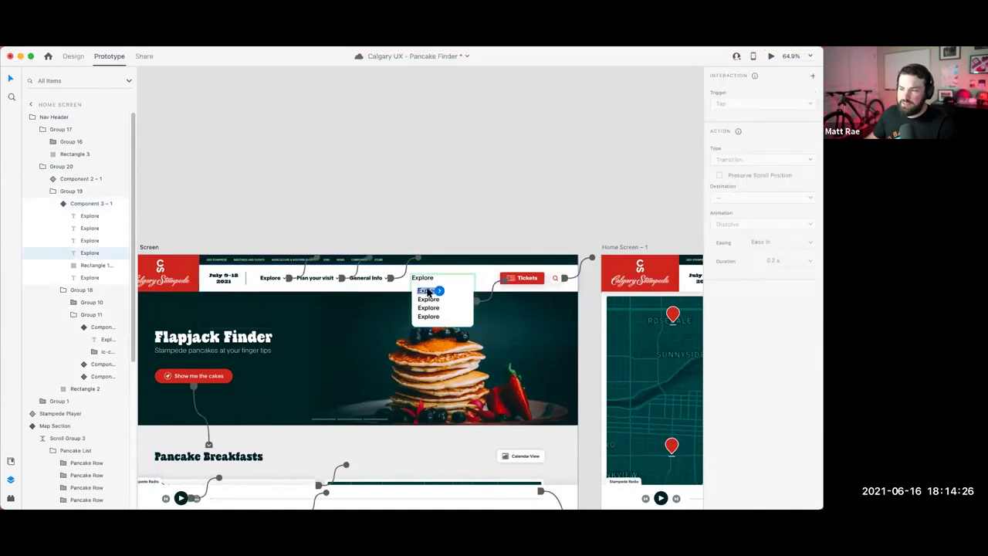
left_click_drag(439, 291, 672, 315)
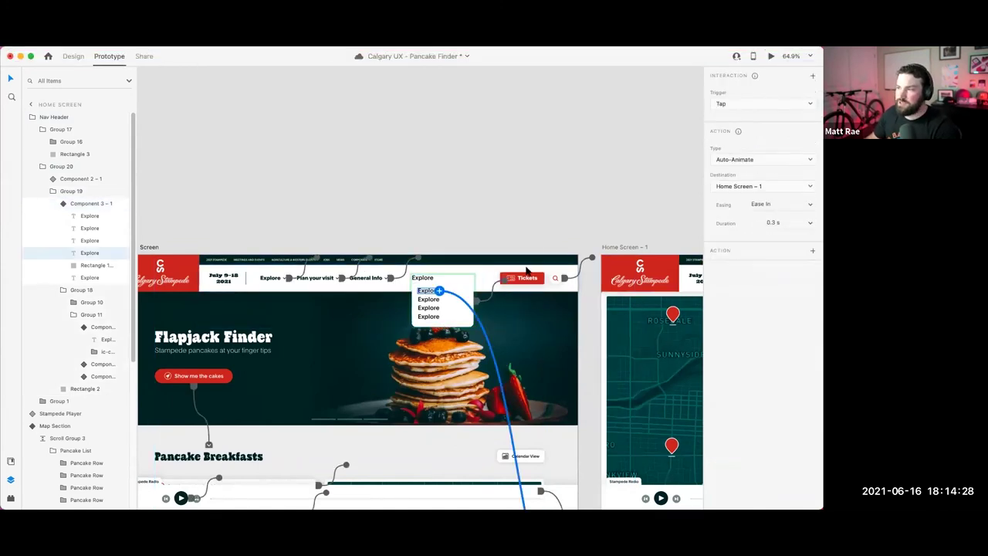
left_click(488, 248)
left_click(502, 309)
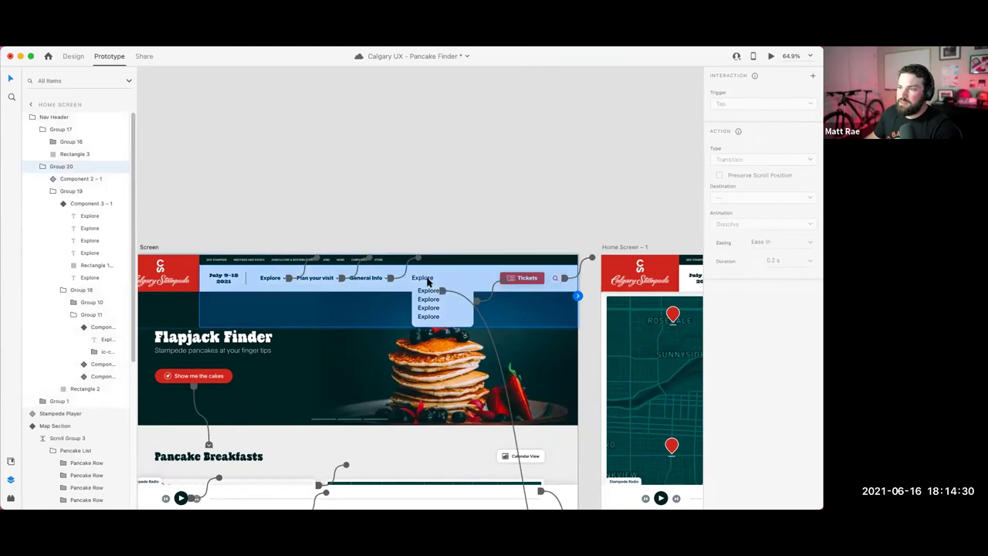
Step: Switch the standalone Explore component back to its Default State in Design mode
left_click(74, 55)
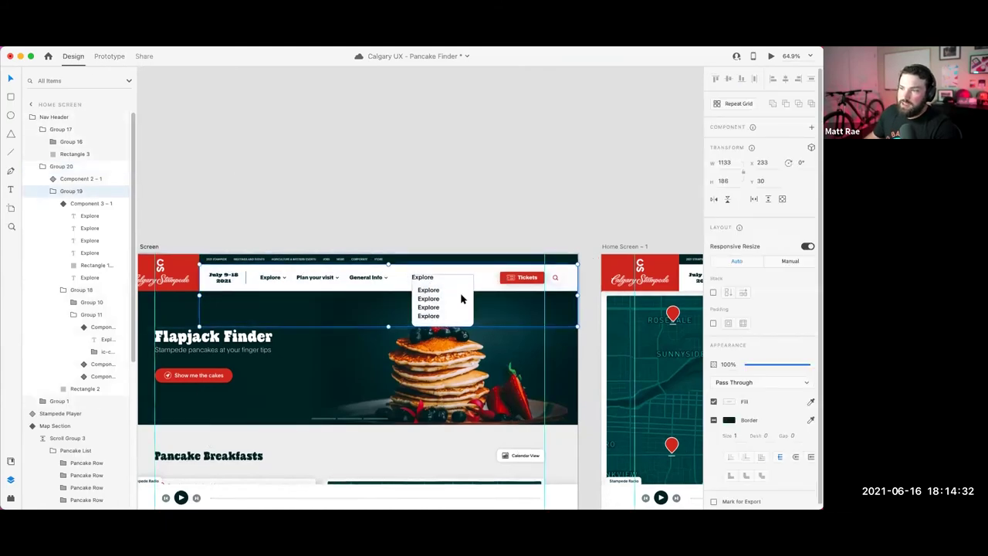
double_click(463, 297)
left_click(730, 144)
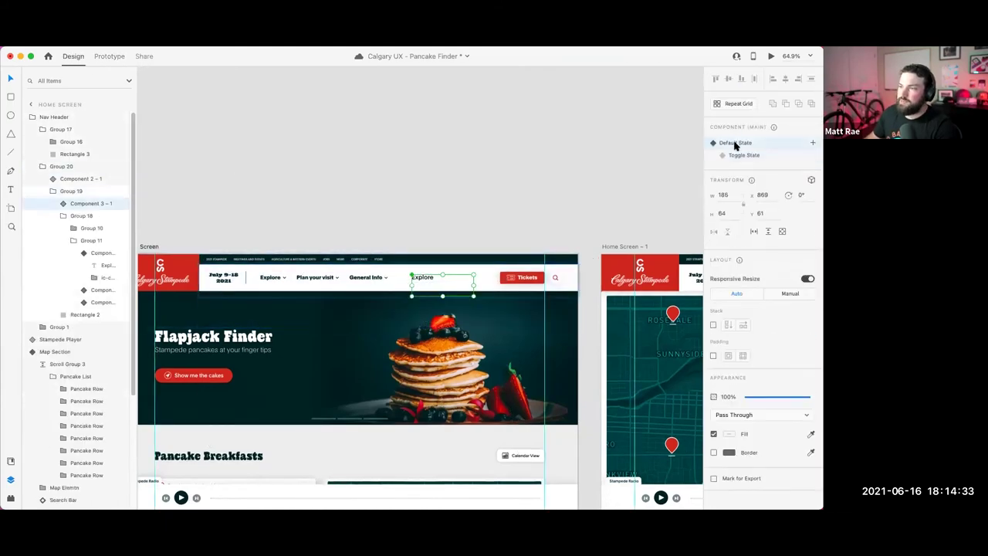
Step: Preview the prototype, test the Explore dropdown by following its first entry, and look over the linked map screen
left_click(771, 56)
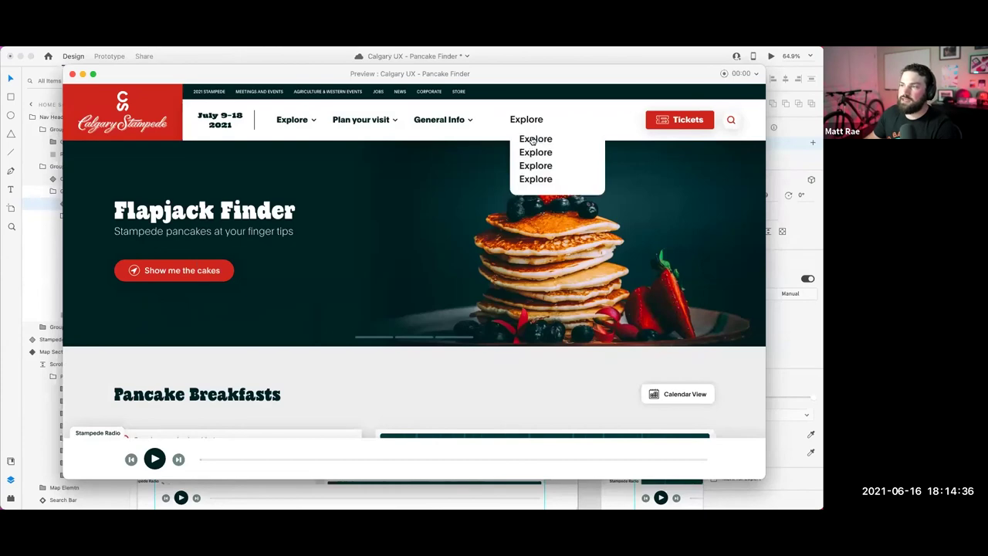
left_click(531, 138)
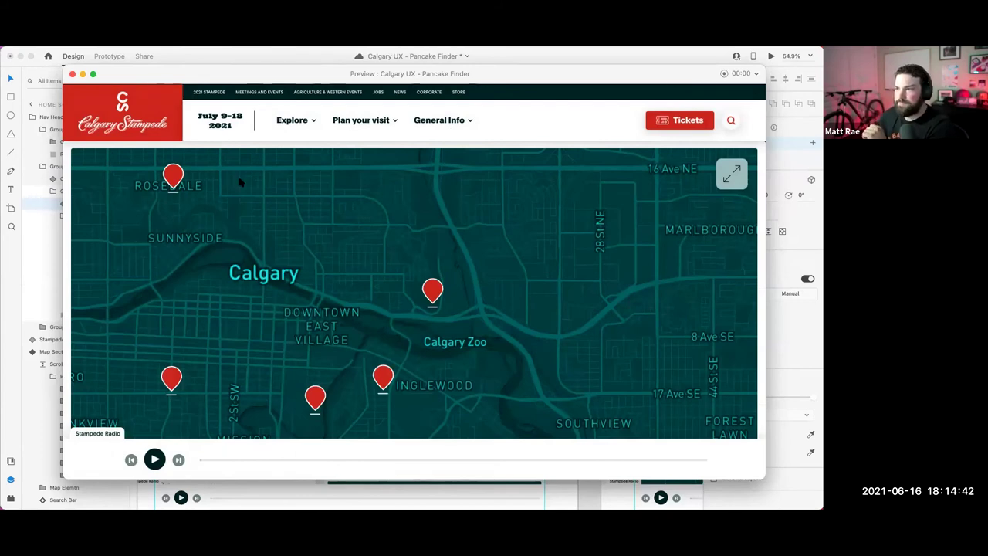
scroll(241, 221, "down", 2)
scroll(241, 222, "up", 3)
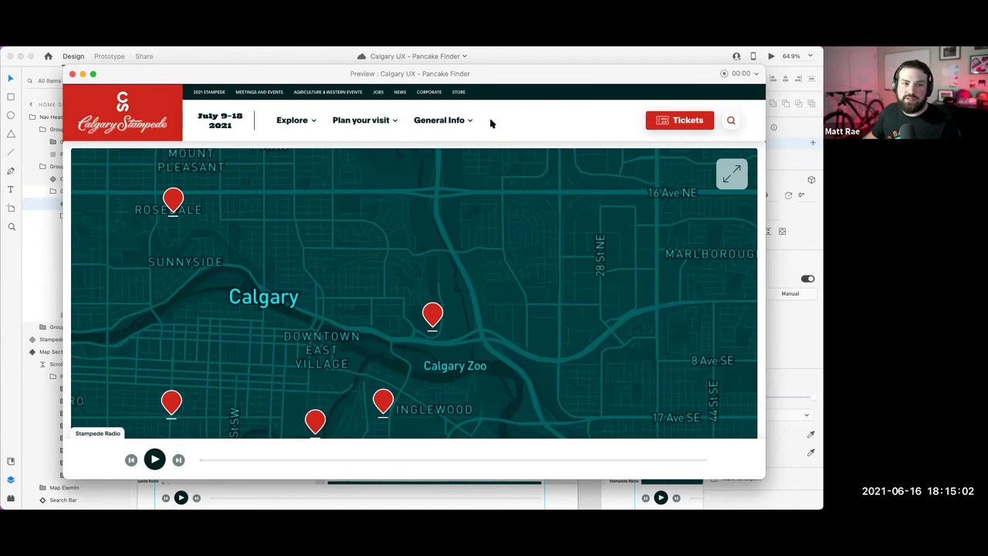
left_click(72, 74)
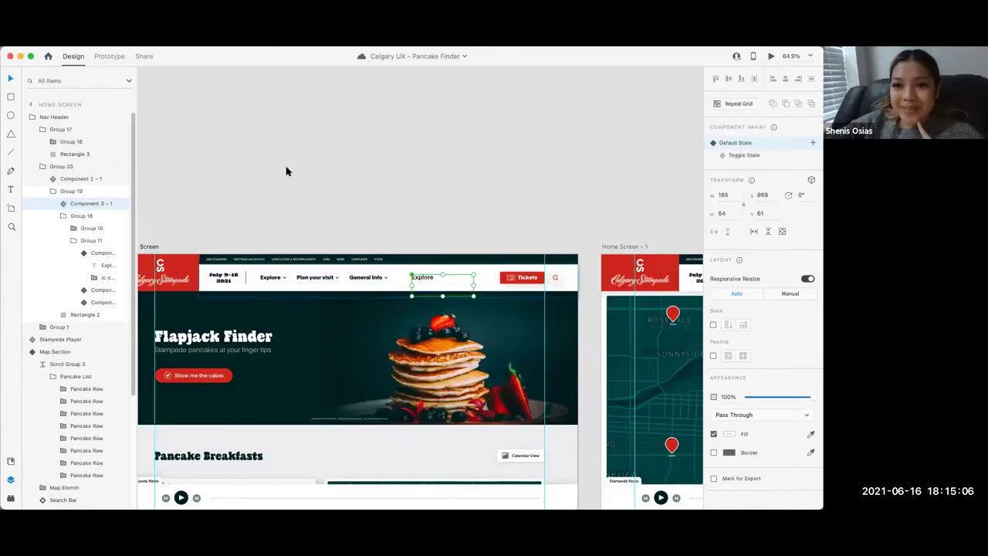
left_click(309, 181)
scroll(373, 155, "down", 3)
scroll(373, 155, "left", 2)
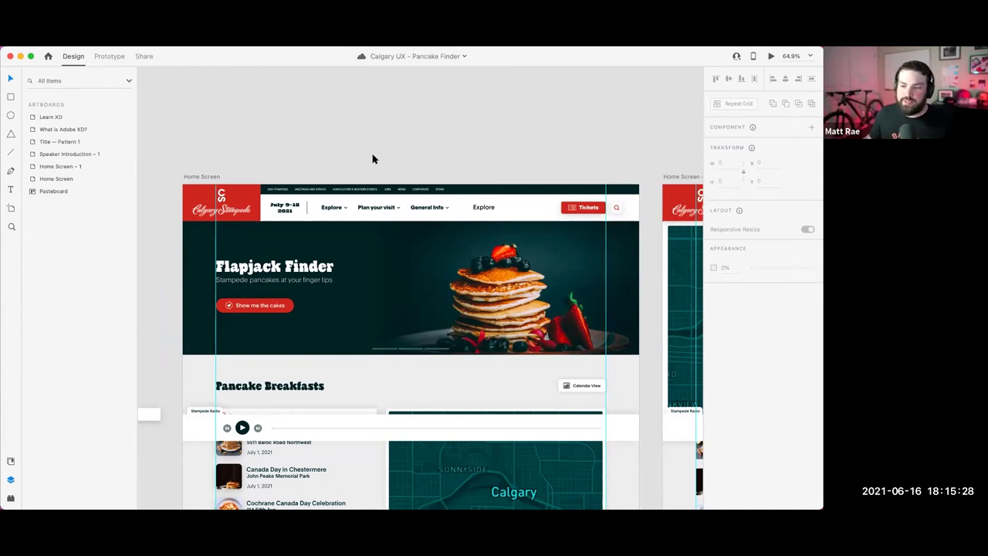
left_click_drag(327, 288, 346, 248)
scroll(346, 249, "down", 3)
left_click(304, 287)
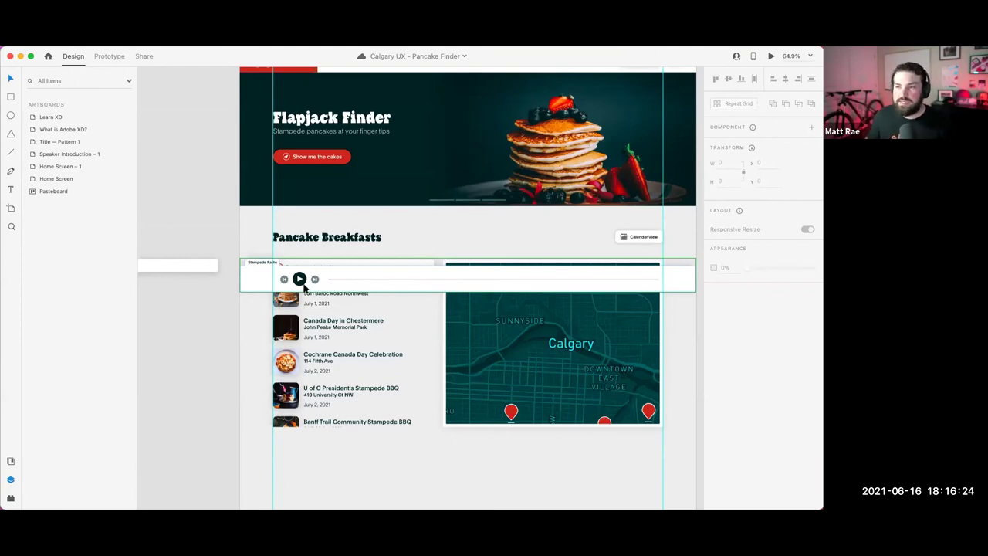
scroll(303, 285, "up", 5)
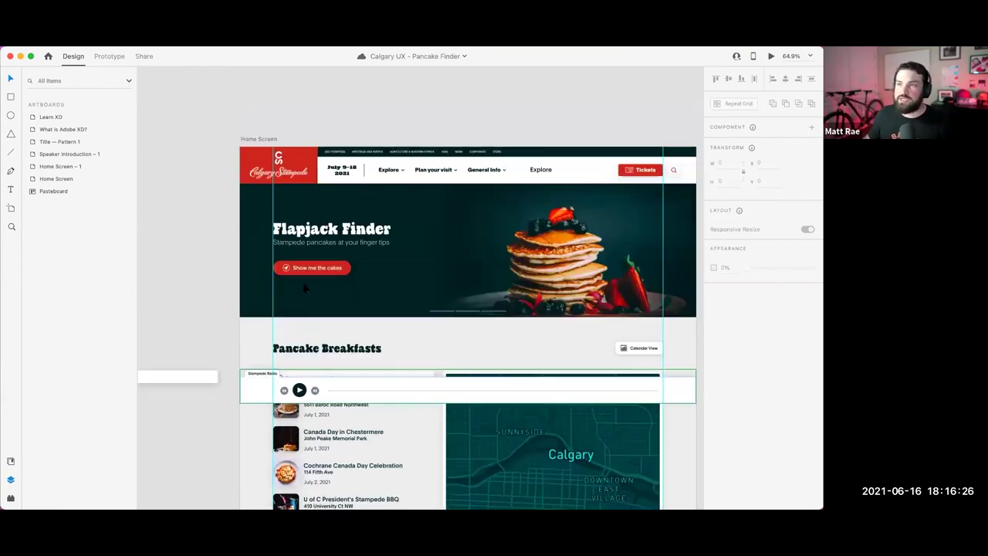
Step: Preview the Home Screen artboard, look at the microphone and notification options for video recording, and close the preview
left_click(269, 172)
scroll(494, 101, "right", 3)
scroll(494, 101, "down", 1)
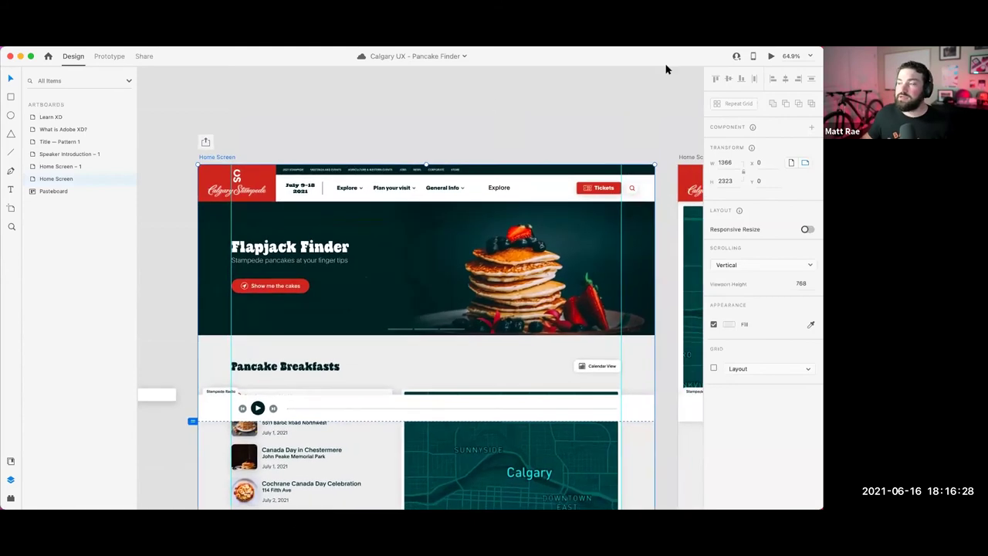
left_click(771, 56)
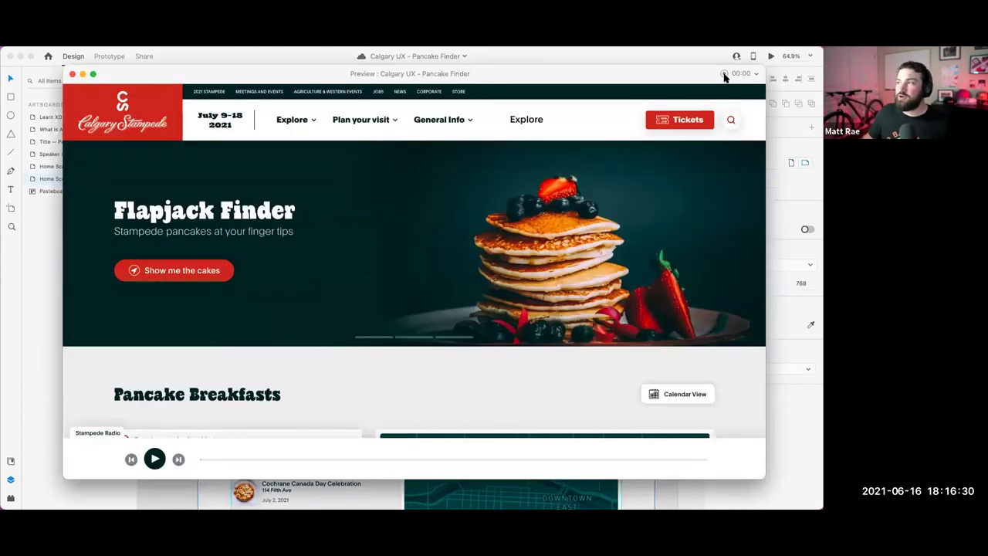
left_click(756, 74)
left_click(731, 107)
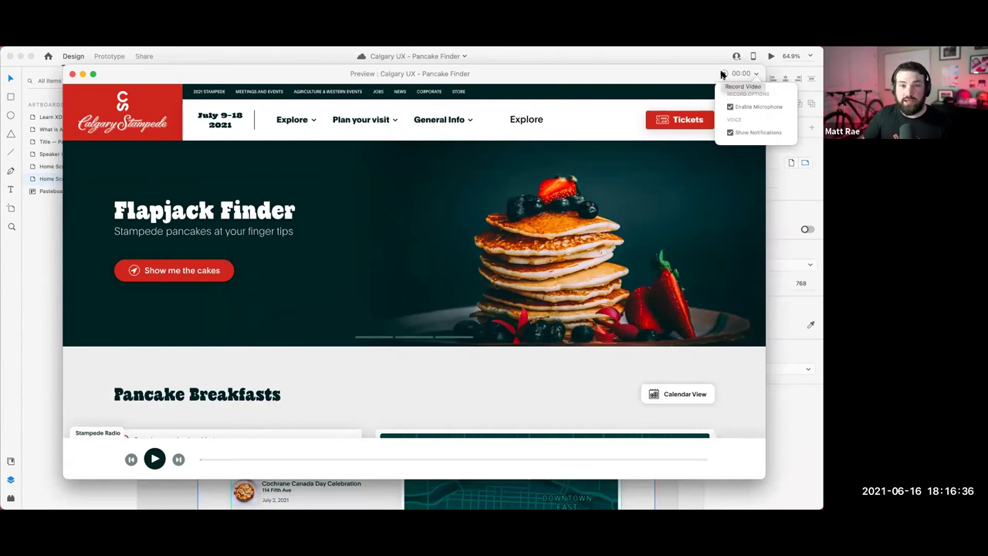
left_click(522, 73)
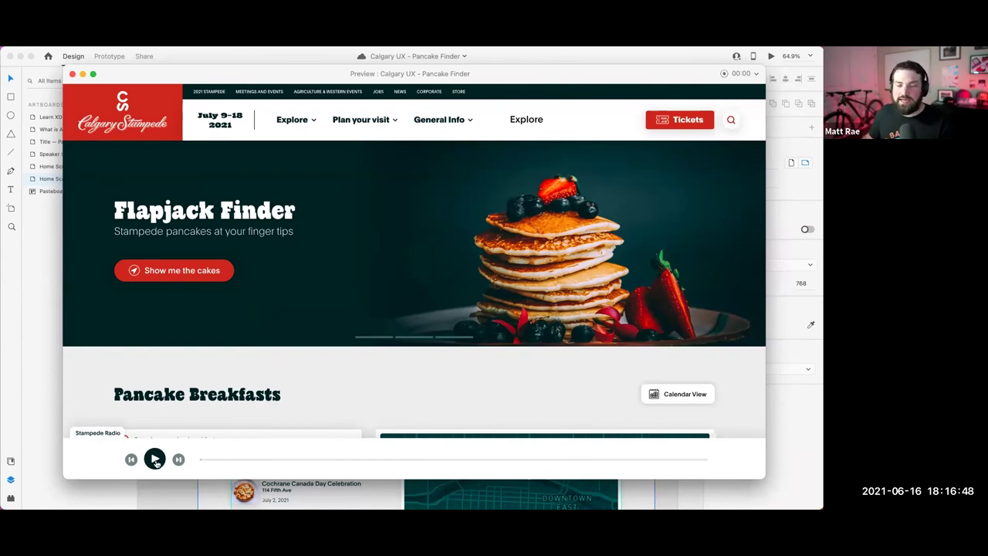
left_click(72, 75)
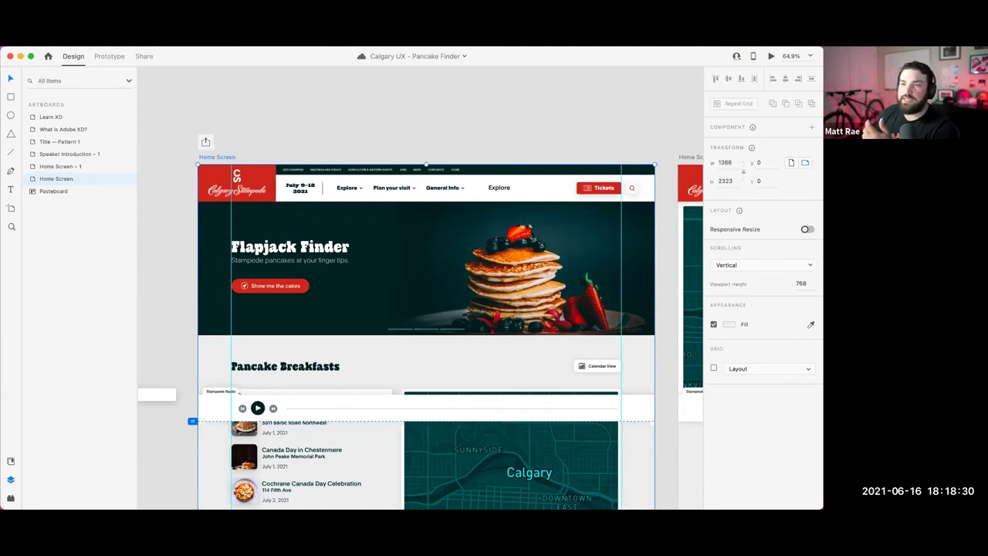
Step: Mark the hero image's mask group on Home Screen for export and save the document
left_click(548, 308)
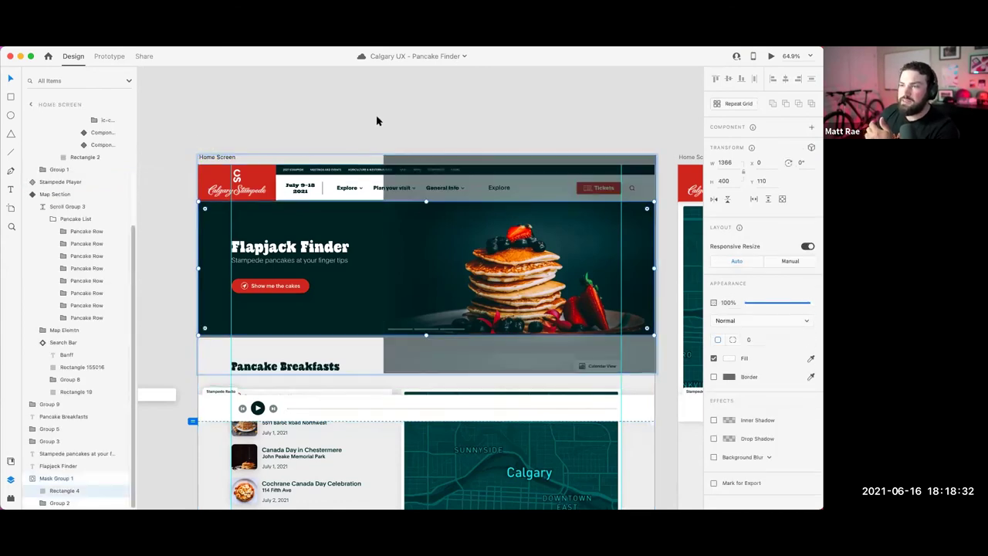
key("Escape")
left_click(392, 215)
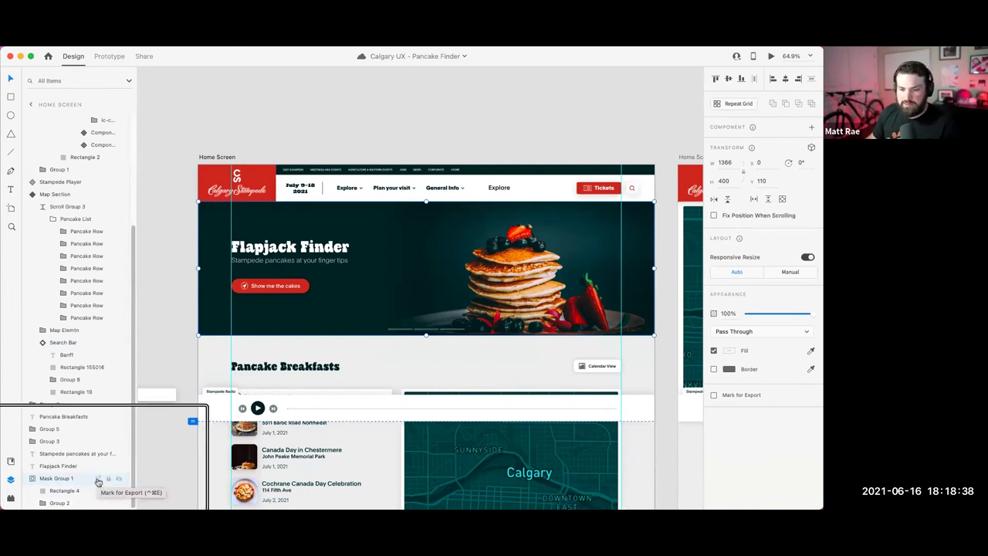
left_click(98, 479)
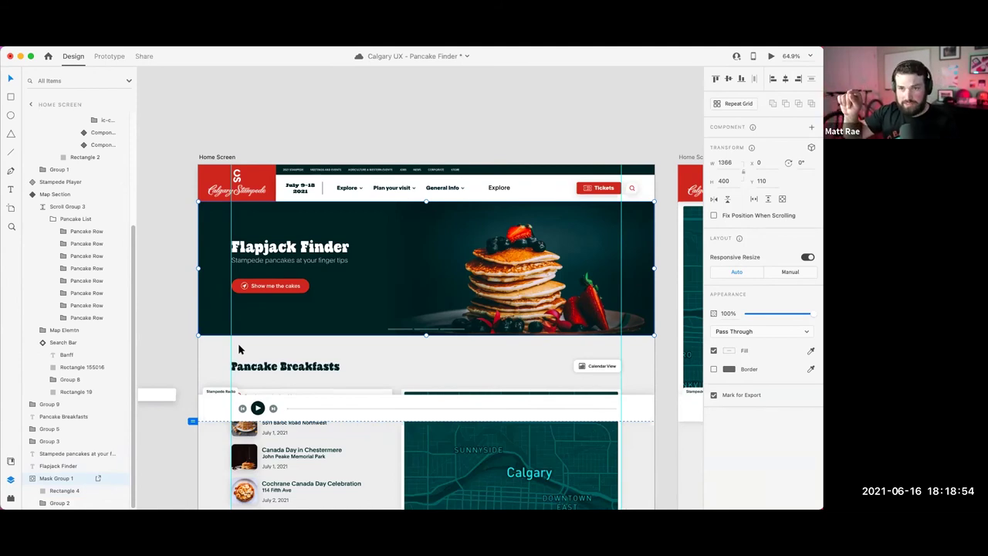
key("super+s")
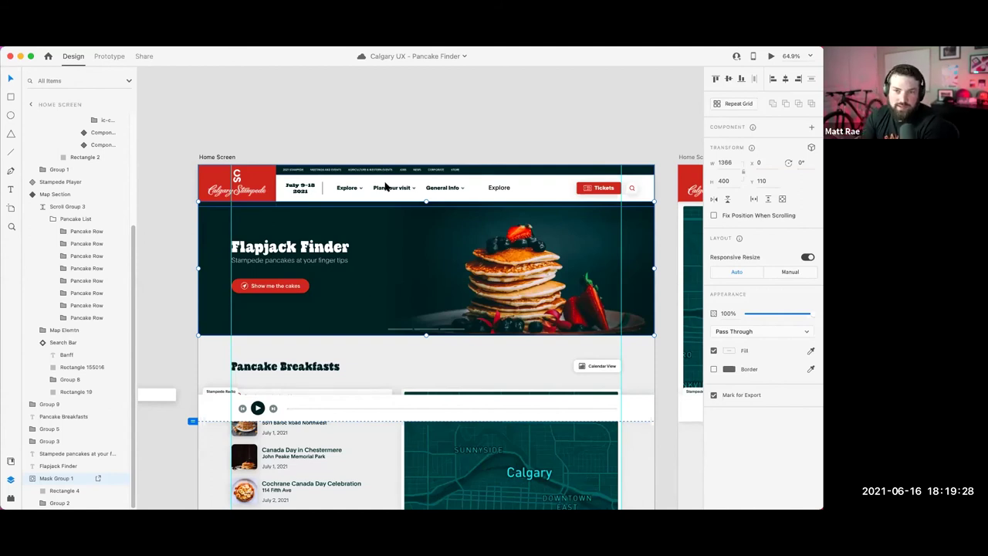
Step: Rename the hero image's mask group in Home Screen as Hero Section
left_click(78, 234)
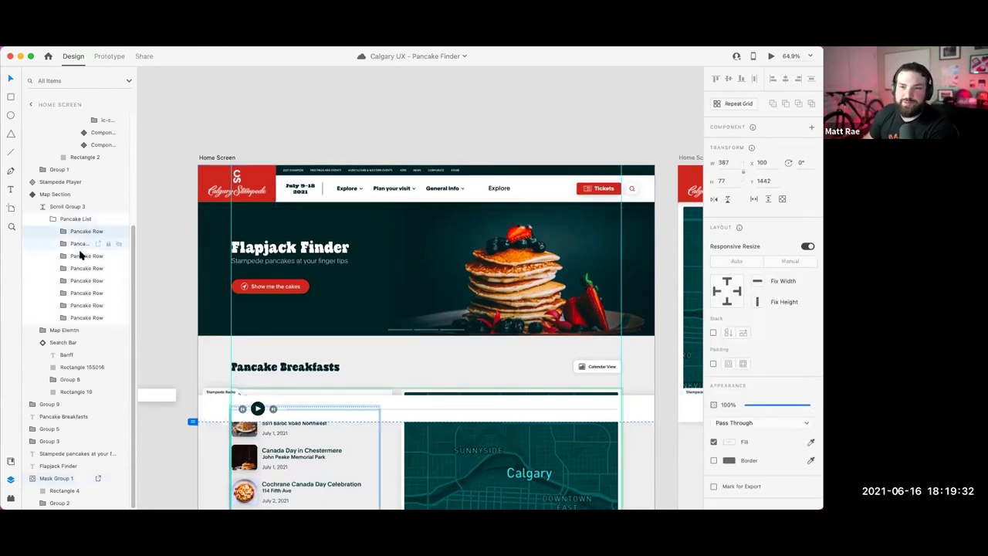
scroll(80, 256, "up", 4)
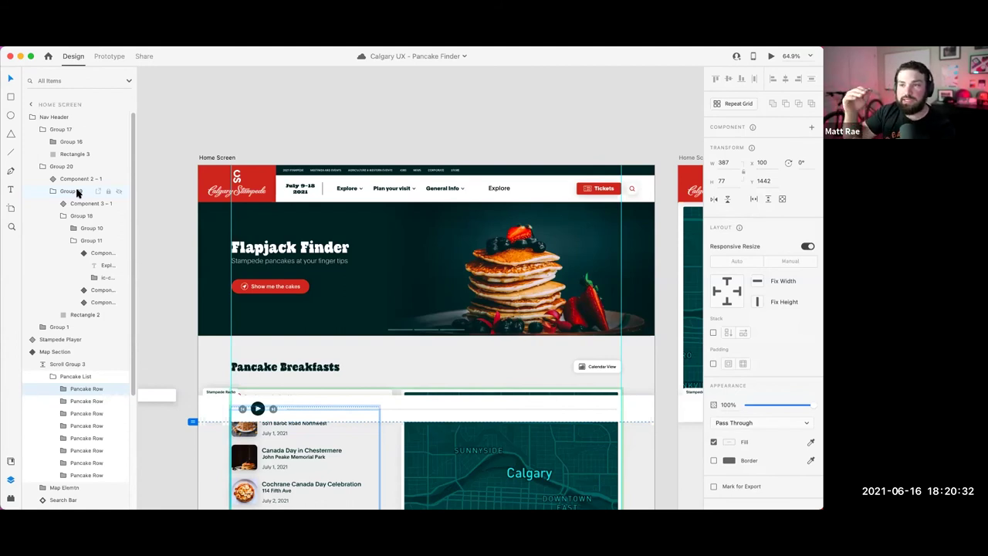
left_click(272, 216)
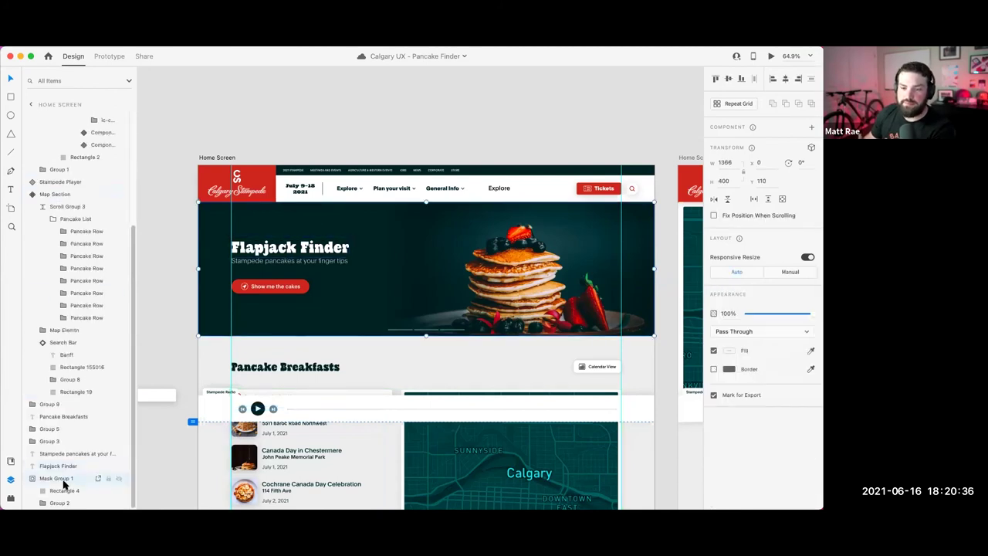
double_click(61, 479)
type("Hero Section")
key("Return")
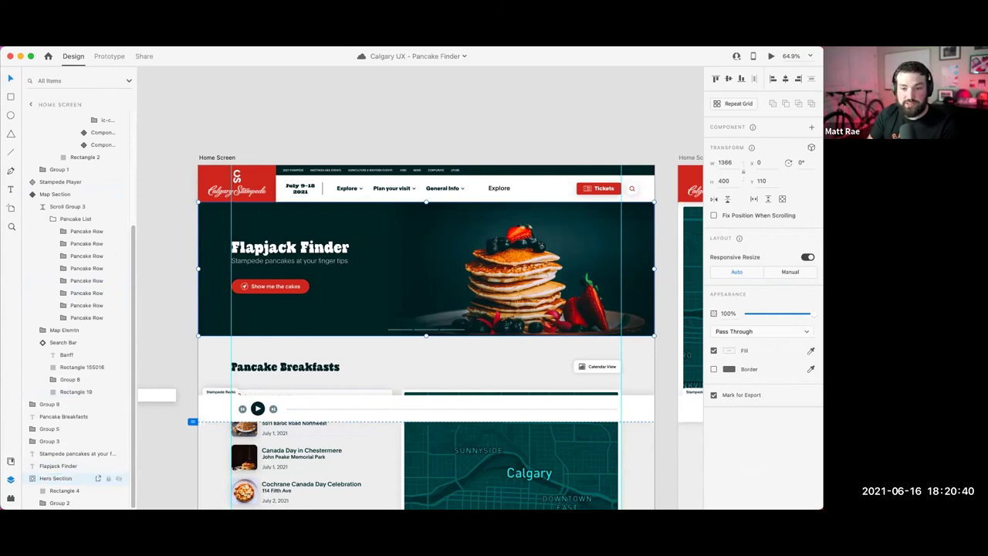
Step: Rename the rectangle inside Hero Section as Background Image and clear the selection
double_click(61, 491)
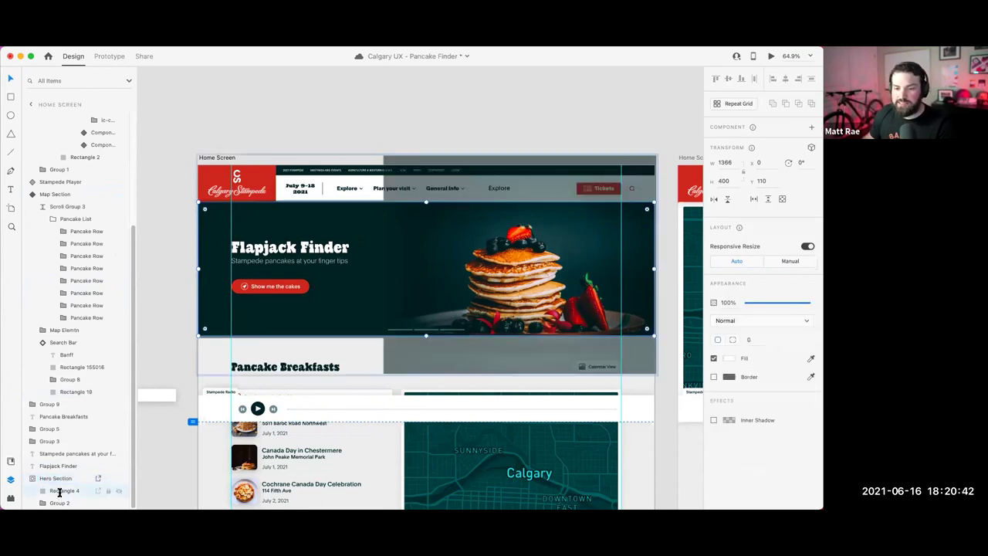
type("Background Image")
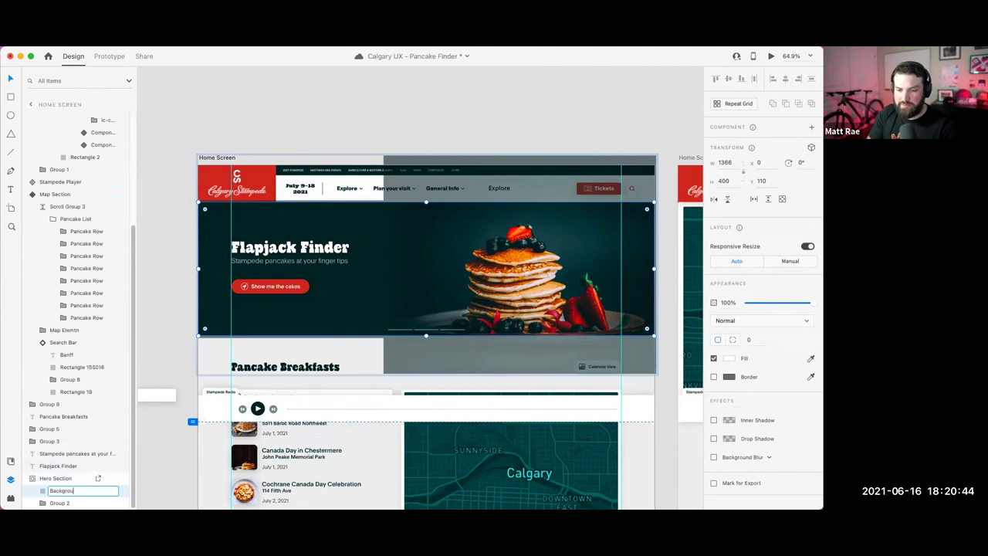
key("Return")
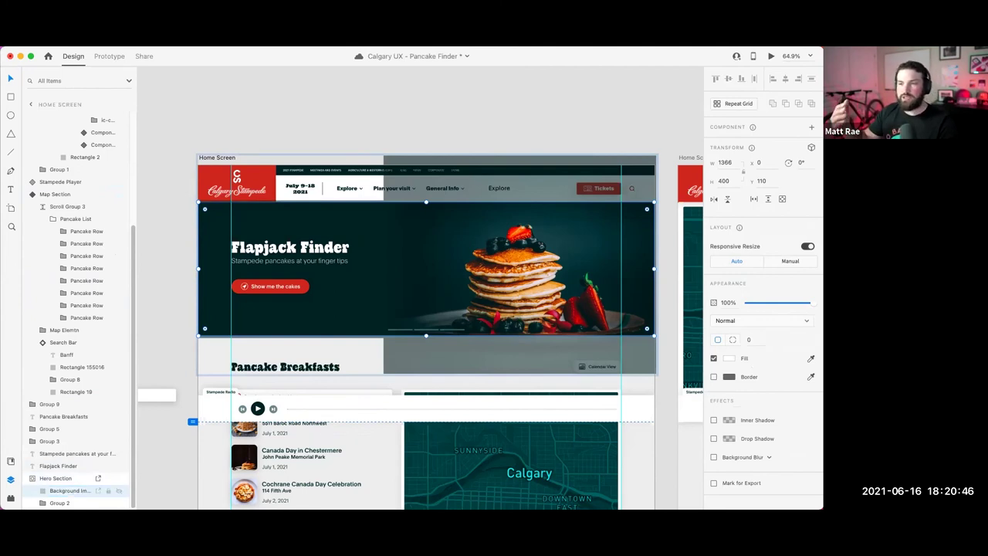
left_click(176, 207)
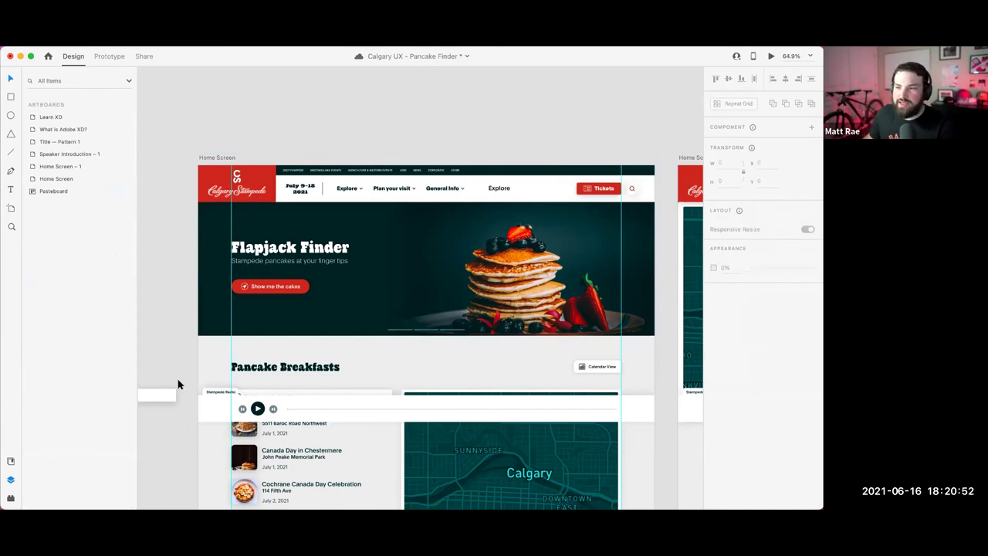
Step: Look over all artboards and select the Presentation flow to show which artboards belong to it
scroll(178, 381, "down", 10)
scroll(454, 298, "up", 5)
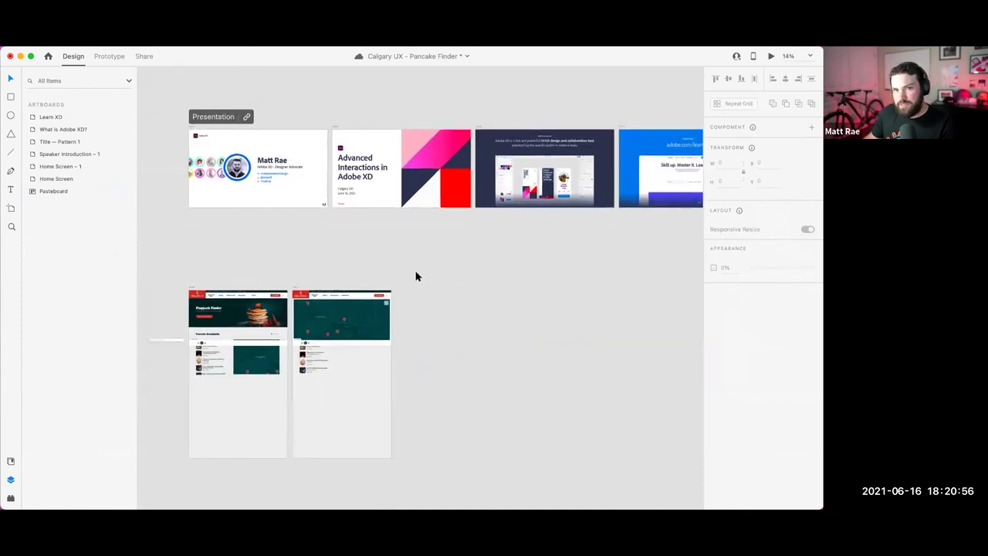
scroll(407, 287, "down", 1)
left_click_drag(406, 287, 401, 276)
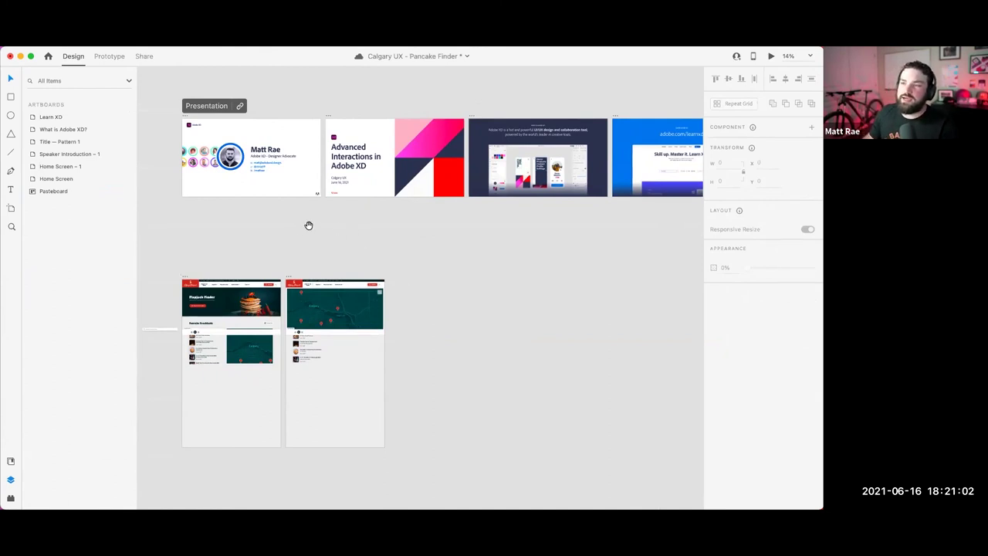
scroll(302, 233, "up", 2)
left_click(215, 124)
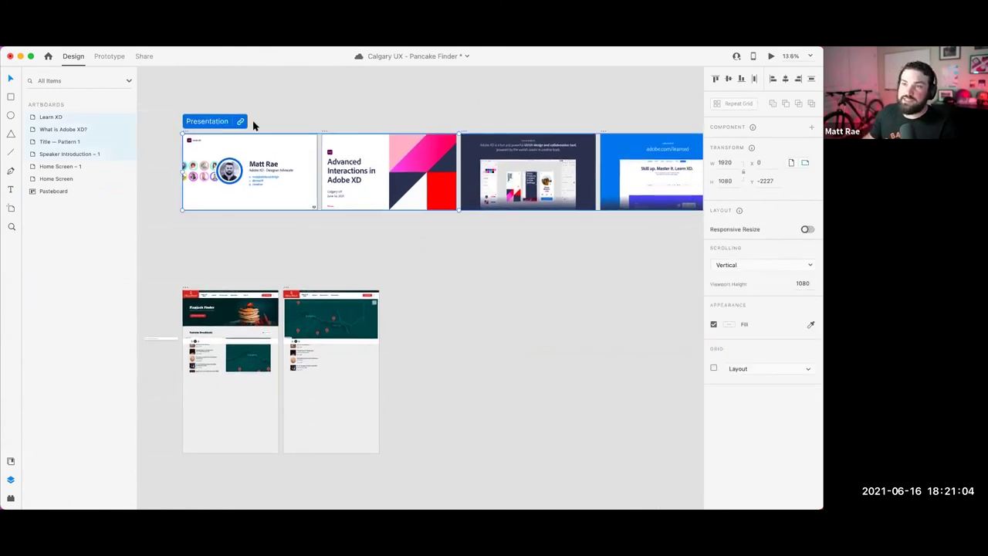
scroll(374, 272, "up", 3)
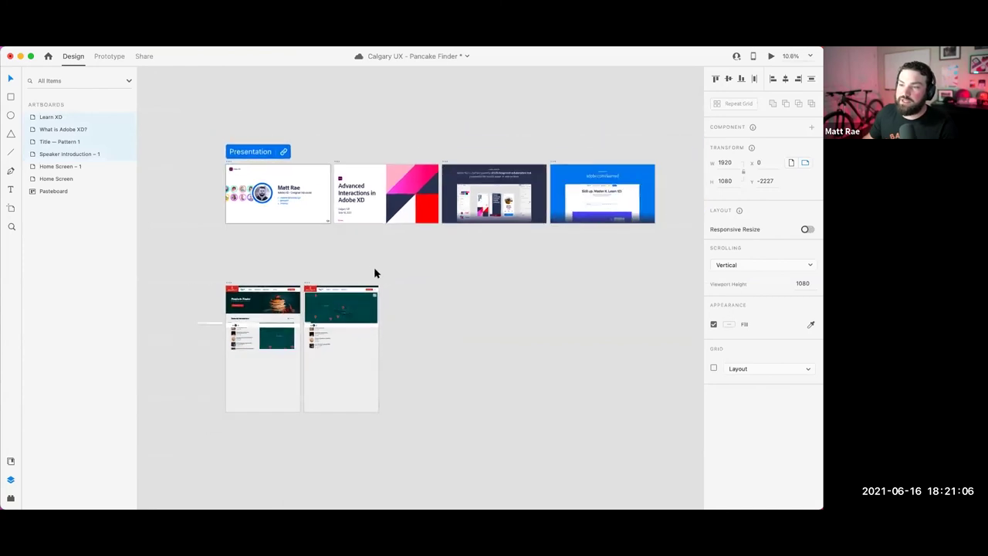
Step: In Prototype mode, make Home Screen the starting artboard of a flow and name the flow Finder Flow
left_click(228, 286)
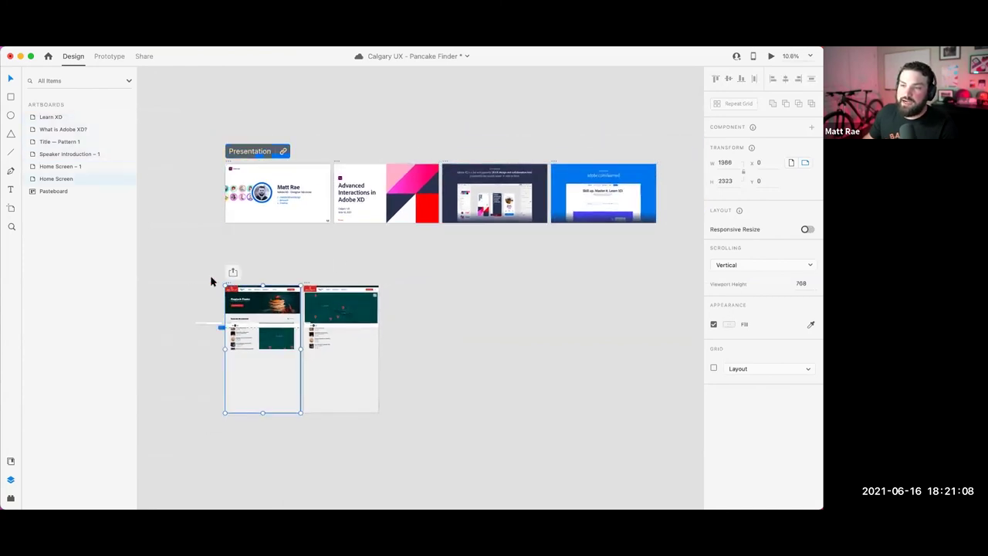
scroll(235, 288, "up", 4)
left_click(109, 55)
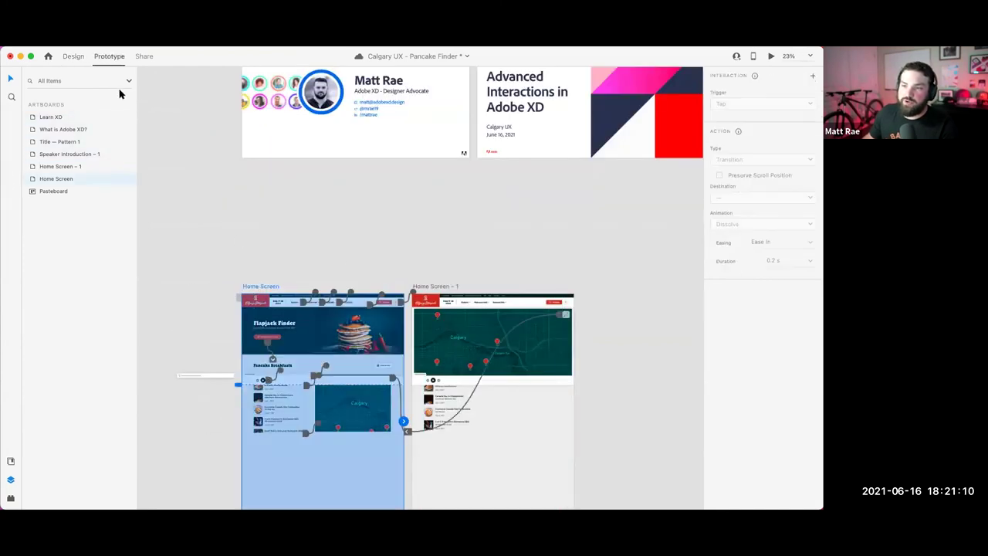
left_click(242, 299)
double_click(250, 272)
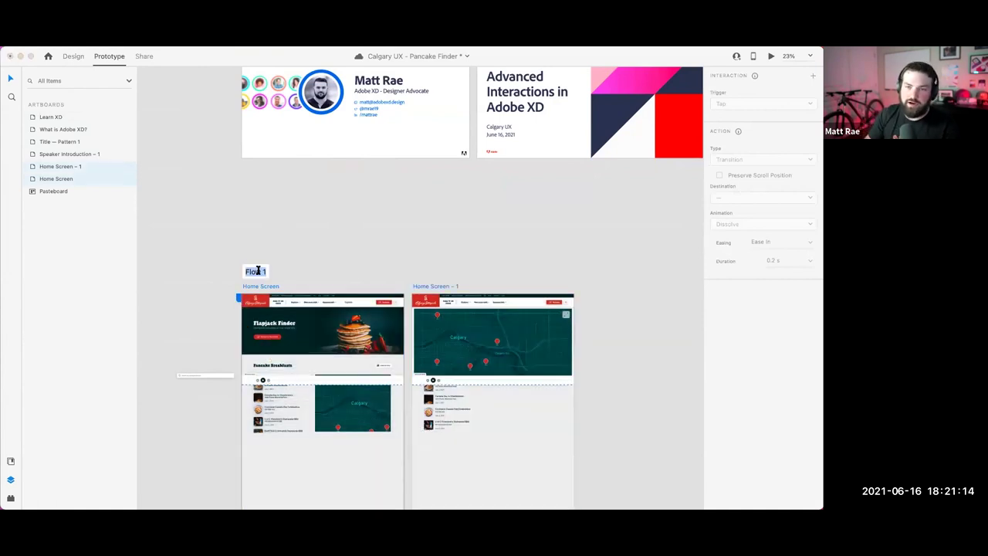
type("Home S")
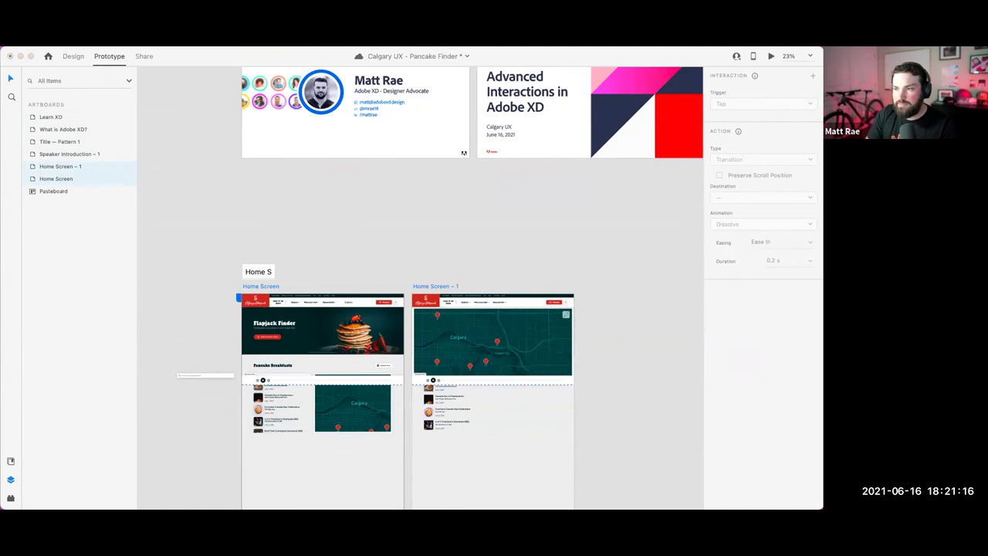
key("BackSpace")
key("BackSpace")
key("BackSpace")
type("Finder Flow")
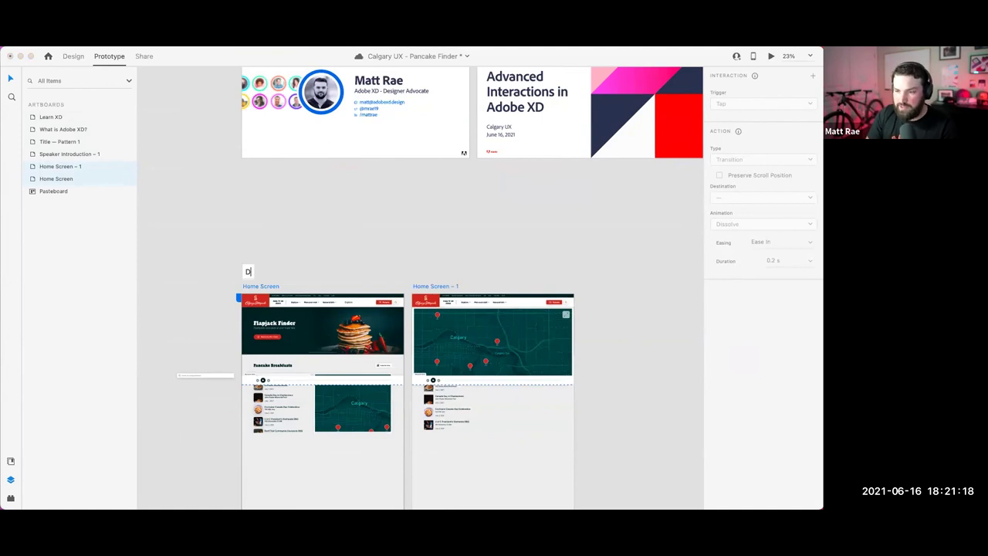
key("Return")
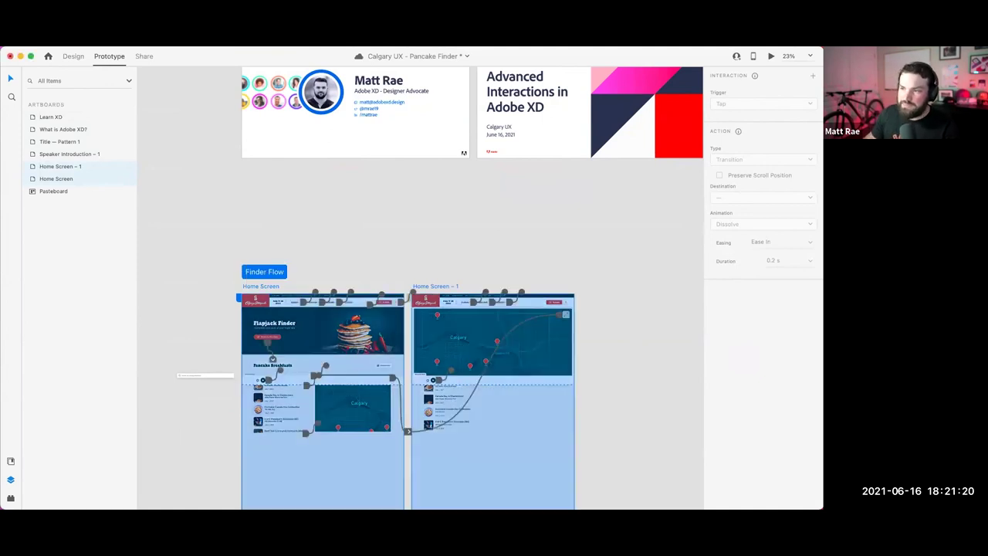
Step: Reposition the Finder Flow artboards together just below the Presentation flow and save the document
scroll(437, 408, "up", 5)
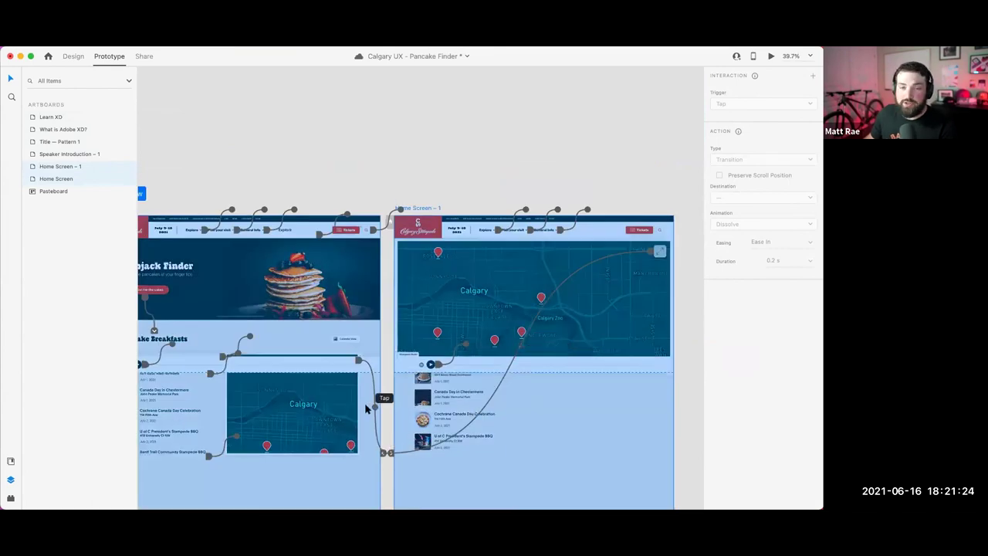
scroll(364, 403, "down", 5)
left_click_drag(254, 285, 254, 254)
scroll(255, 255, "down", 5)
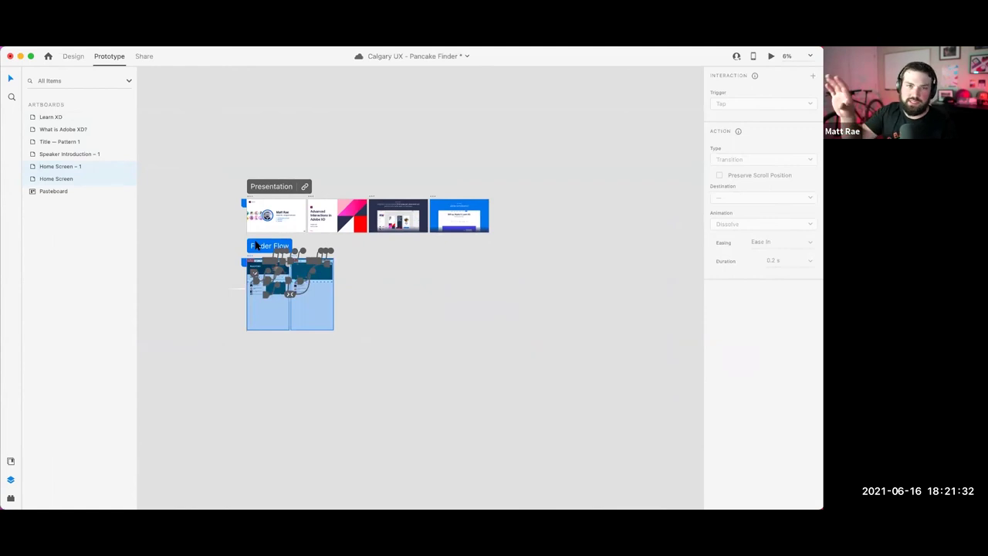
mouse_move(257, 245)
left_mouse_down()
mouse_move(543, 208)
mouse_move(517, 184)
mouse_move(261, 251)
left_mouse_up()
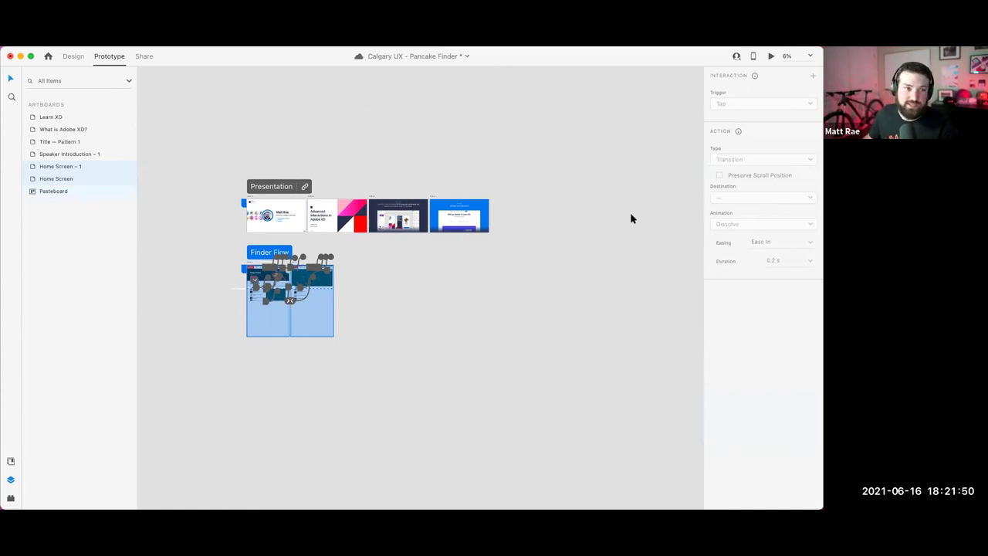
key("super+s")
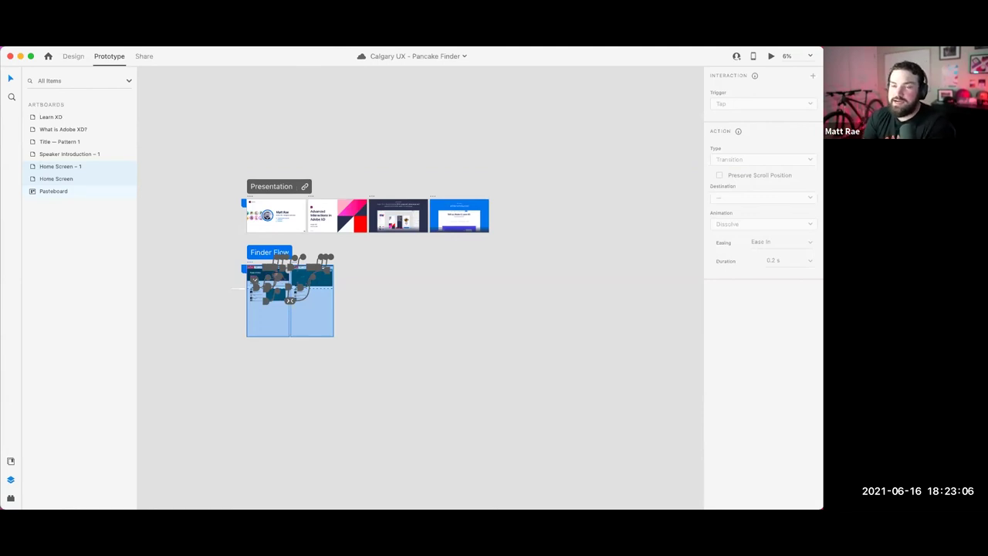
Step: Clear the selection and look at the document's export options, including Batch, All Artboards and After Effects
left_click(323, 184)
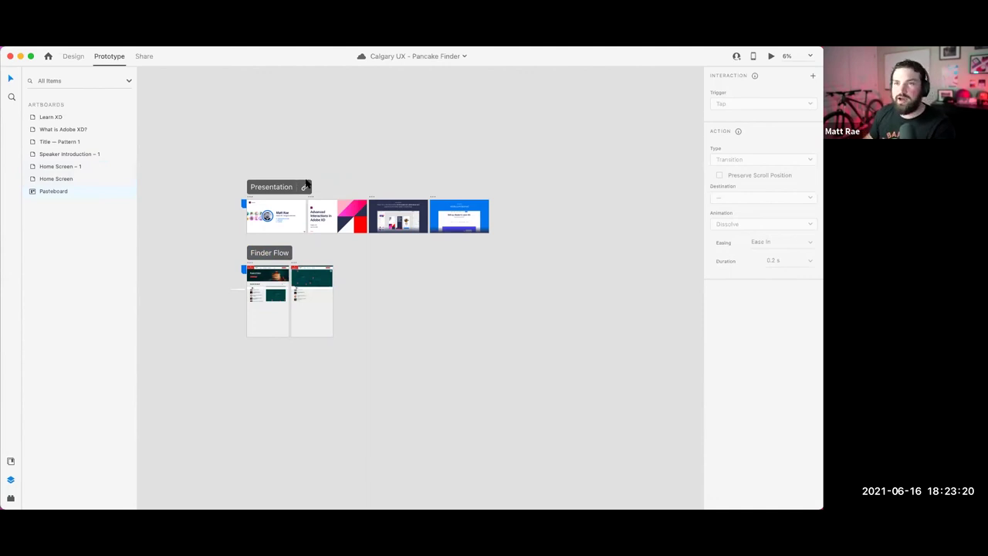
left_click(55, 52)
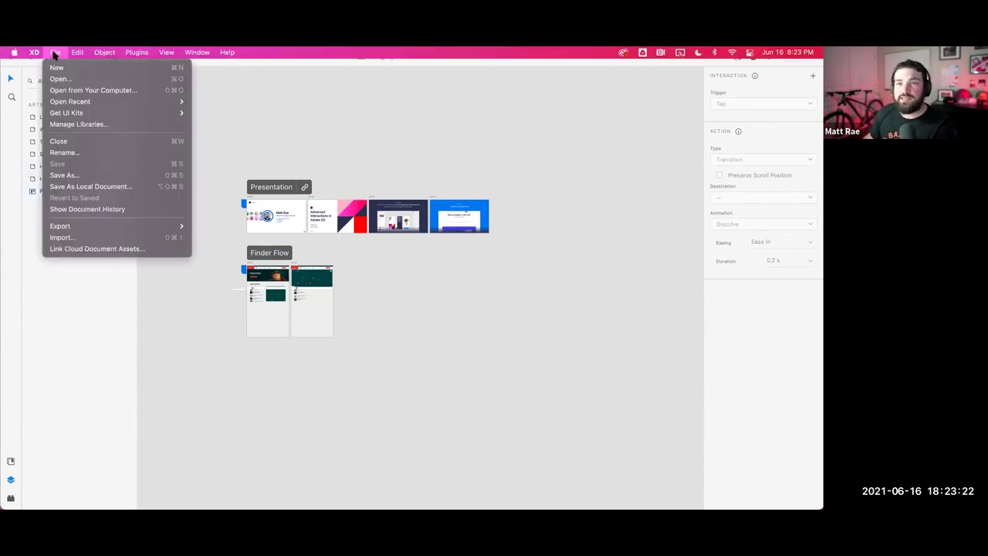
mouse_move(74, 227)
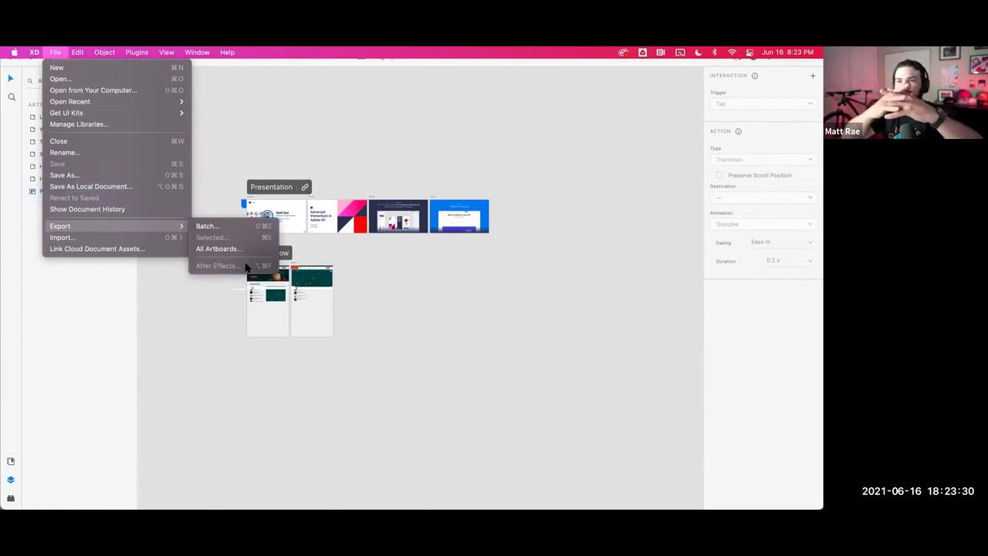
left_click(305, 244)
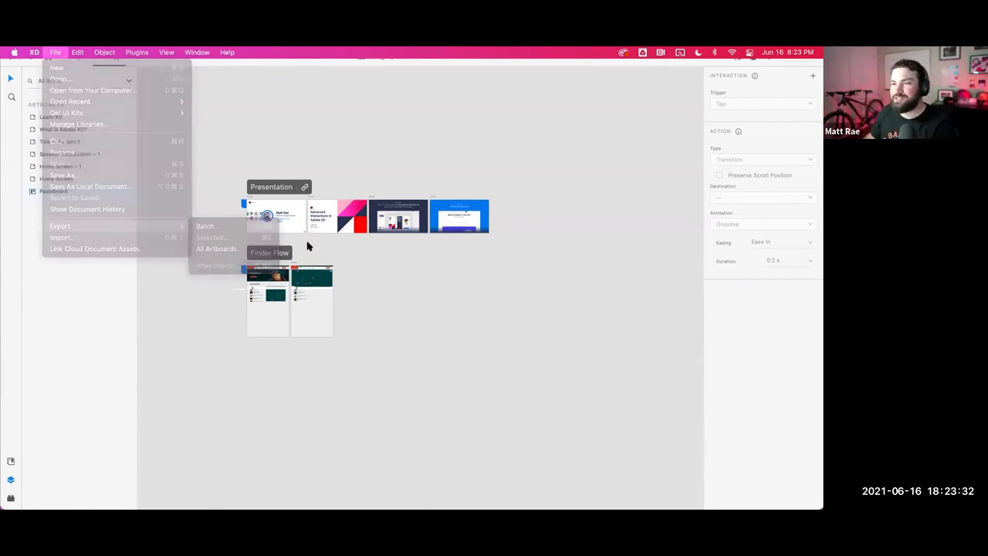
Step: In Design mode, select the pancake image in the Home Screen hero section and look at its Edit in Photoshop option
left_click(268, 276)
key("super+3")
left_click(73, 55)
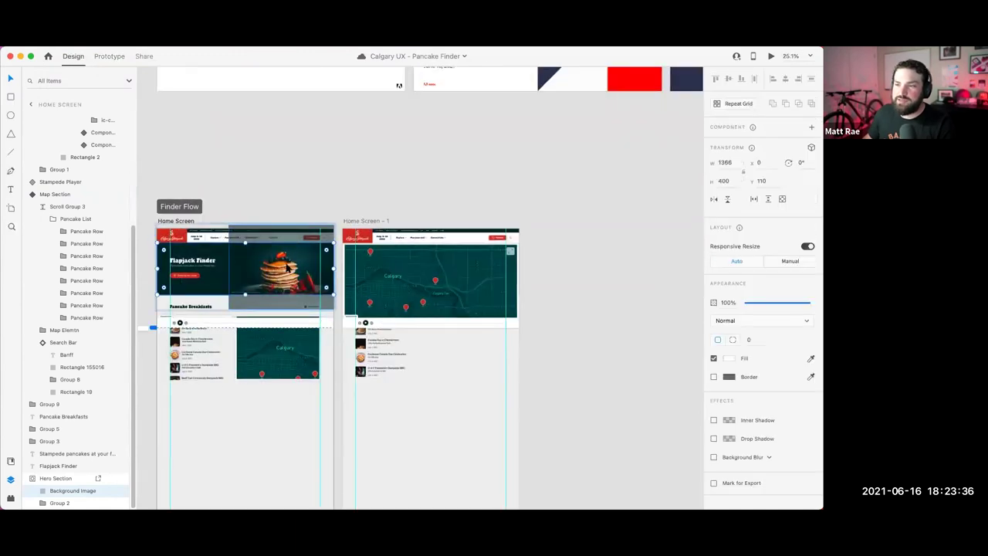
left_click(282, 270)
right_click(283, 269)
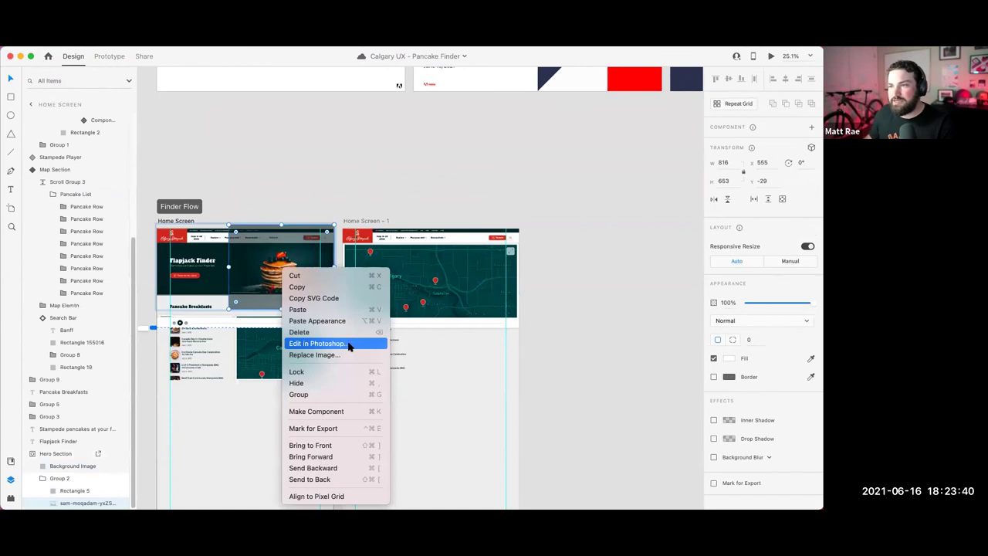
left_click(308, 201)
left_click(292, 215)
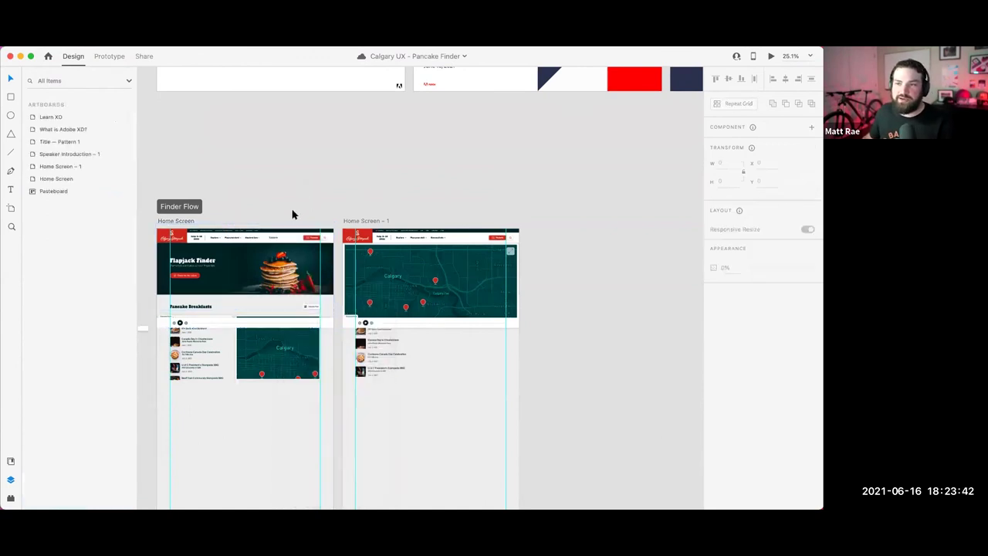
Step: View the Speaker Introduction artboard of the Presentation flow up close and select its e-mail, Twitter and LinkedIn lines to point them out
left_click_drag(285, 208, 374, 155)
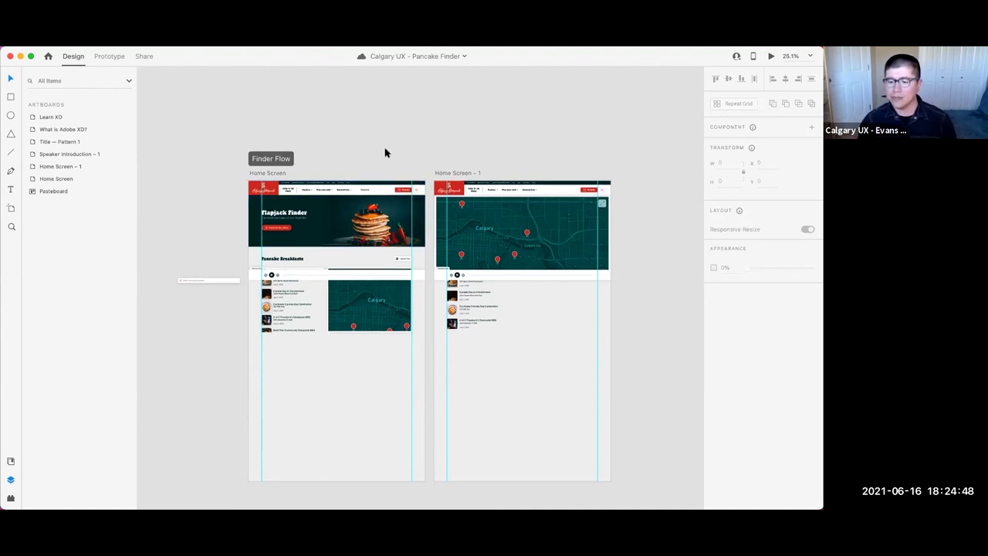
scroll(387, 154, "down", 5)
scroll(392, 130, "up", 2)
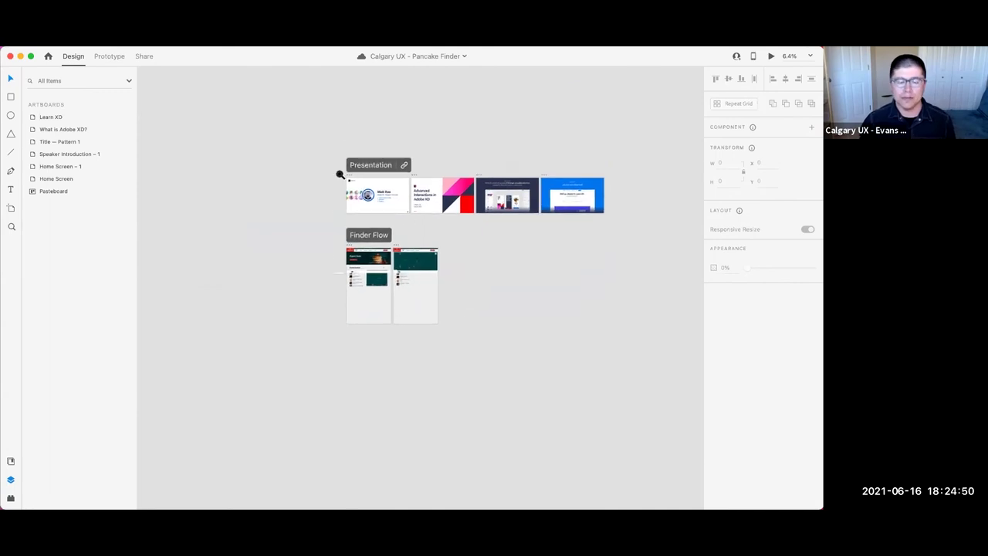
left_click_drag(410, 217, 412, 216)
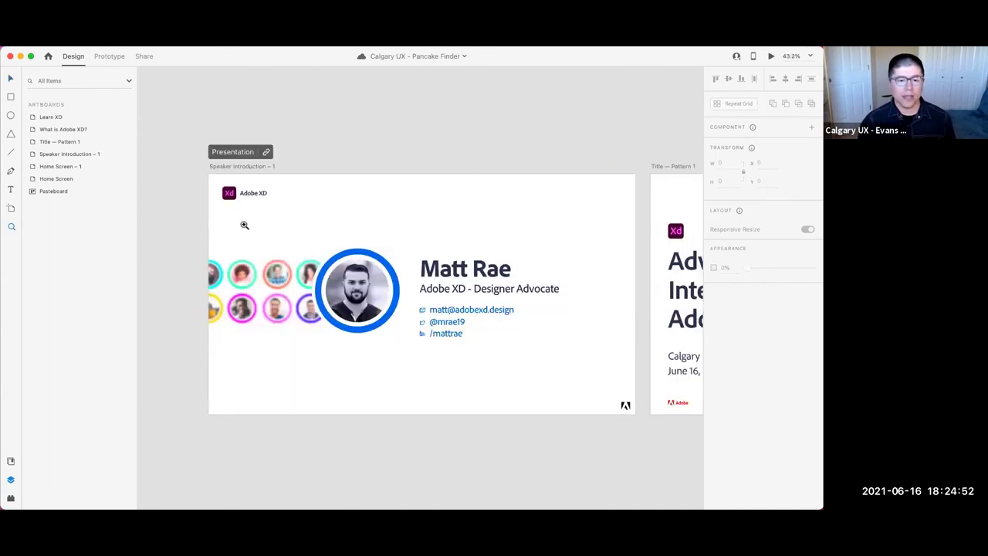
left_click_drag(585, 366, 588, 367)
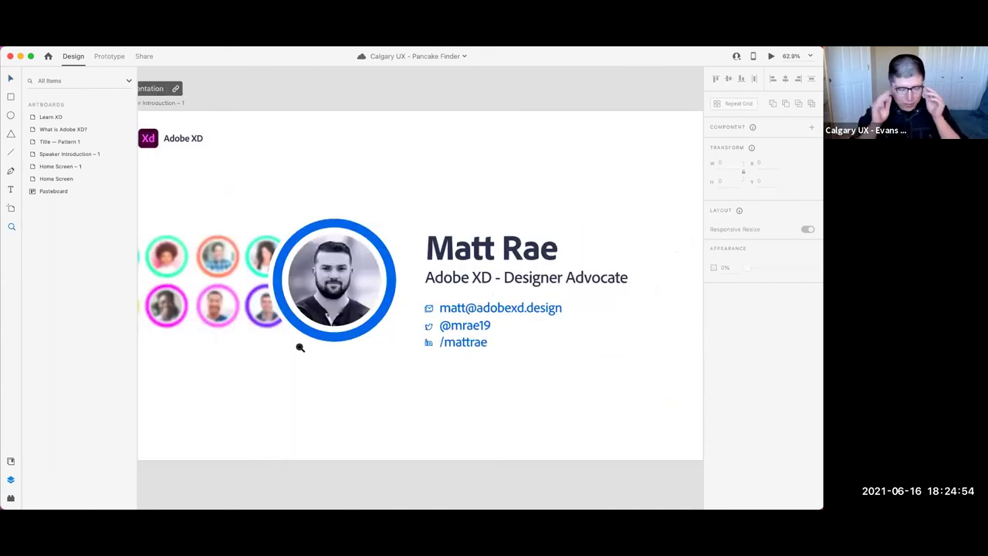
scroll(417, 428, "down", 1)
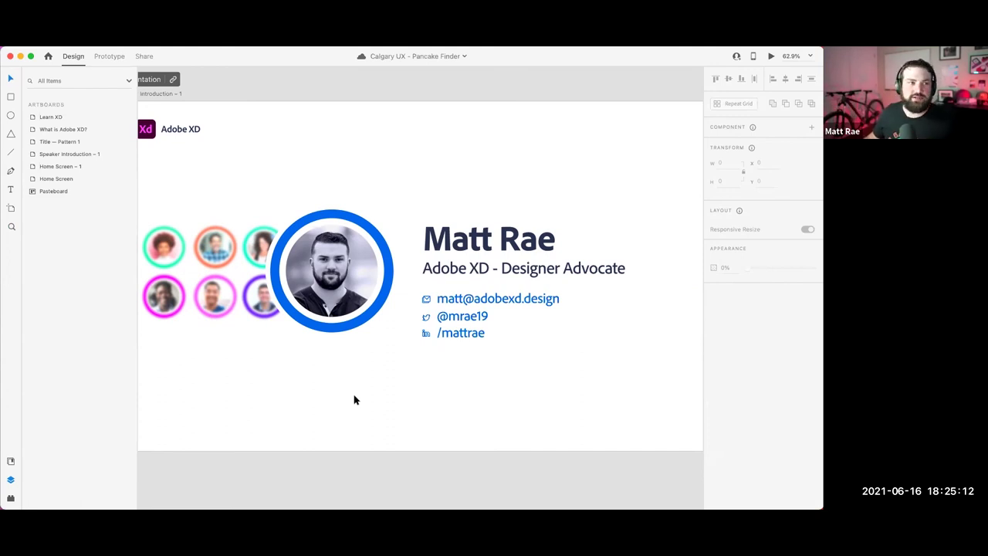
left_click(538, 298)
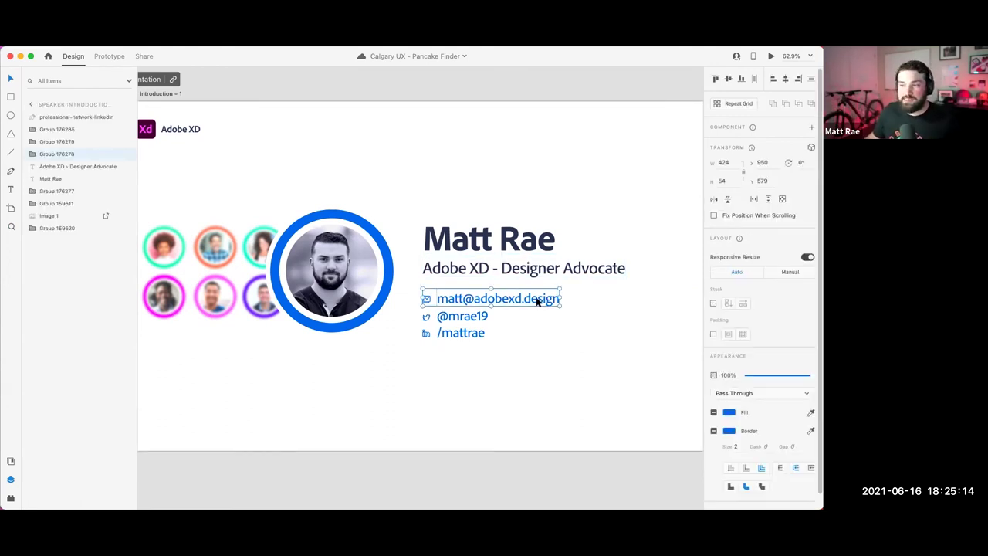
double_click(539, 298)
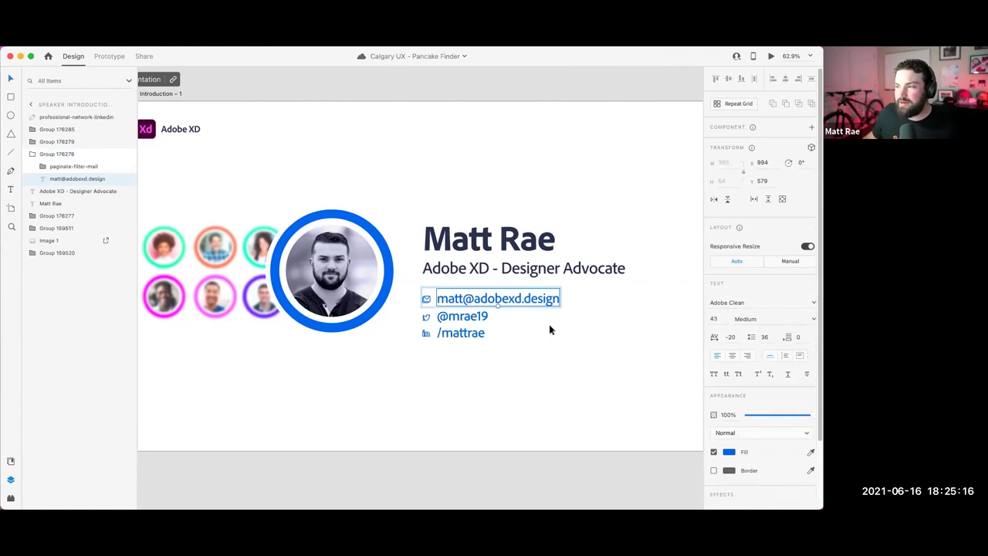
left_click(456, 319)
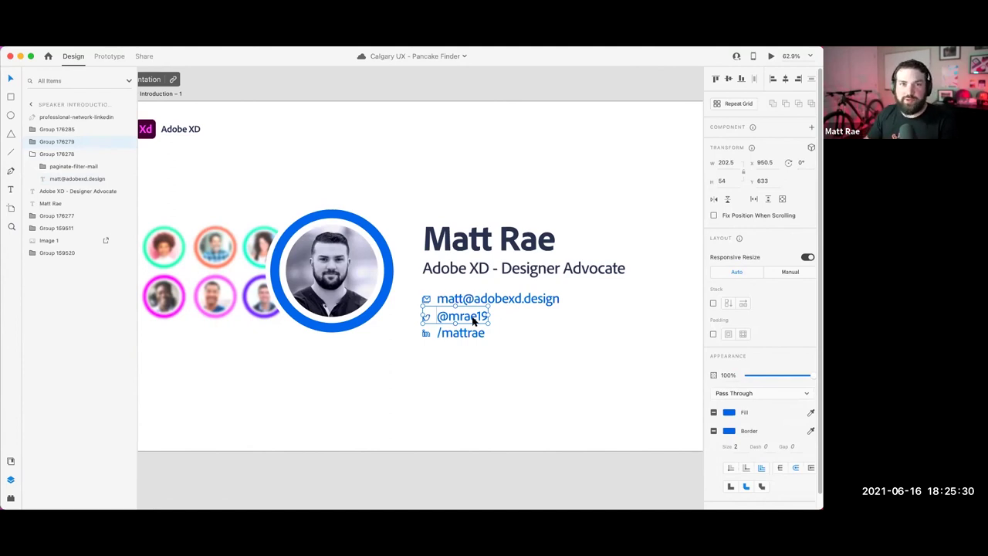
left_click(468, 332)
left_click(415, 335)
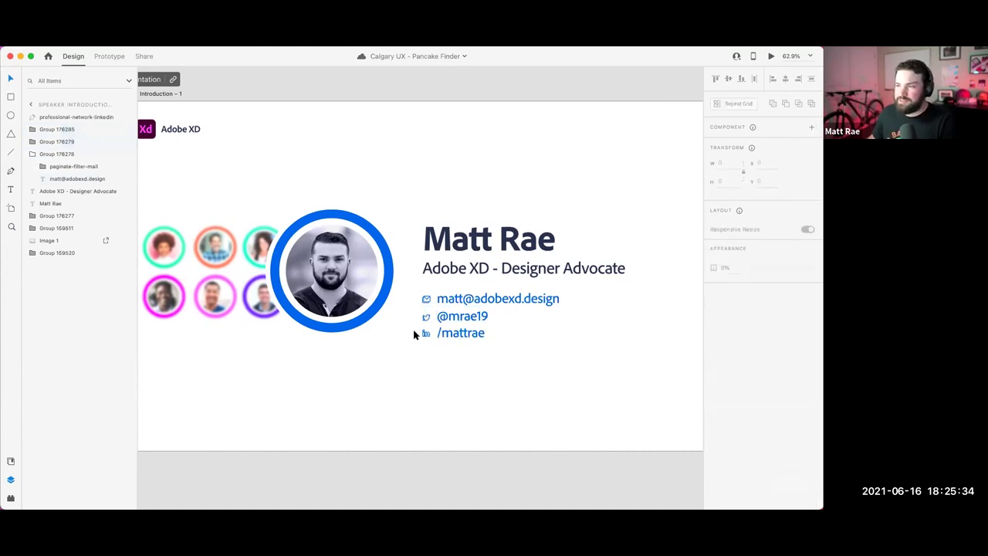
Step: Duplicate the Twitter handle line on the Speaker Introduction artboard and place the copy below the LinkedIn line
left_click_drag(414, 335, 468, 338)
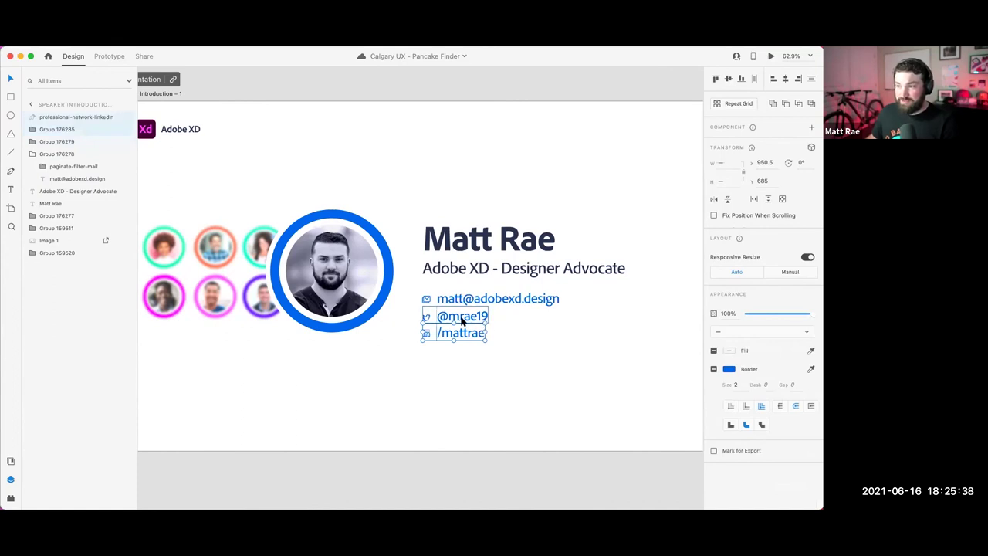
left_click(463, 318, "shift")
key("super+g")
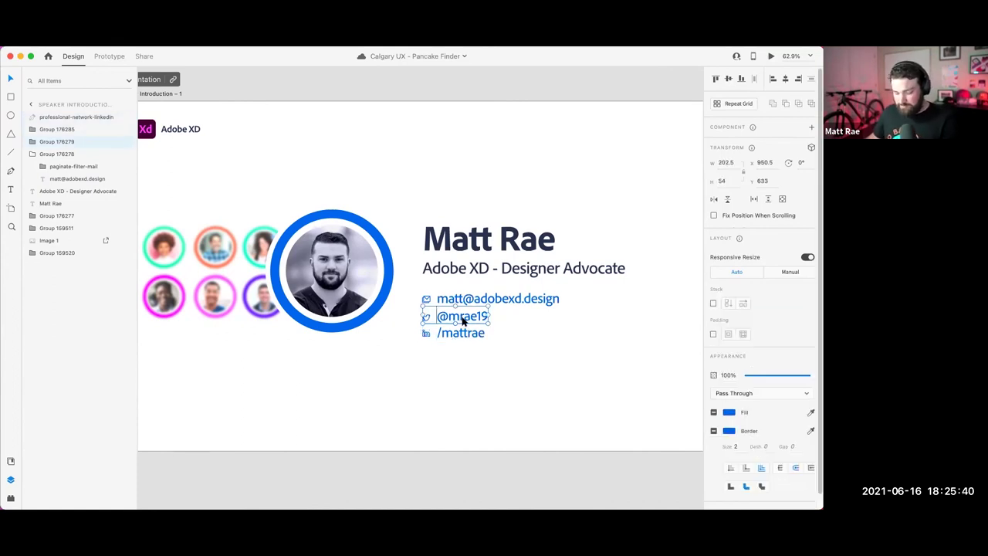
left_click_drag(469, 318, 467, 352)
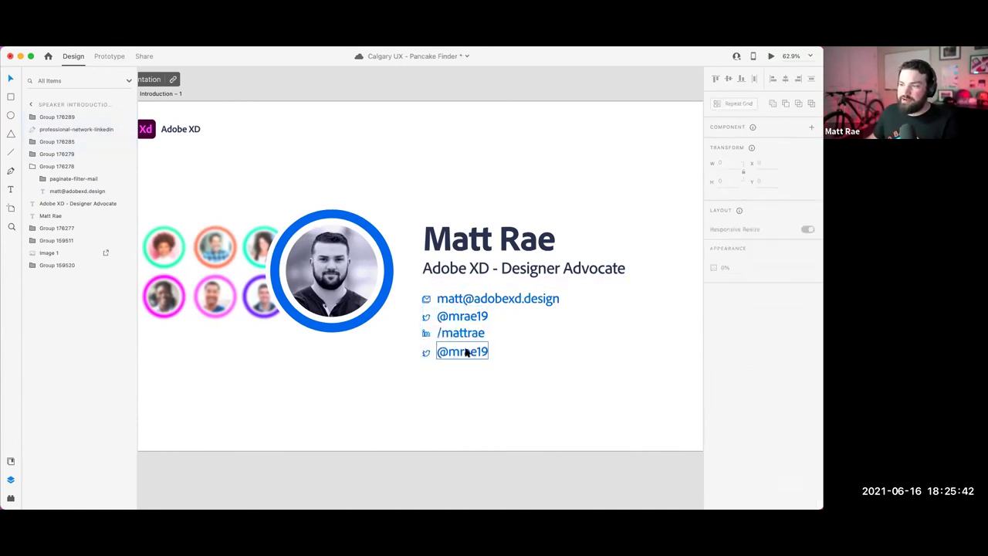
double_click(465, 351)
type("#")
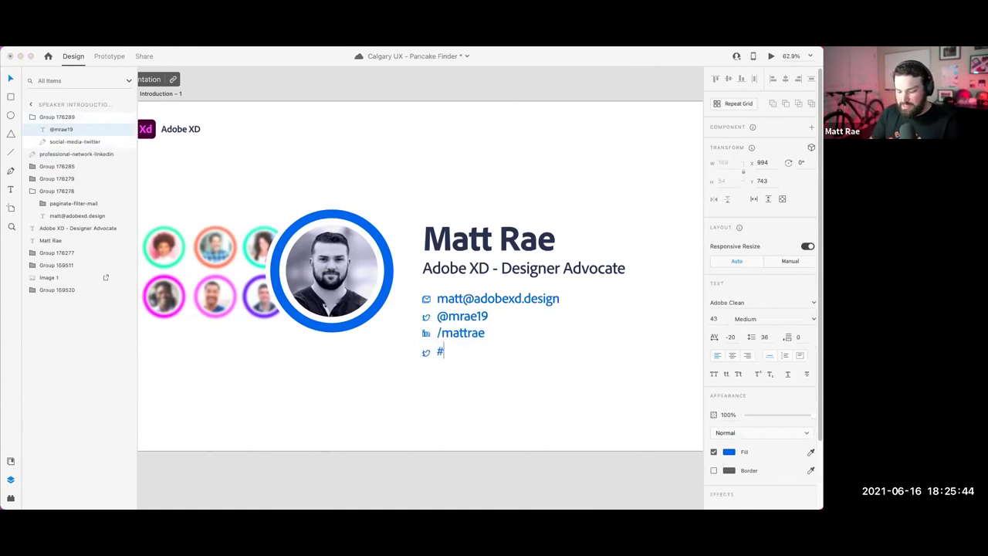
type("adobexd")
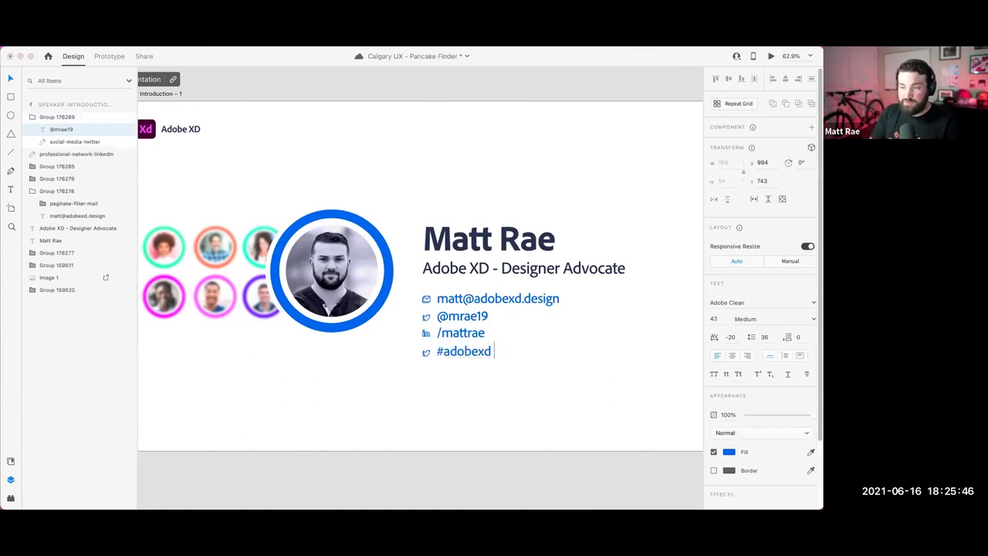
type(" / @a")
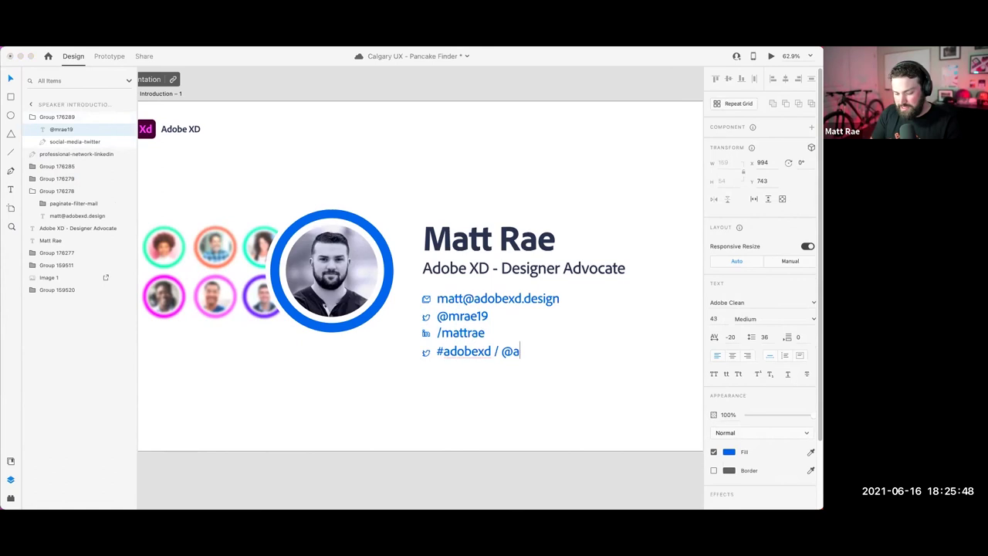
type("dobexd")
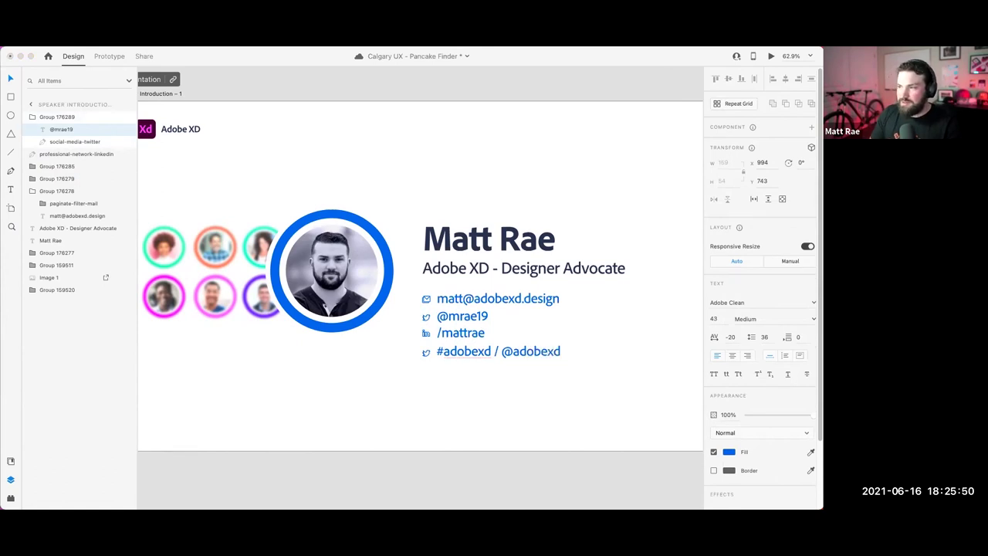
key("Escape")
key("Escape")
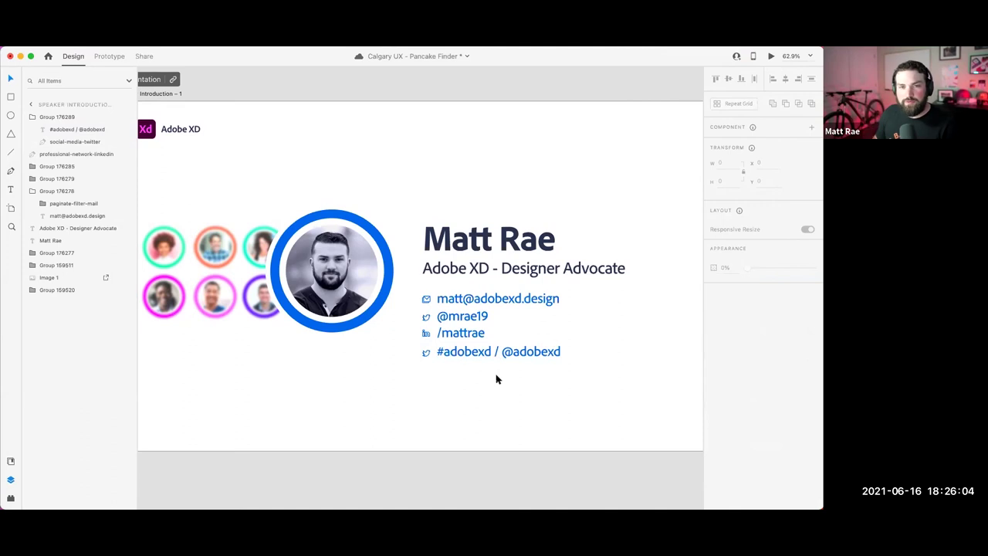
key("super+s")
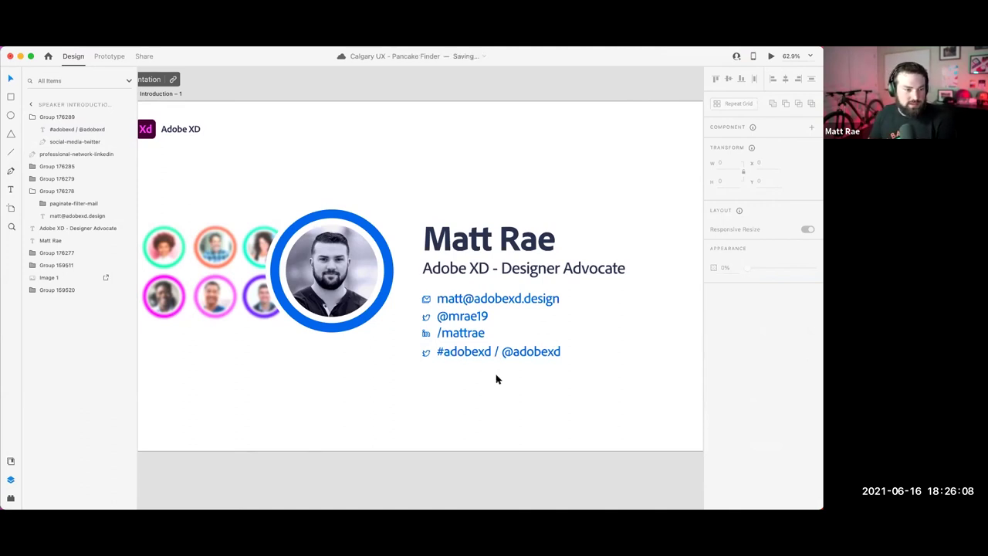